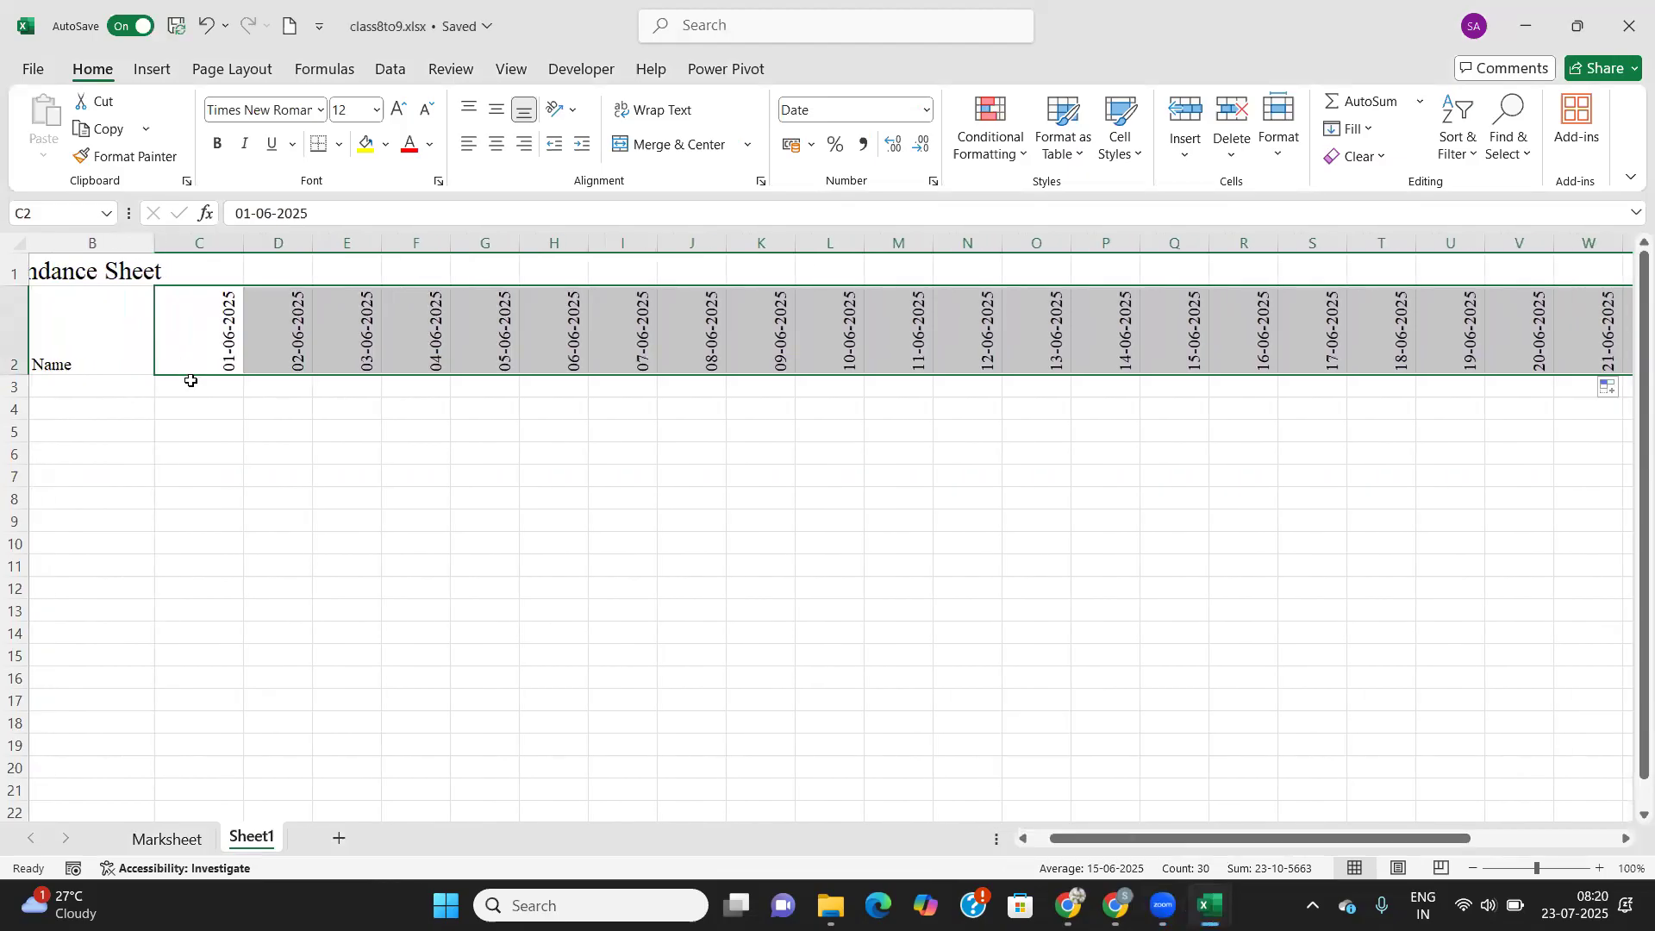
# Enter the formula =TEXT(C2,"ddd") in cell C3 to get the abbreviated weekday of the first date.
pyautogui.click(191, 381)
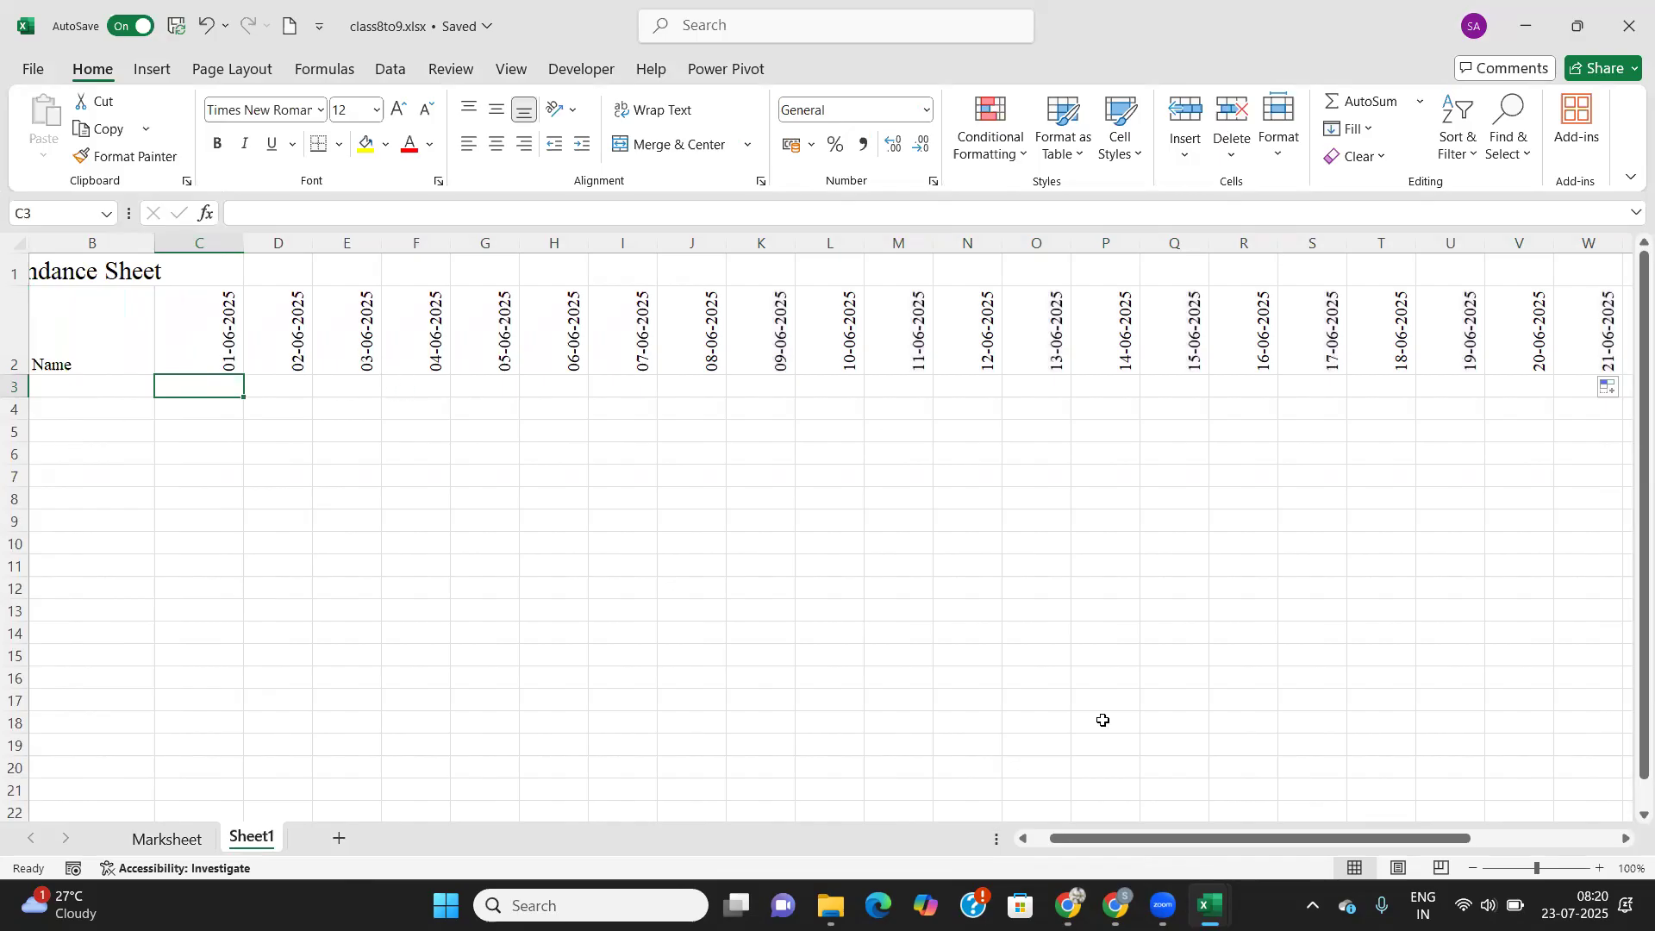
pyautogui.moveTo(1148, 829); pyautogui.dragTo(1130, 829)
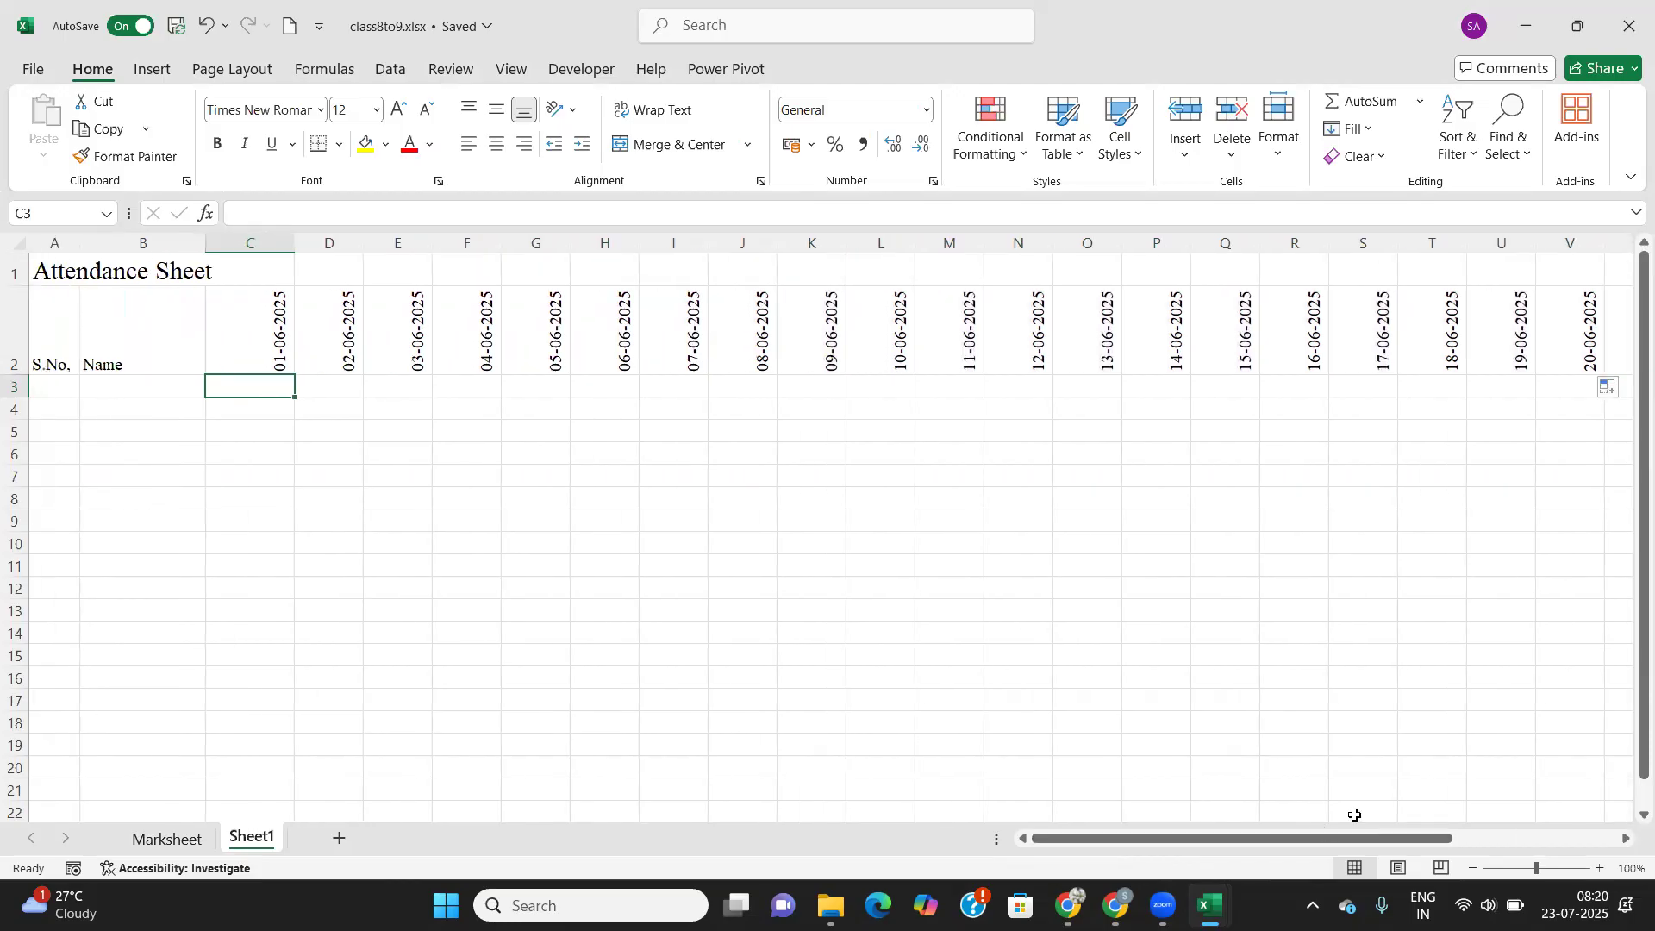
pyautogui.write('=')
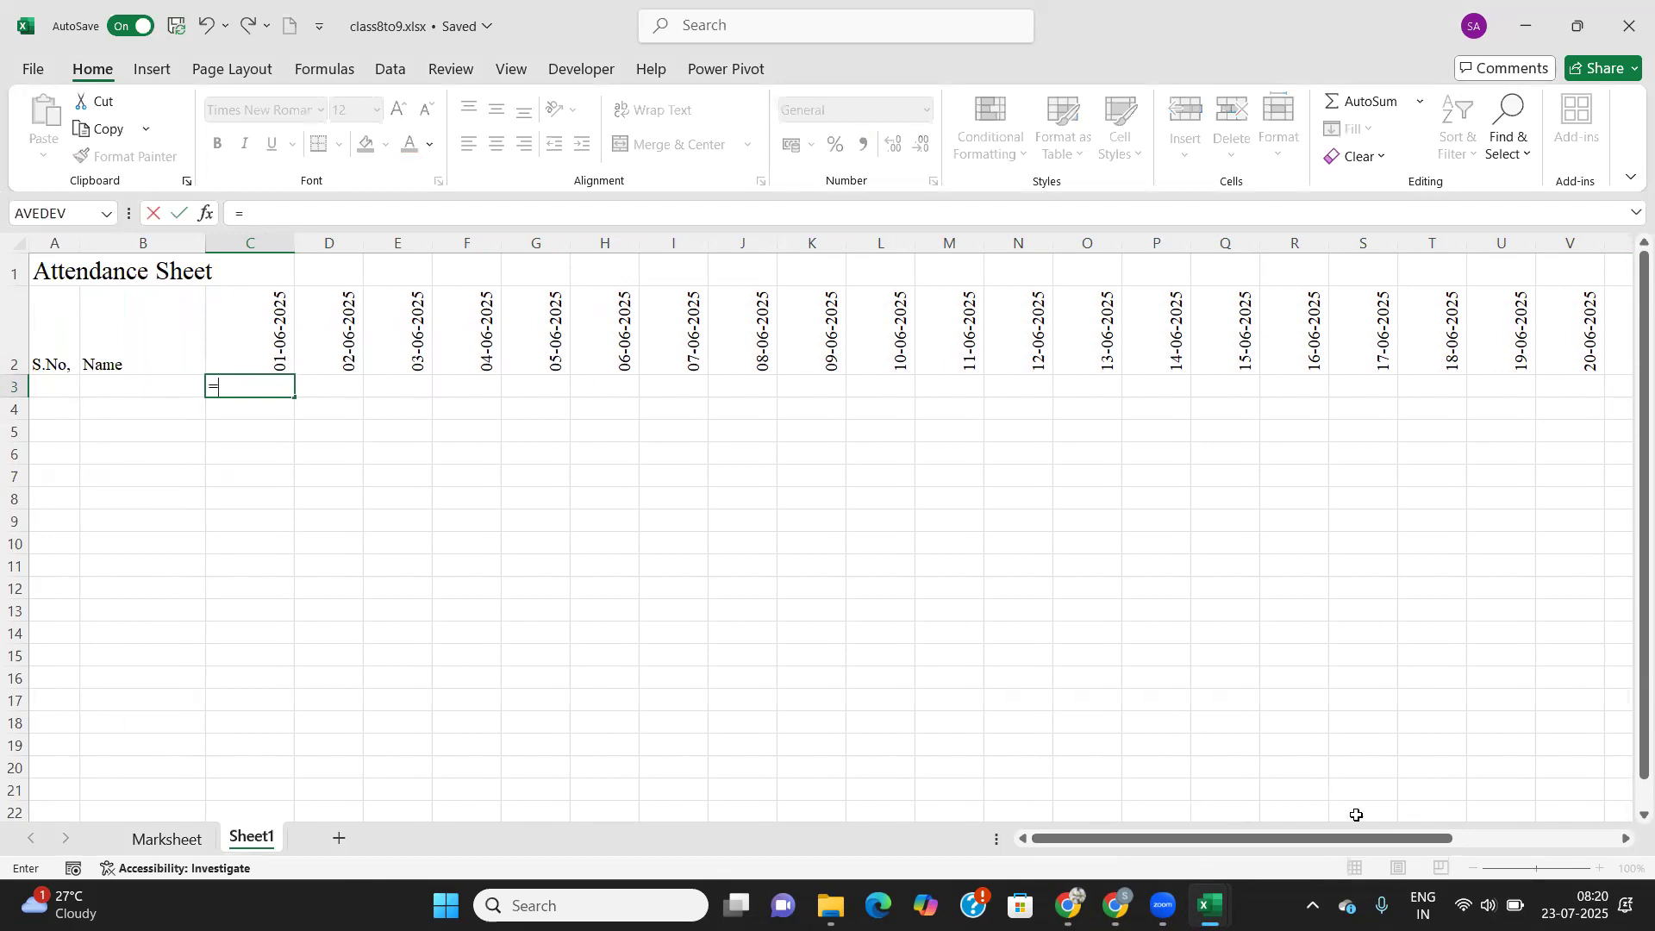
pyautogui.write('text')
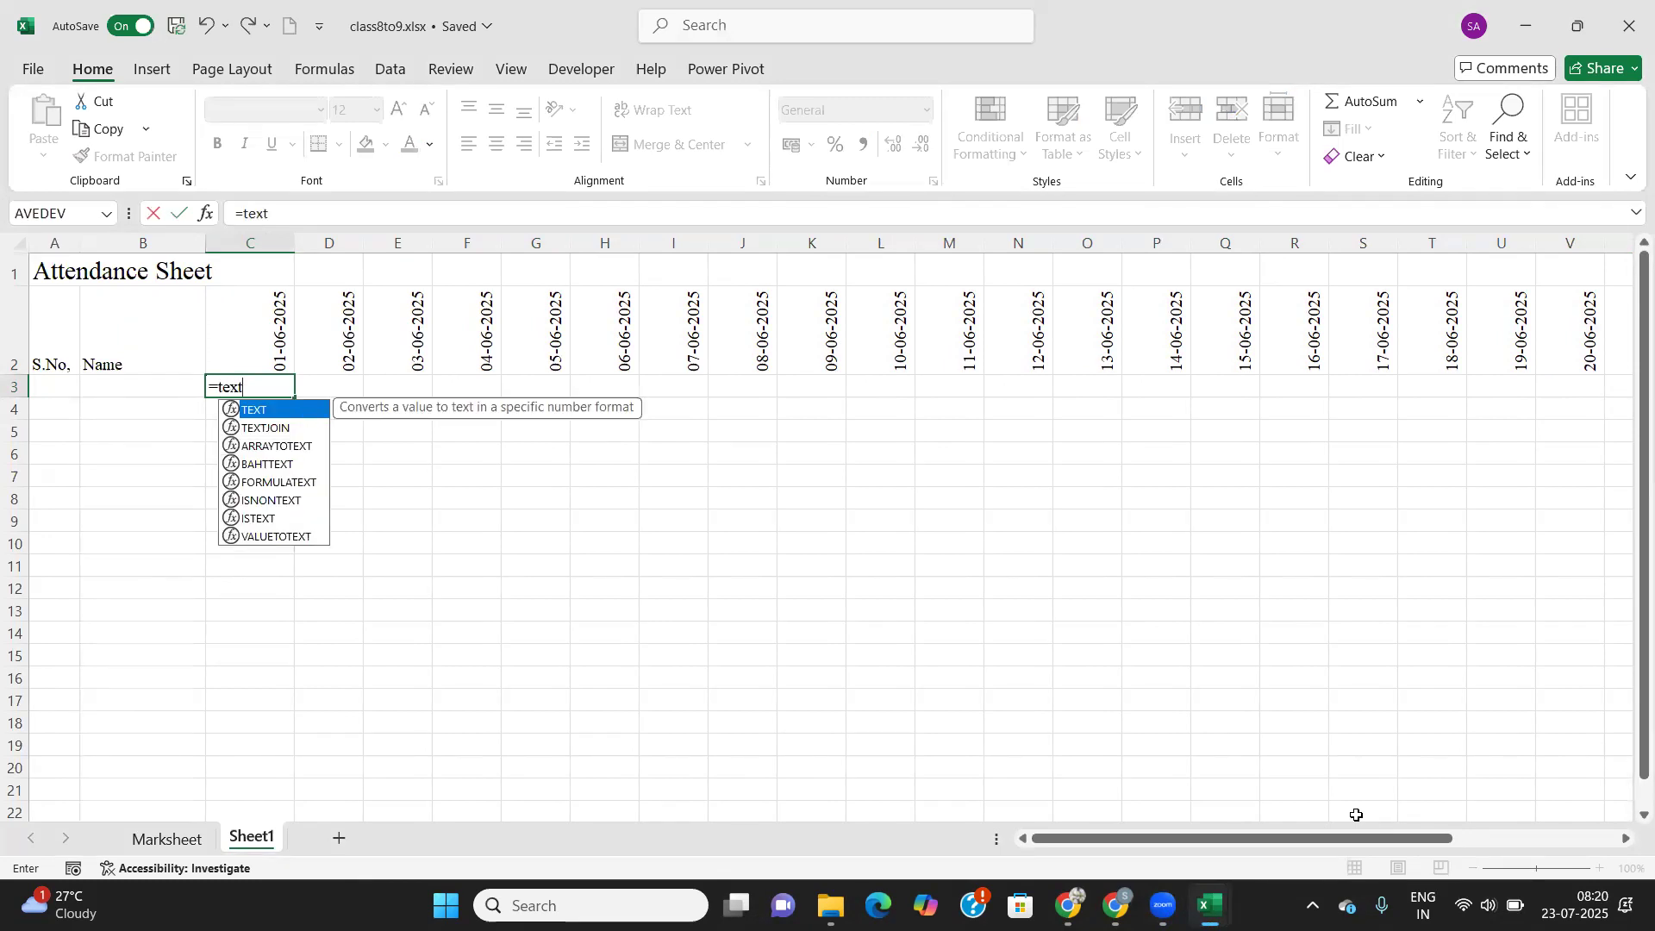
pyautogui.press('Tab')
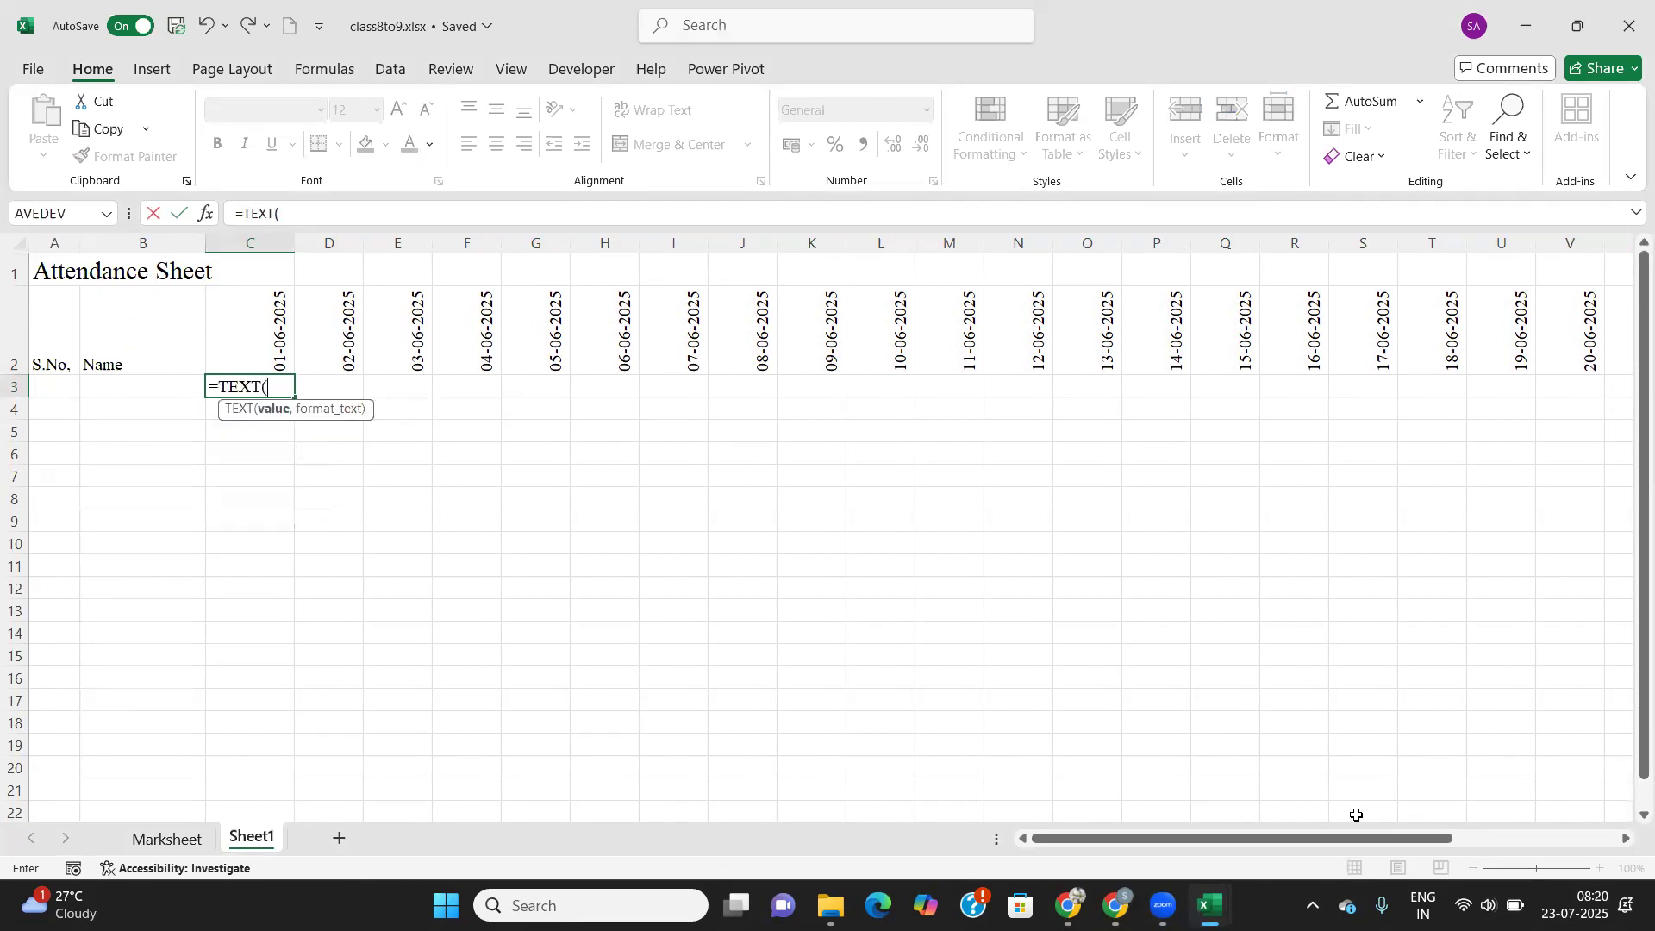
pyautogui.press('Up')
pyautogui.write(',')
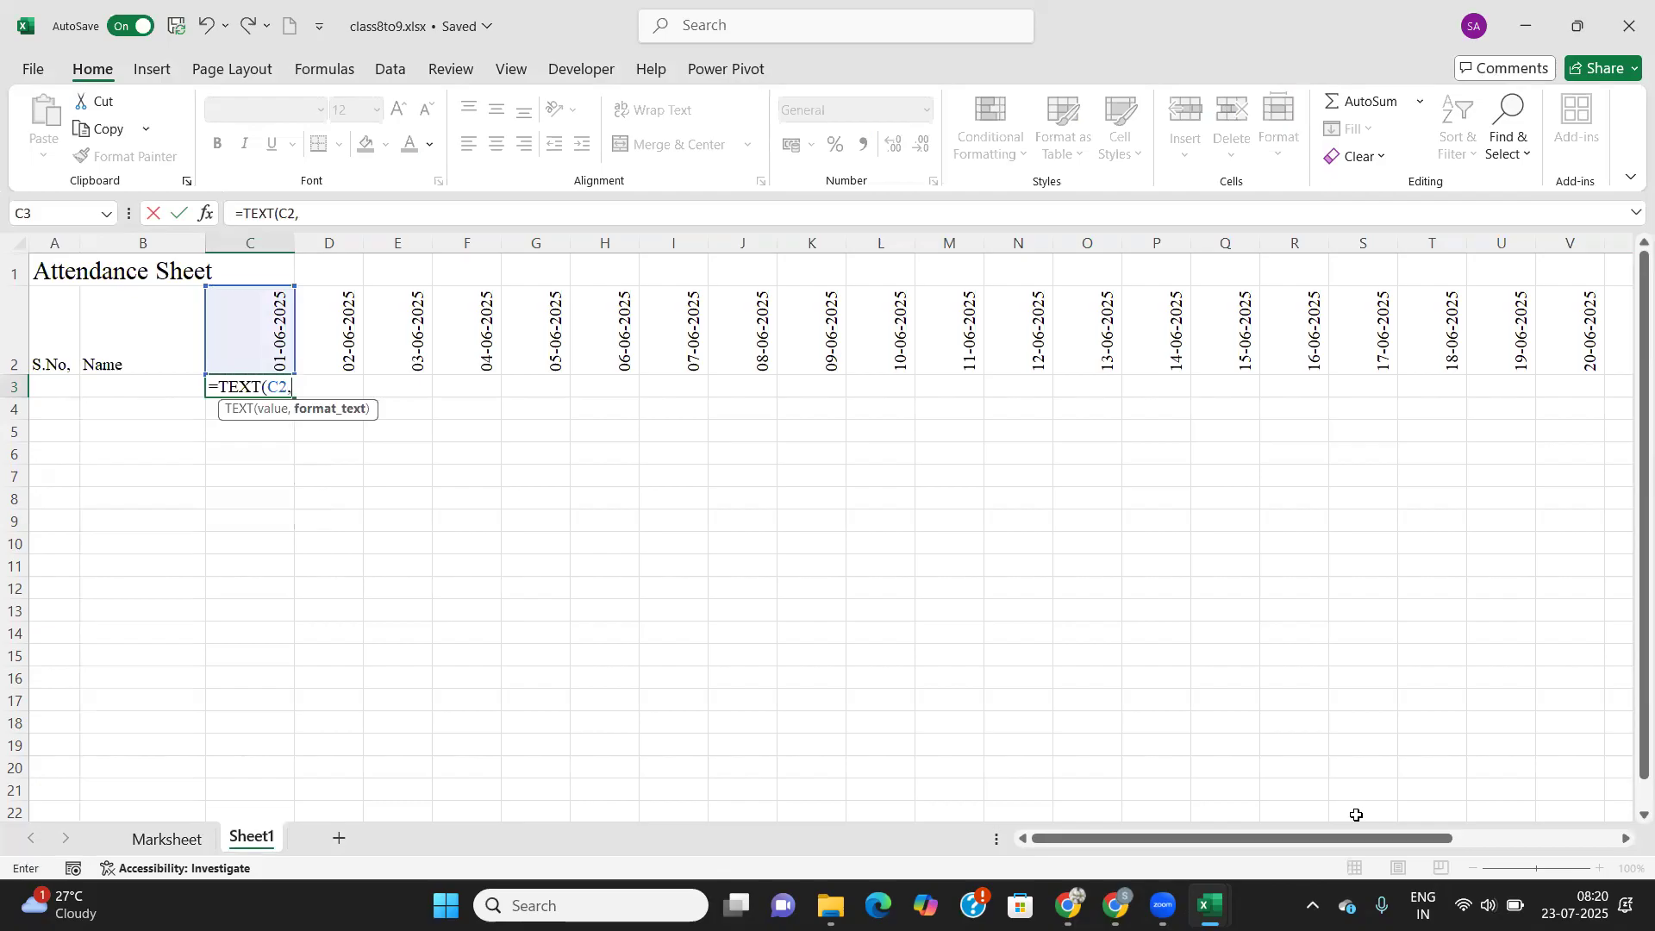
pyautogui.write('"ddd')
pyautogui.write('")')
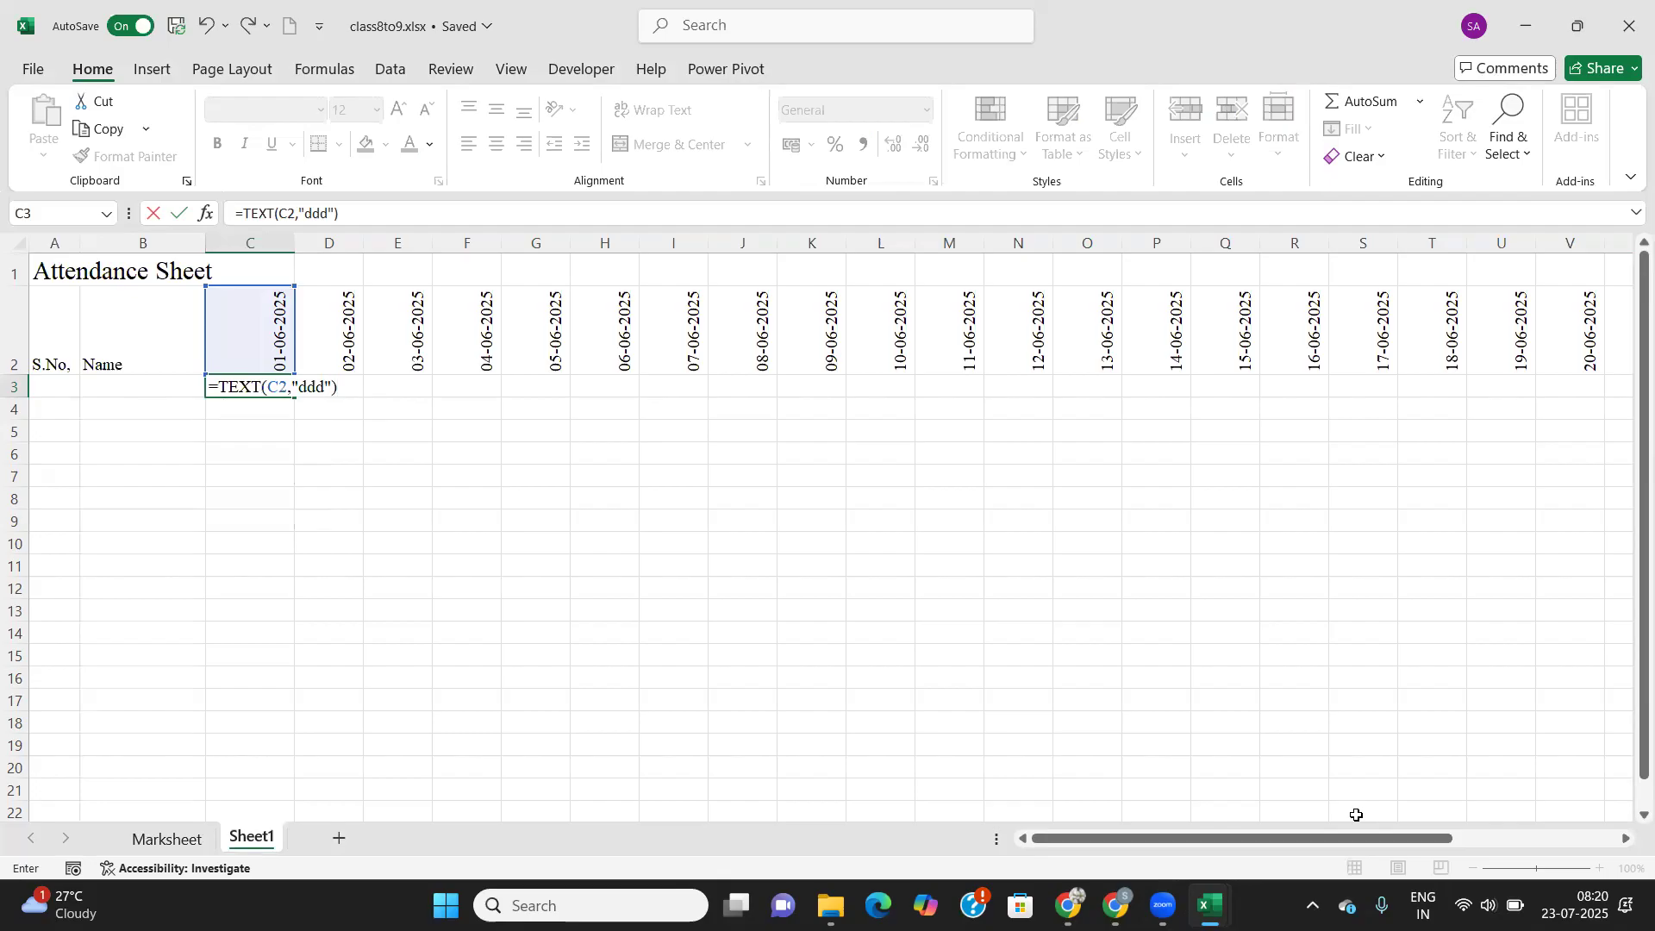
pyautogui.press('Return')
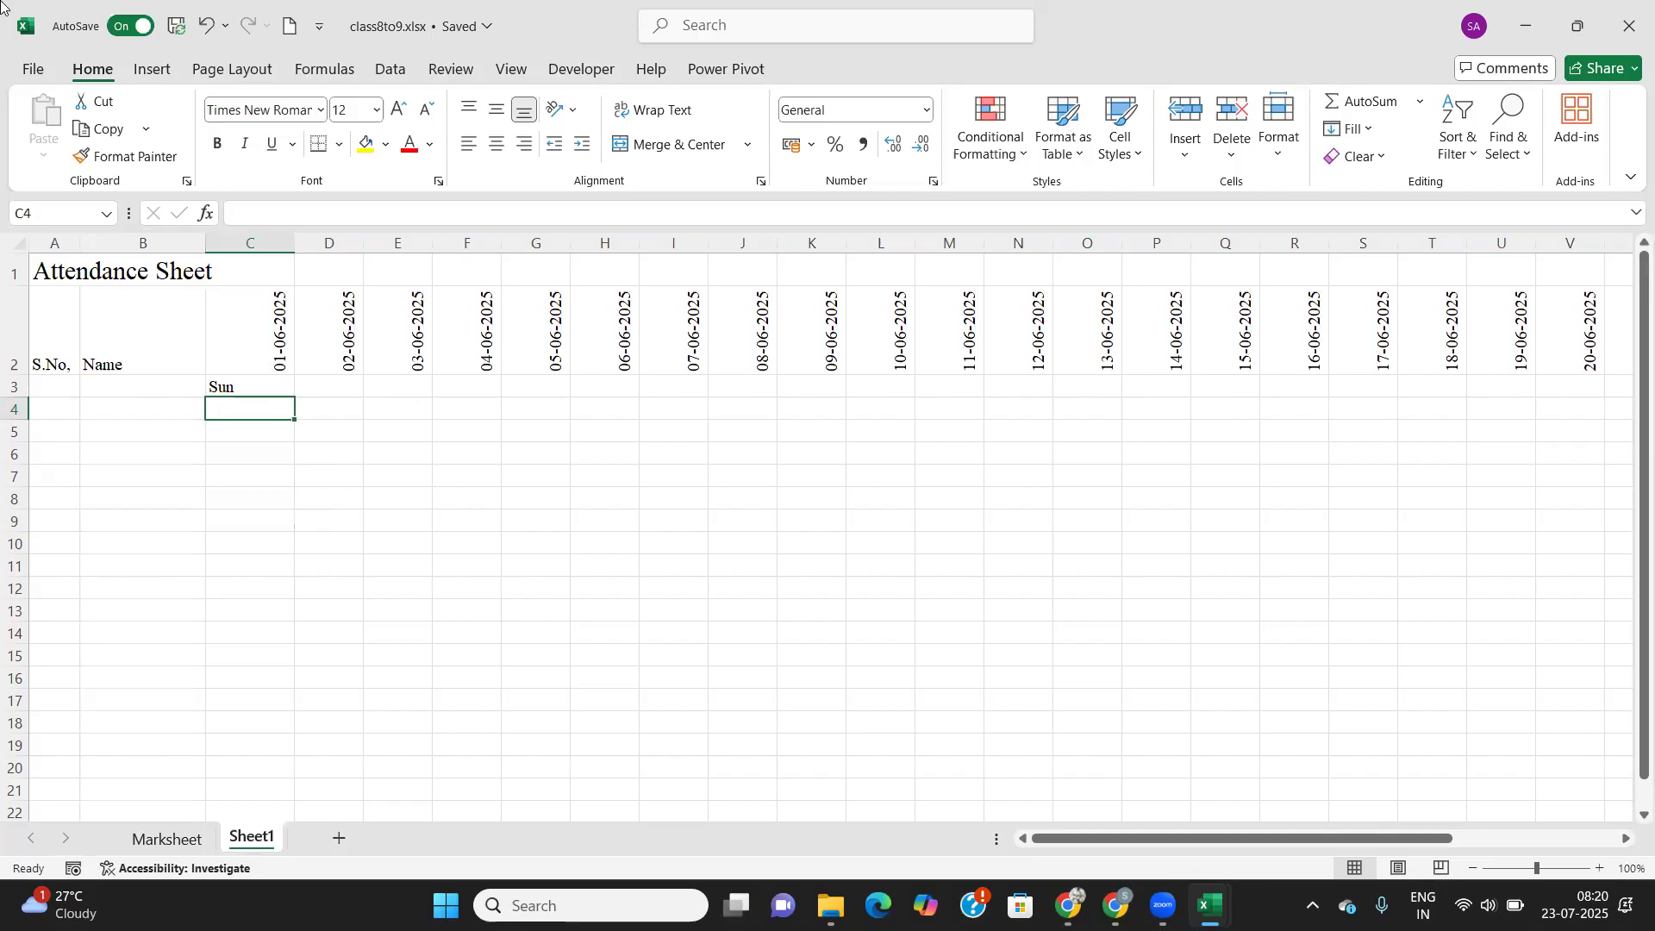
# Review the weekday formula in C3 and the date cell C2 it refers to.
pyautogui.click(255, 387)
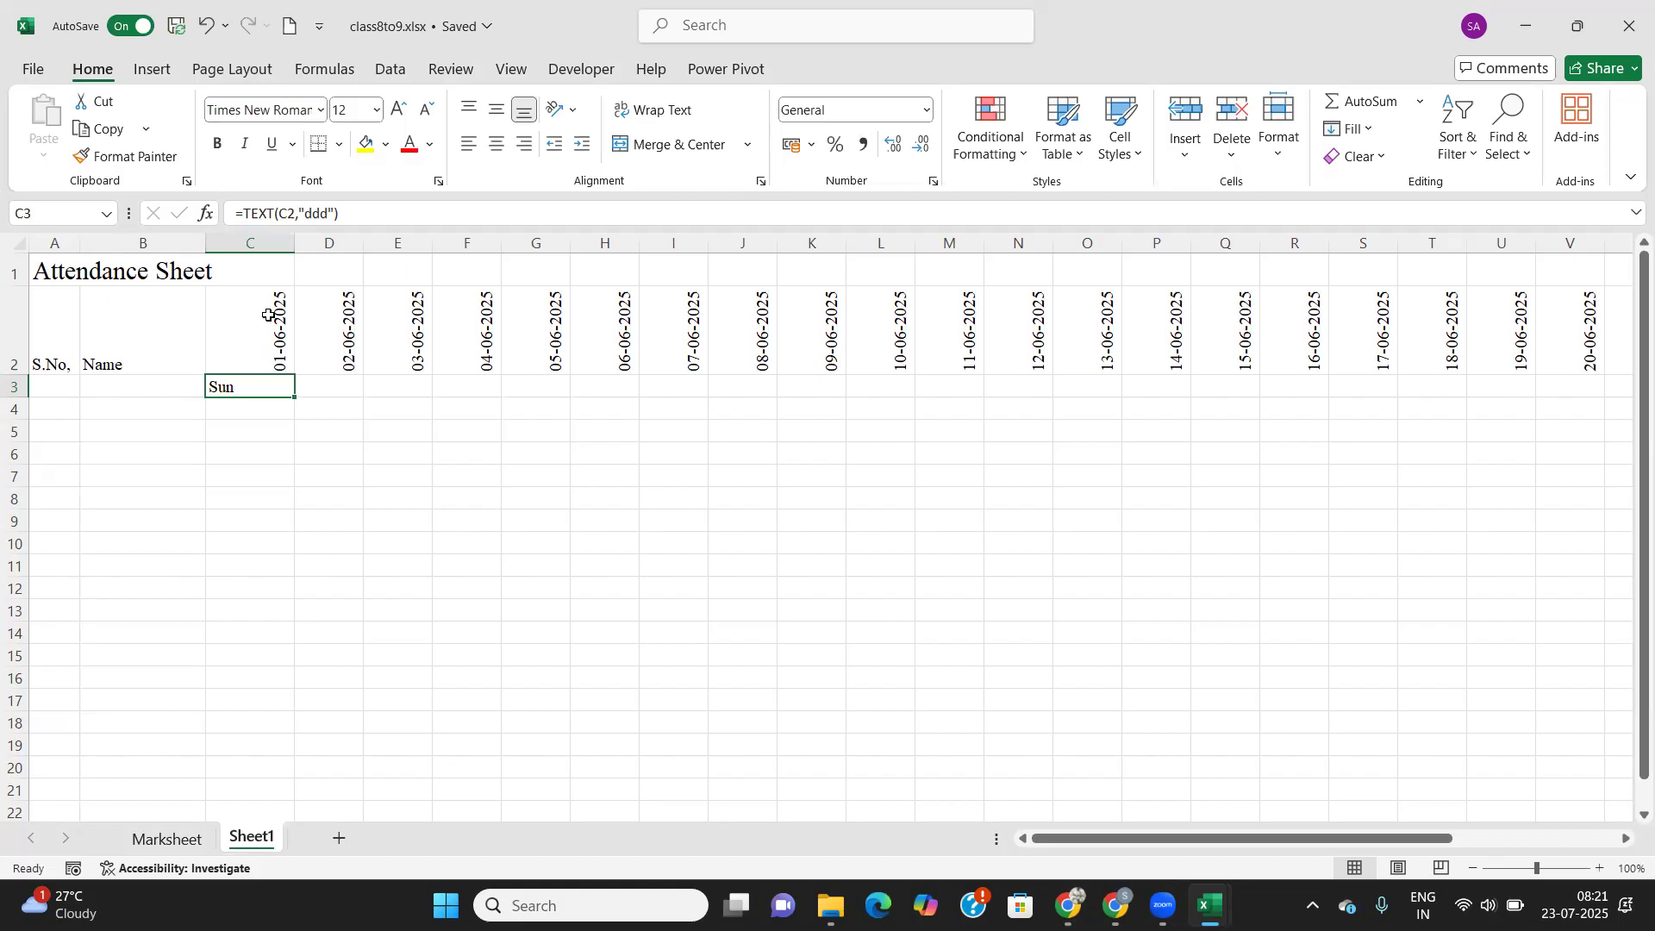
pyautogui.doubleClick(246, 385)
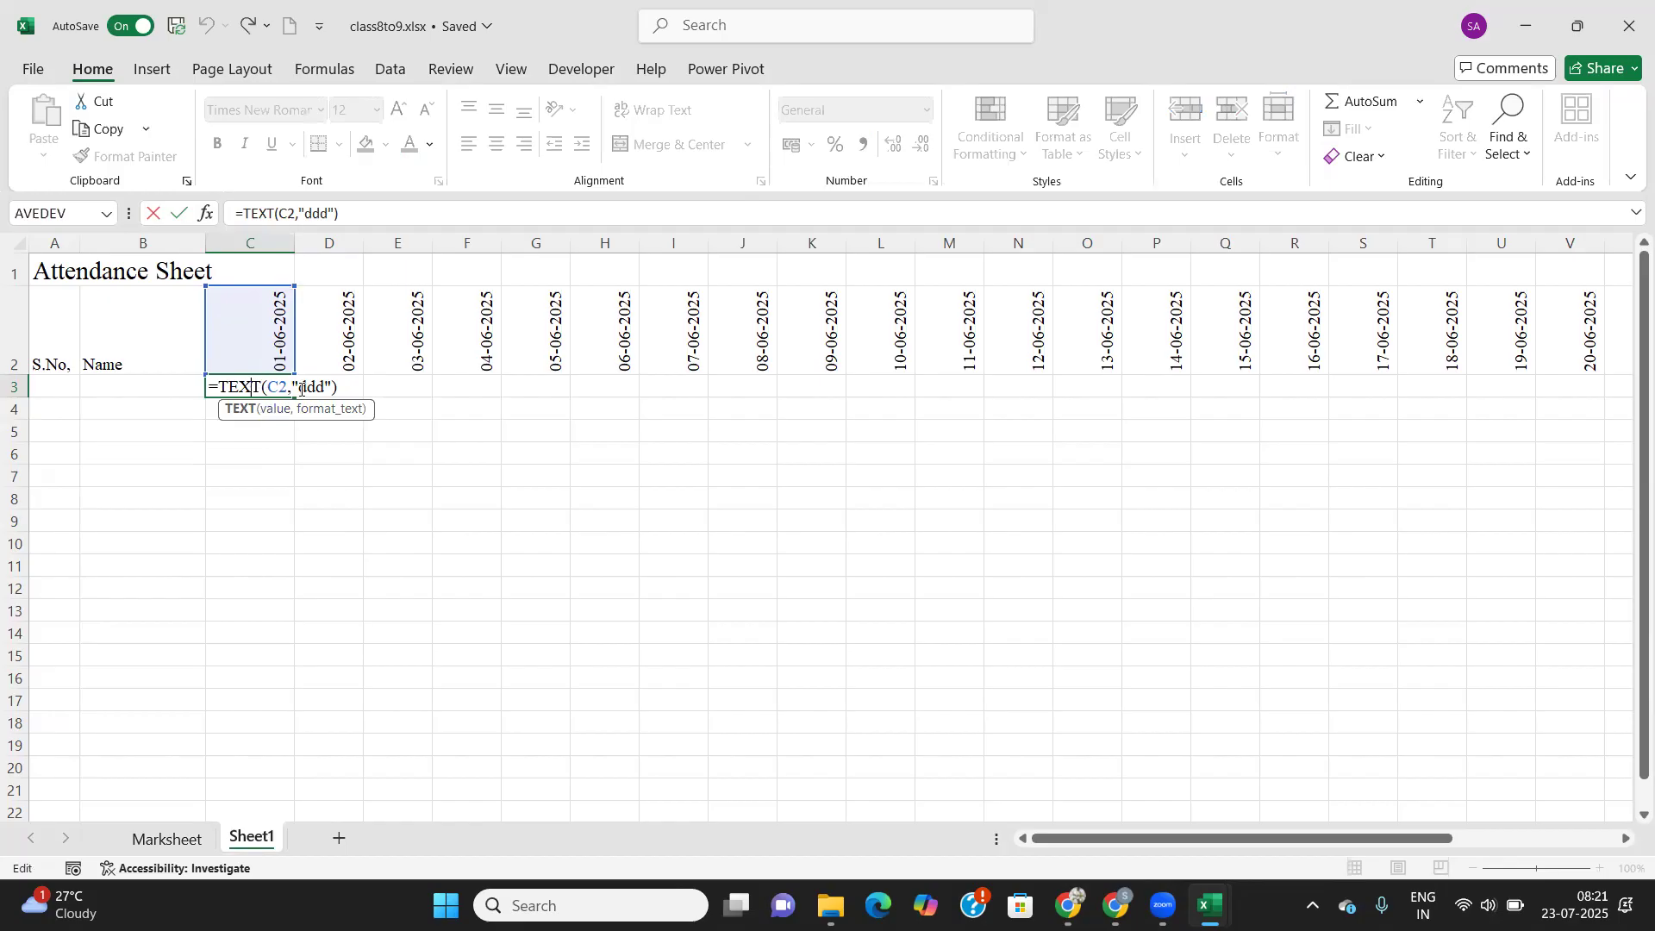
pyautogui.click(345, 392)
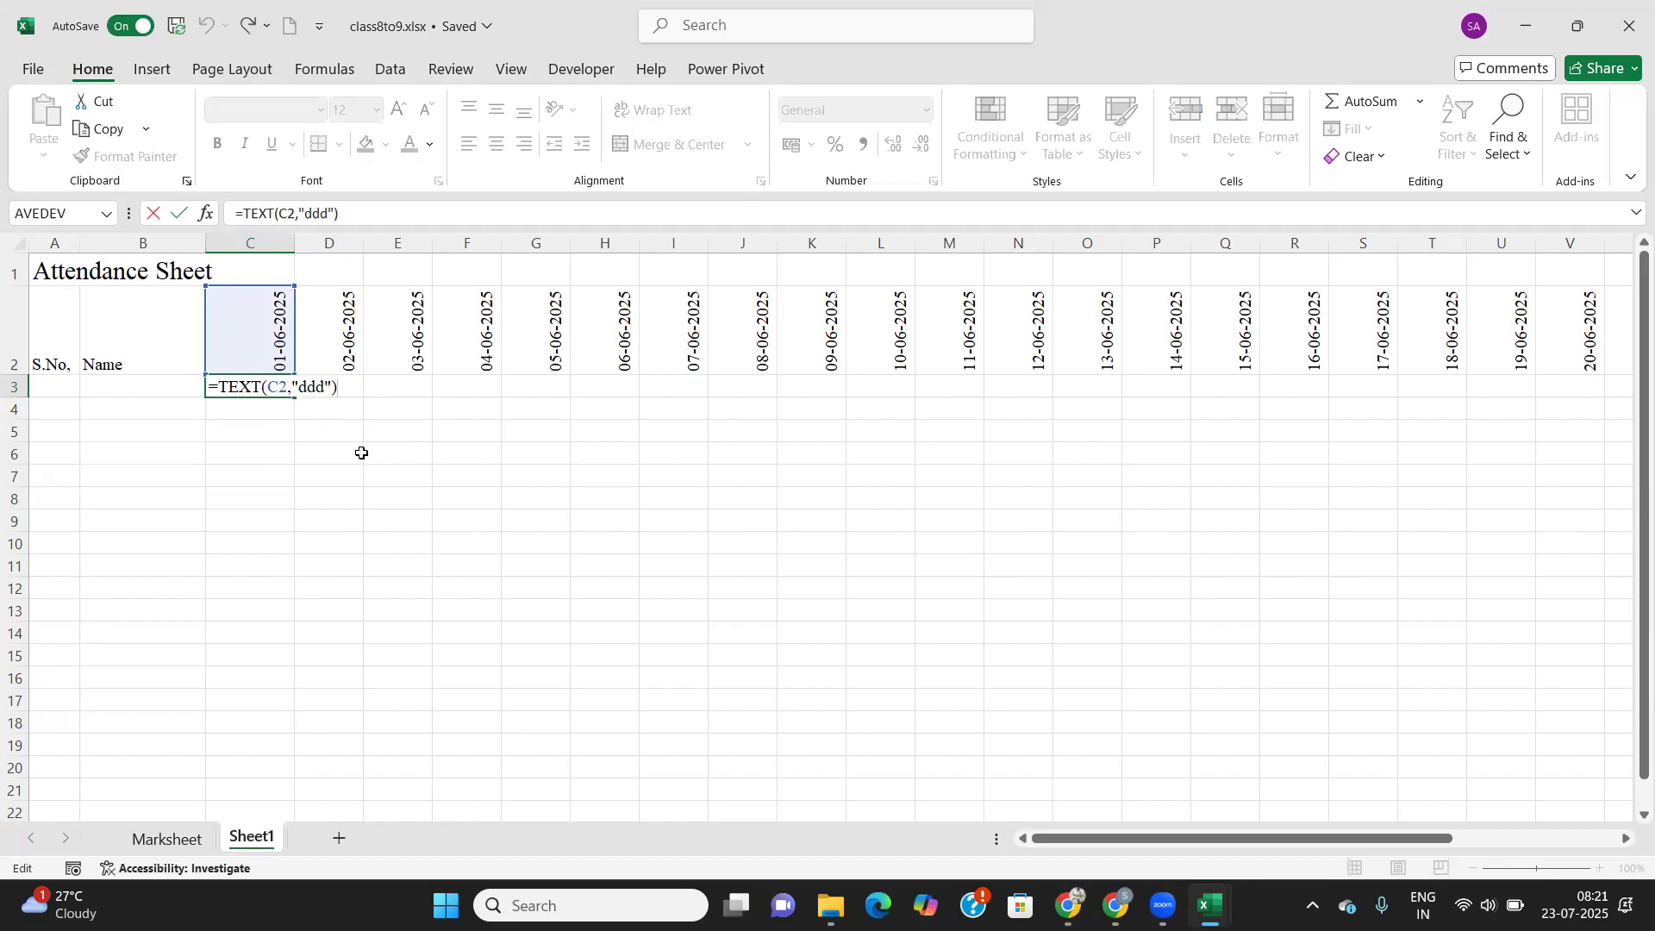
pyautogui.press('Tab')
pyautogui.click(254, 304)
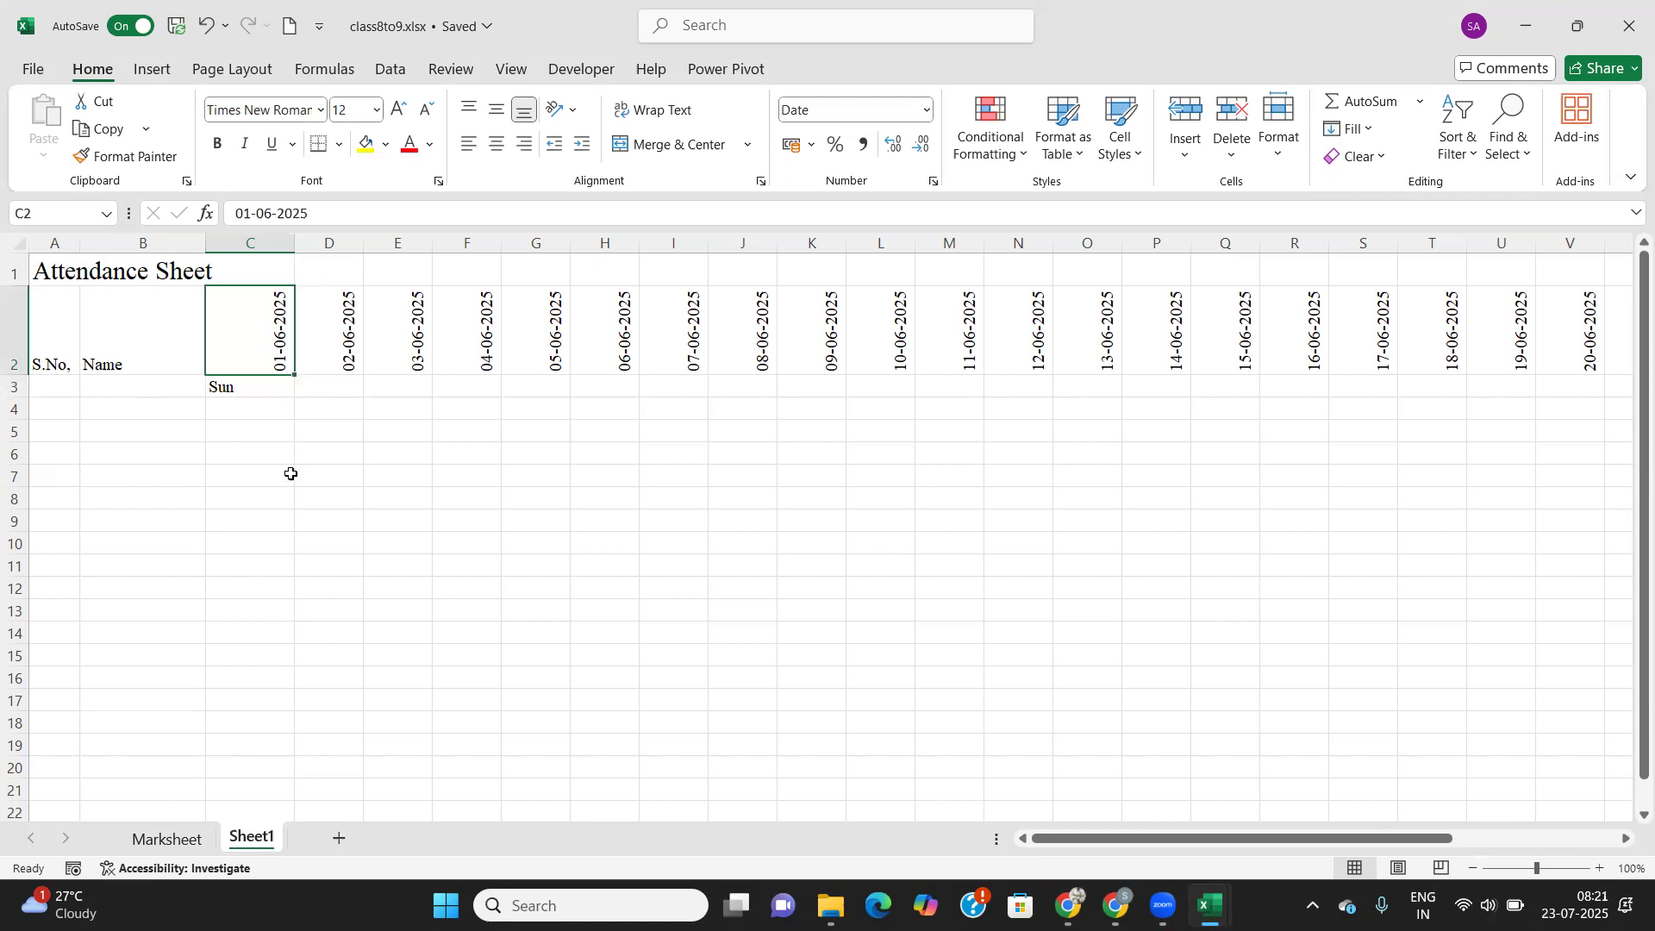
# Write the sample date pattern dd/mm/yyyy in cell C7 and erase it again.
pyautogui.click(244, 473)
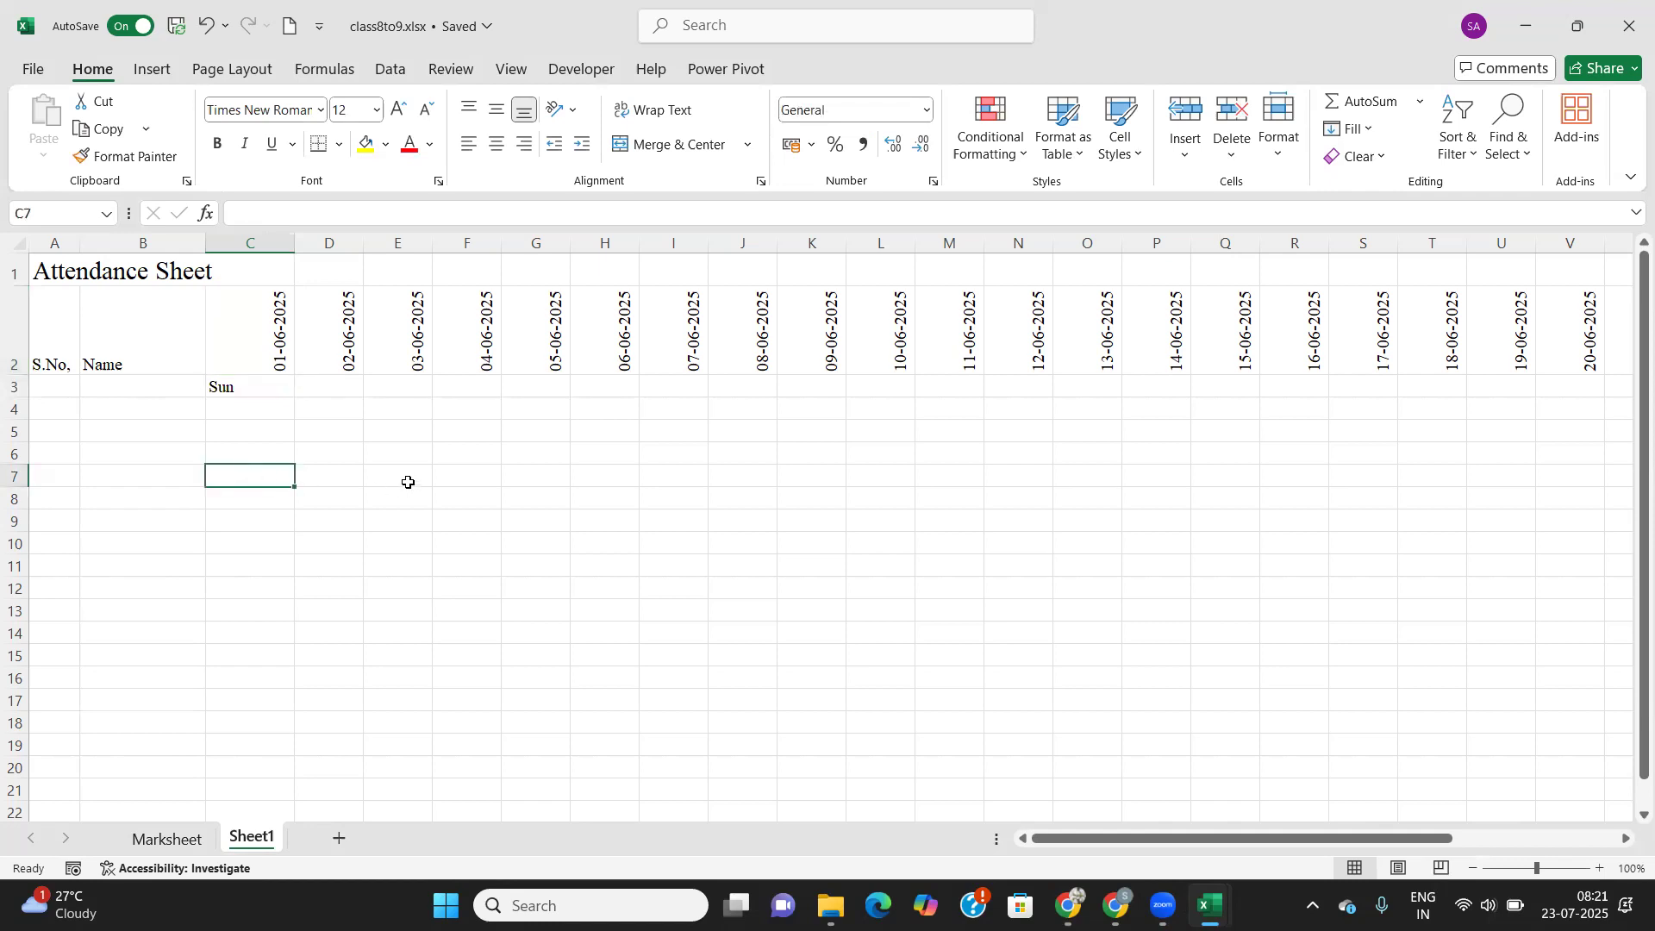
pyautogui.write('44')
pyautogui.press('BackSpace')
pyautogui.press('BackSpace')
pyautogui.write('dd')
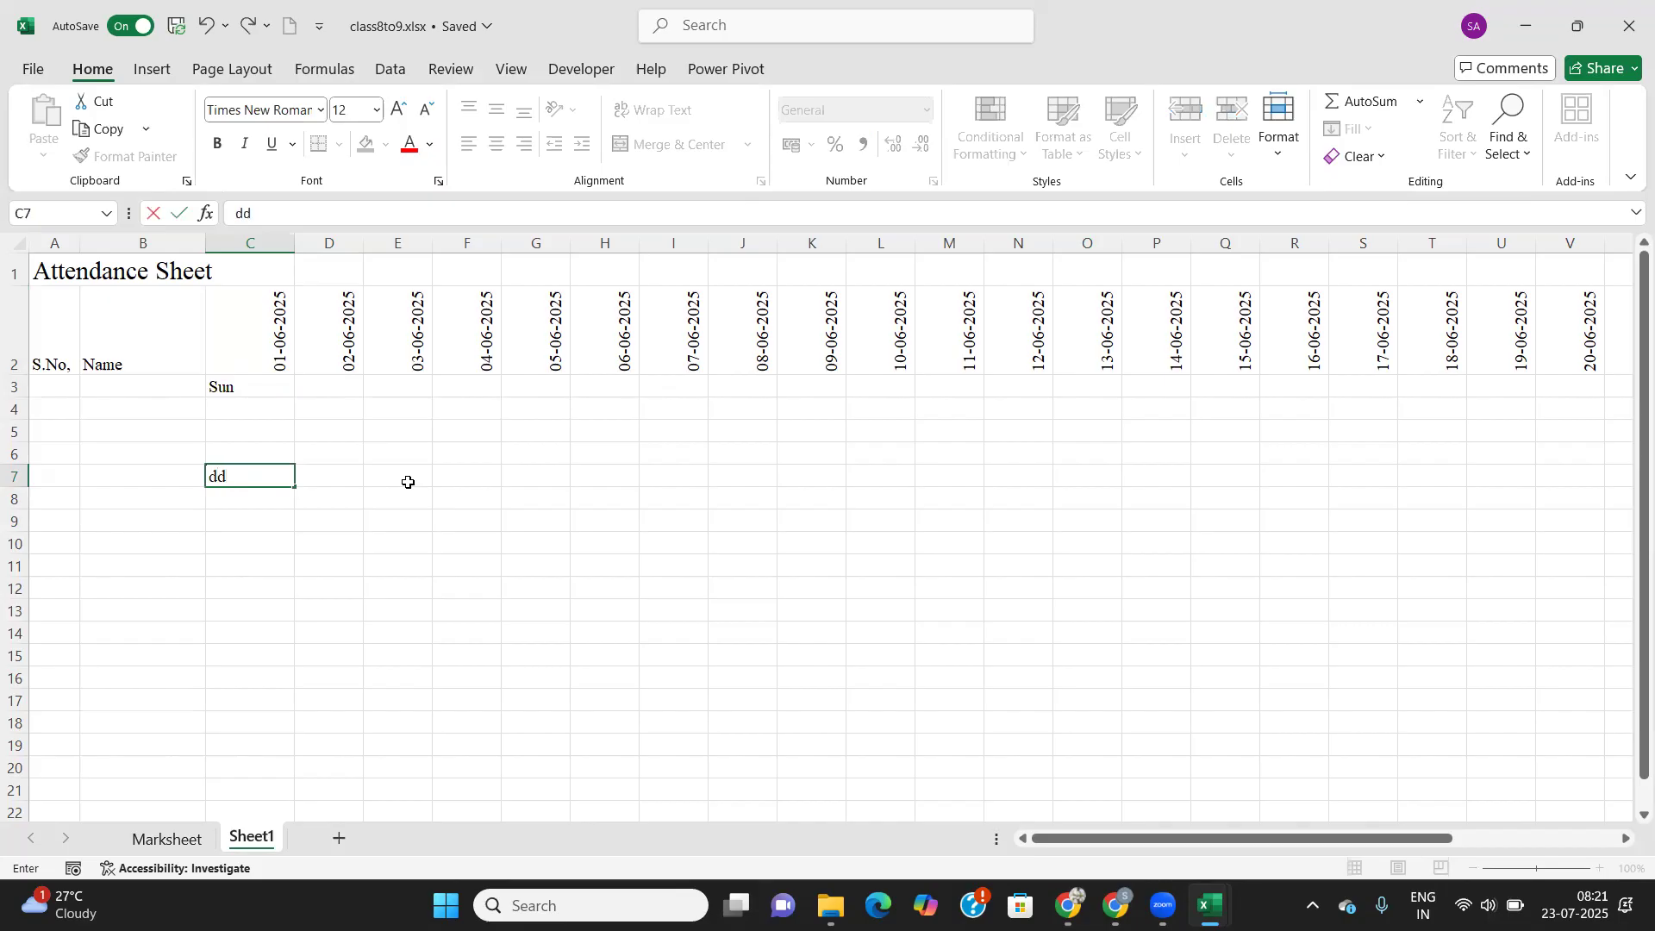
pyautogui.write('/mm/yyyy')
pyautogui.press('BackSpace')
pyautogui.press('BackSpace')
pyautogui.press('BackSpace')
pyautogui.press('BackSpace')
pyautogui.press('BackSpace')
pyautogui.press('BackSpace')
pyautogui.press('BackSpace')
pyautogui.press('BackSpace')
pyautogui.press('BackSpace')
pyautogui.press('Tab')
# Look through the available date formats for cell C2 in Format Cells without changing anything.
pyautogui.click(261, 351)
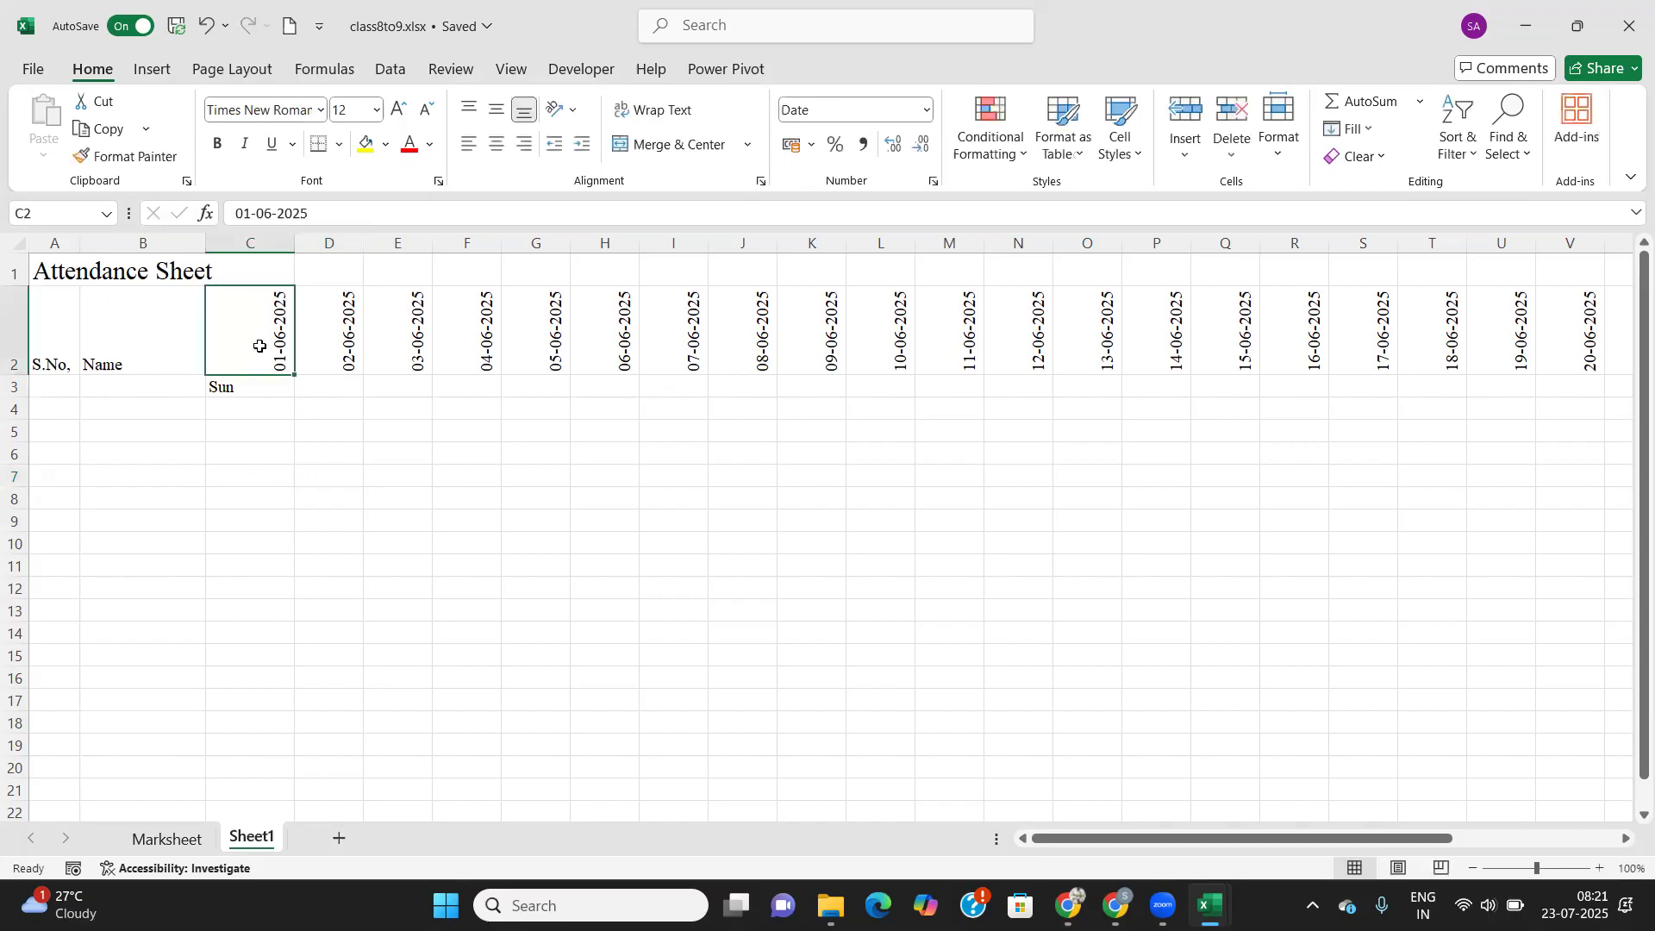
pyautogui.rightClick(260, 350)
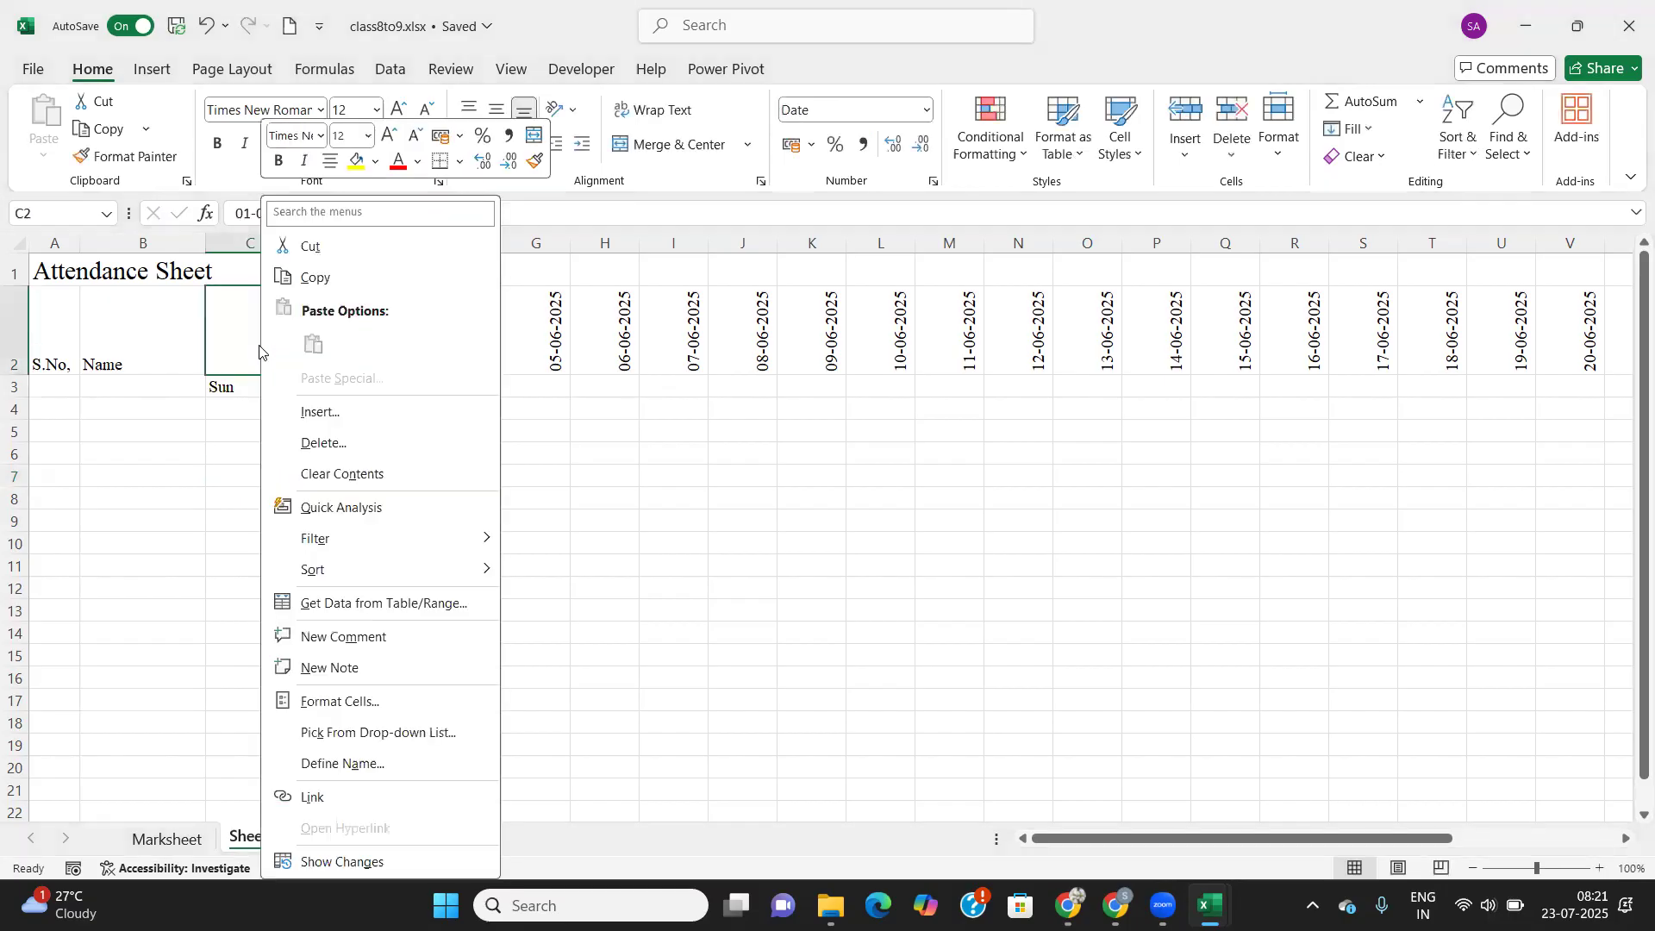
pyautogui.click(337, 700)
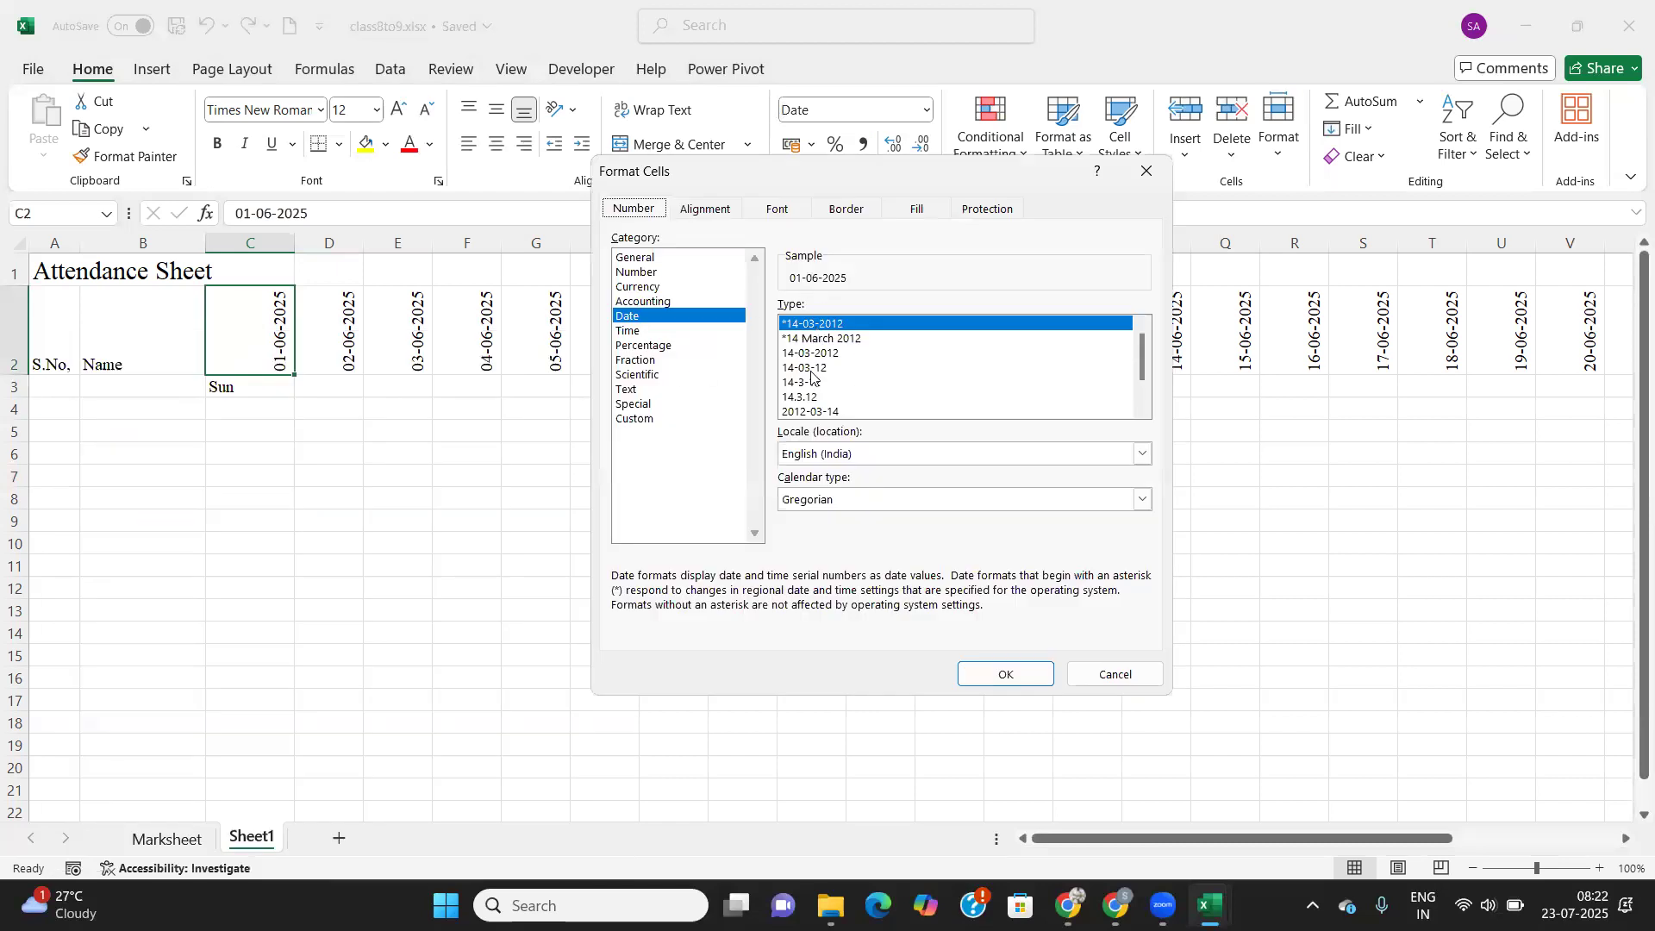
pyautogui.scroll(-1, 811, 373)
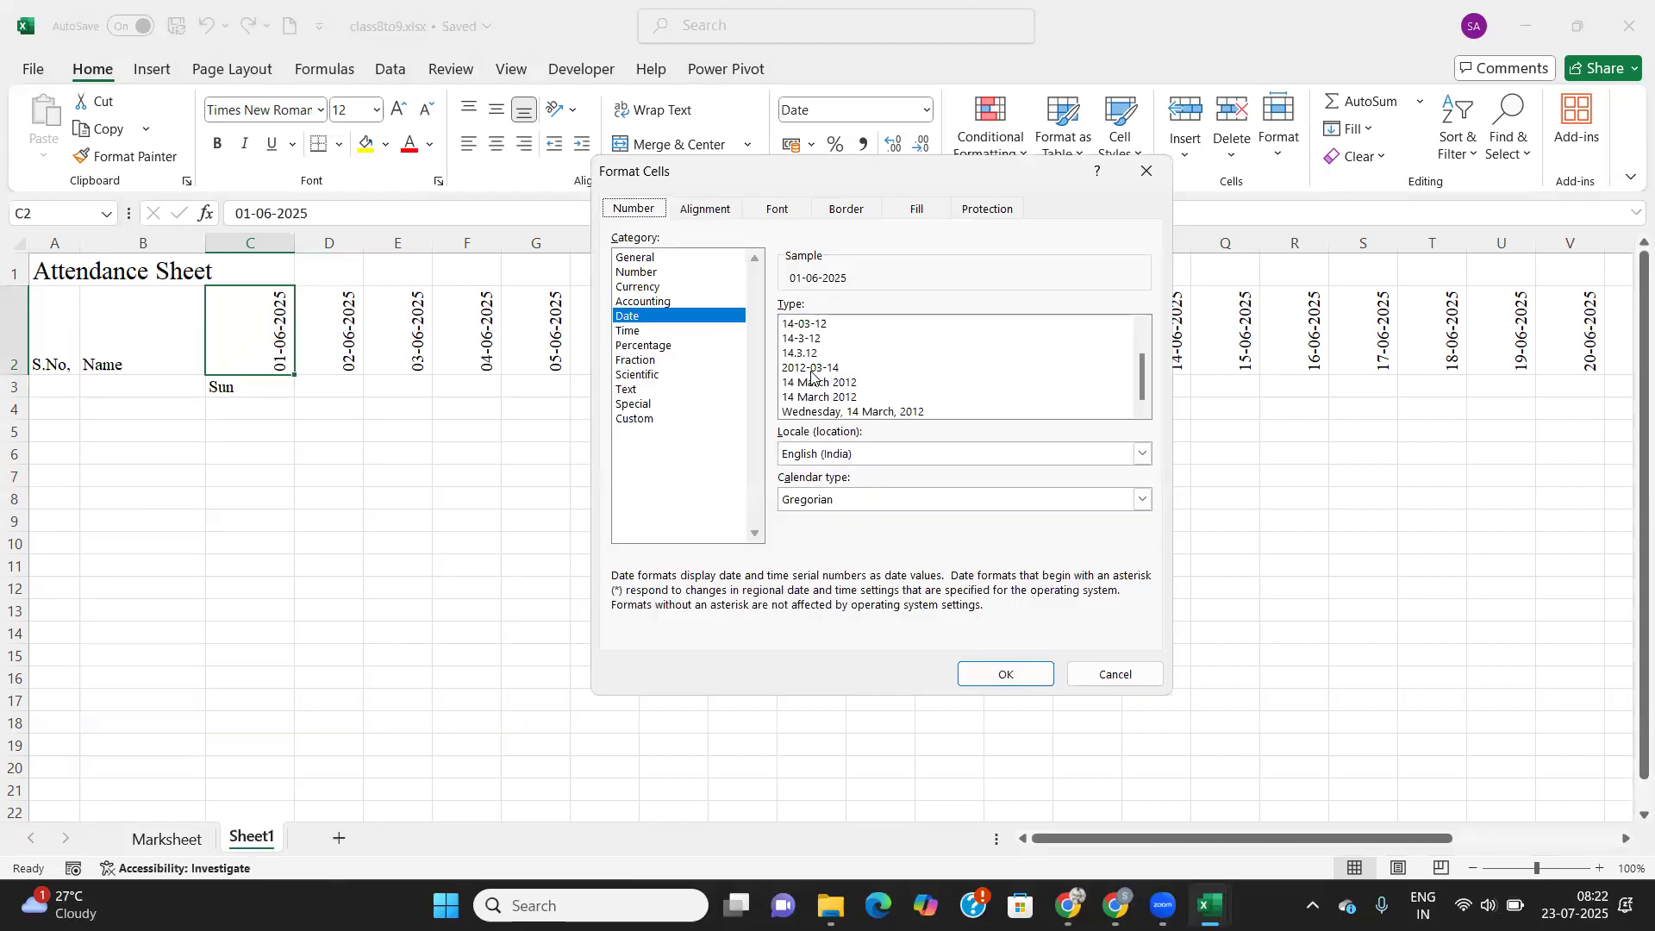
pyautogui.scroll(1, 812, 373)
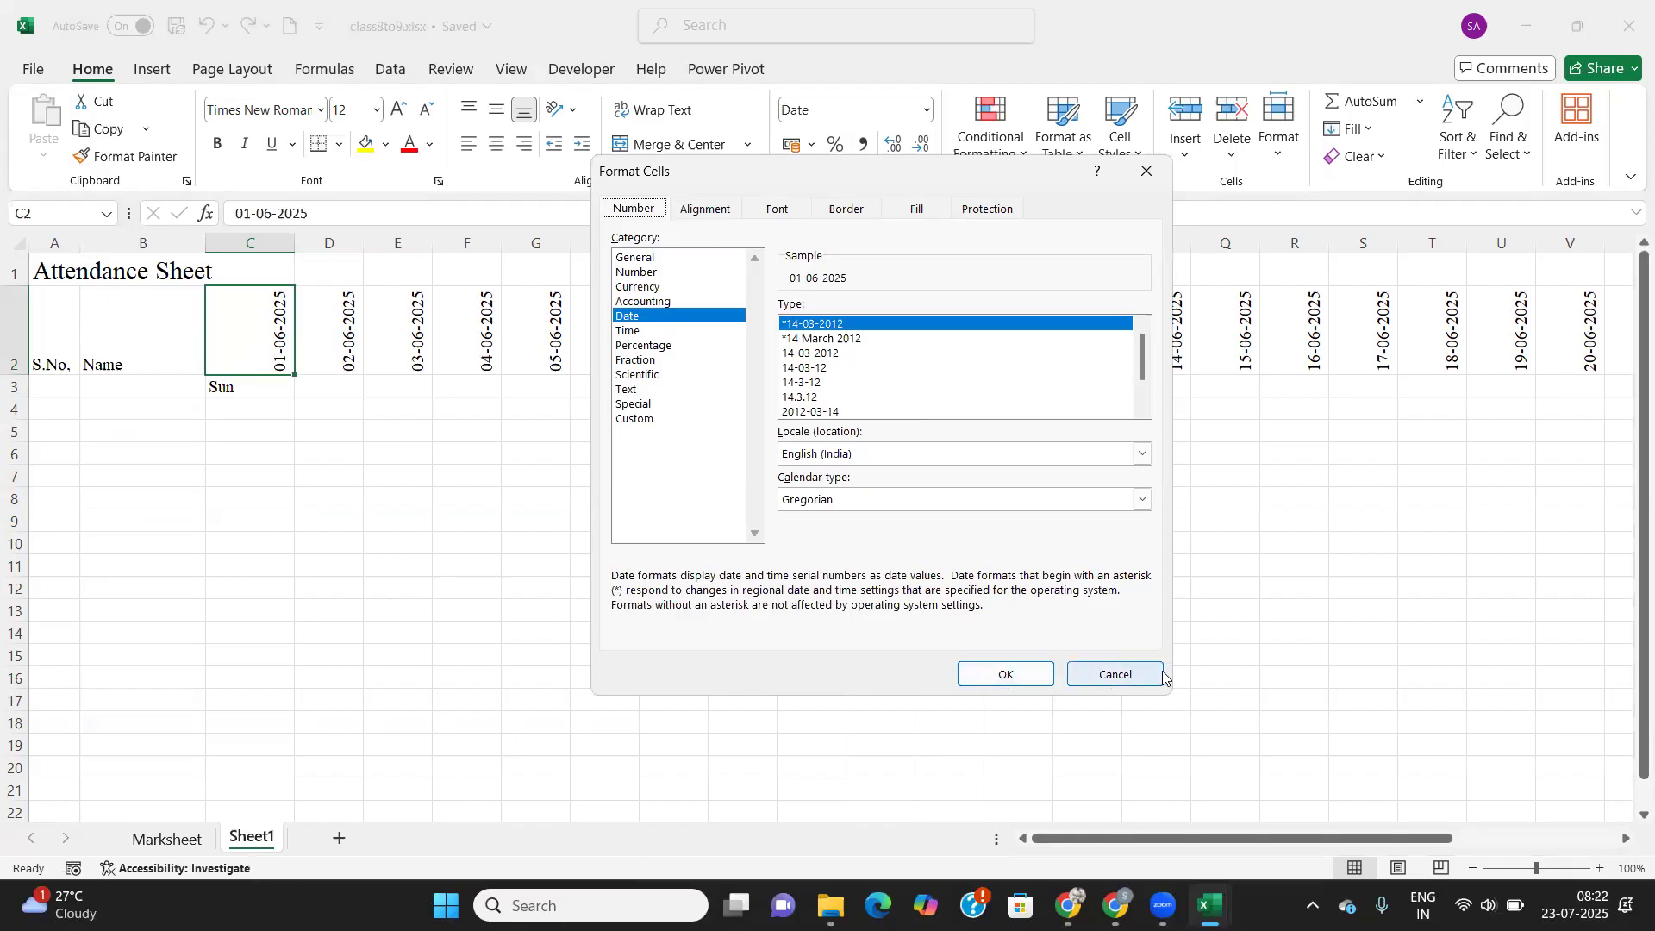
pyautogui.click(1102, 680)
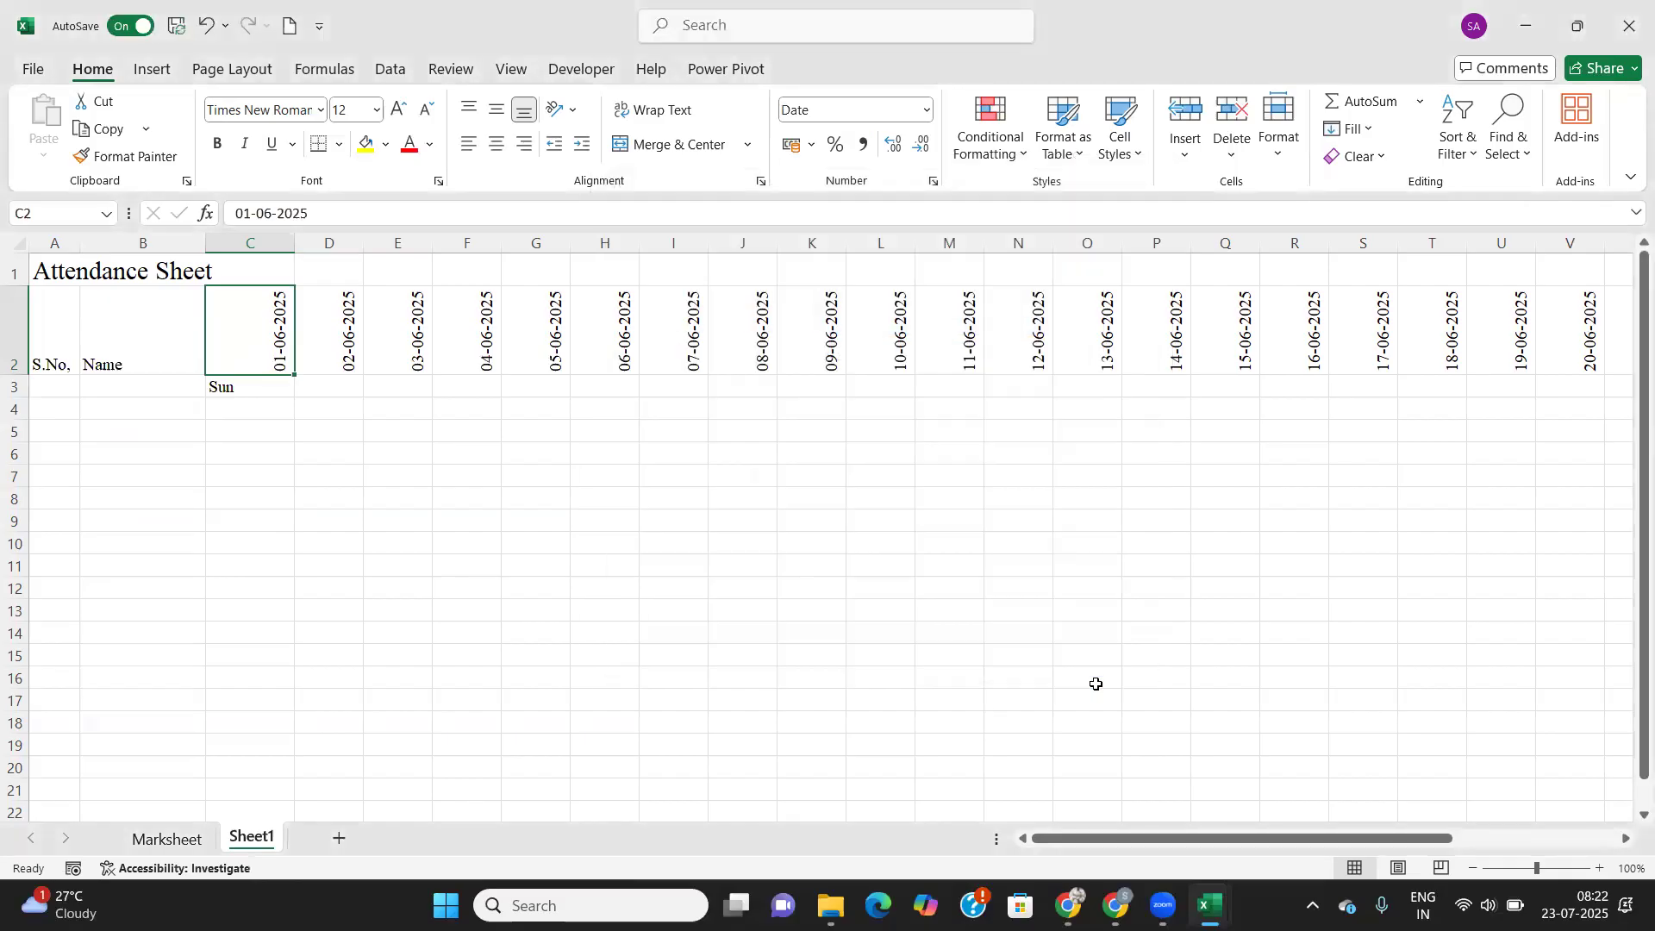
# Enter the test date 15.03,2025 in C6 to compare its number format with C2's, and delete the entry.
pyautogui.click(239, 459)
pyautogui.write('15.')
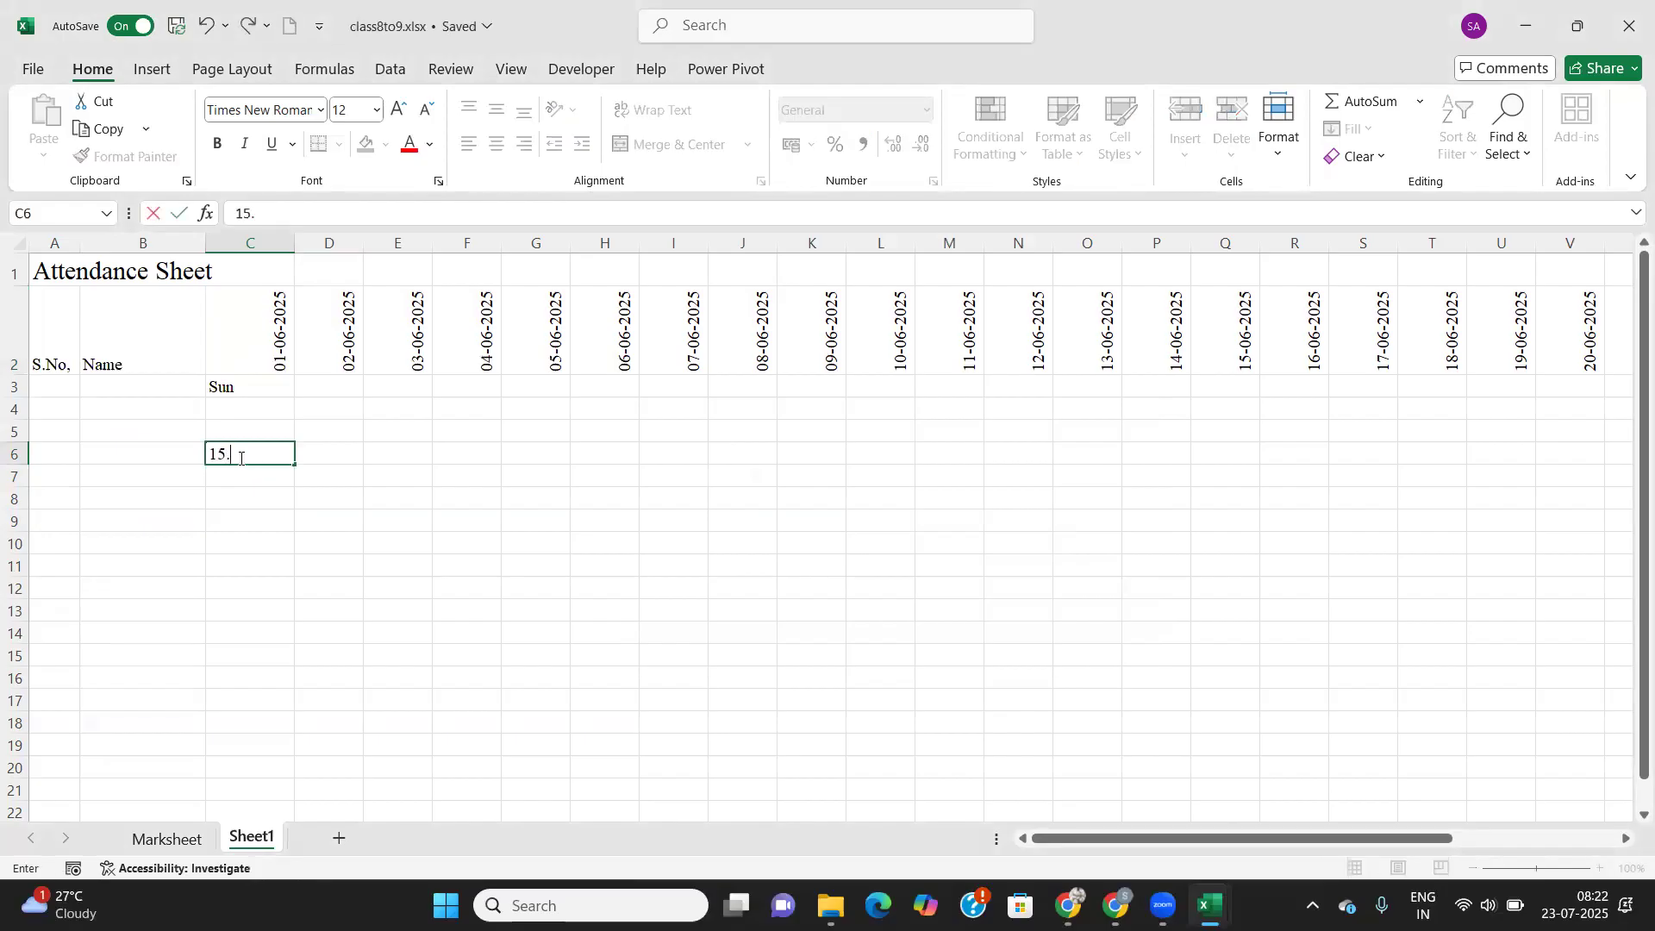
pyautogui.write('03,2025')
pyautogui.press('Tab')
pyautogui.click(251, 452)
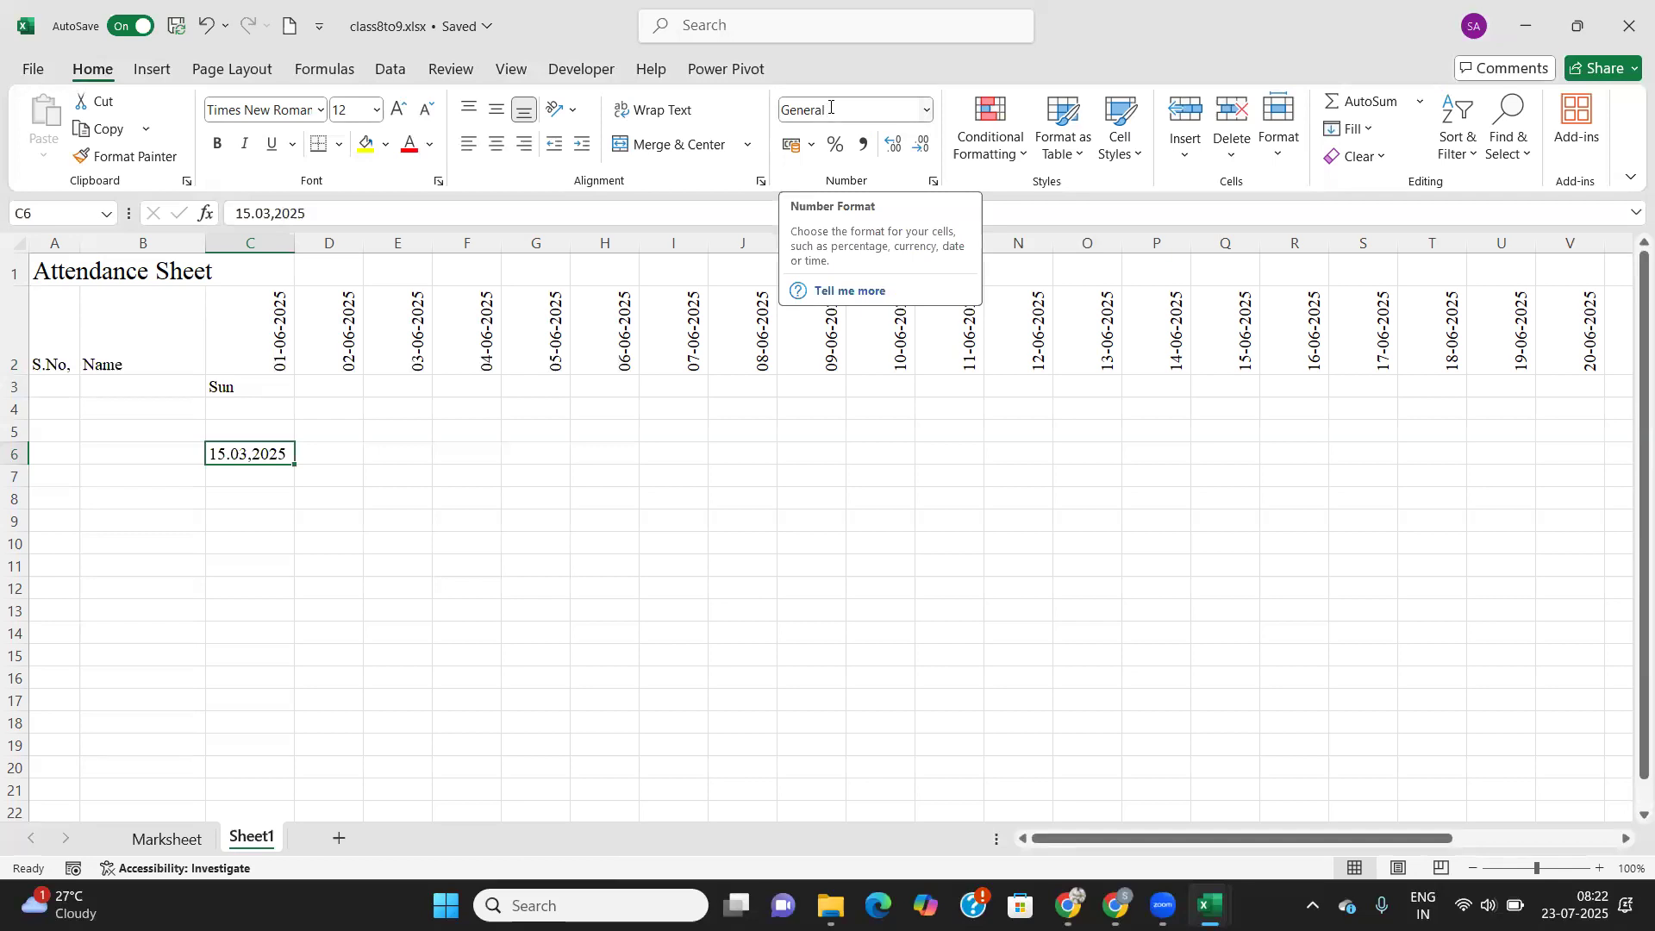
pyautogui.click(244, 346)
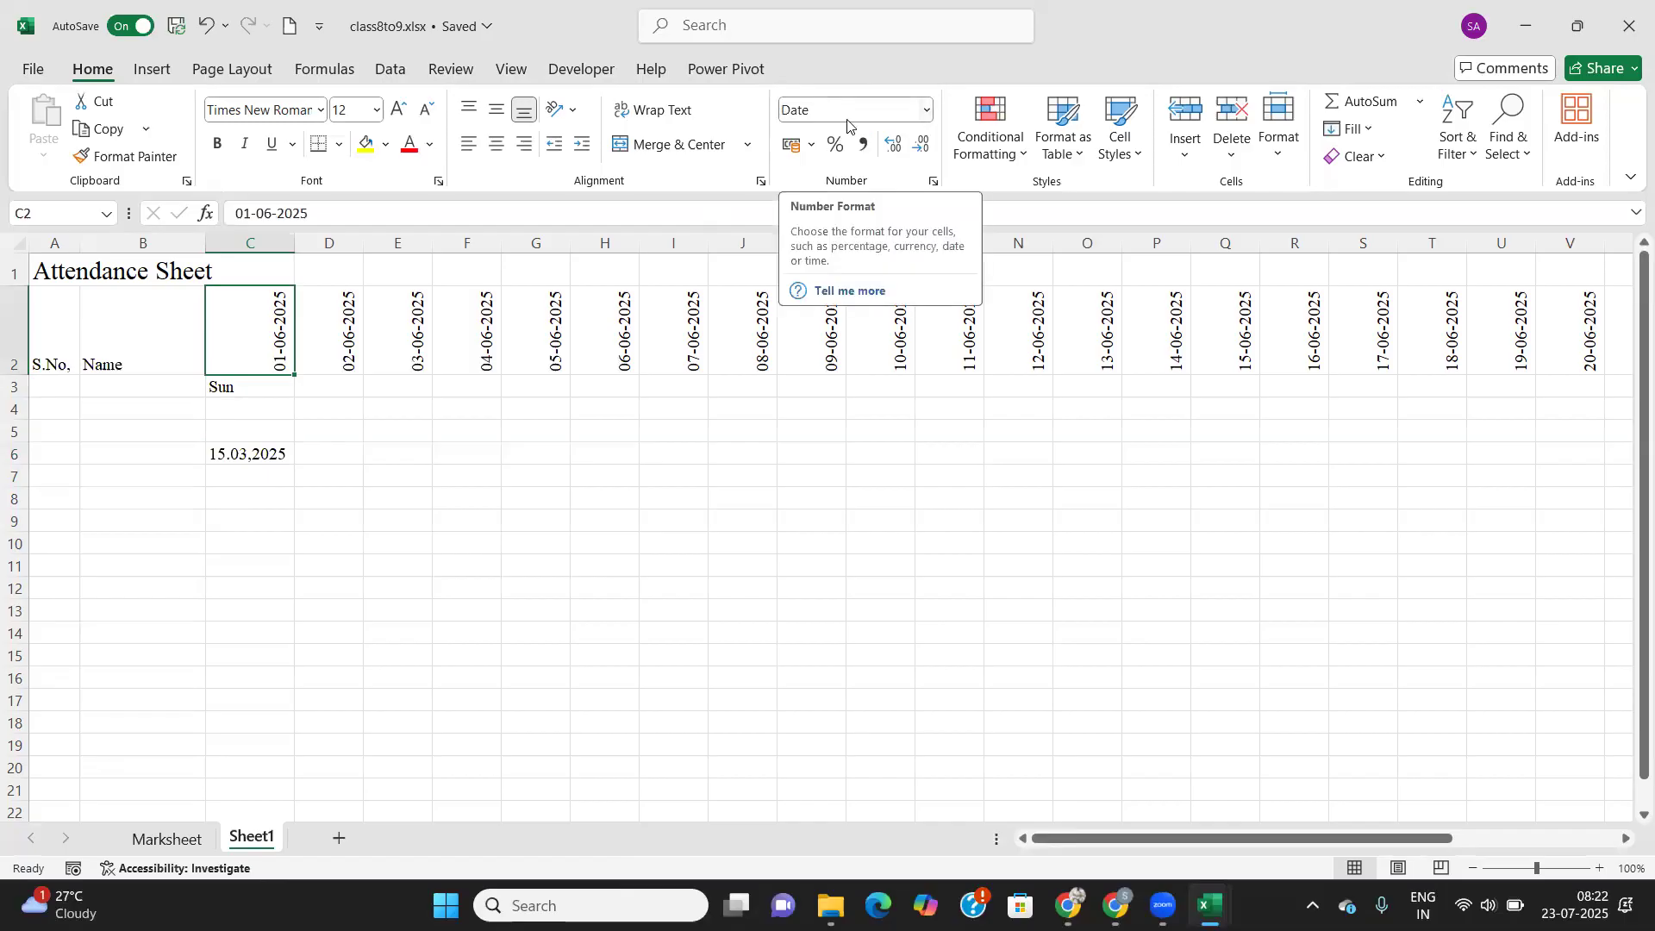
pyautogui.click(240, 455)
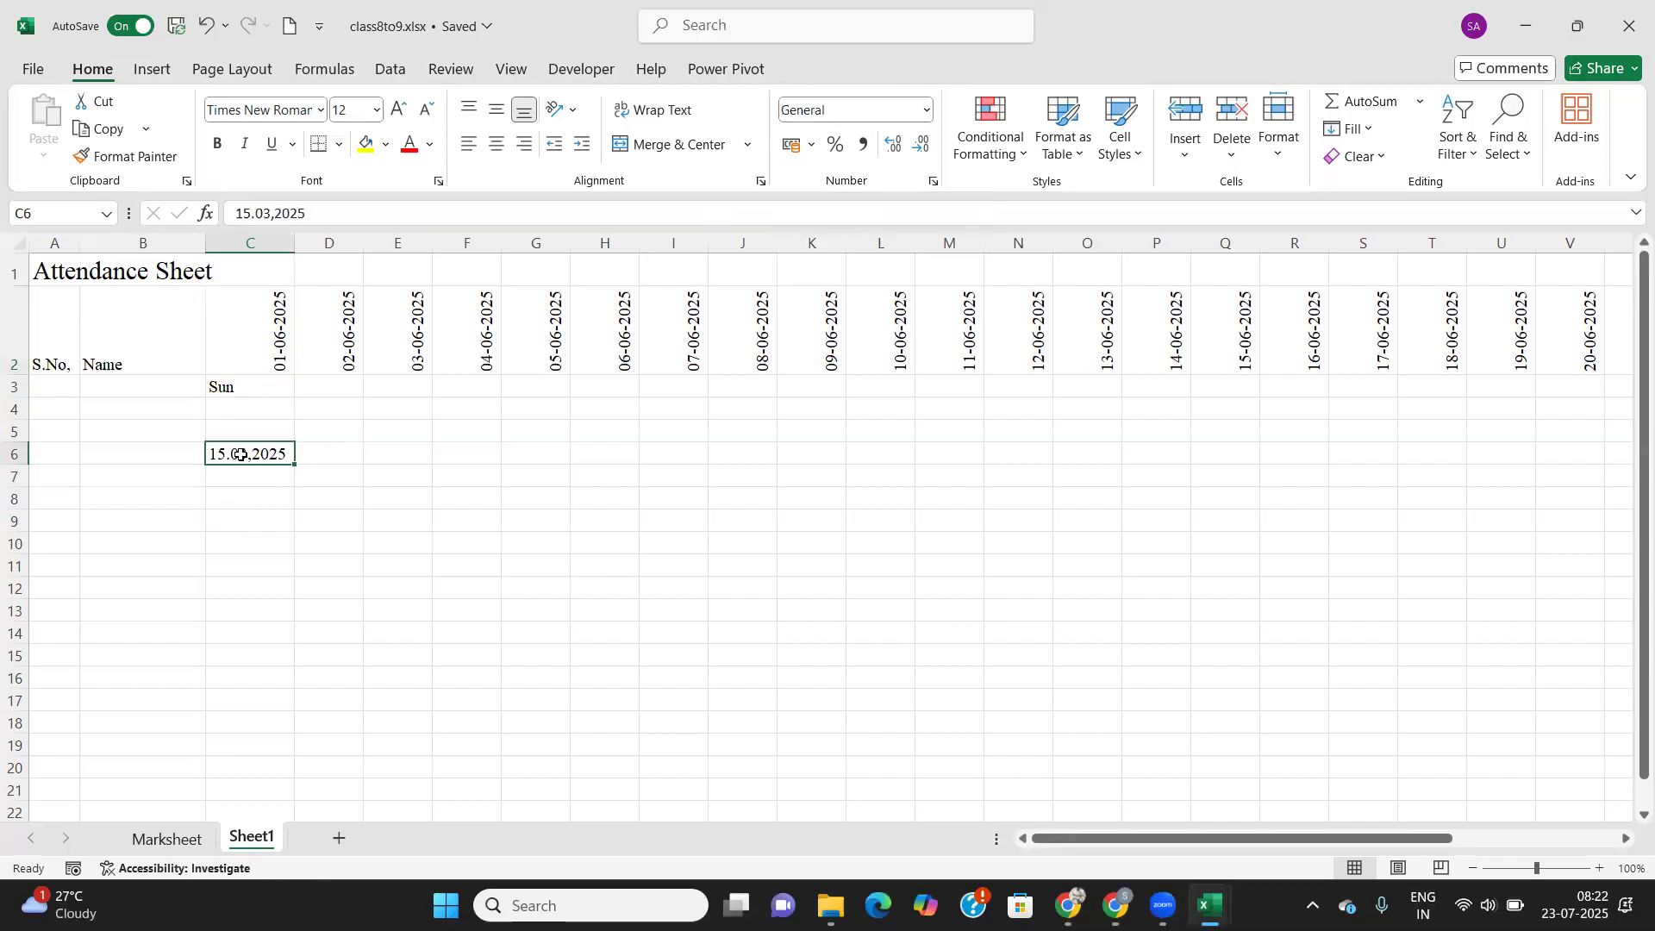
pyautogui.press('Delete')
# Fill the weekday formula from C3 across row 3 through AF3, under all the June dates.
pyautogui.click(246, 340)
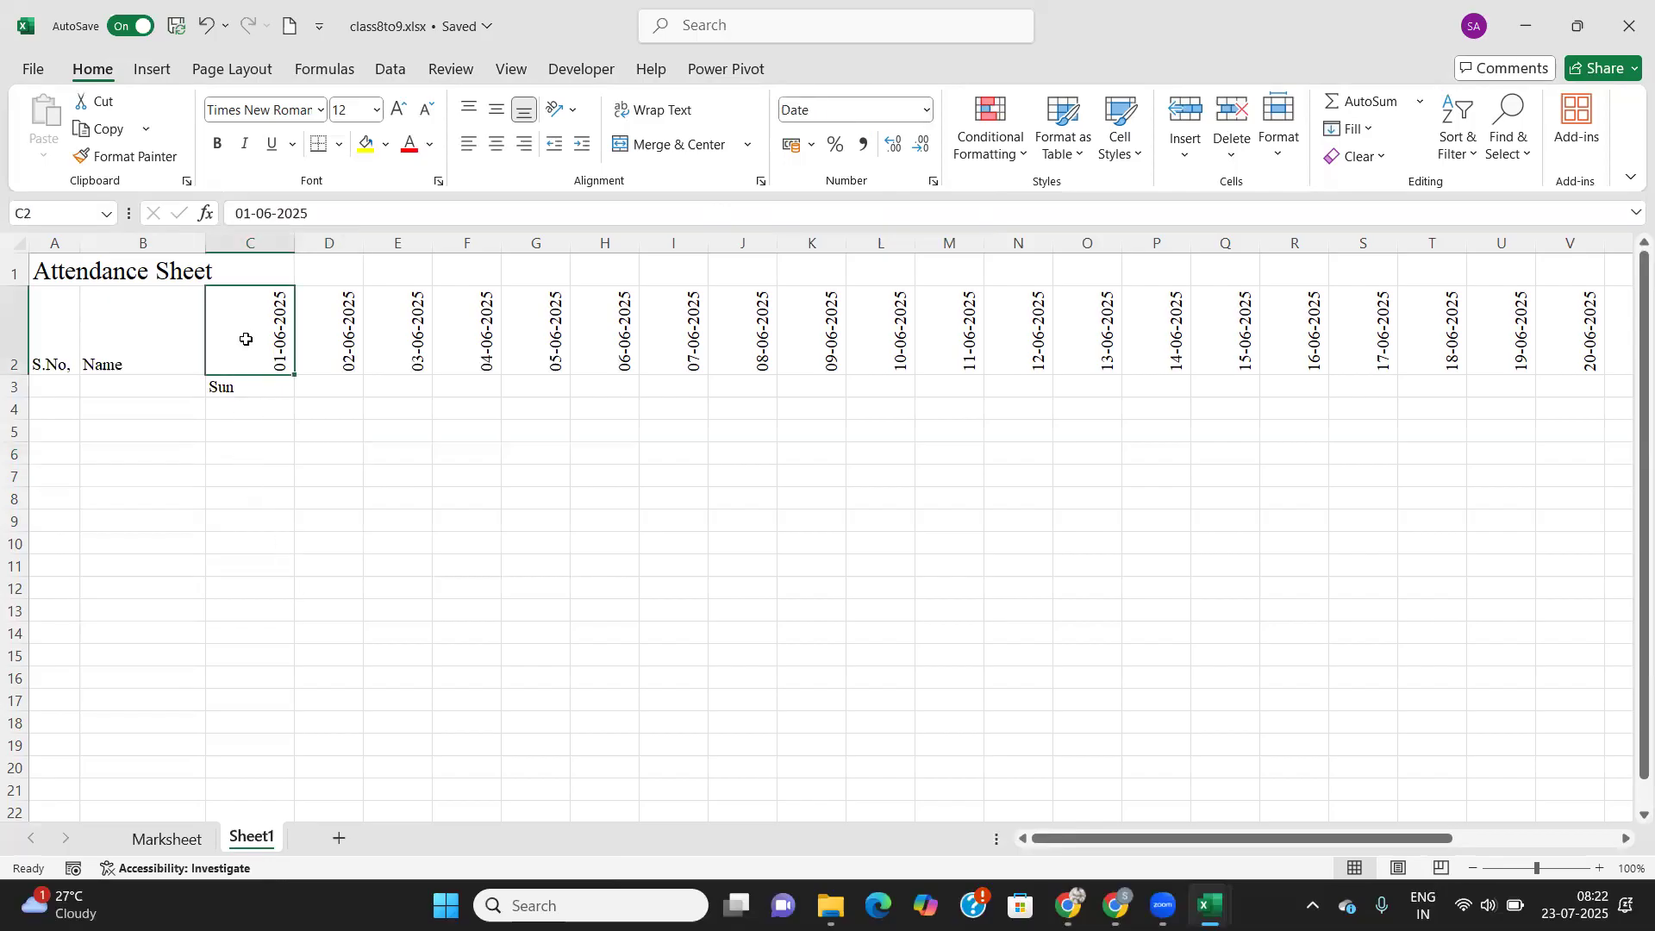
pyautogui.click(249, 387)
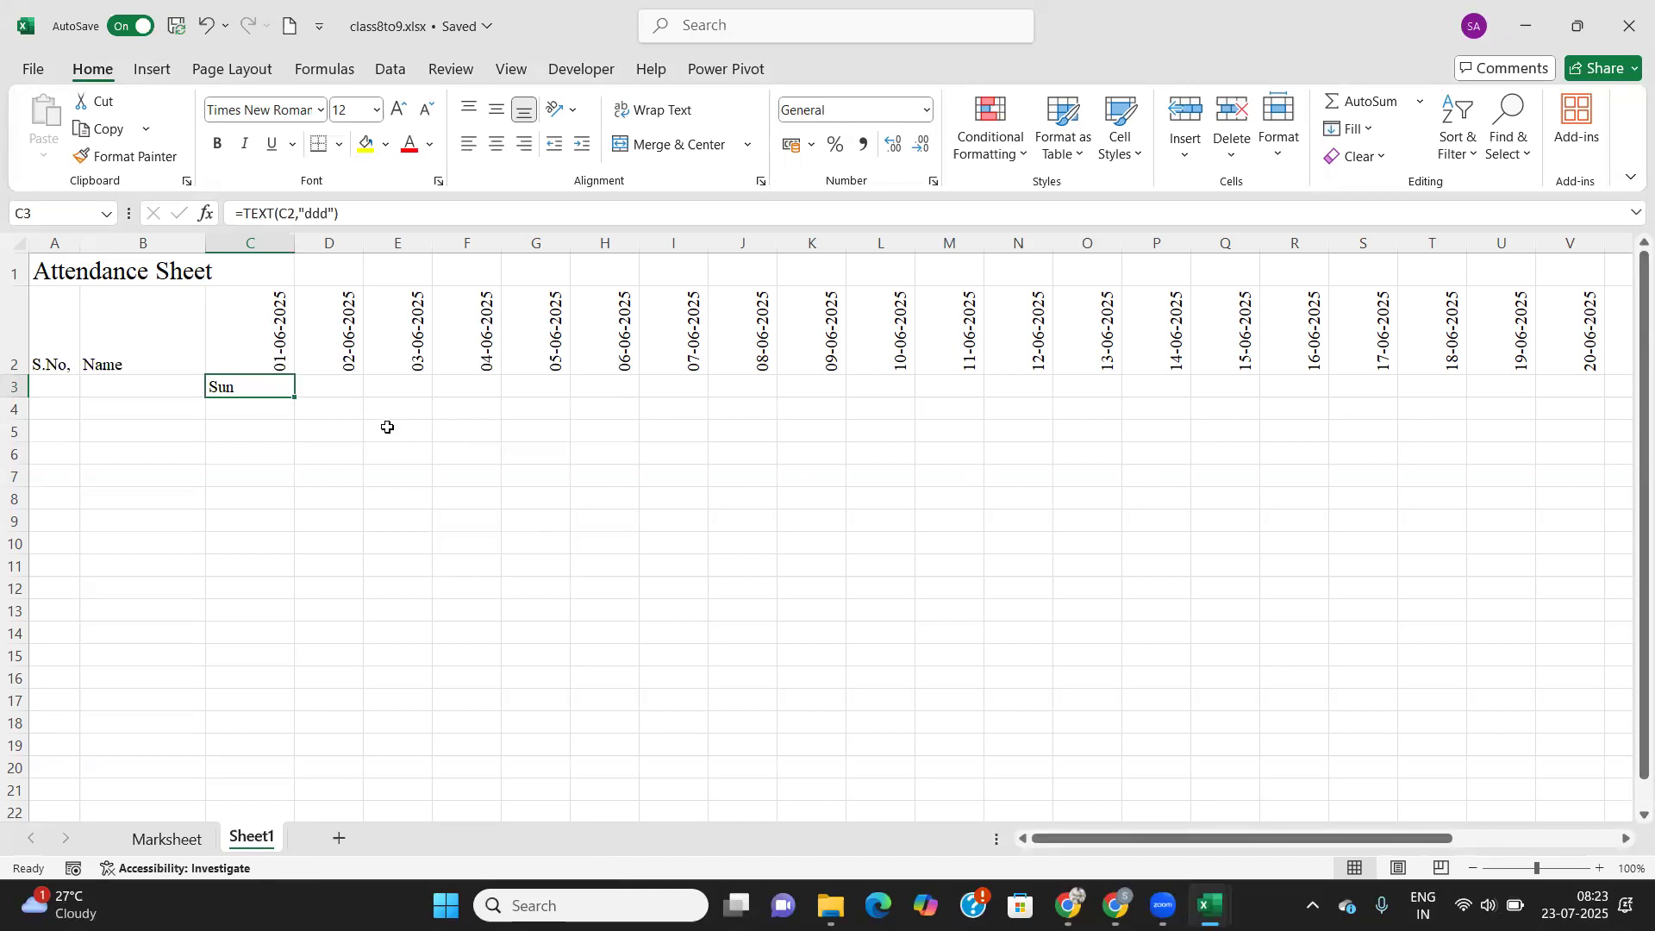
pyautogui.moveTo(295, 396); pyautogui.dragTo(1284, 413)
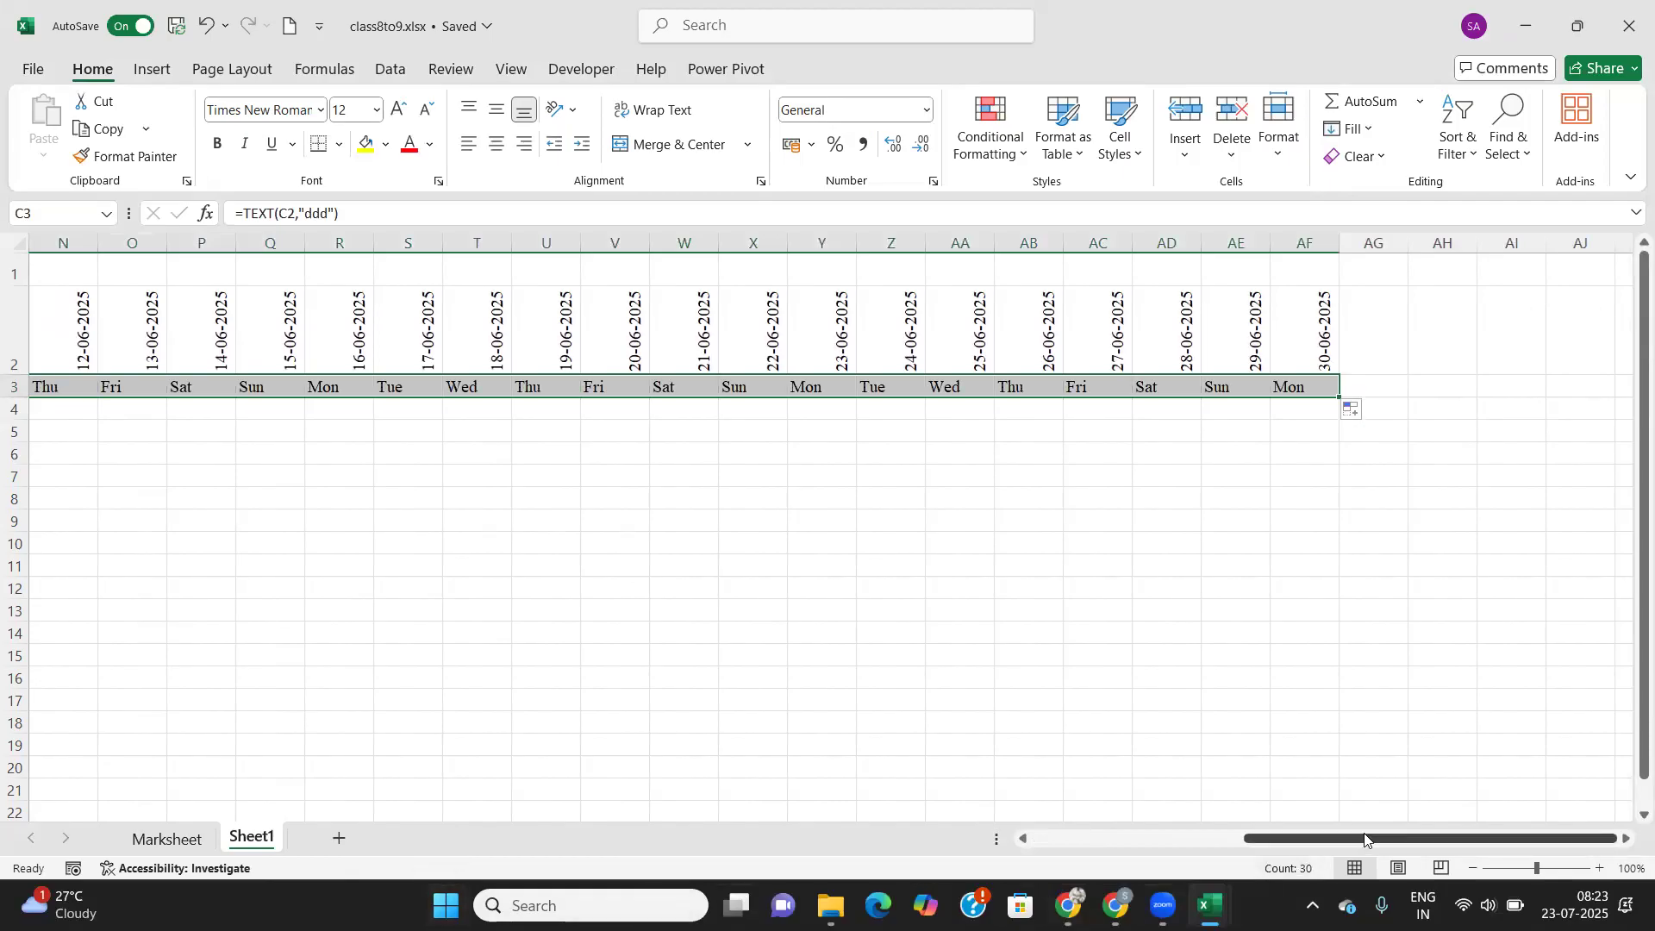
pyautogui.moveTo(1366, 841); pyautogui.dragTo(1086, 877)
pyautogui.click(350, 501)
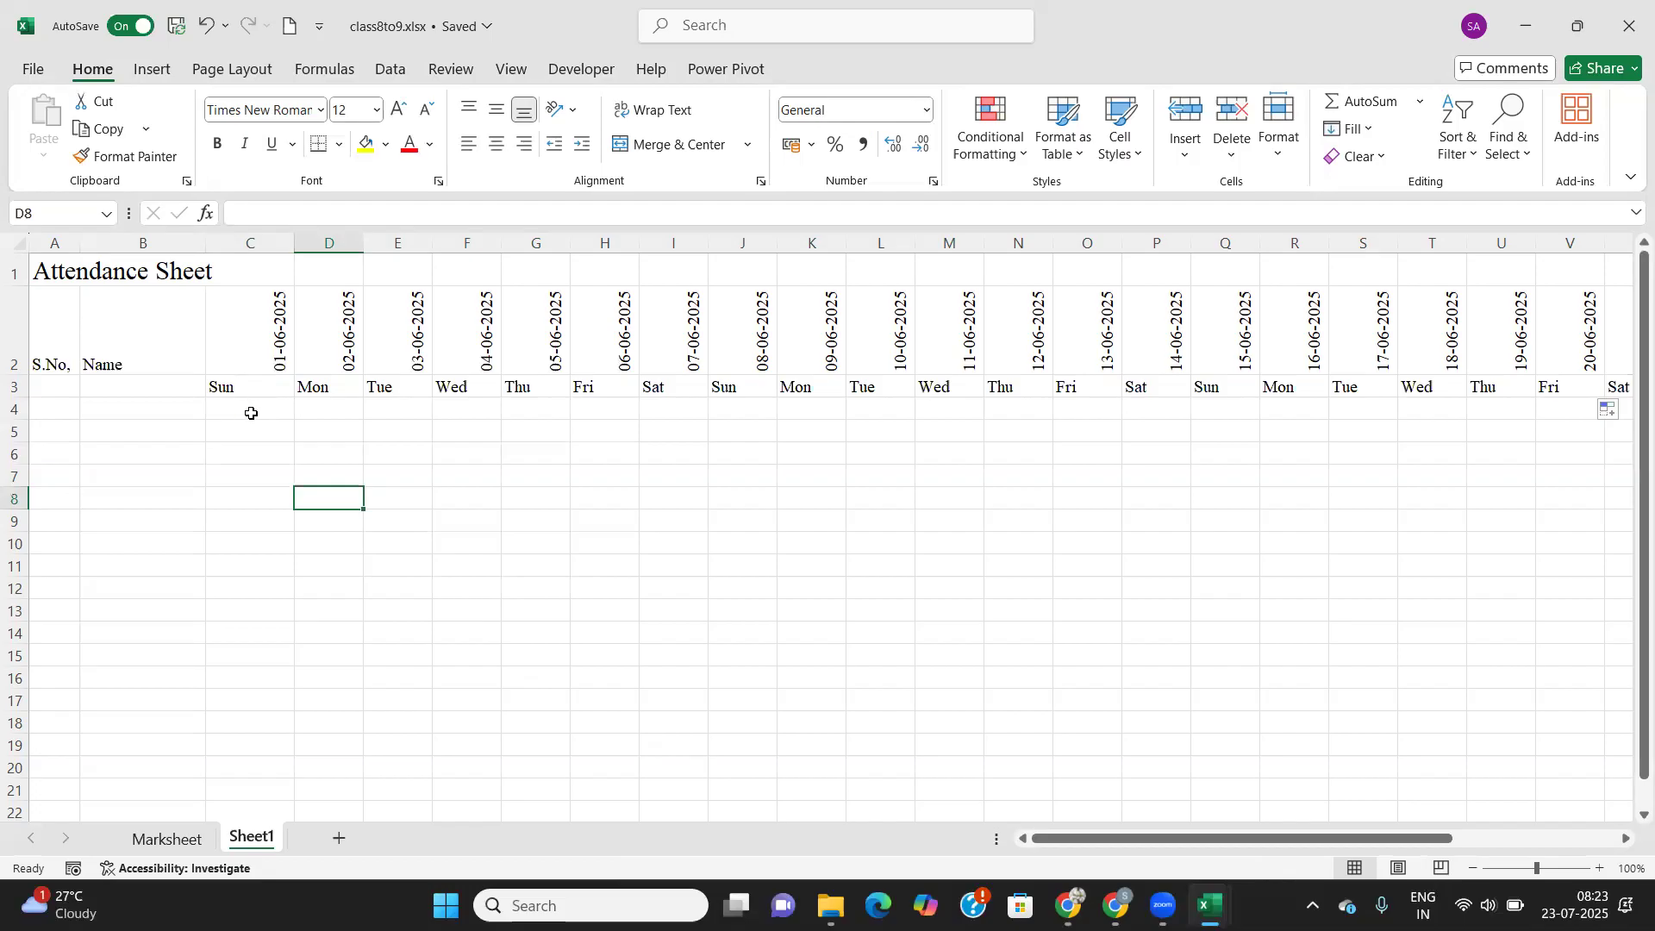
# Narrow date columns C through AF together to one equal width that just fits the weekday names.
pyautogui.moveTo(298, 241); pyautogui.dragTo(247, 256)
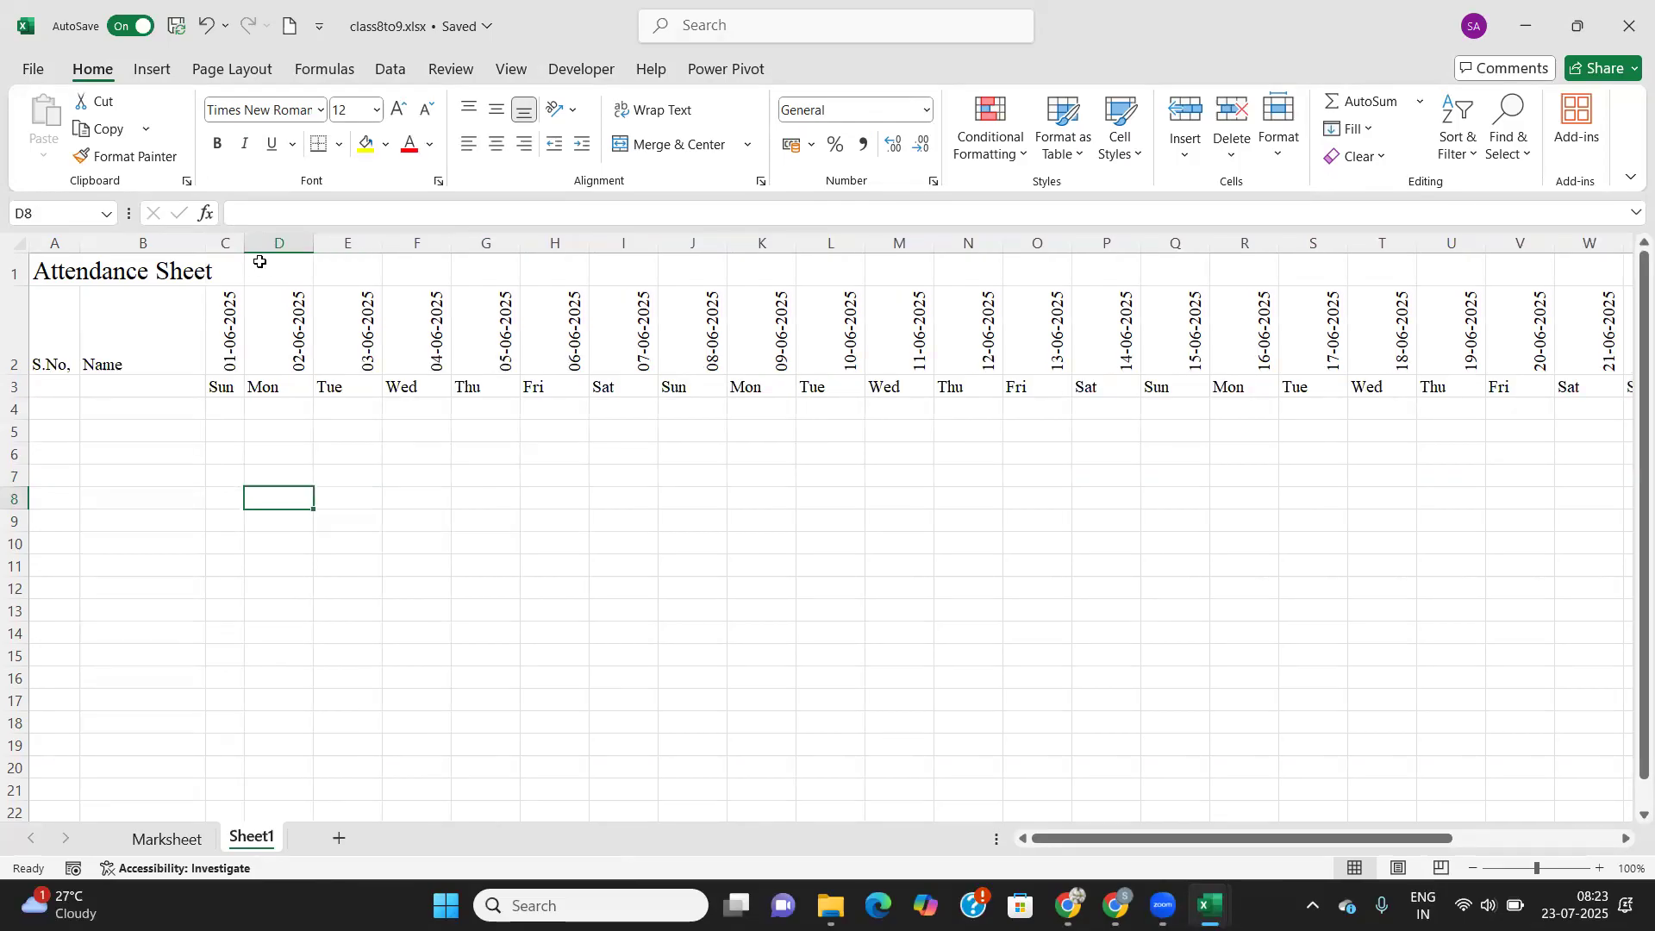
pyautogui.hotkey('ctrl', 'z')
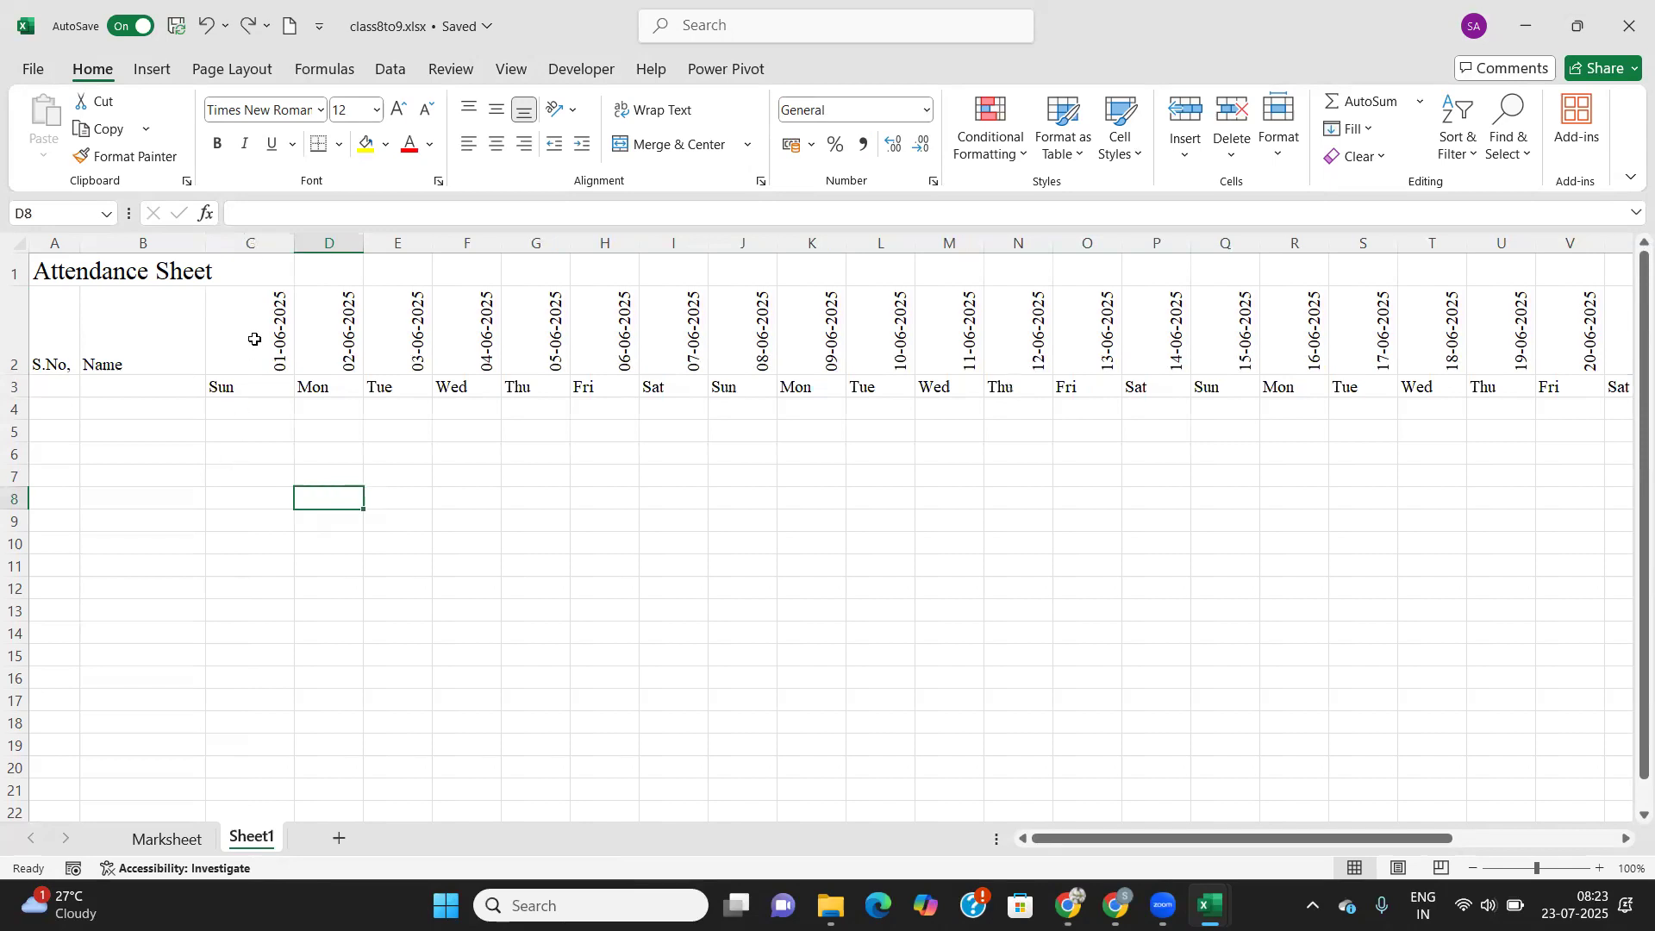
pyautogui.moveTo(258, 243); pyautogui.dragTo(1528, 269)
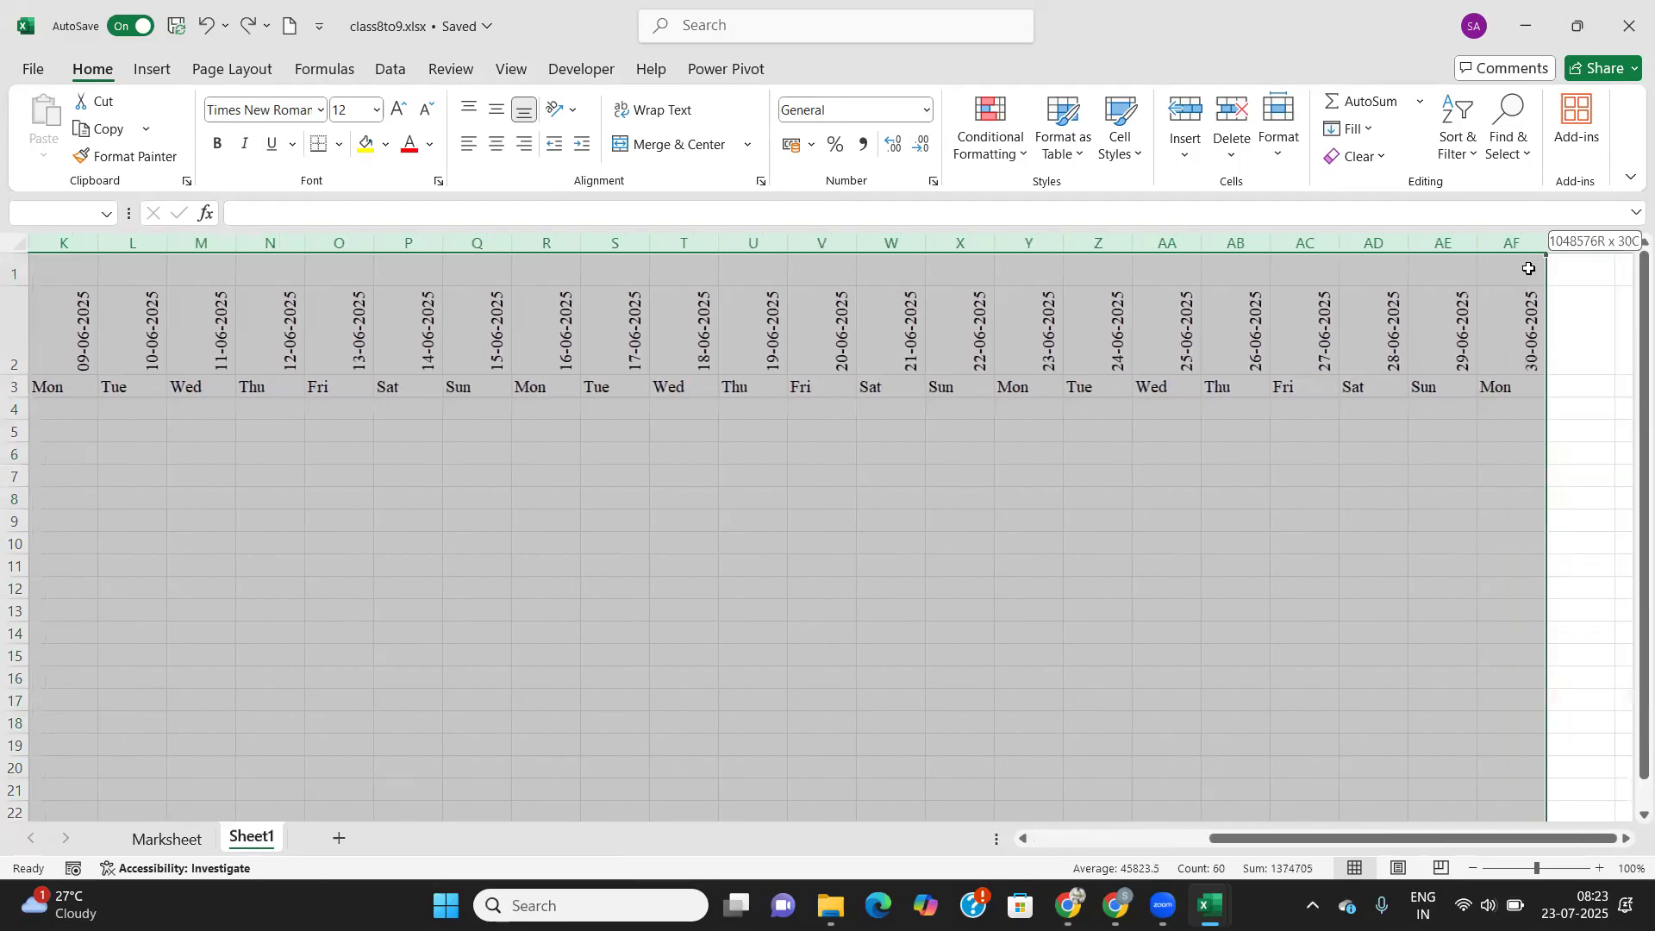
pyautogui.moveTo(1460, 838); pyautogui.dragTo(1077, 827)
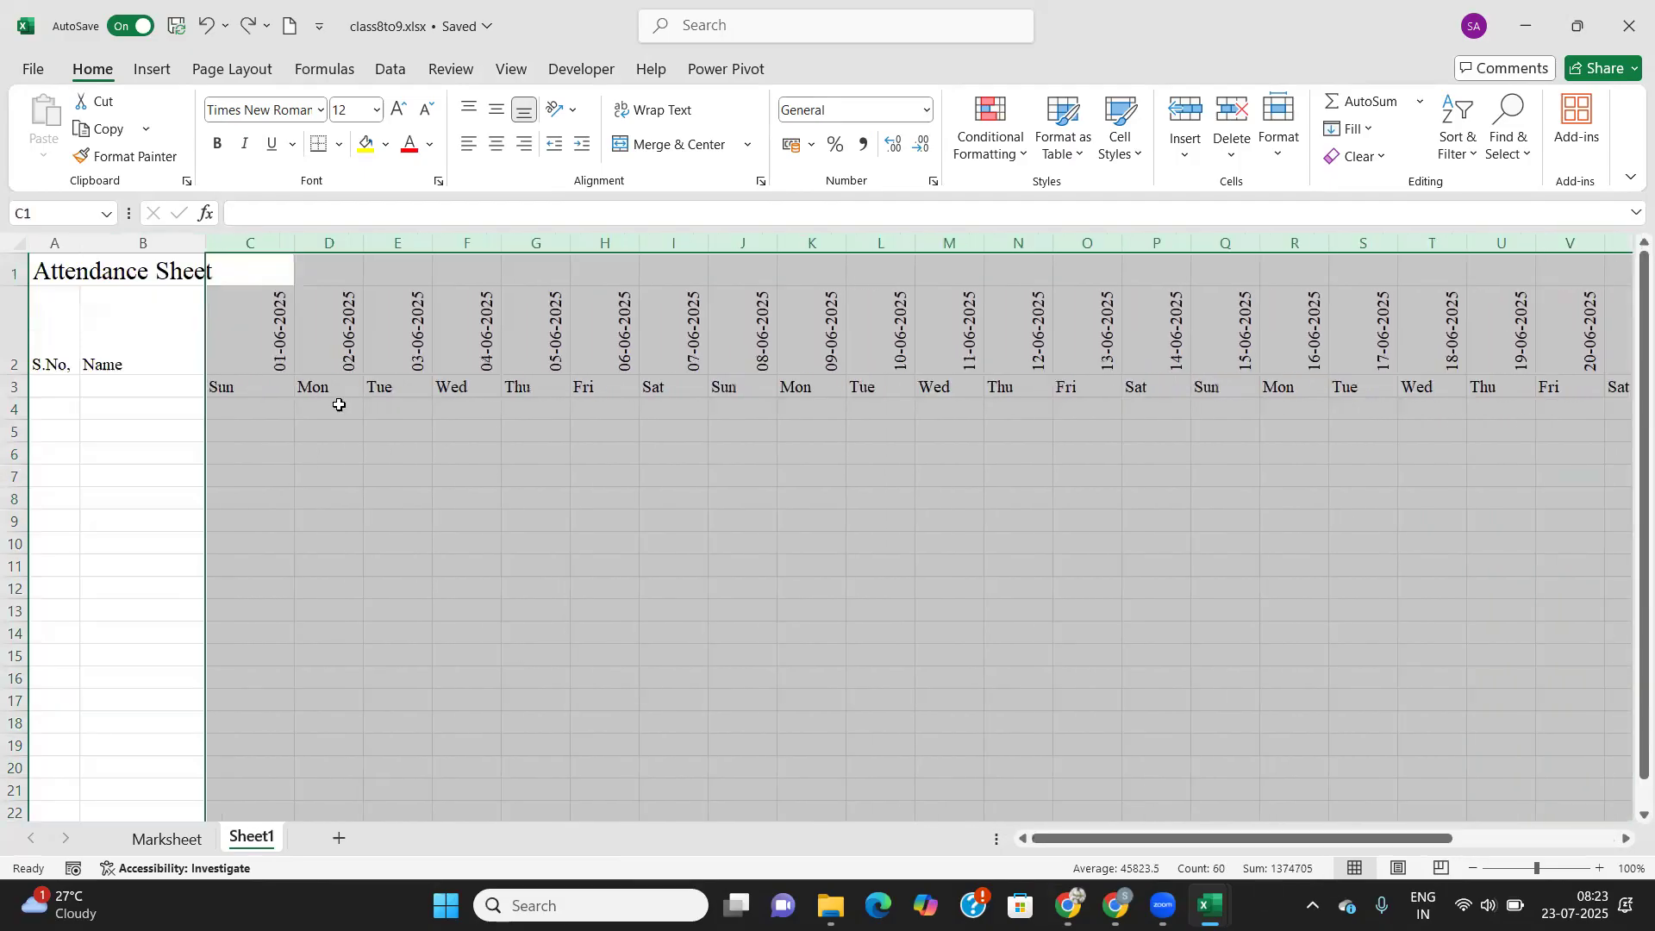
pyautogui.moveTo(294, 244); pyautogui.dragTo(238, 255)
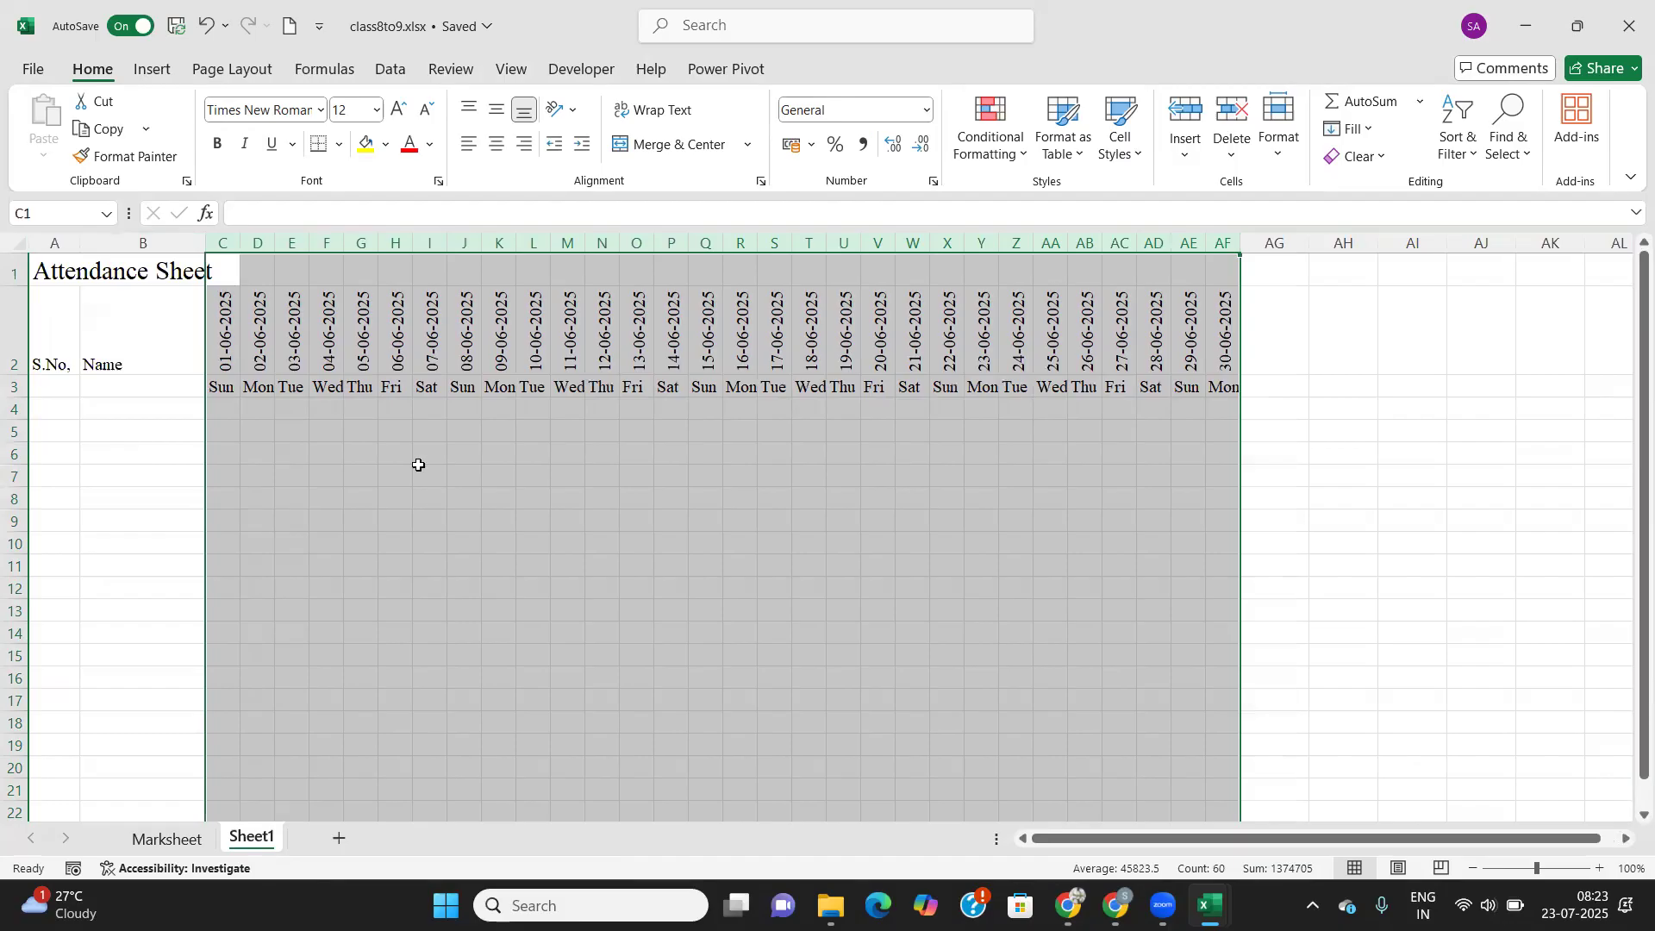
pyautogui.click(371, 477)
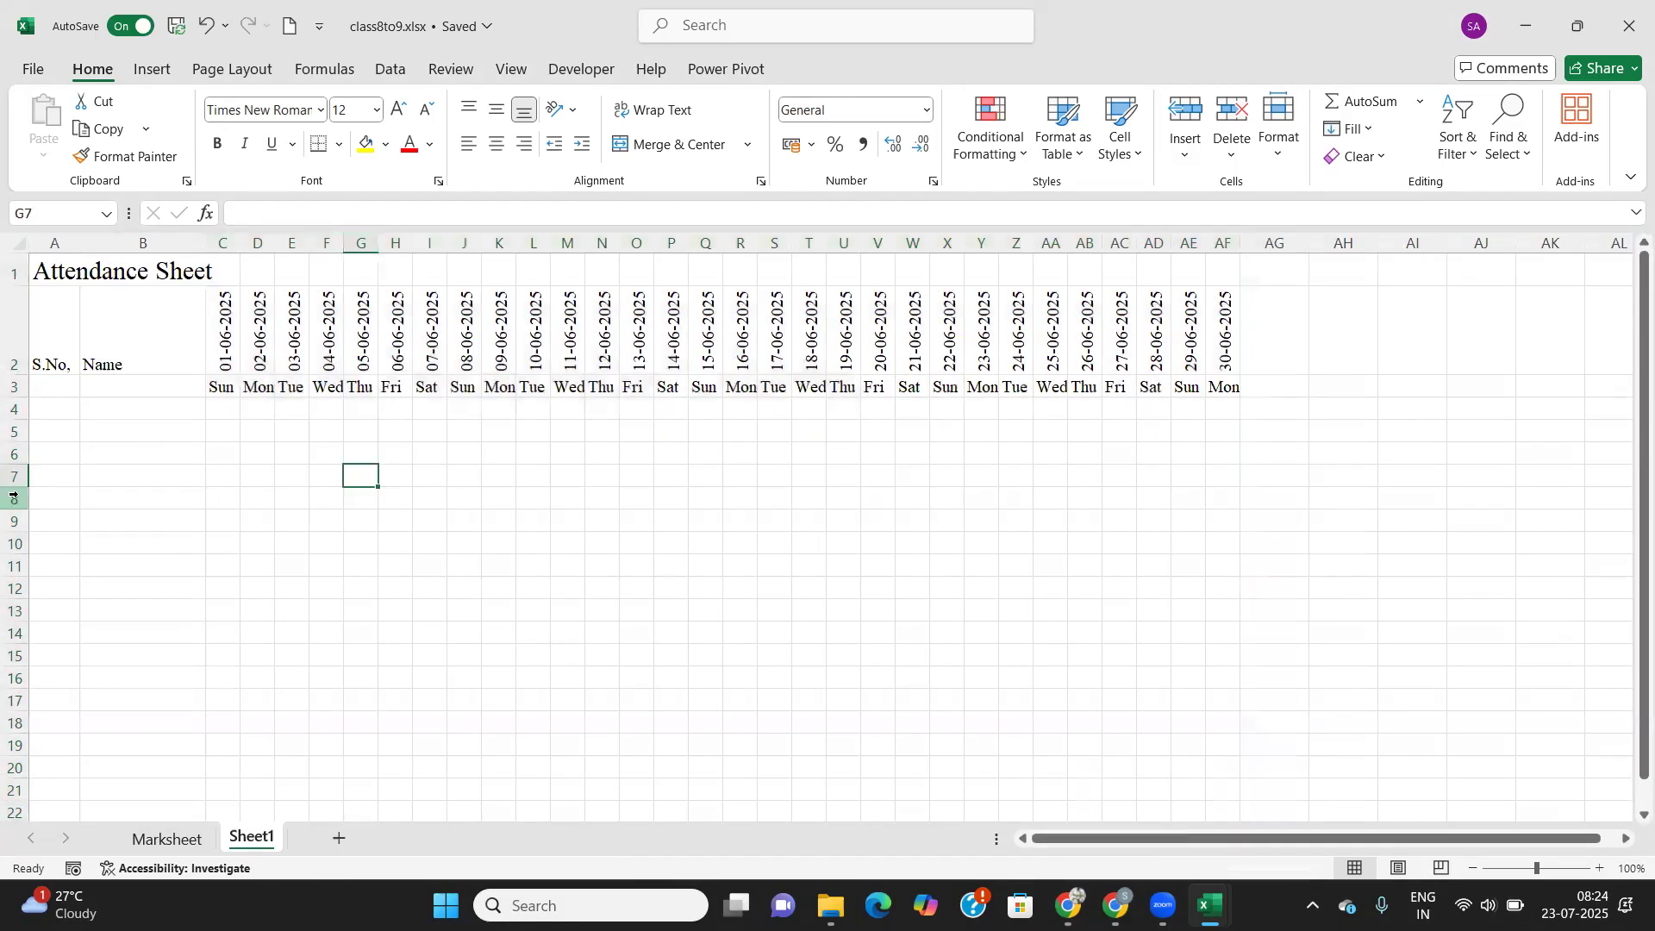
pyautogui.click(1289, 321)
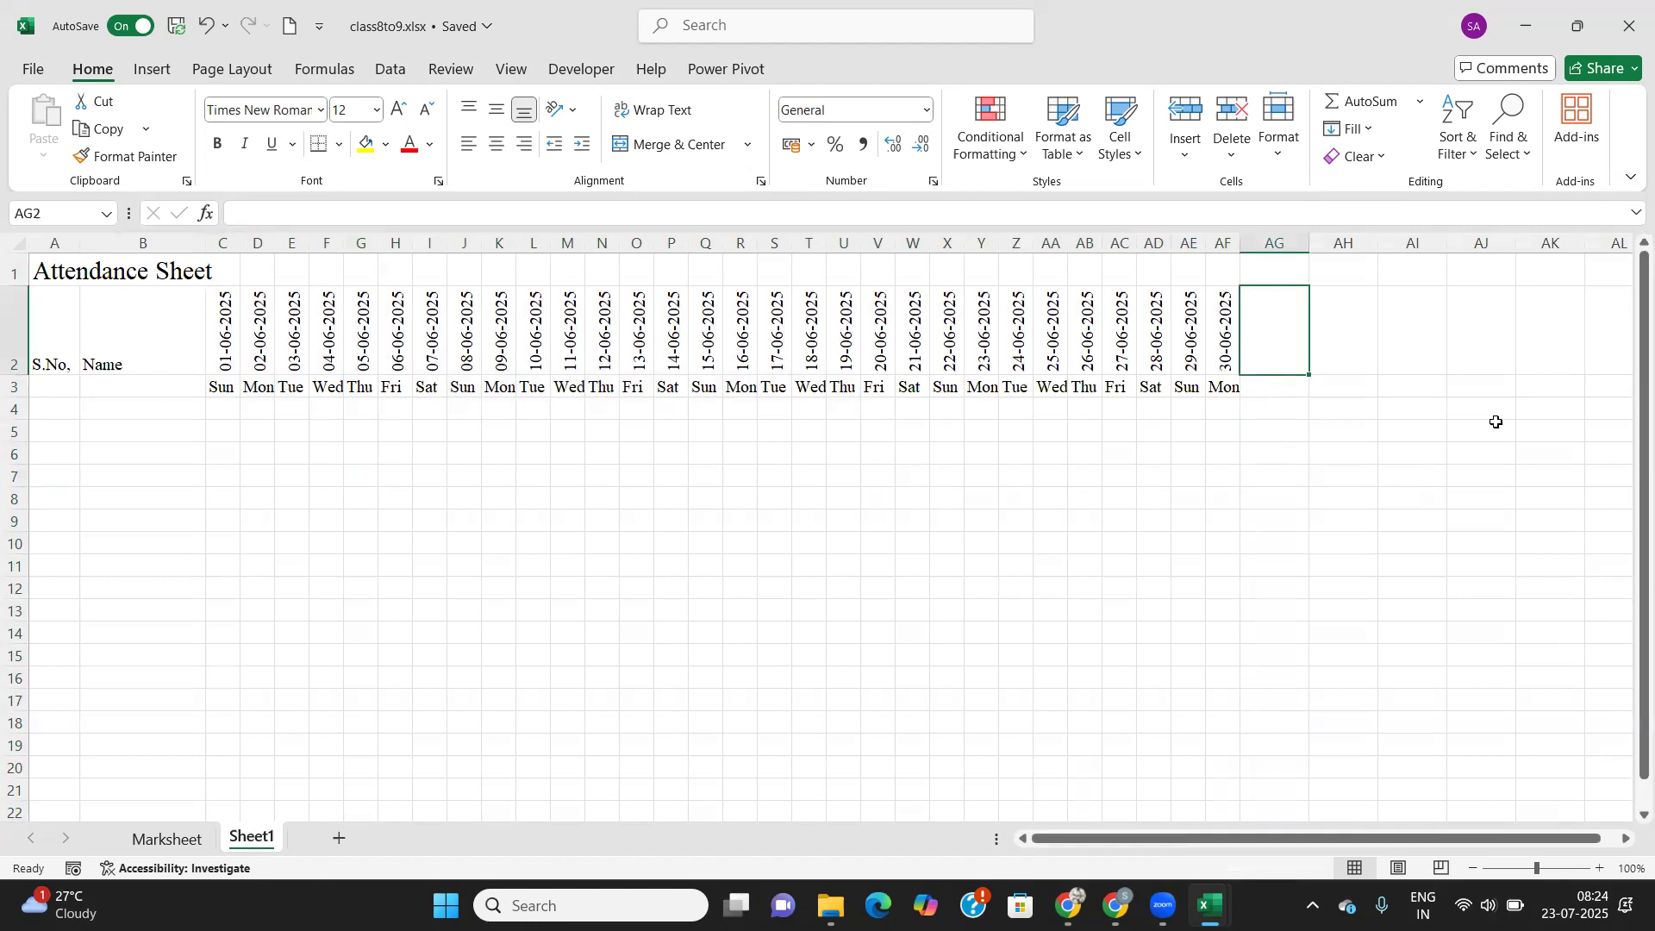
# Enter the headings Count Present, Count Absent, Count Holidays and Count Working Days in cells AG2 through AJ2.
pyautogui.write('Co')
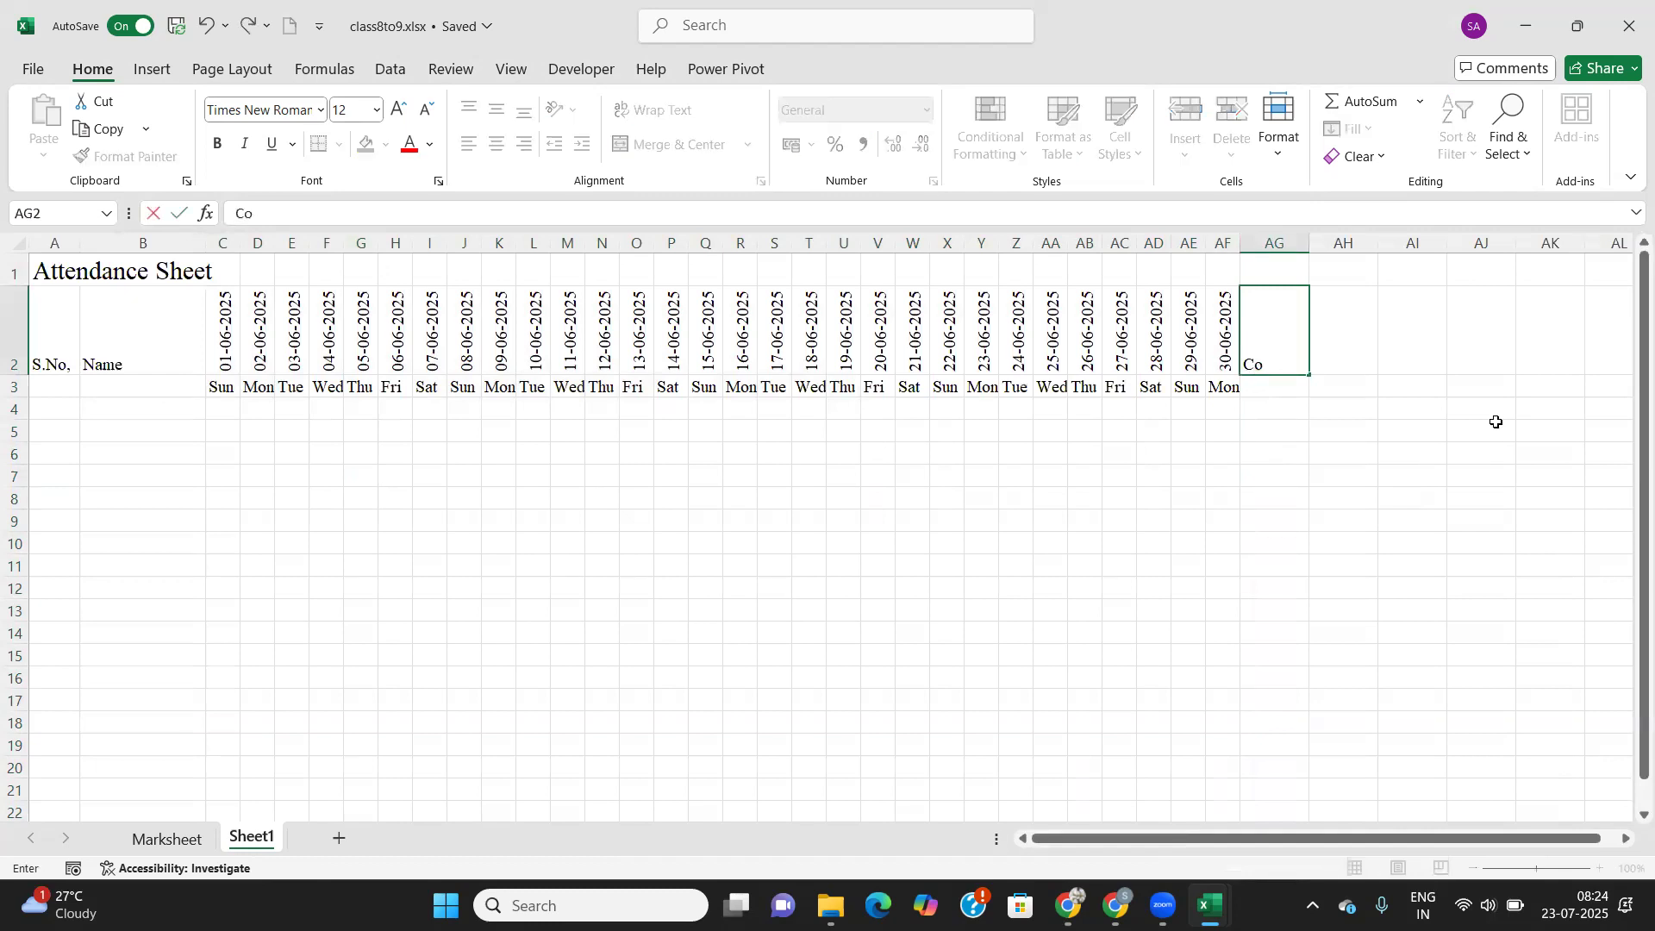
pyautogui.write('unt Present')
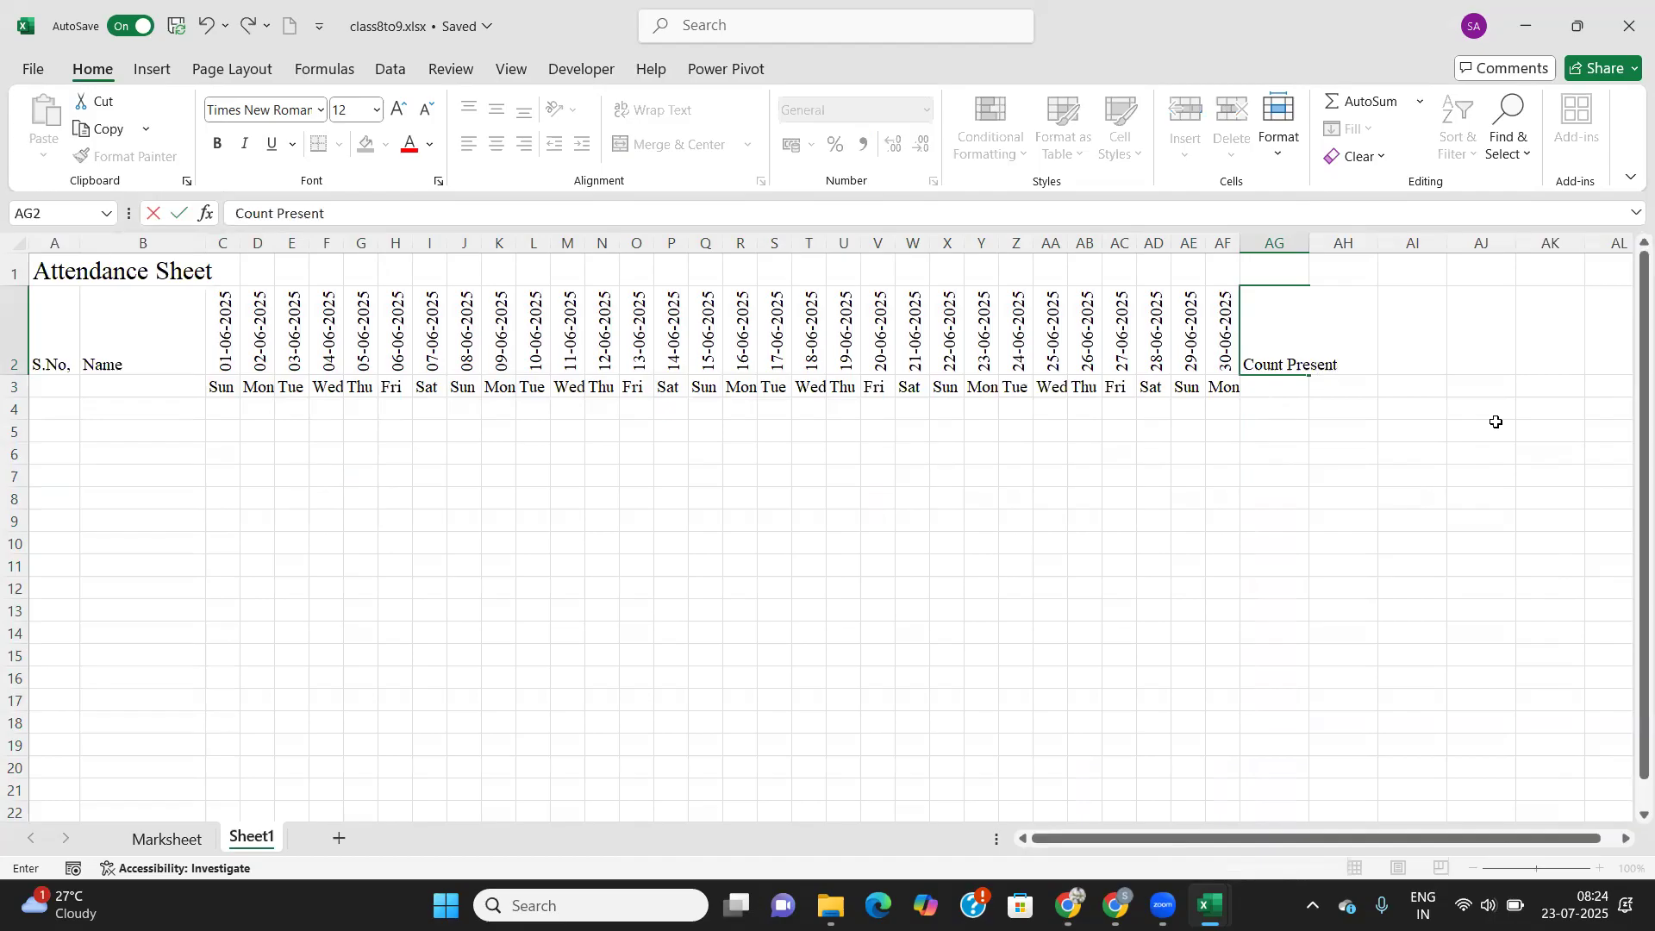
pyautogui.press('Tab')
pyautogui.write('Cou')
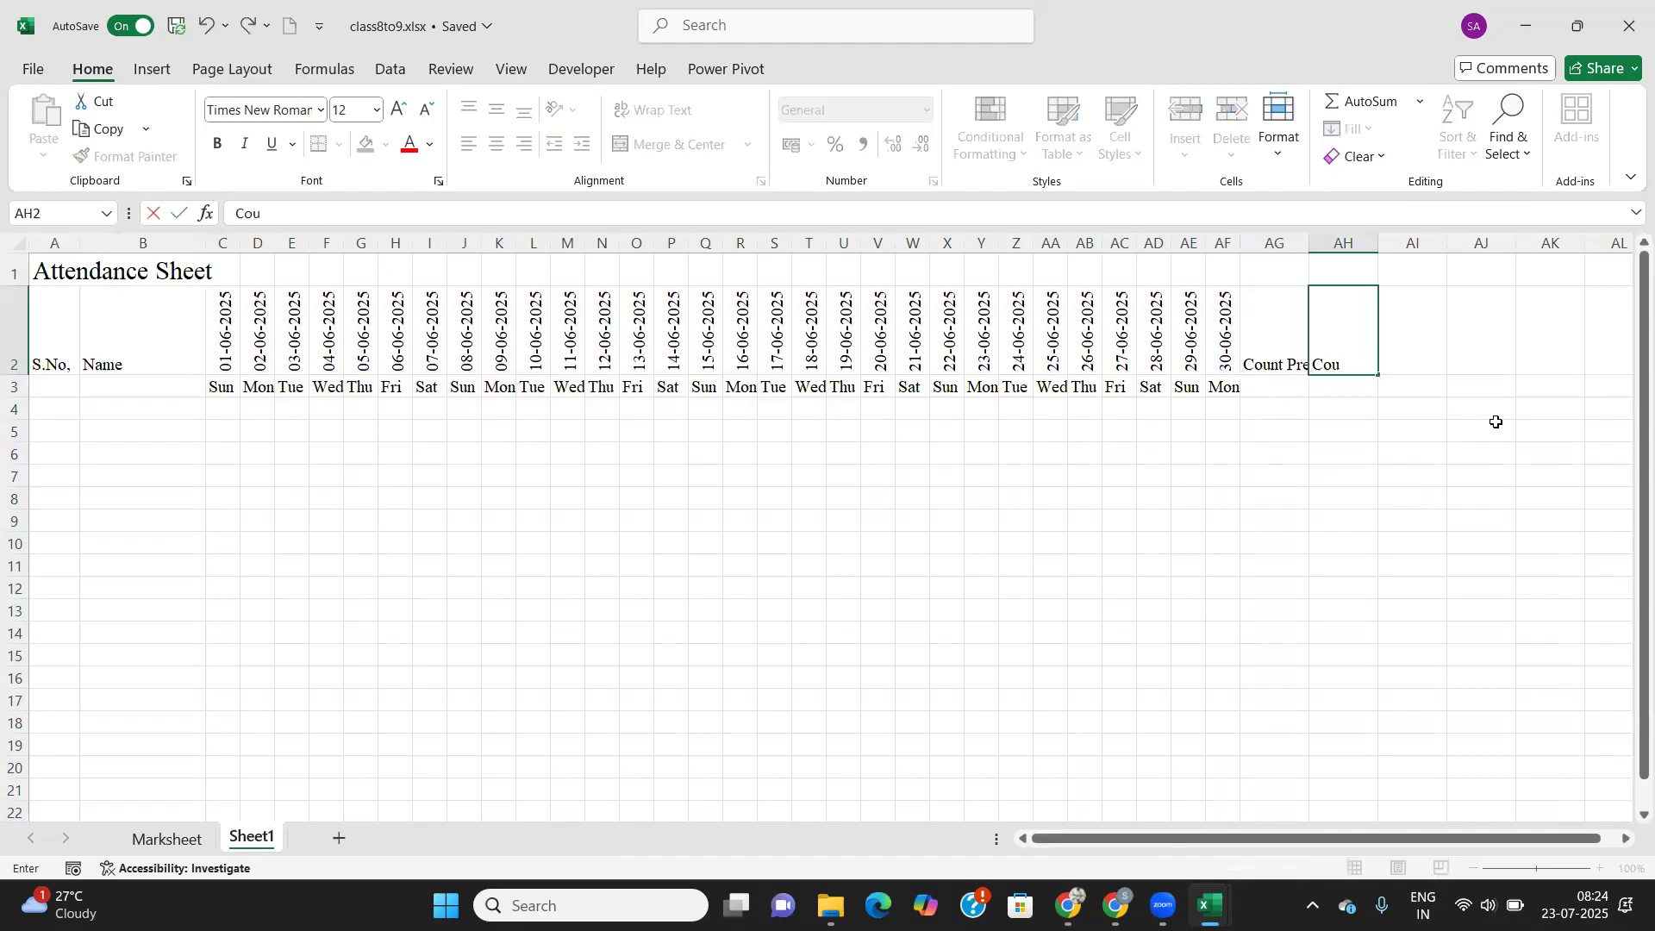
pyautogui.write('nt Absent')
pyautogui.press('Tab')
pyautogui.write('C')
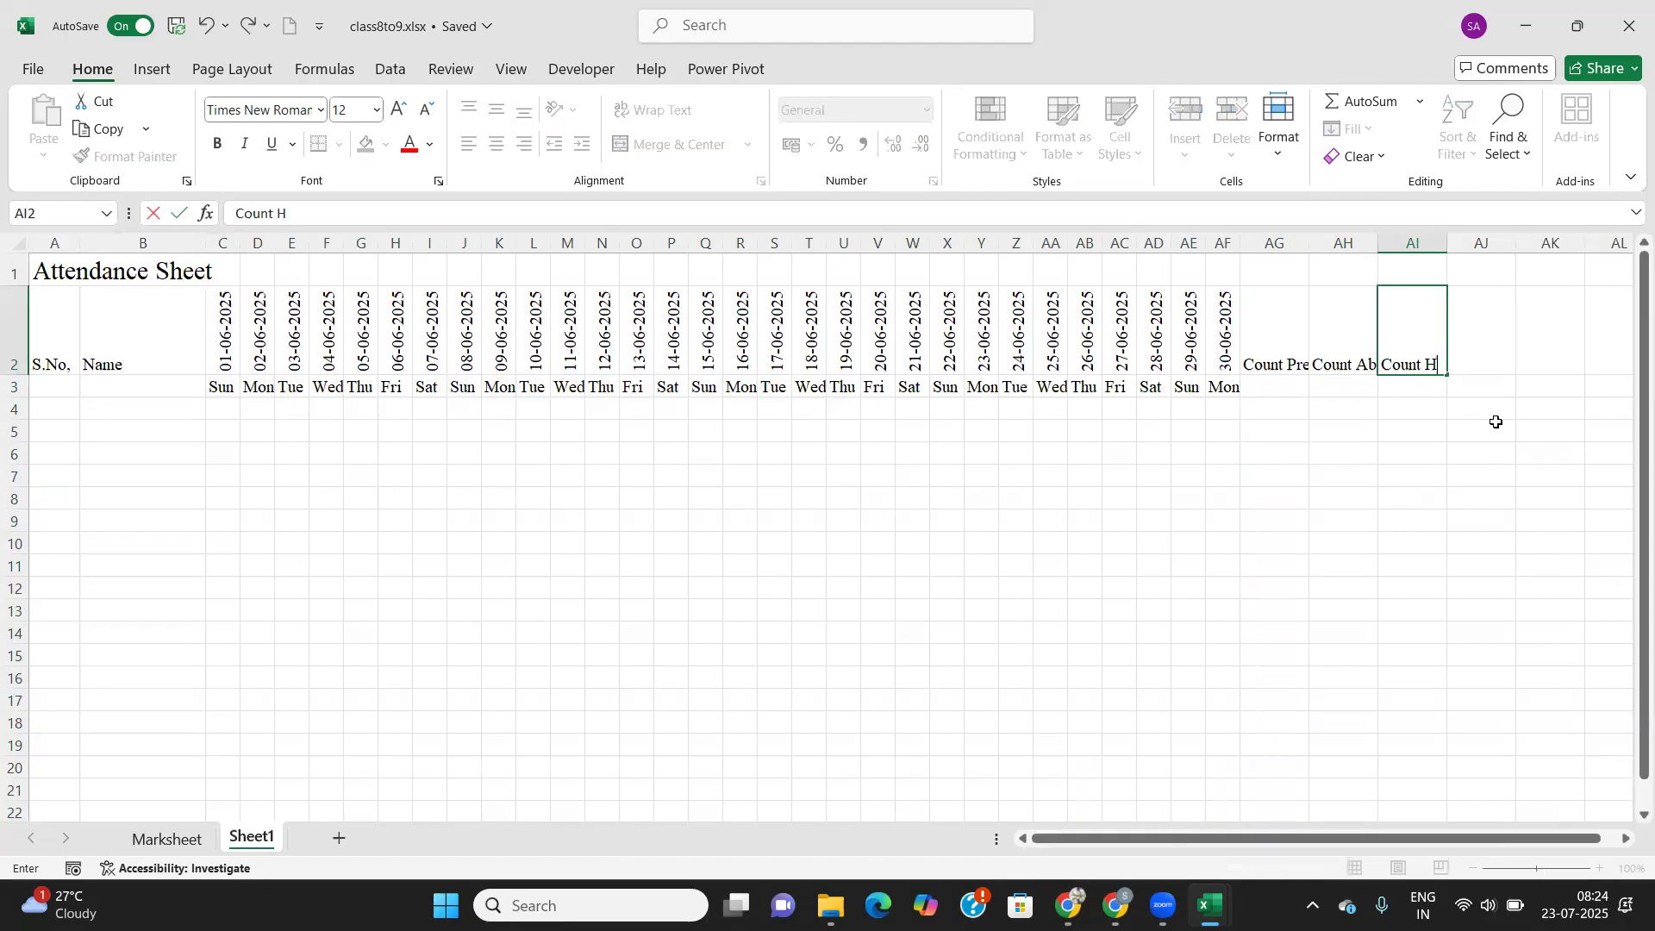
pyautogui.write('ount Holidays')
pyautogui.press('Tab')
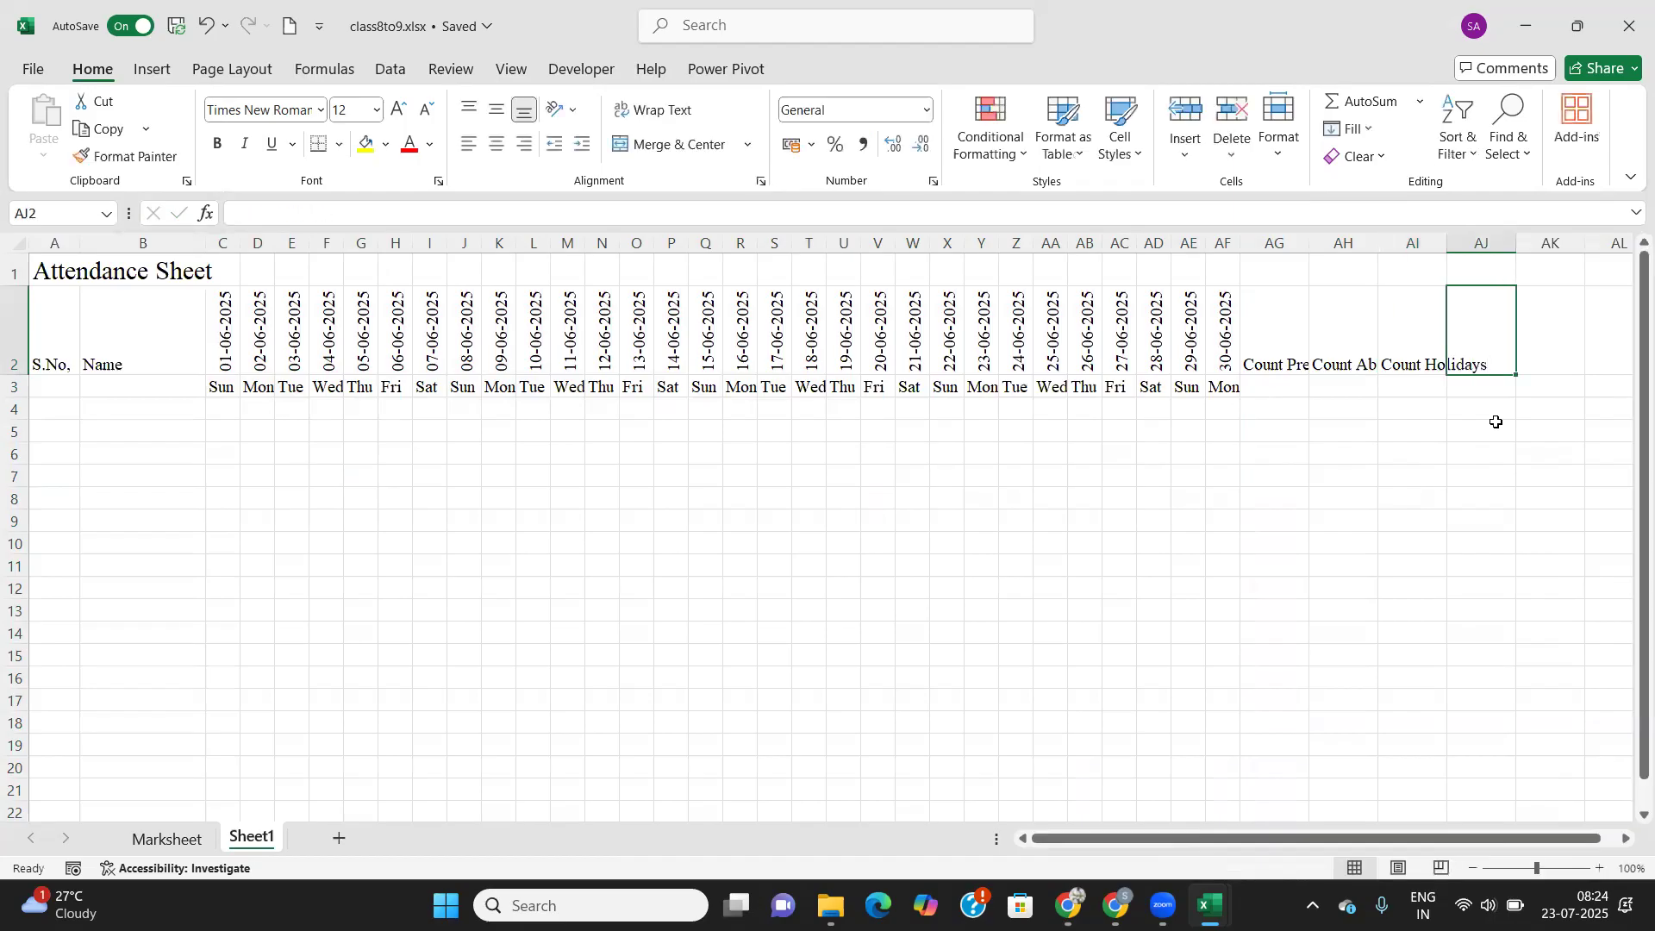
pyautogui.write('Count Working')
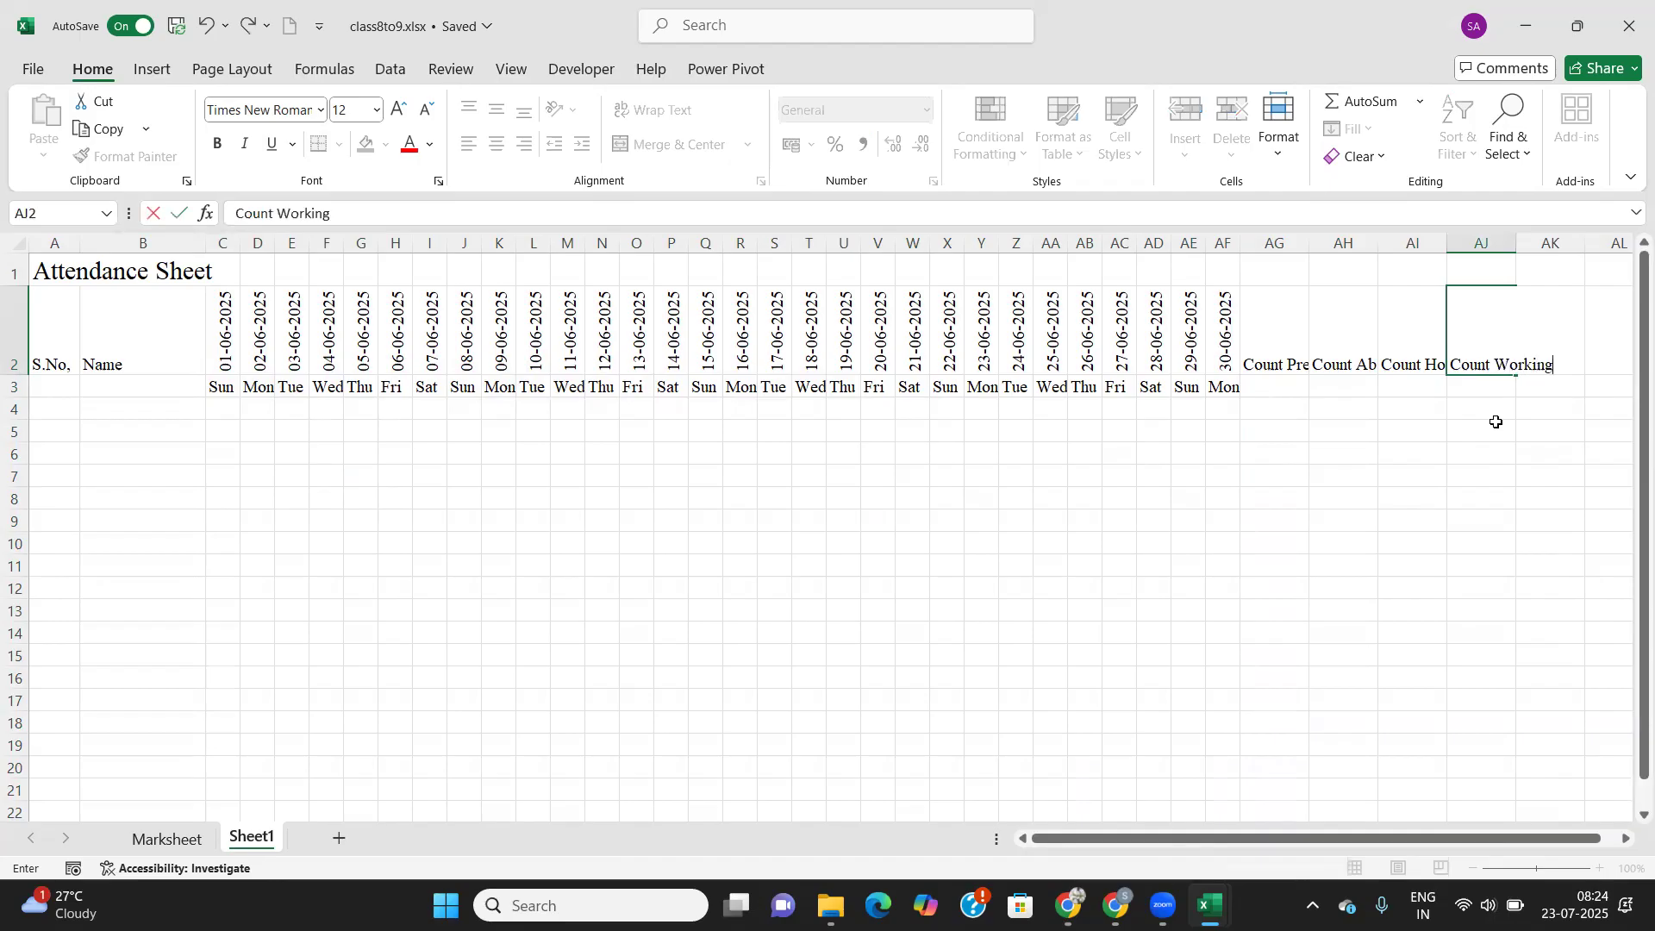
pyautogui.write(' Days')
pyautogui.press('Tab')
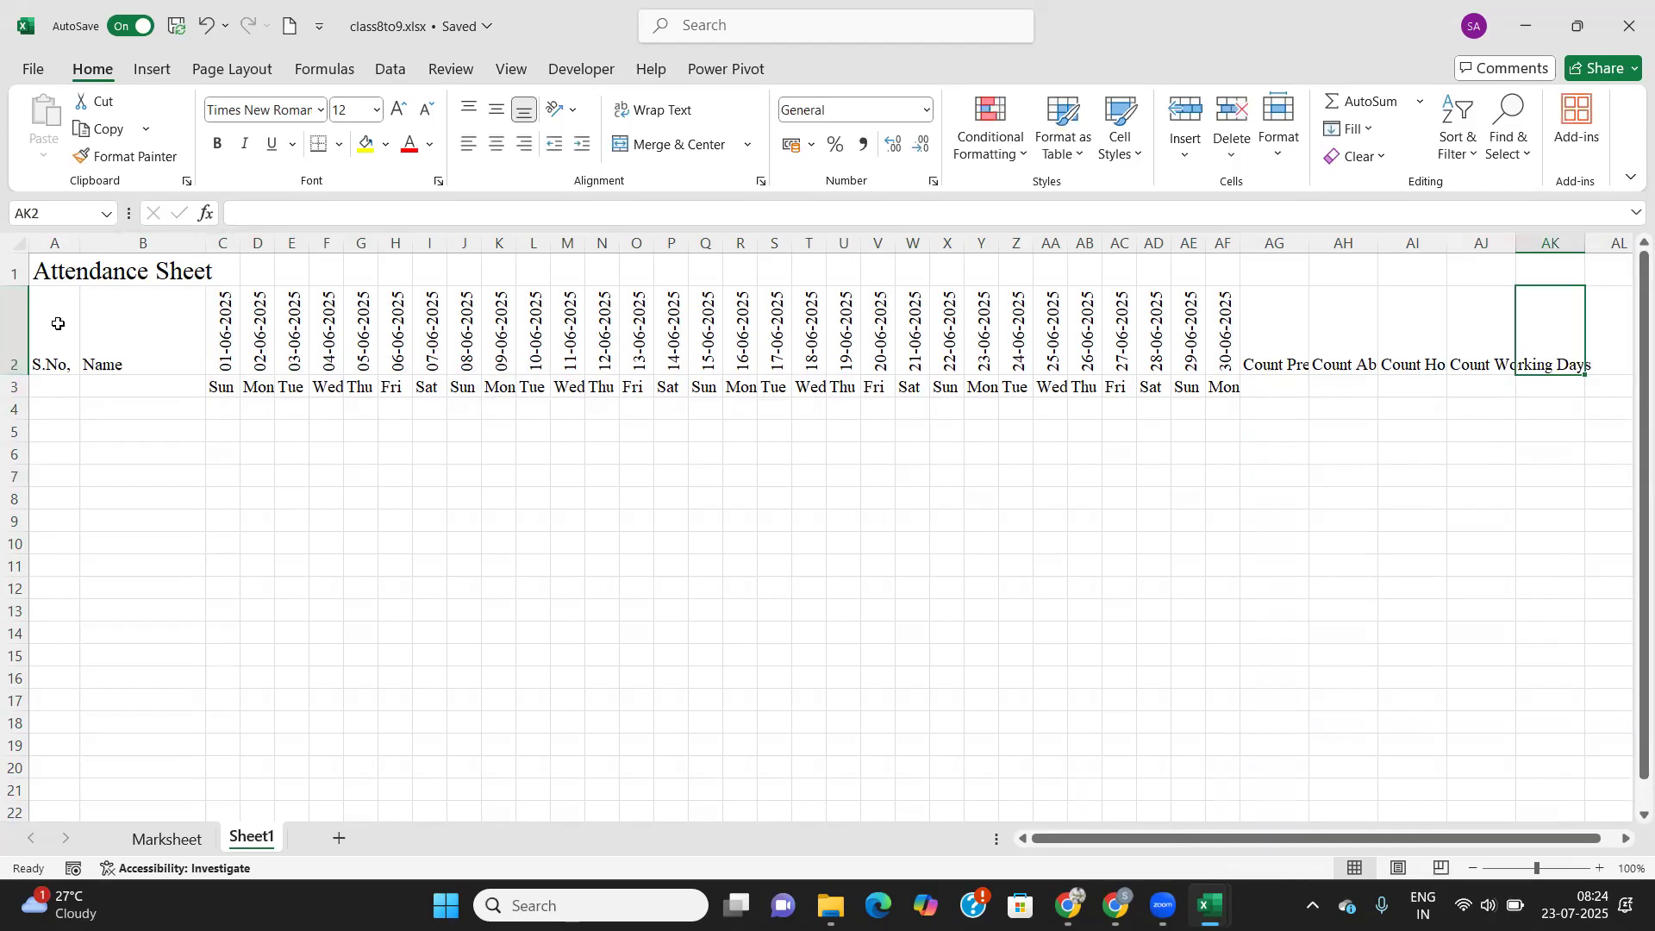
# Apply all borders to the range A2:AJ20 and center its contents horizontally.
pyautogui.moveTo(46, 322); pyautogui.dragTo(1501, 760)
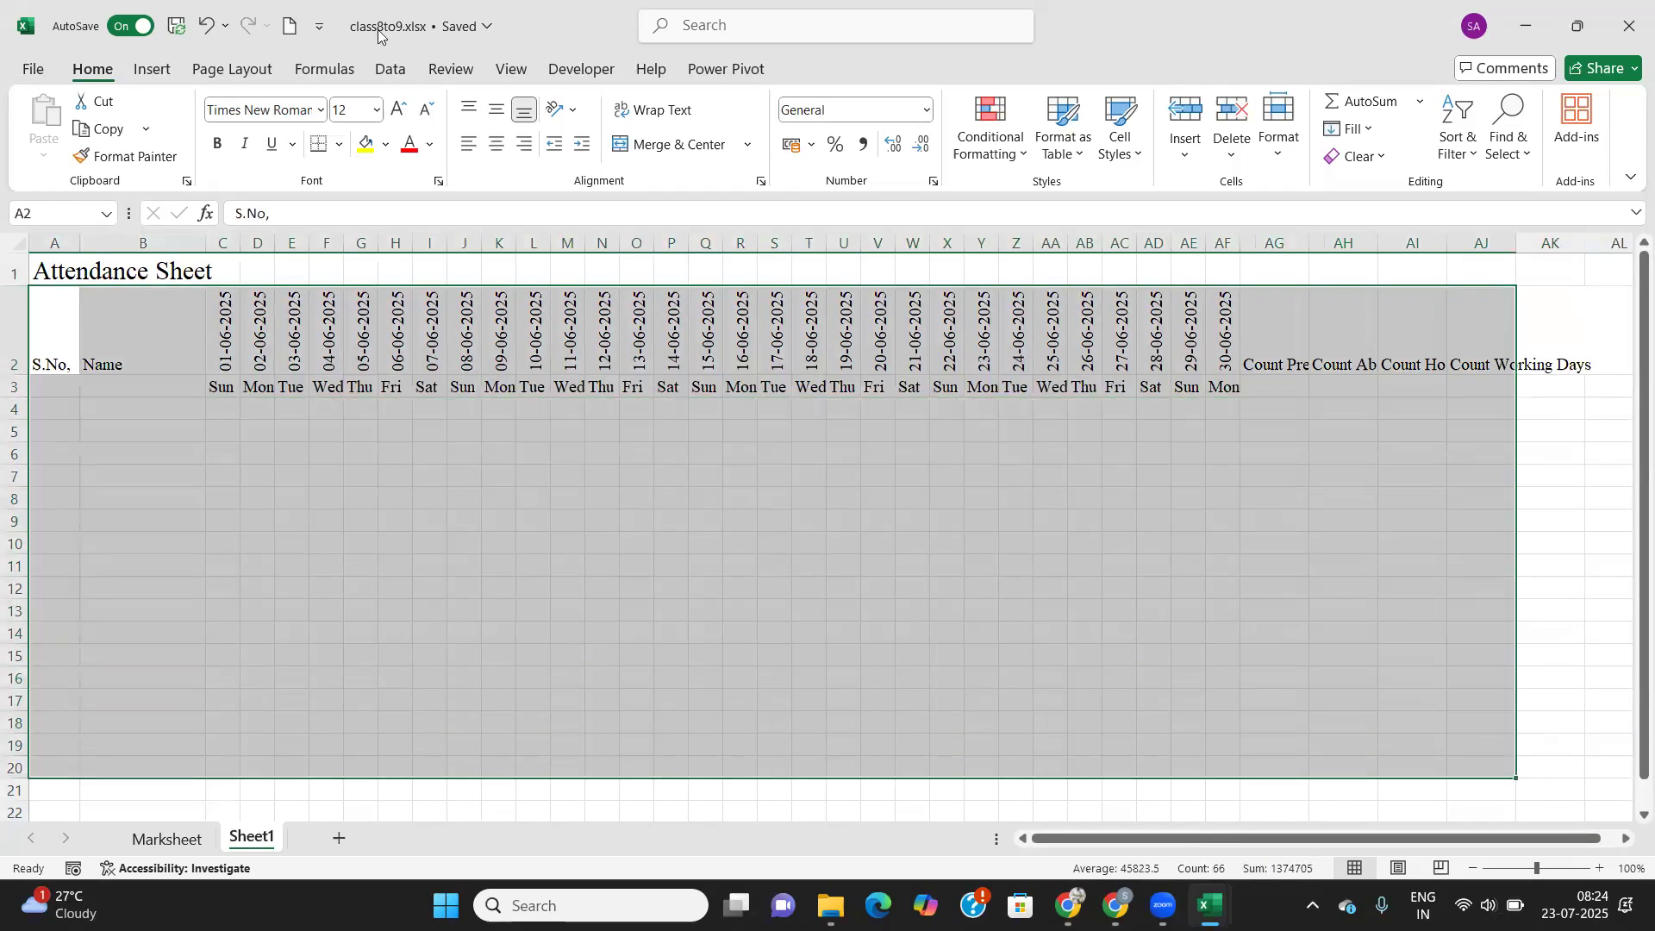
pyautogui.click(337, 146)
pyautogui.click(357, 363)
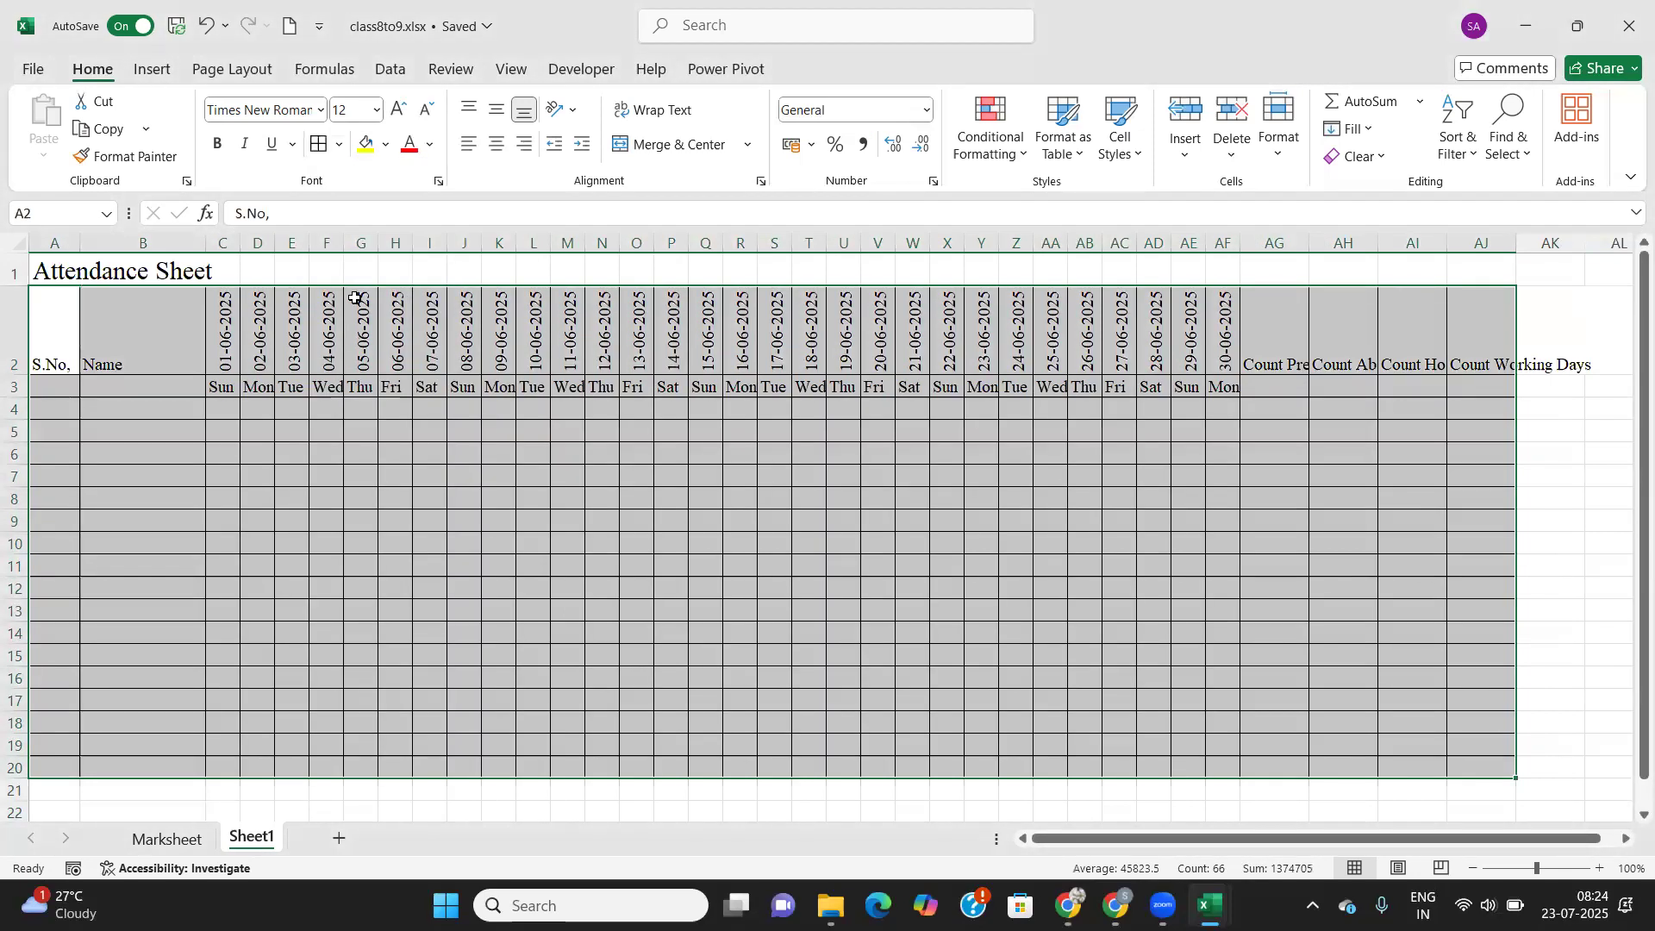
pyautogui.click(496, 144)
pyautogui.click(399, 568)
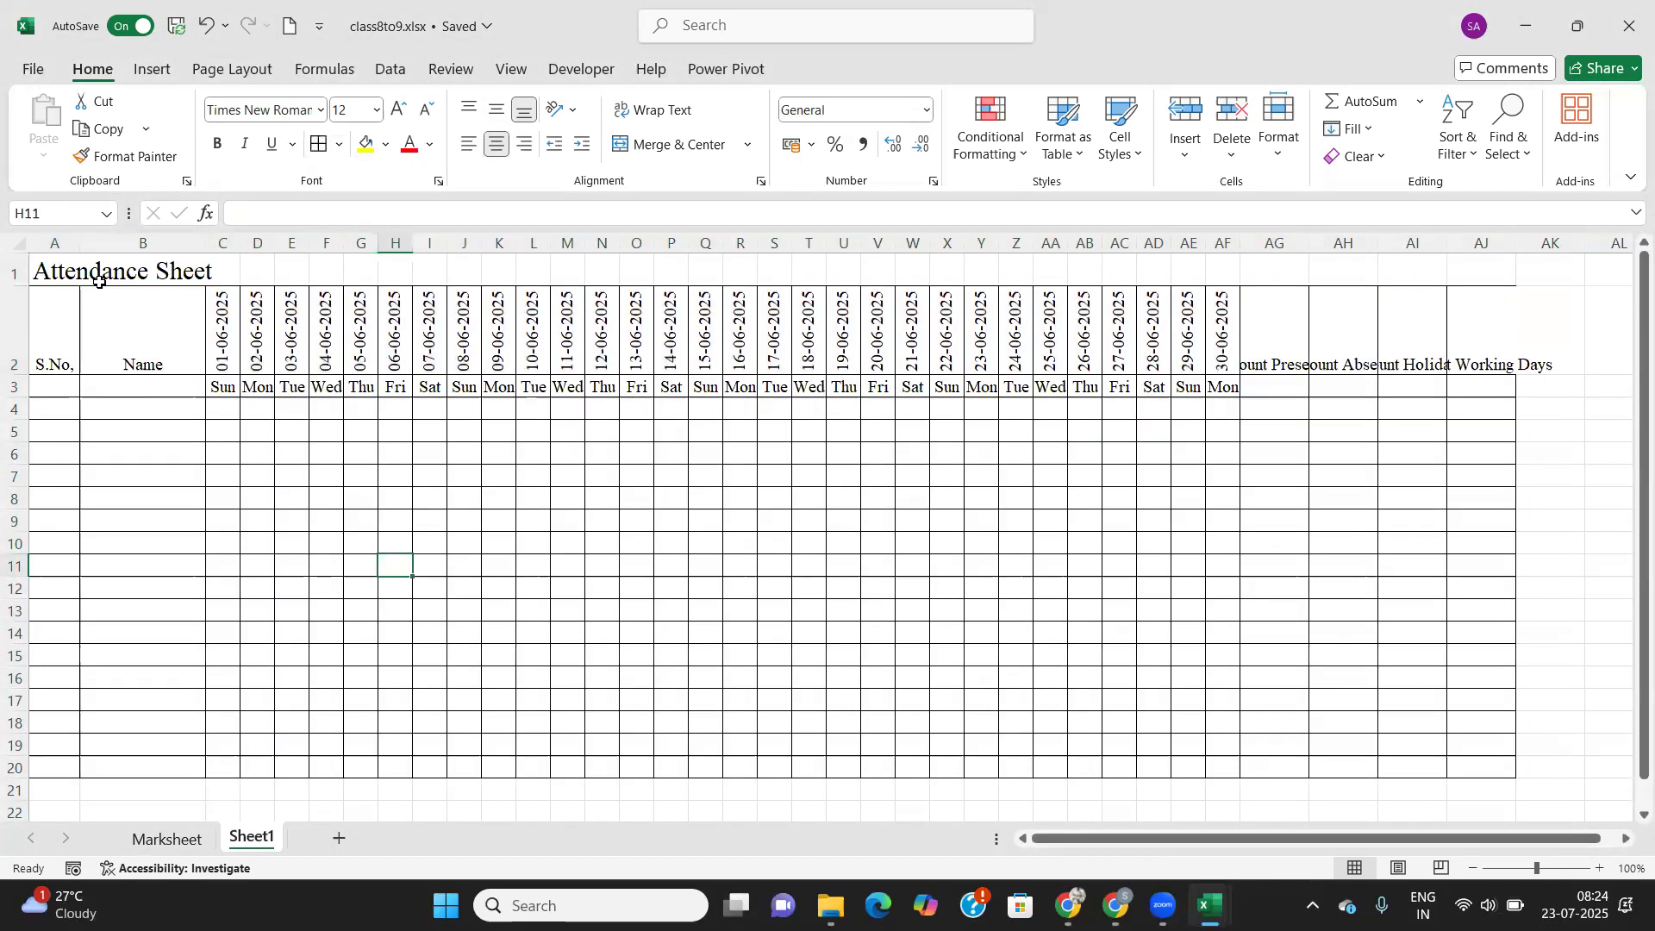
# Merge each count heading in AG2 through AJ2 with the row 3 cell below it and wrap its text.
pyautogui.moveTo(1279, 310); pyautogui.dragTo(1289, 384)
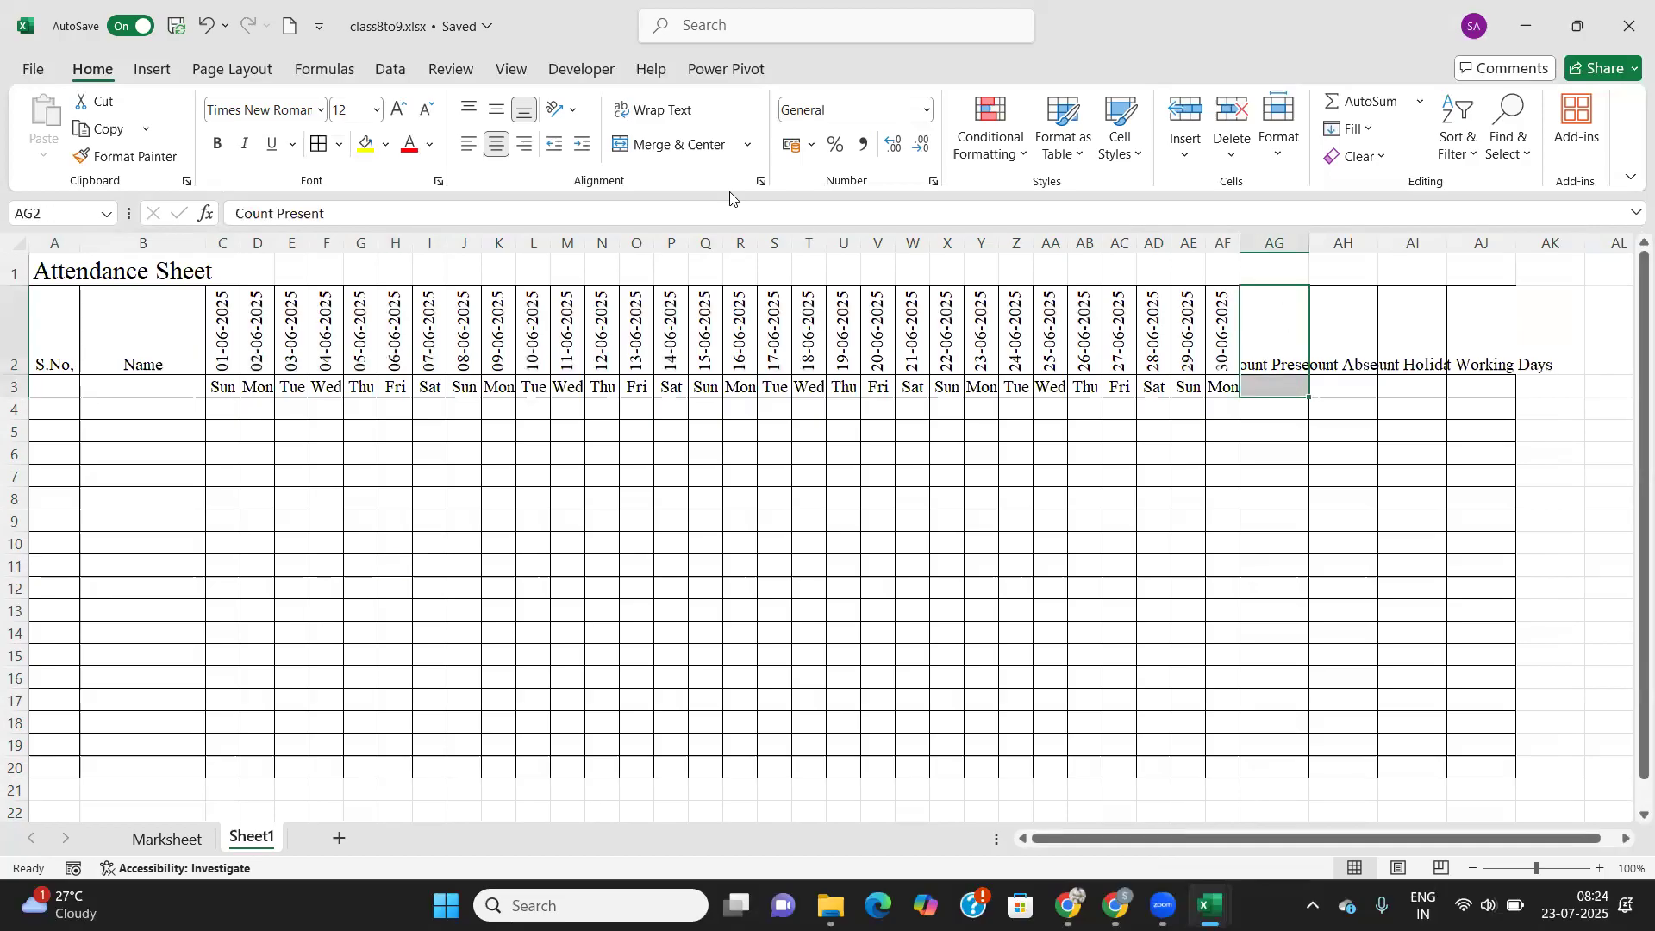
pyautogui.click(663, 144)
pyautogui.click(656, 110)
pyautogui.moveTo(1352, 328); pyautogui.dragTo(1356, 382)
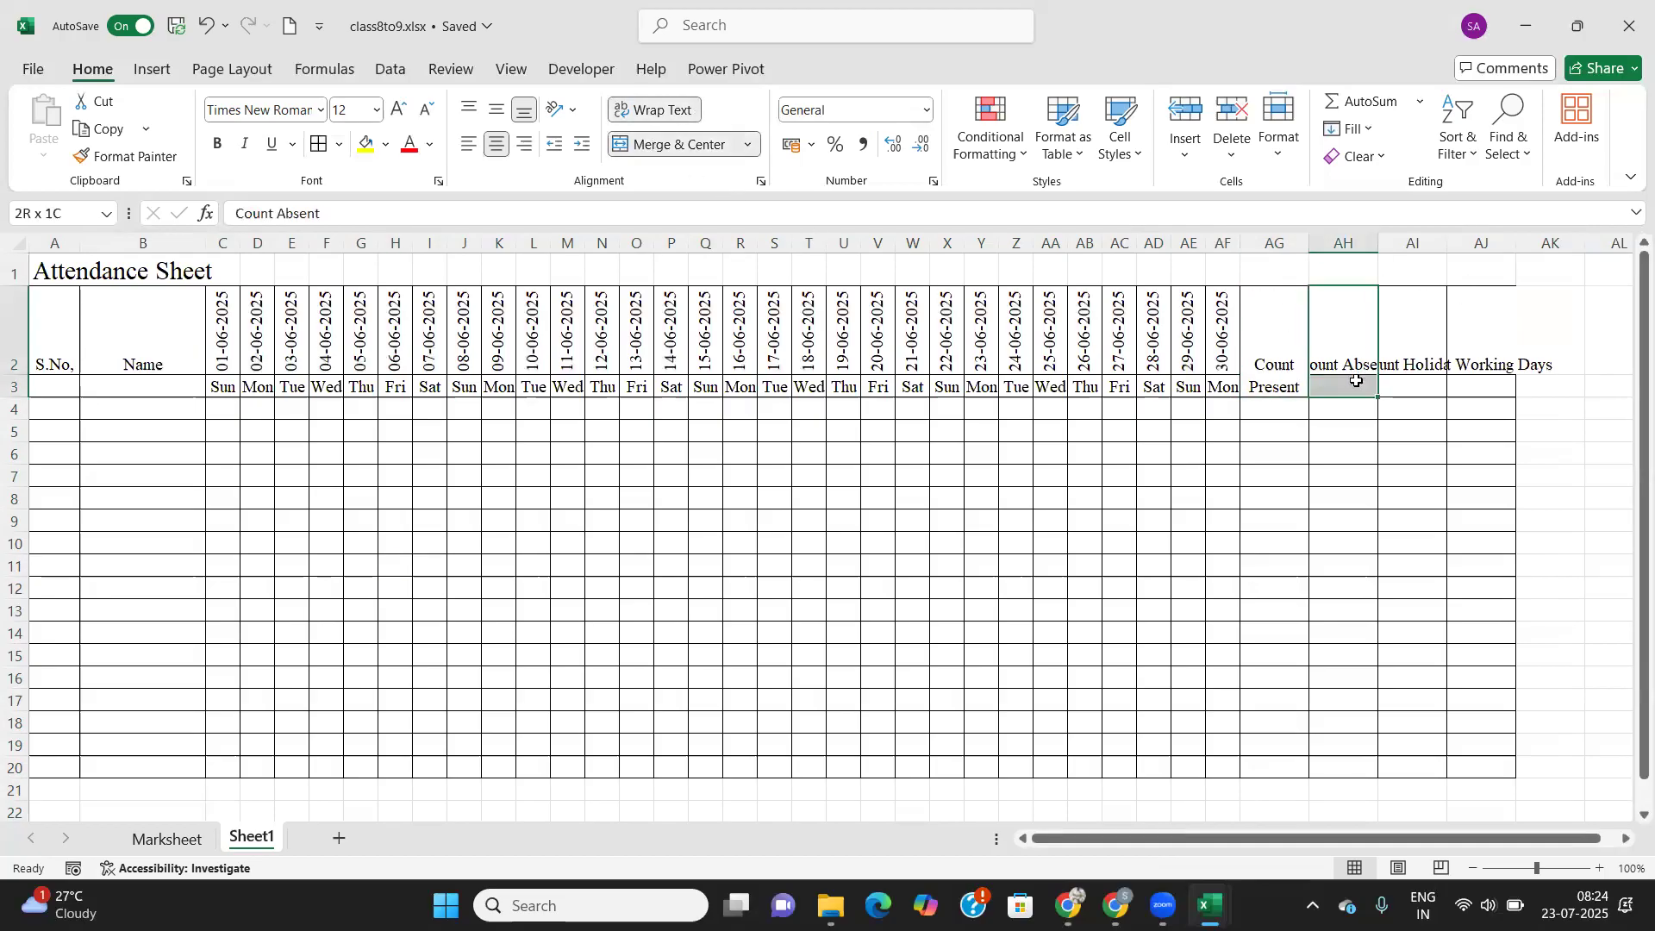
pyautogui.click(663, 144)
pyautogui.click(656, 110)
pyautogui.moveTo(1418, 327); pyautogui.dragTo(1433, 384)
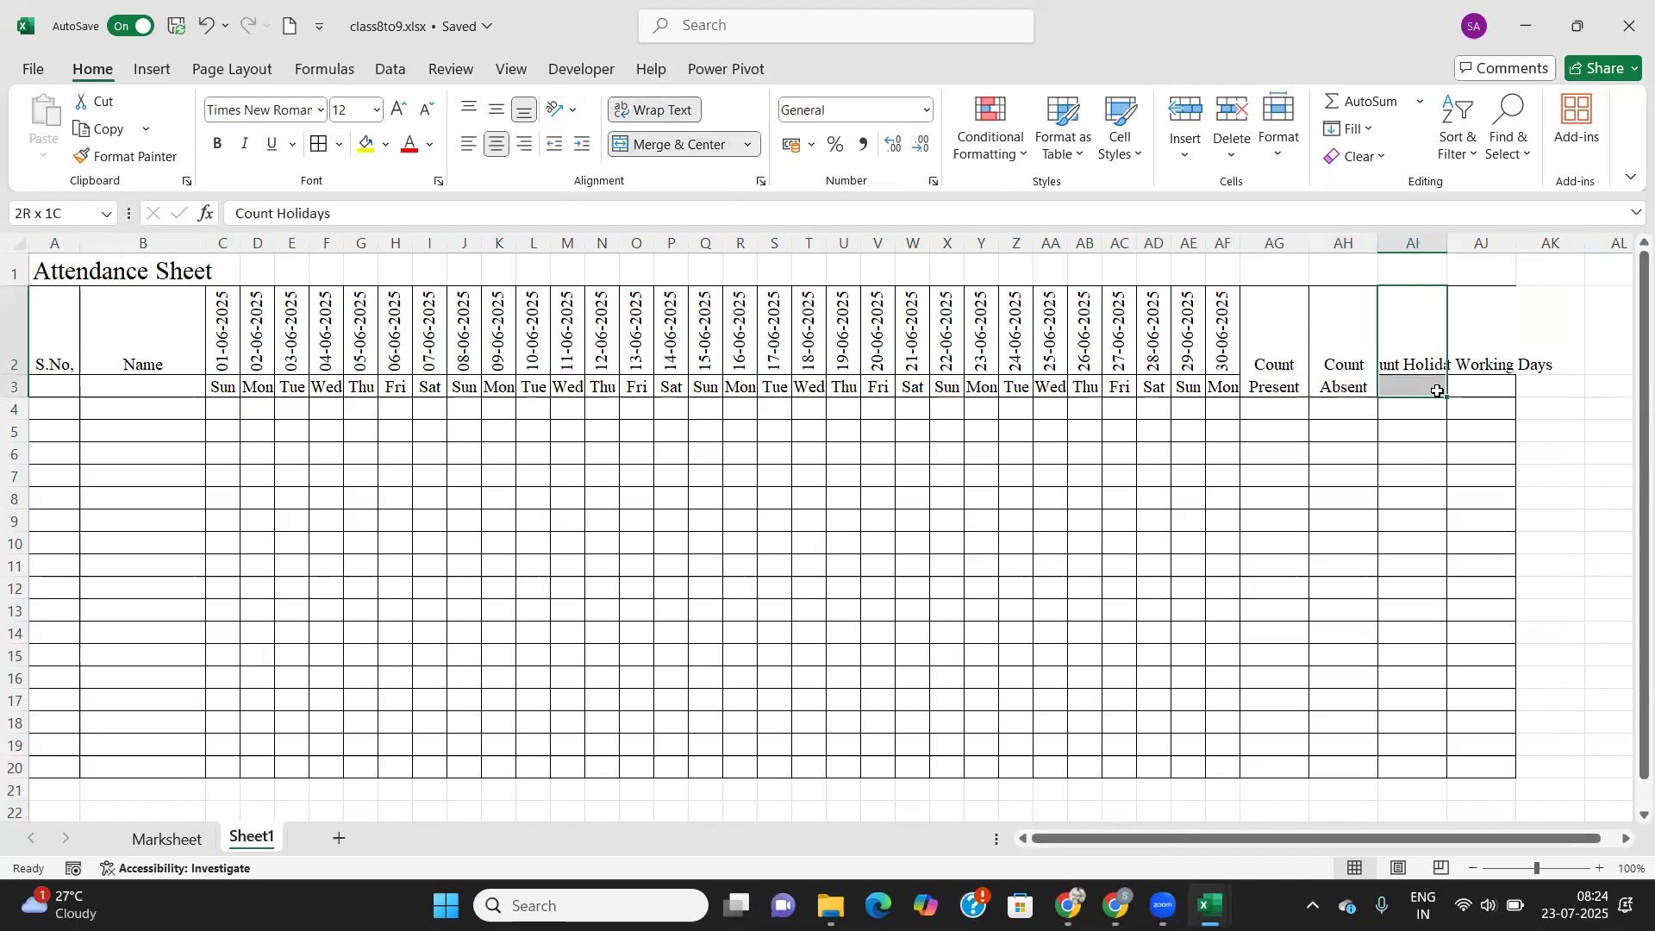
pyautogui.click(666, 148)
pyautogui.click(656, 110)
pyautogui.moveTo(1487, 317); pyautogui.dragTo(1485, 383)
pyautogui.click(663, 144)
pyautogui.click(656, 110)
# Merge the S.No, cell A2 with A3 and wrap its text, and merge the Name cell B2 with B3.
pyautogui.moveTo(55, 321); pyautogui.dragTo(60, 381)
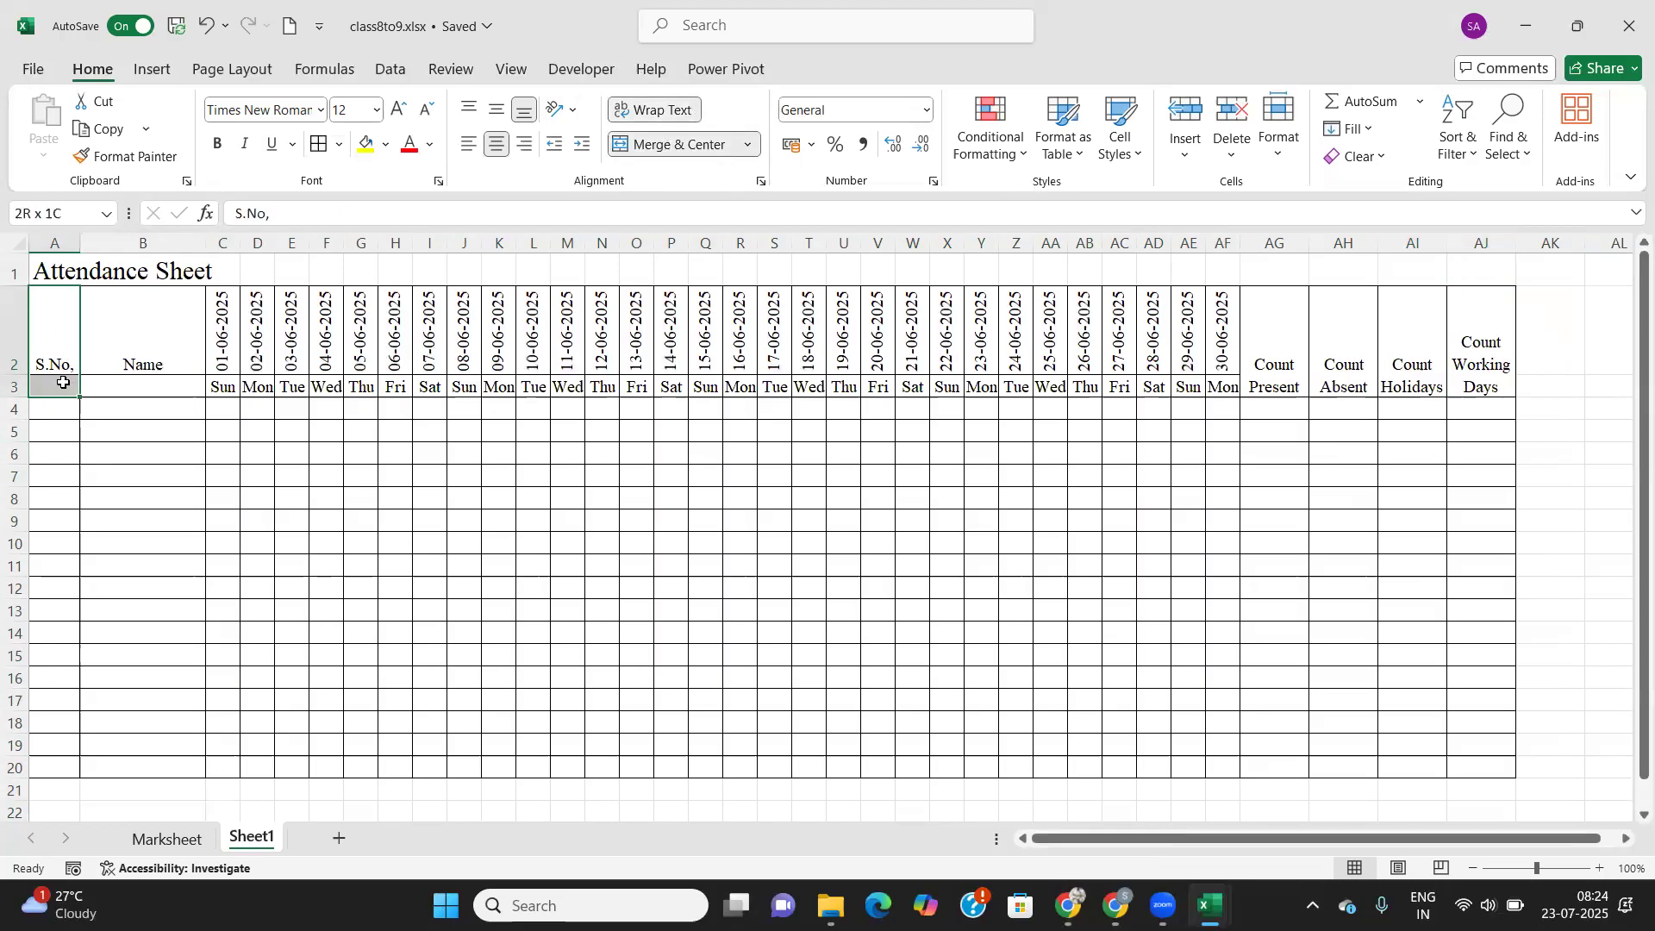
pyautogui.click(663, 144)
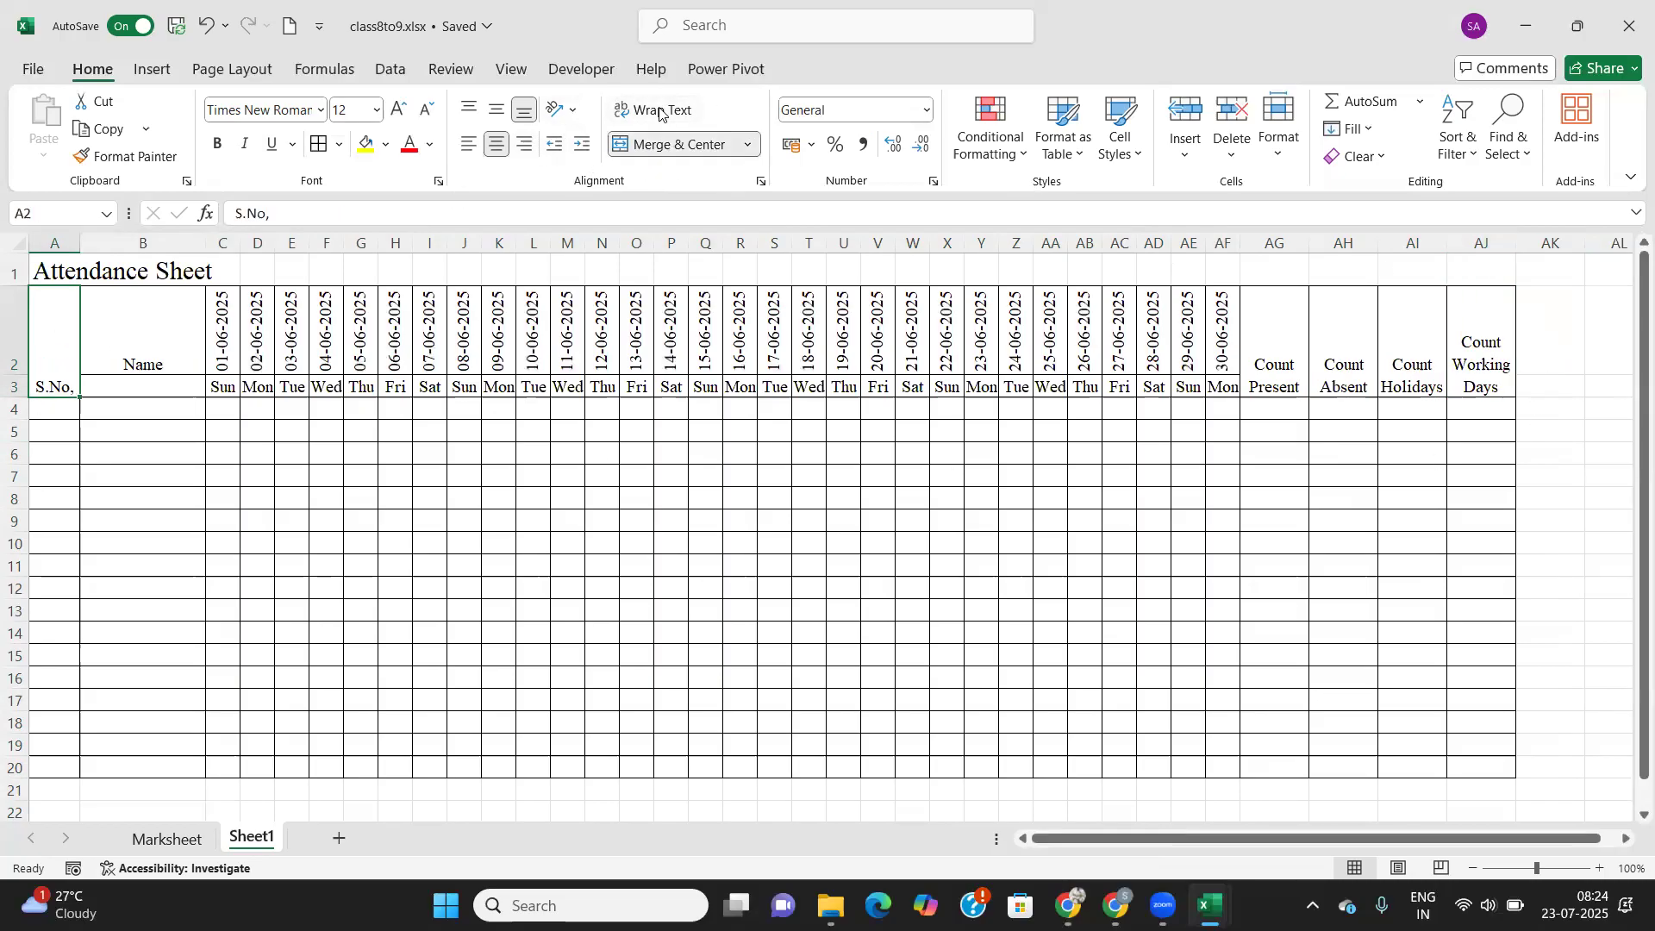
pyautogui.click(656, 110)
pyautogui.click(164, 356)
pyautogui.moveTo(164, 356); pyautogui.dragTo(159, 388)
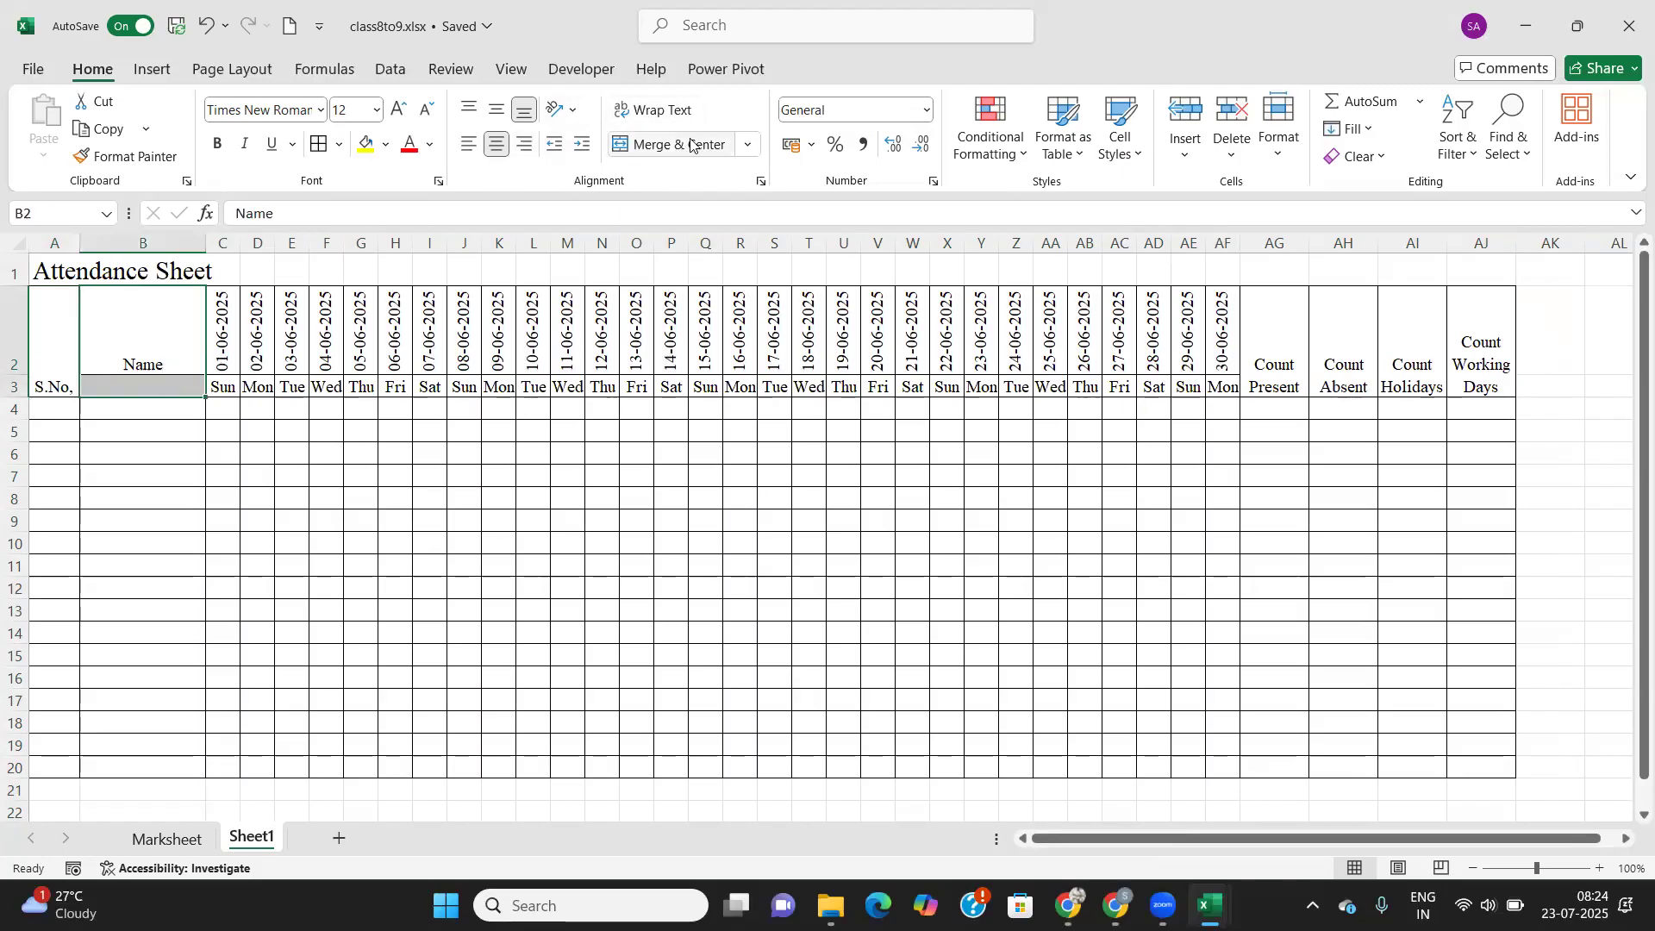
pyautogui.click(664, 144)
# Middle-align the range A2:AJ20 vertically and make the heading rows A2:AJ3 bold.
pyautogui.moveTo(47, 336); pyautogui.dragTo(1483, 767)
pyautogui.click(497, 109)
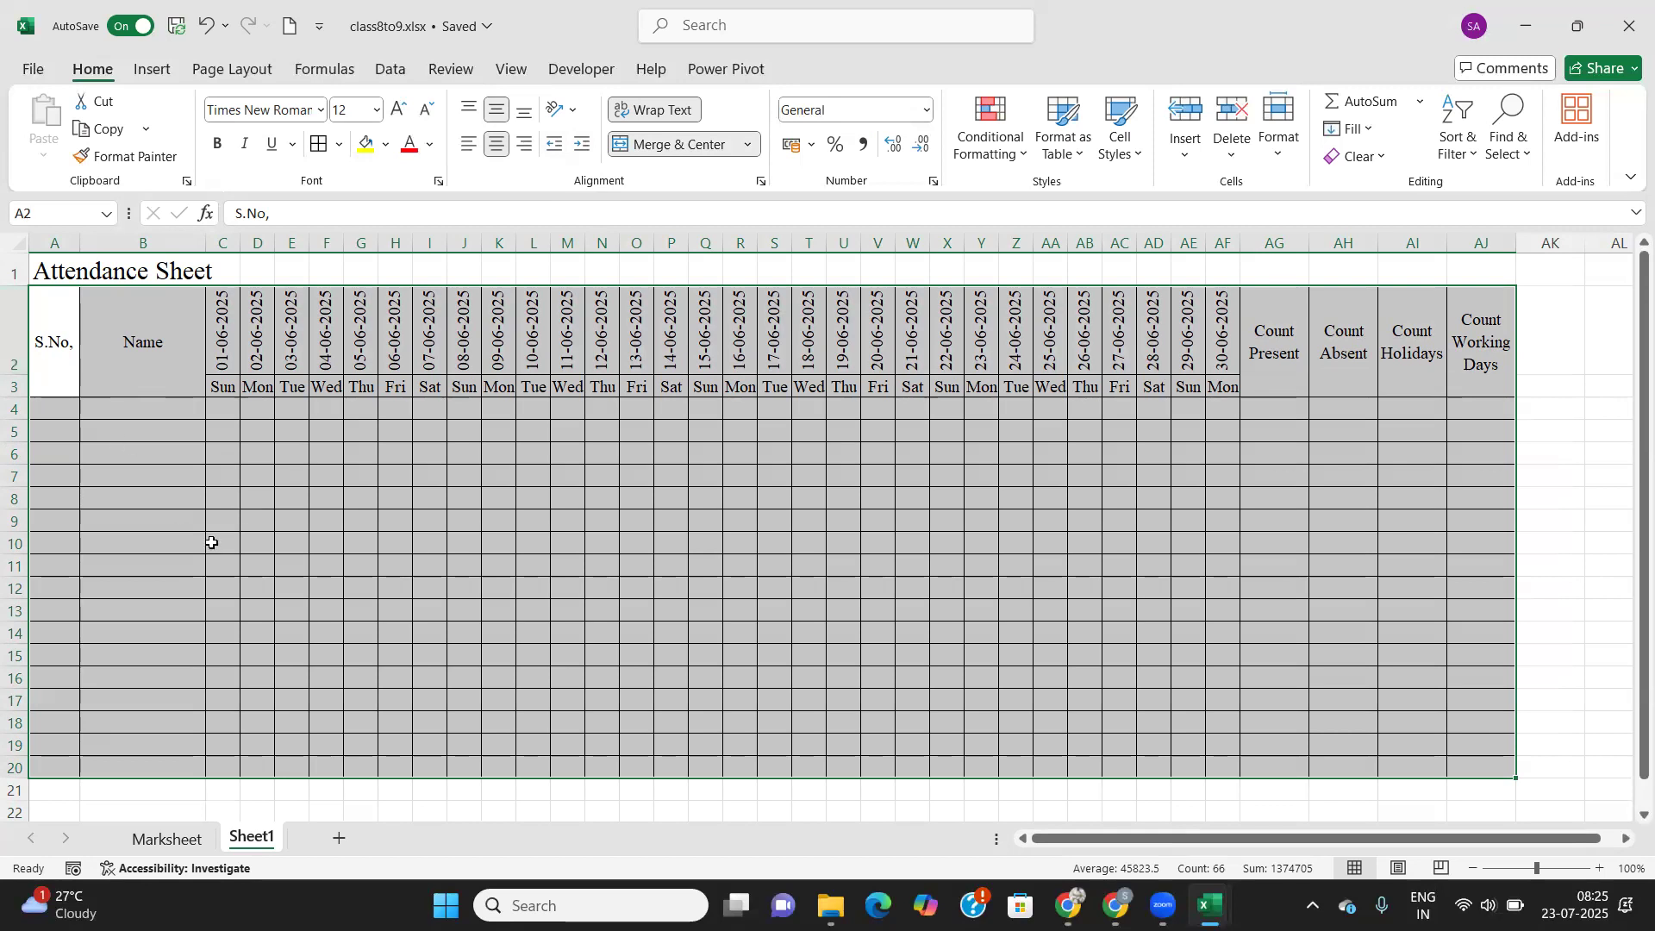
pyautogui.click(88, 487)
pyautogui.moveTo(53, 344); pyautogui.dragTo(1450, 323)
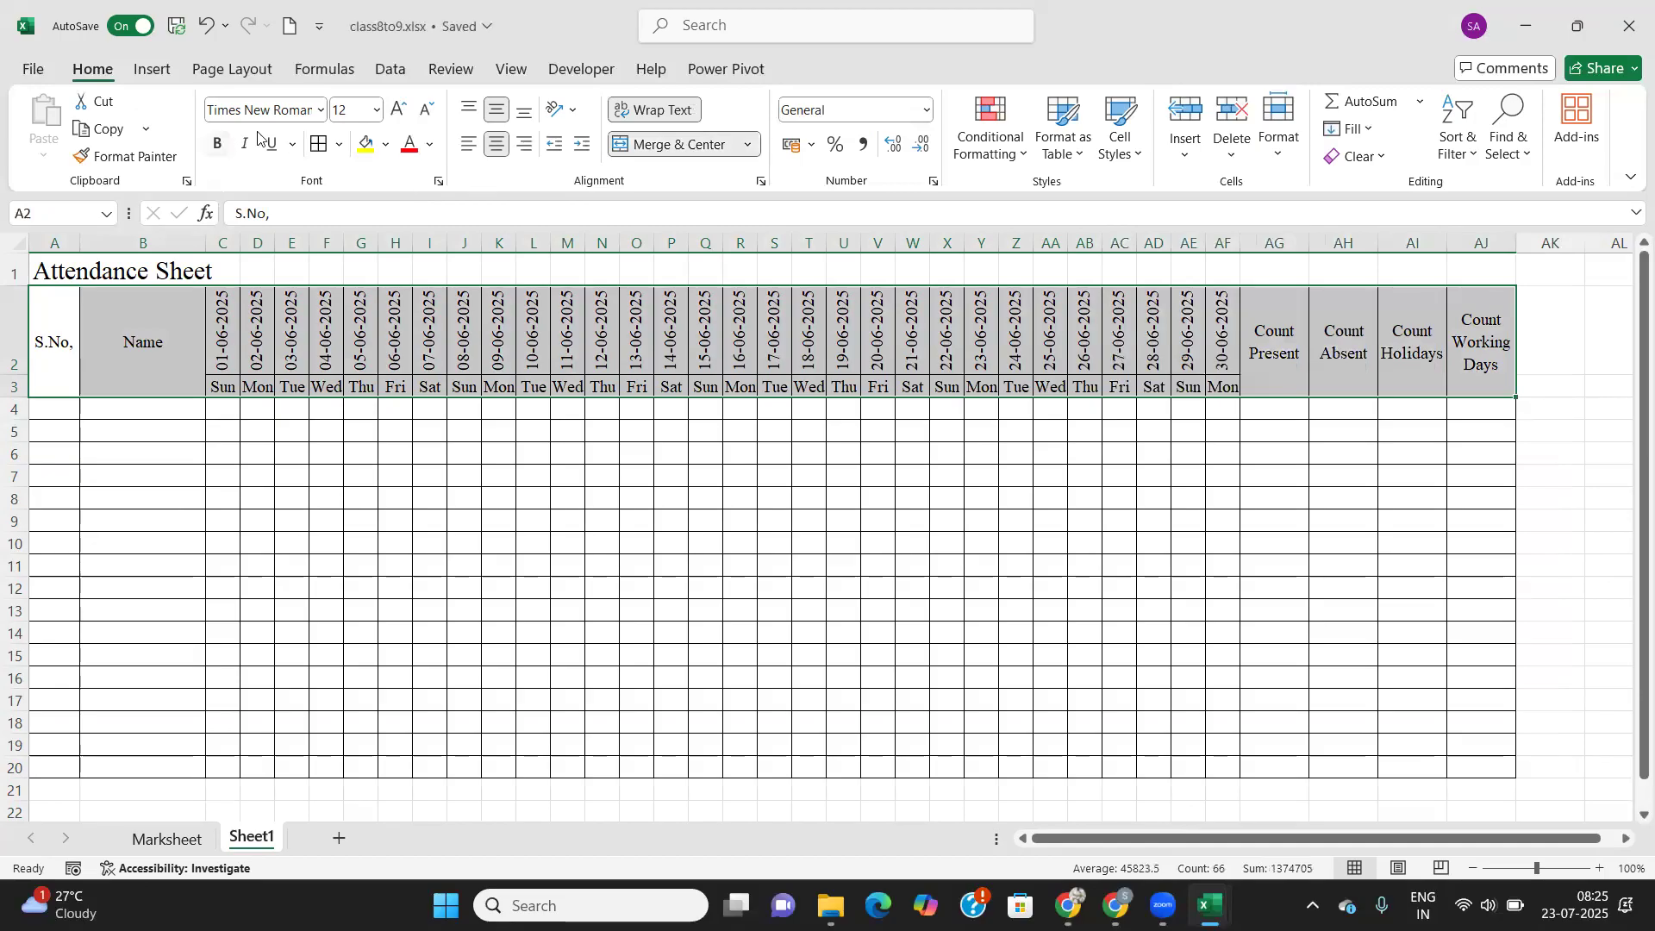
pyautogui.click(218, 144)
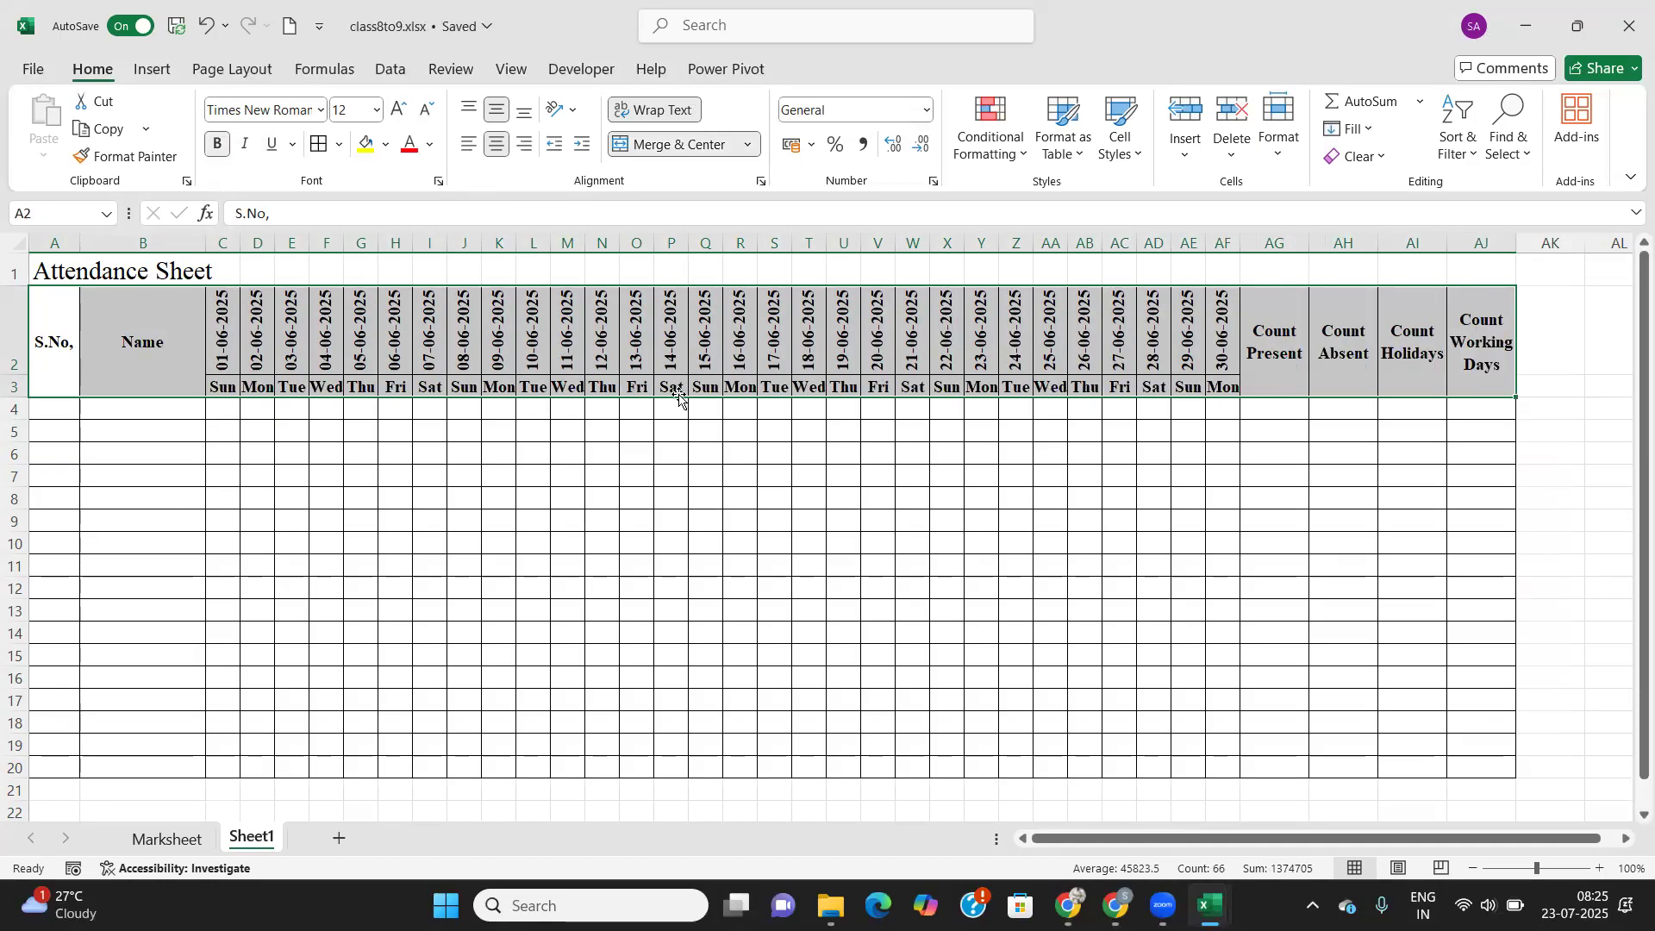
# Merge and center the Attendance Sheet title across A1:AJ1, with a light gold fill and bold text.
pyautogui.moveTo(41, 272); pyautogui.dragTo(1501, 264)
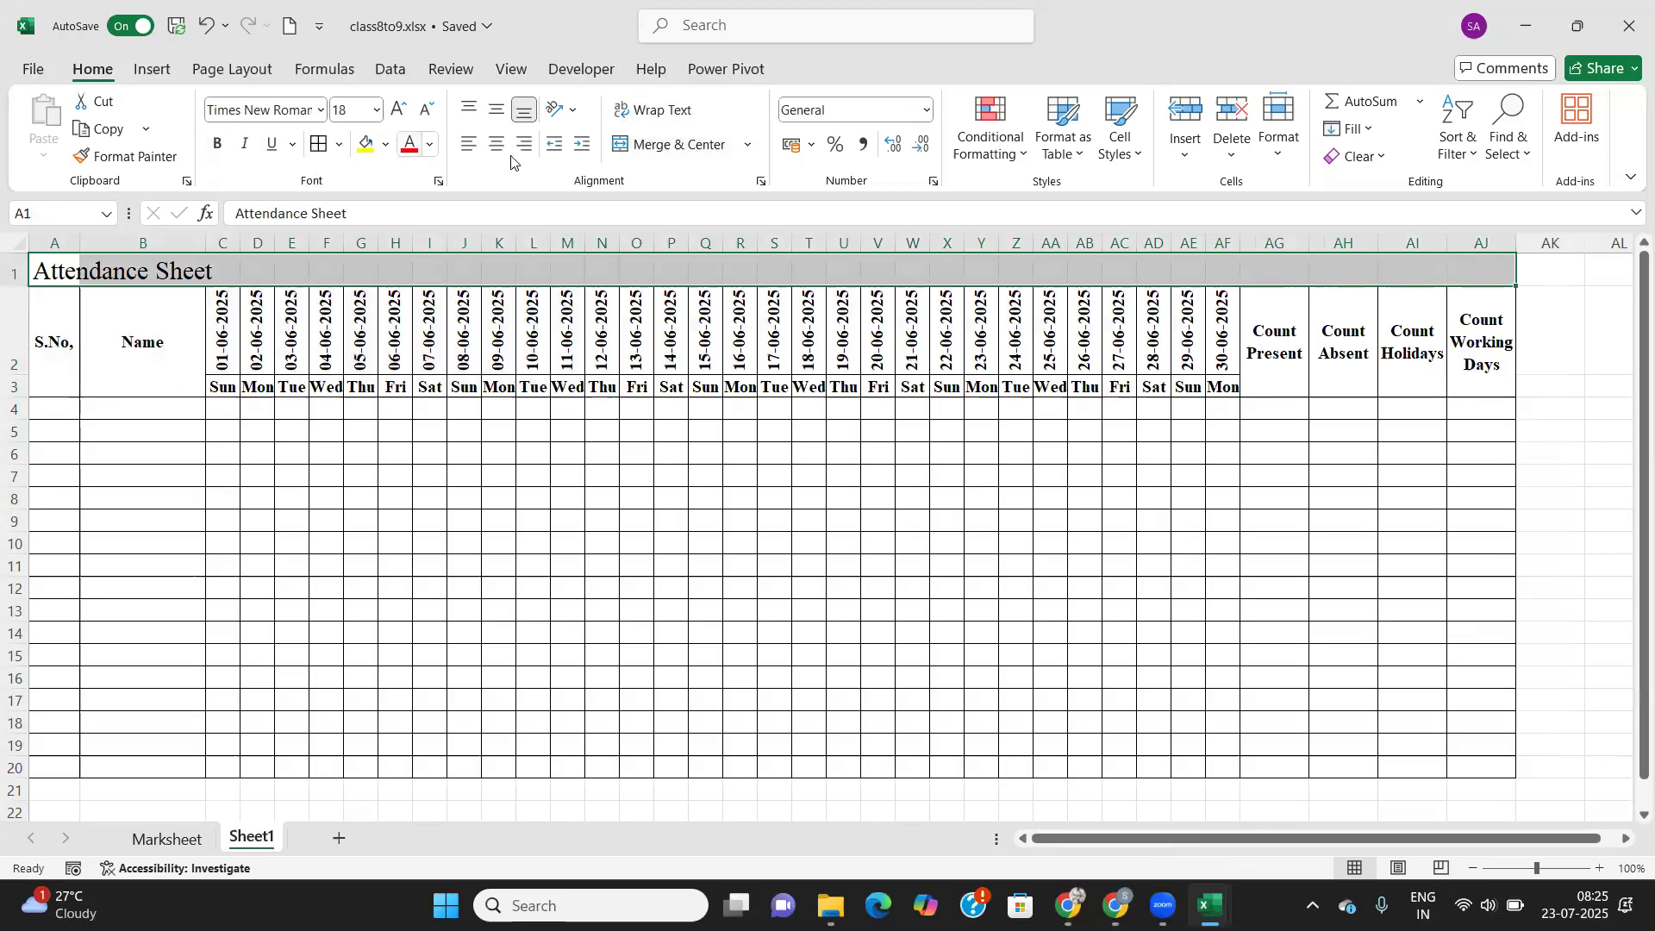
pyautogui.click(664, 144)
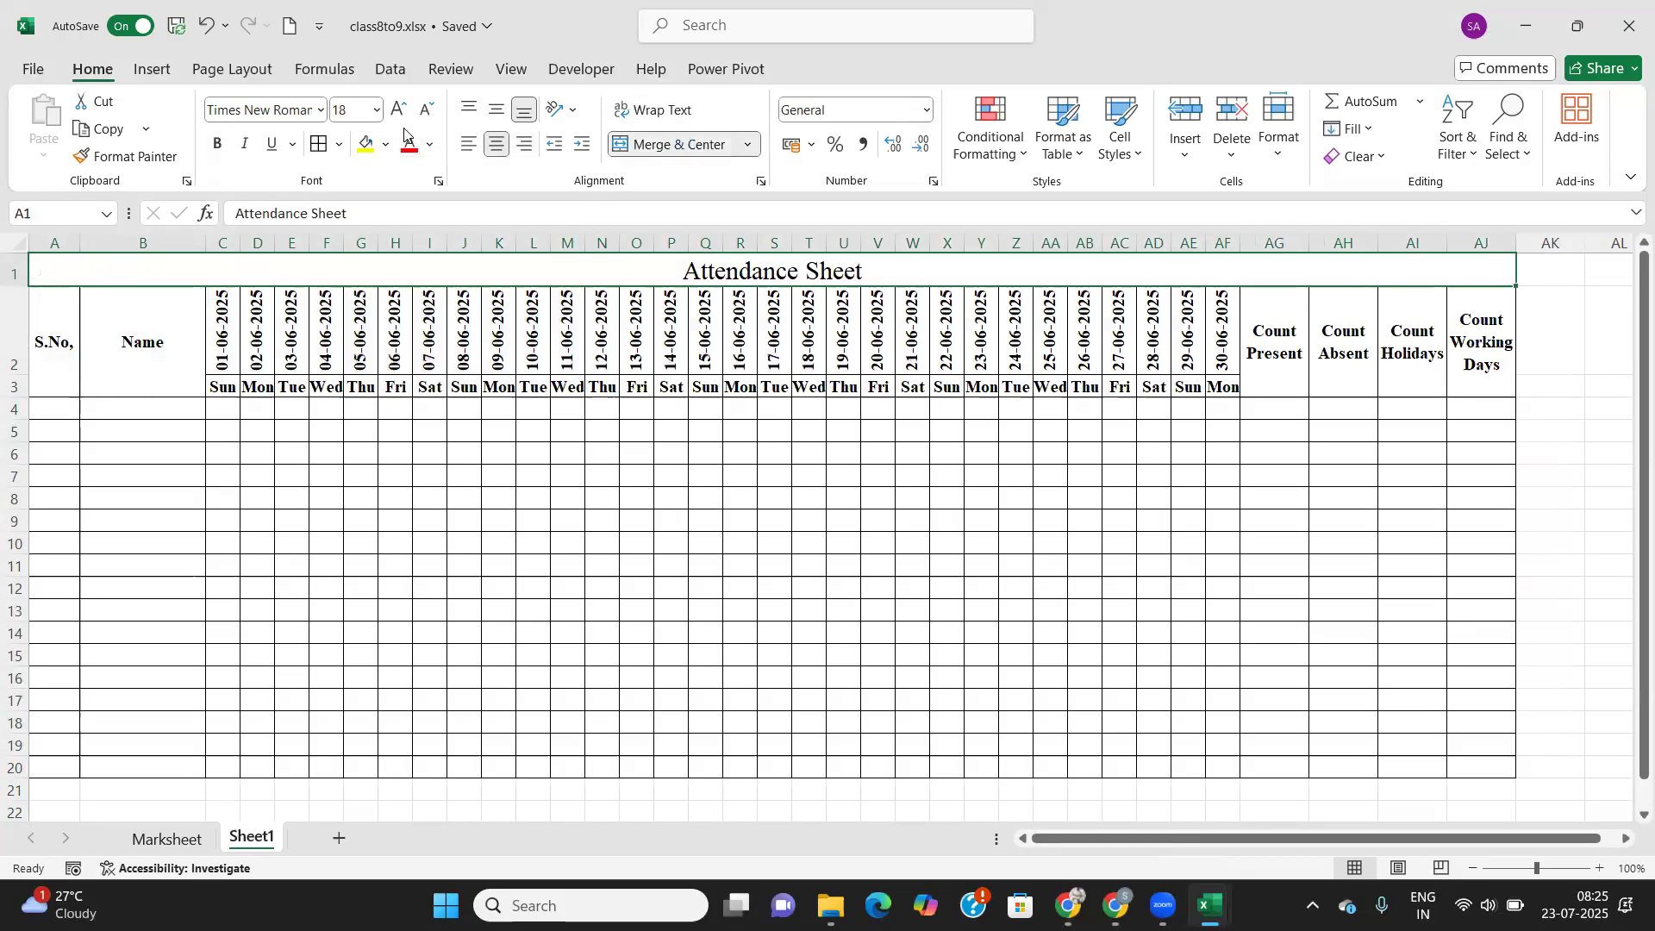
pyautogui.click(384, 146)
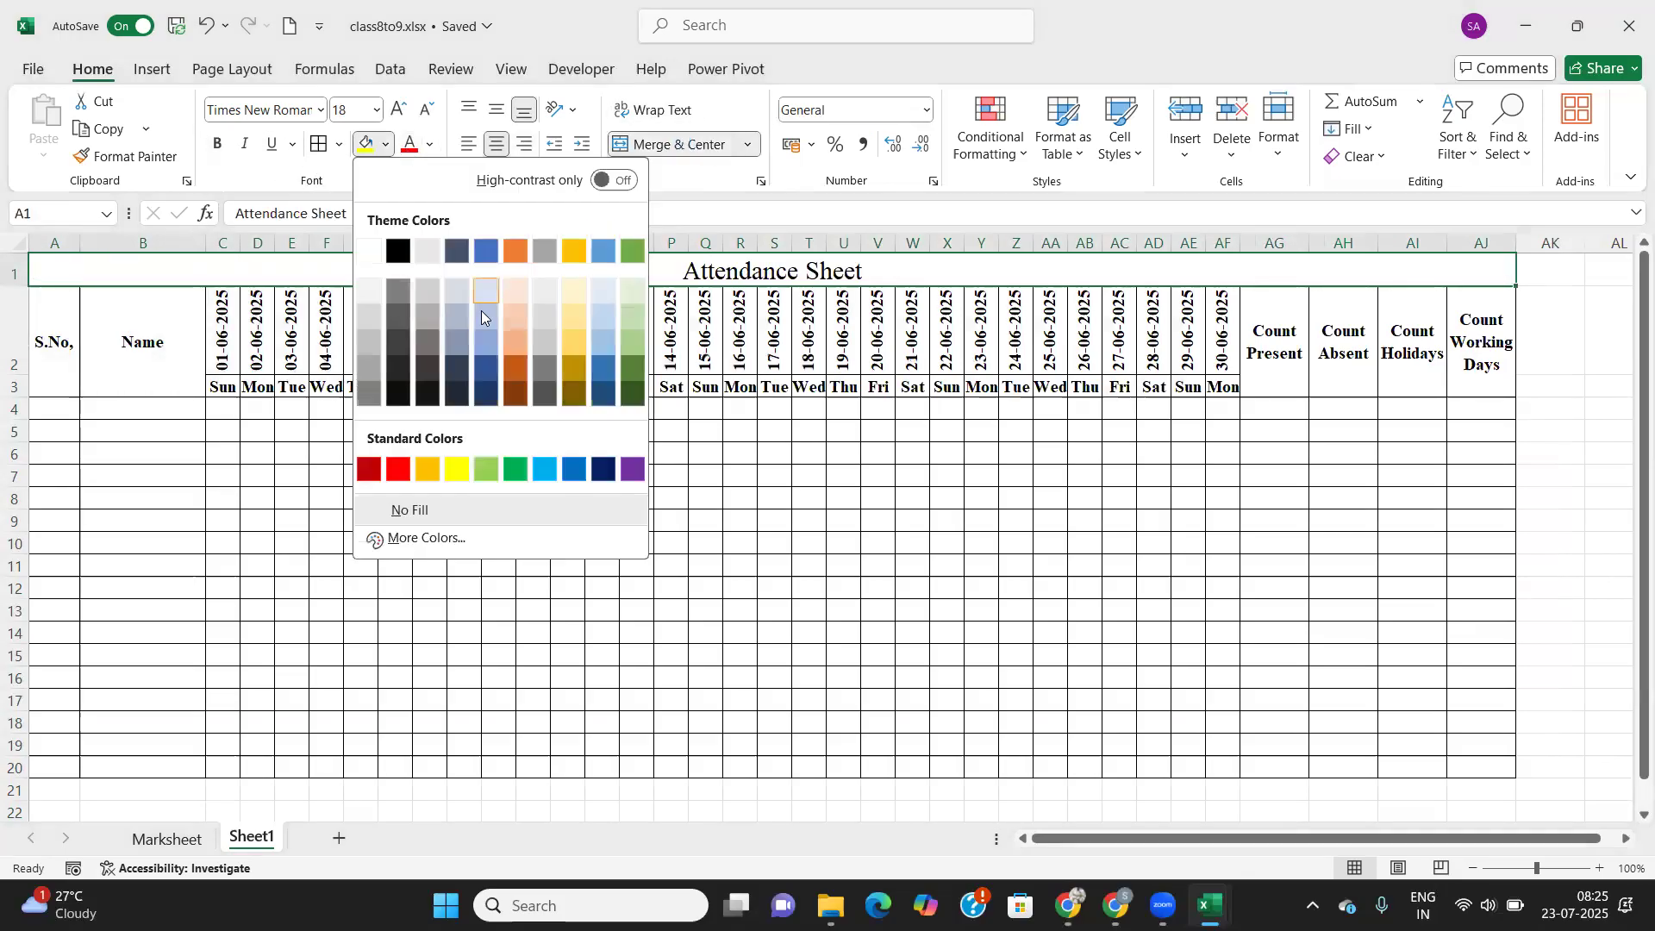
pyautogui.click(577, 342)
pyautogui.click(217, 144)
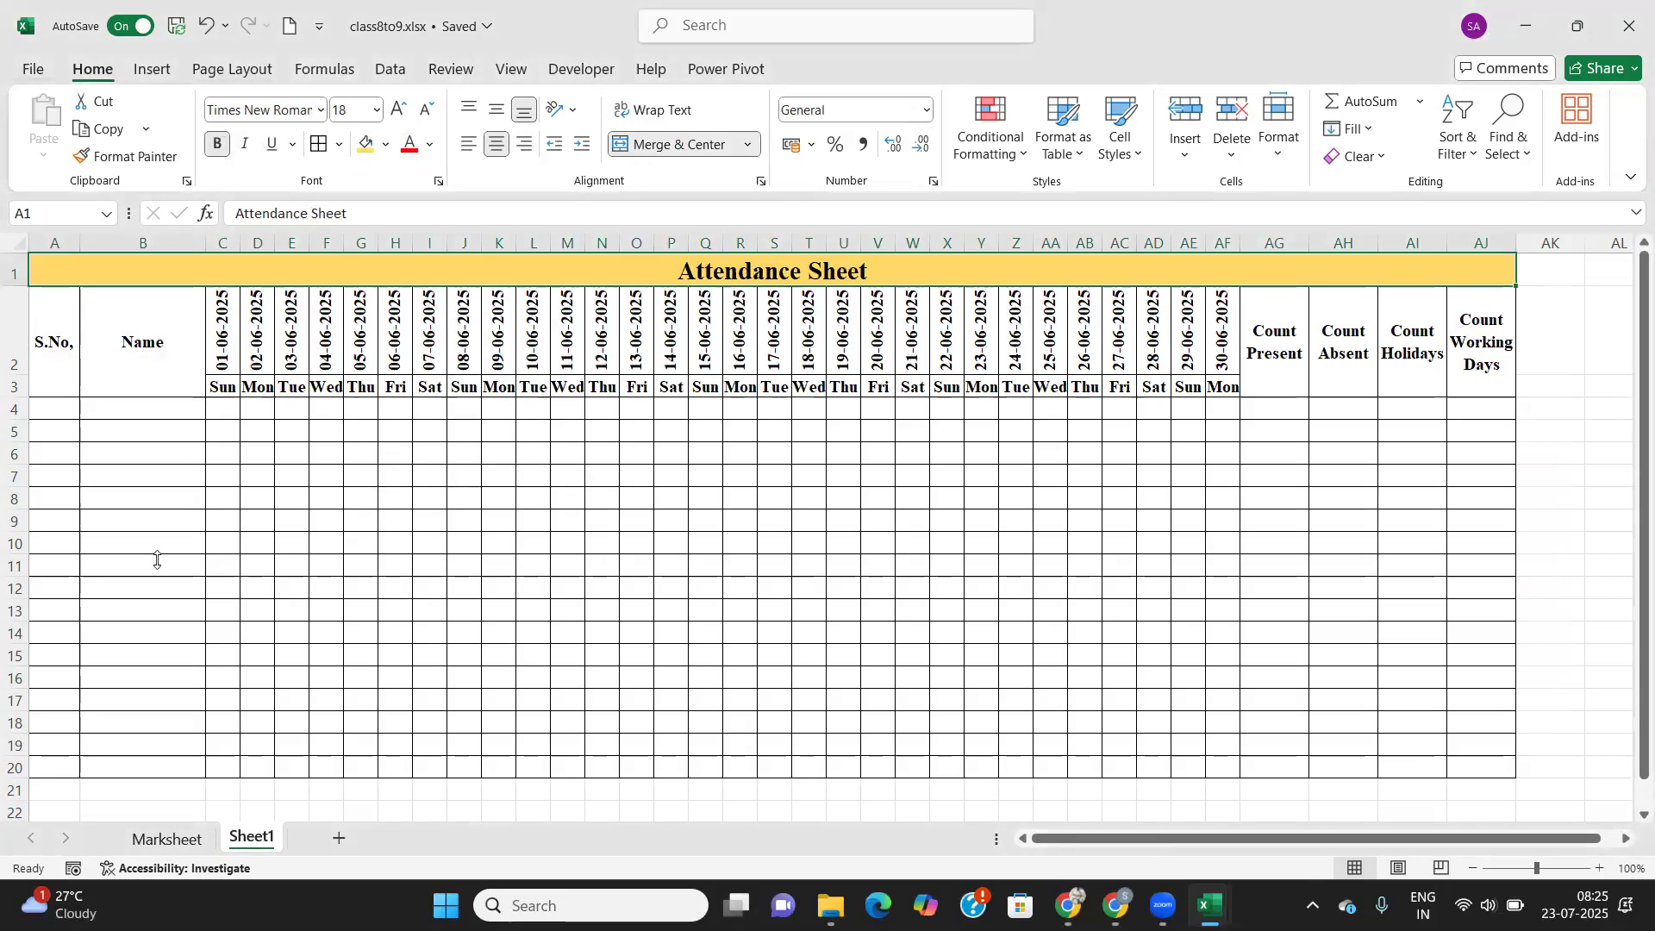
pyautogui.click(155, 591)
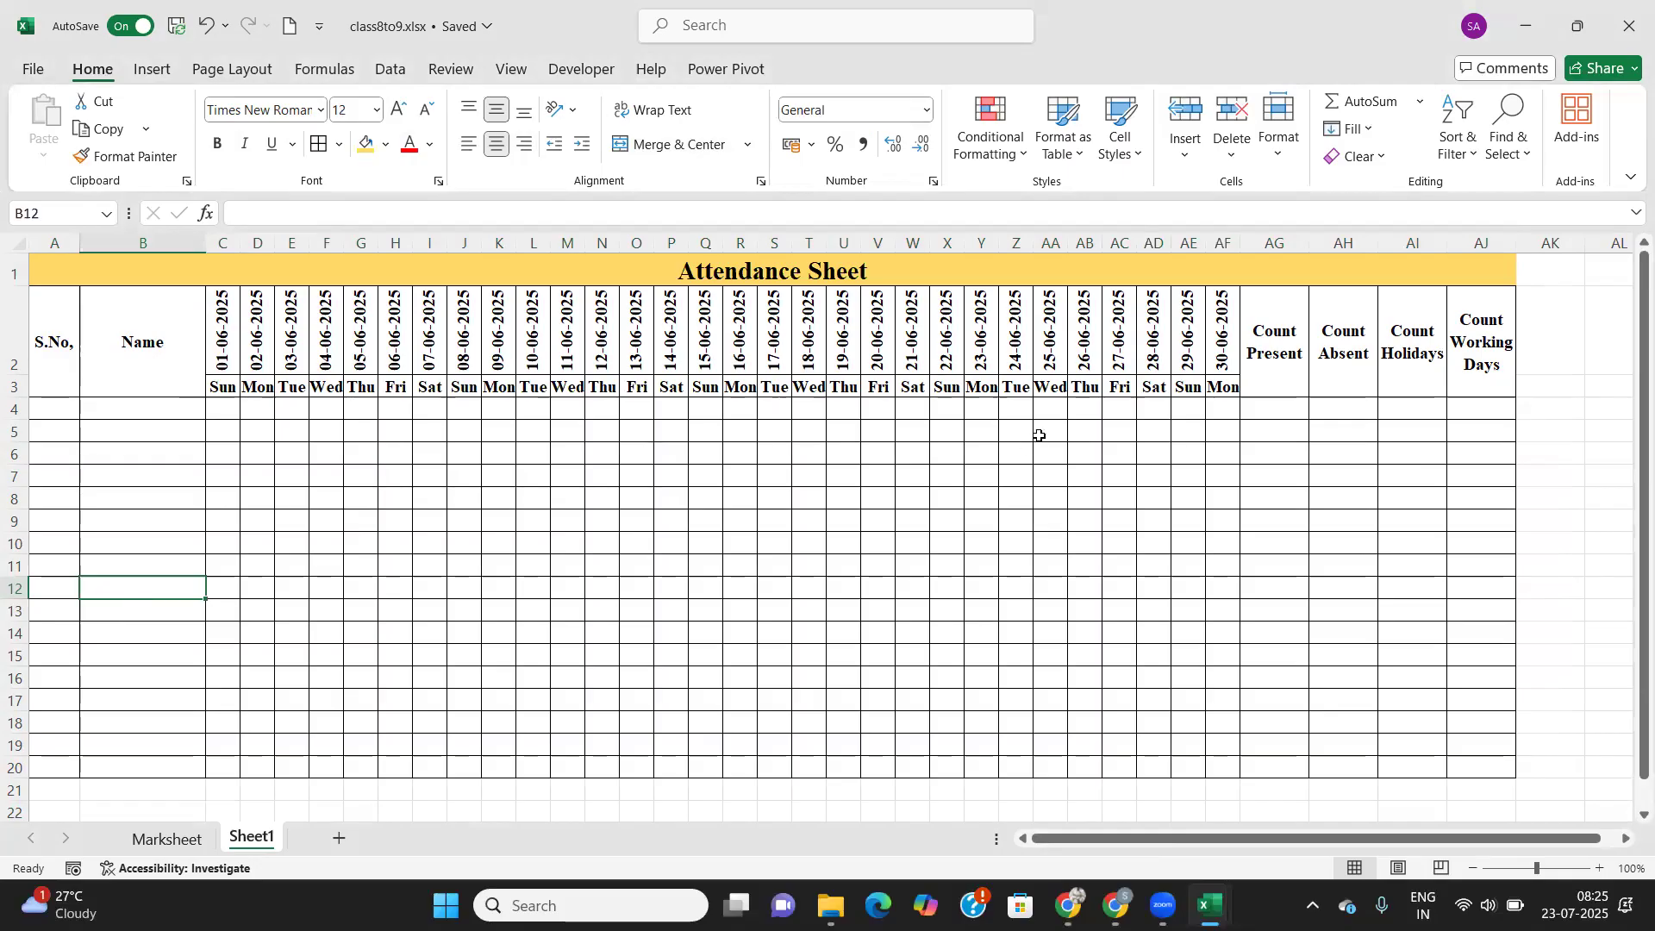
# Align the Name heading to the left and bottom of its merged cell.
pyautogui.click(187, 338)
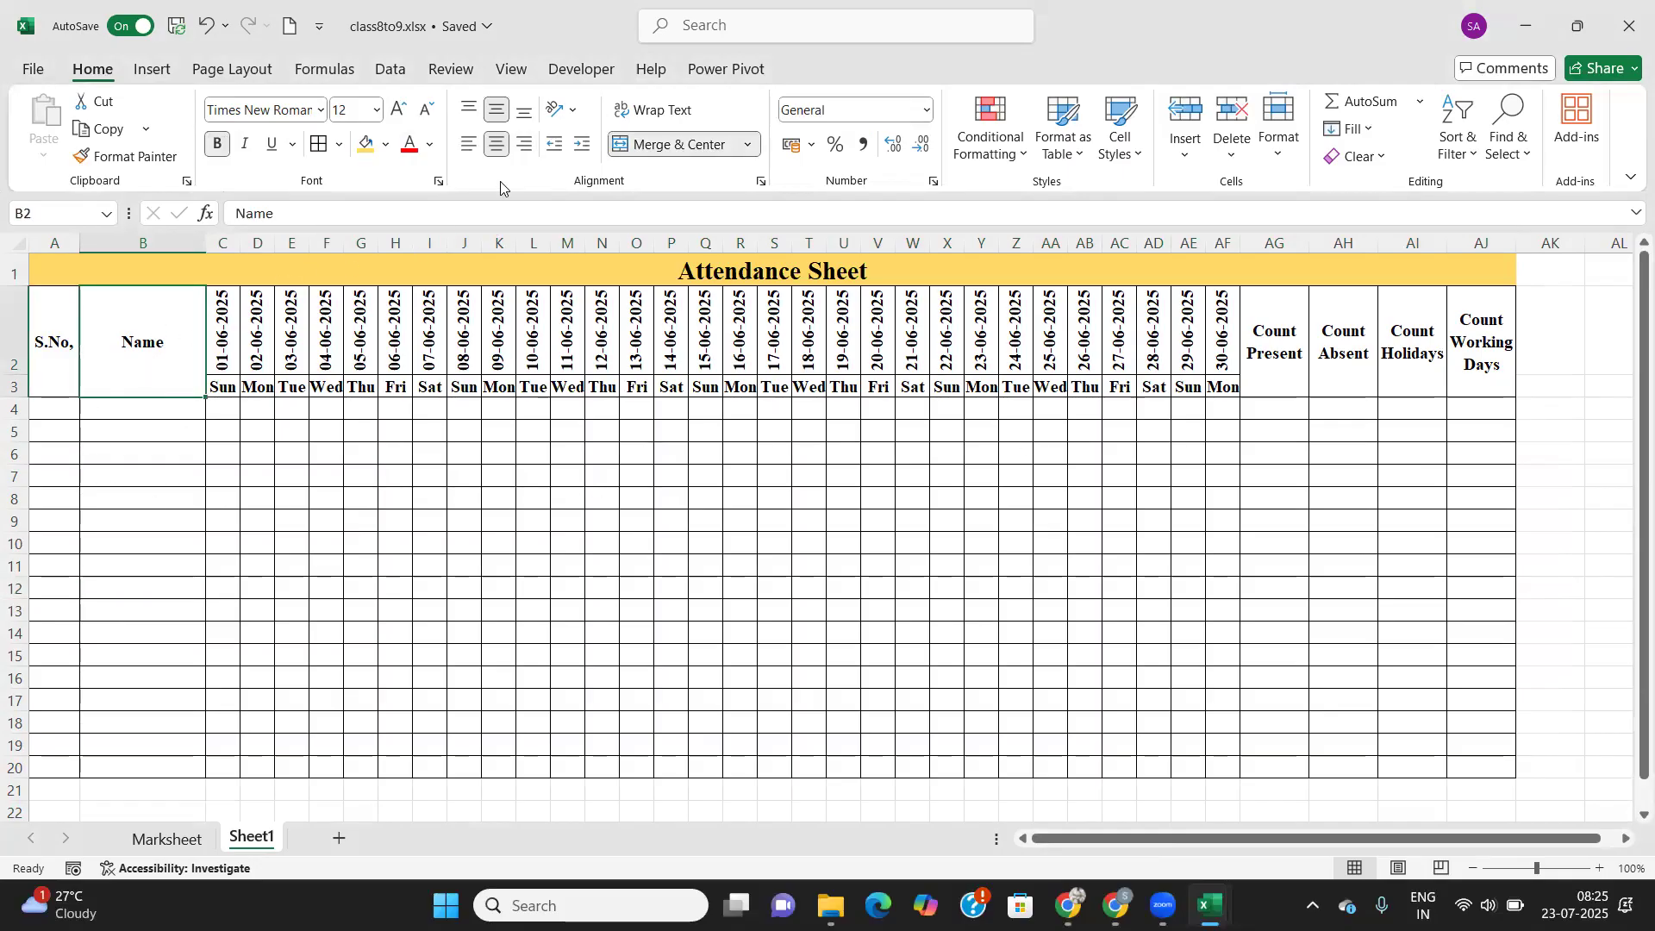
pyautogui.click(470, 145)
pyautogui.click(525, 112)
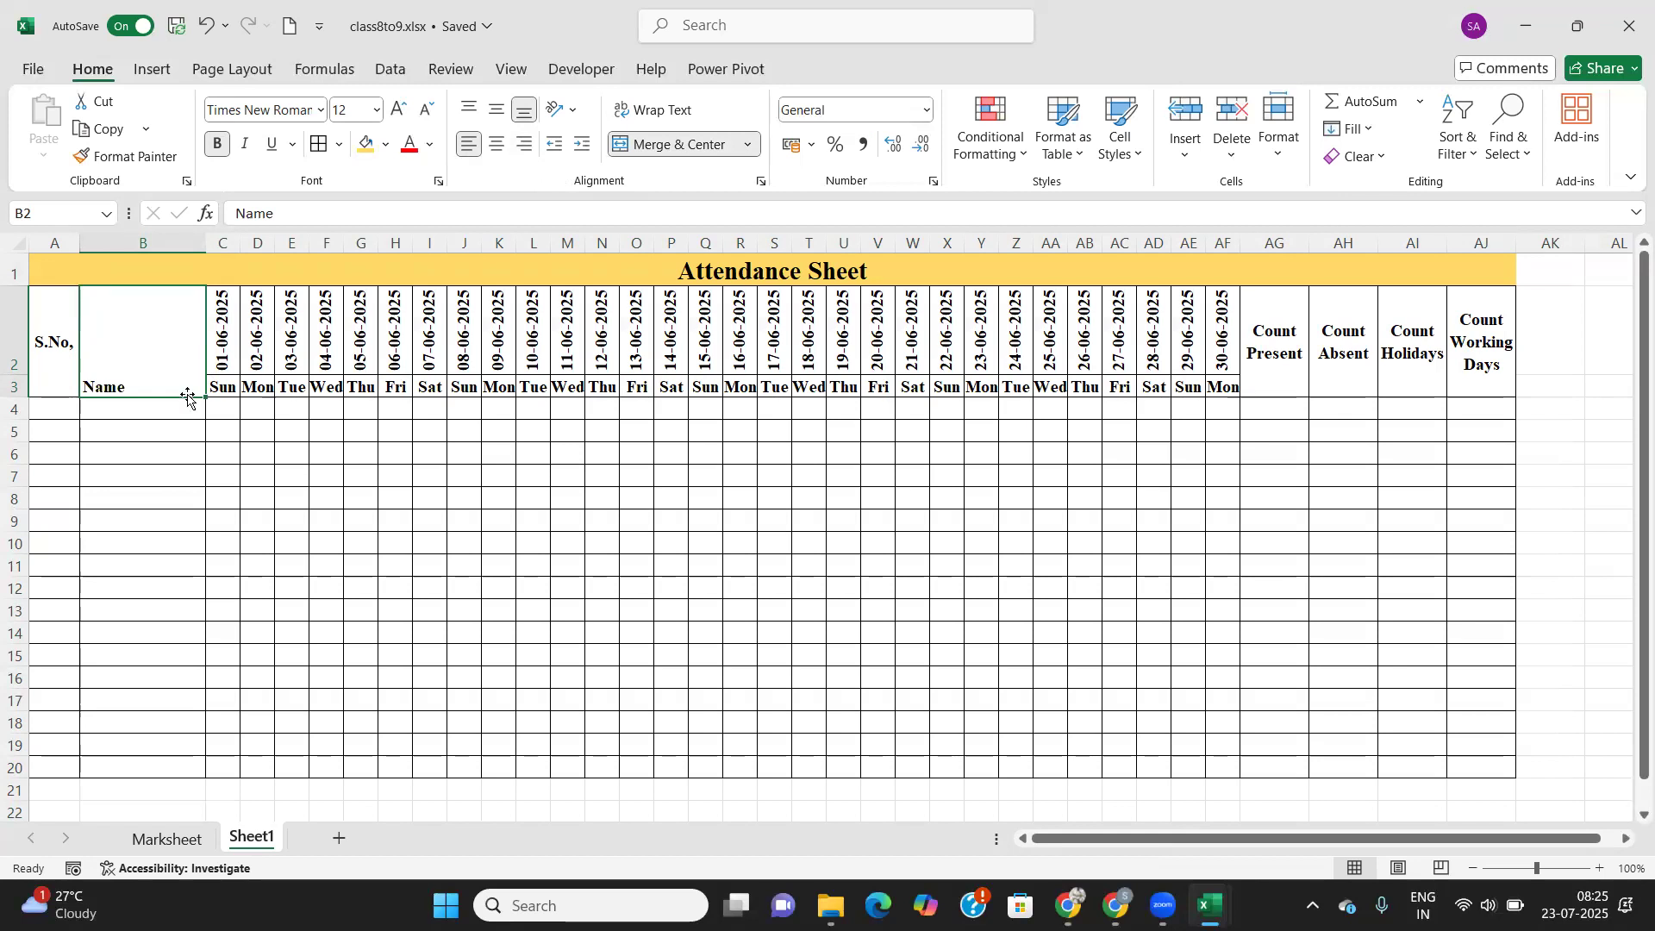
pyautogui.click(199, 444)
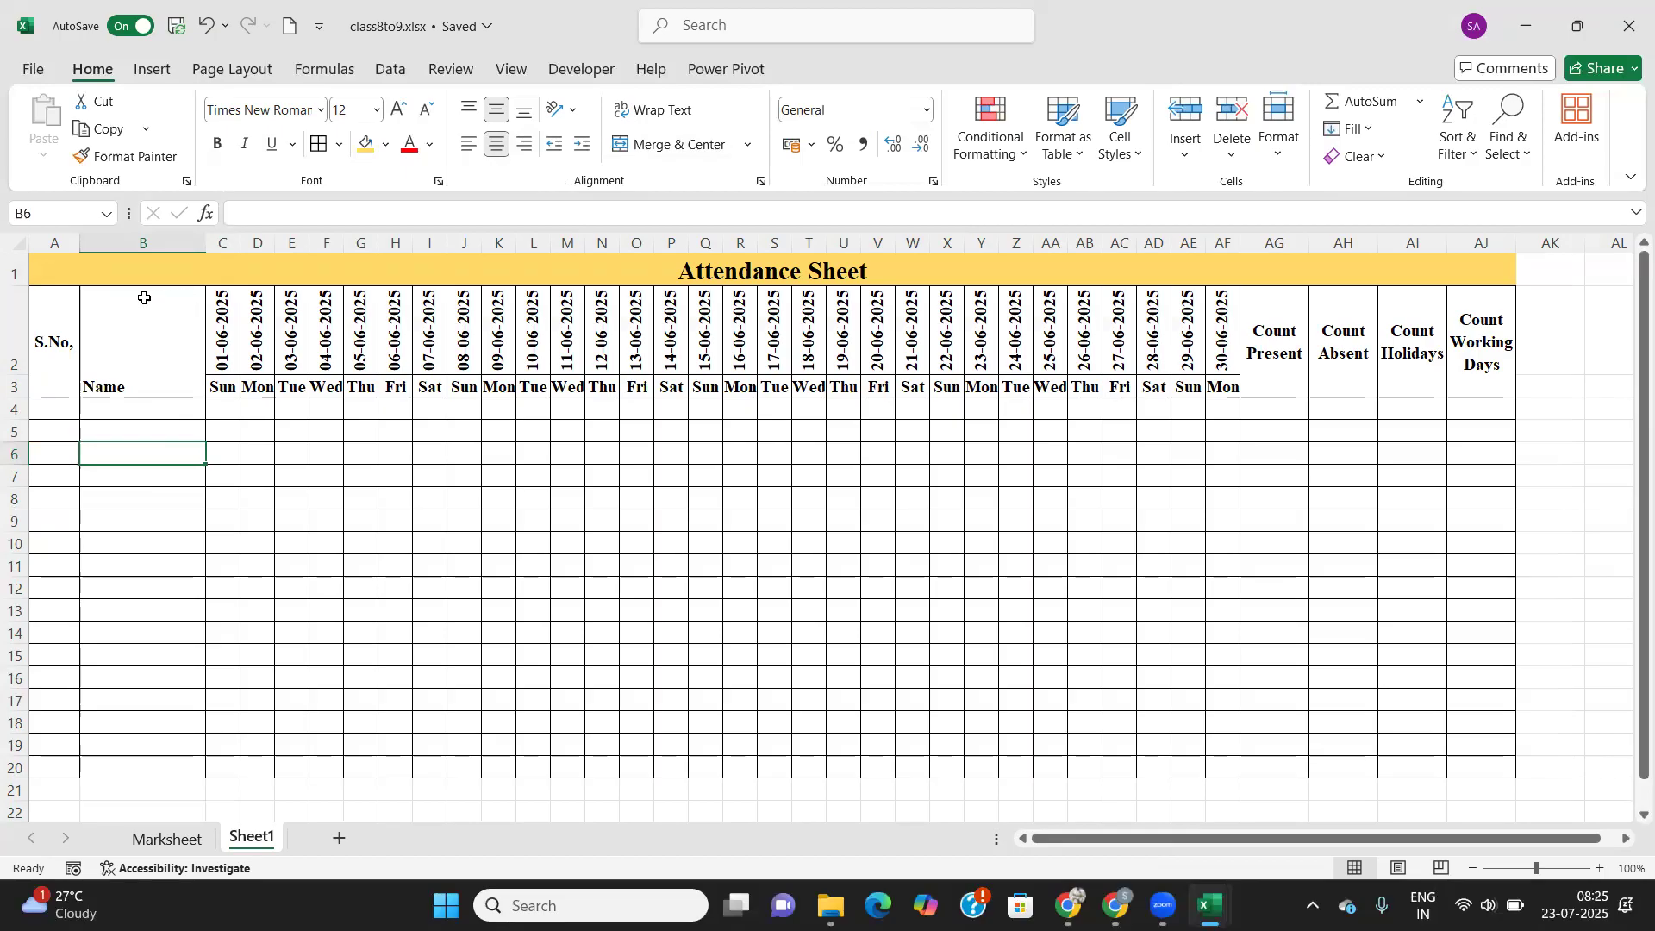
# Draw a diagonal line about 2.77 cm high and 3.03 cm wide from the Name cell's upper-left corner to its lower-right corner.
pyautogui.click(152, 69)
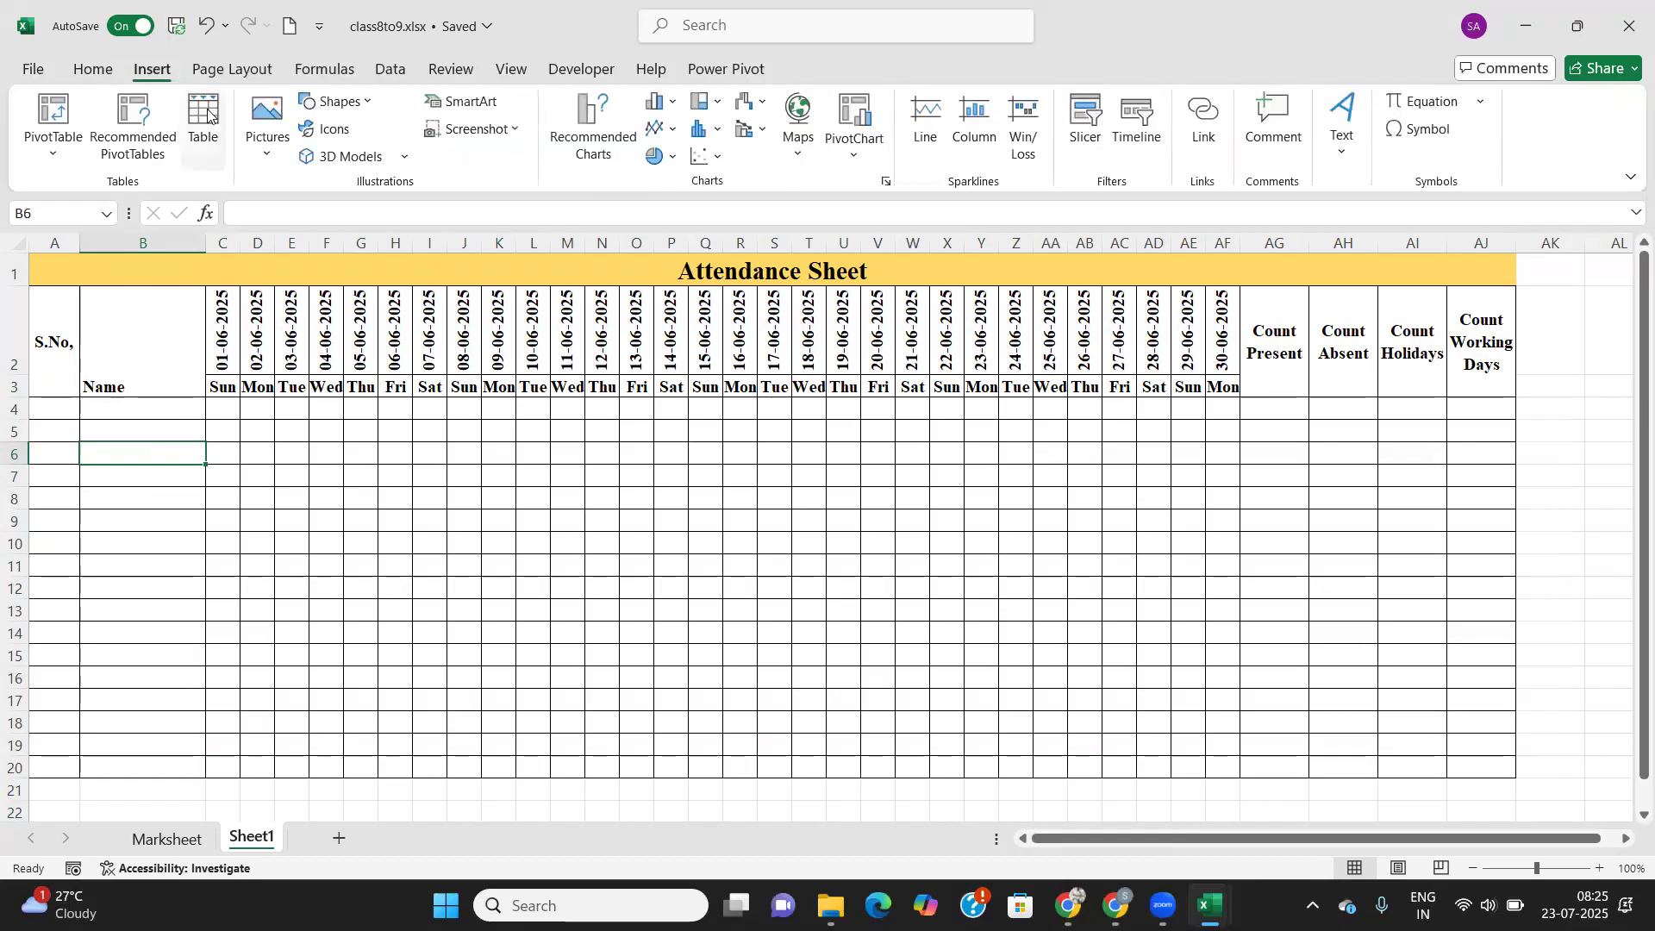
pyautogui.click(340, 102)
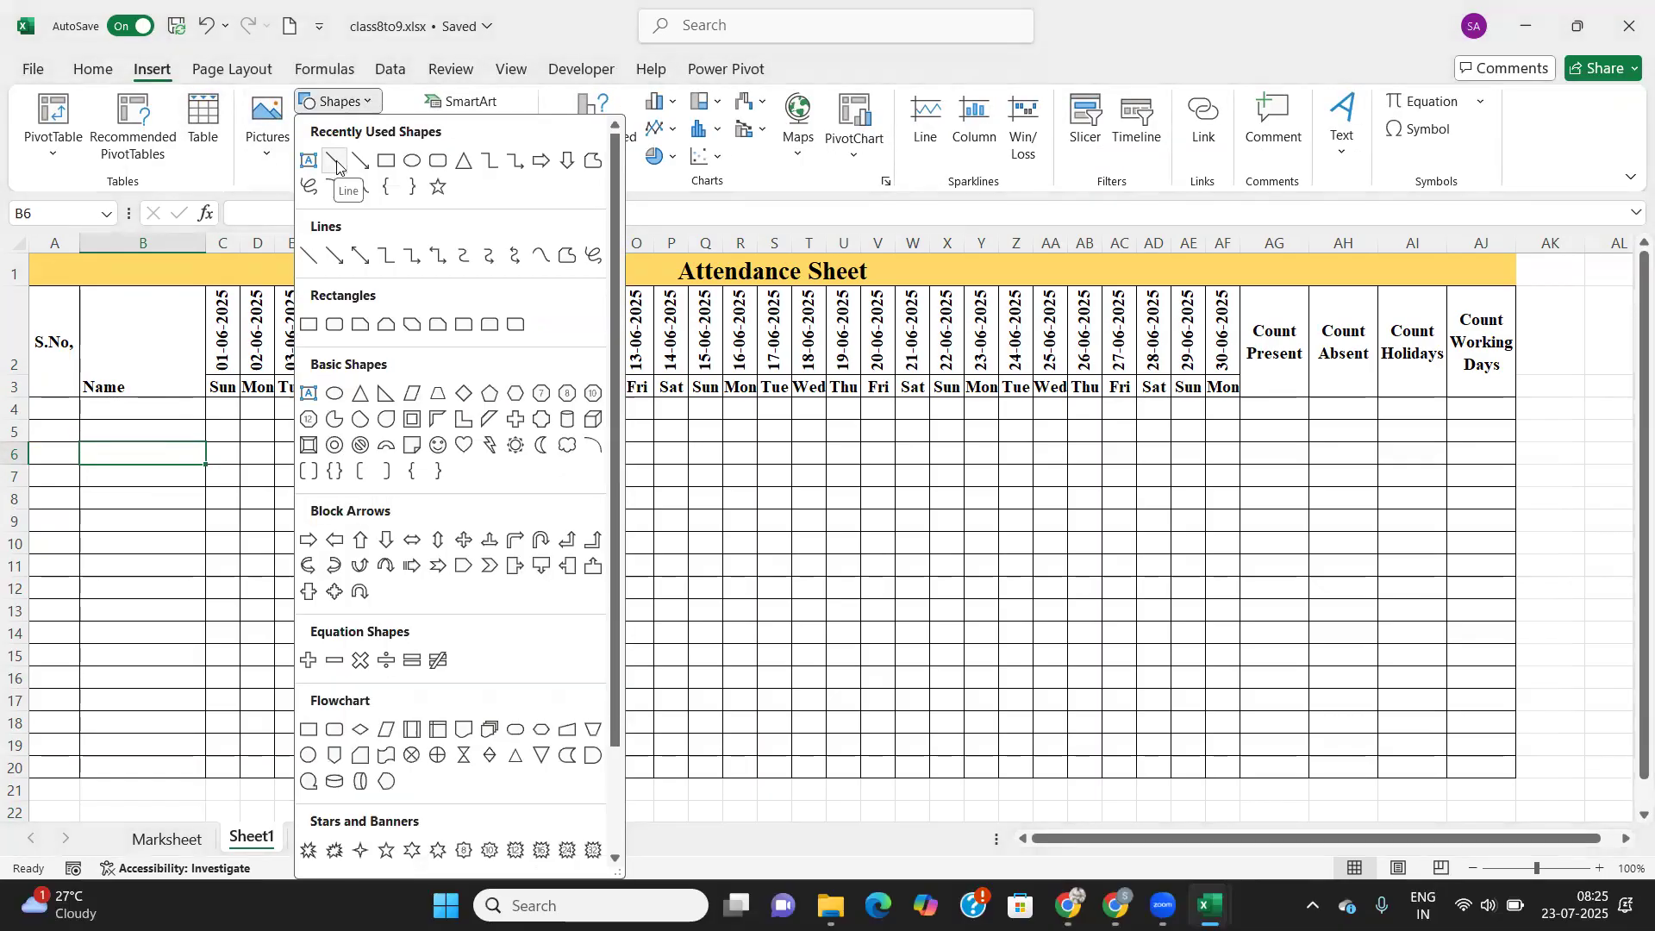
pyautogui.click(334, 162)
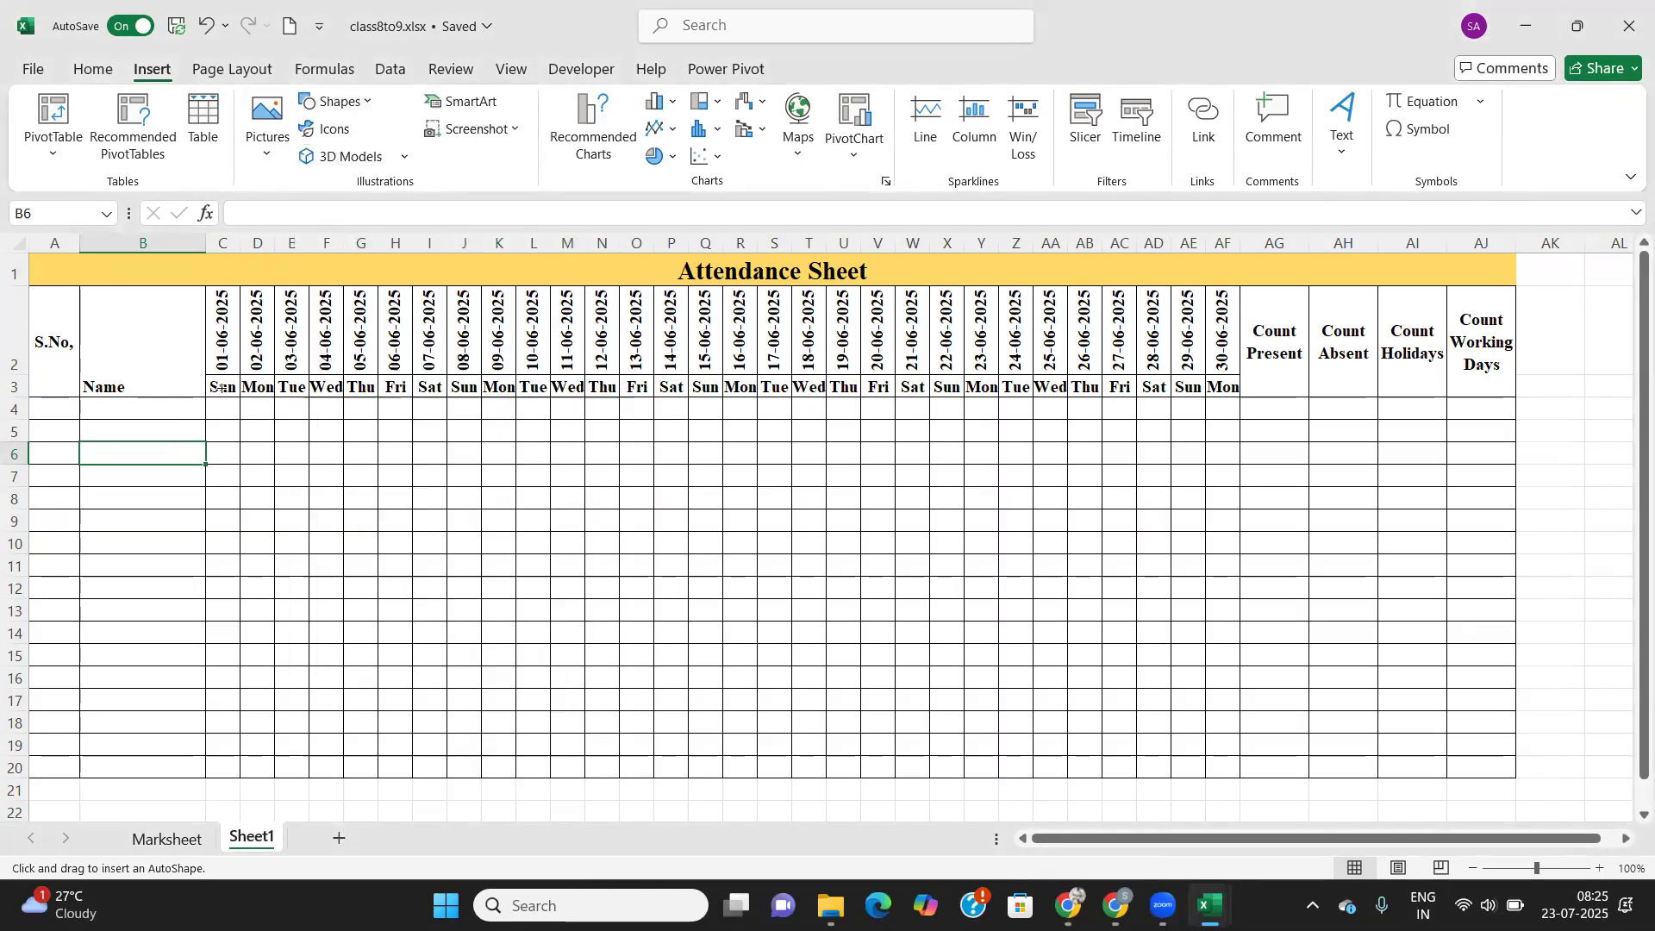
pyautogui.moveTo(79, 287); pyautogui.dragTo(204, 398)
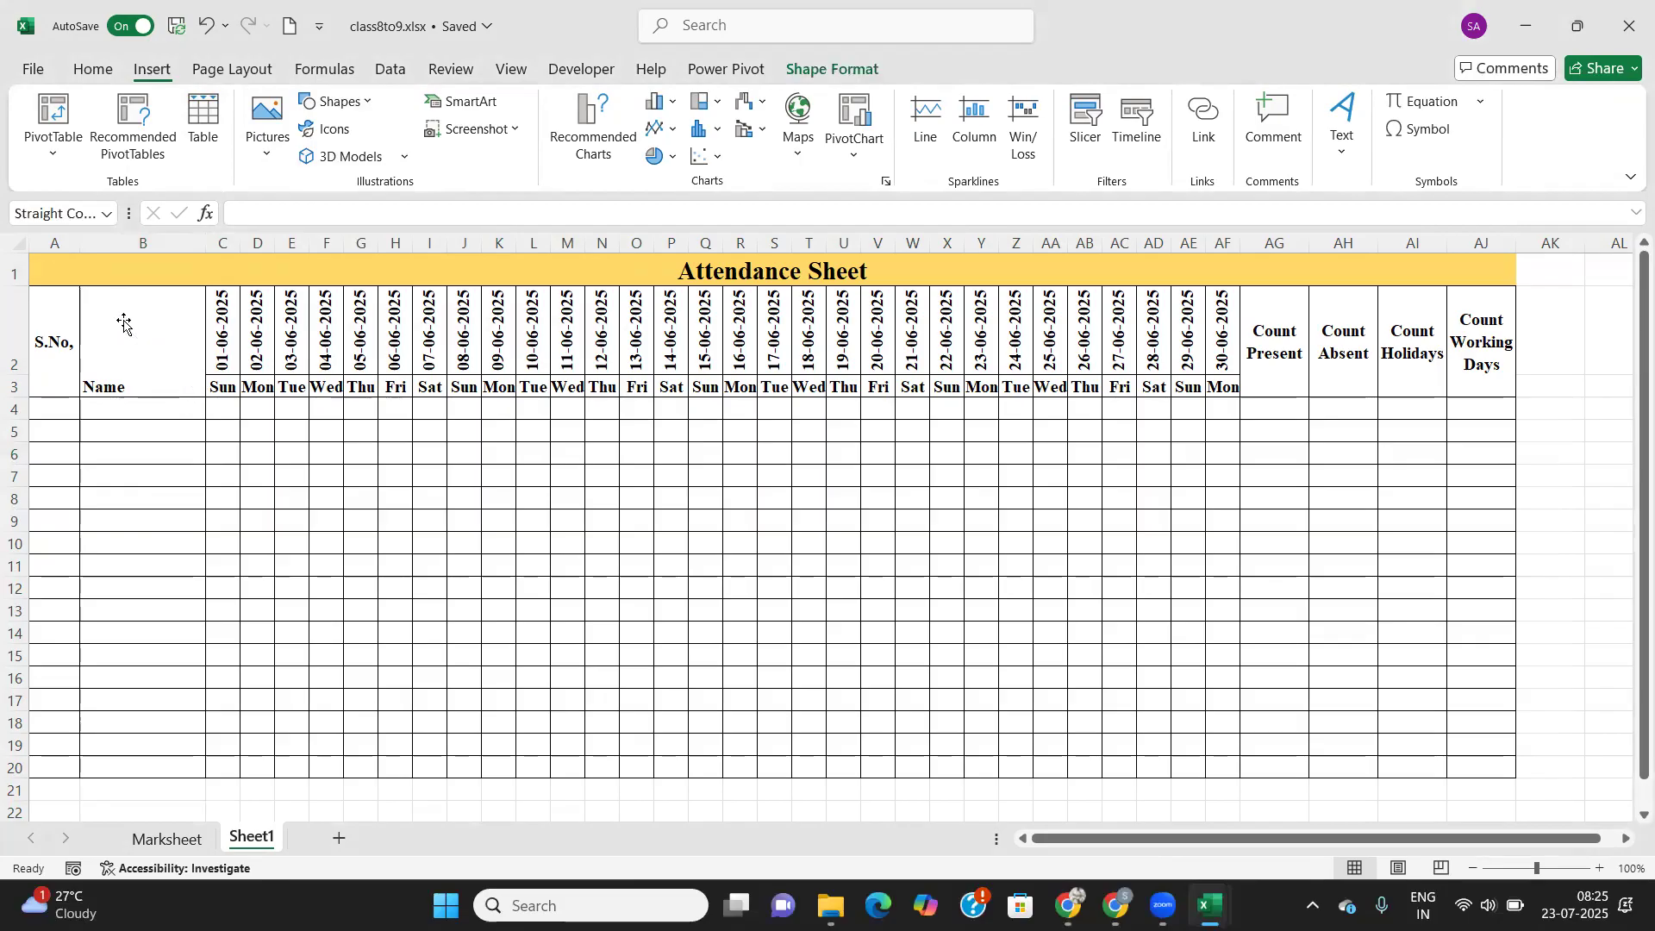
pyautogui.moveTo(79, 285); pyautogui.dragTo(81, 284)
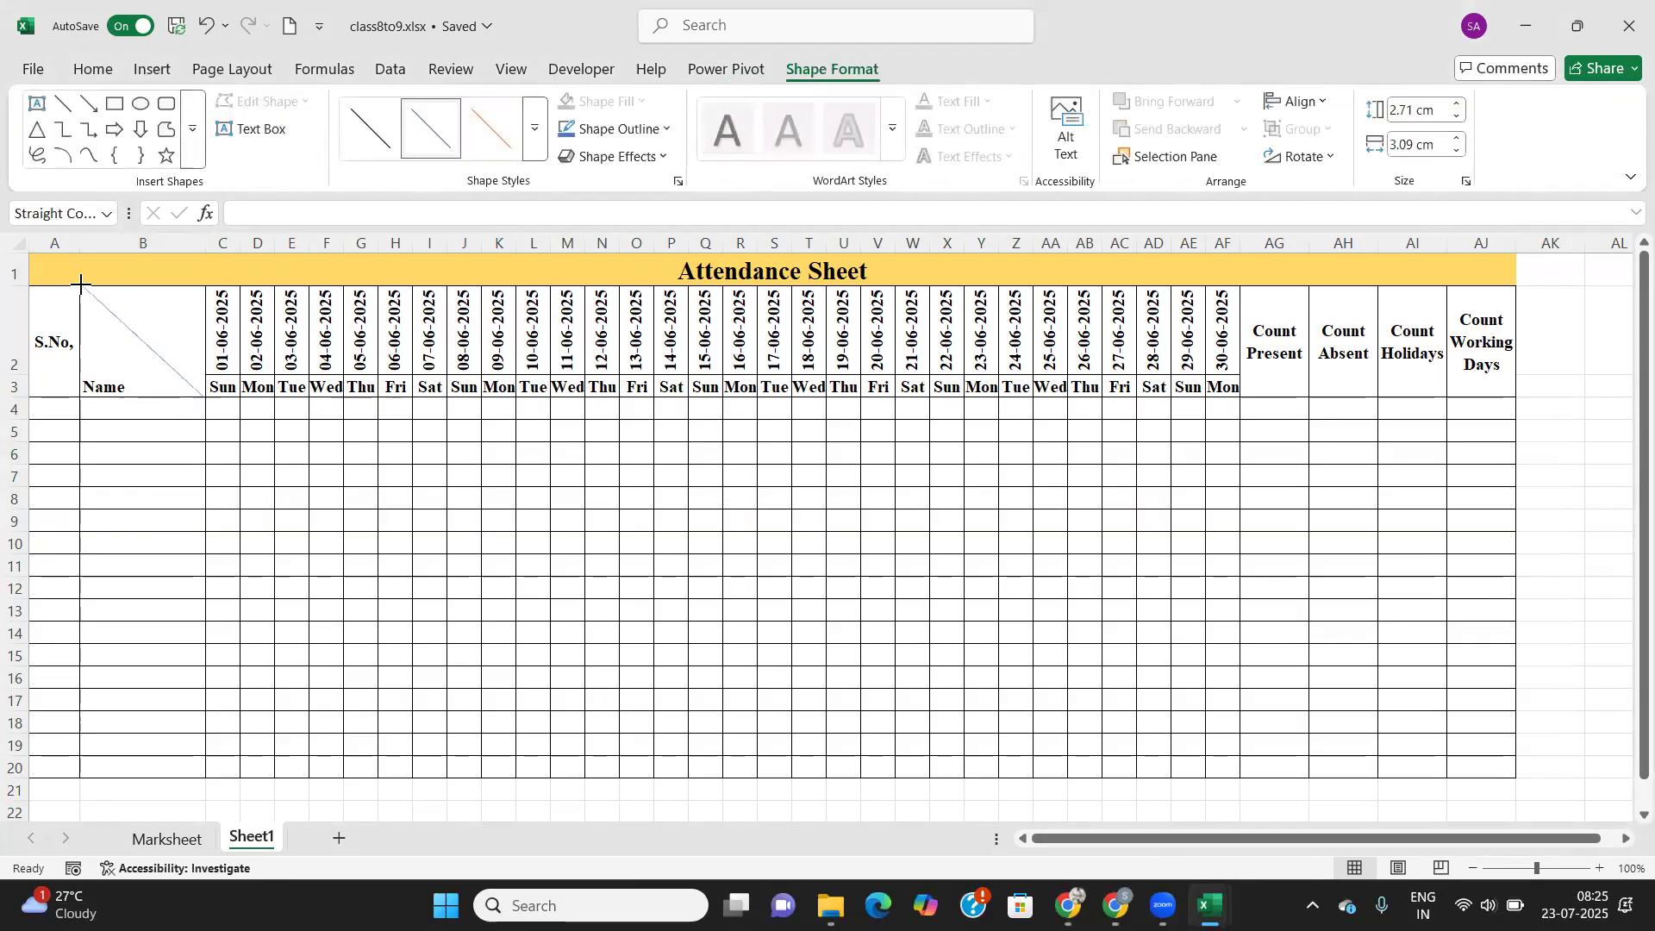
# Apply the thin black line style to the diagonal line in the Name cell.
pyautogui.click(370, 129)
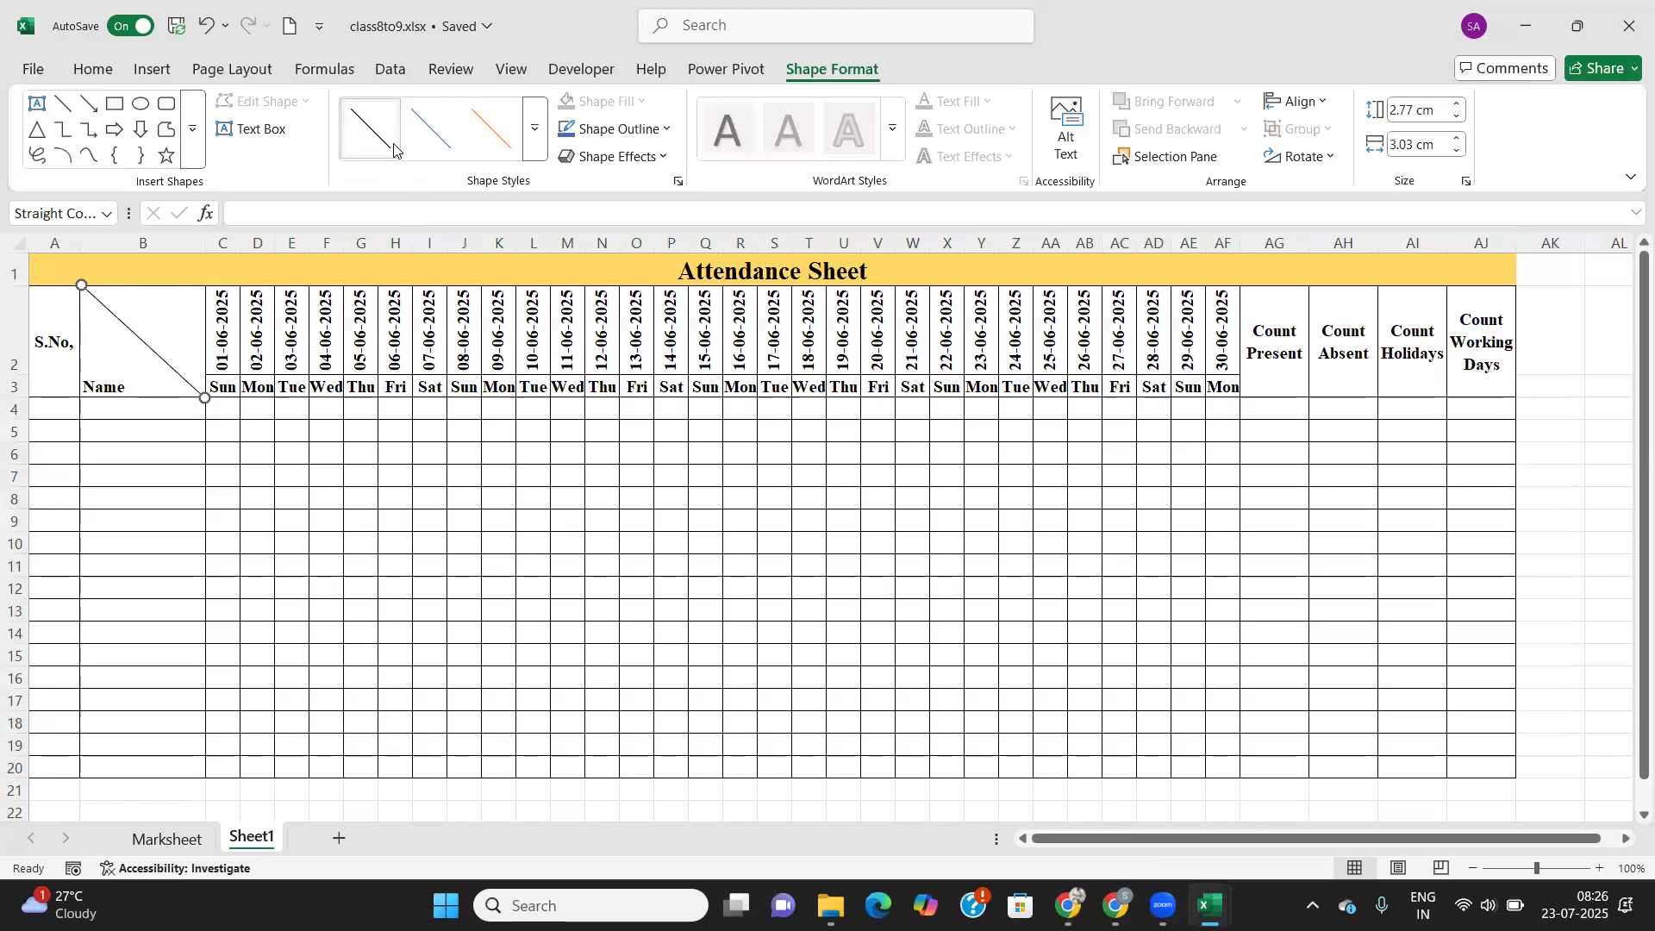
pyautogui.click(163, 478)
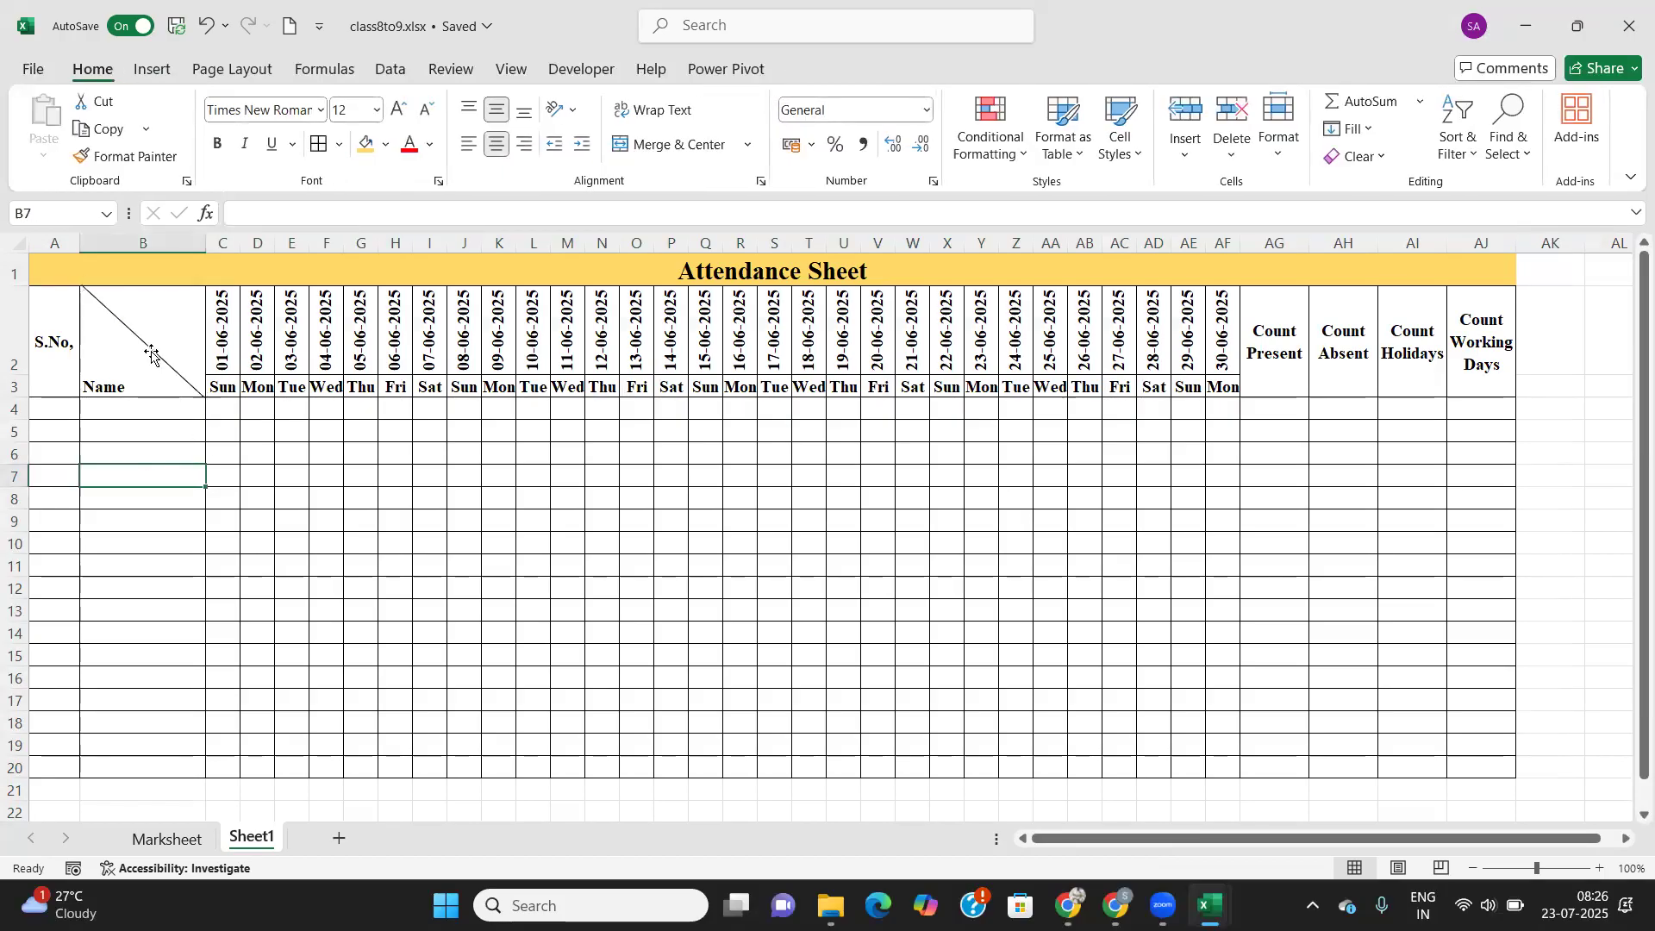
pyautogui.click(150, 353)
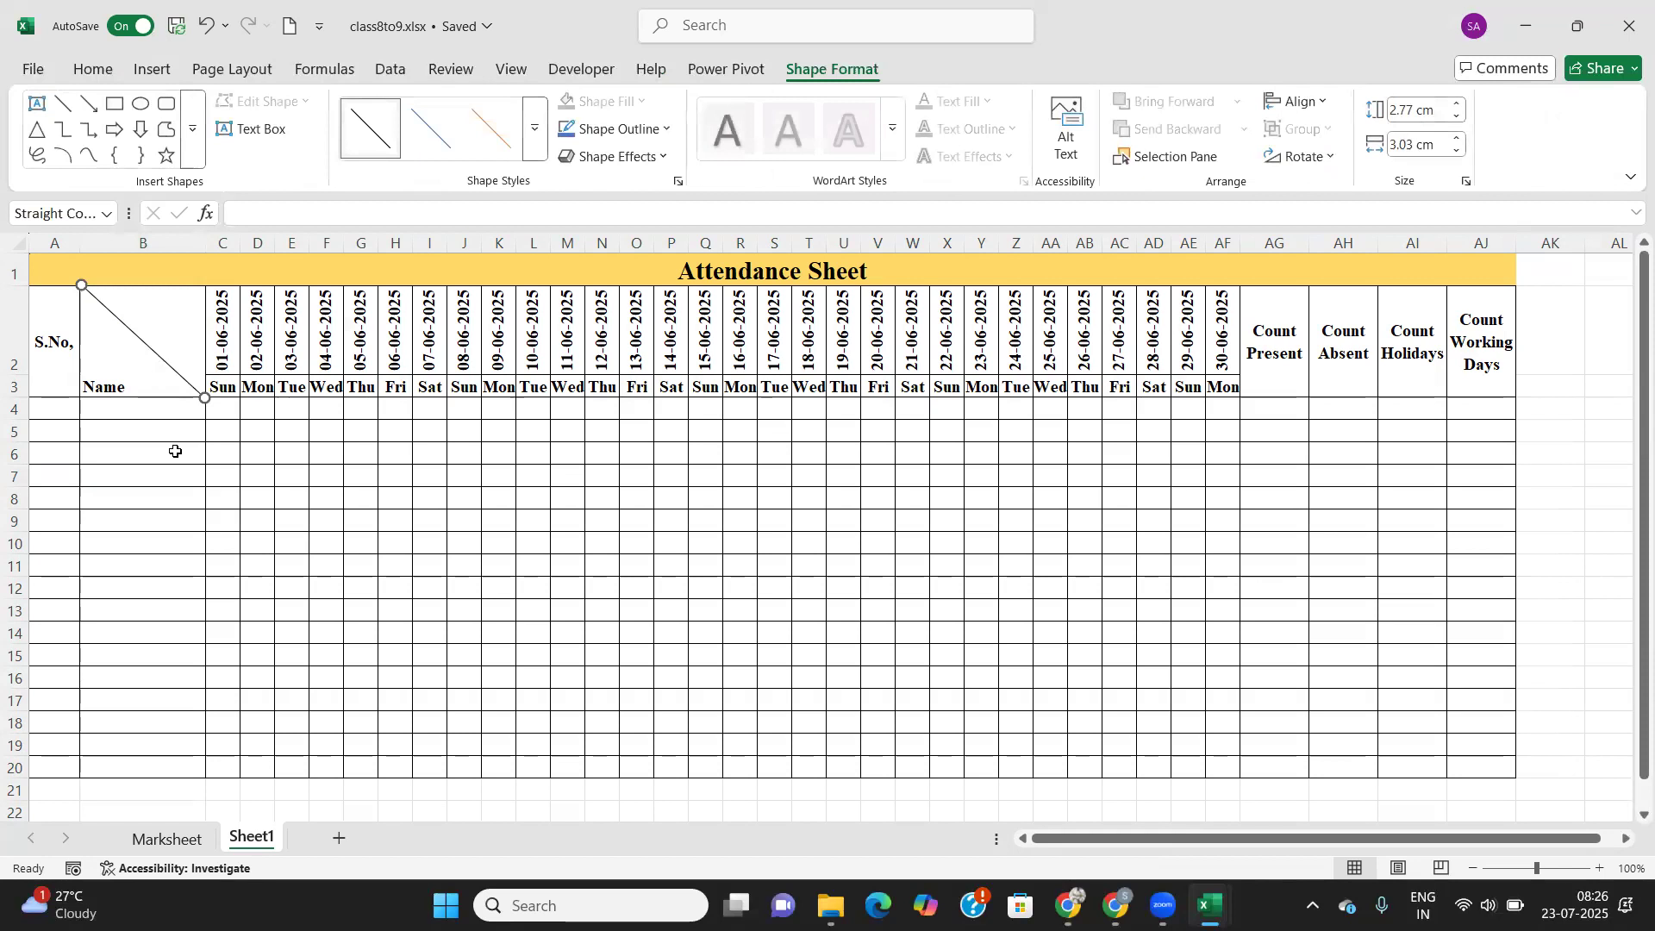
# Remove the diagonal line from the Name cell and redraw it corner to corner, about 2.71 cm high and 3.07 cm wide.
pyautogui.press('Escape')
pyautogui.click(120, 412)
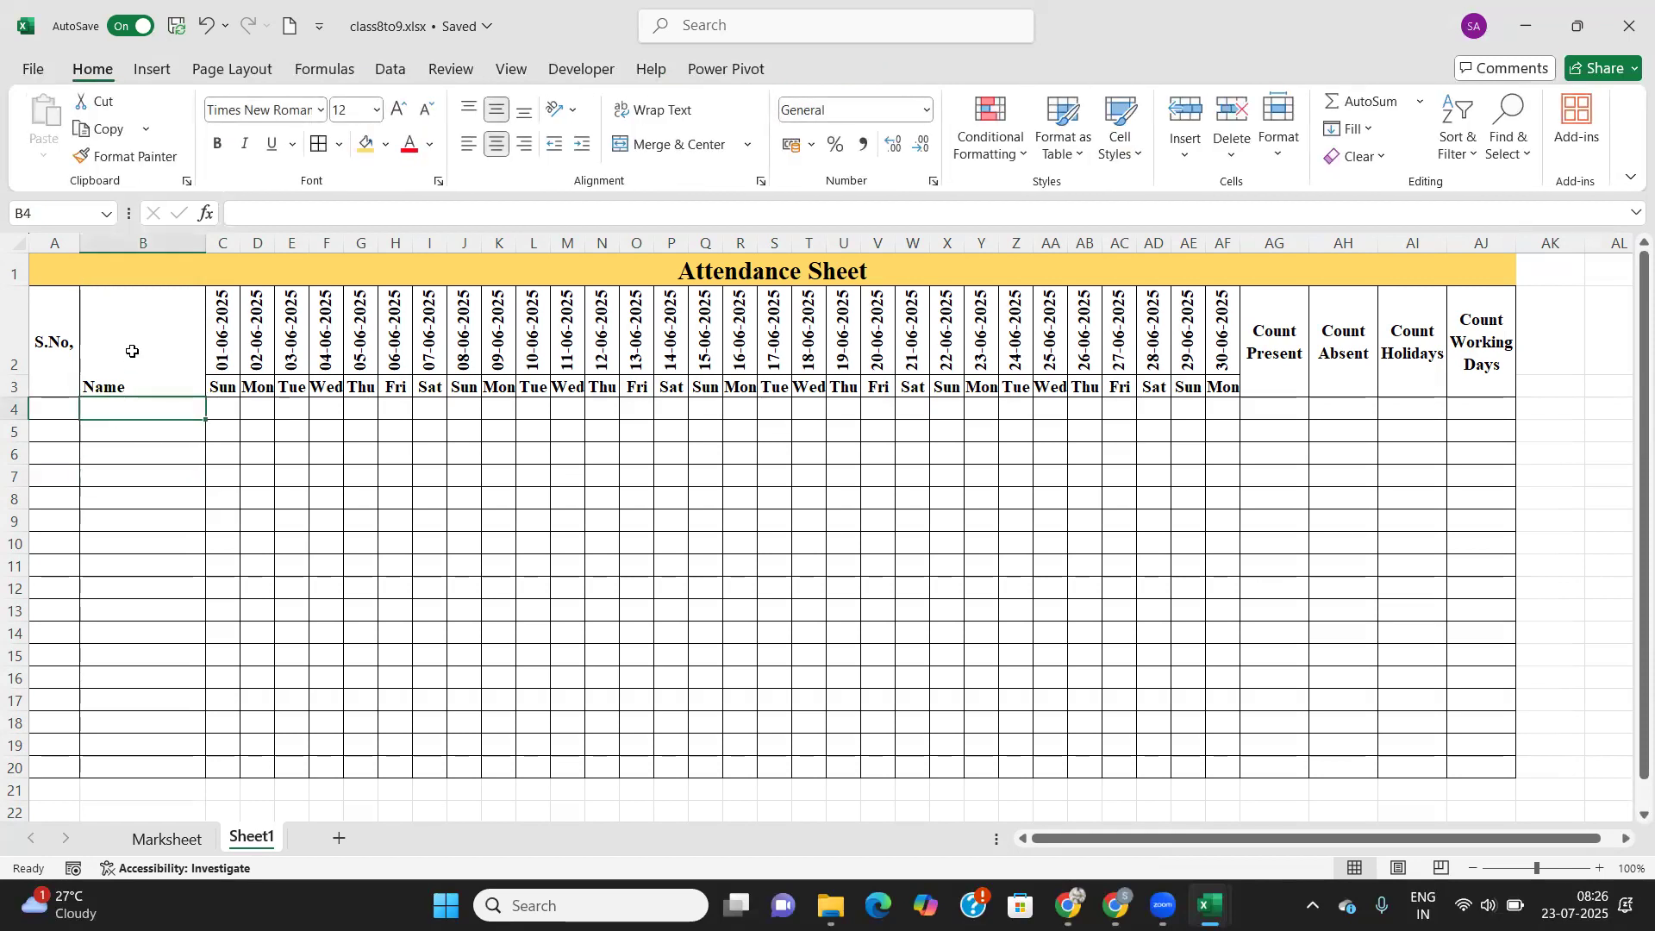
pyautogui.click(151, 69)
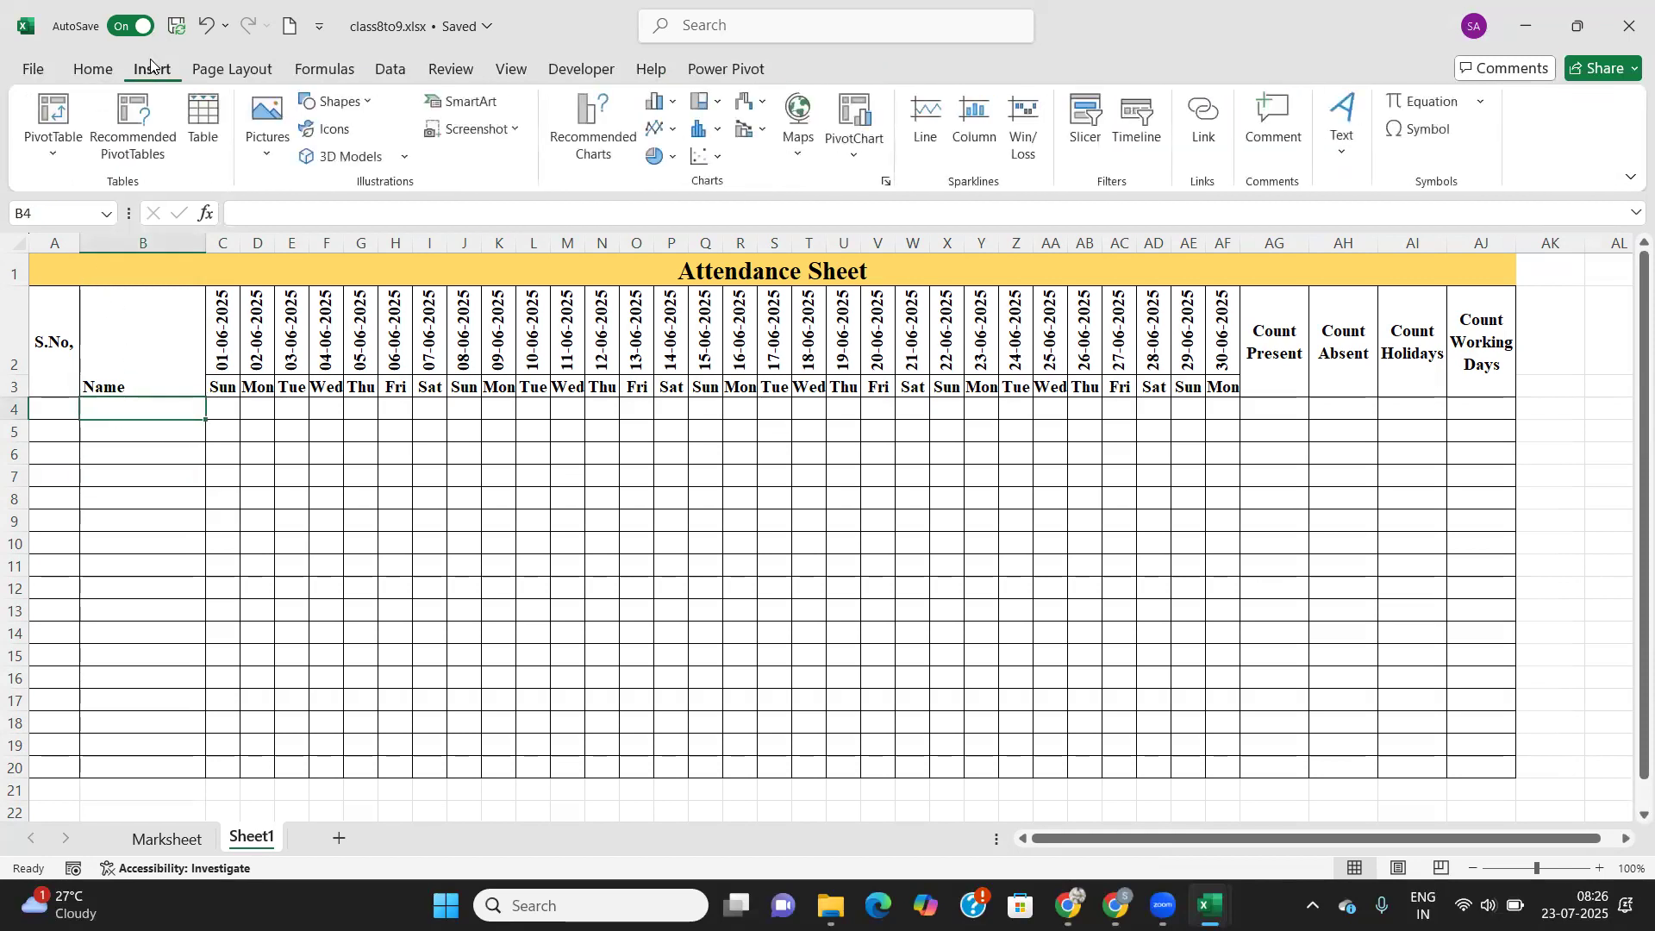
pyautogui.click(356, 105)
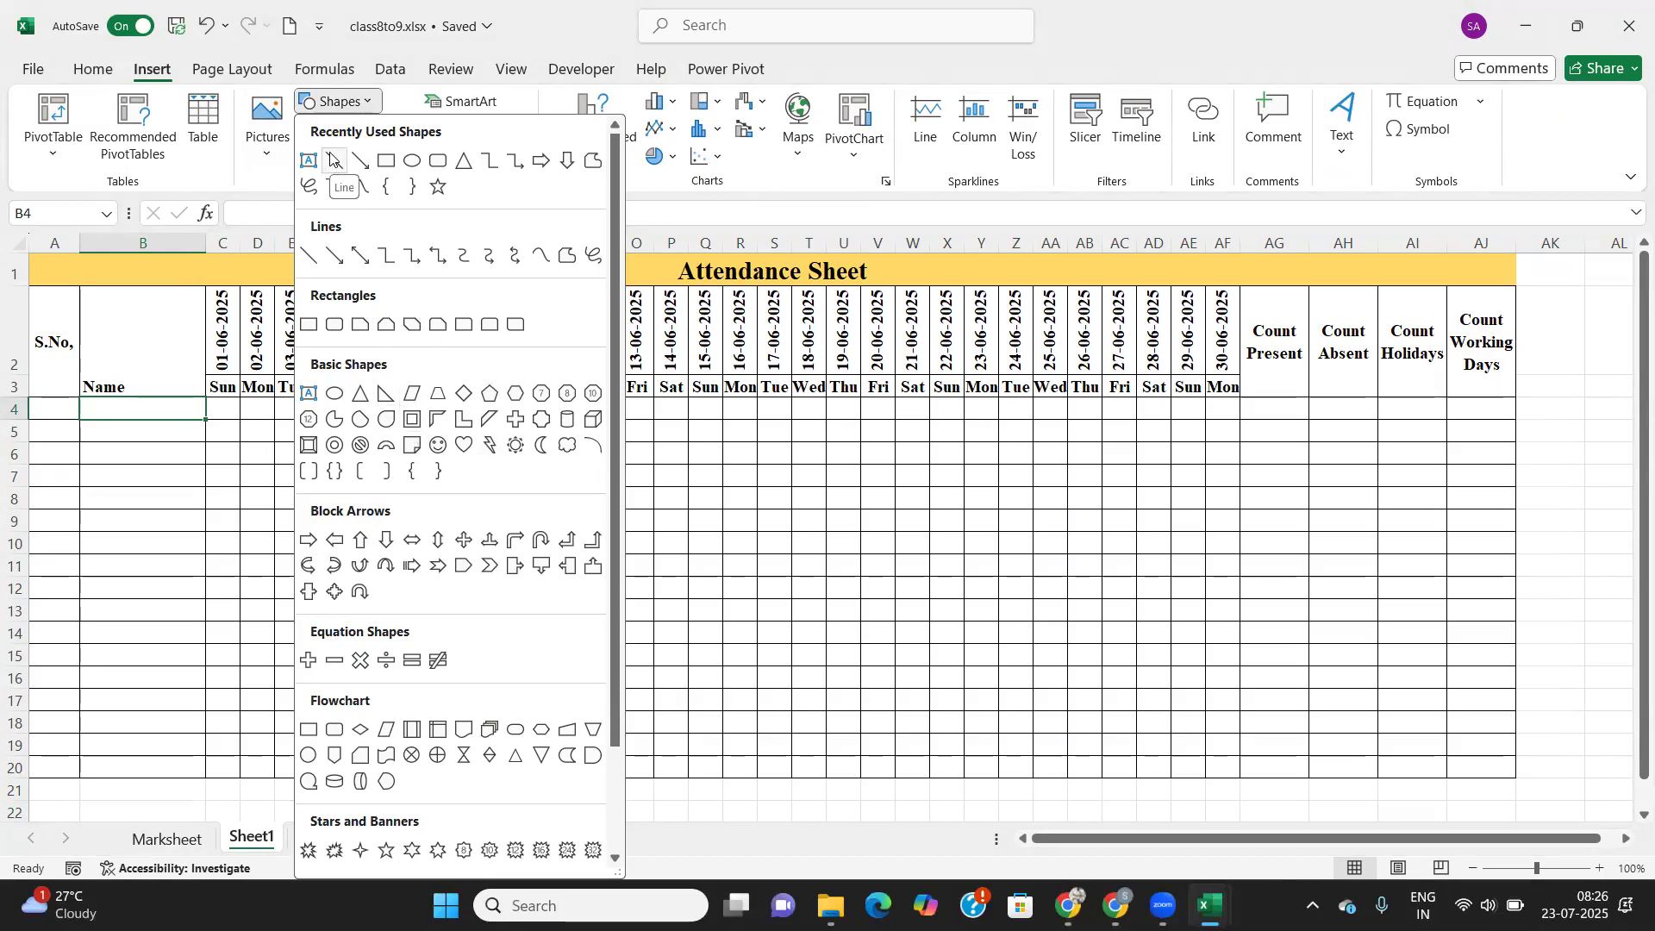
pyautogui.click(333, 160)
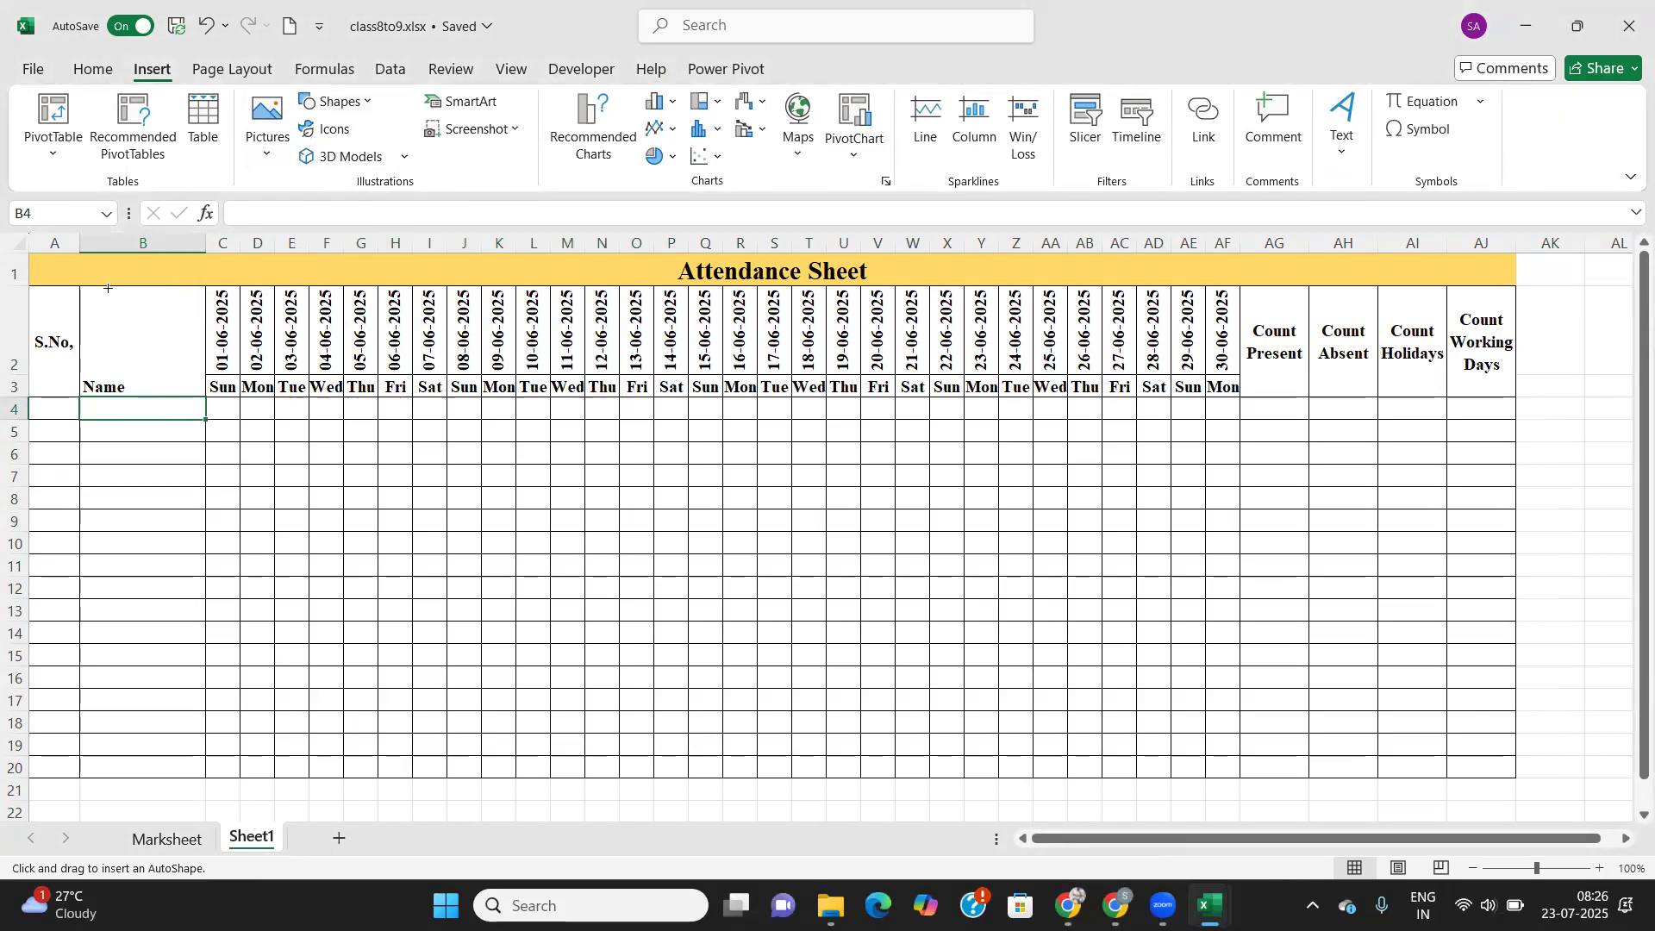
pyautogui.moveTo(81, 286); pyautogui.dragTo(205, 397)
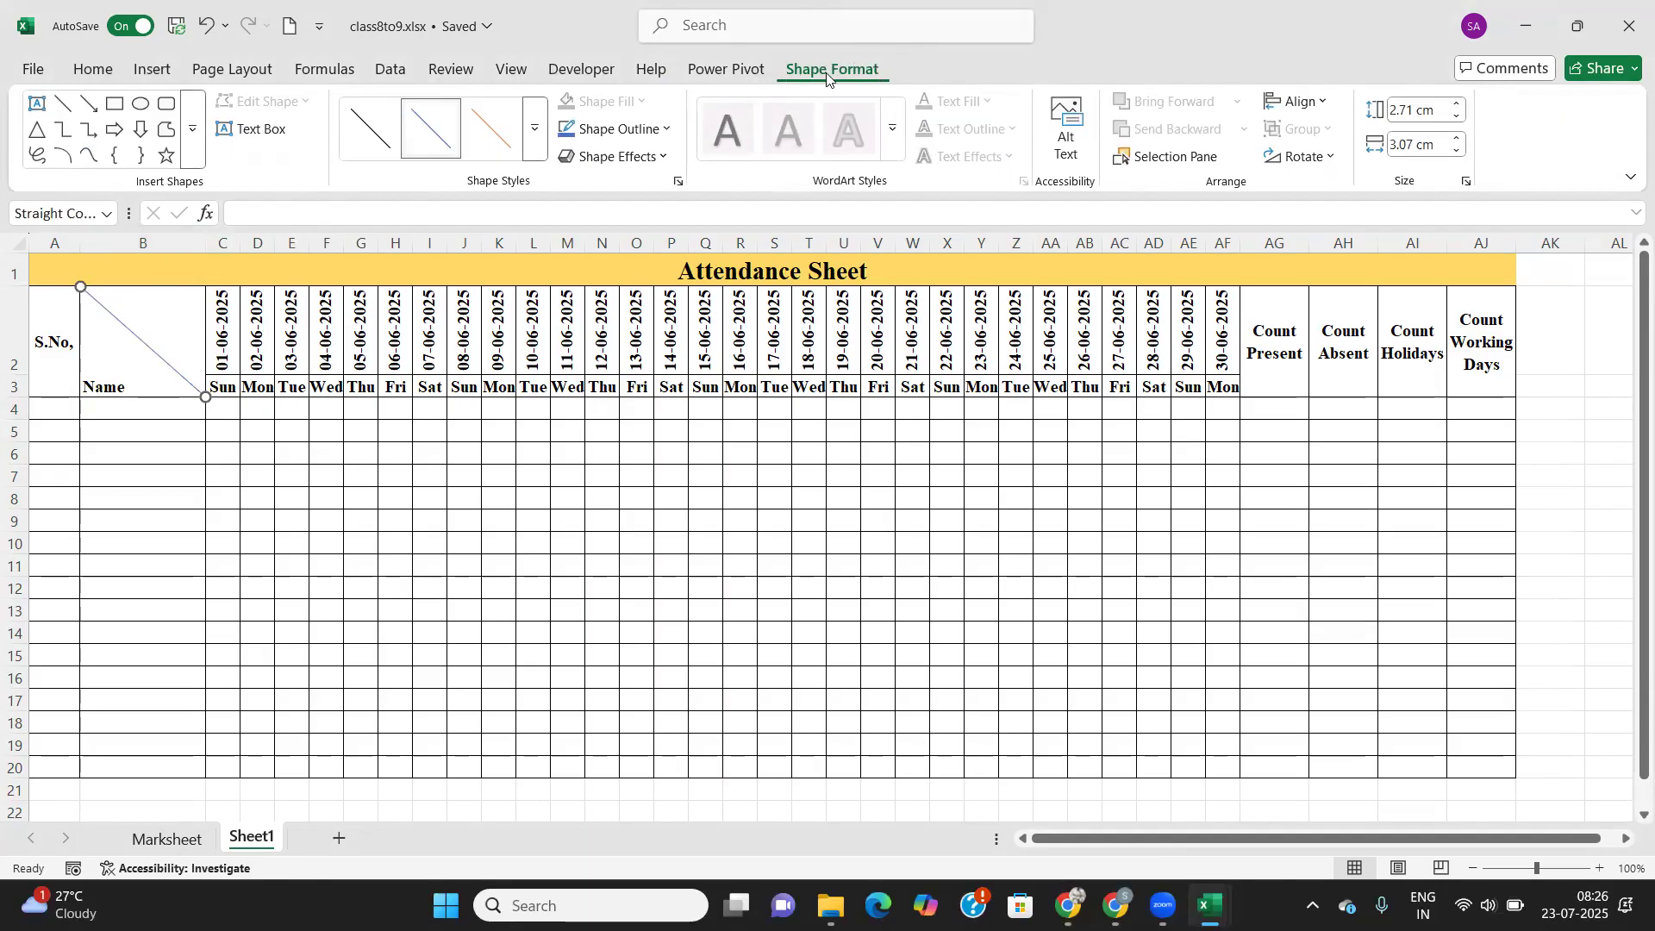
# Apply the thin black theme line style to the redrawn diagonal line in the Name cell.
pyautogui.click(535, 128)
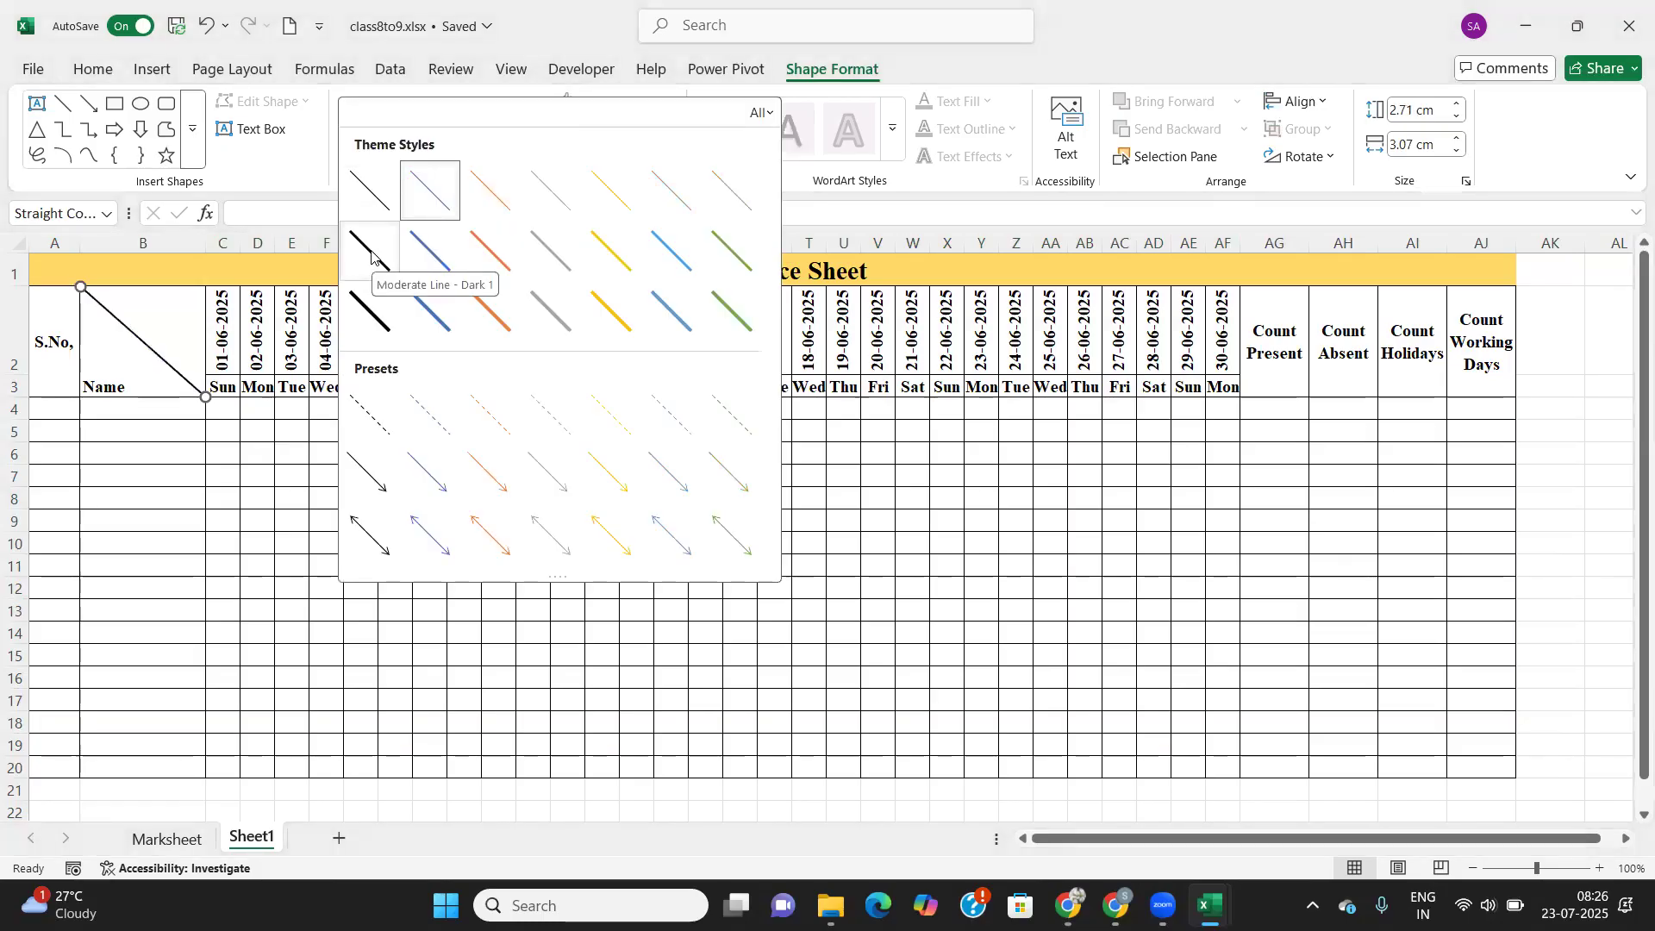
pyautogui.click(369, 191)
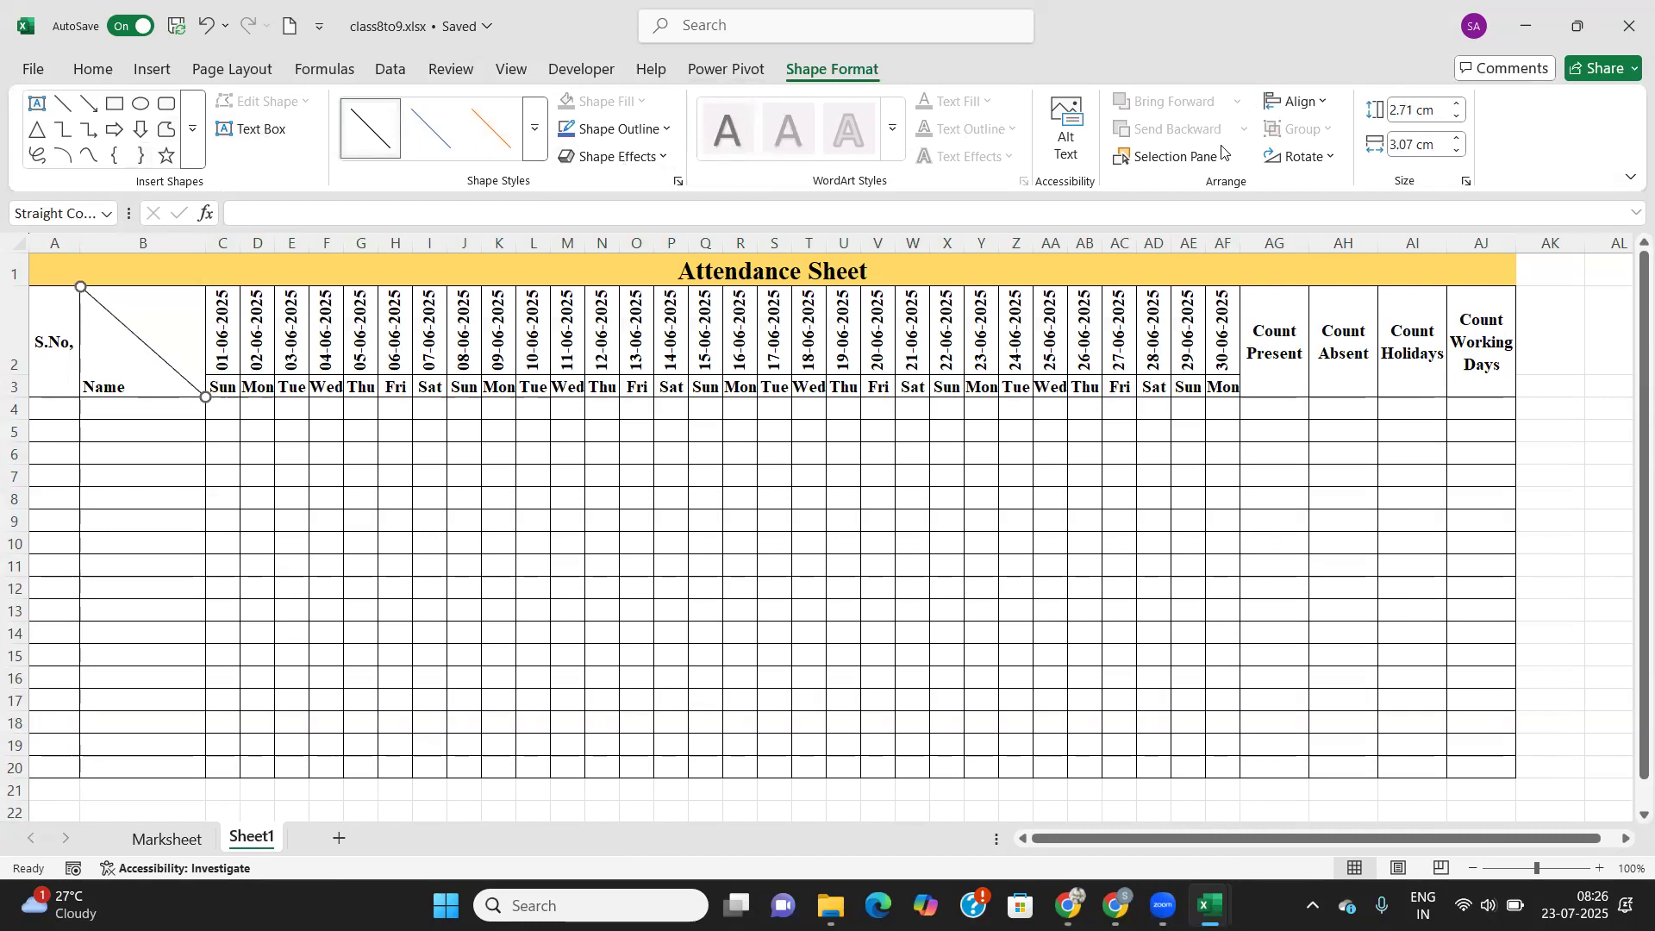
pyautogui.click(143, 420)
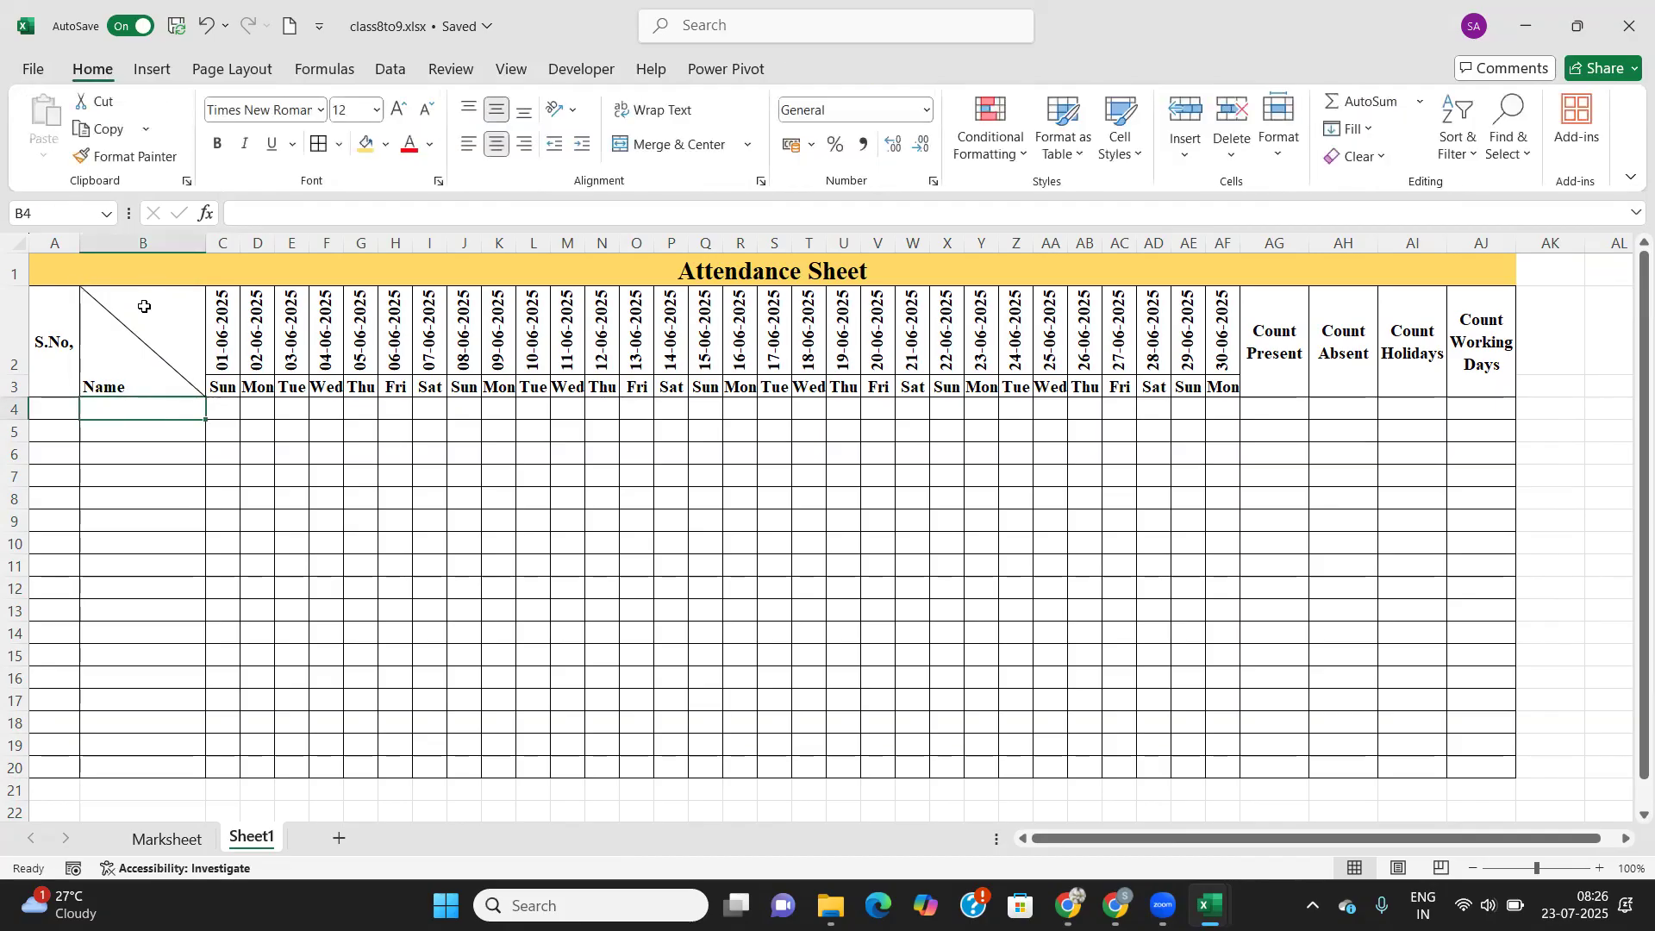
# Insert a small text box in the upper-right half of the split Name cell, with its font set to Times New Roman, size 12.
pyautogui.click(154, 71)
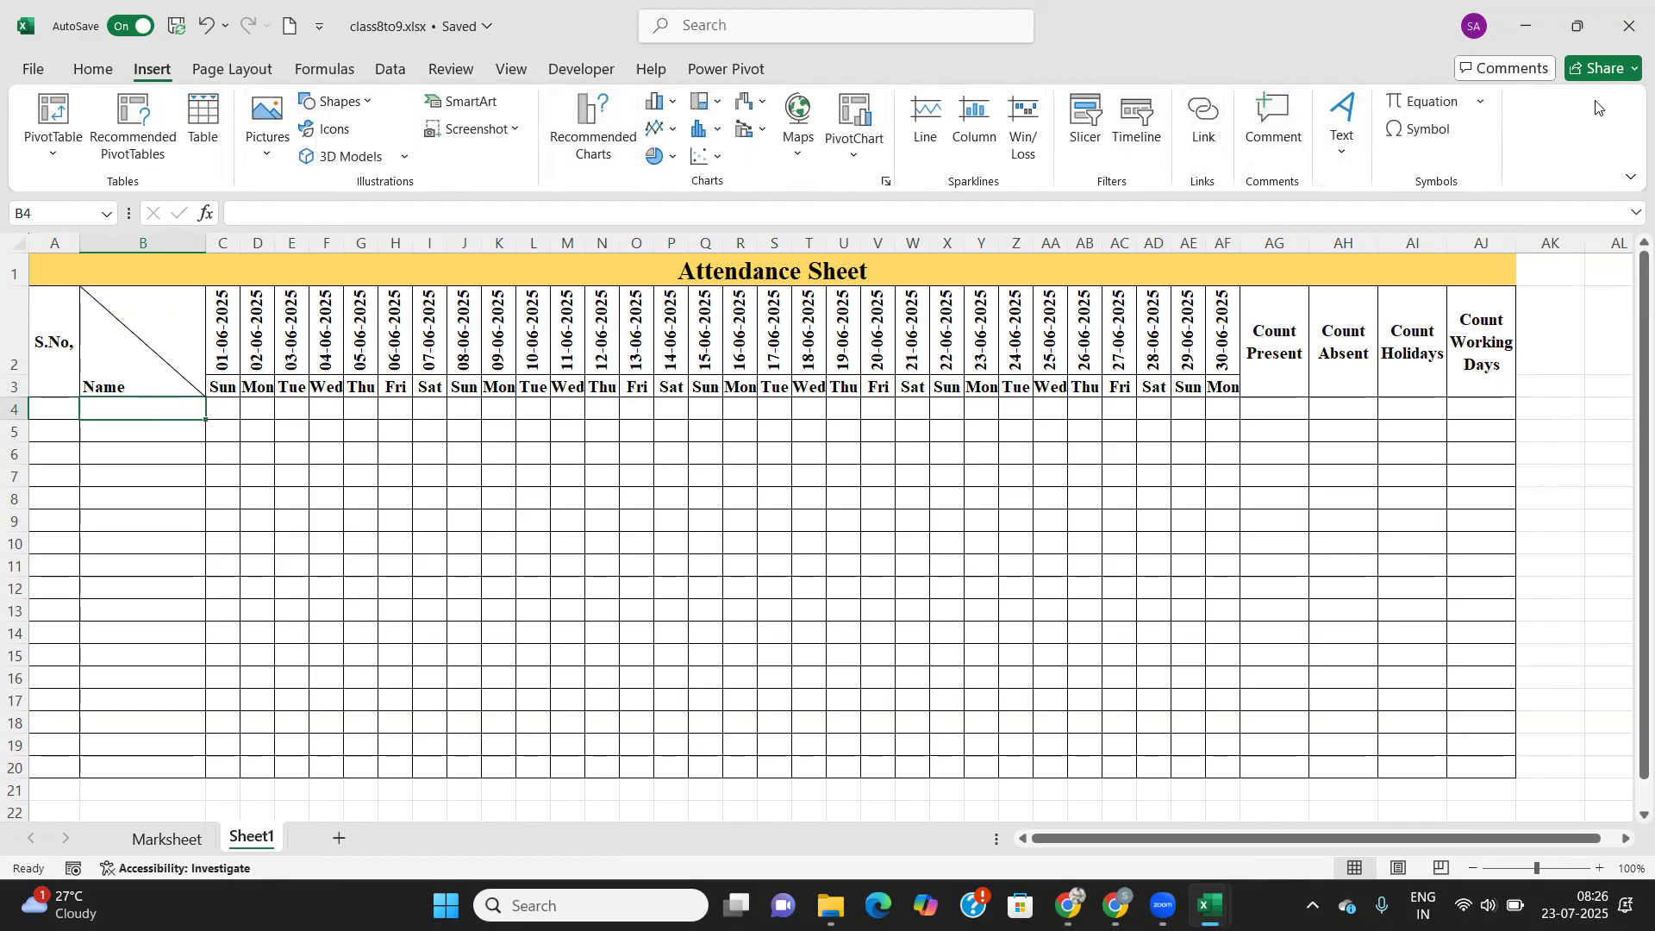
pyautogui.click(1342, 134)
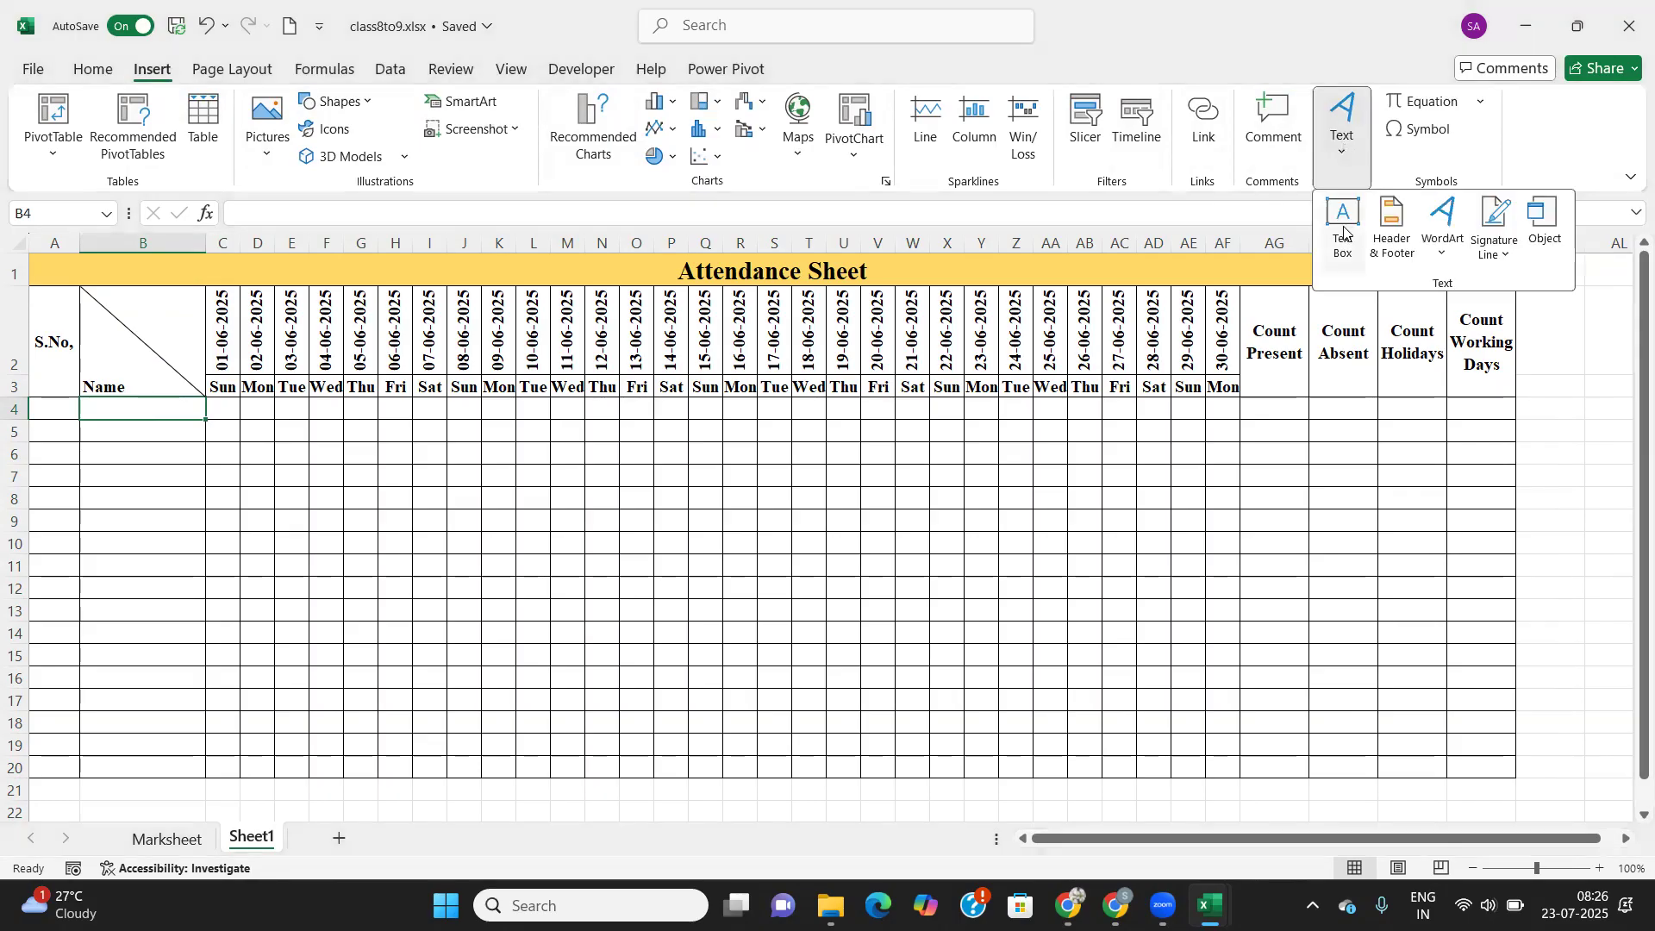
pyautogui.click(1343, 226)
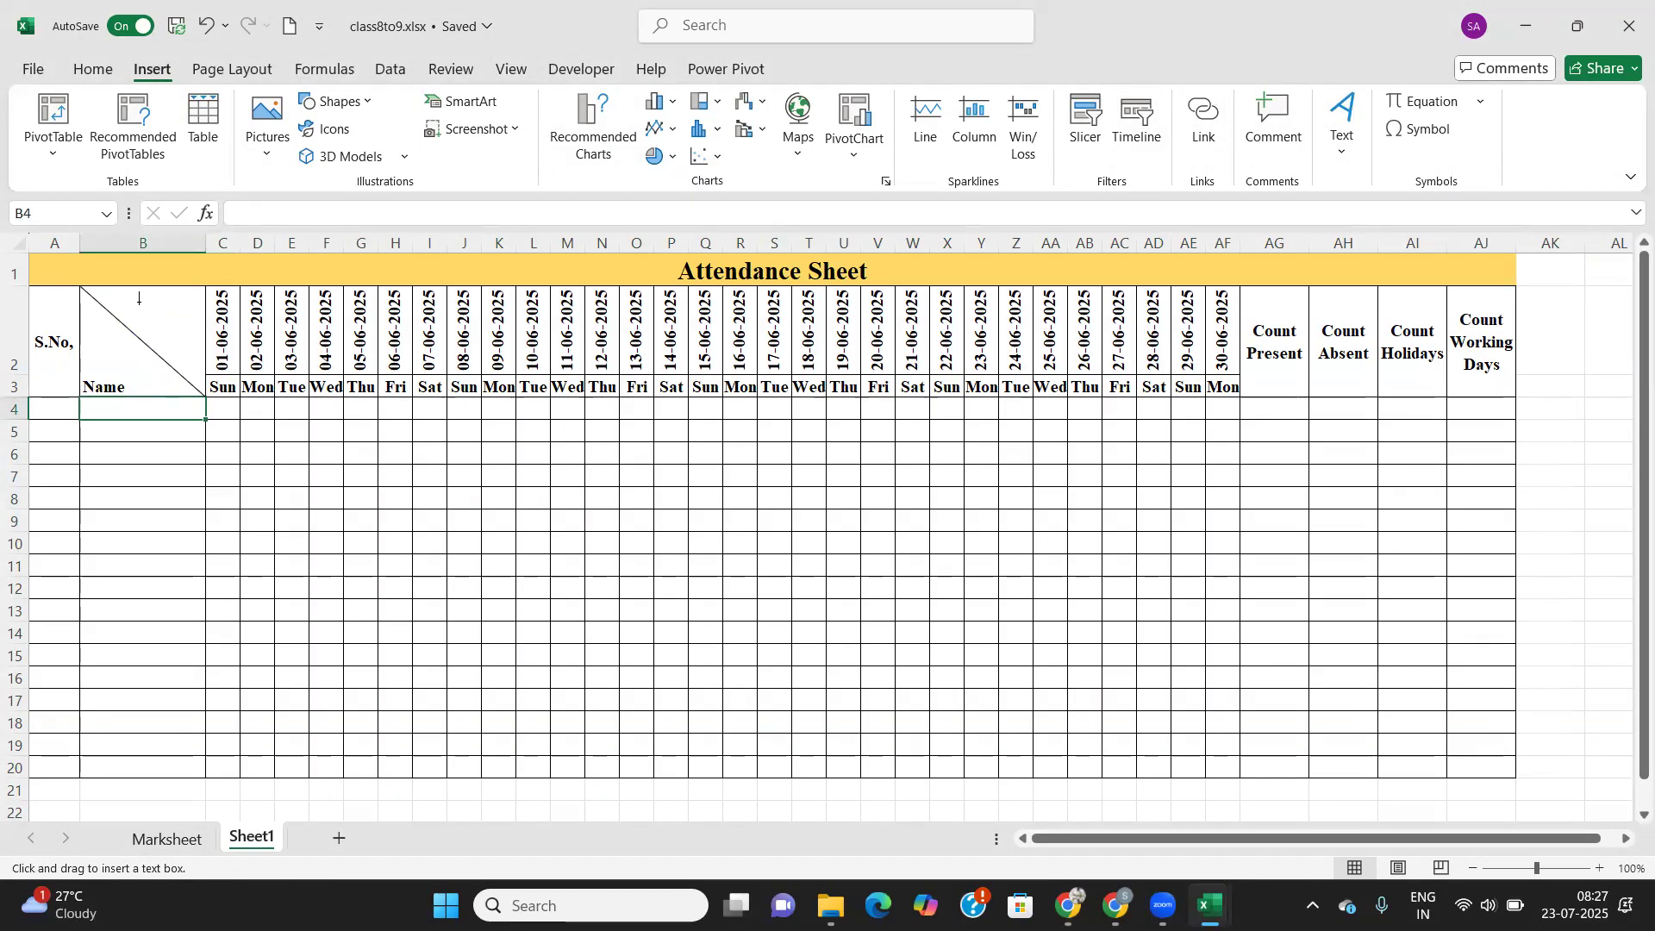
pyautogui.moveTo(143, 299); pyautogui.dragTo(162, 333)
pyautogui.click(285, 112)
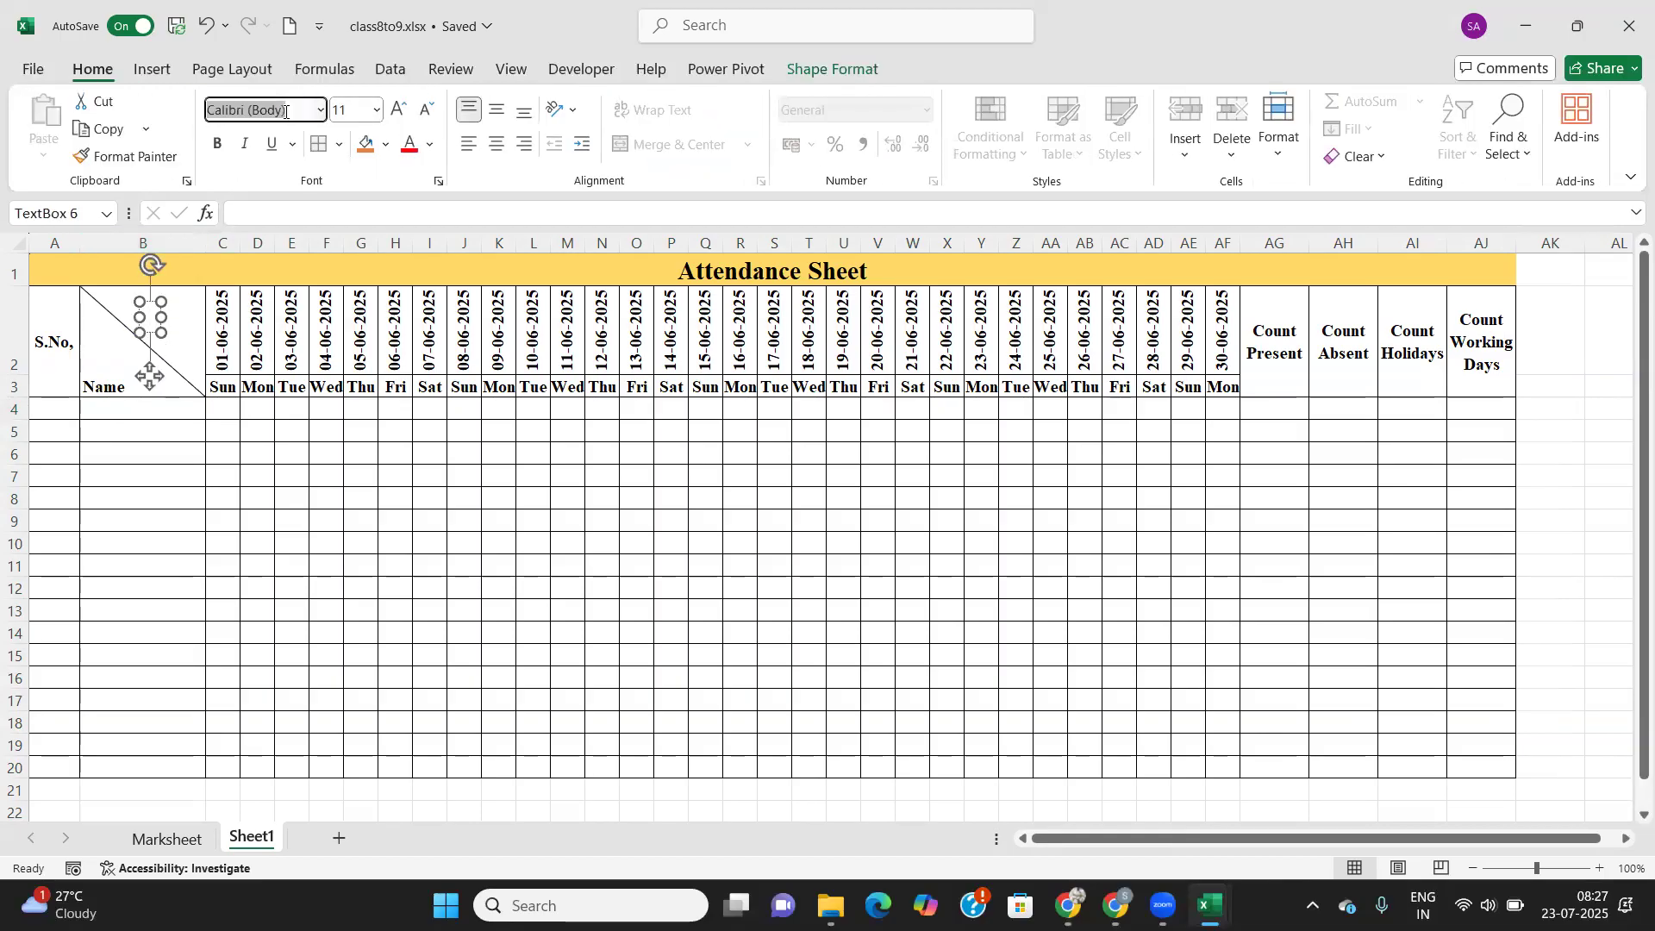
pyautogui.write('Times New Roman')
pyautogui.press('Tab')
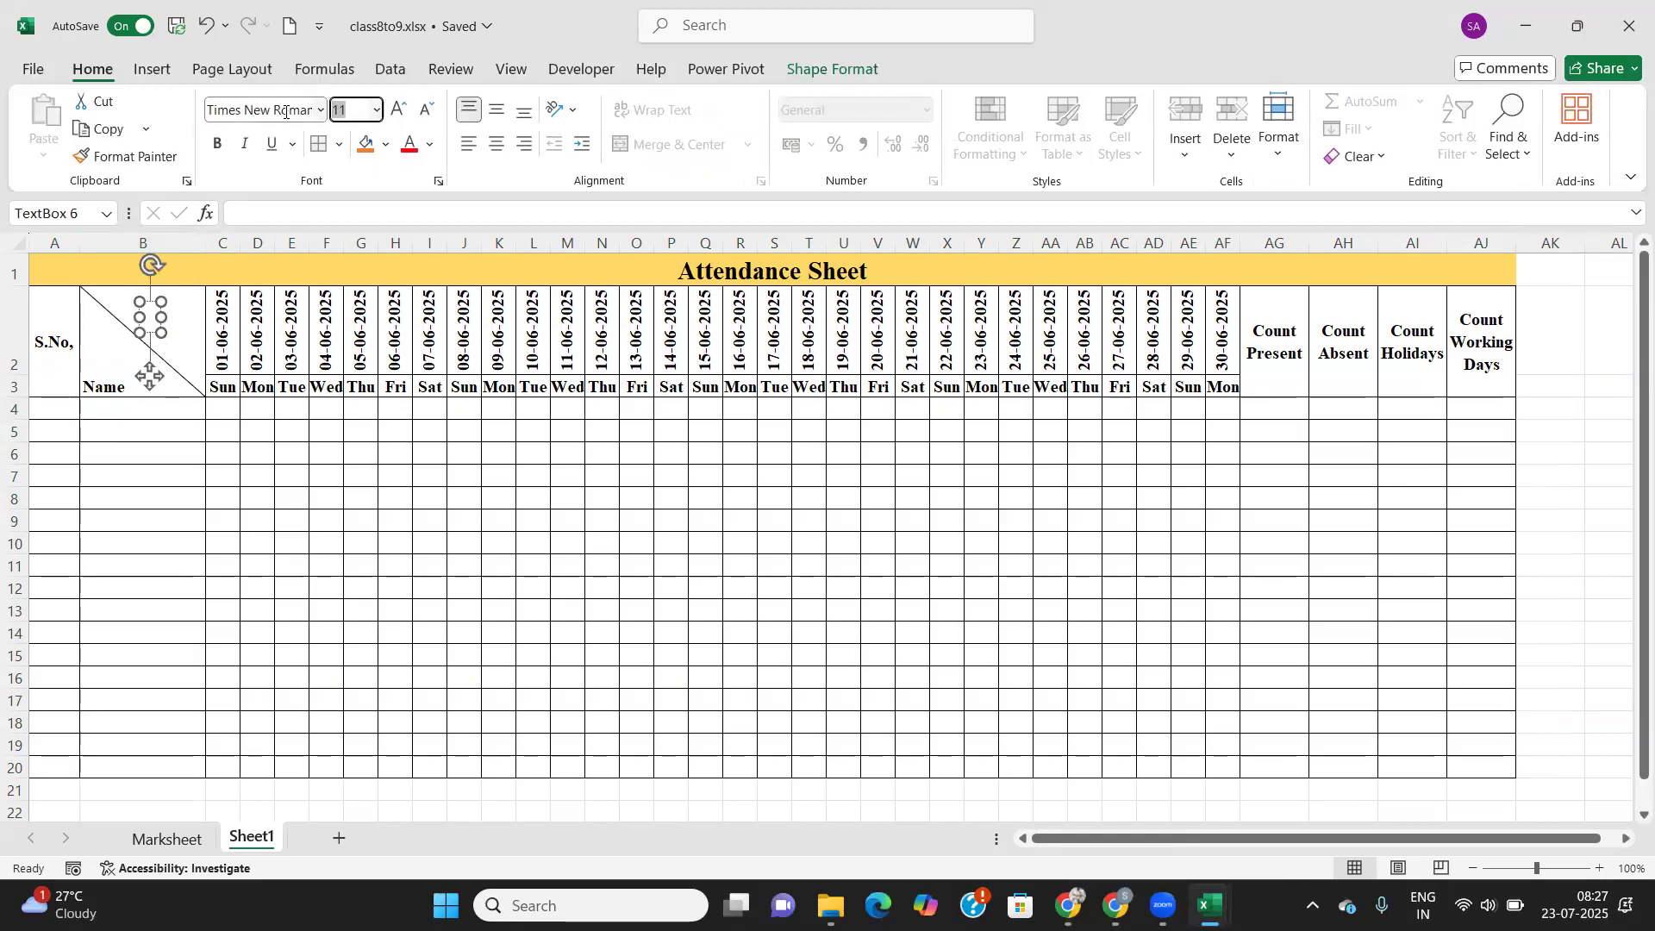
pyautogui.write('12')
pyautogui.press('Tab')
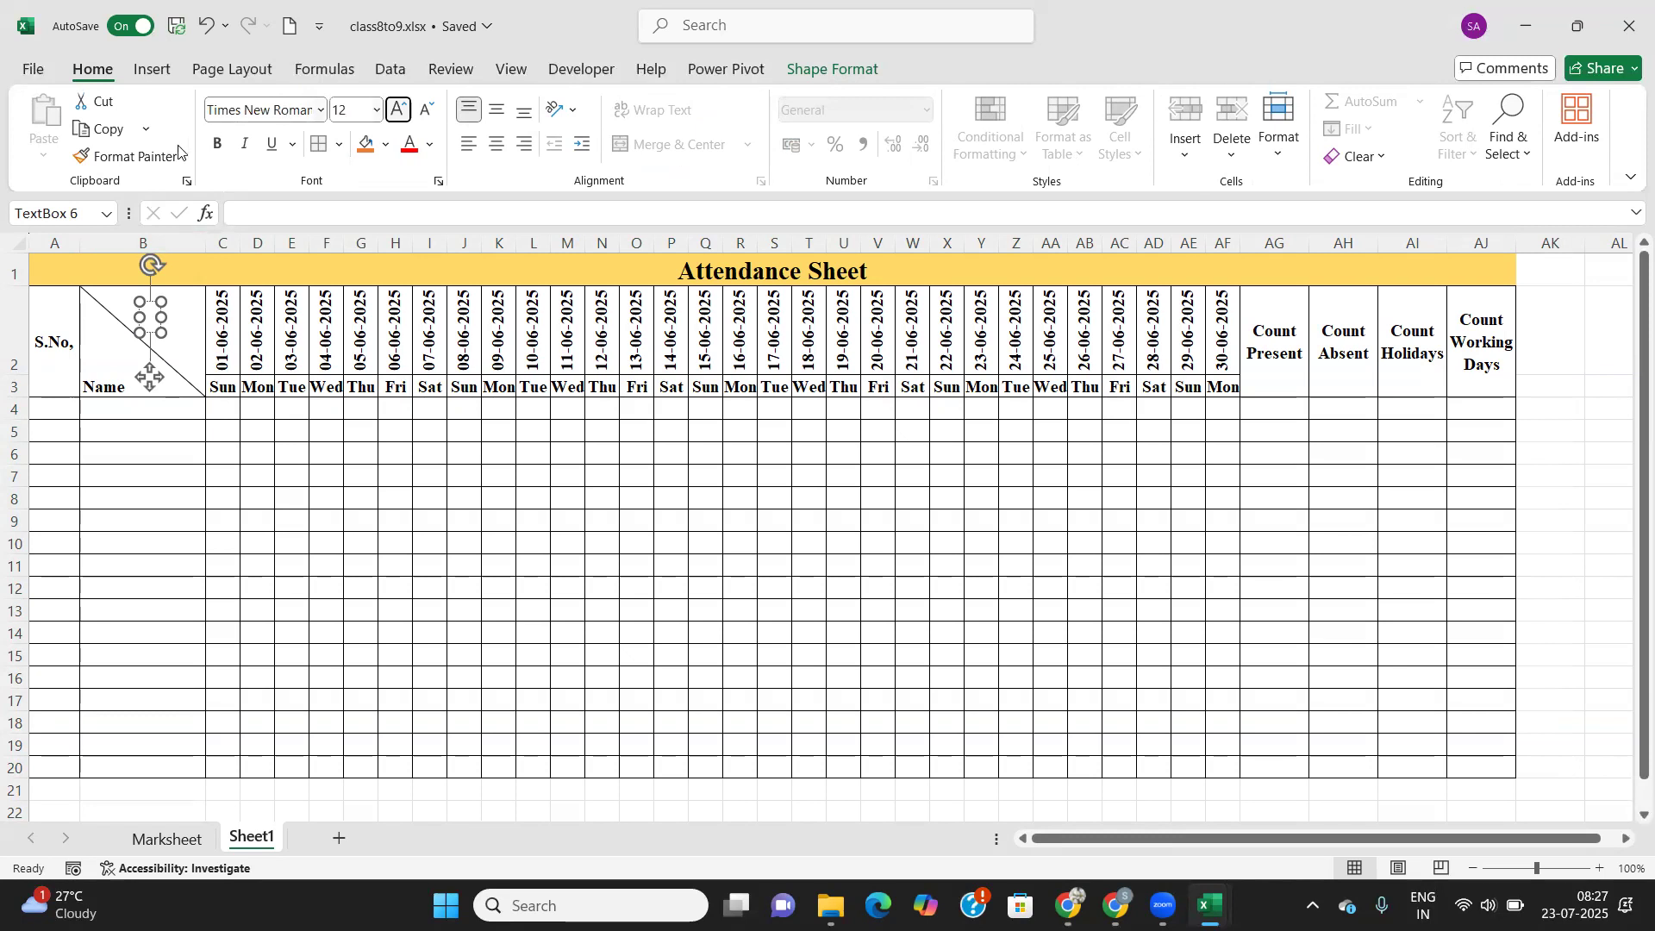
# Enter Date in the text box and move it slightly up and right within the upper half of the split cell.
pyautogui.click(153, 312)
pyautogui.write('D')
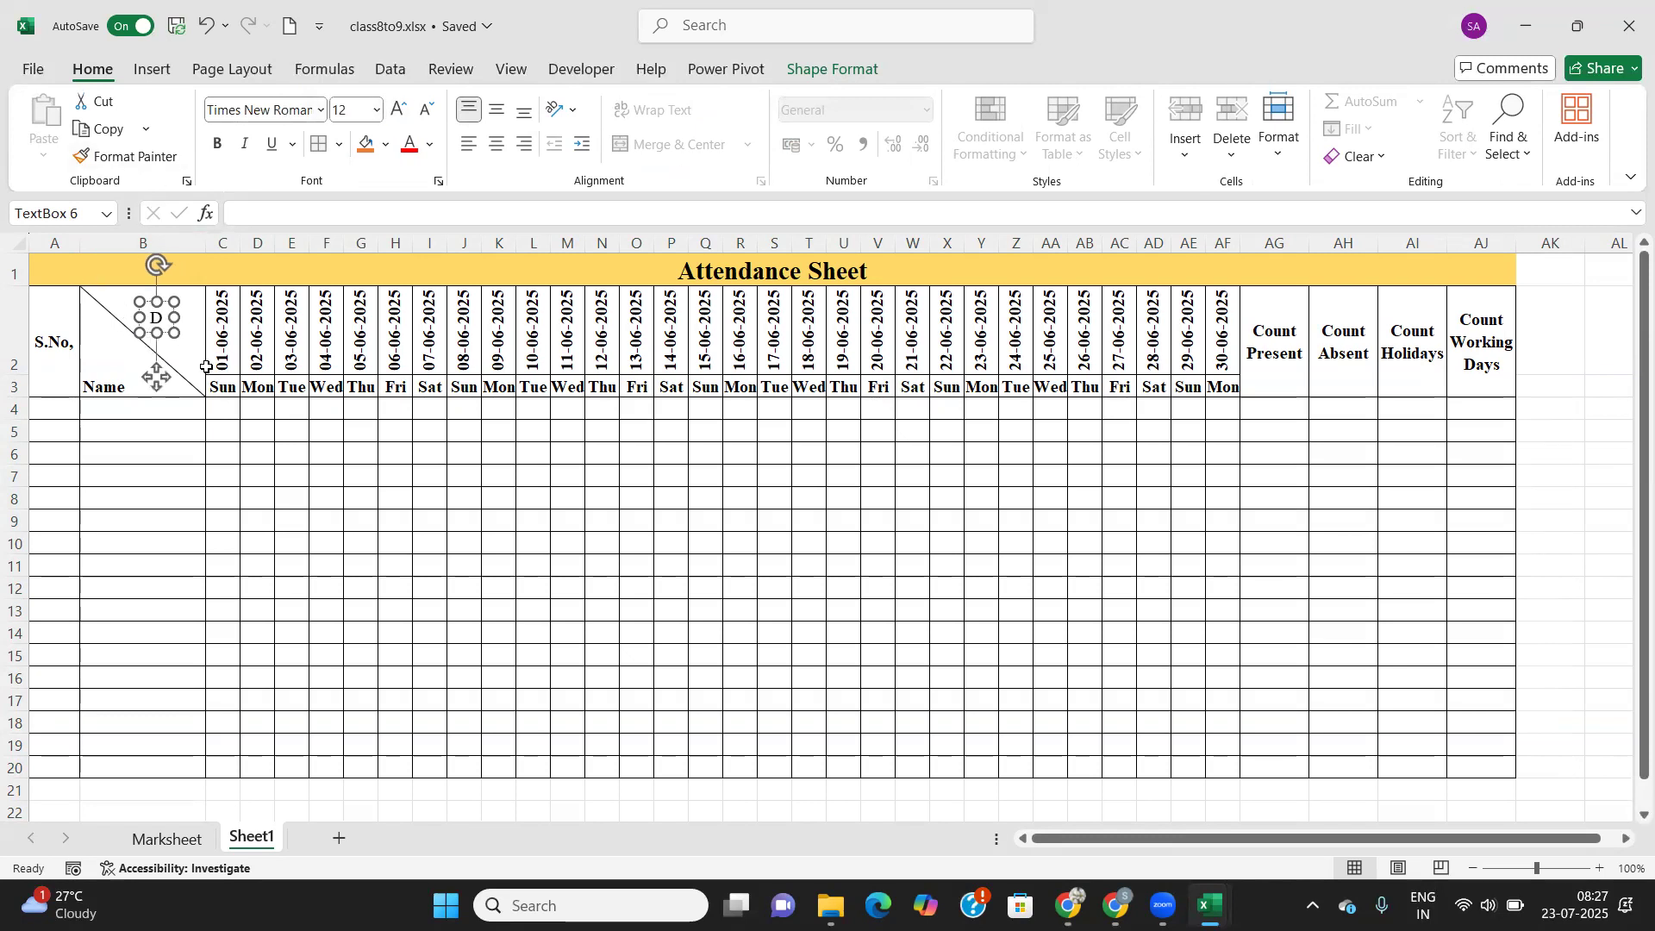
pyautogui.write('ate')
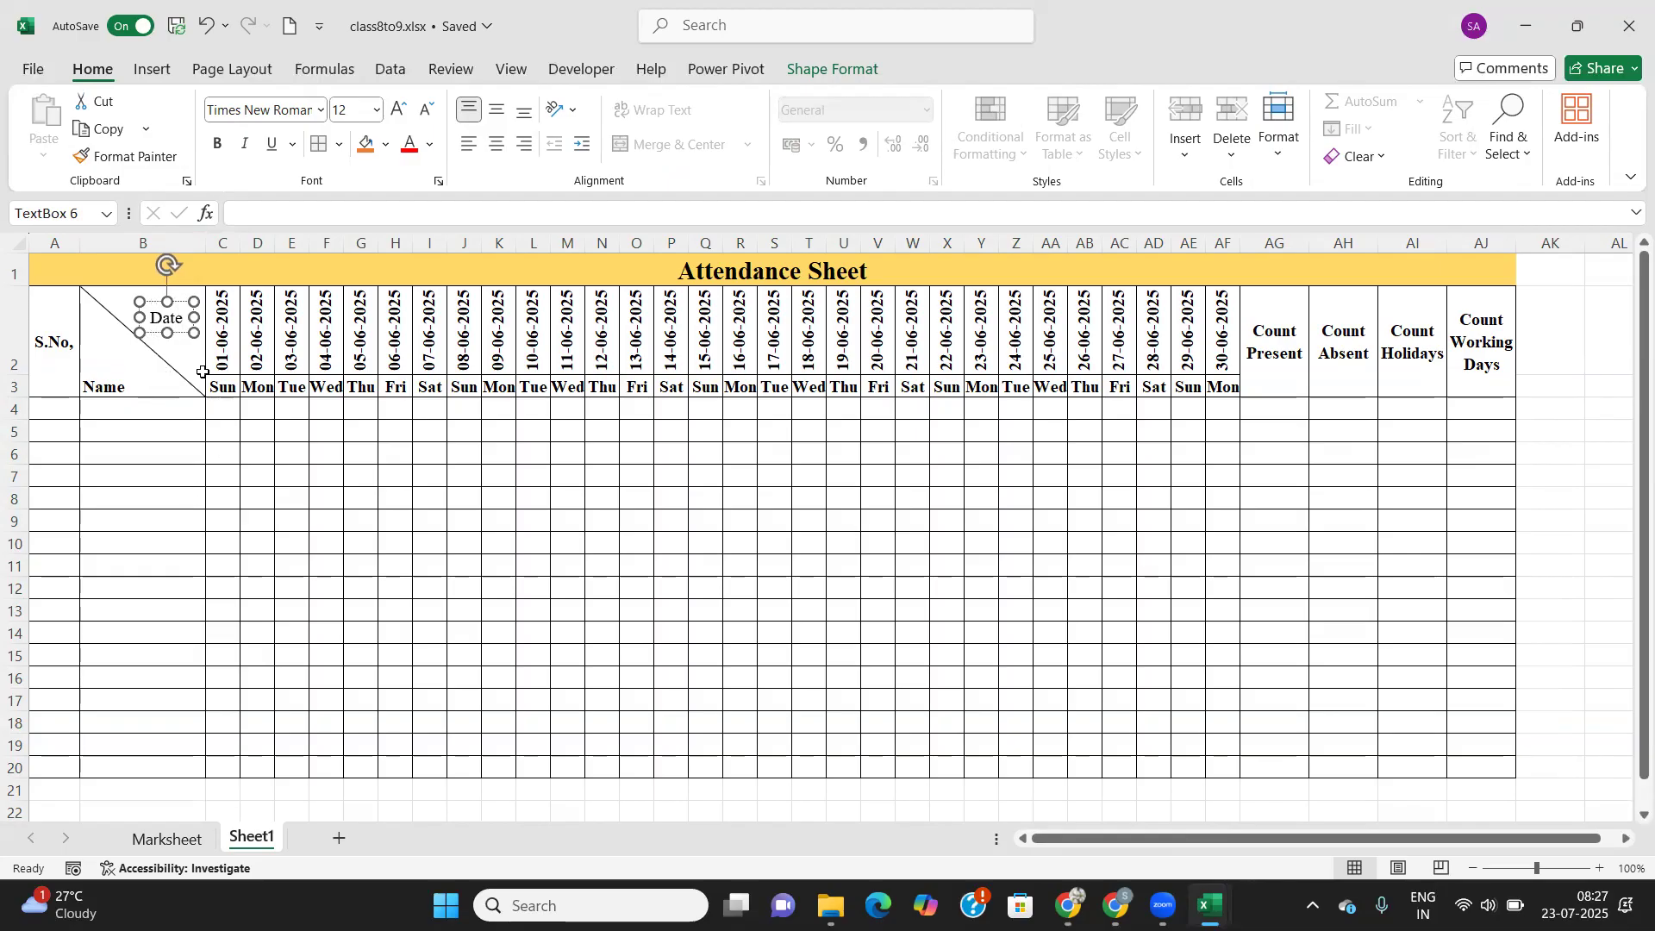
pyautogui.moveTo(177, 299); pyautogui.dragTo(179, 295)
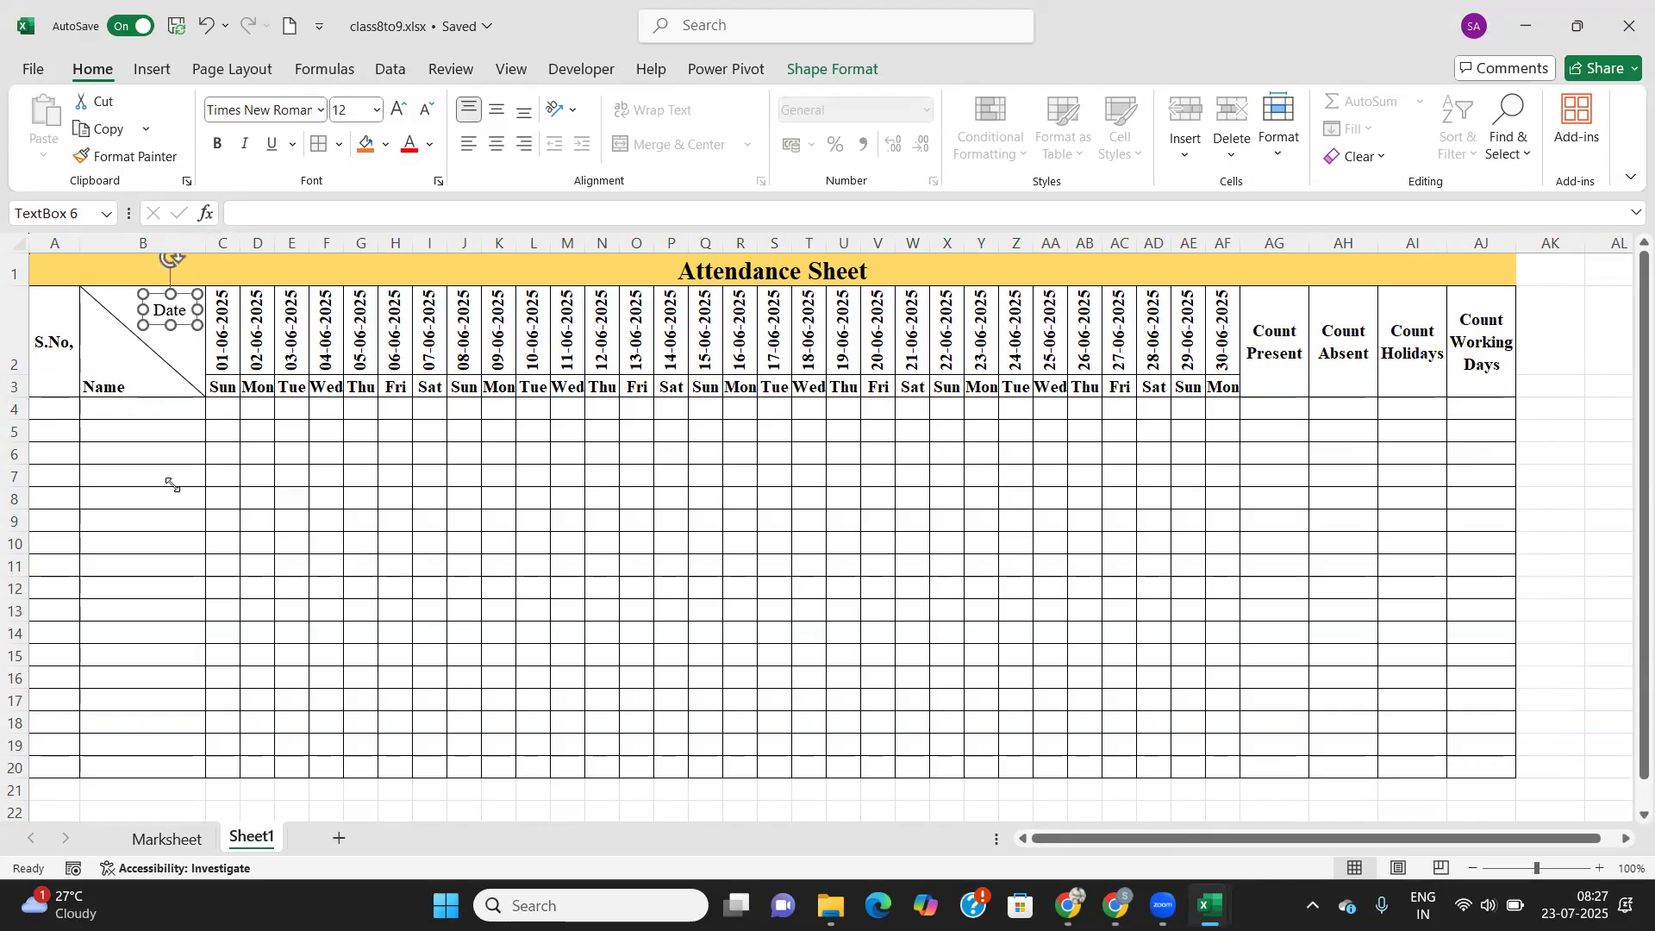
pyautogui.click(166, 477)
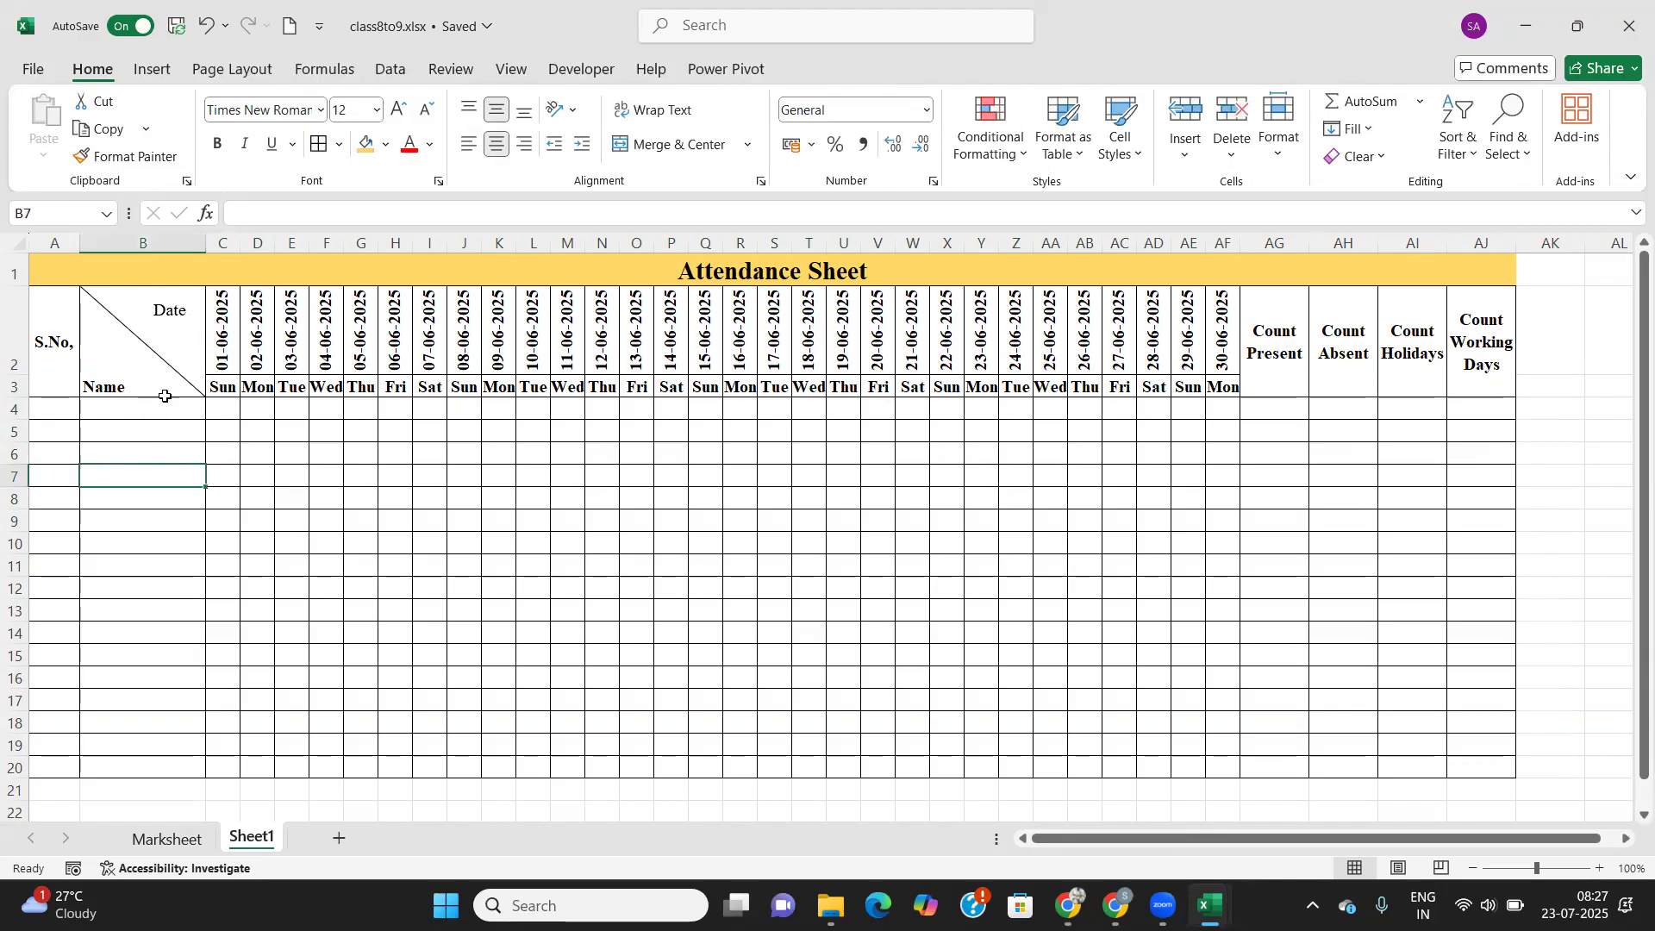
# Make the Date text in the split heading cell bold.
pyautogui.click(170, 315)
pyautogui.doubleClick(170, 315)
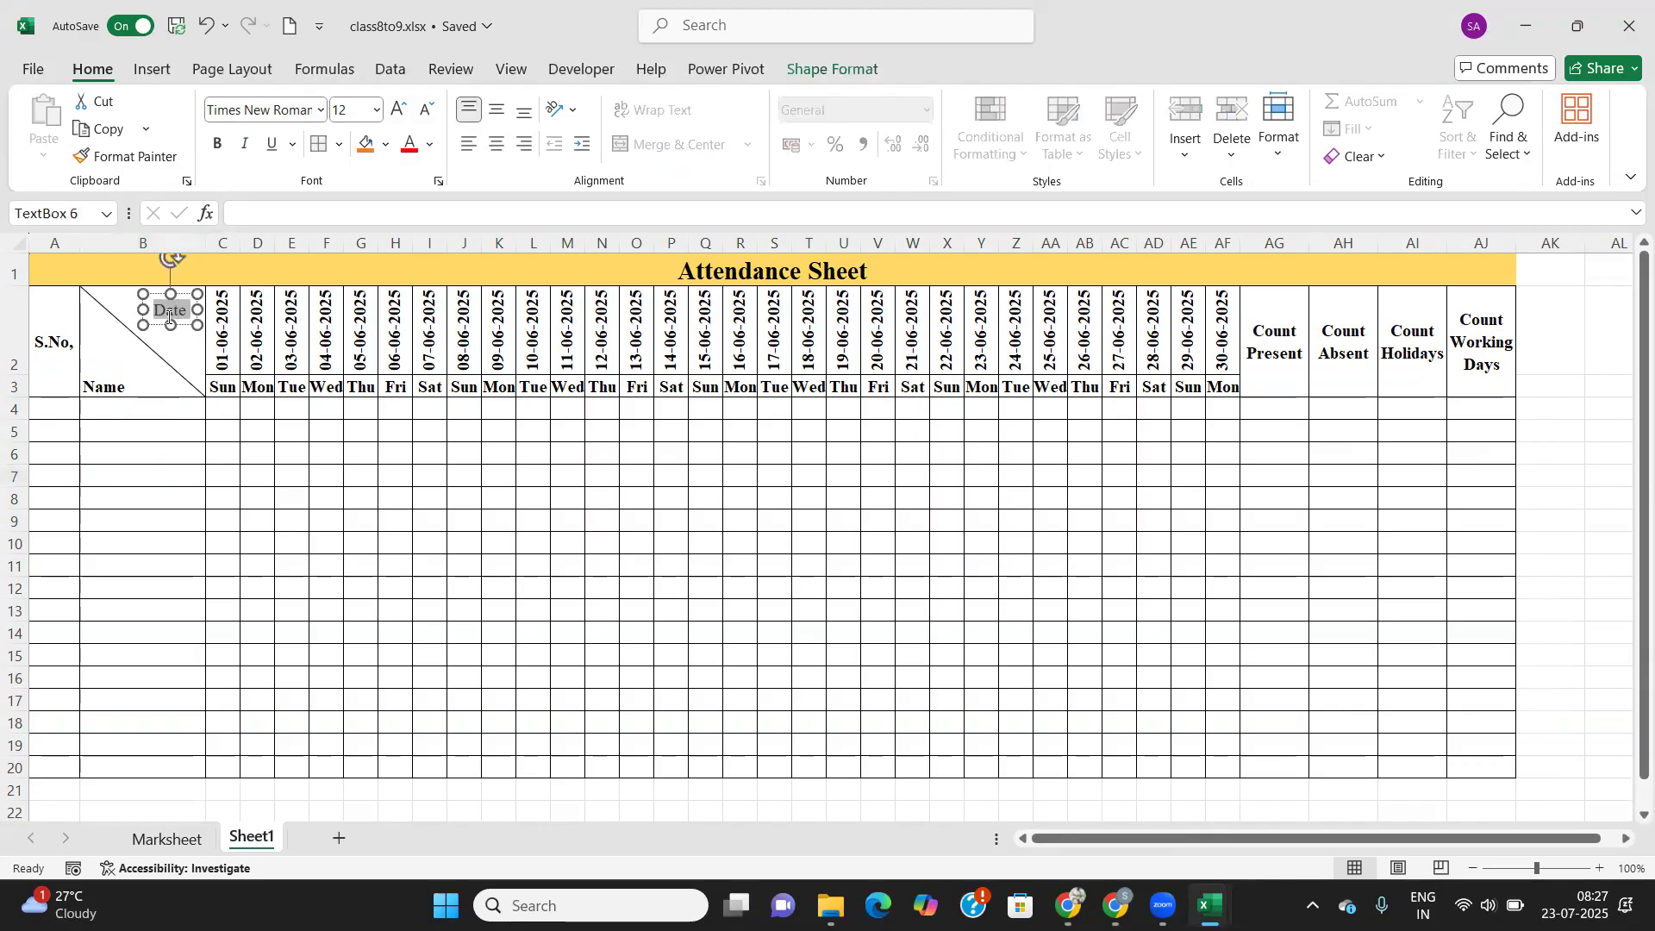
pyautogui.click(110, 526)
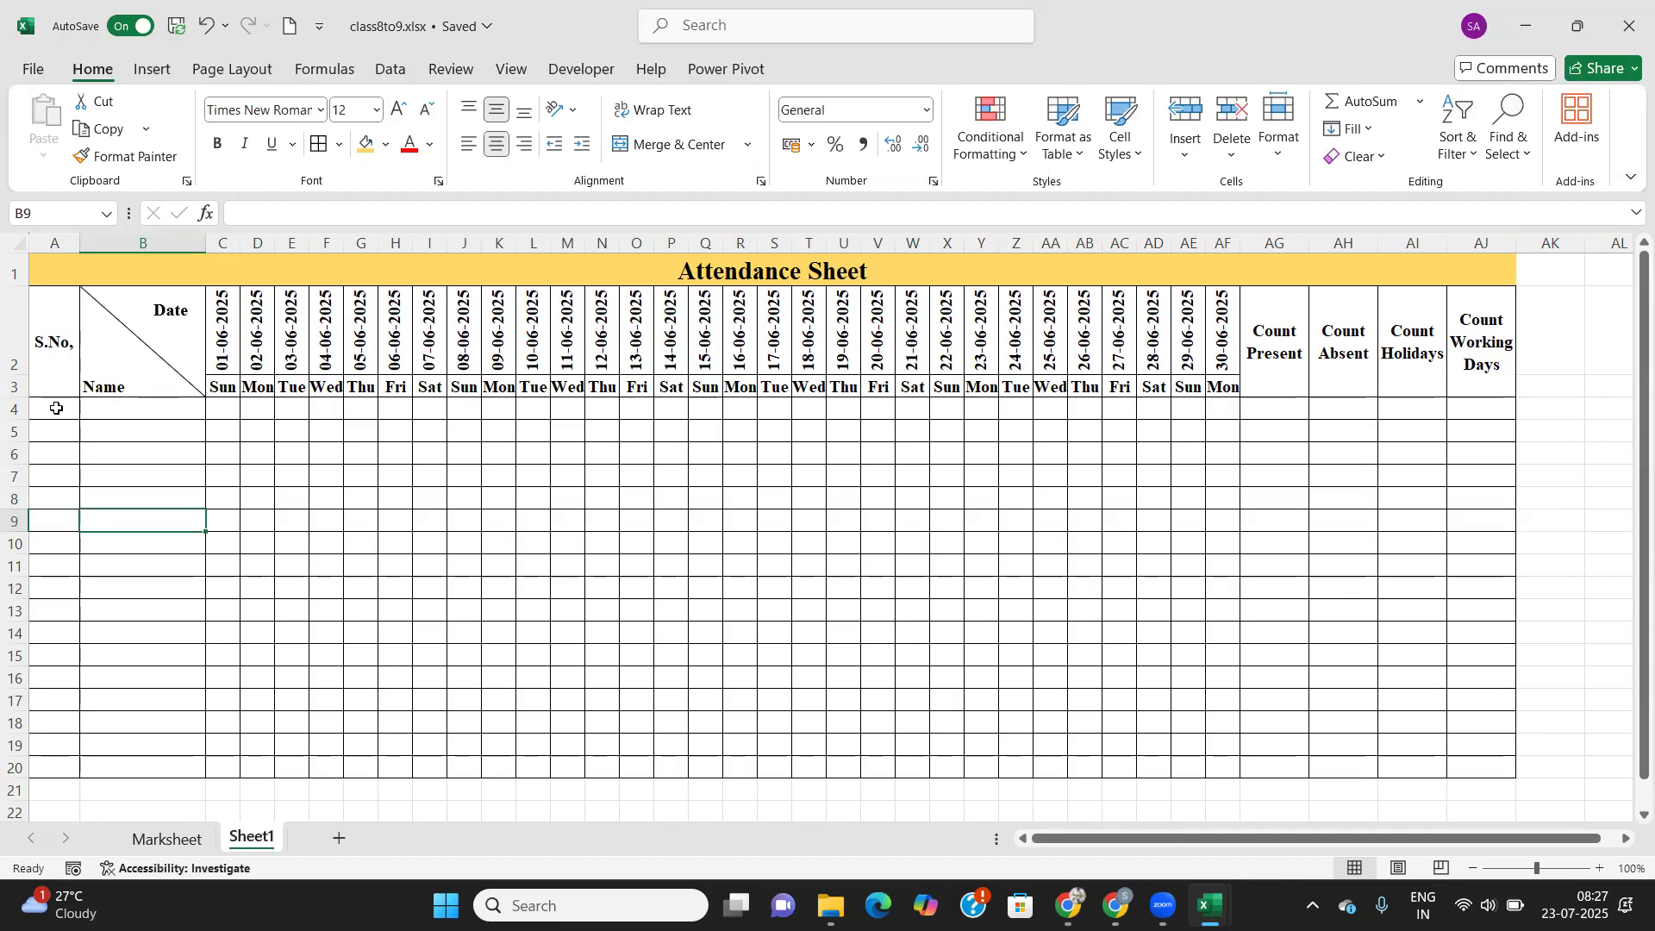
# Enter serial numbers 1 and 2 in A4 and A5, and extend the series down to 17 in A20.
pyautogui.click(56, 408)
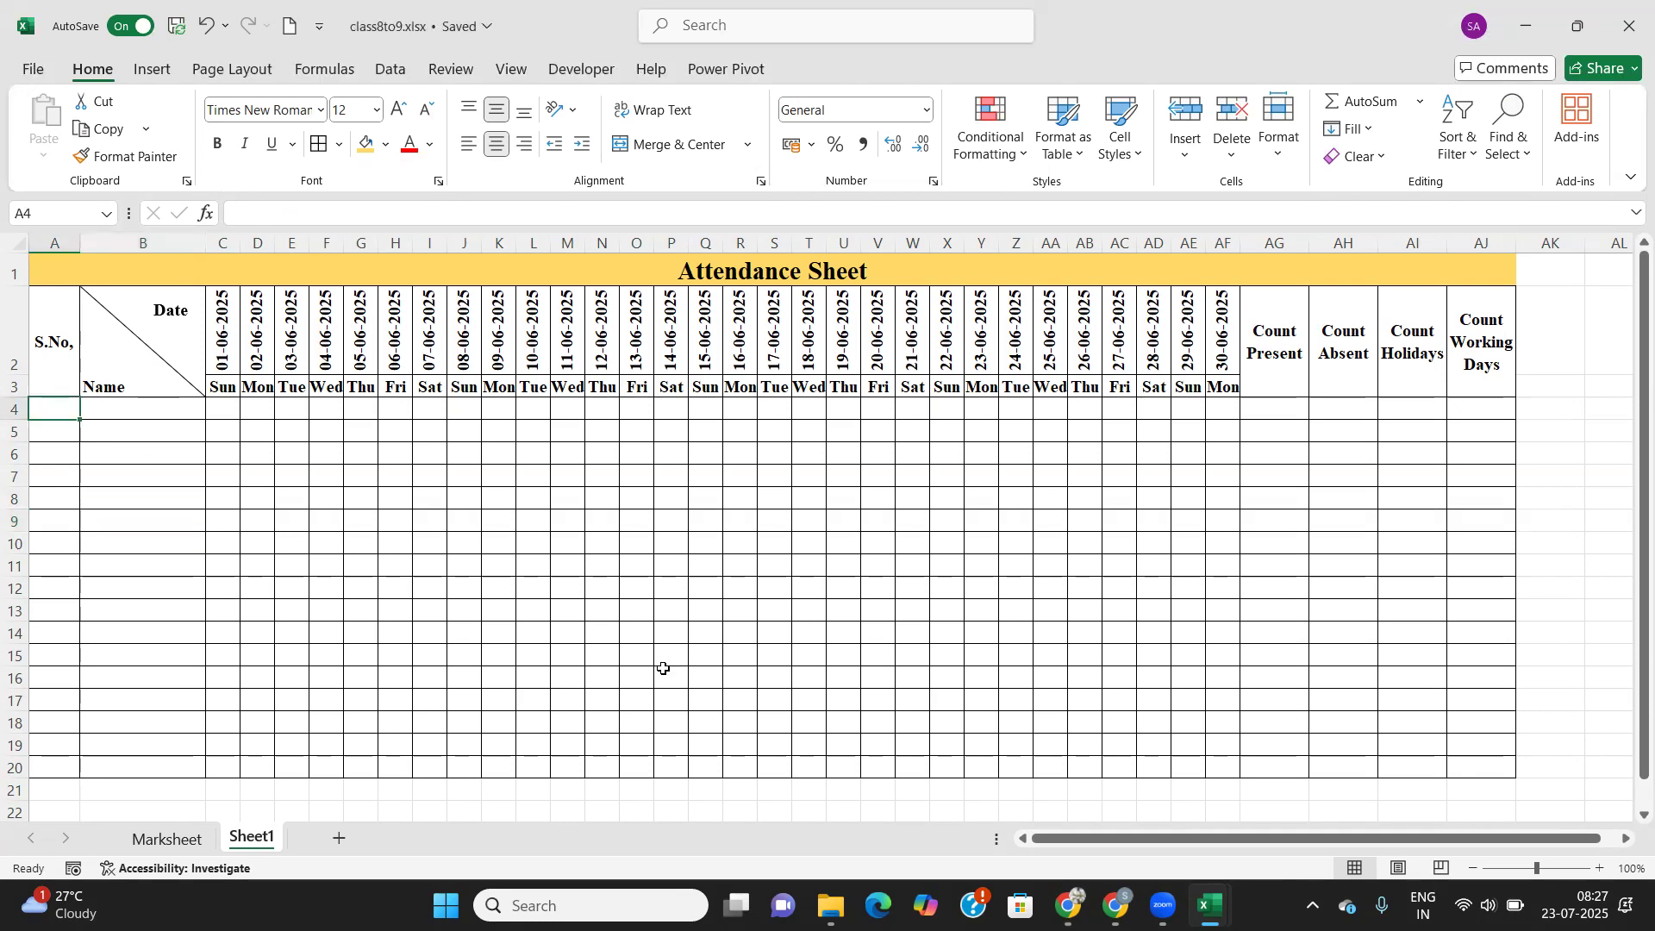
pyautogui.write('1')
pyautogui.press('Return')
pyautogui.write('2')
pyautogui.press('Return')
pyautogui.press('Up')
pyautogui.press('Up')
pyautogui.hotkey('shift', 'Down')
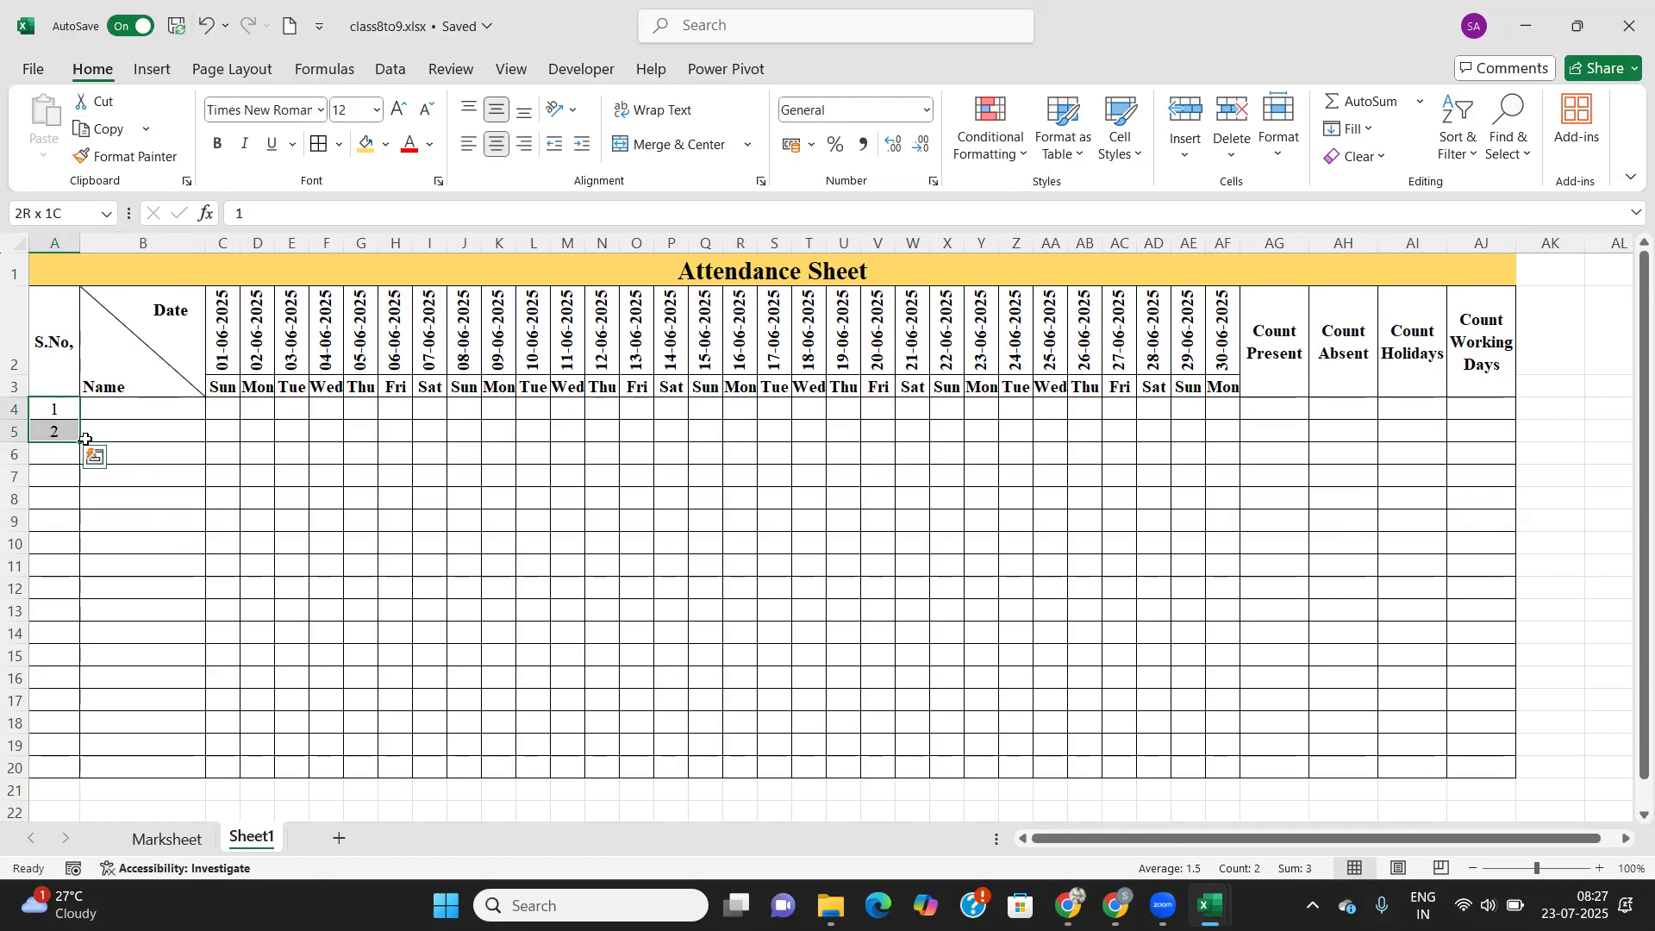
pyautogui.moveTo(78, 443); pyautogui.dragTo(89, 765)
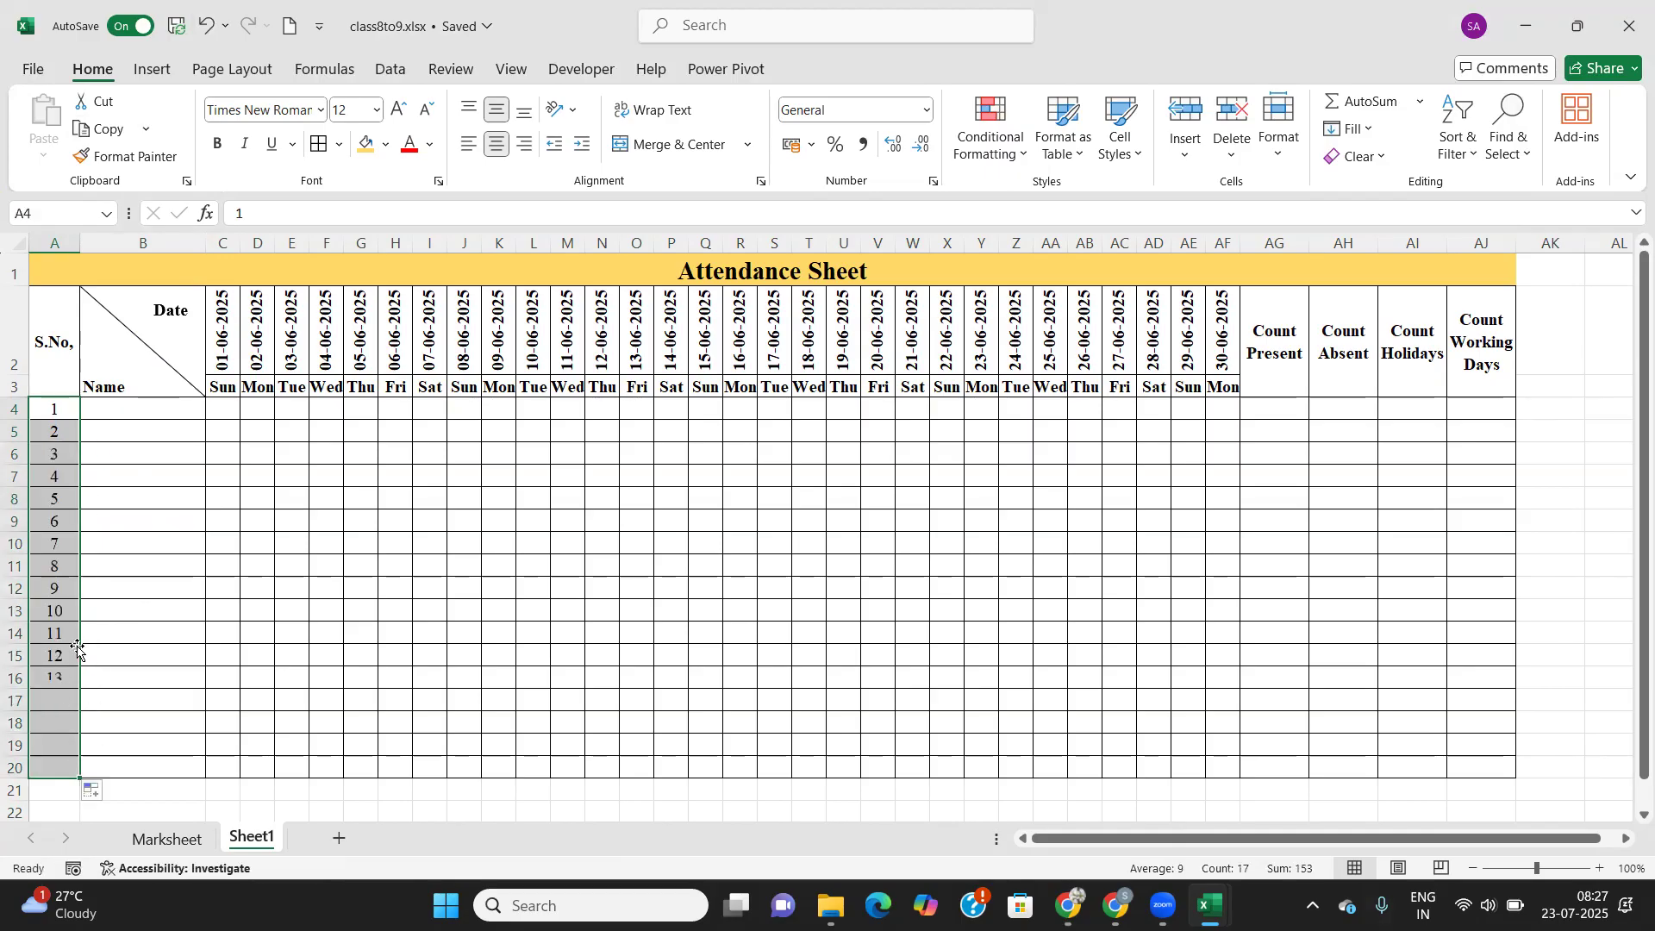
pyautogui.click(148, 582)
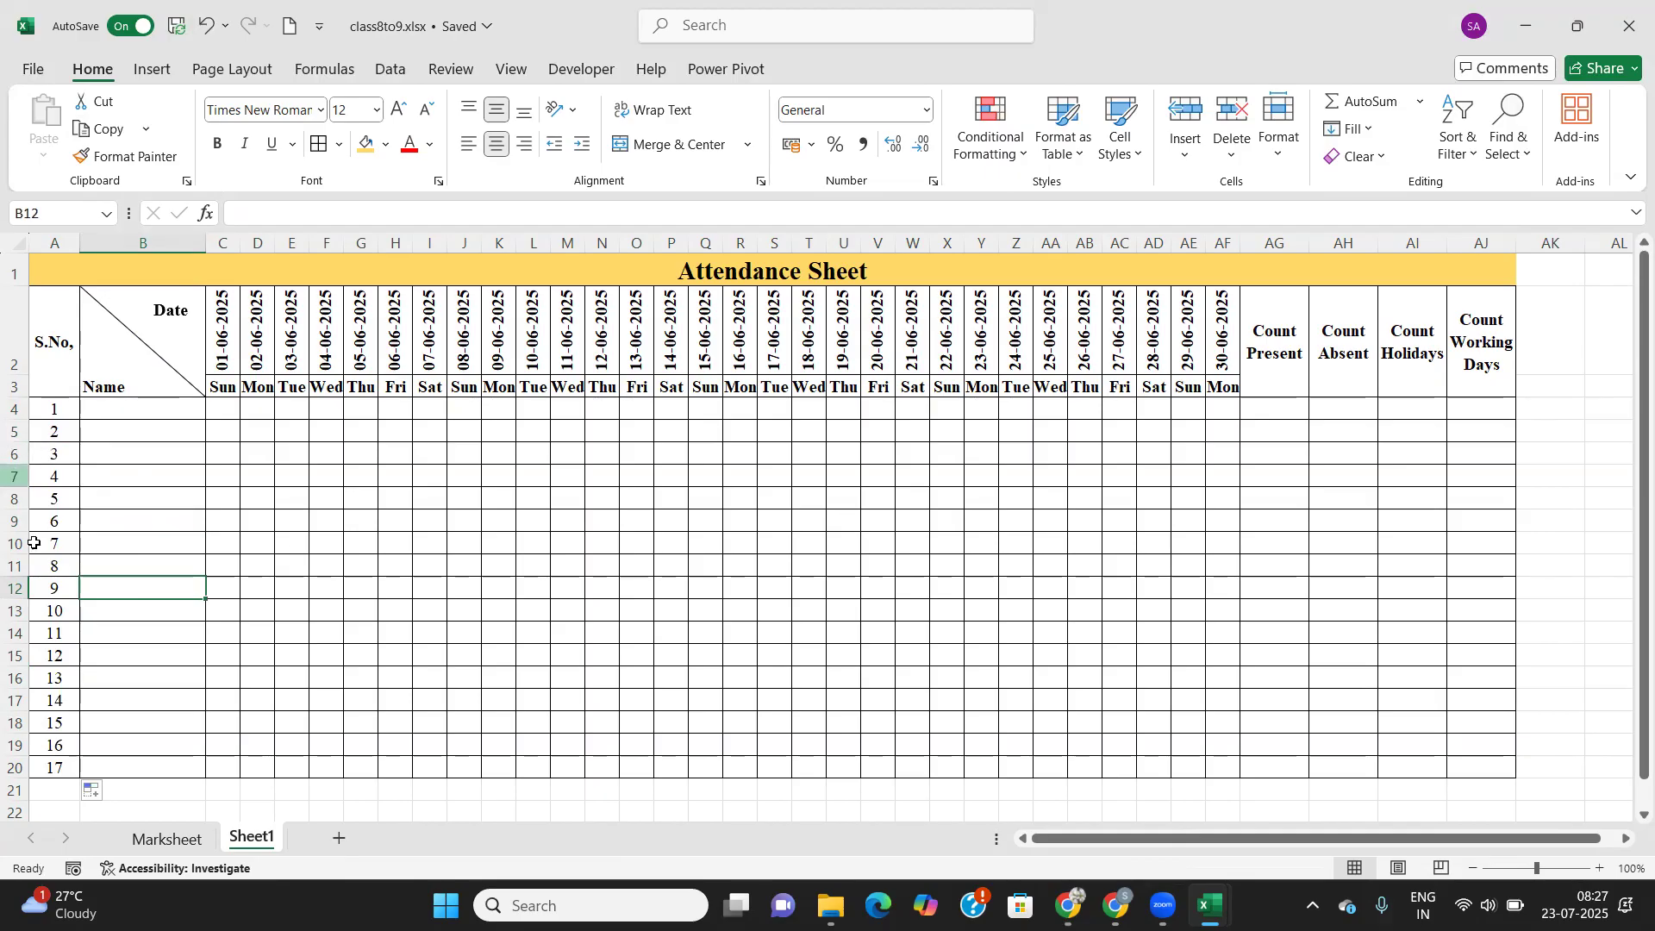
# Delete row 8, which holds serial number 5.
pyautogui.click(14, 498)
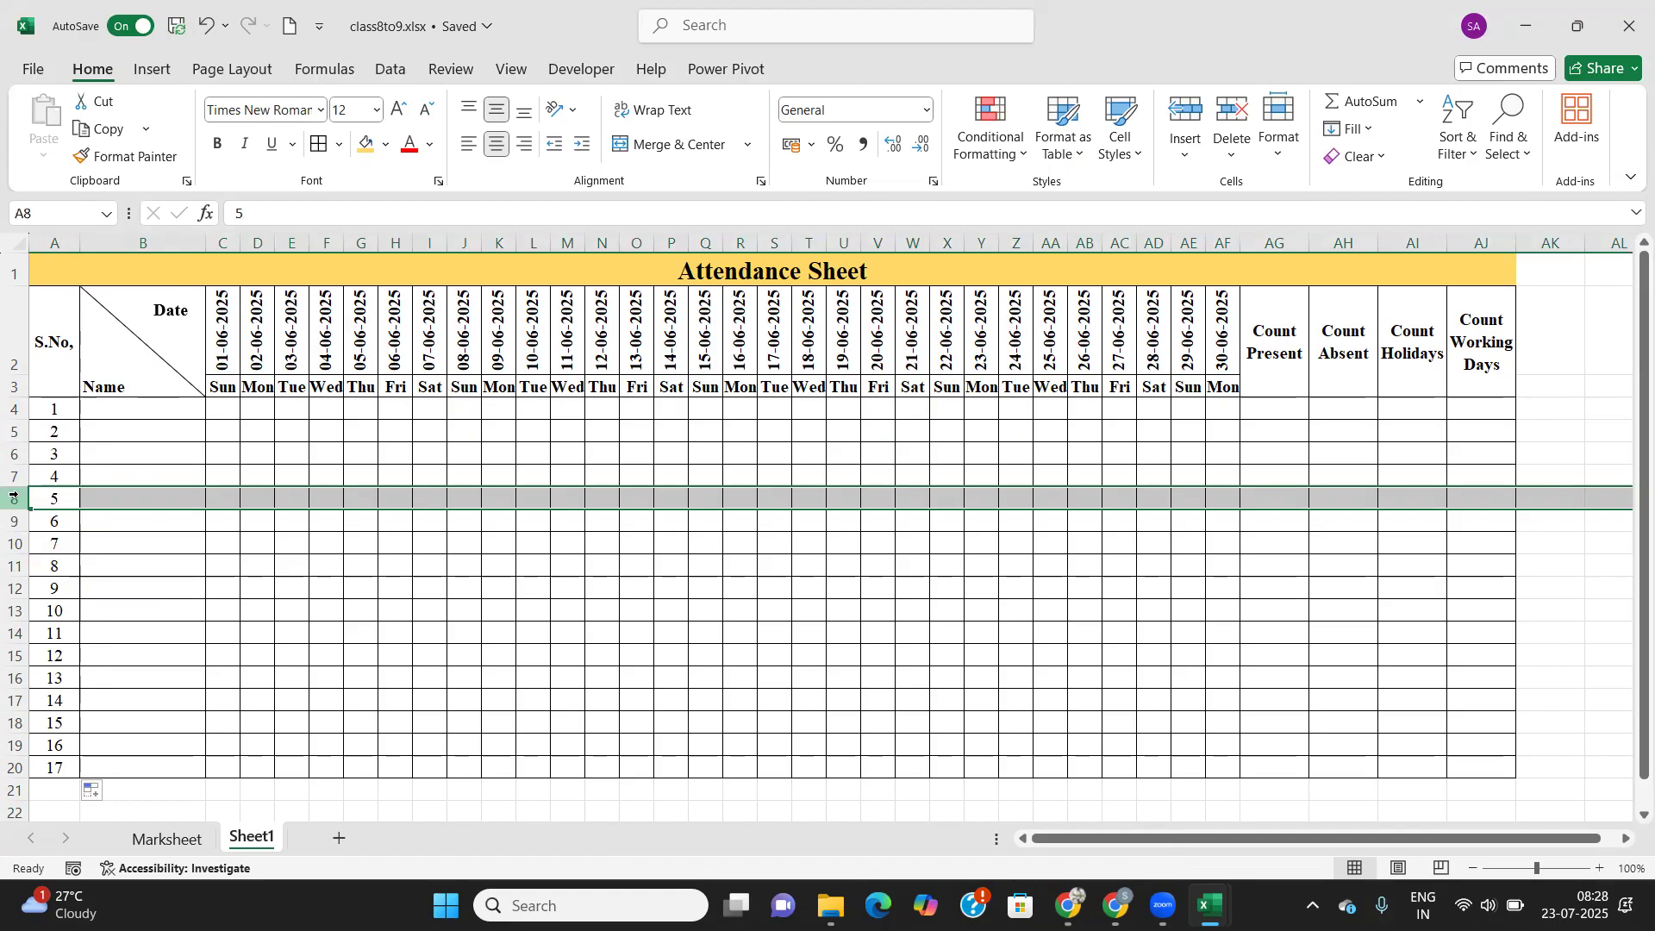
pyautogui.hotkey('ctrl', '-')
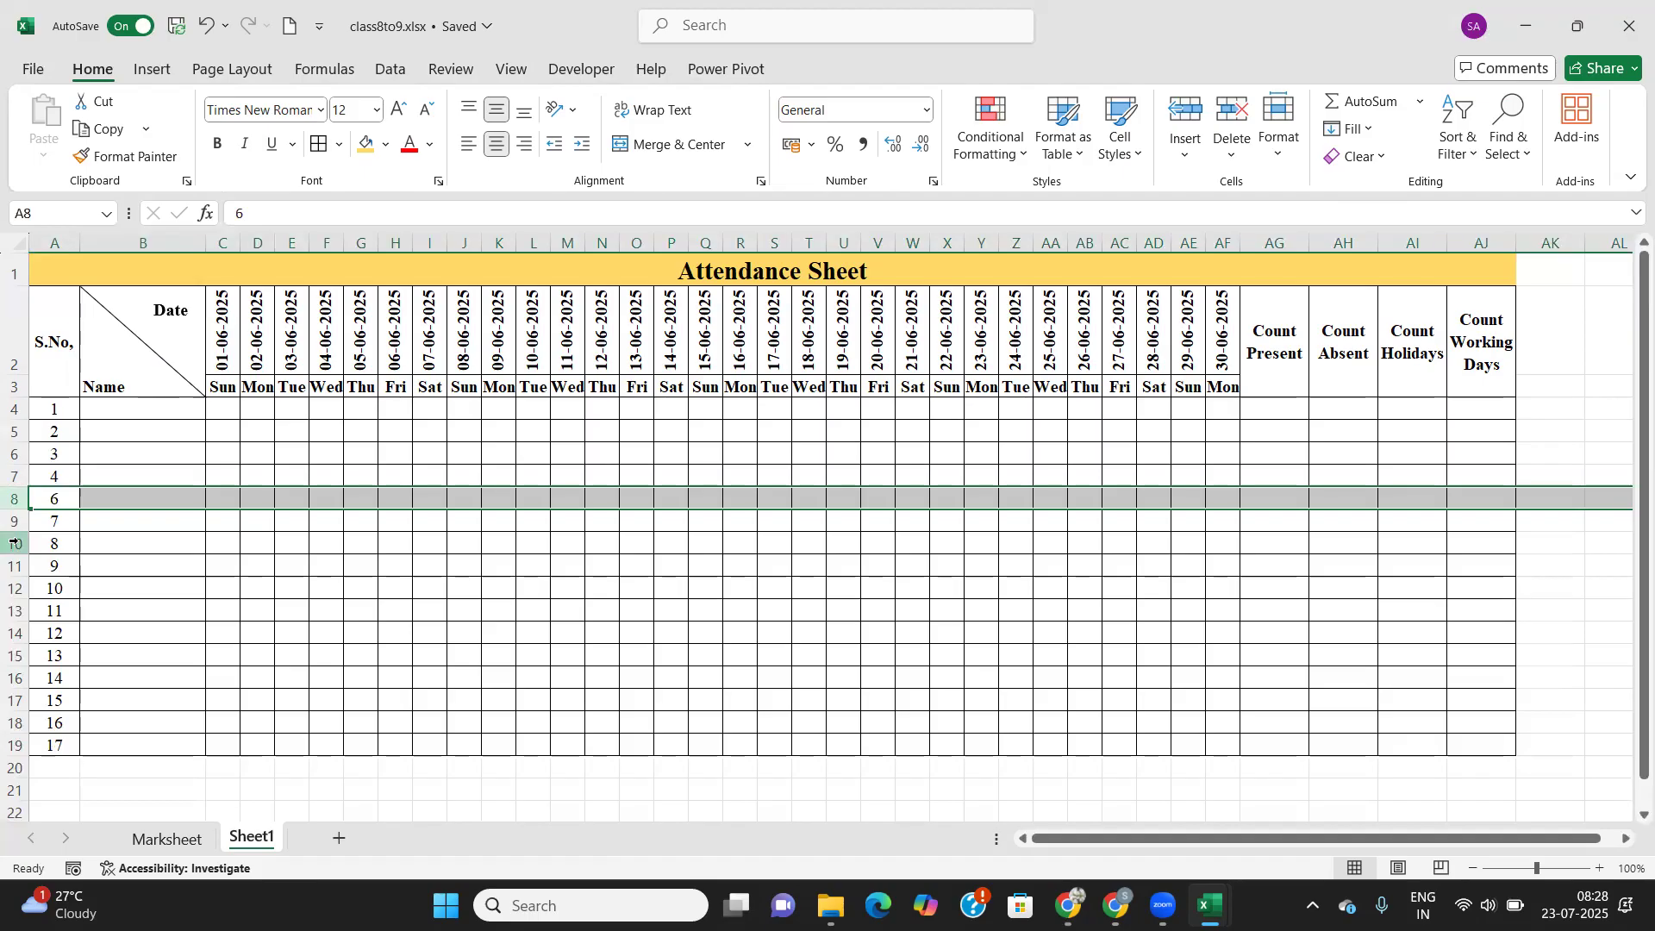
pyautogui.click(49, 409)
pyautogui.write('=')
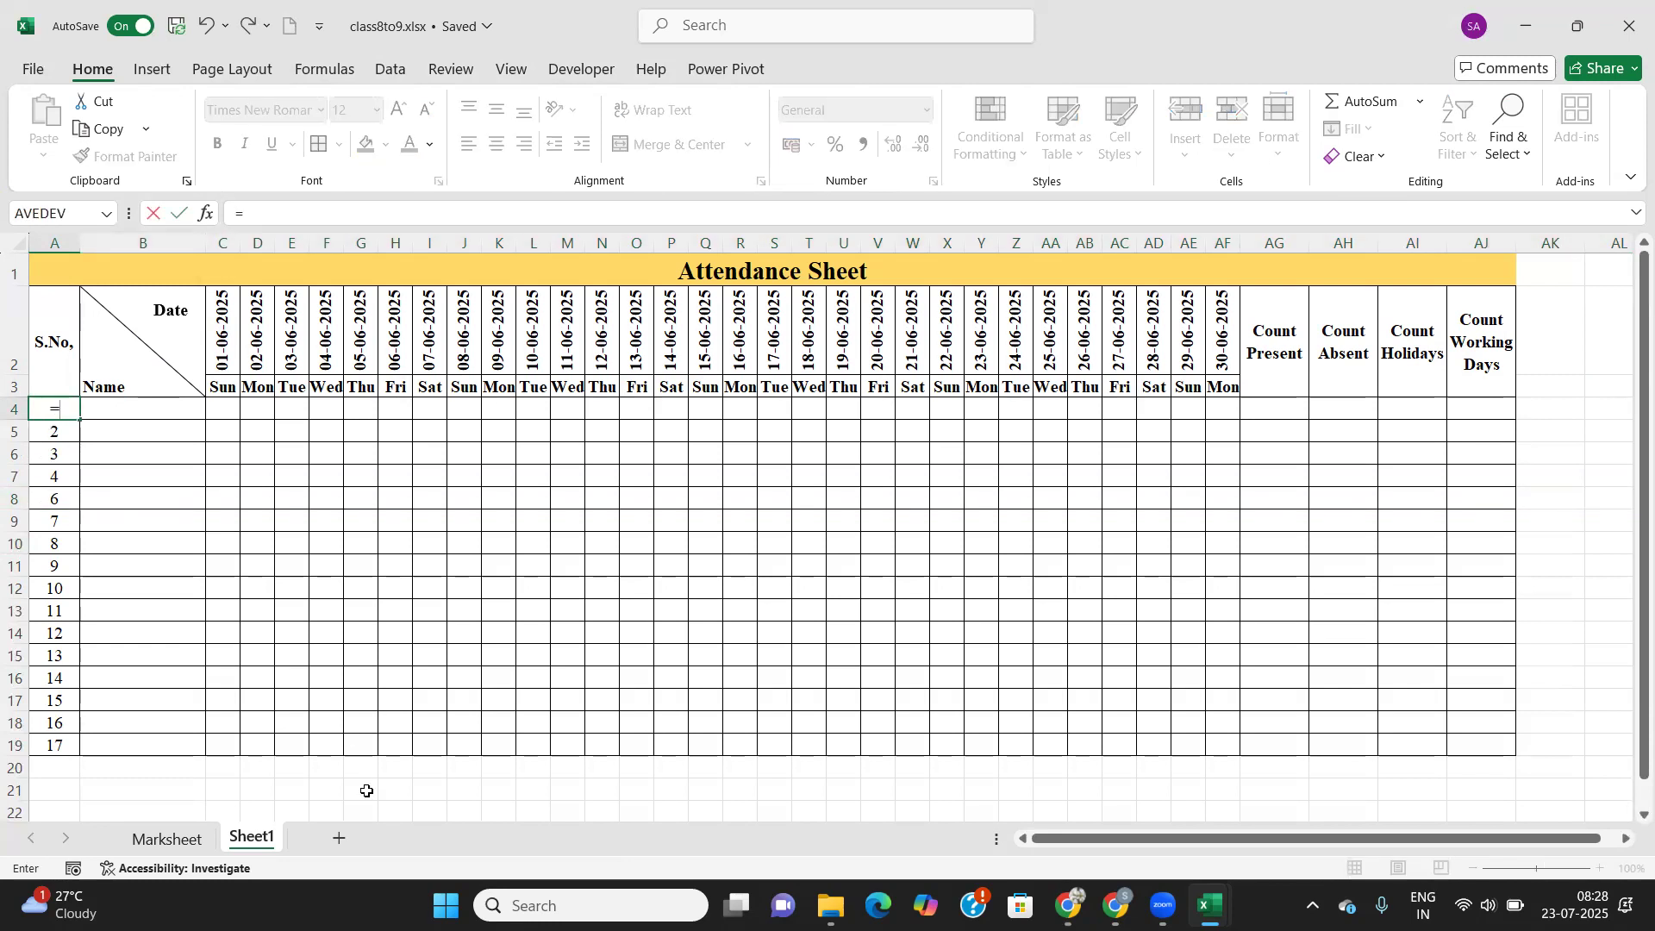
pyautogui.press('BackSpace')
pyautogui.press('Tab')
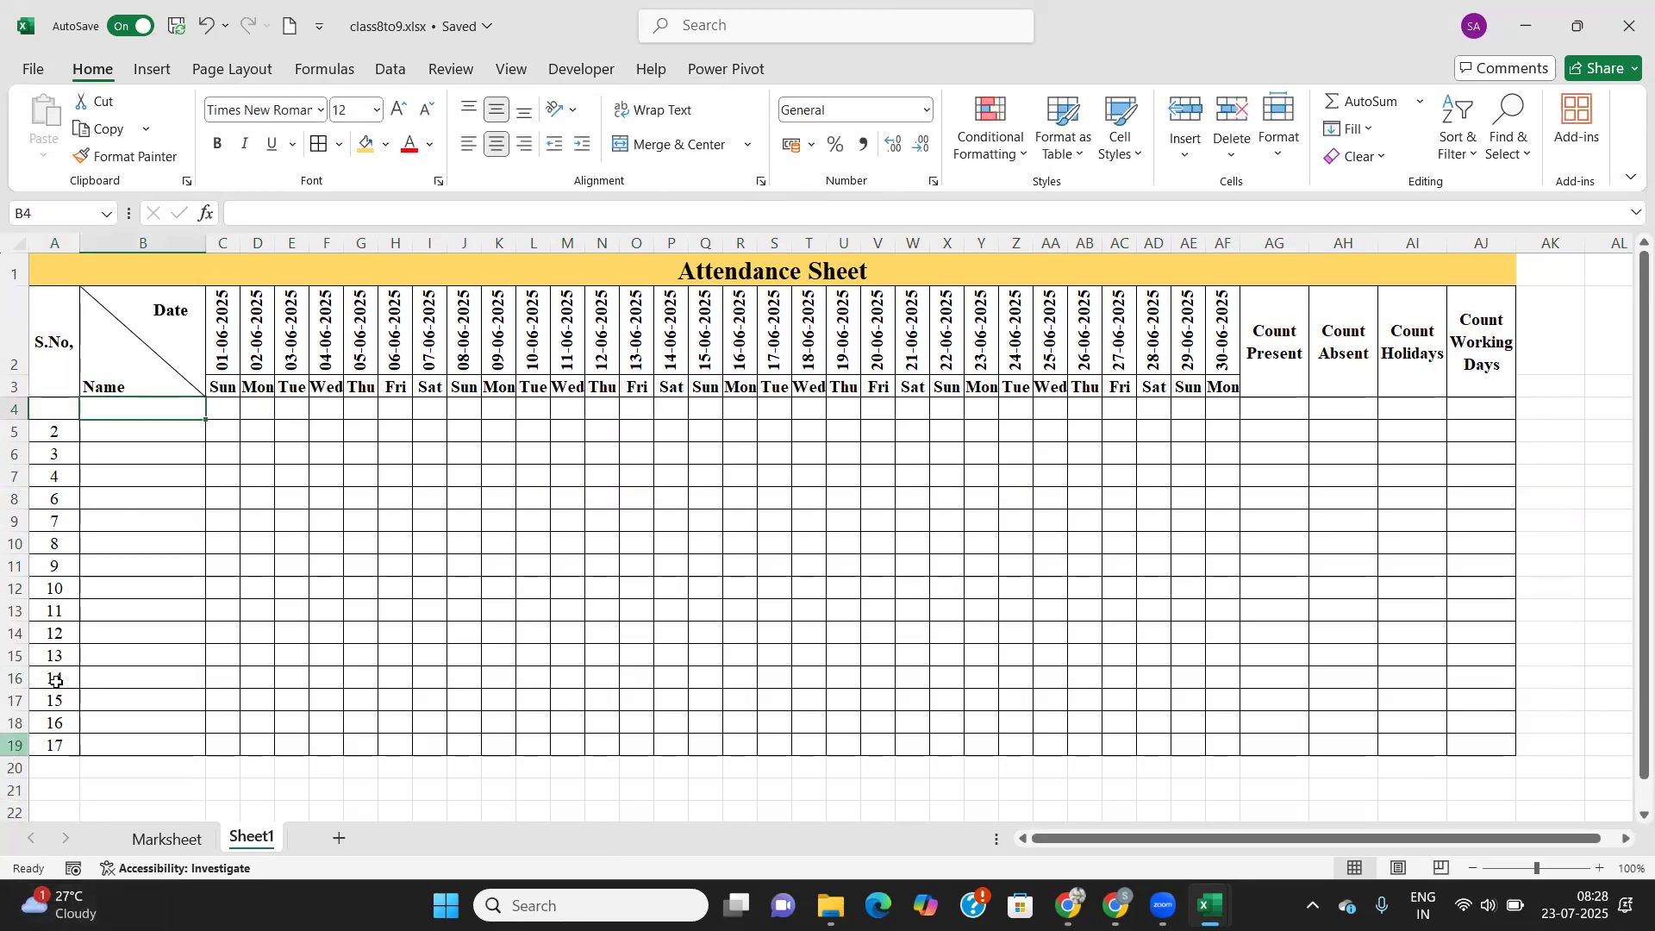
# Delete rows 12 and 13, which hold serial numbers 10 and 11.
pyautogui.moveTo(15, 588); pyautogui.dragTo(15, 604)
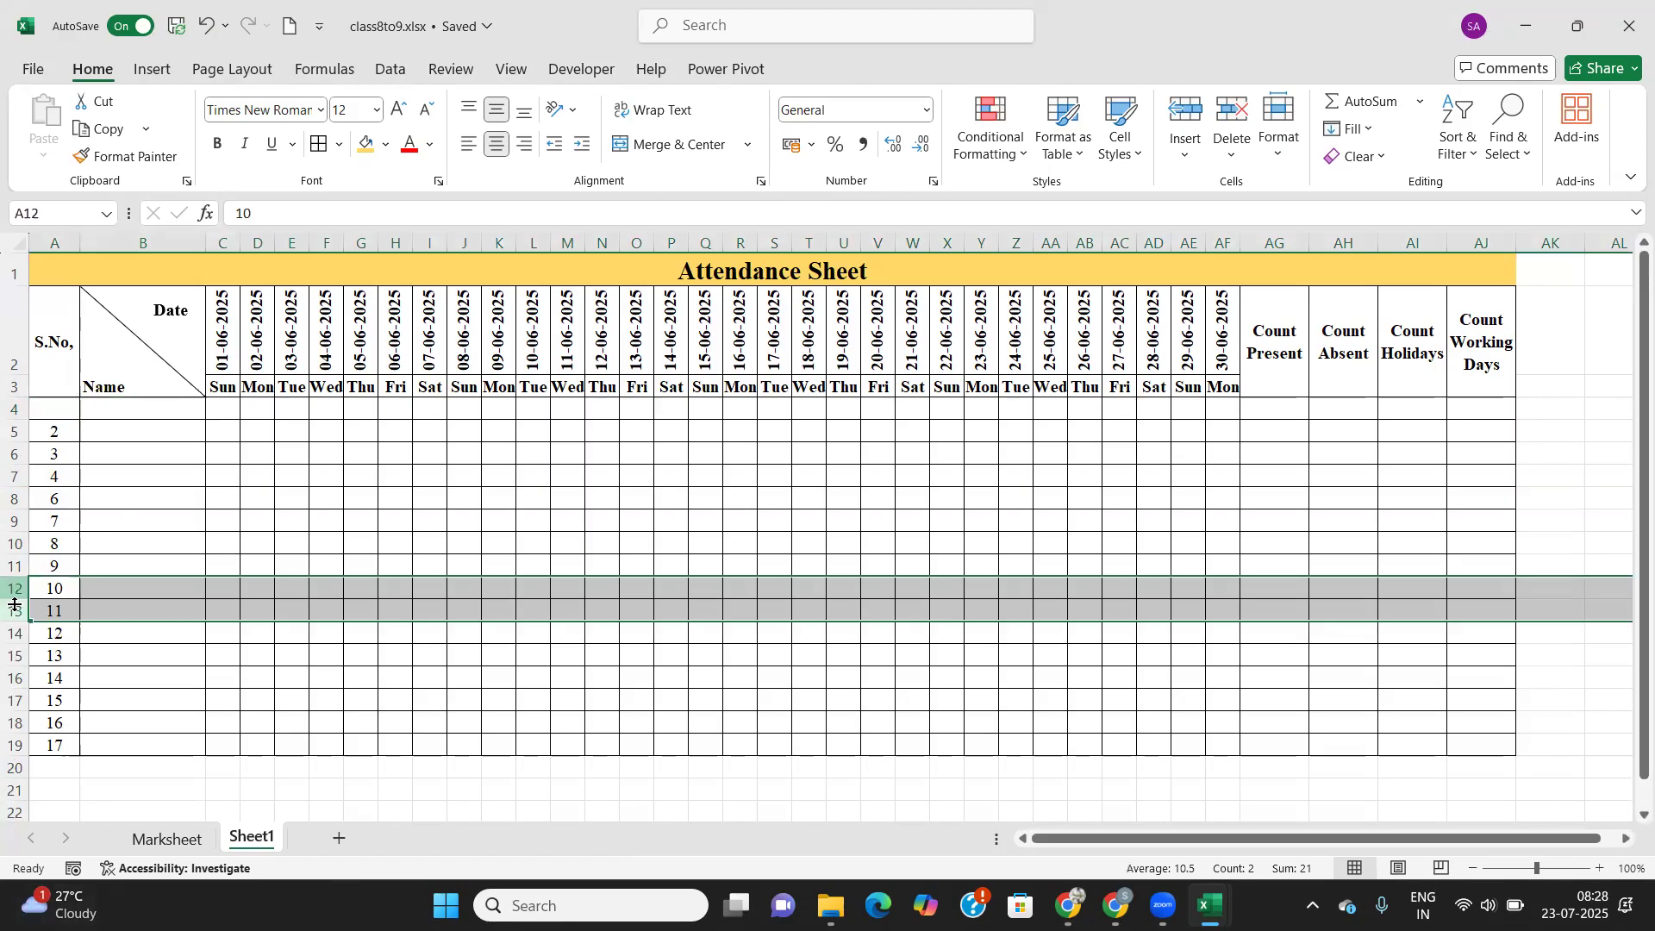
pyautogui.hotkey('ctrl', '-')
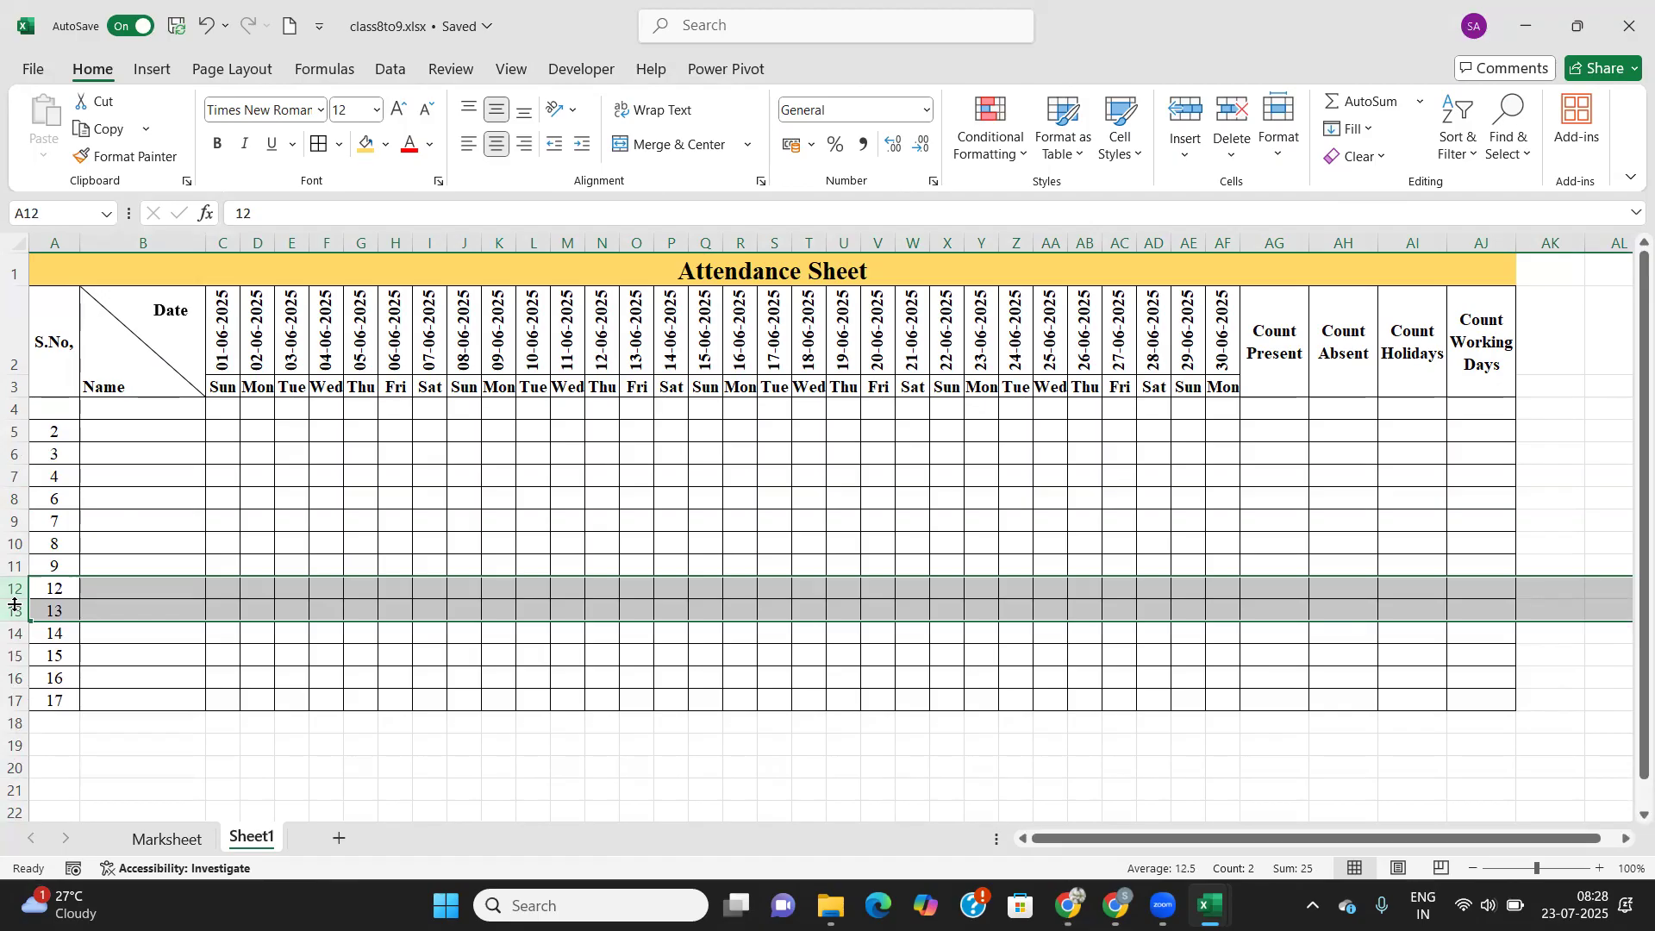
# Enter the formula =ROW() in A4 as the first serial number.
pyautogui.click(61, 407)
pyautogui.write('=')
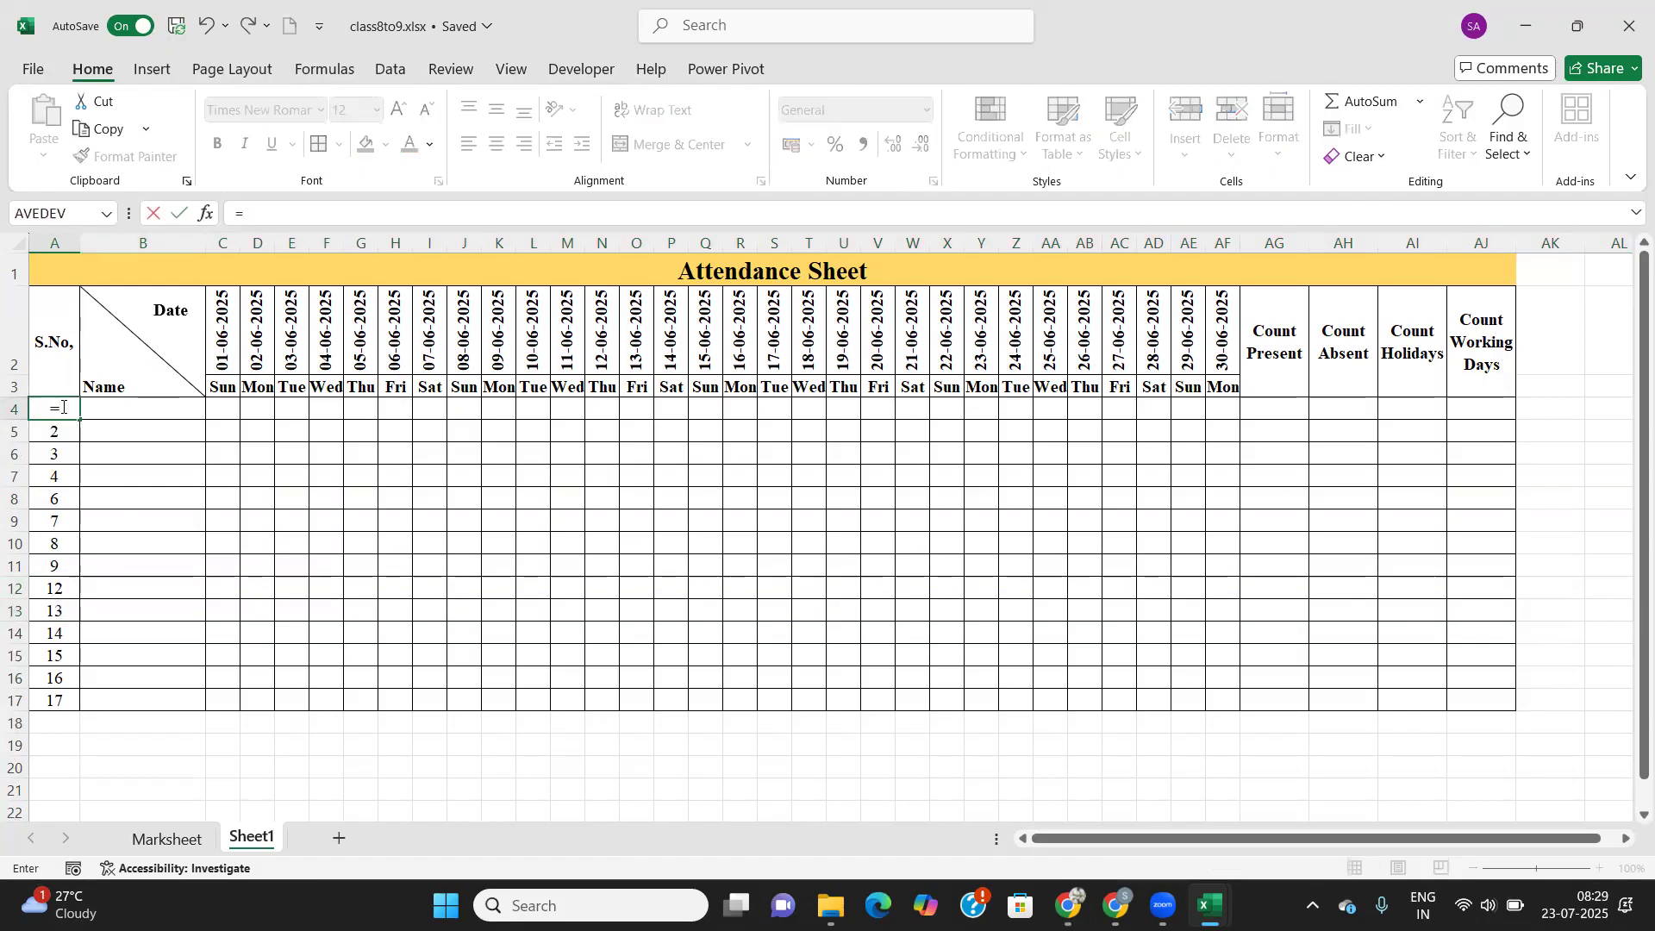
pyautogui.write('row')
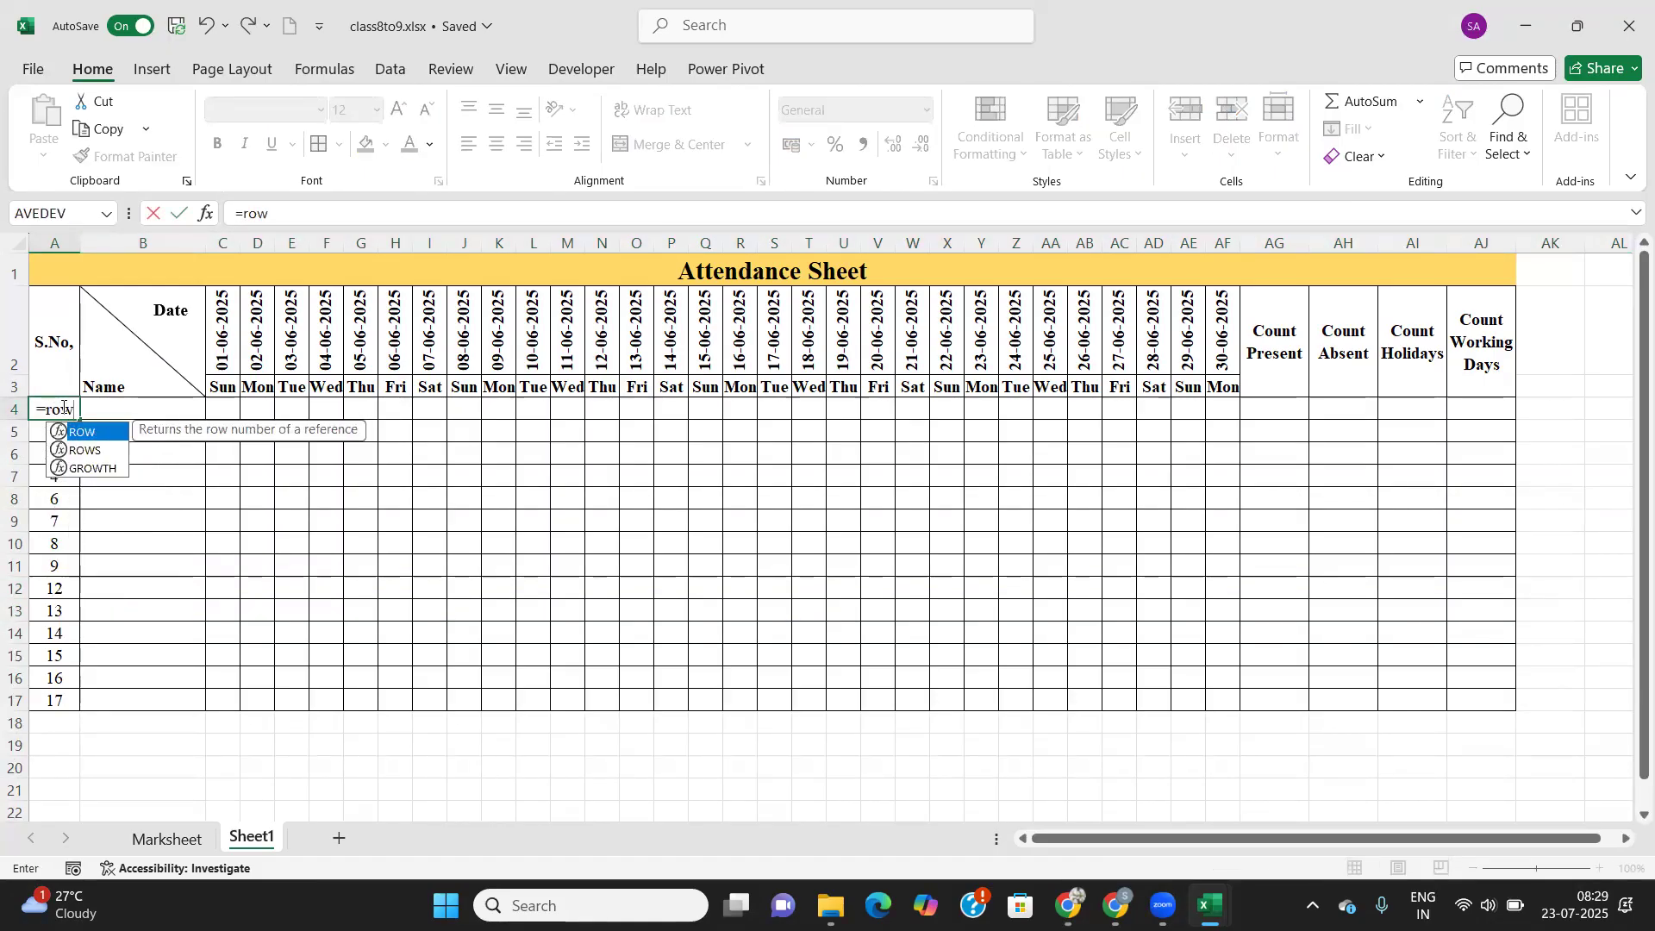
pyautogui.write('()')
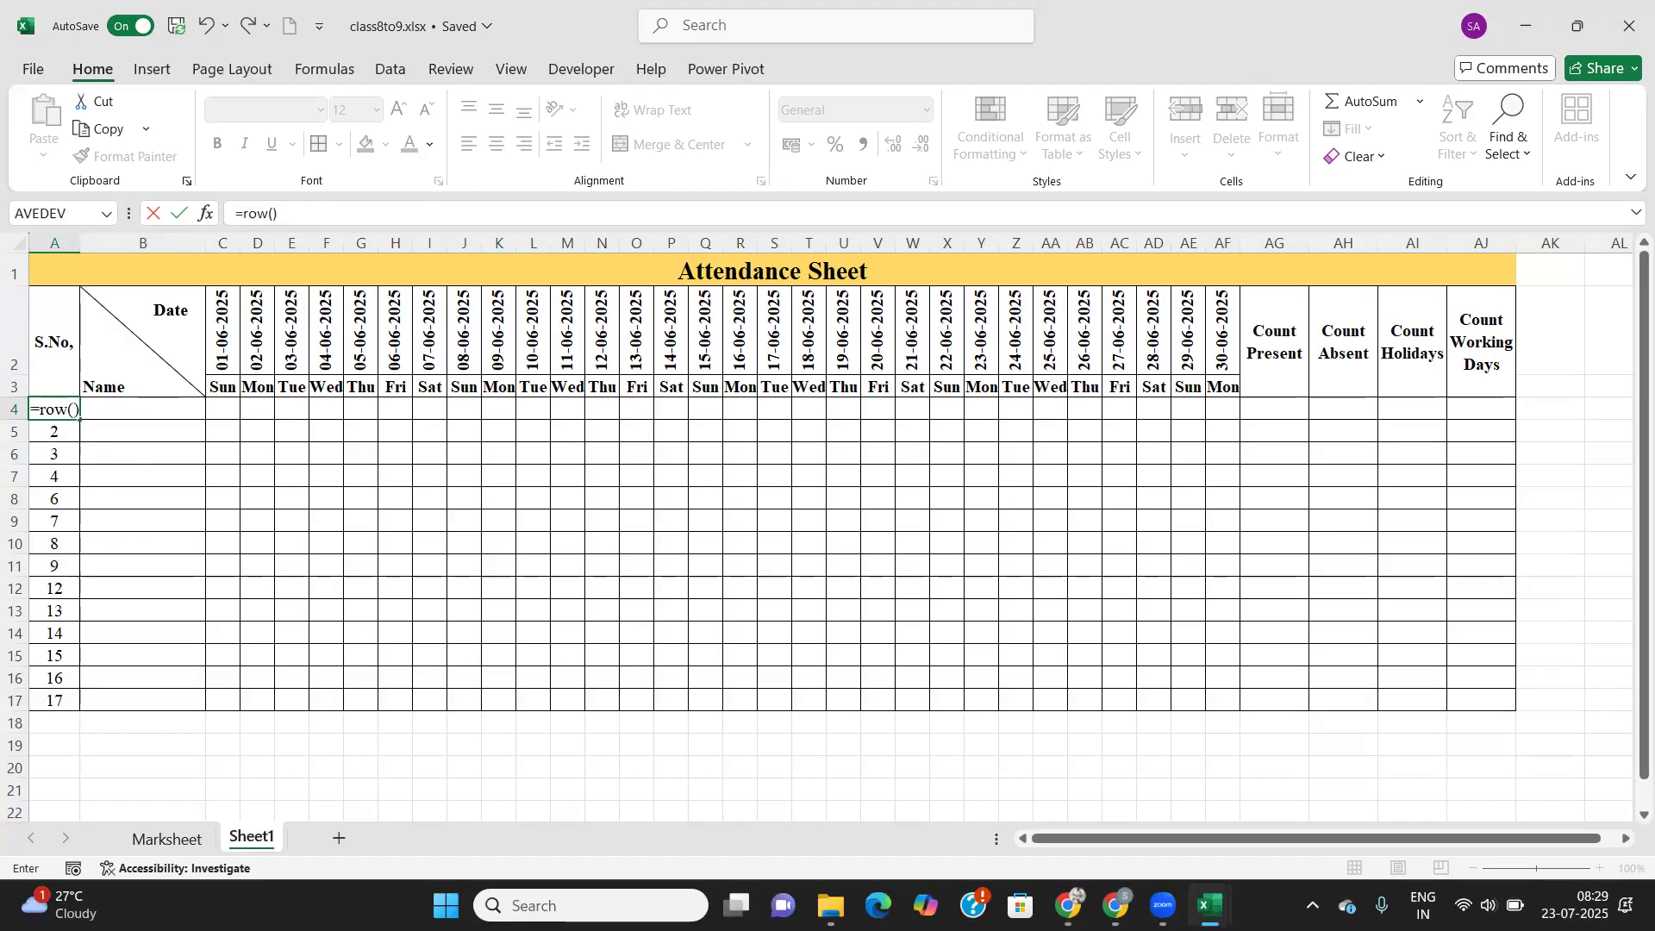
pyautogui.press('Return')
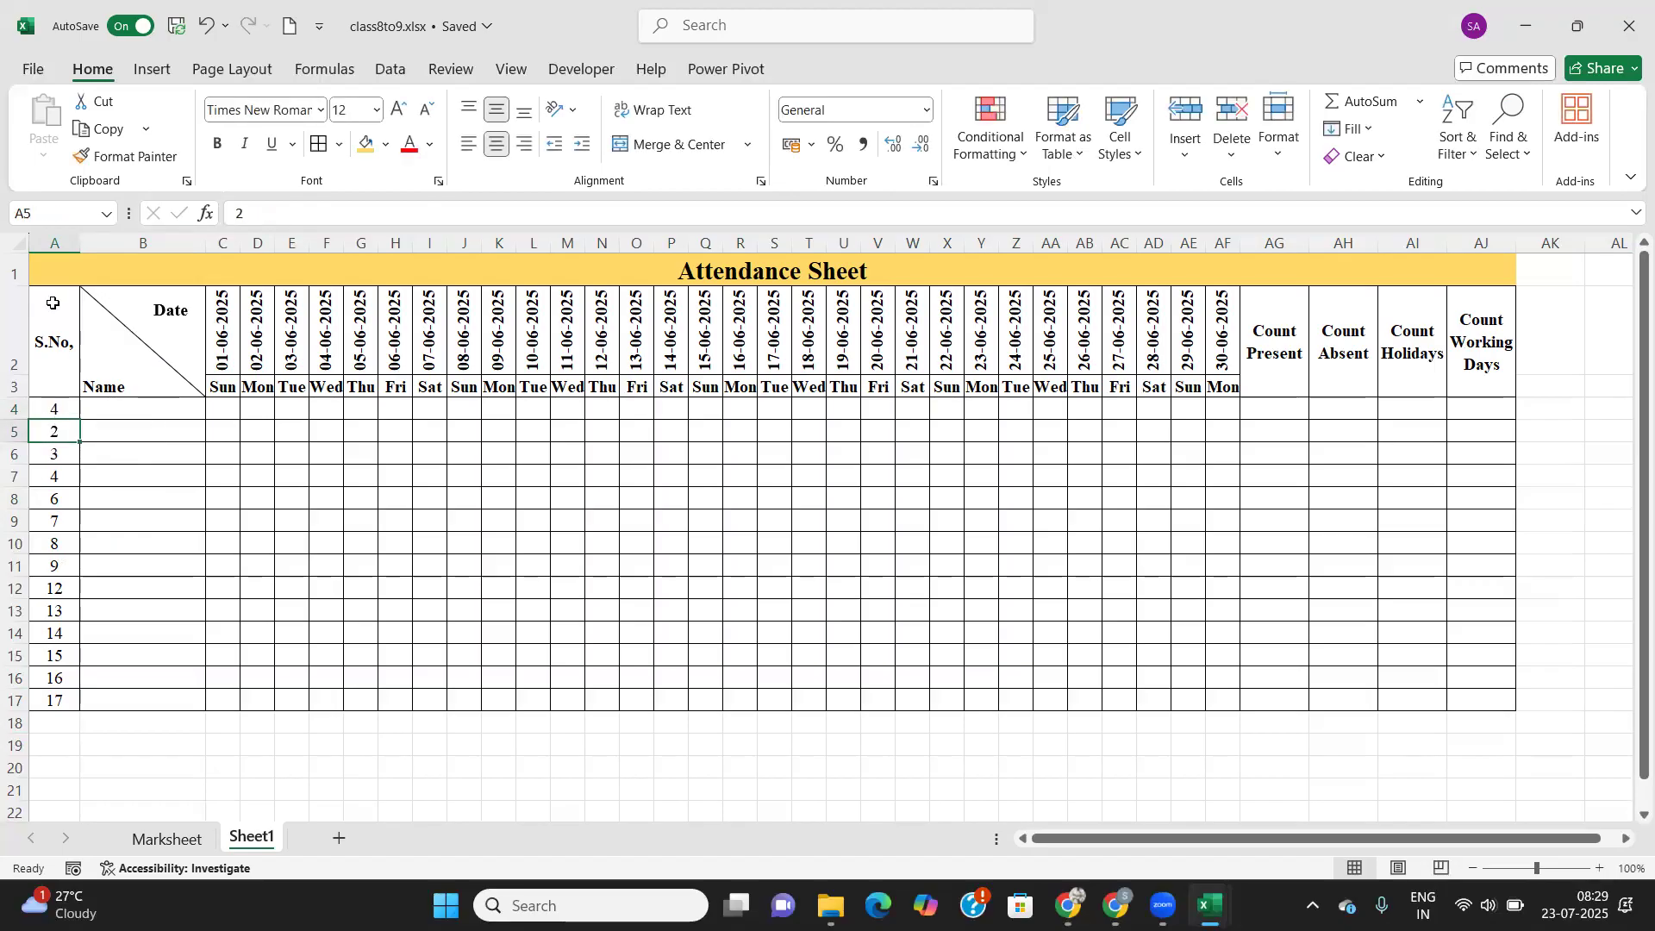
pyautogui.click(32, 409)
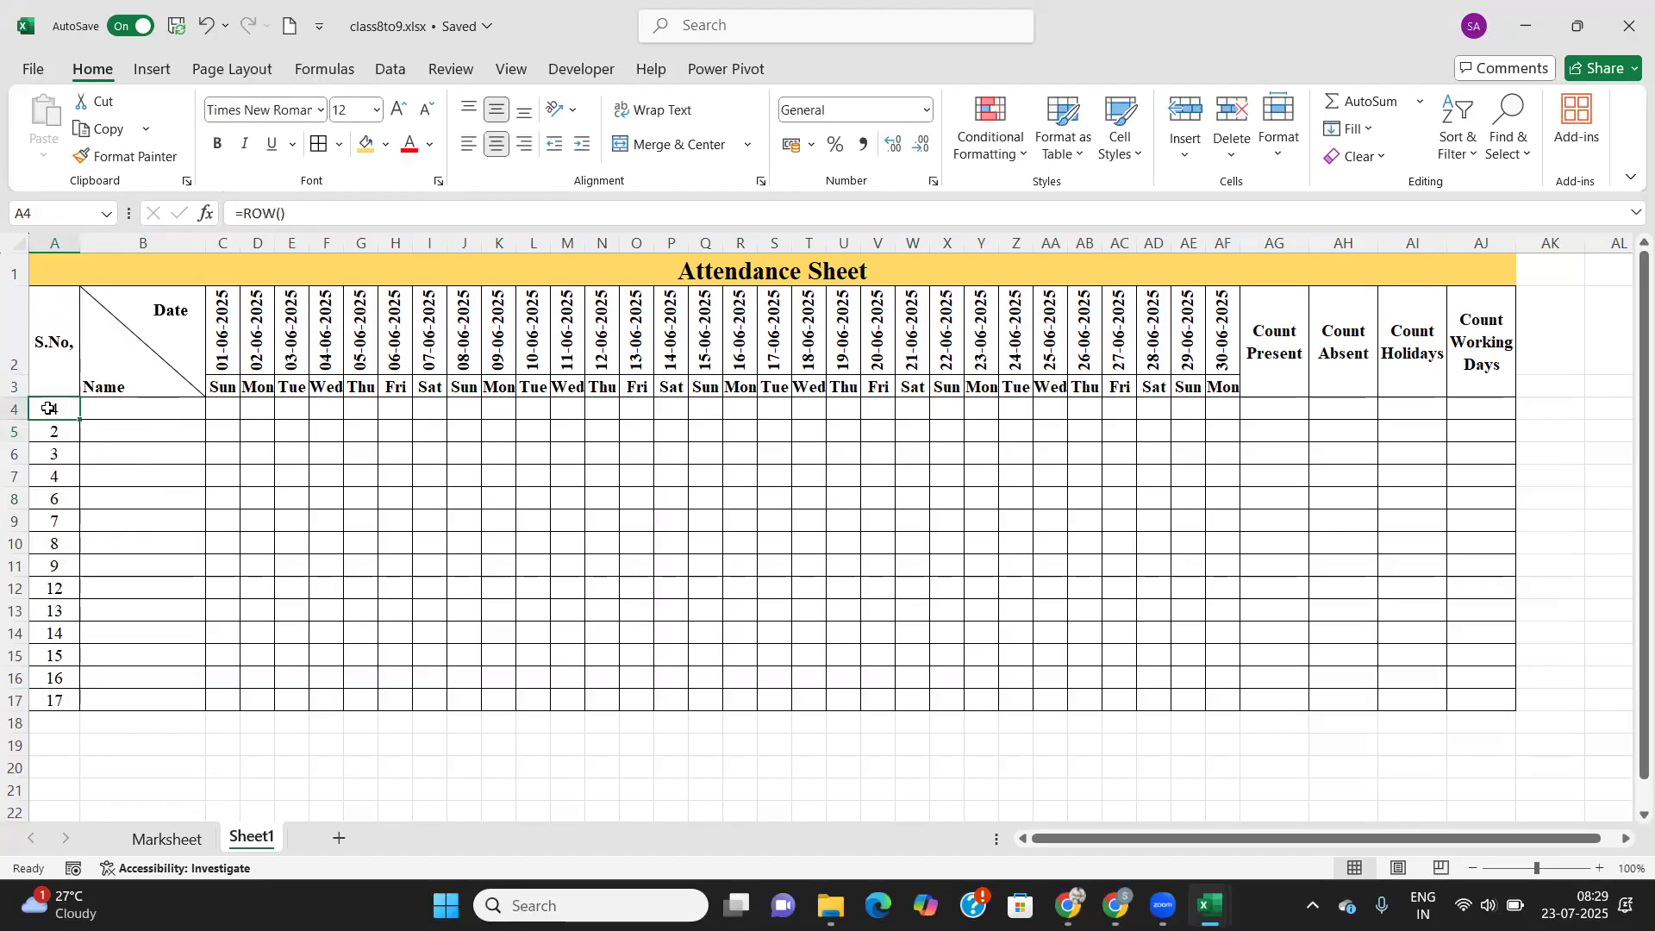
# Replace the formula in A4 with =ROW()-3 for the first serial number.
pyautogui.write('=ro')
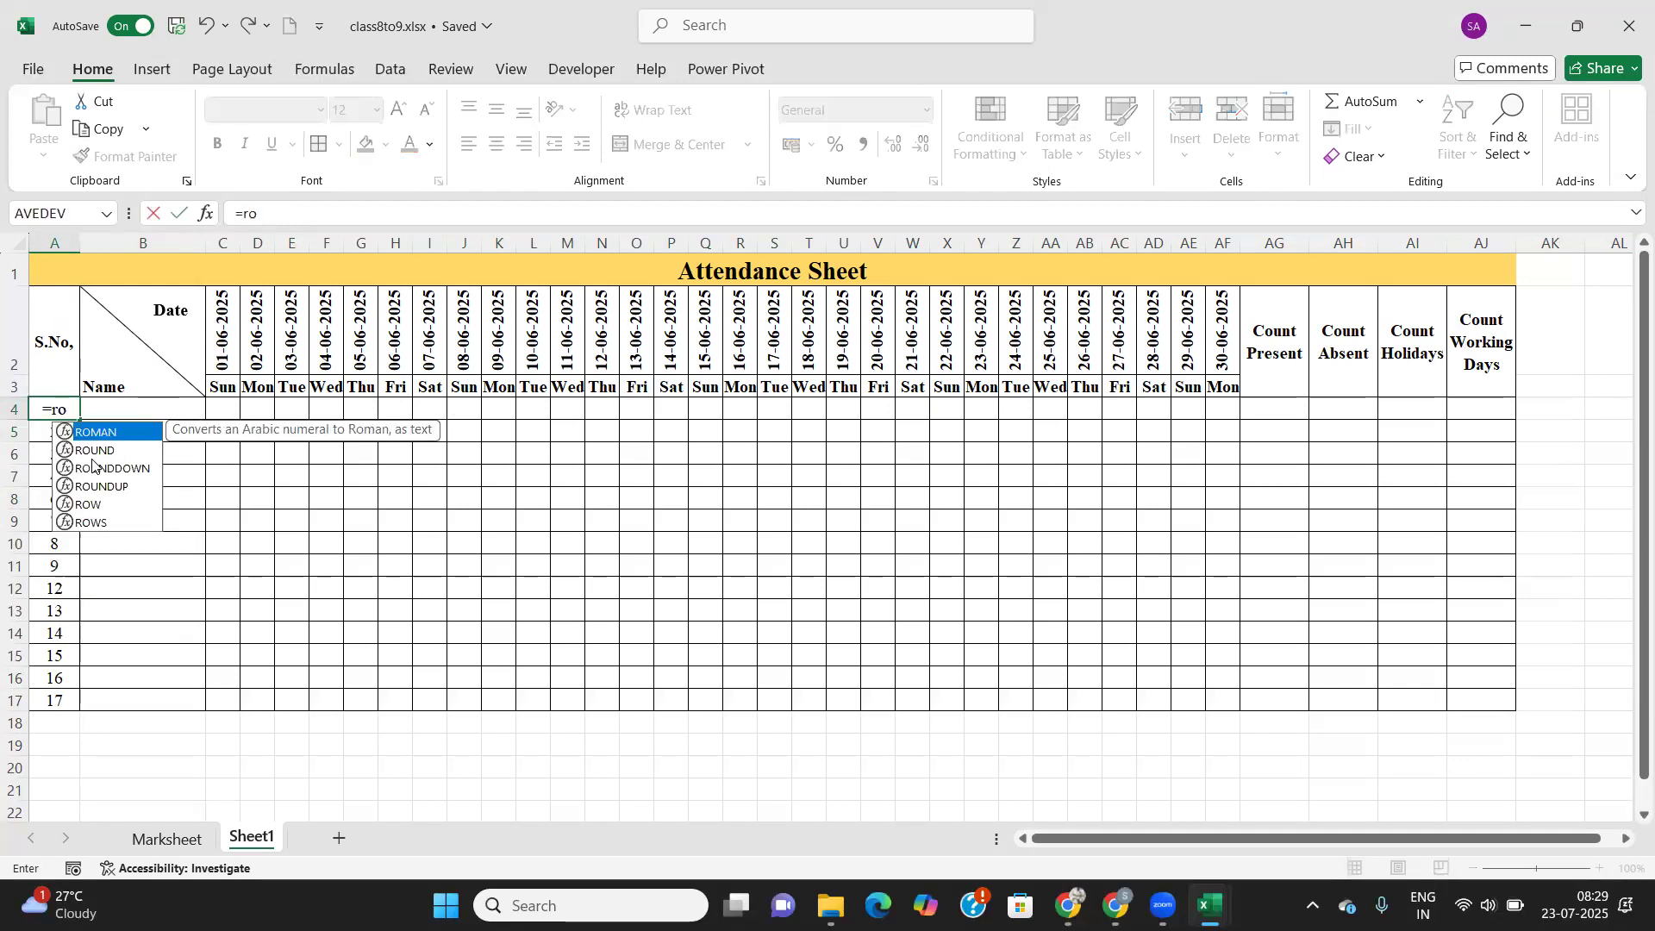
pyautogui.write('w()')
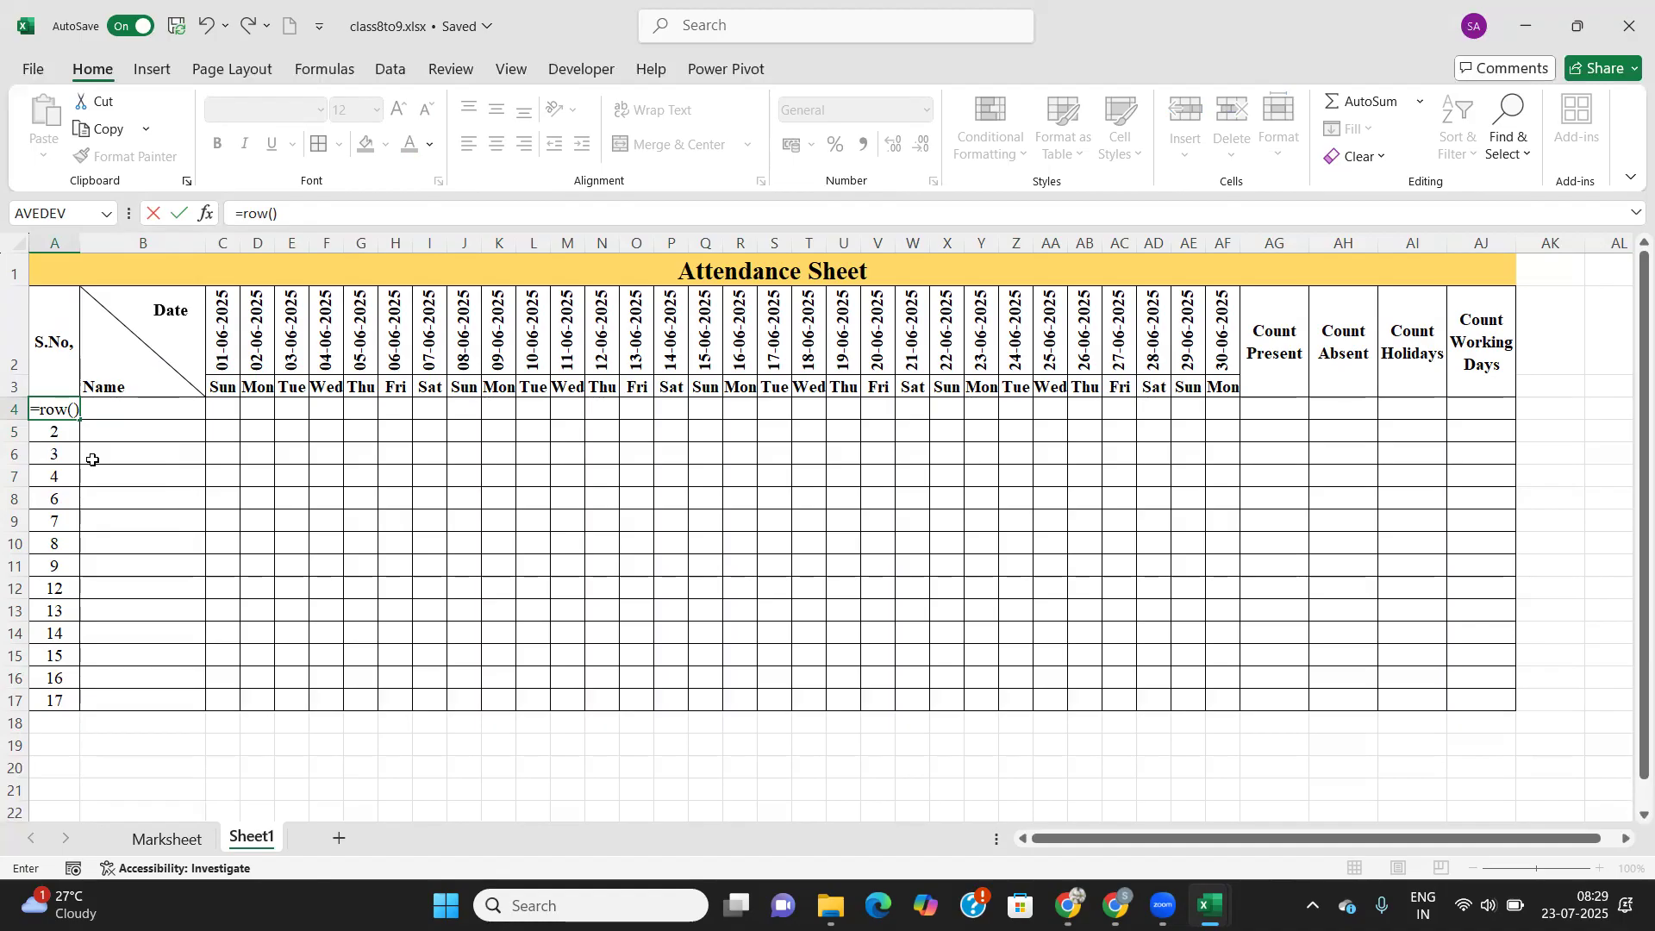
pyautogui.write('-')
pyautogui.write('3')
pyautogui.press('Return')
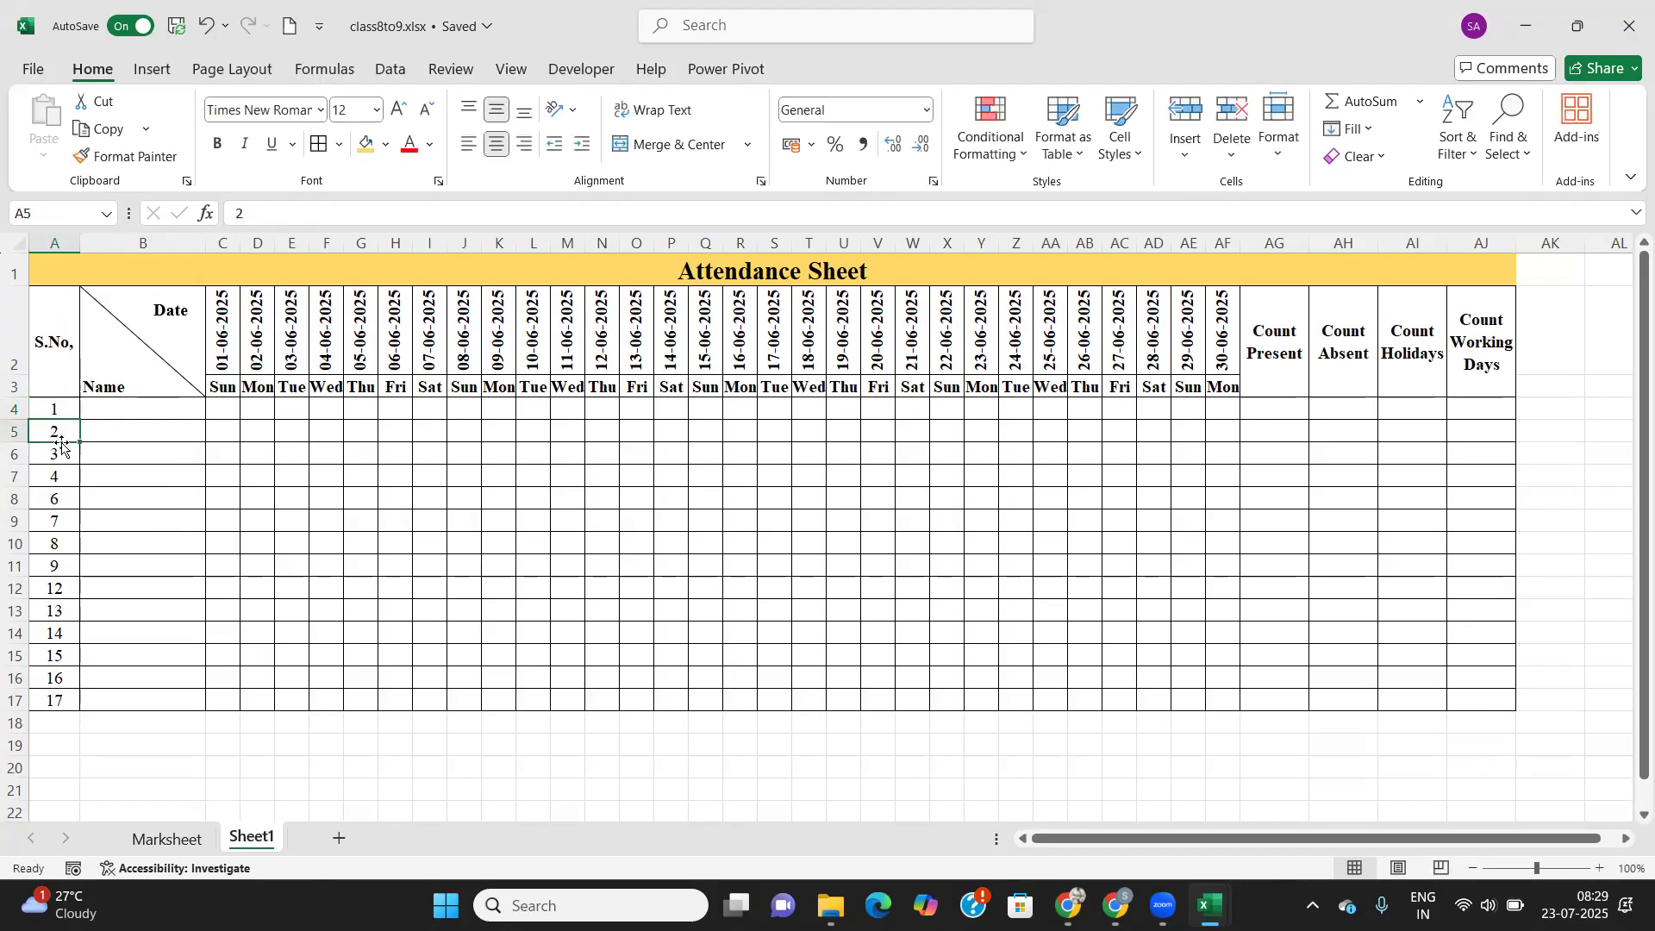
# Copy the serial number formula from A4 down through A17.
pyautogui.click(69, 408)
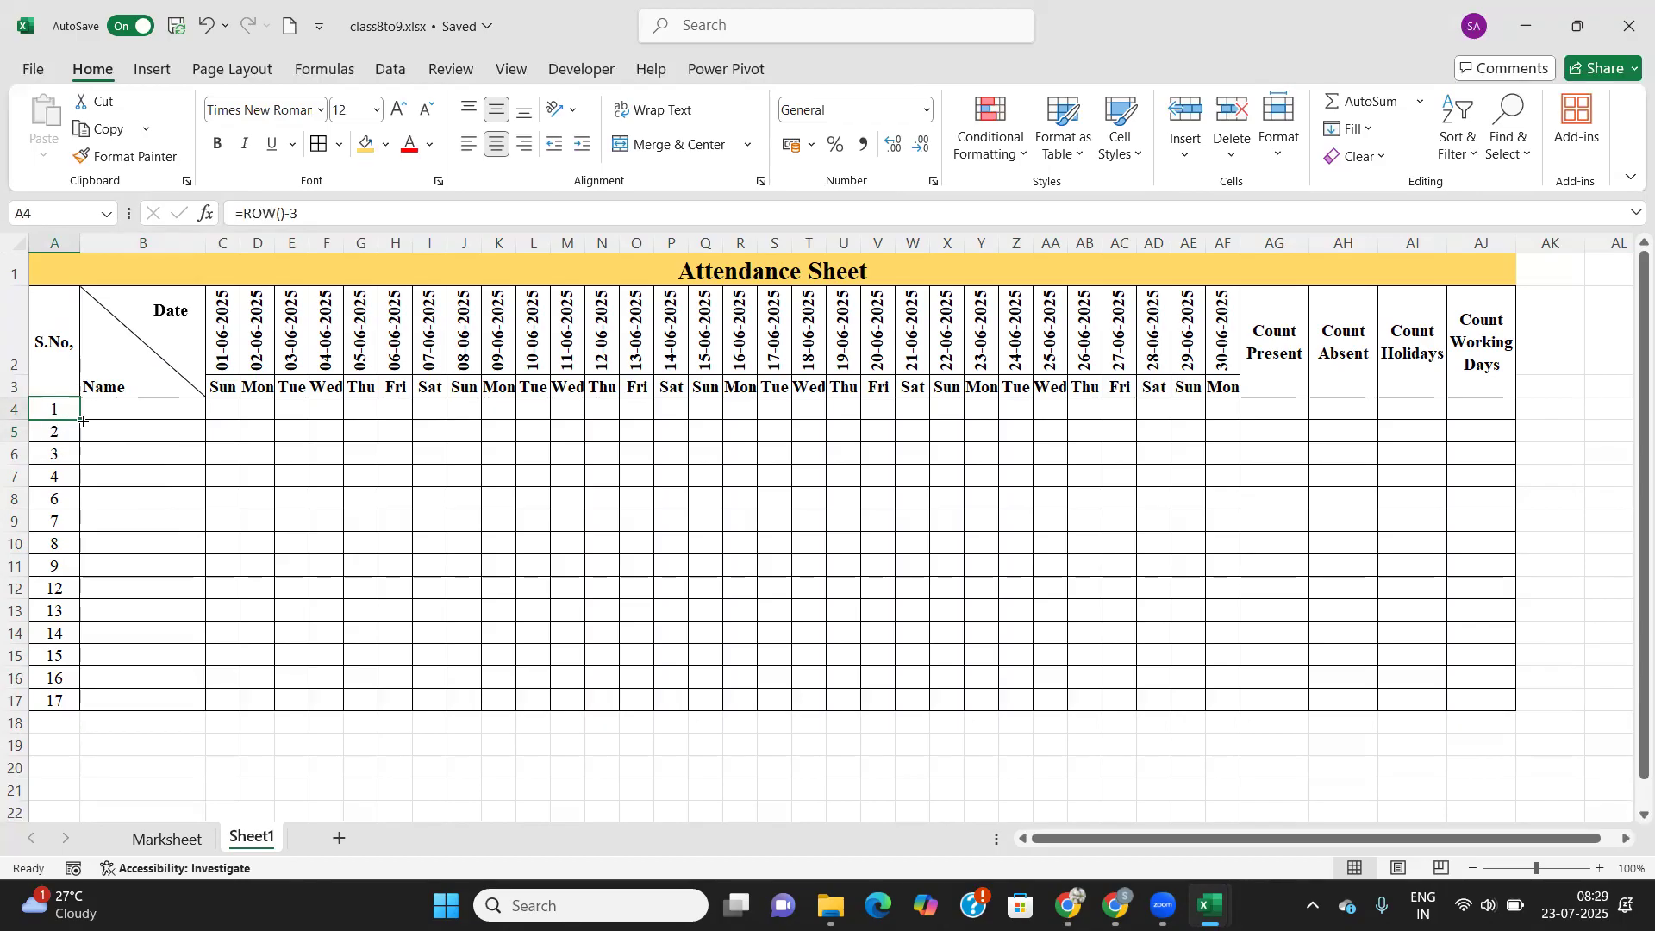
pyautogui.hotkey('ctrl', 'shift', 'Down')
pyautogui.hotkey('ctrl', 'd')
pyautogui.click(41, 614)
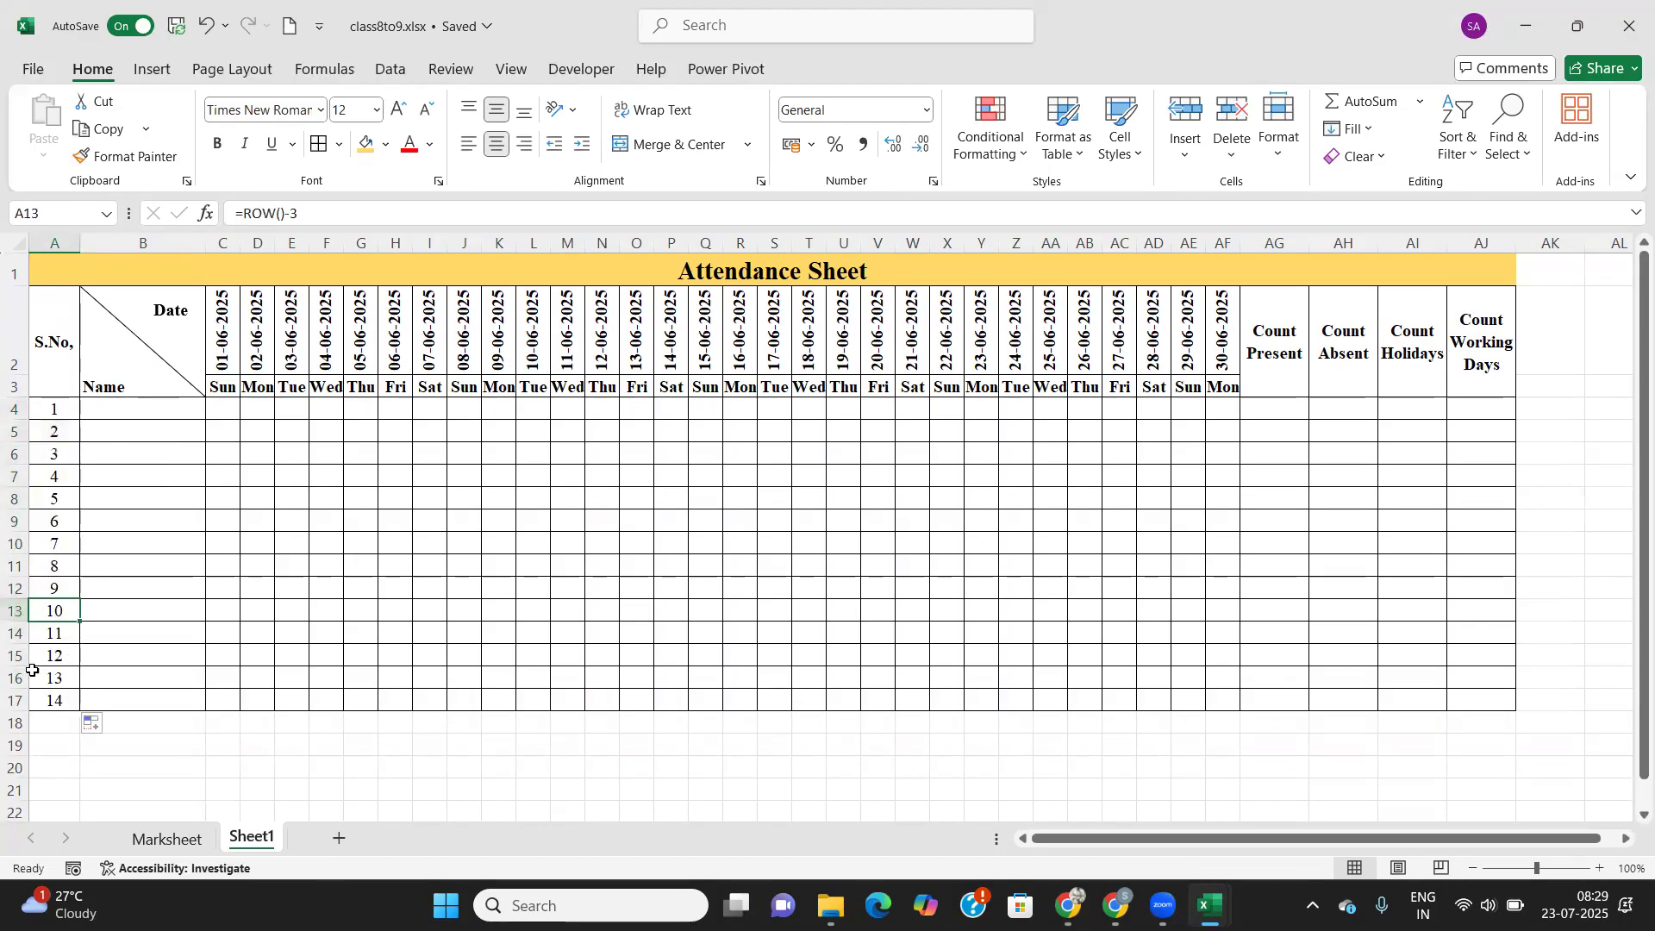
# Delete row 14, which holds serial number 11.
pyautogui.click(20, 636)
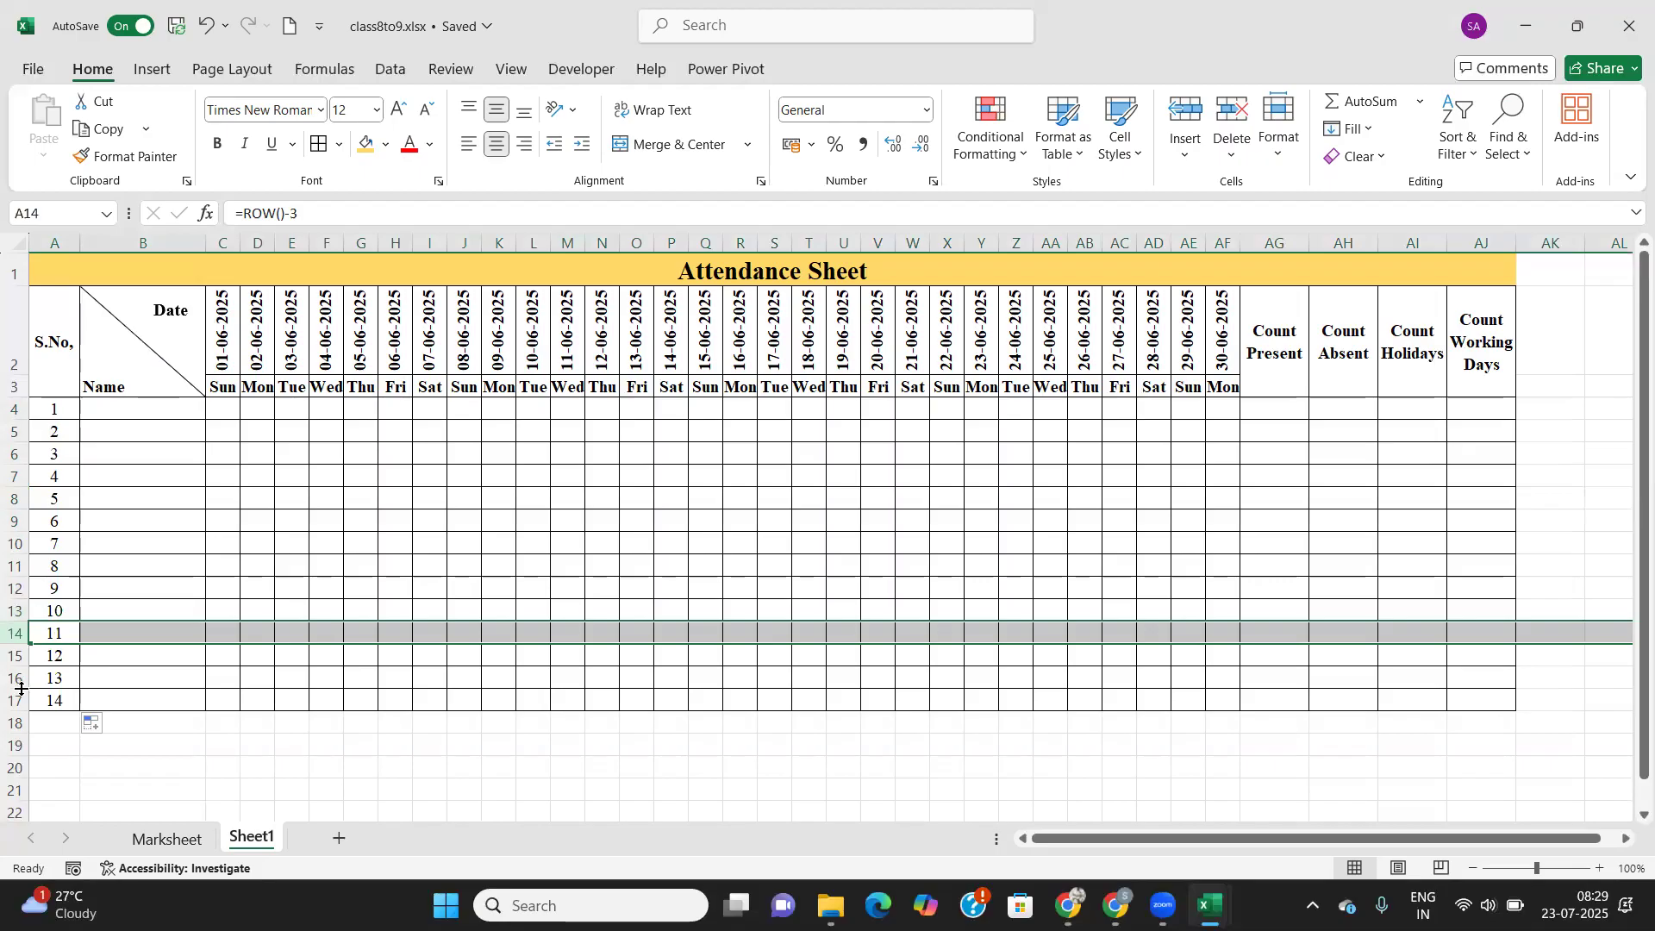
pyautogui.hotkey('ctrl', '-')
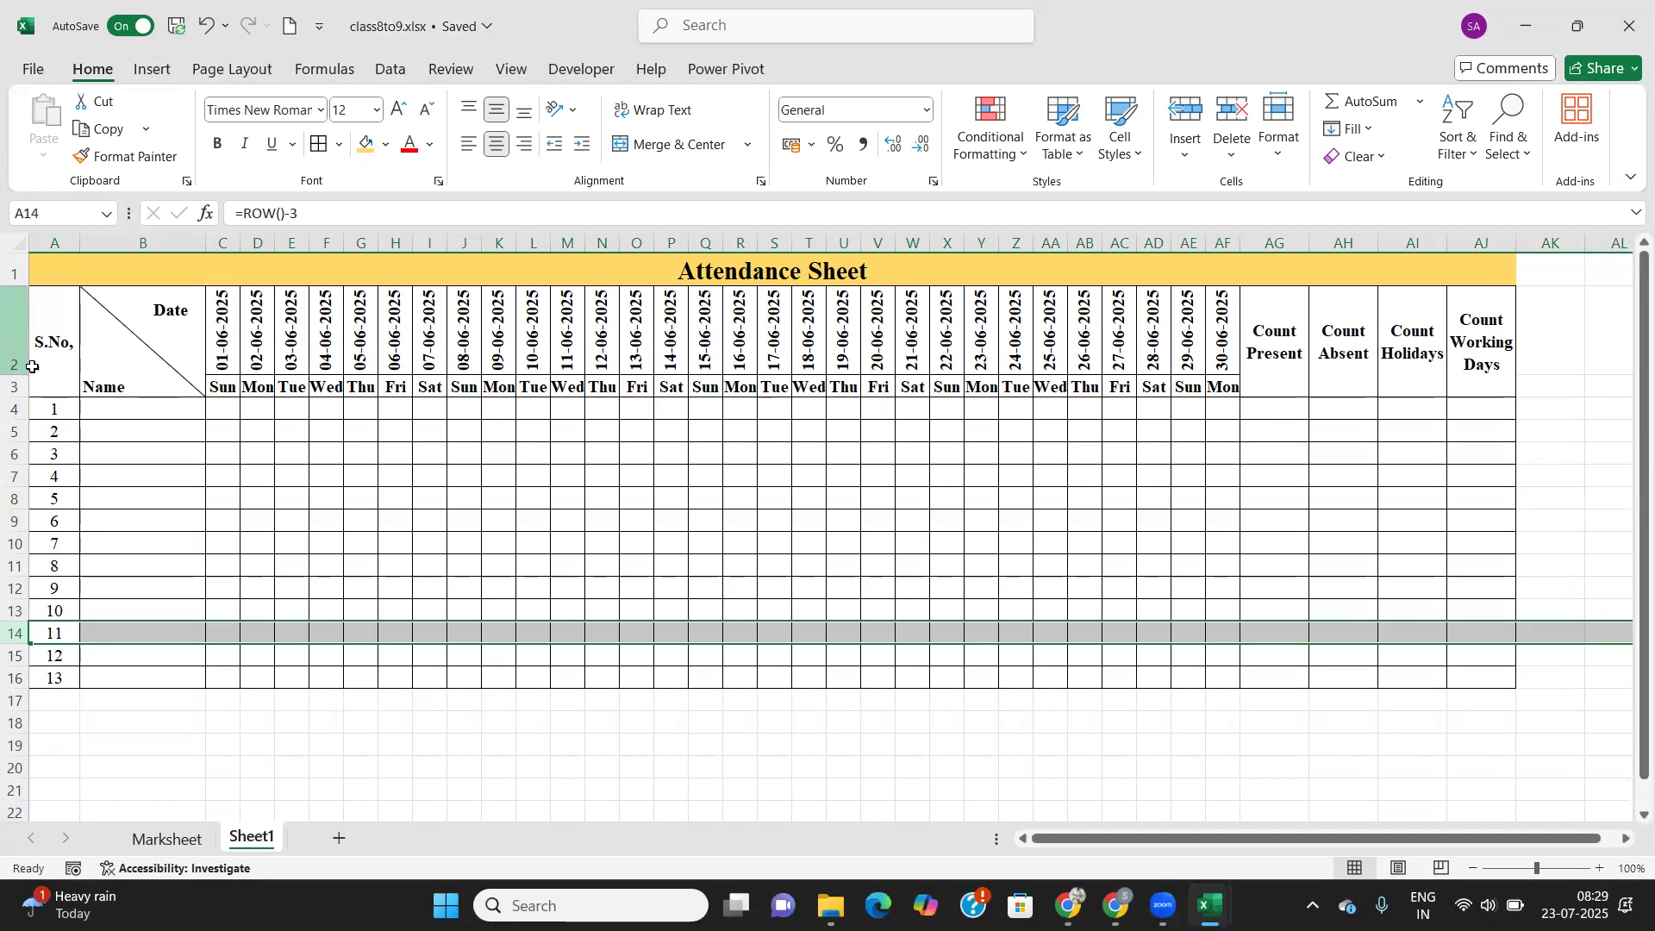
pyautogui.click(45, 411)
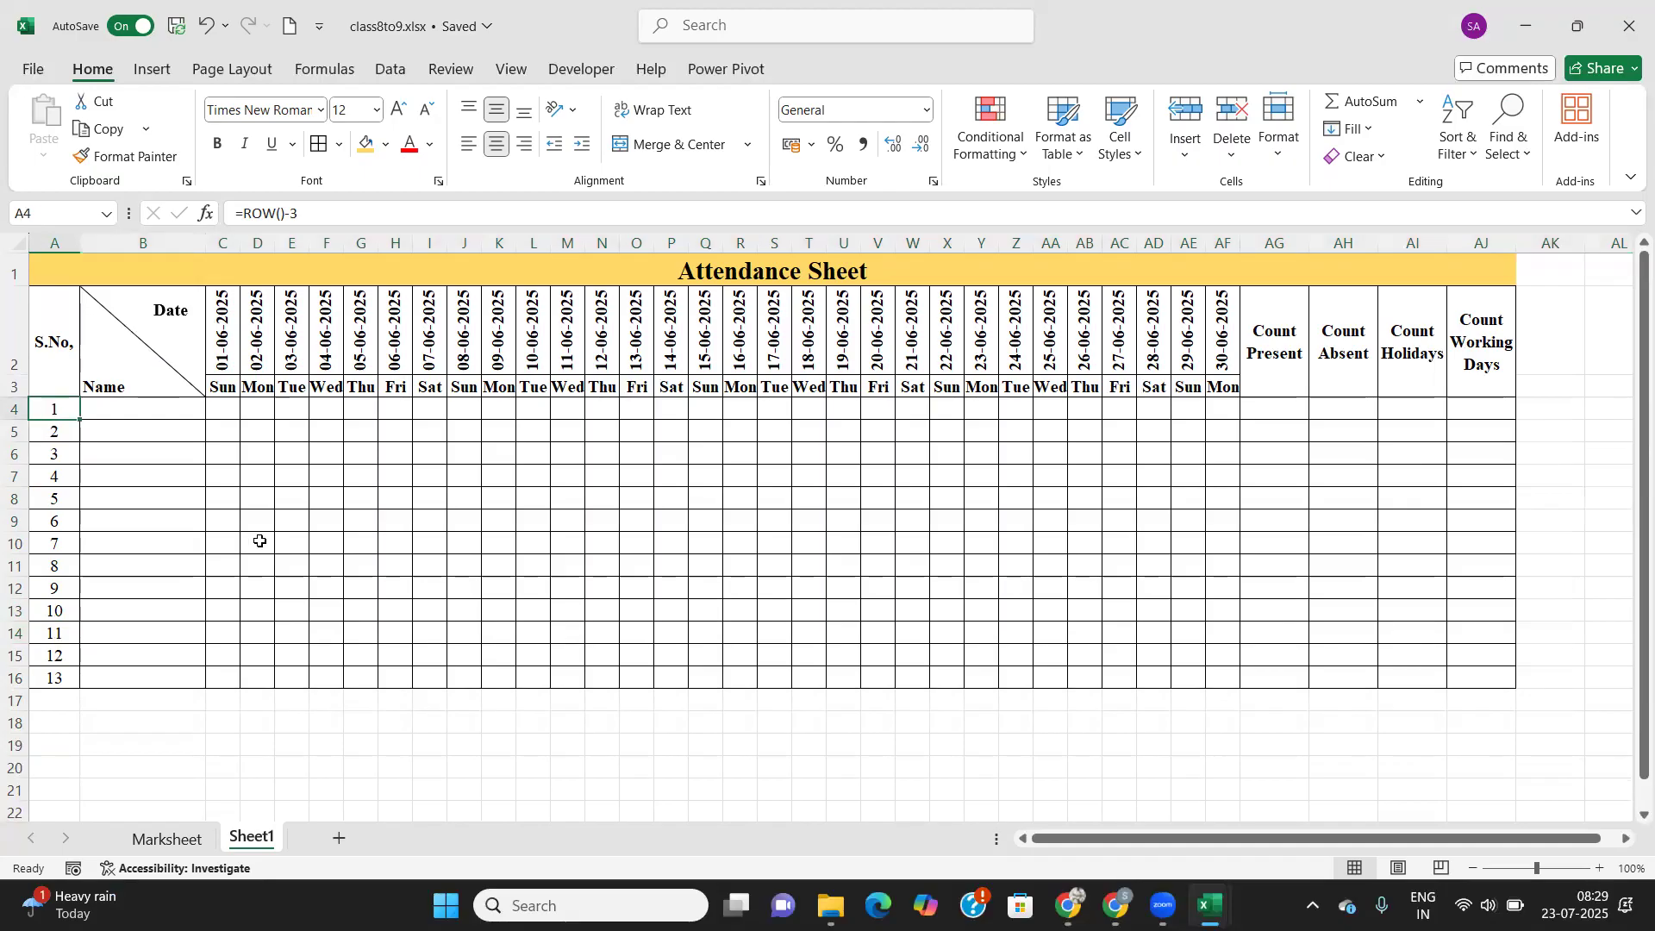
# Enter ABC as the first name in B4.
pyautogui.click(142, 408)
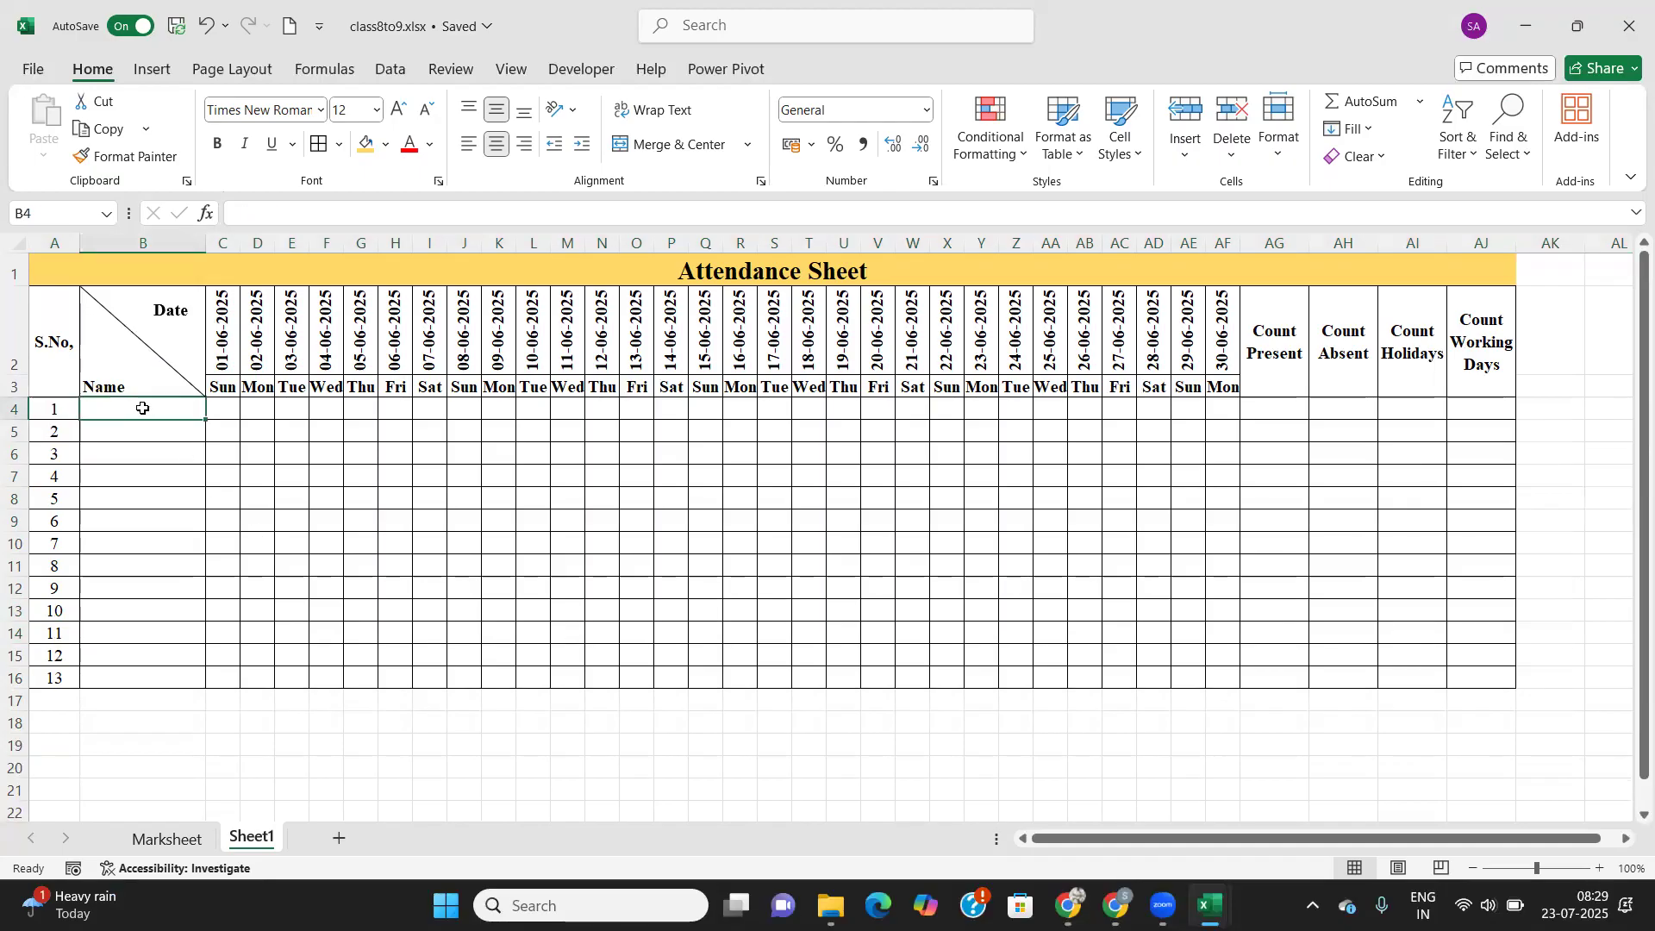
pyautogui.write('ABC')
pyautogui.press('Tab')
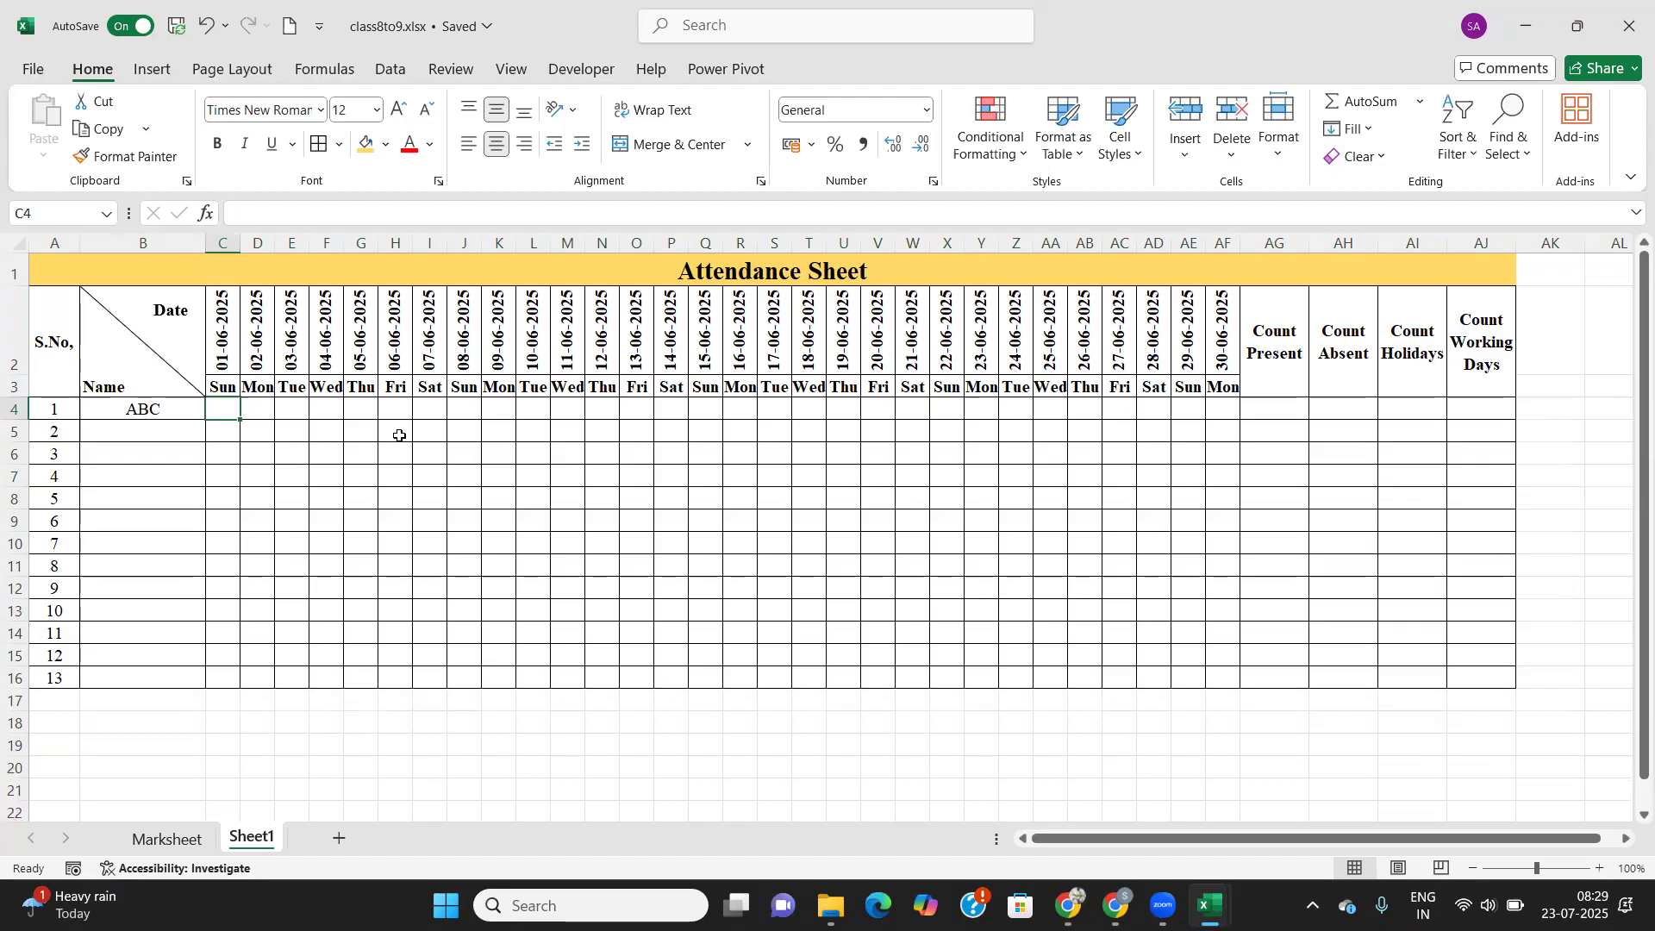
# Fill the five Sunday columns C, J, Q, X and AE with standard red from row 2 to row 16.
pyautogui.click(234, 357)
pyautogui.moveTo(234, 357); pyautogui.dragTo(220, 666)
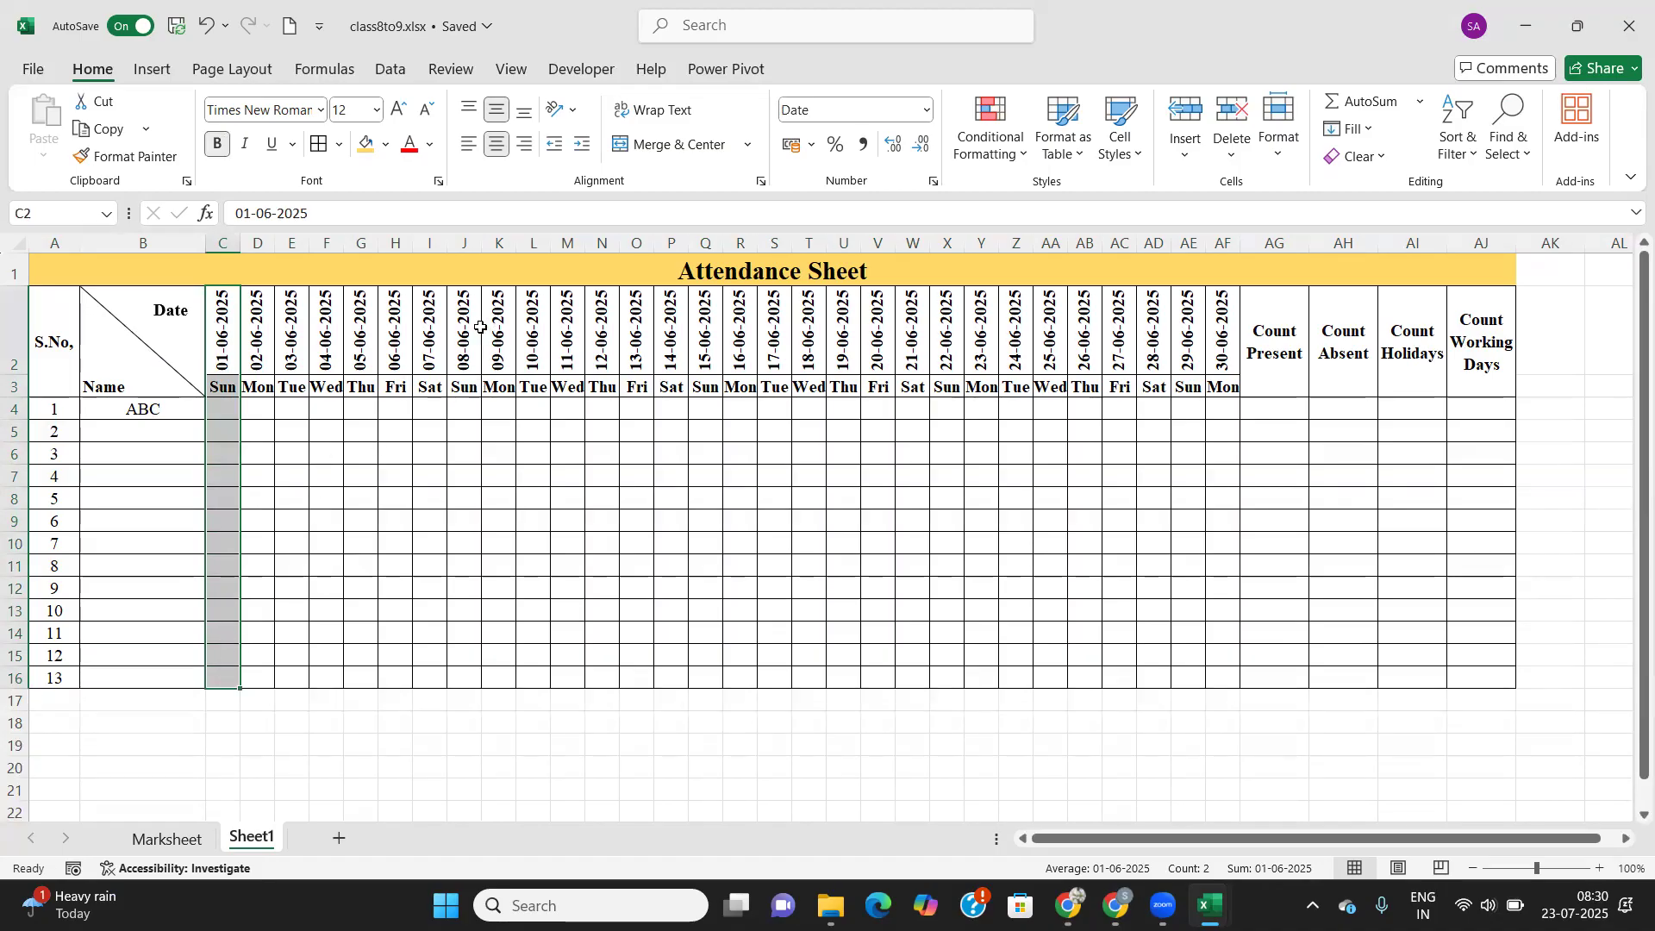
pyautogui.moveTo(466, 312); pyautogui.dragTo(454, 676)
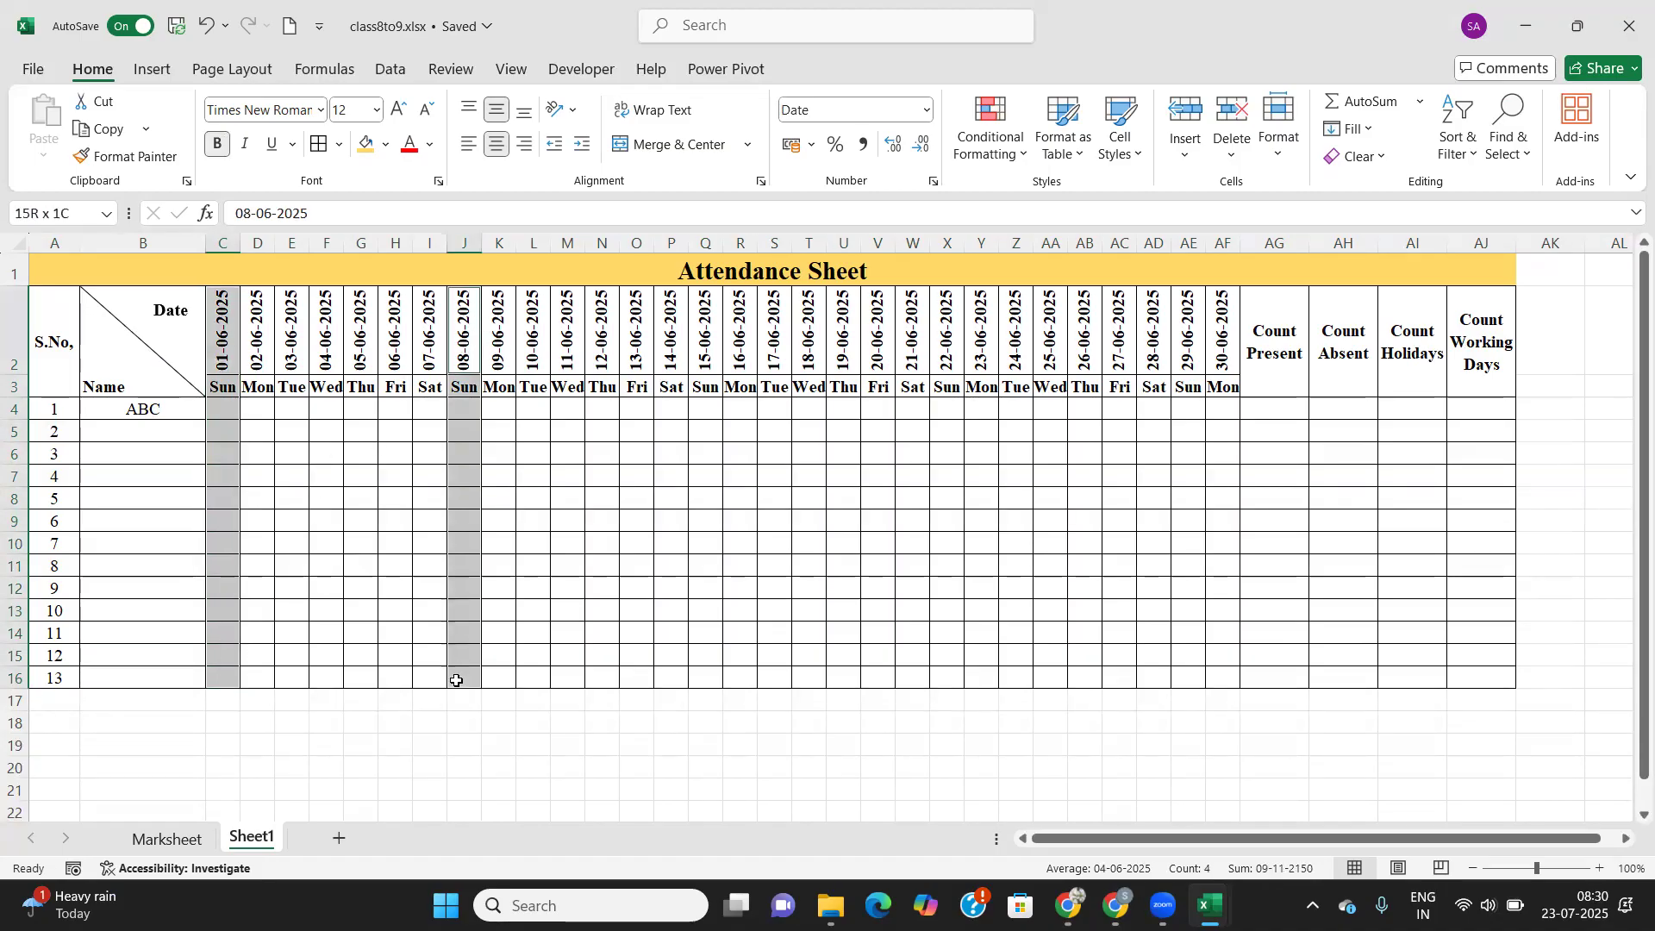
pyautogui.moveTo(706, 331); pyautogui.dragTo(703, 678)
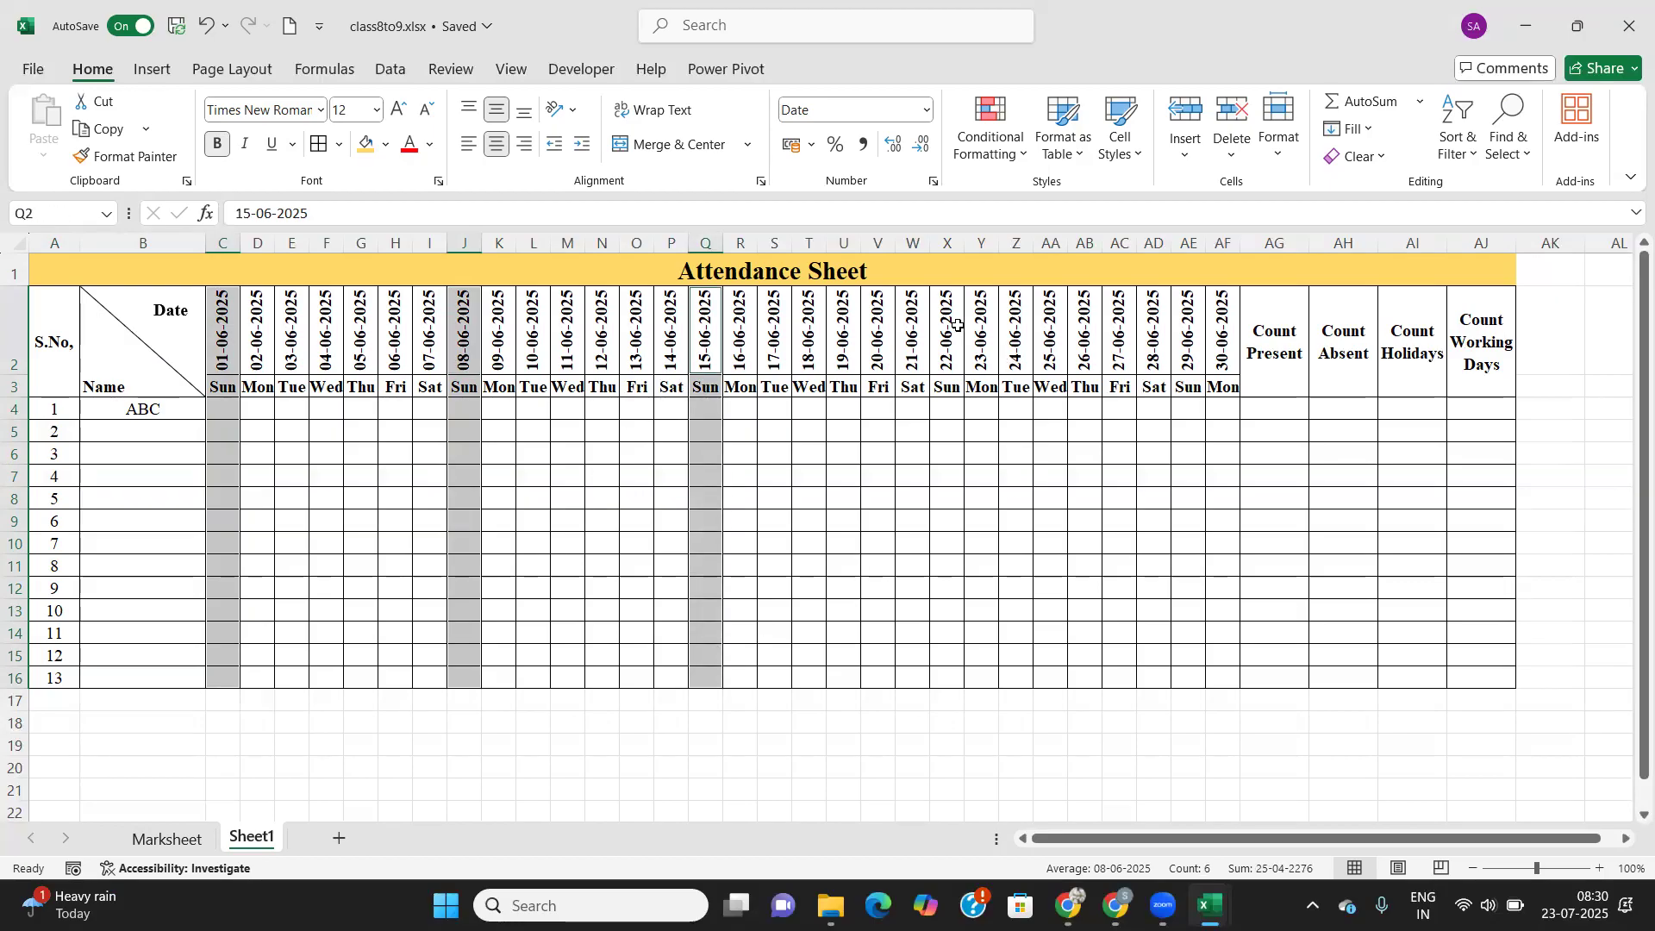
pyautogui.moveTo(945, 304); pyautogui.dragTo(950, 680)
pyautogui.moveTo(1189, 302); pyautogui.dragTo(1196, 681)
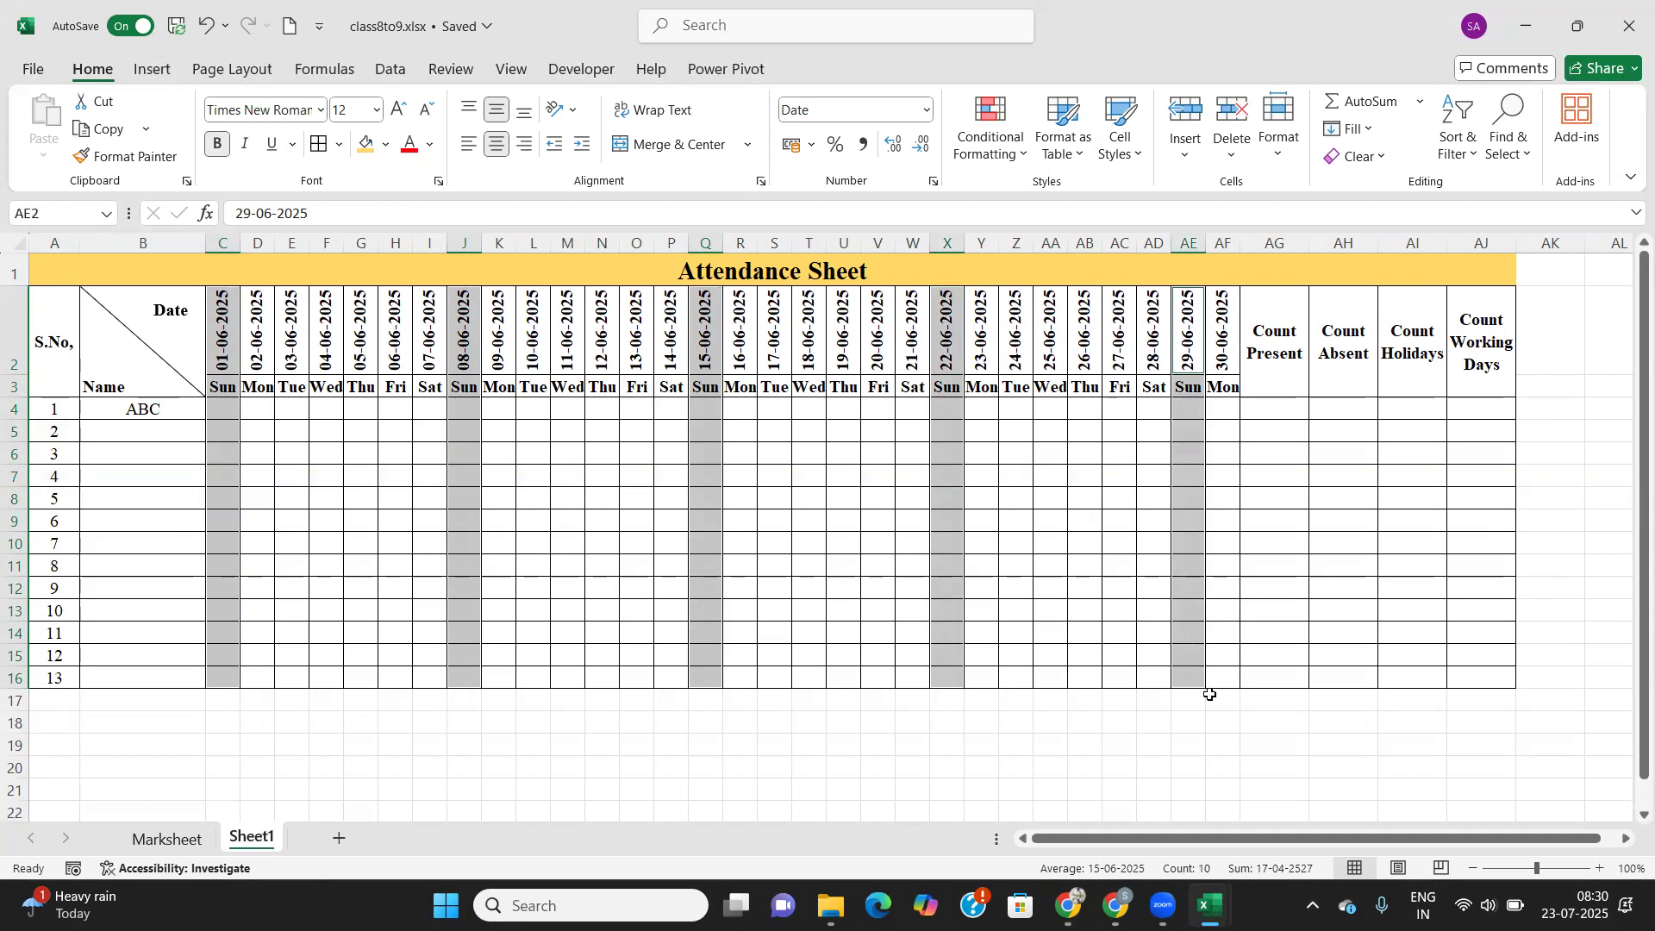
pyautogui.click(385, 144)
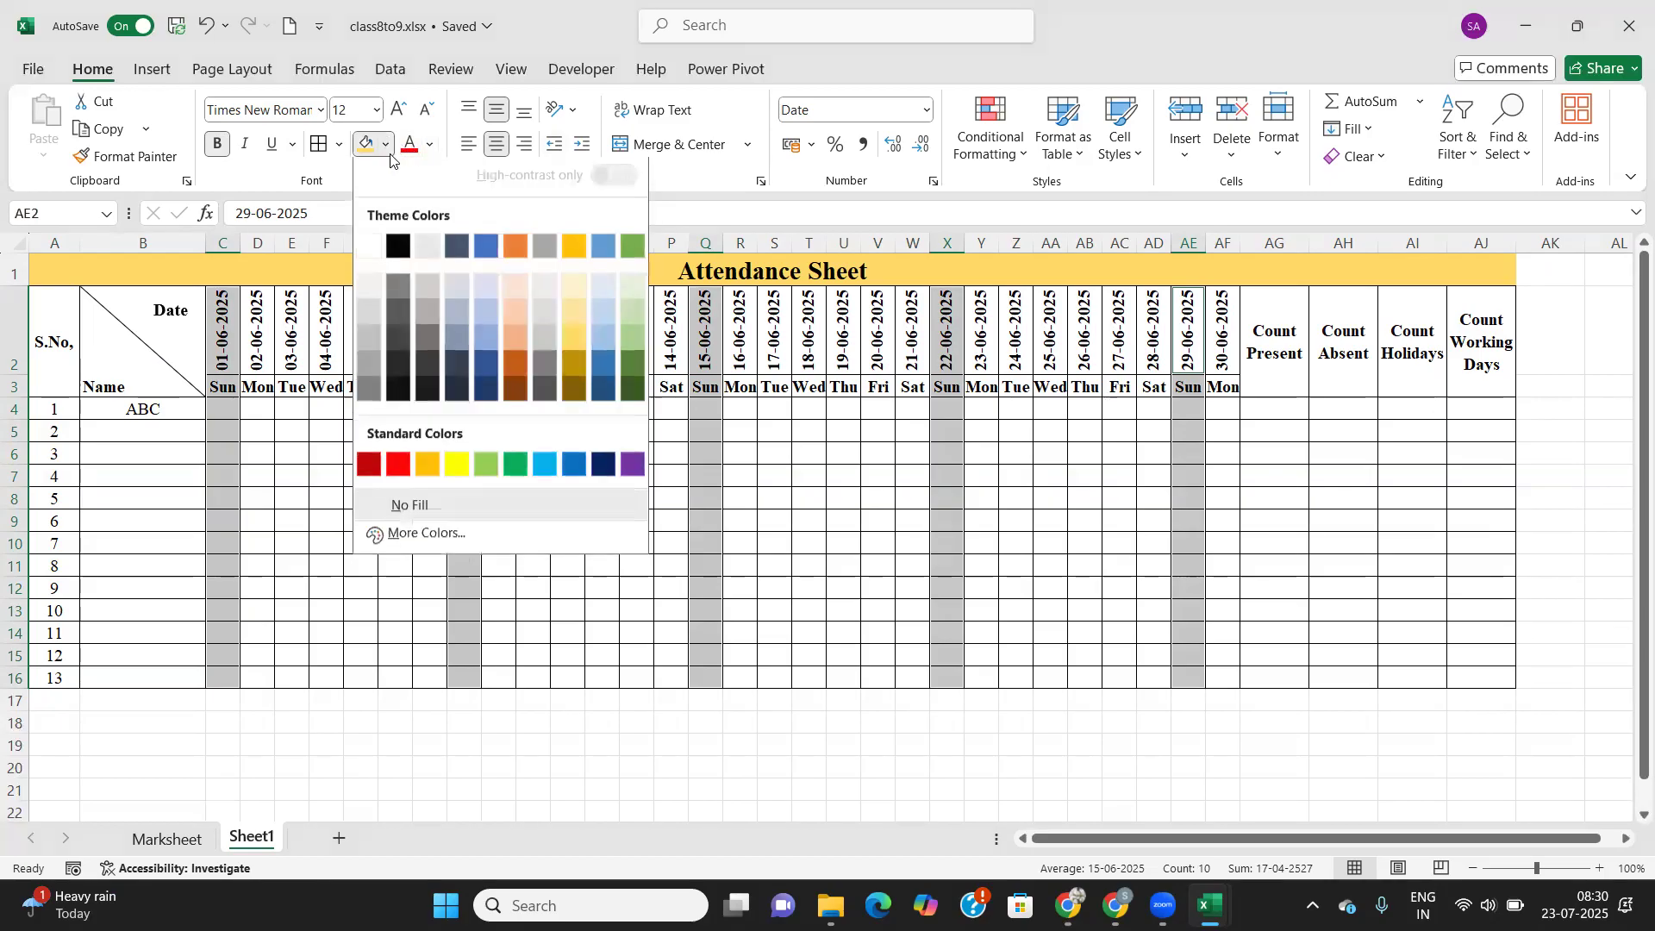
pyautogui.click(398, 470)
pyautogui.click(302, 523)
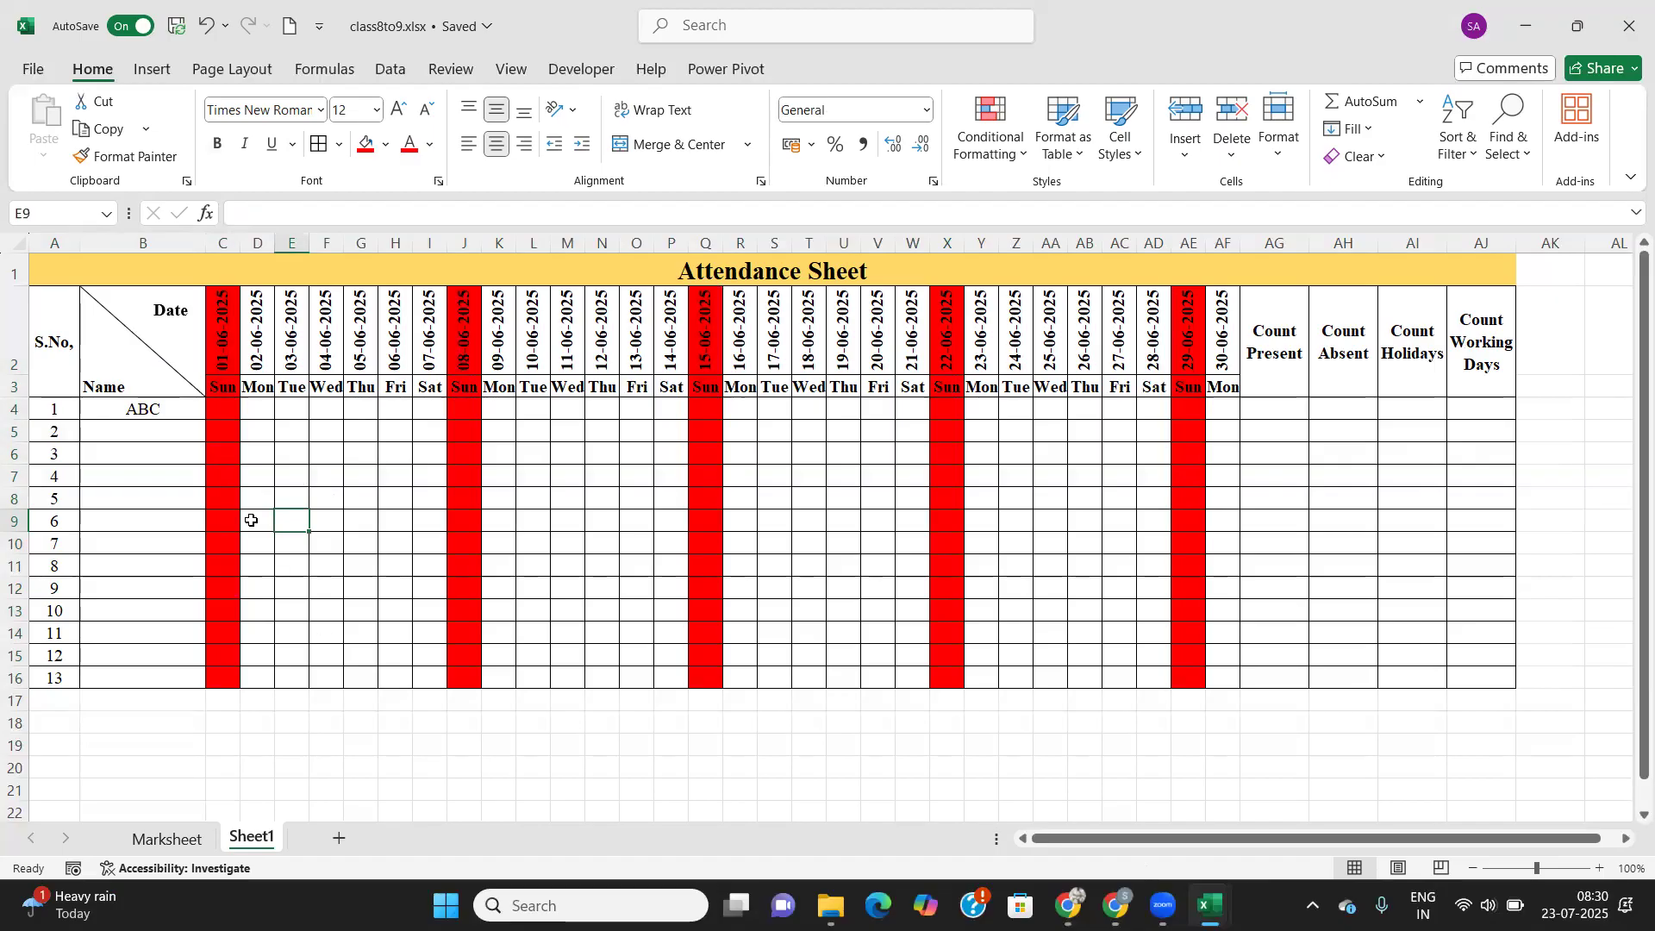
# Enter P in D4 and A in E4, and extend the alternating pattern through I4.
pyautogui.click(258, 410)
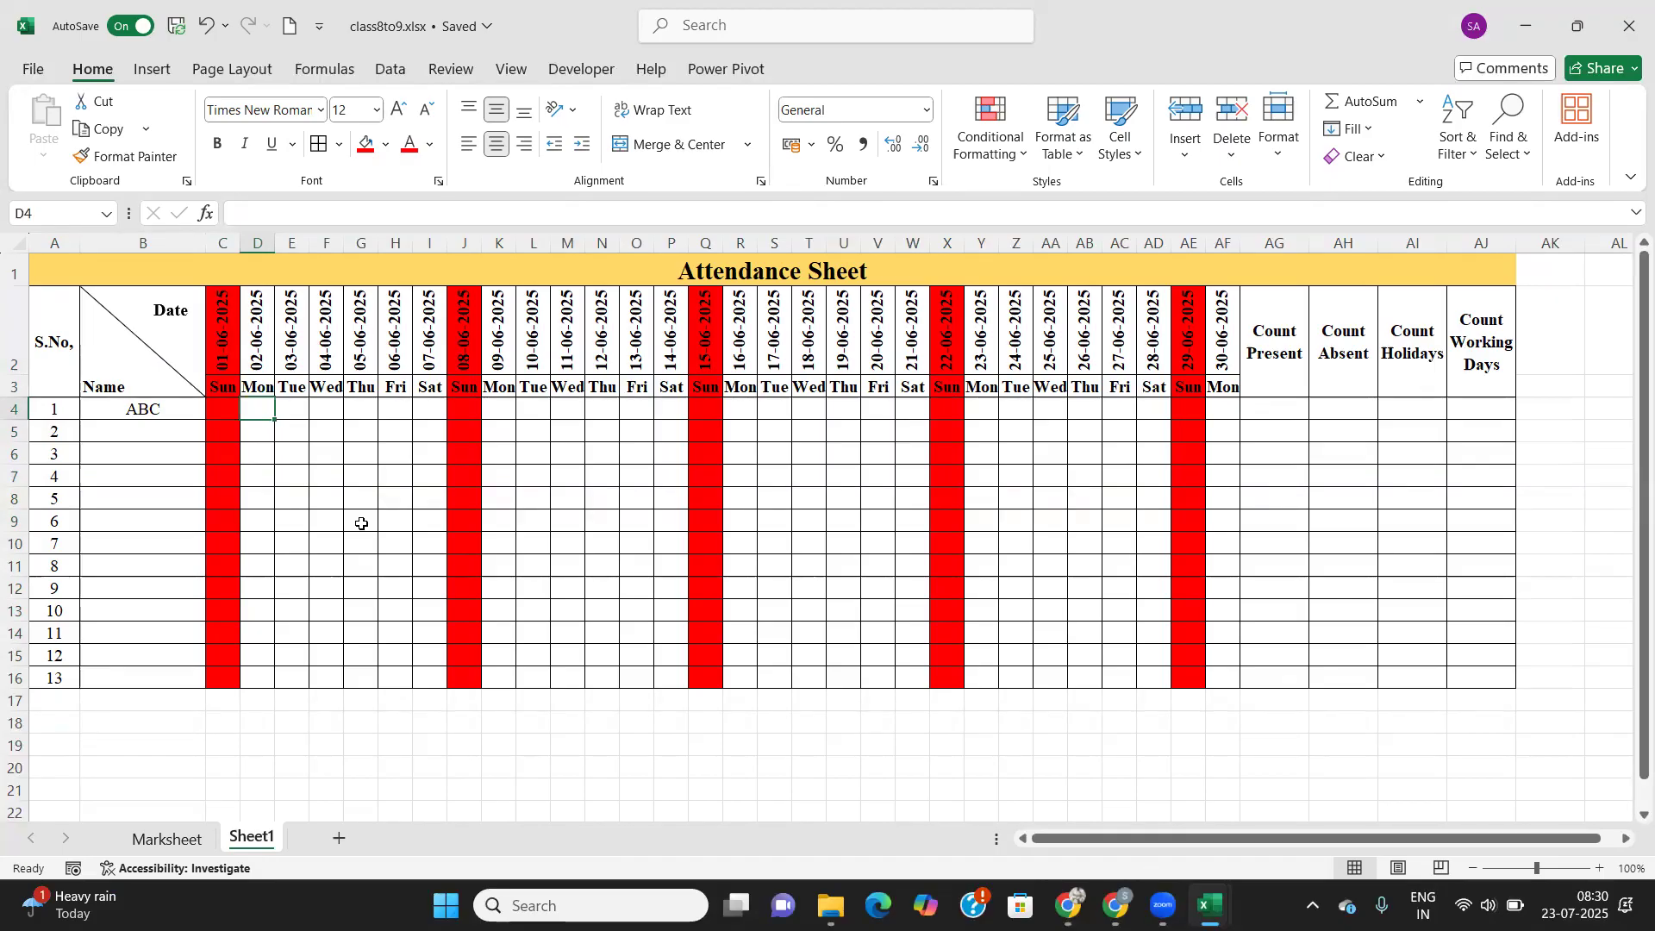
pyautogui.write('P')
pyautogui.press('Tab')
pyautogui.write('A')
pyautogui.press('Tab')
pyautogui.moveTo(256, 412); pyautogui.dragTo(453, 402)
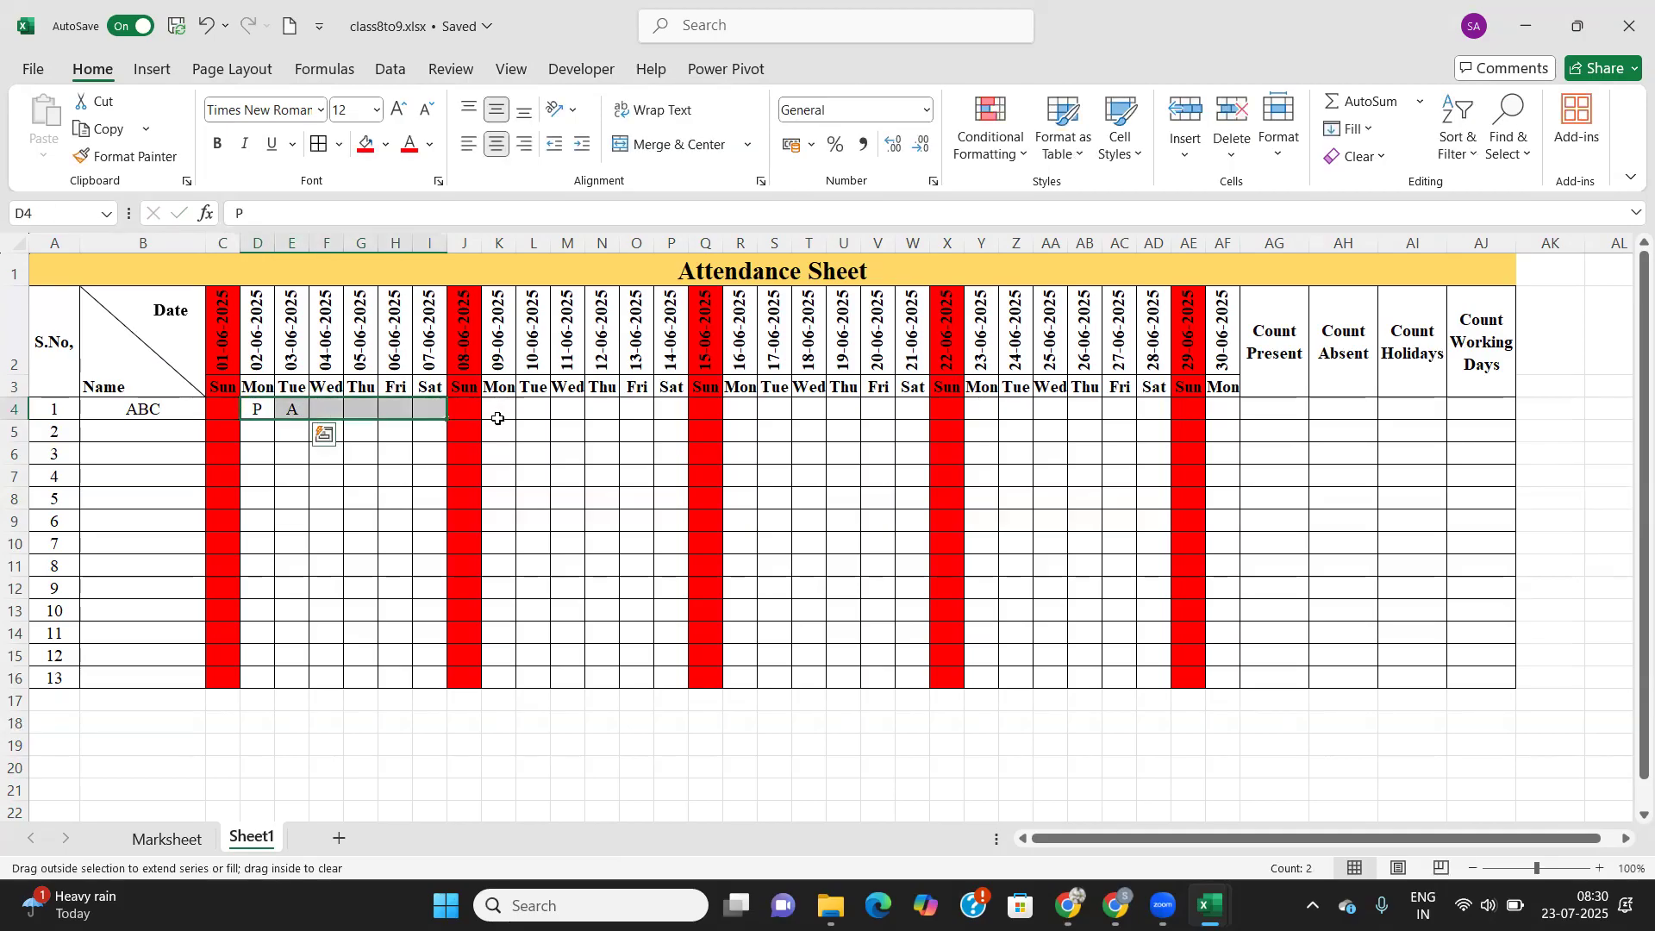
# Enter P, P and A in K4 to M4, and extend the pattern through P4.
pyautogui.click(500, 410)
pyautogui.write('P')
pyautogui.press('Tab')
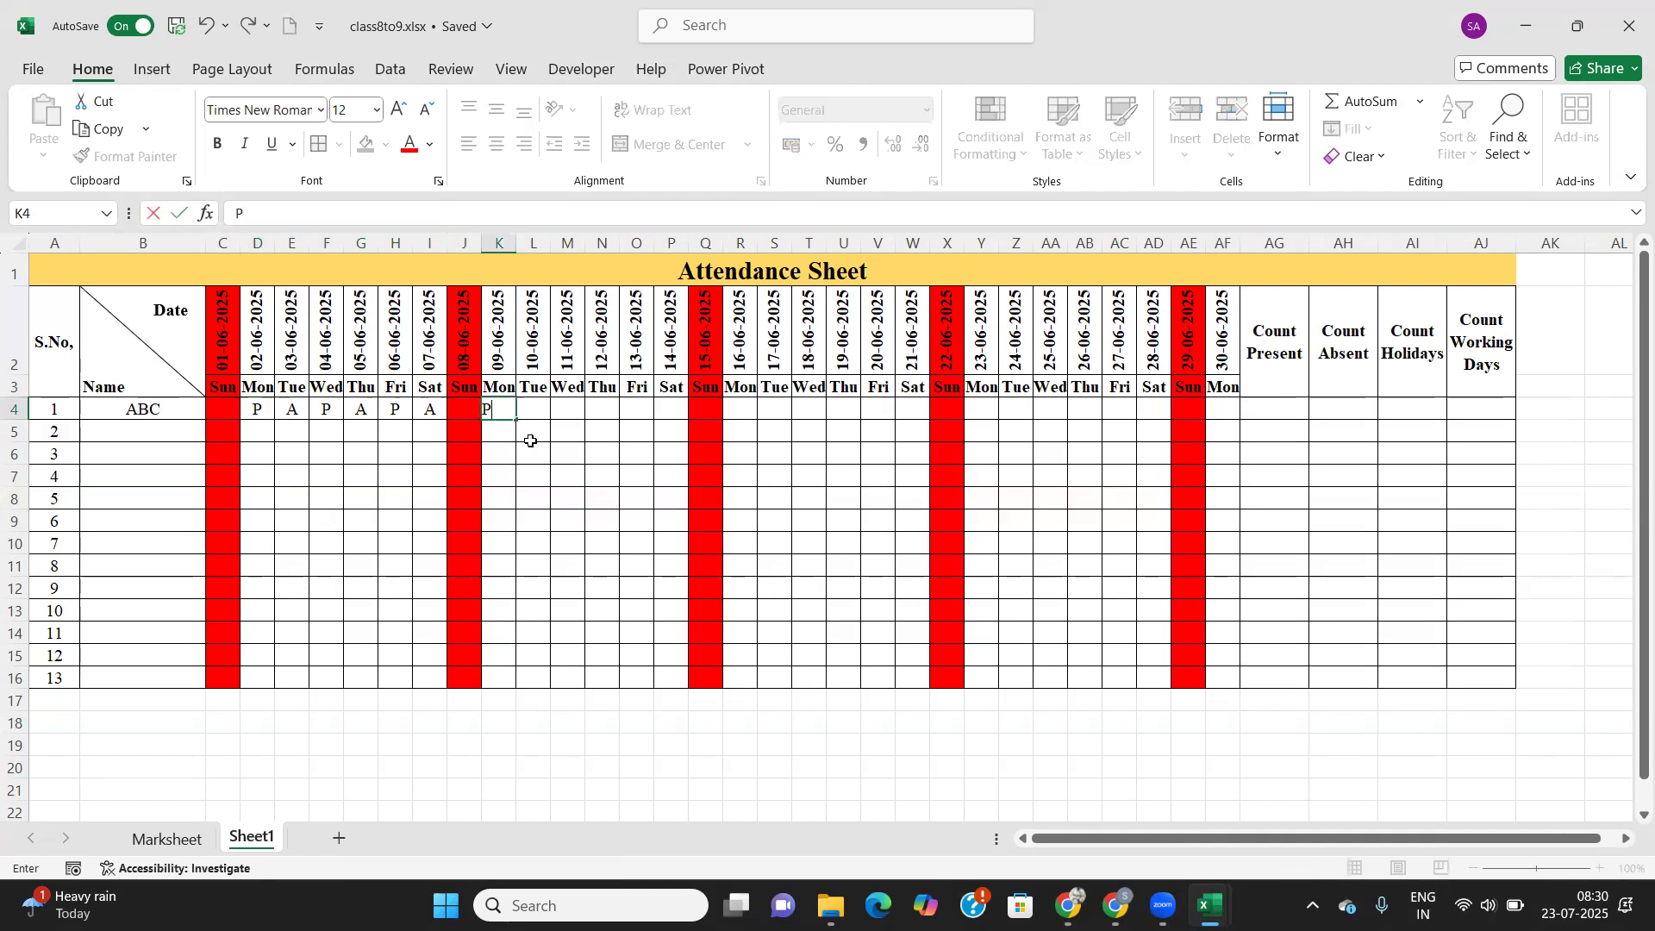
pyautogui.write('P')
pyautogui.press('Tab')
pyautogui.write('A')
pyautogui.press('Tab')
pyautogui.moveTo(499, 411); pyautogui.dragTo(688, 421)
# Enter A, P and P in R4 to T4, and extend the pattern through W4.
pyautogui.click(743, 413)
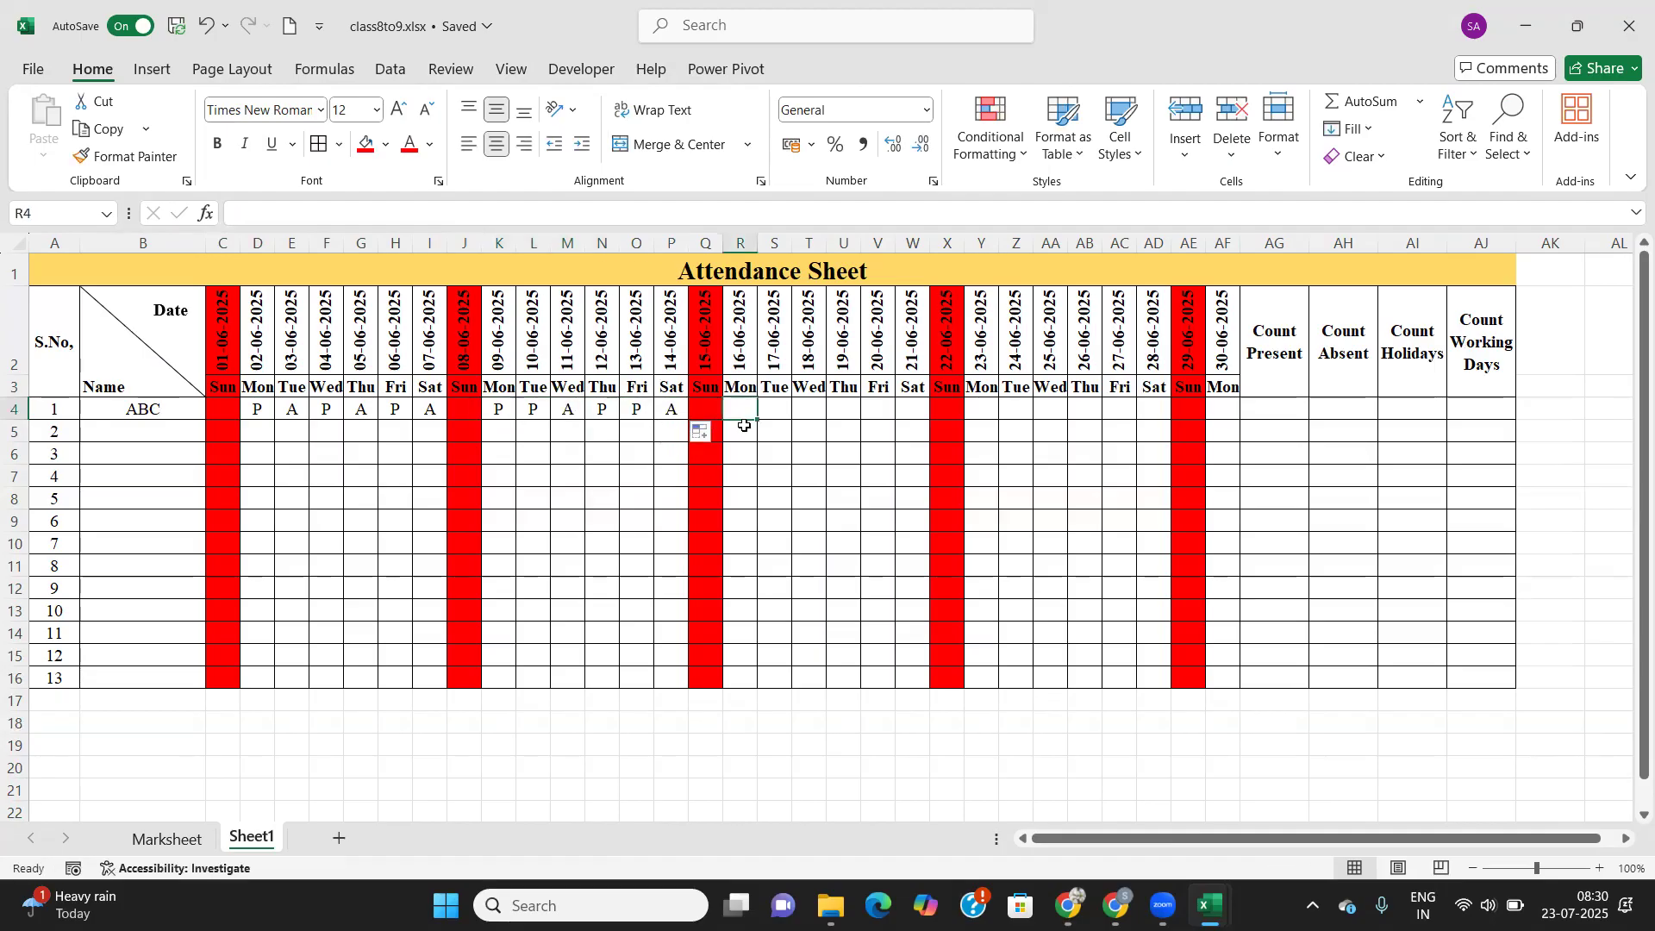
pyautogui.write('A')
pyautogui.press('Tab')
pyautogui.write('P')
pyautogui.press('Tab')
pyautogui.write('P')
pyautogui.press('Left')
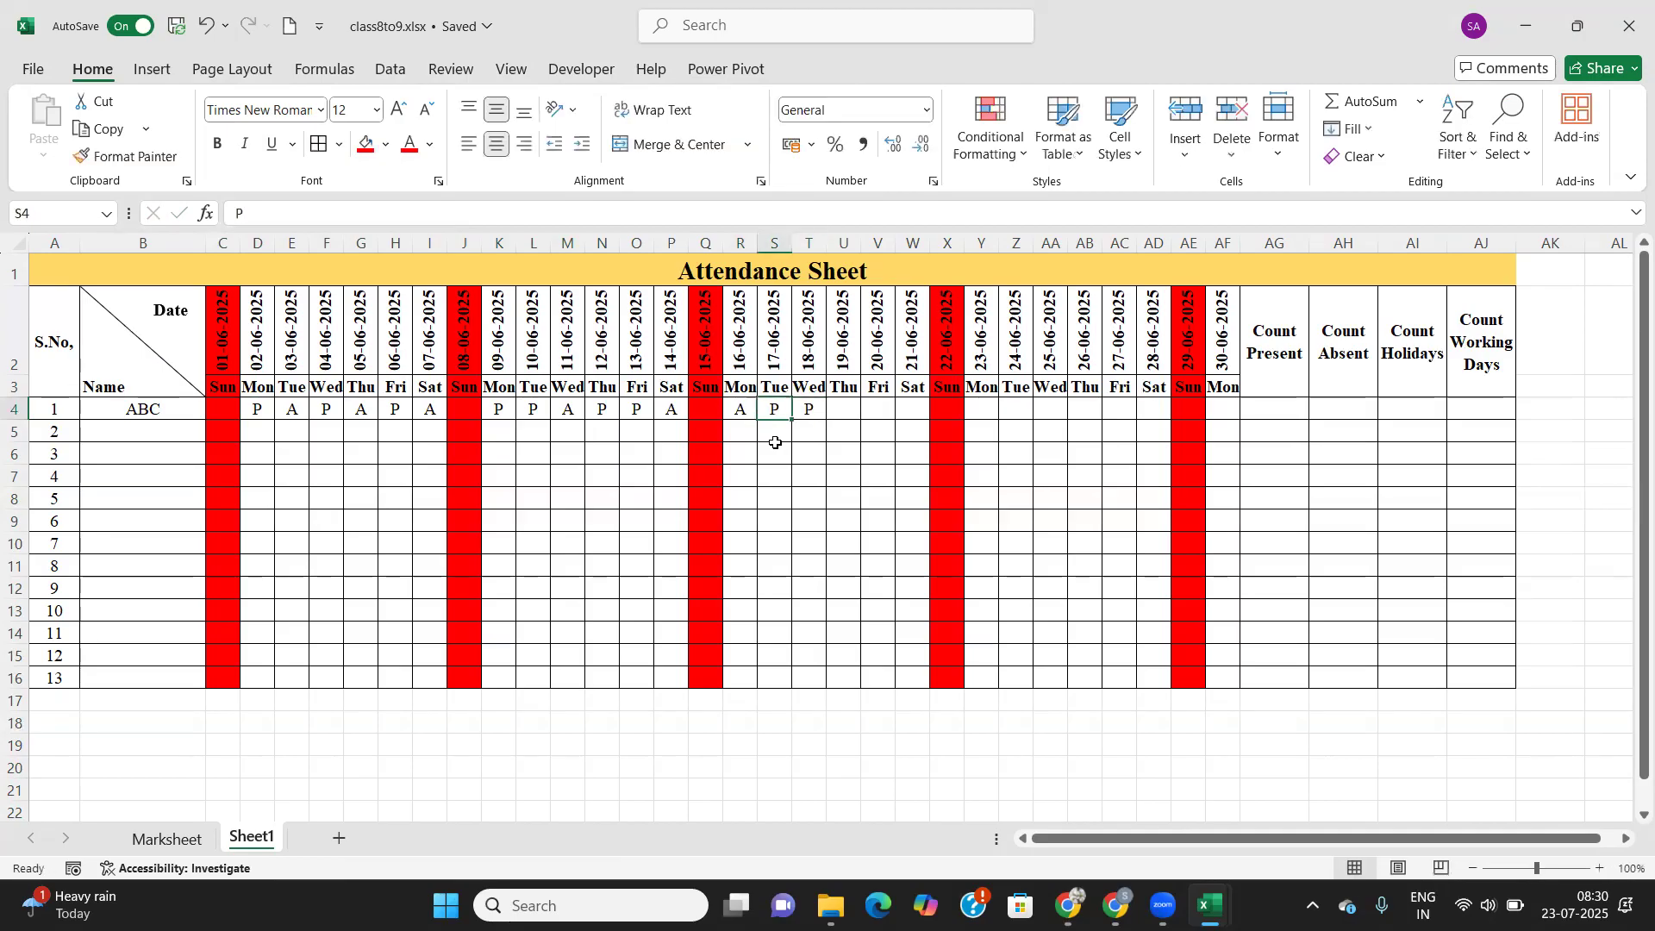
pyautogui.moveTo(732, 412); pyautogui.dragTo(919, 427)
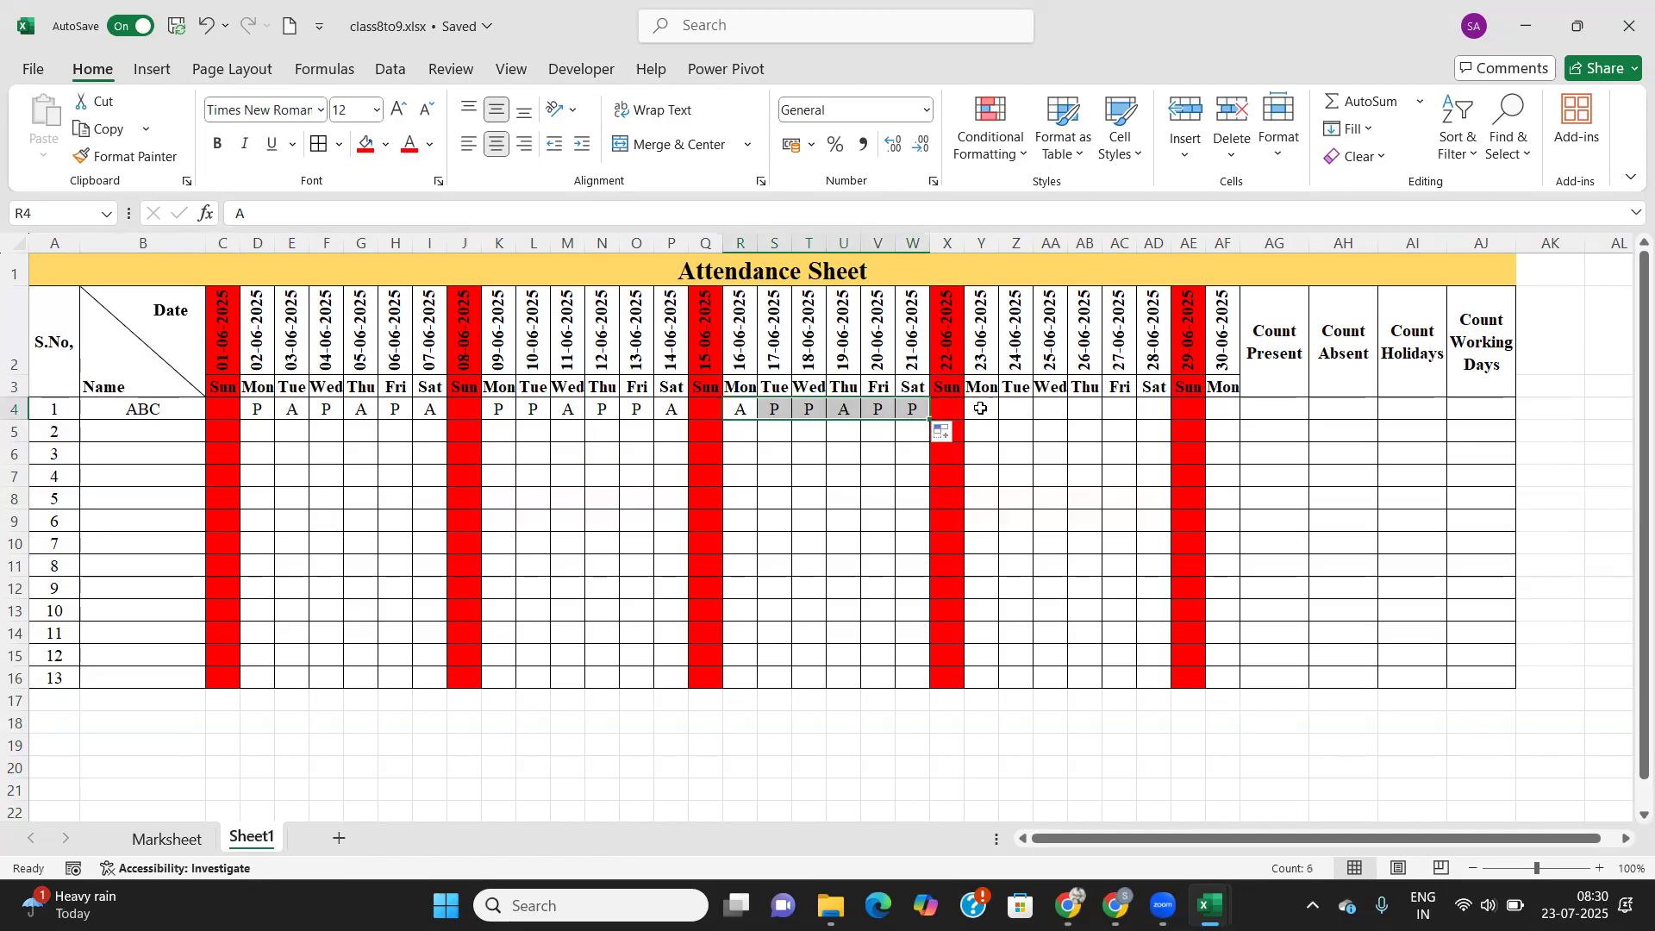
# Enter P, A, P, P, A, P in Y4 to AD4 and P in AF4, leaving Sunday cell AE4 blank.
pyautogui.click(981, 408)
pyautogui.write('P')
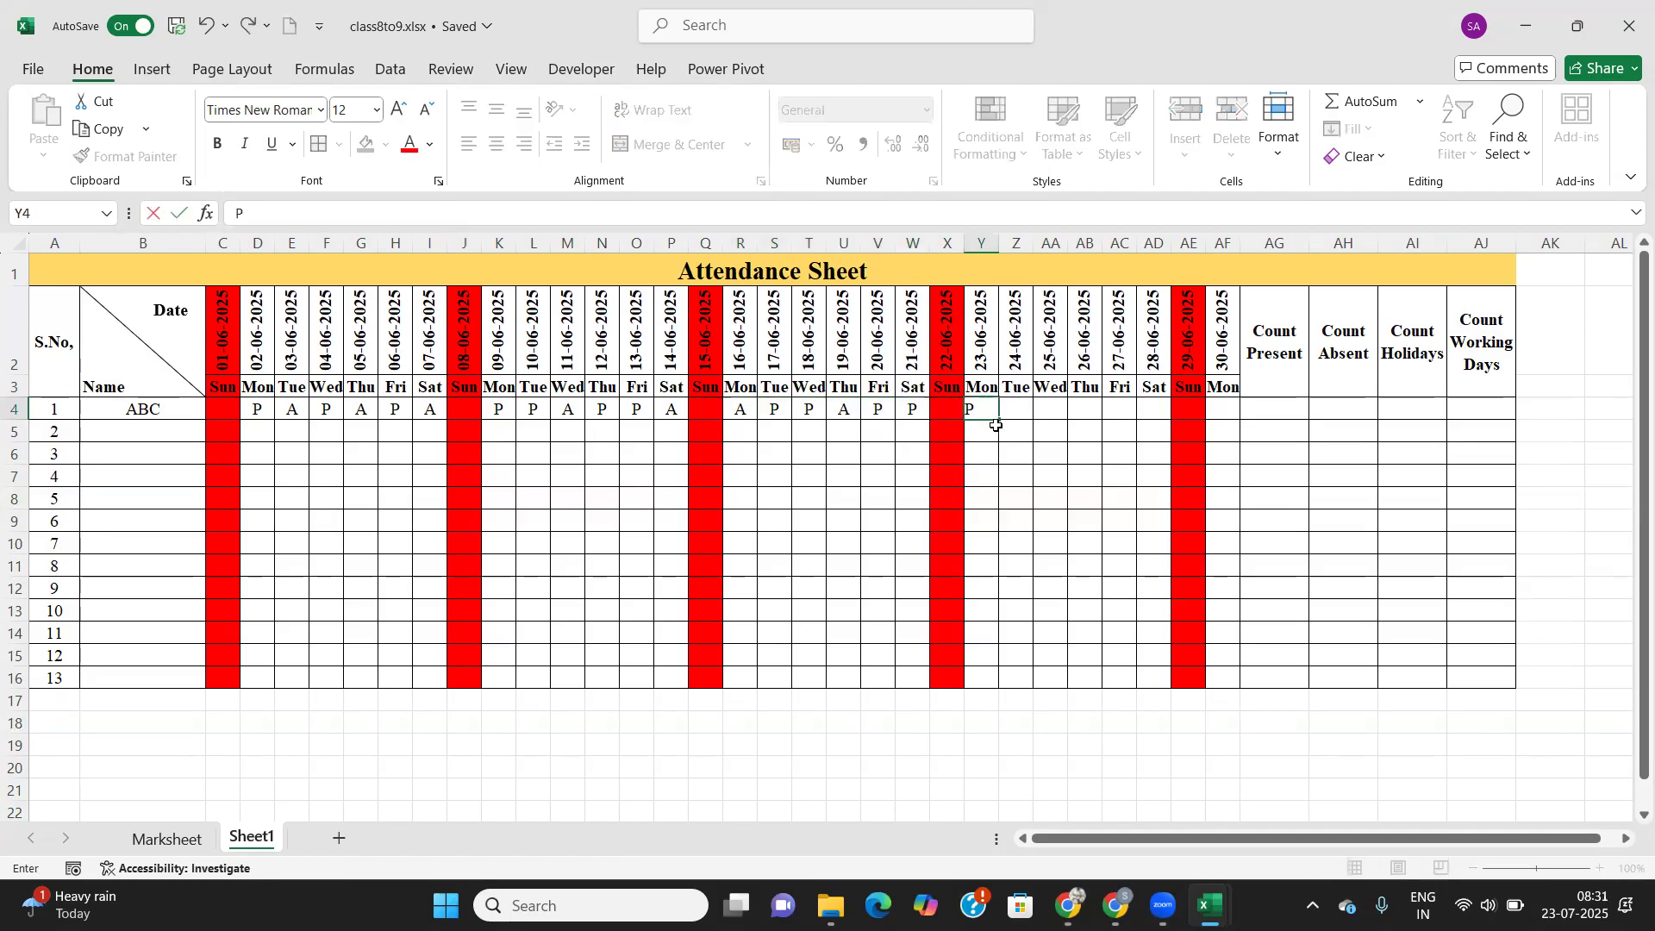
pyautogui.press('Tab')
pyautogui.write('A')
pyautogui.press('Tab')
pyautogui.write('P')
pyautogui.press('Tab')
pyautogui.write('P')
pyautogui.press('Tab')
pyautogui.write('A')
pyautogui.press('Tab')
pyautogui.write('P')
pyautogui.press('Tab')
pyautogui.press('Tab')
pyautogui.write('P')
pyautogui.press('Tab')
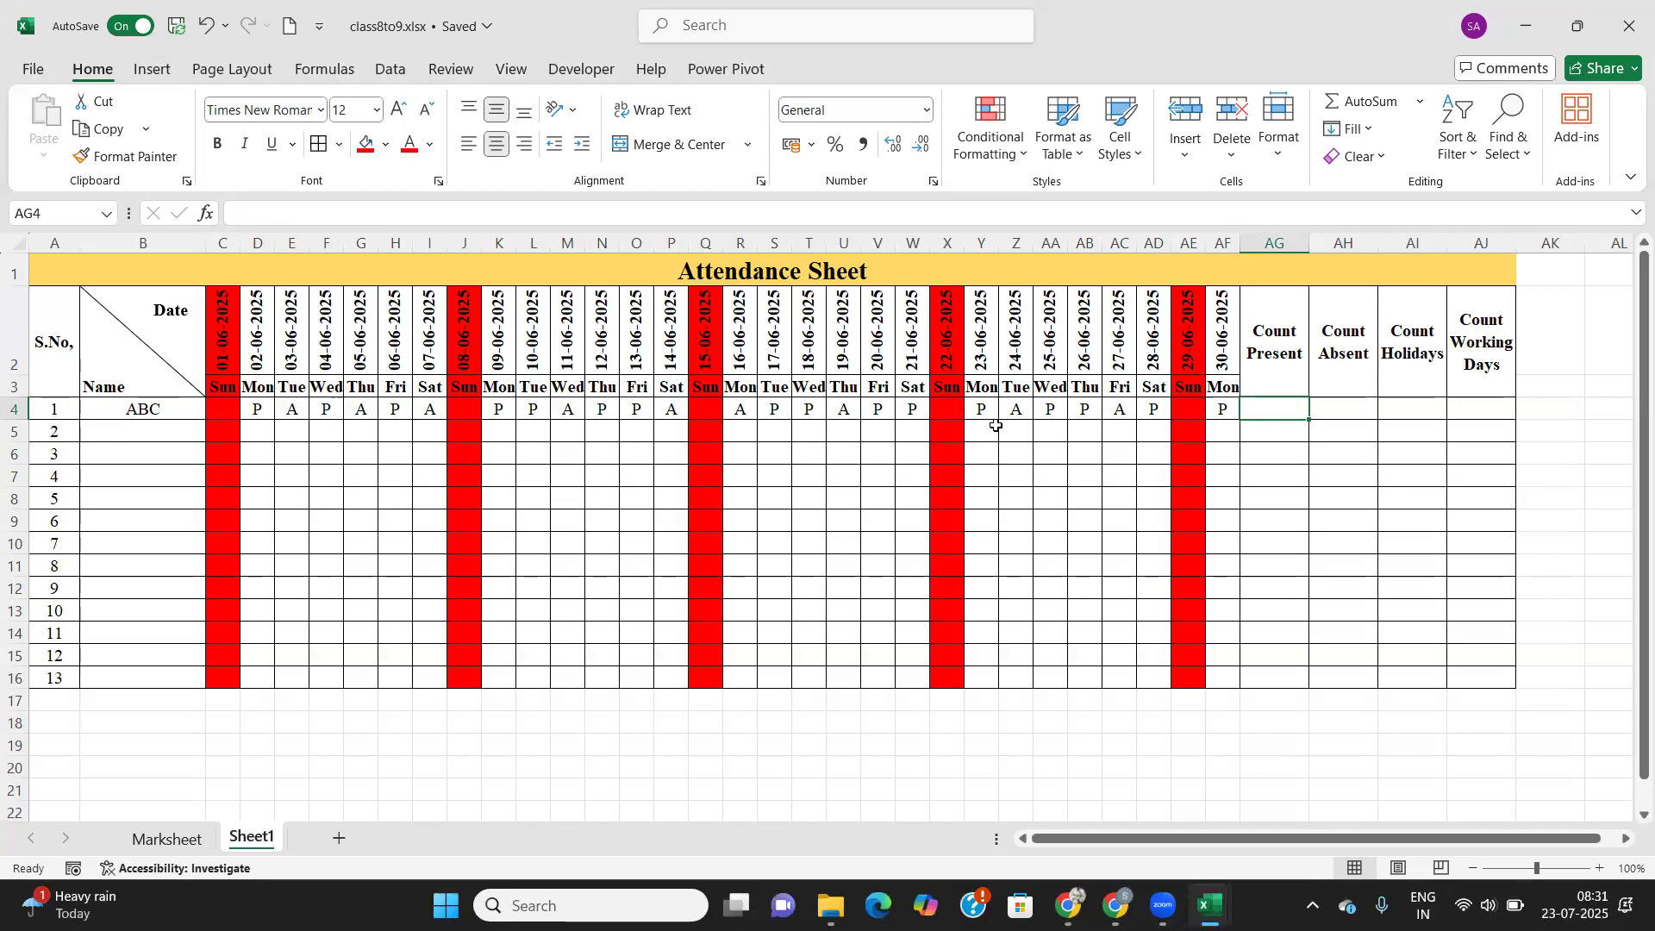
# Enter =COUNTIF(C4:AF4,"P") in AG4 to count the present days.
pyautogui.write('=')
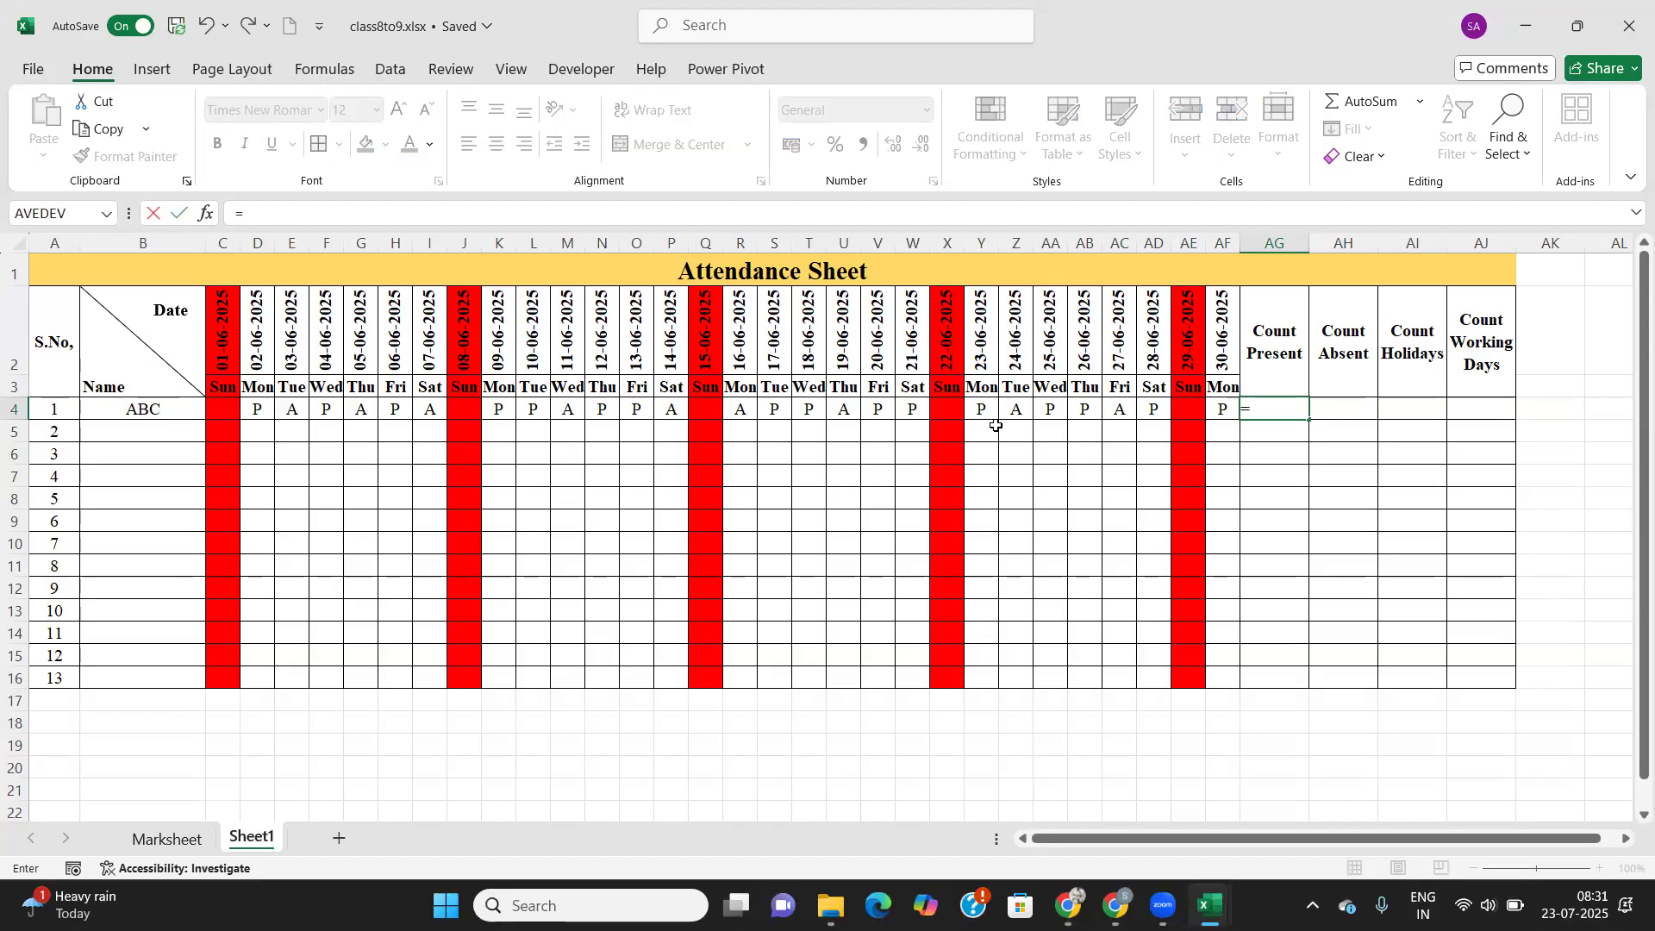
pyautogui.write('count')
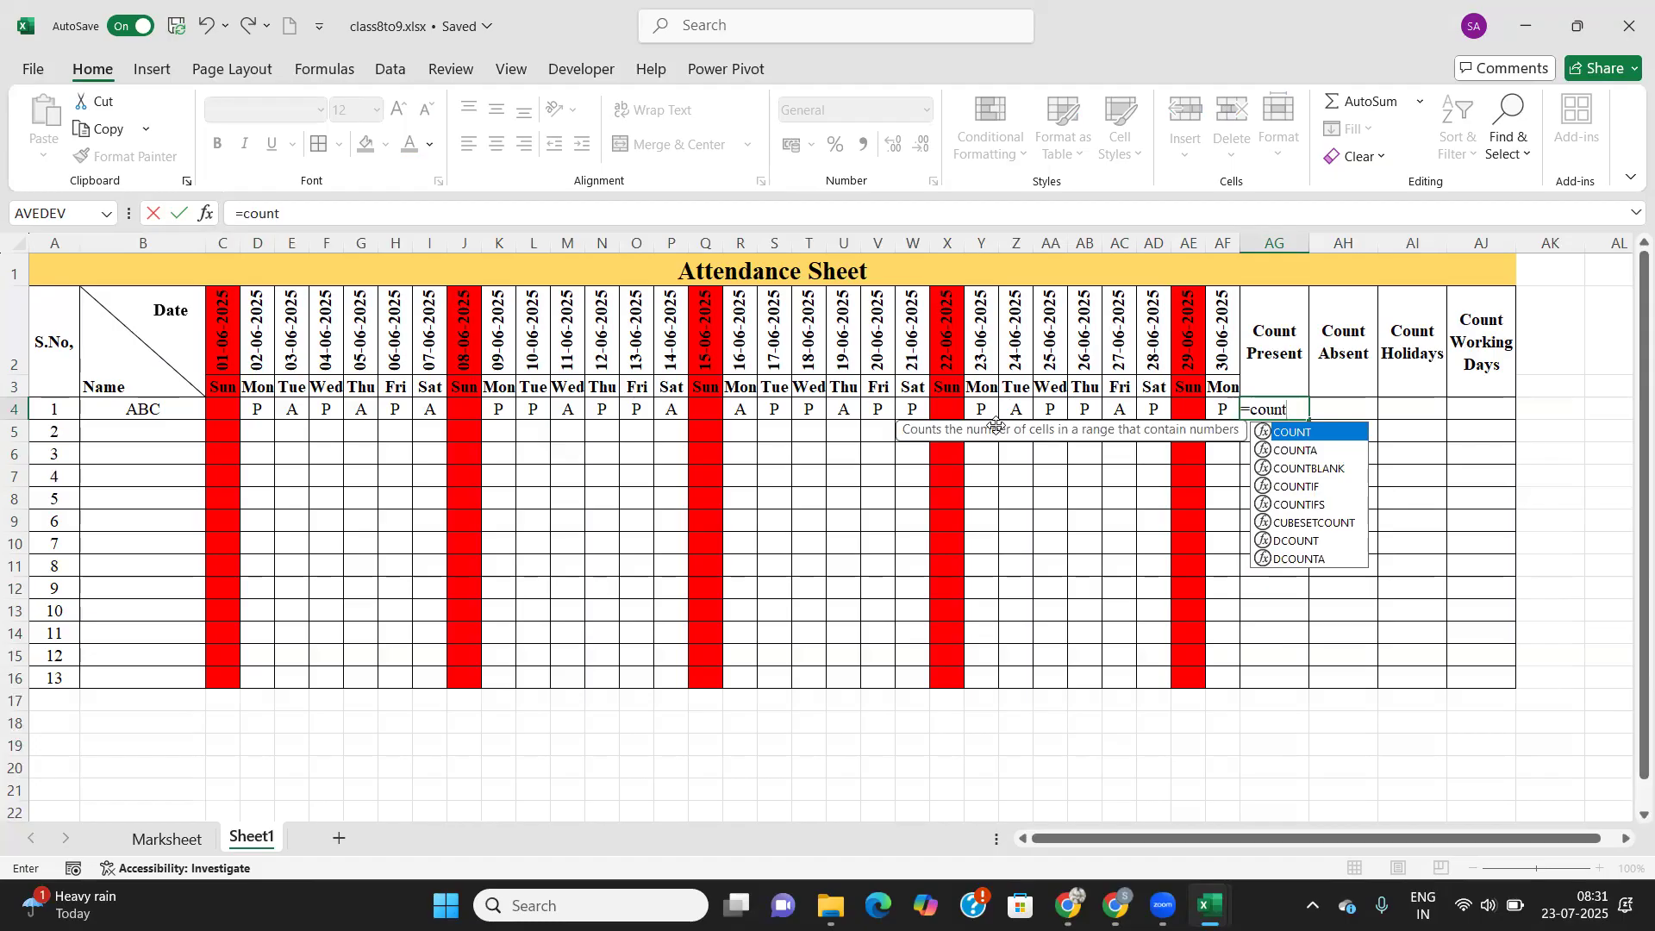
pyautogui.write('if')
pyautogui.press('Tab')
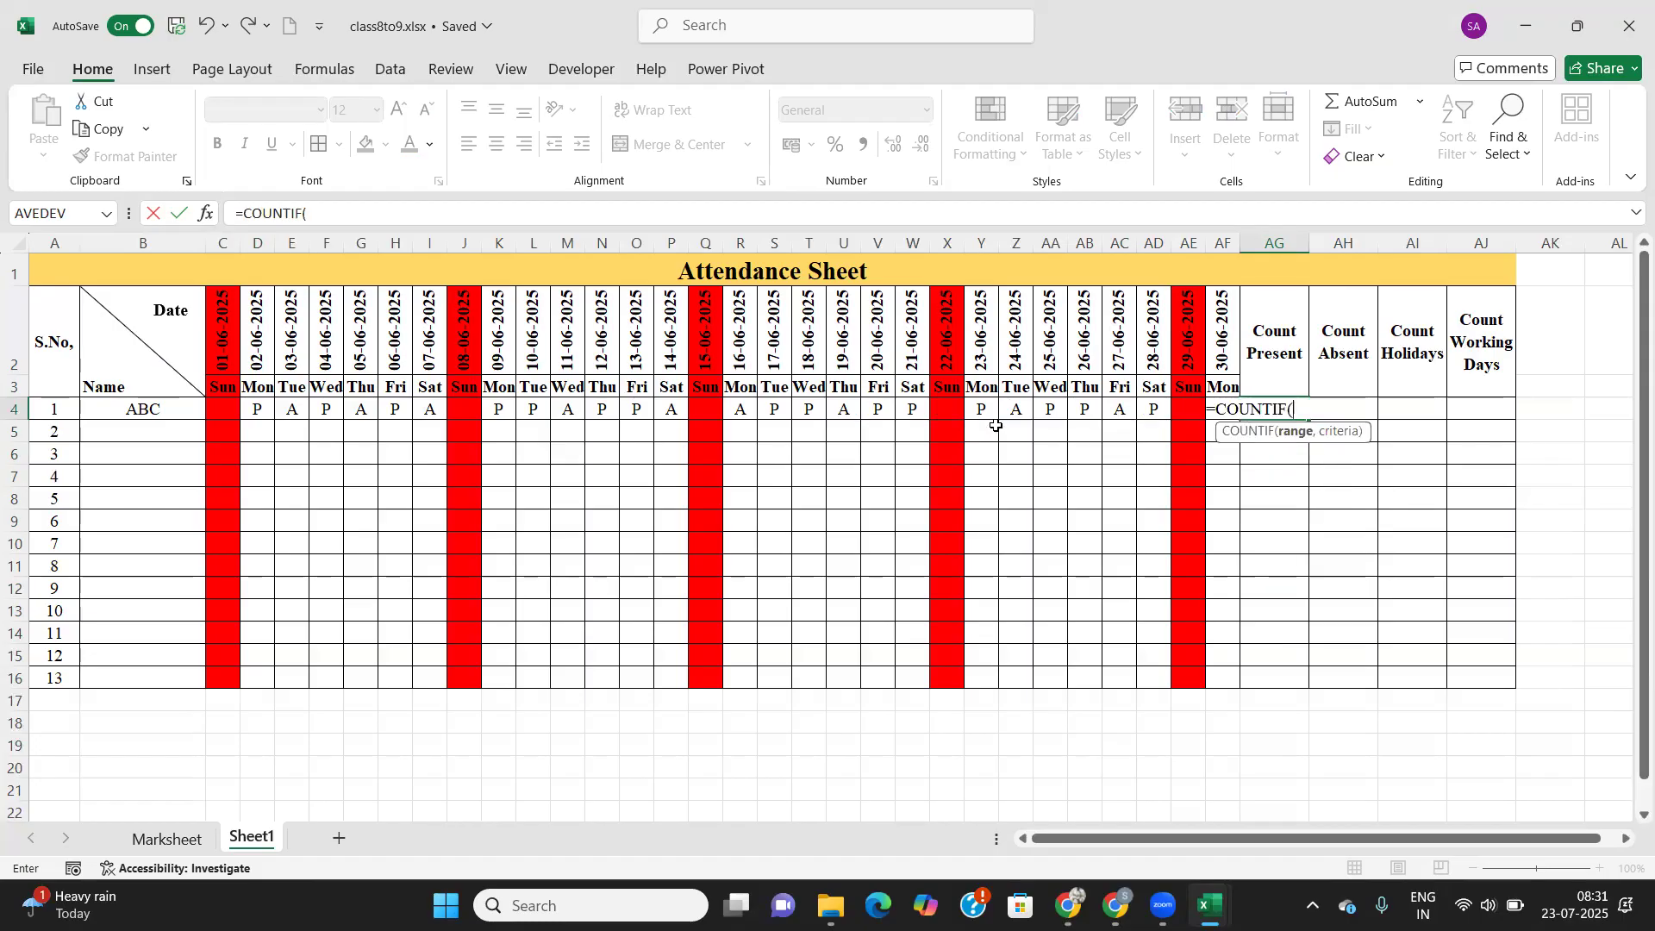
pyautogui.click(223, 407)
pyautogui.moveTo(224, 406); pyautogui.dragTo(1224, 408)
pyautogui.write(',')
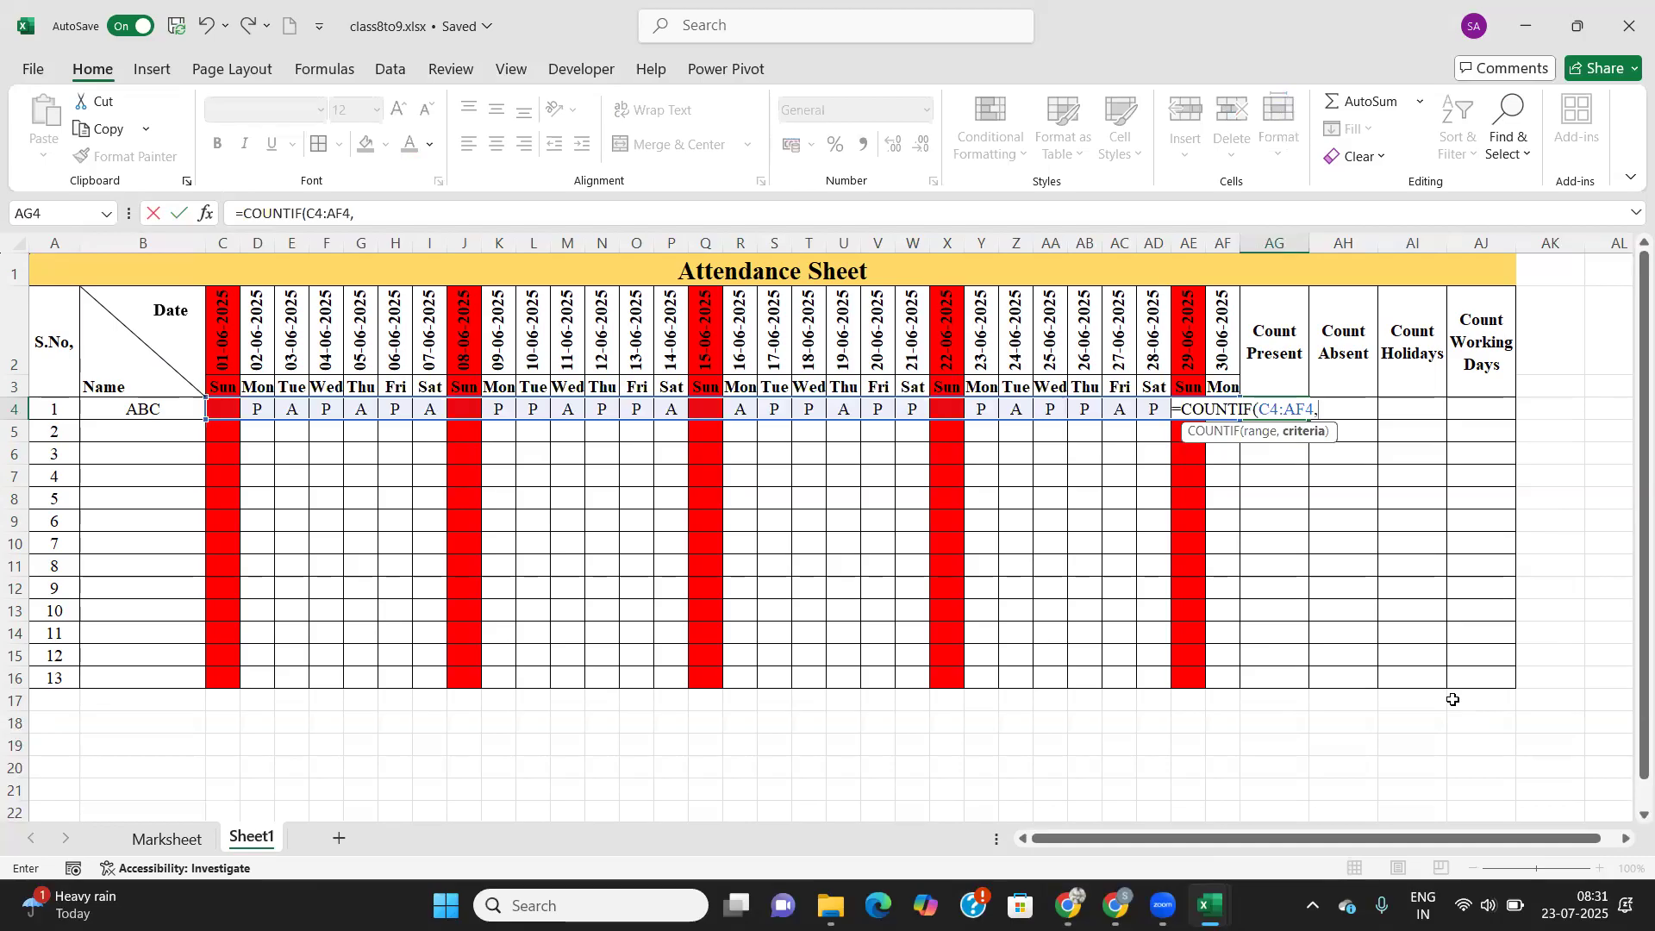
pyautogui.write('"P:')
pyautogui.write(':')
pyautogui.write('"')
pyautogui.write(')')
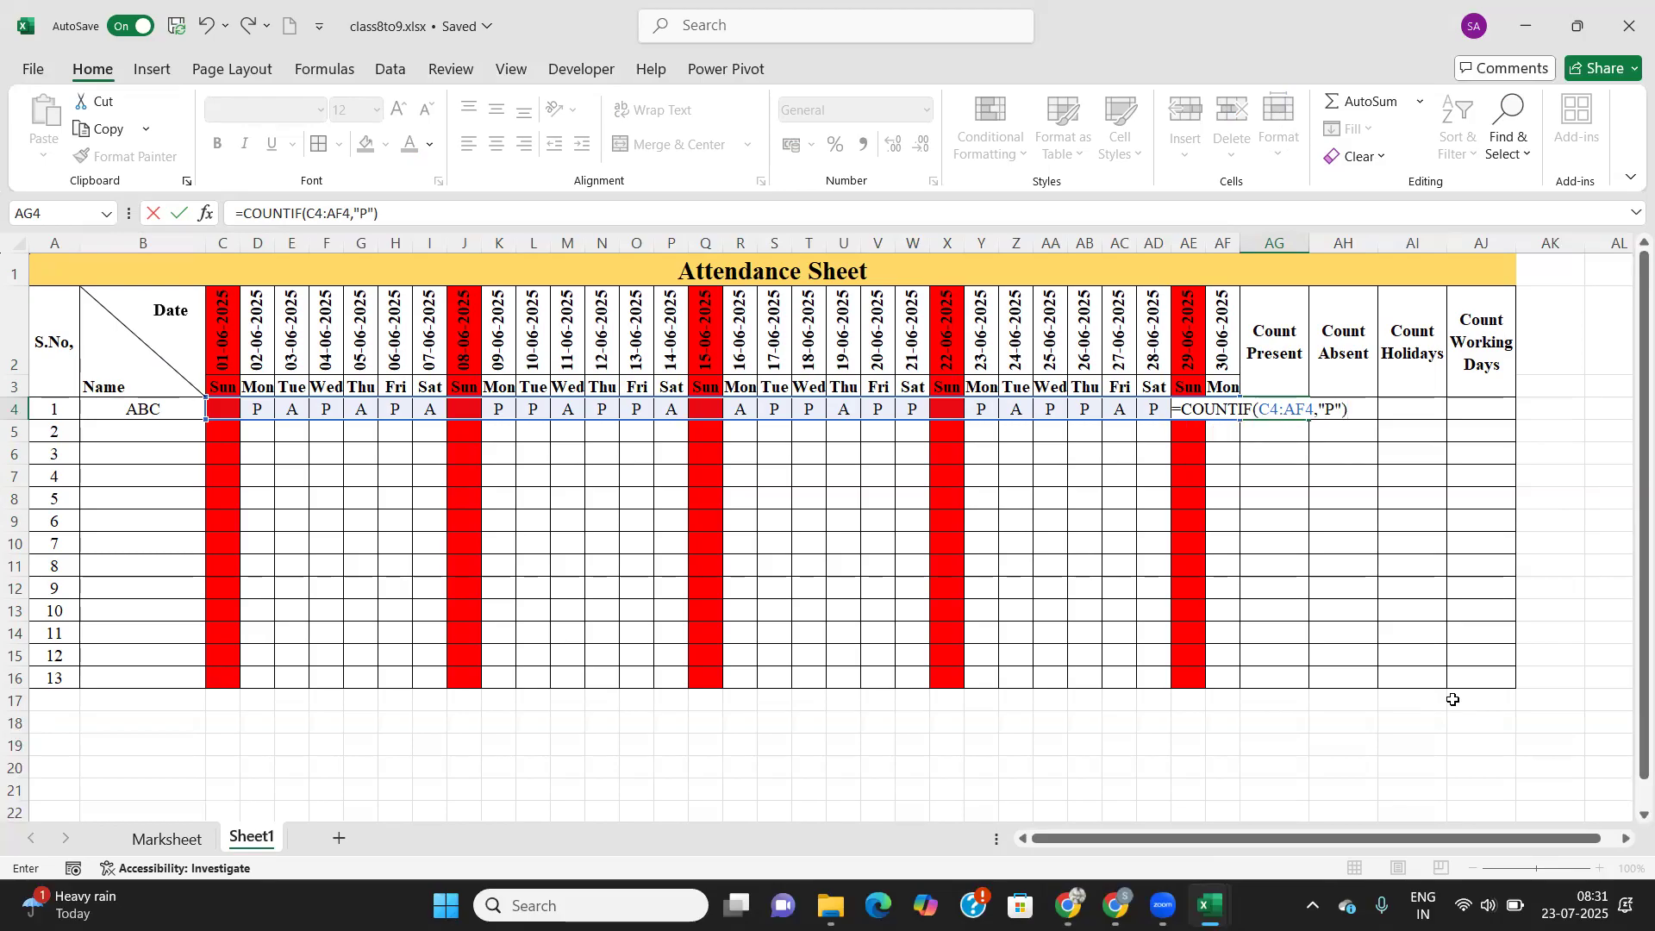
pyautogui.press('Return')
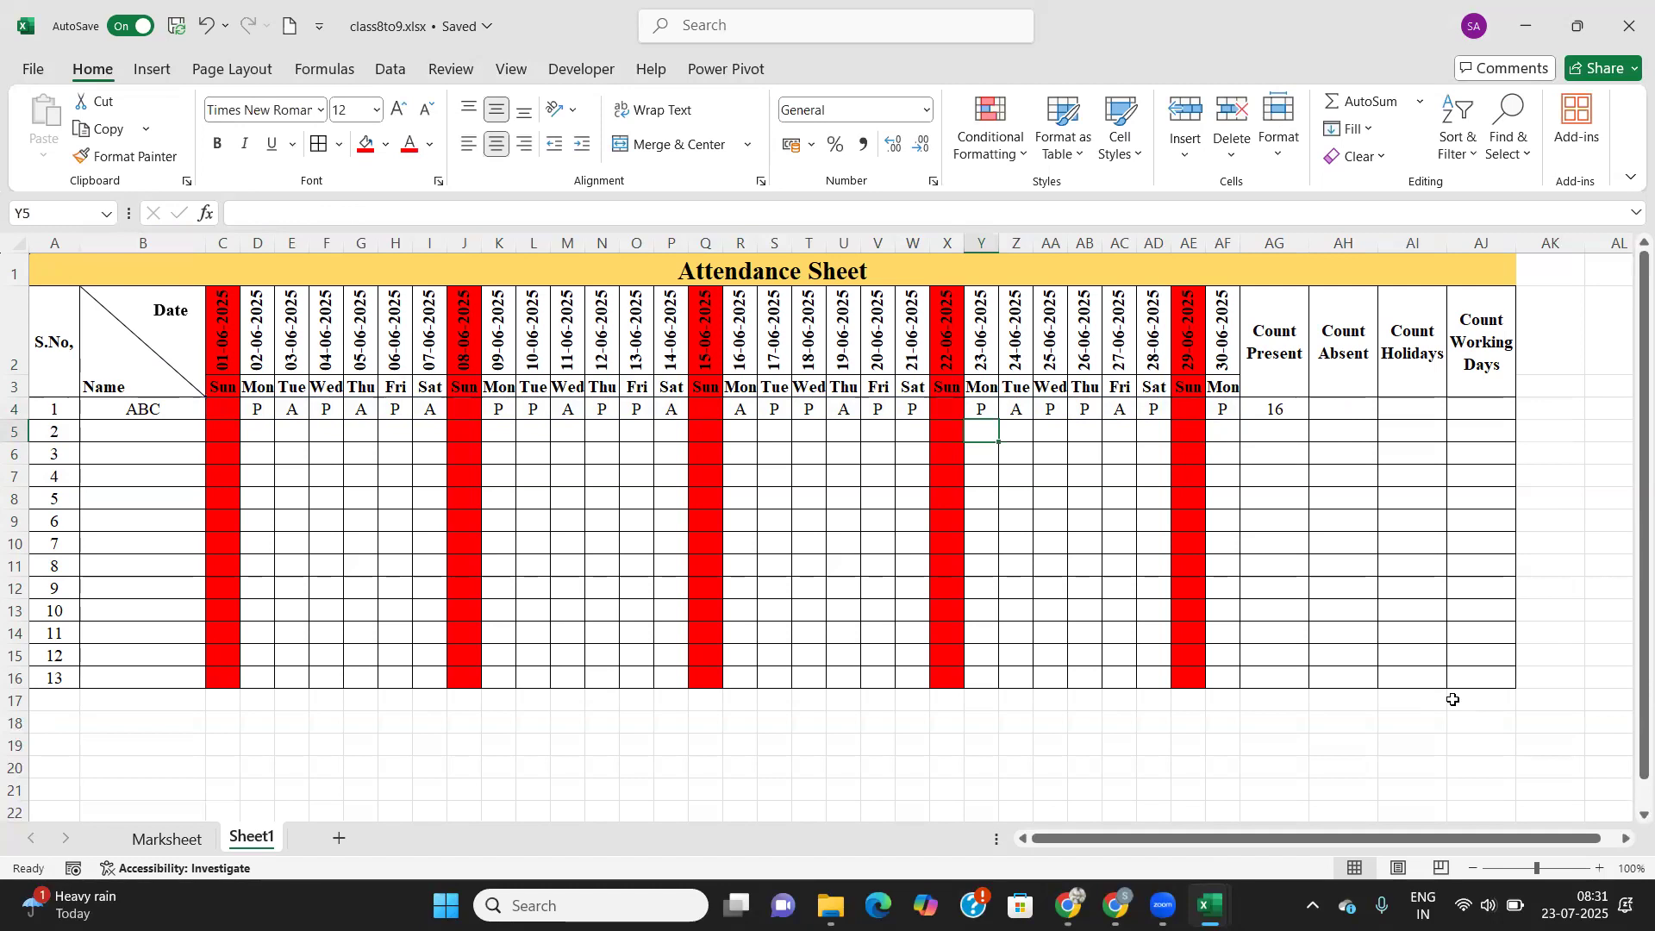
# Change the 11-06-2025 attendance mark in M4 to P.
pyautogui.press('Up')
pyautogui.press('Up')
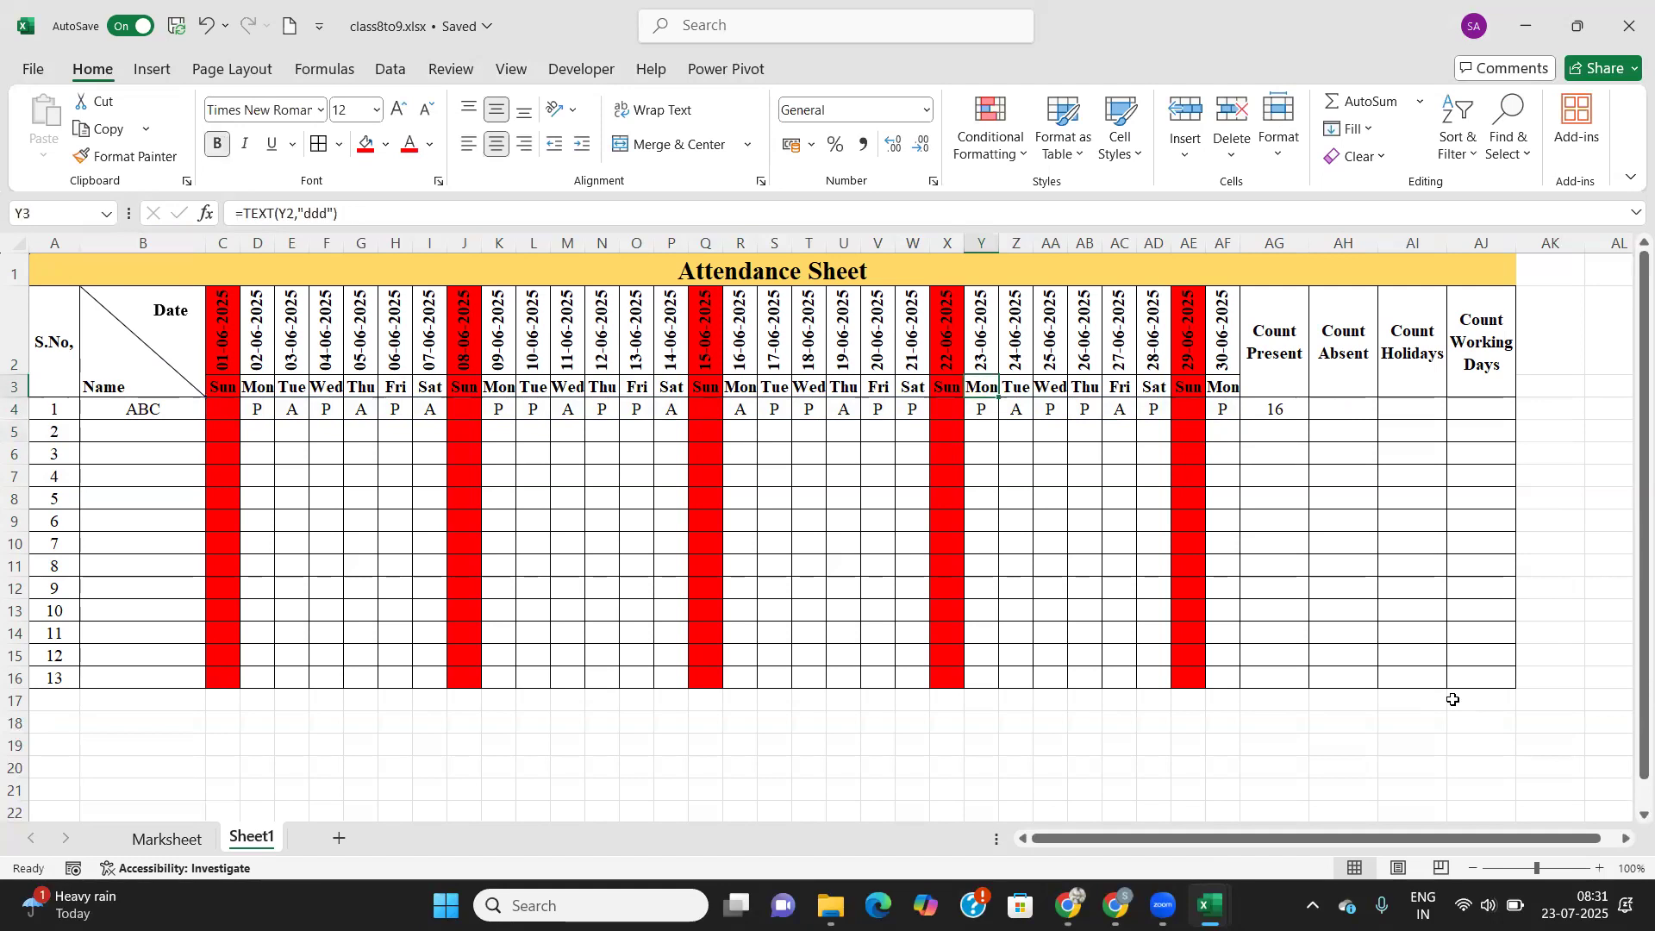
pyautogui.click(1341, 402)
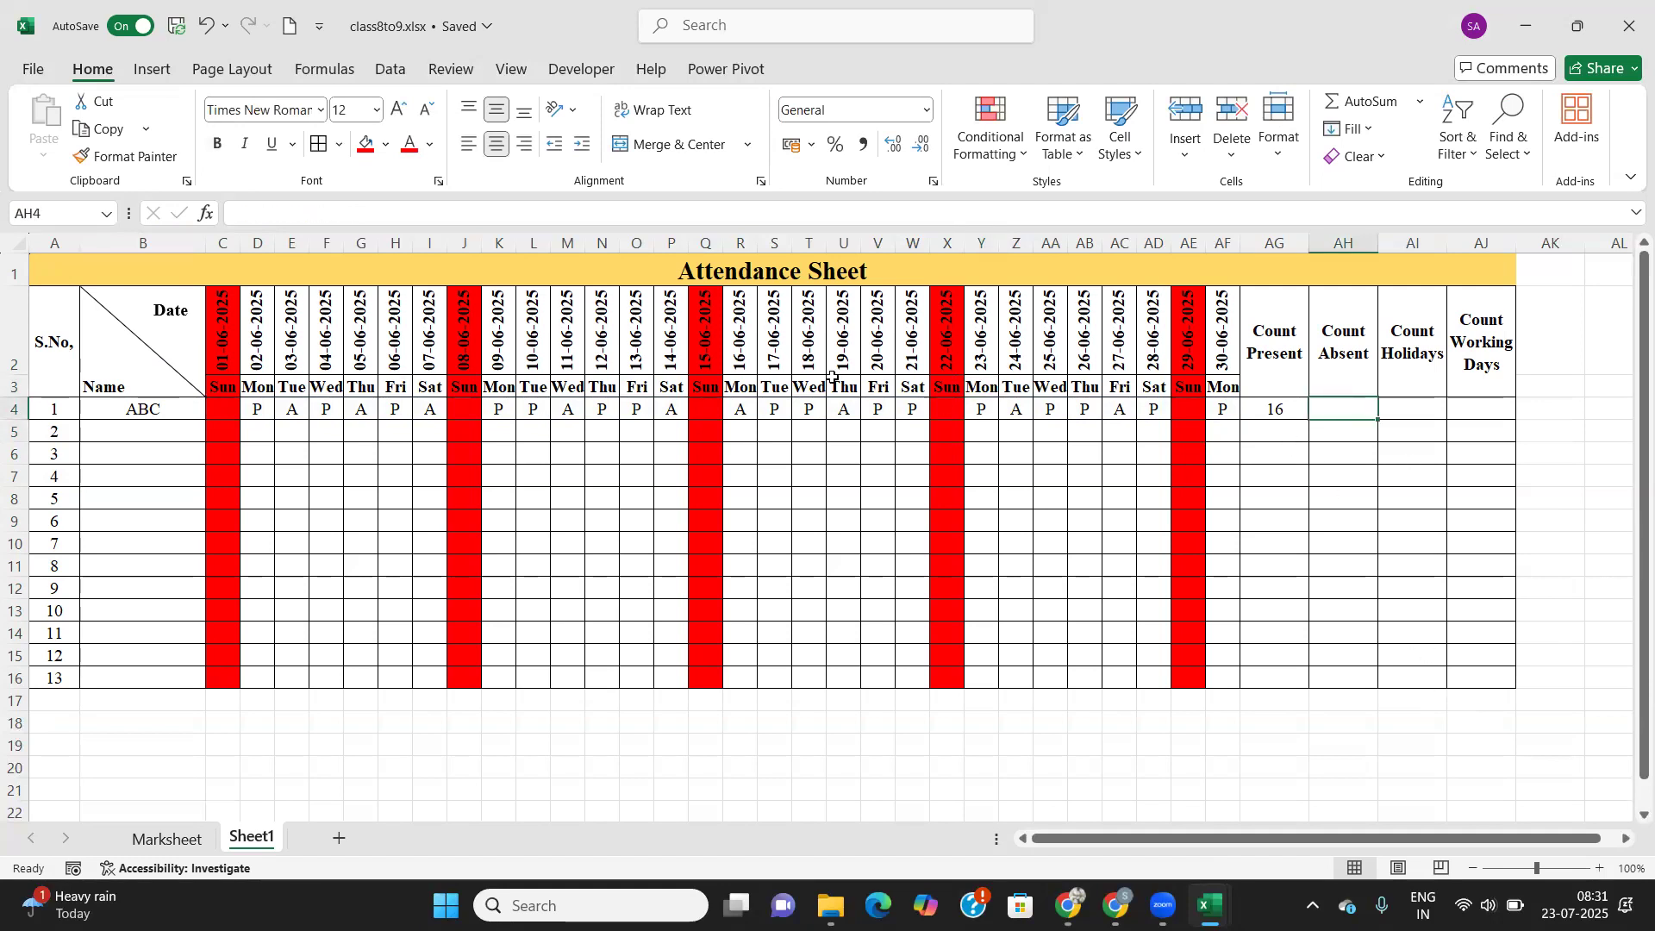
pyautogui.click(675, 415)
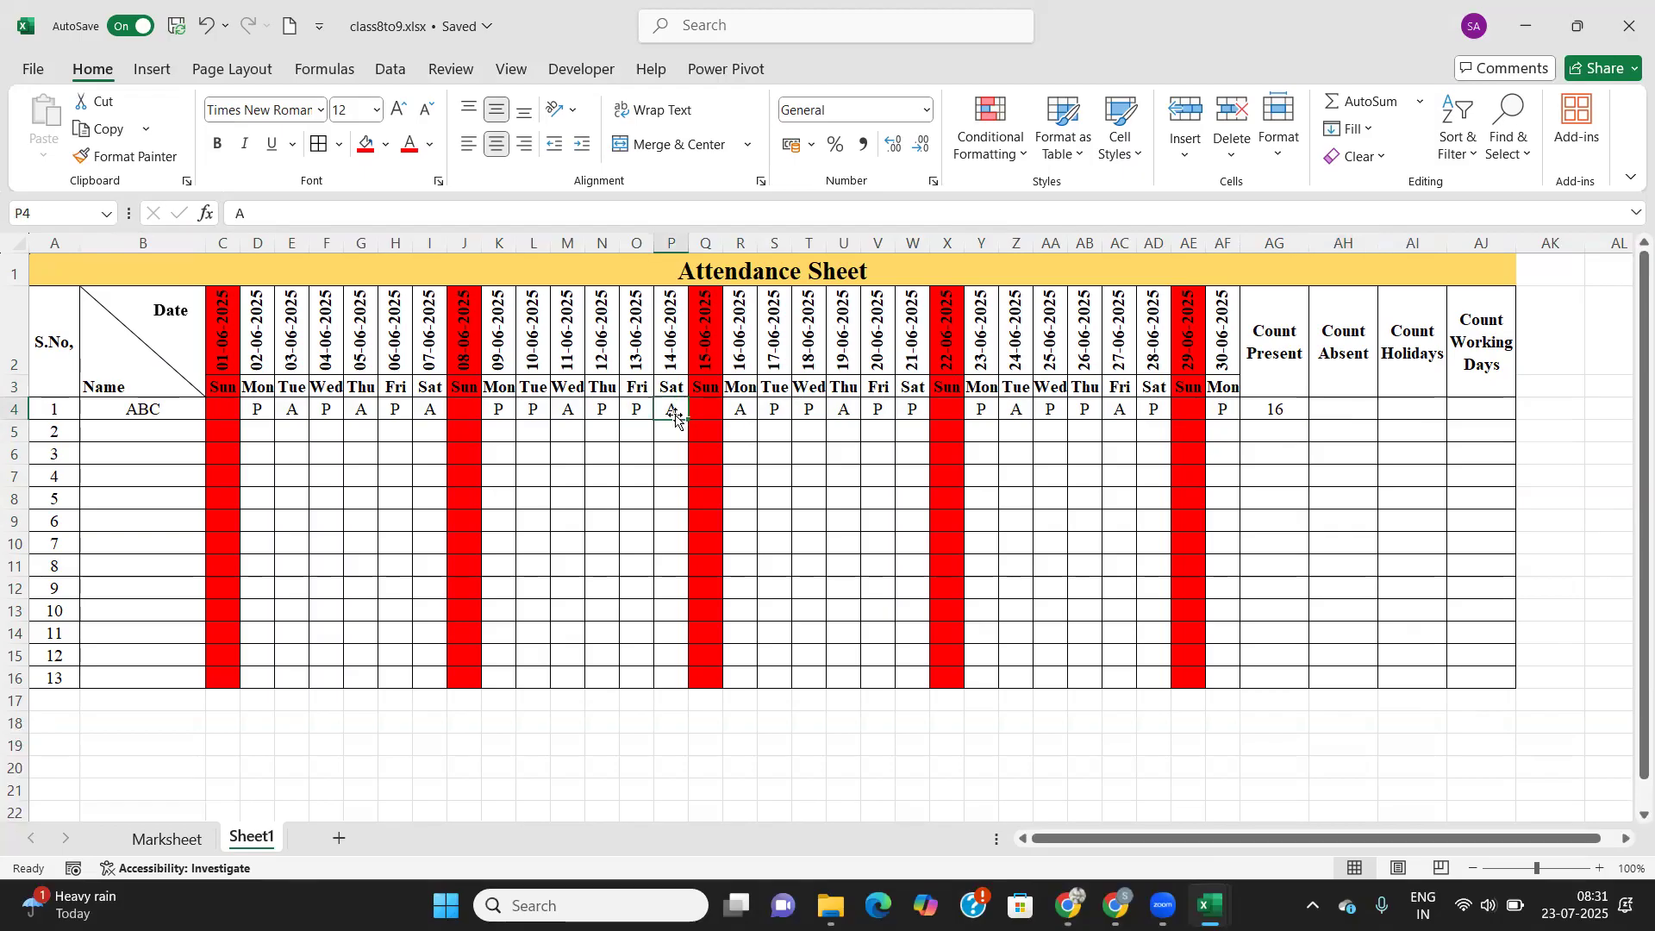
pyautogui.click(584, 404)
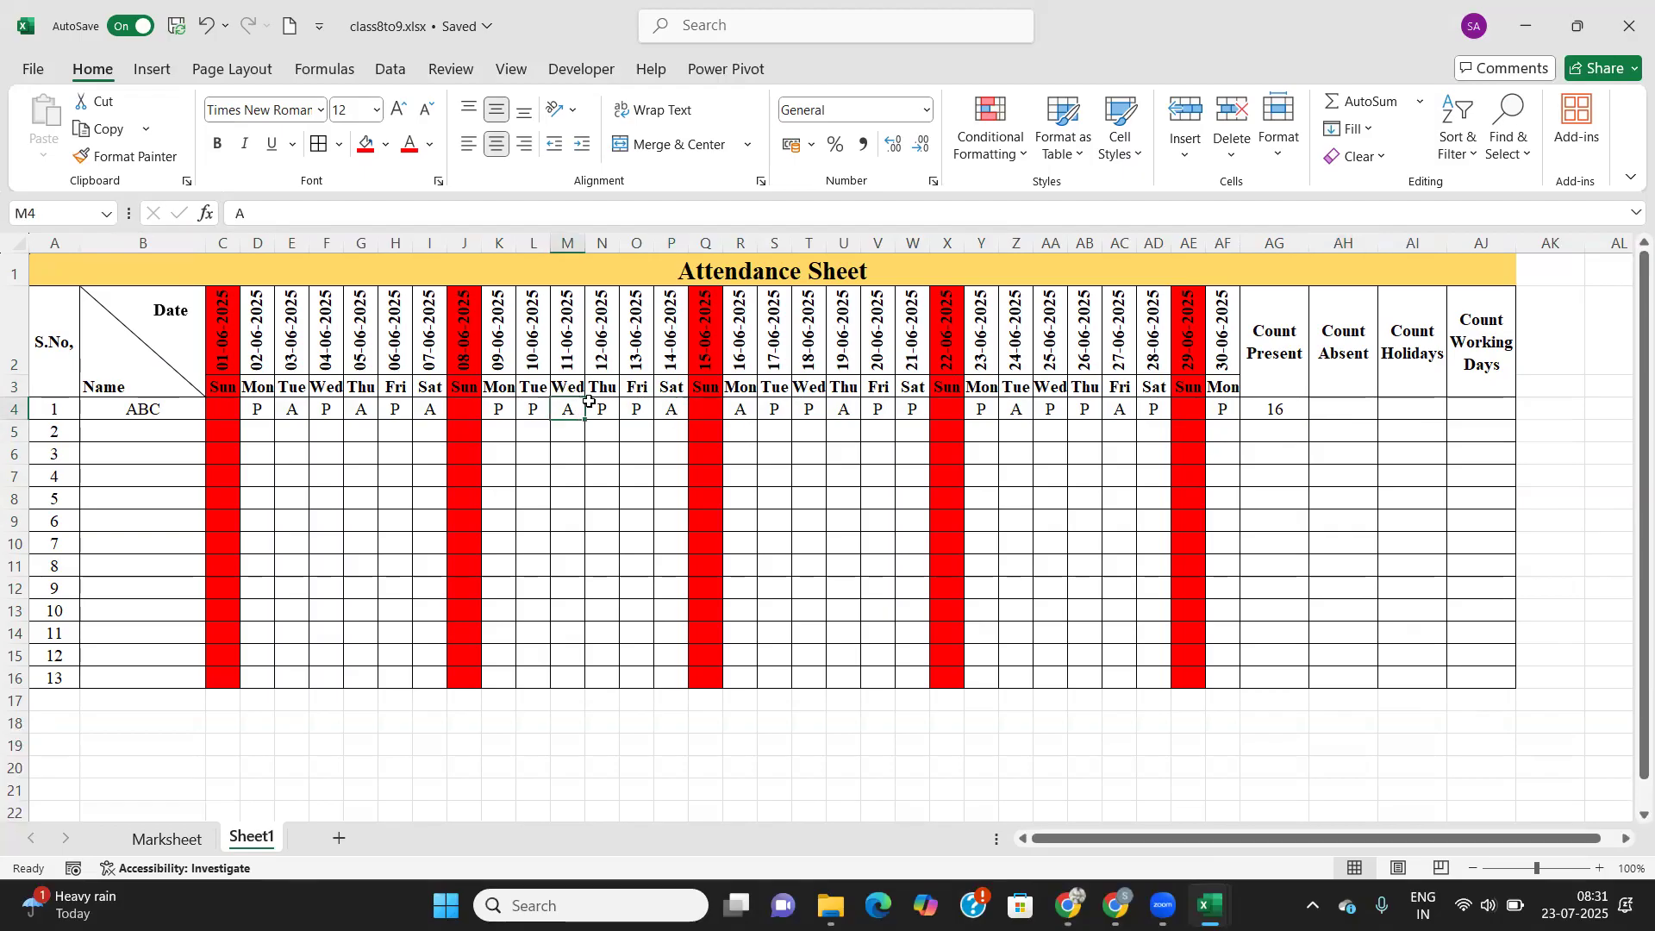
pyautogui.write('P')
pyautogui.press('Tab')
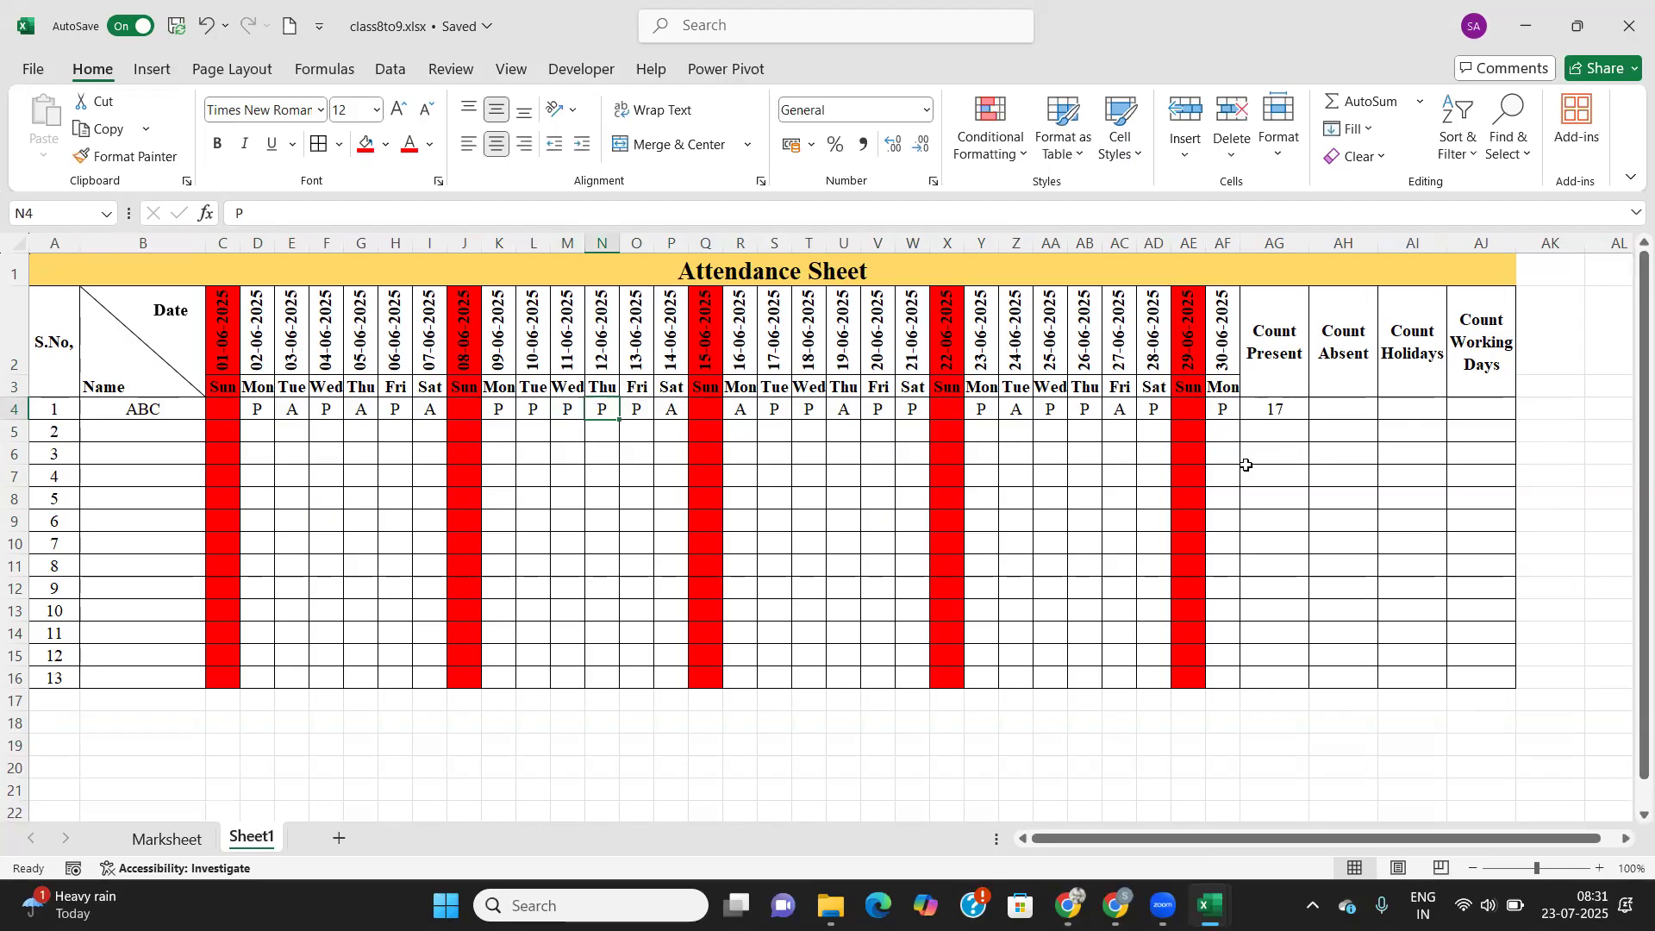
# Enter =COUNTIF(C4:AF4,"A") in AH4 to count the absent days.
pyautogui.click(1334, 410)
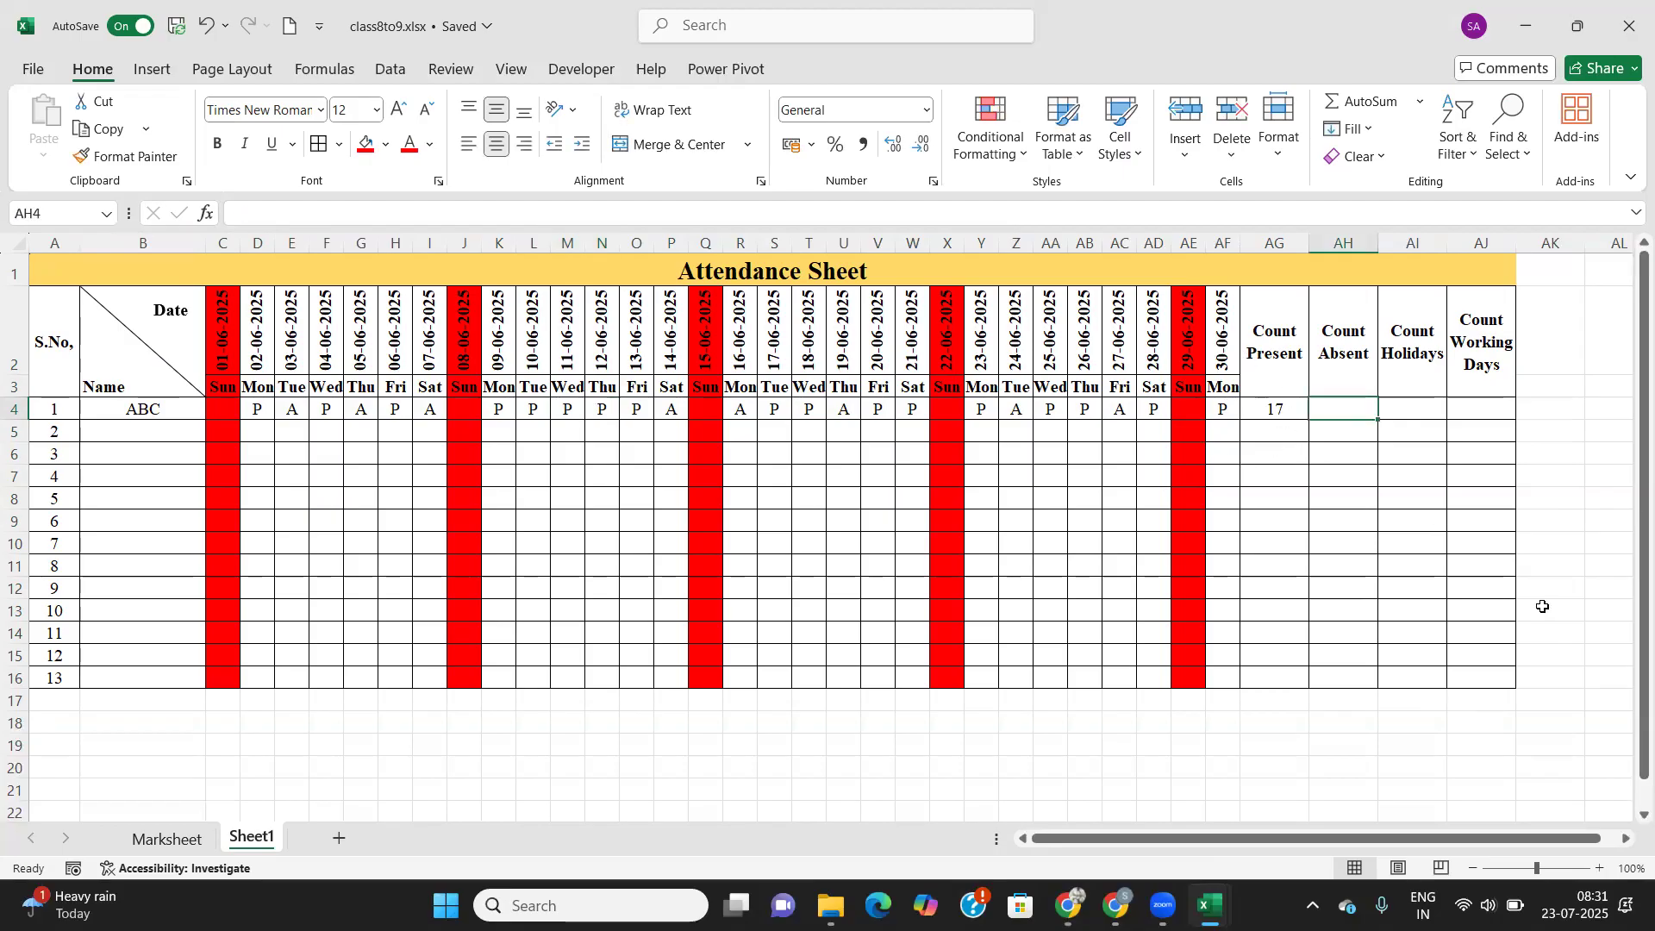
pyautogui.write('=countif')
pyautogui.press('Tab')
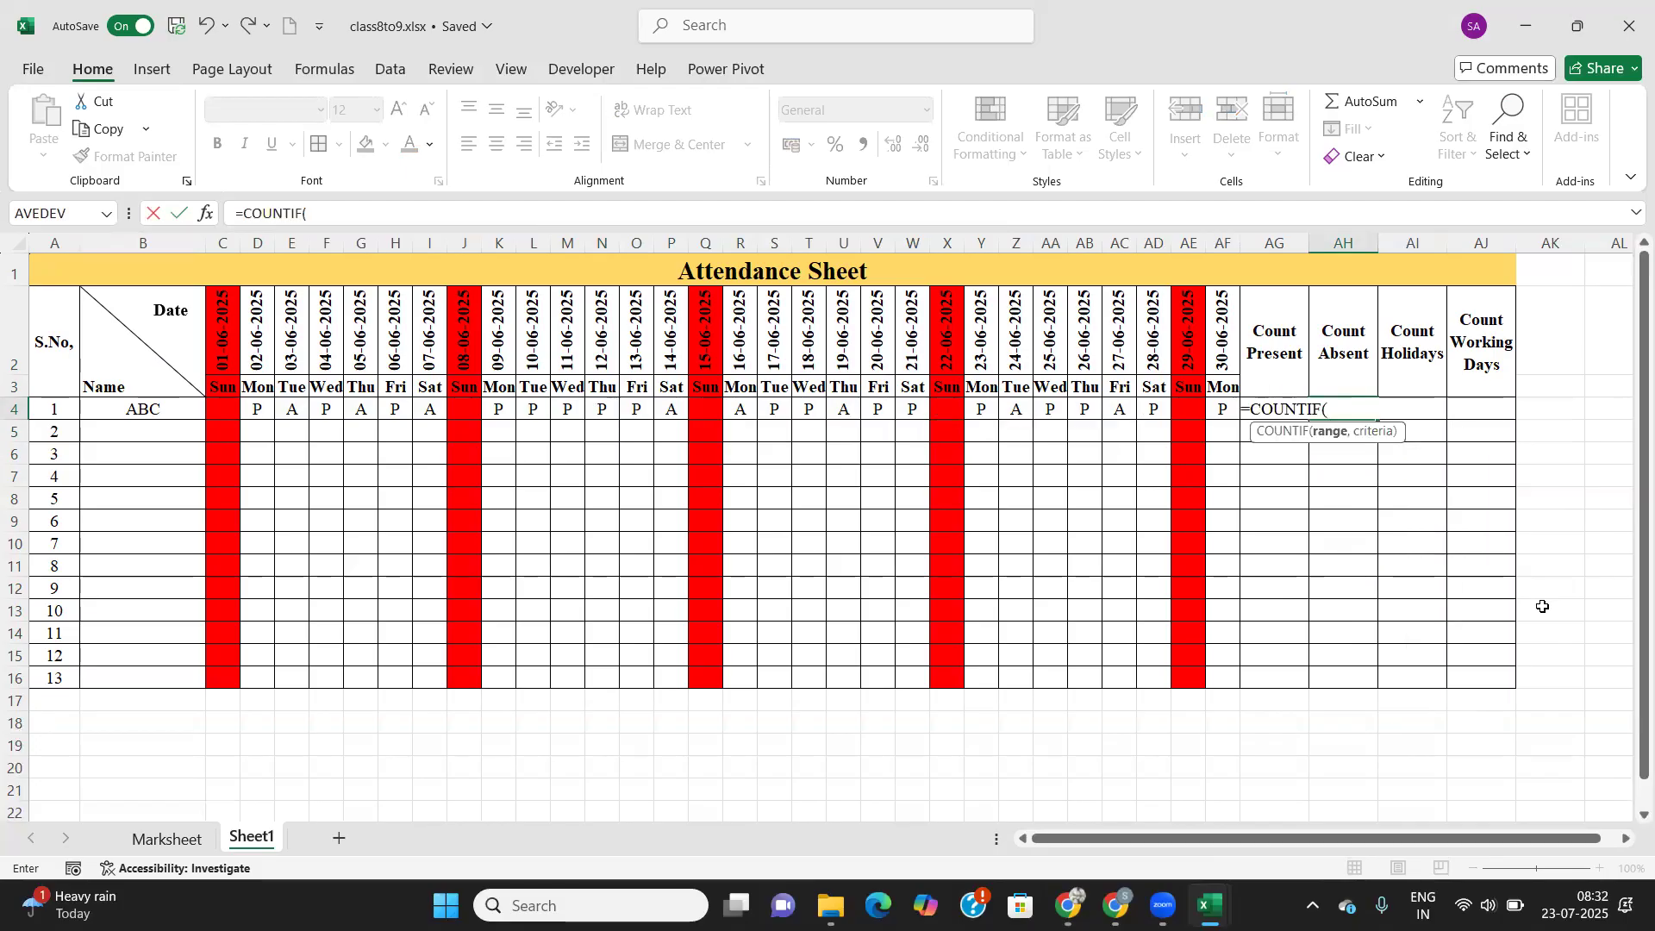
pyautogui.moveTo(231, 418); pyautogui.dragTo(1216, 407)
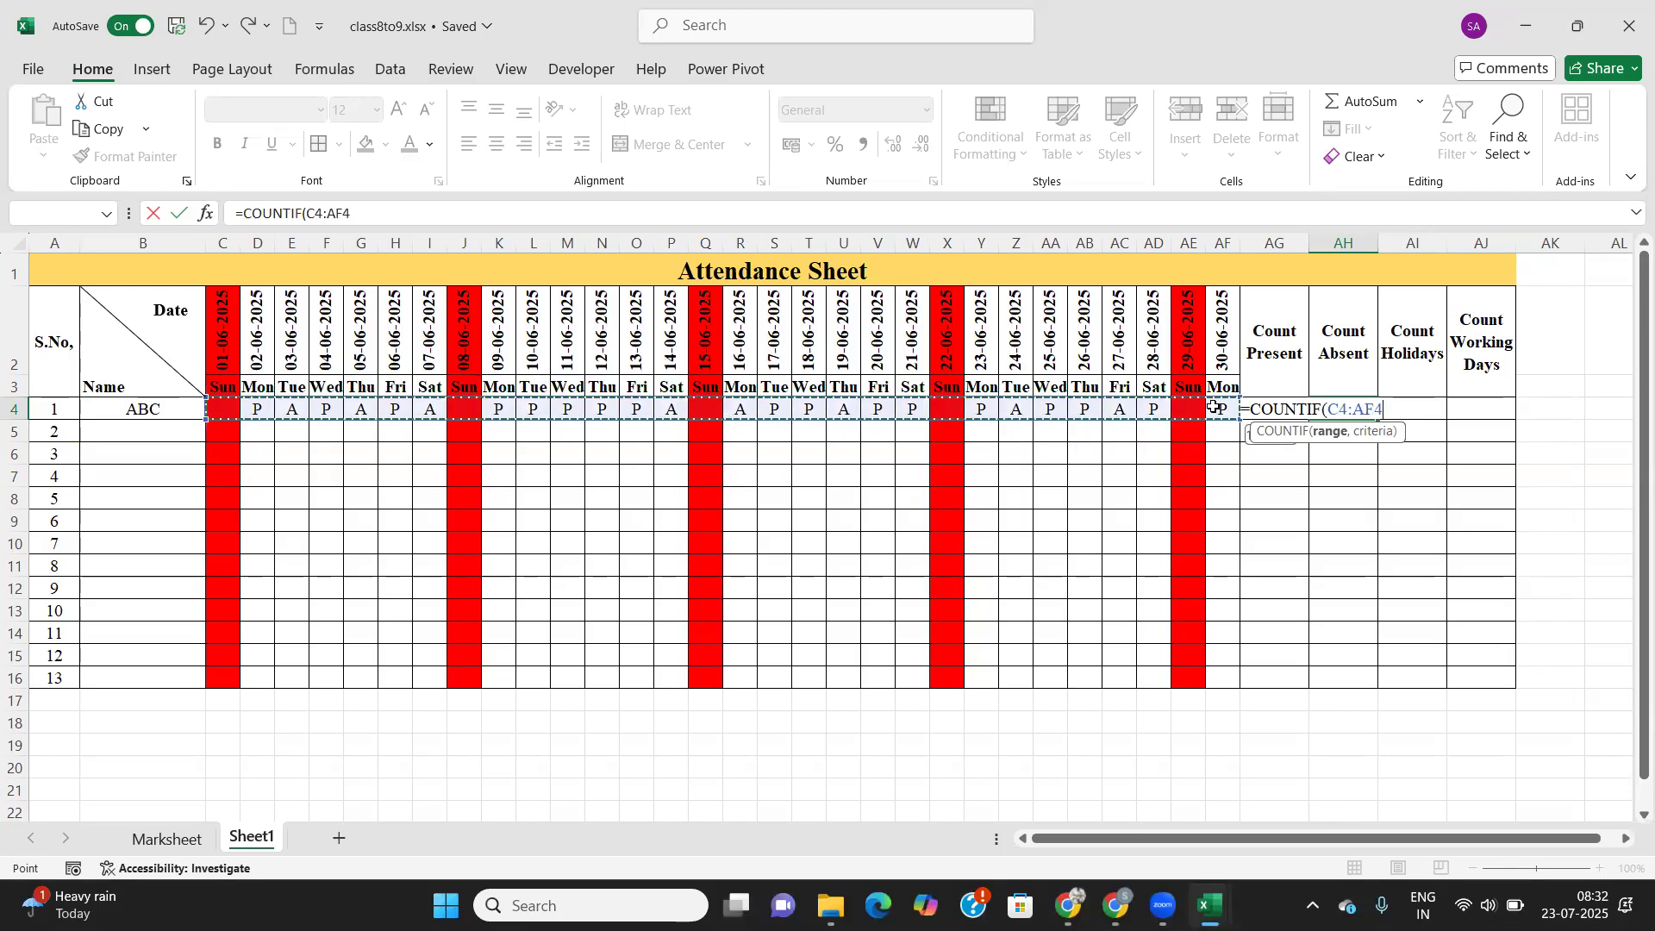
pyautogui.write(',')
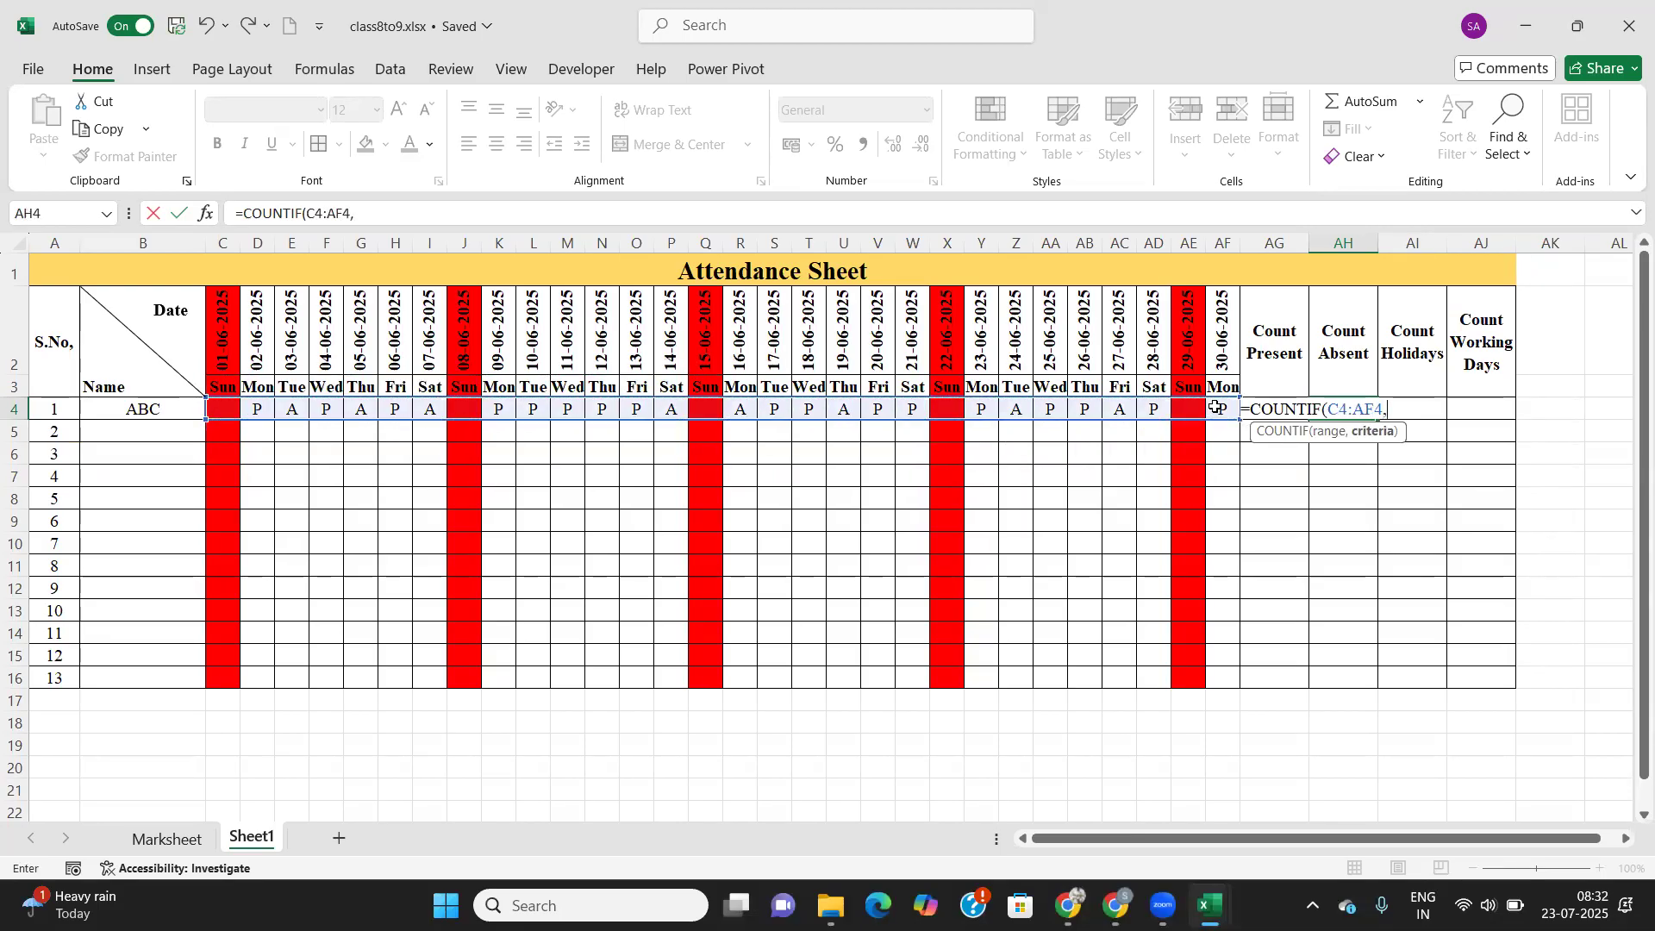
pyautogui.write('"A")')
pyautogui.press('Return')
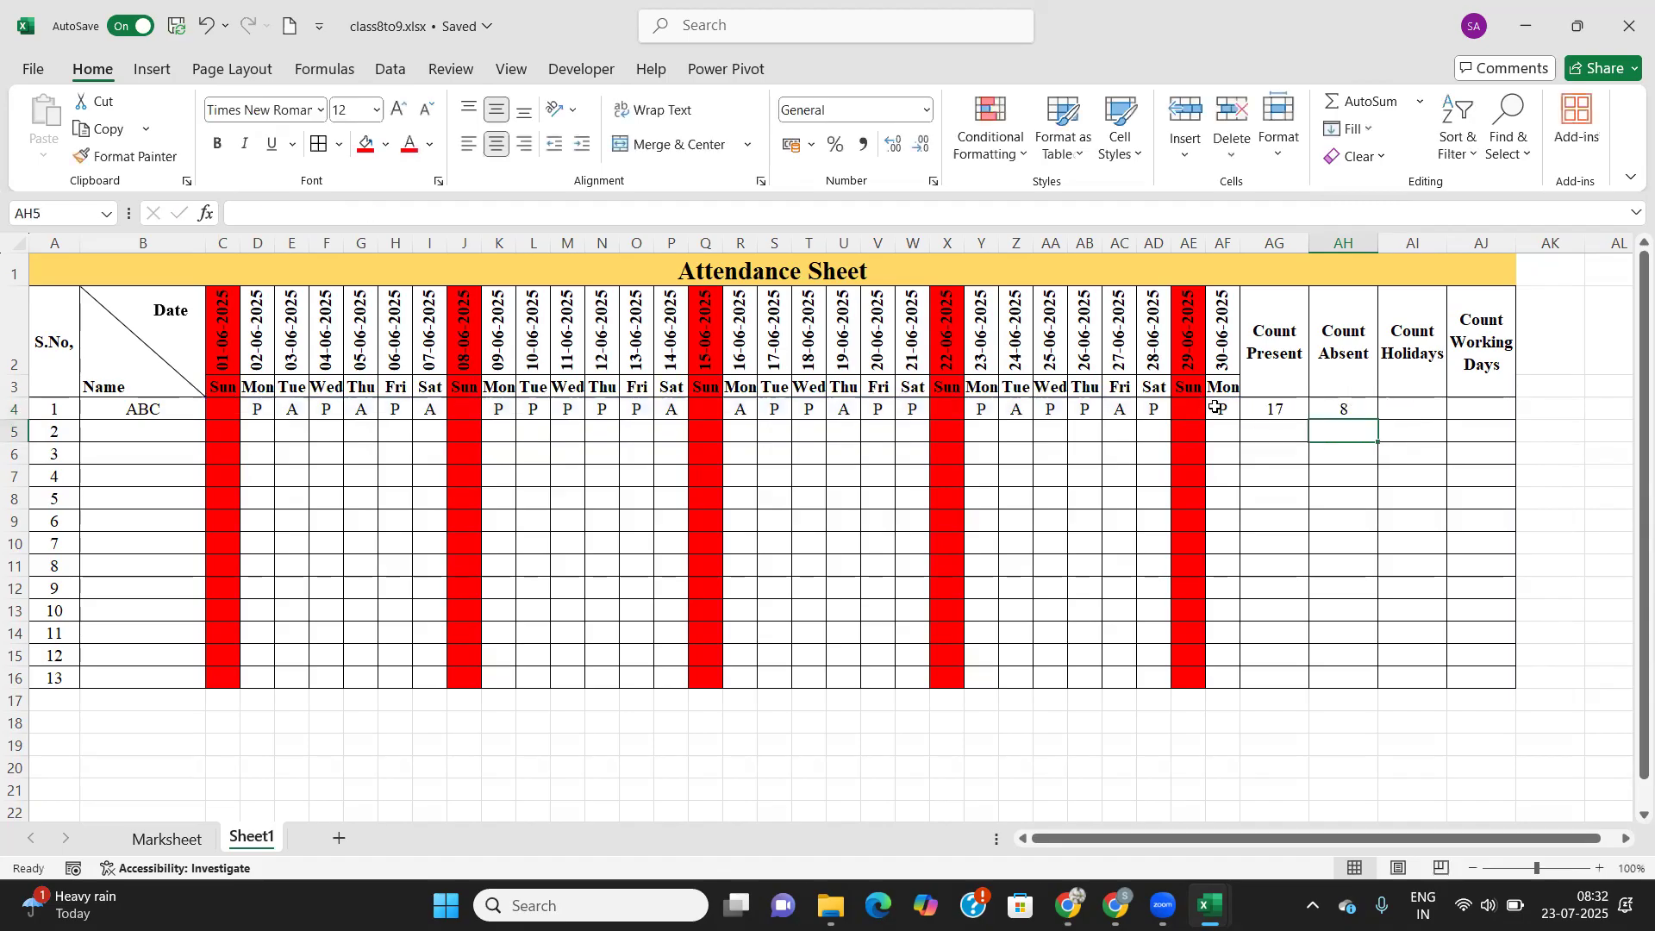
# Change the 05-06-2025 attendance mark in G4 to P.
pyautogui.click(1349, 411)
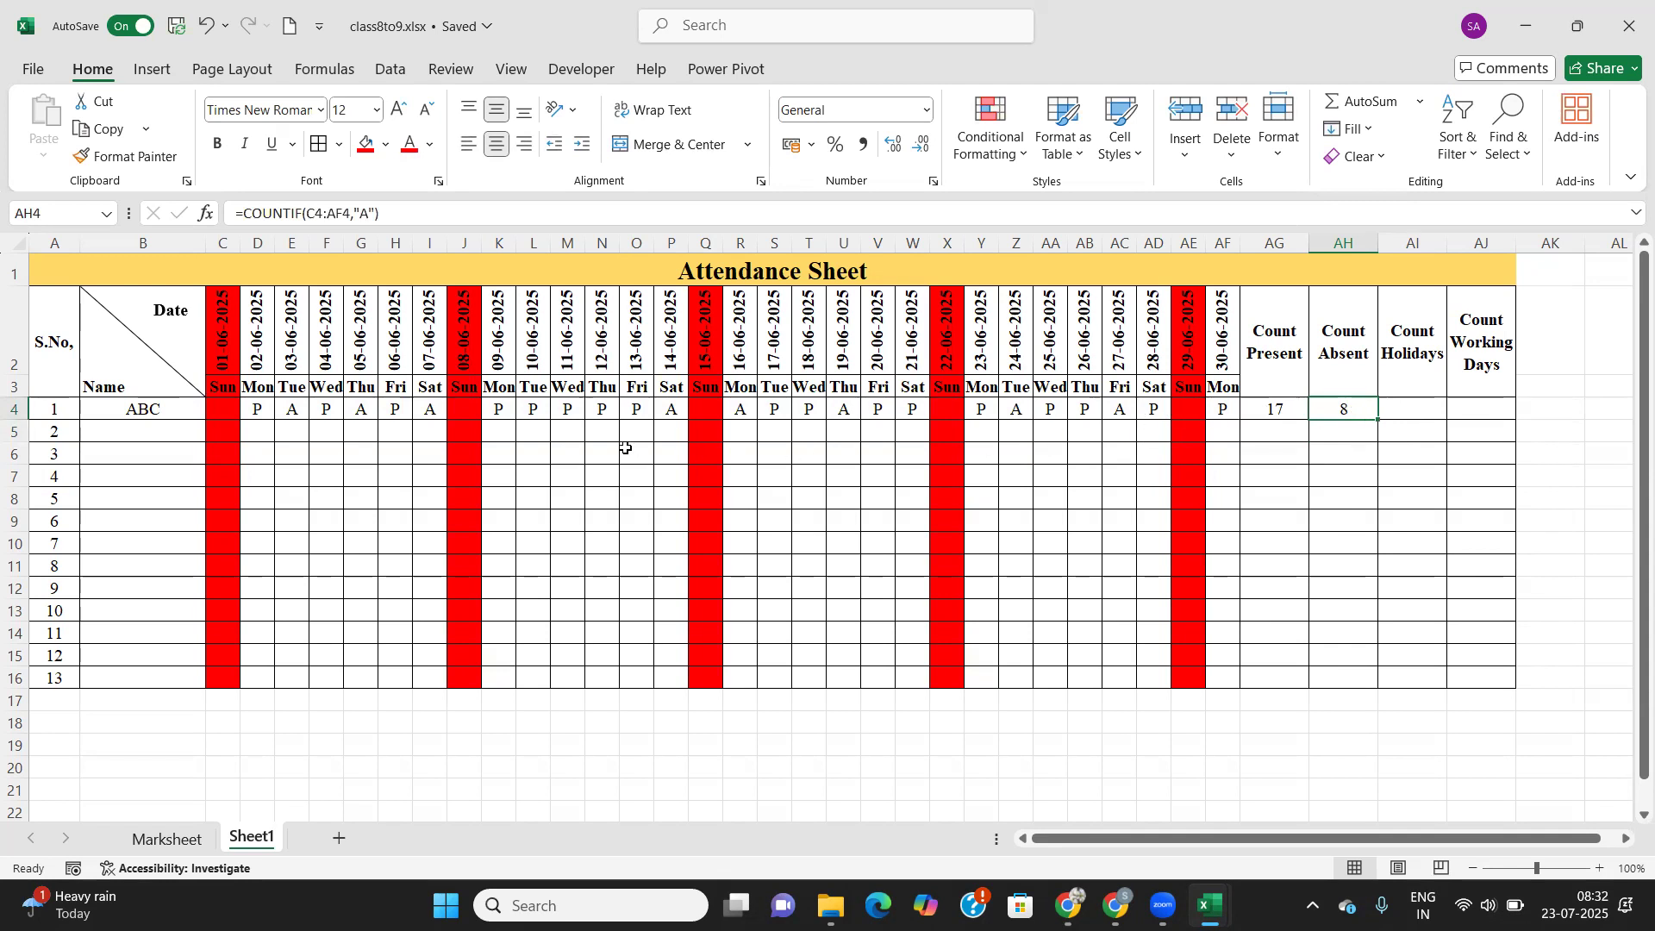
pyautogui.click(356, 409)
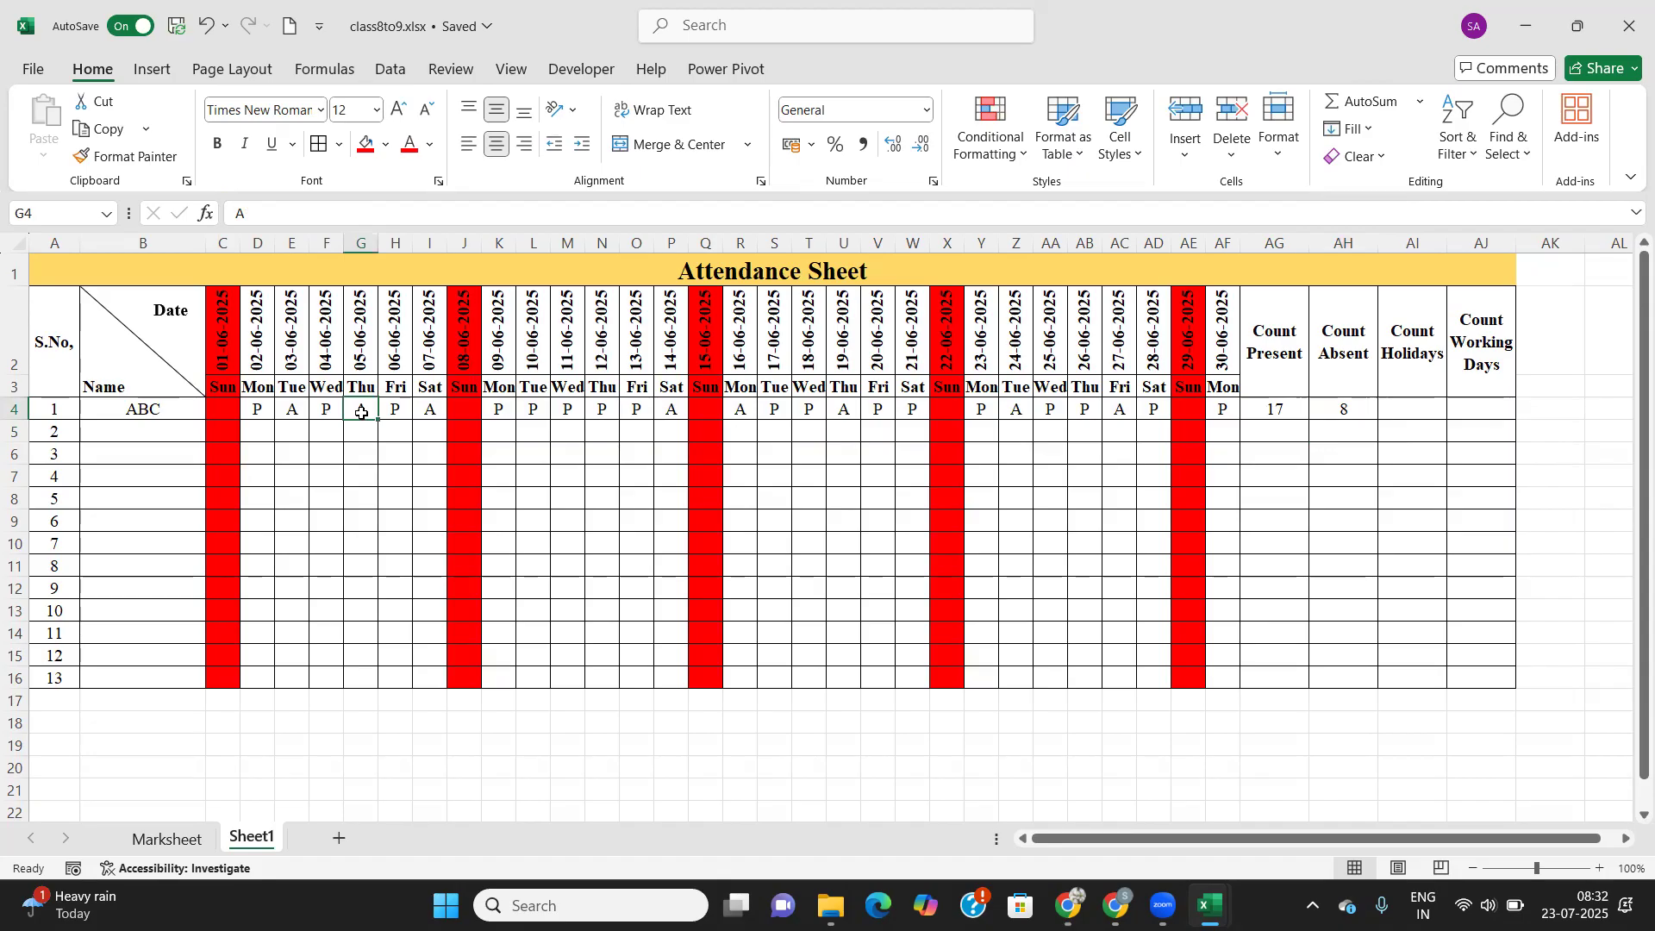
pyautogui.write('P')
pyautogui.press('Tab')
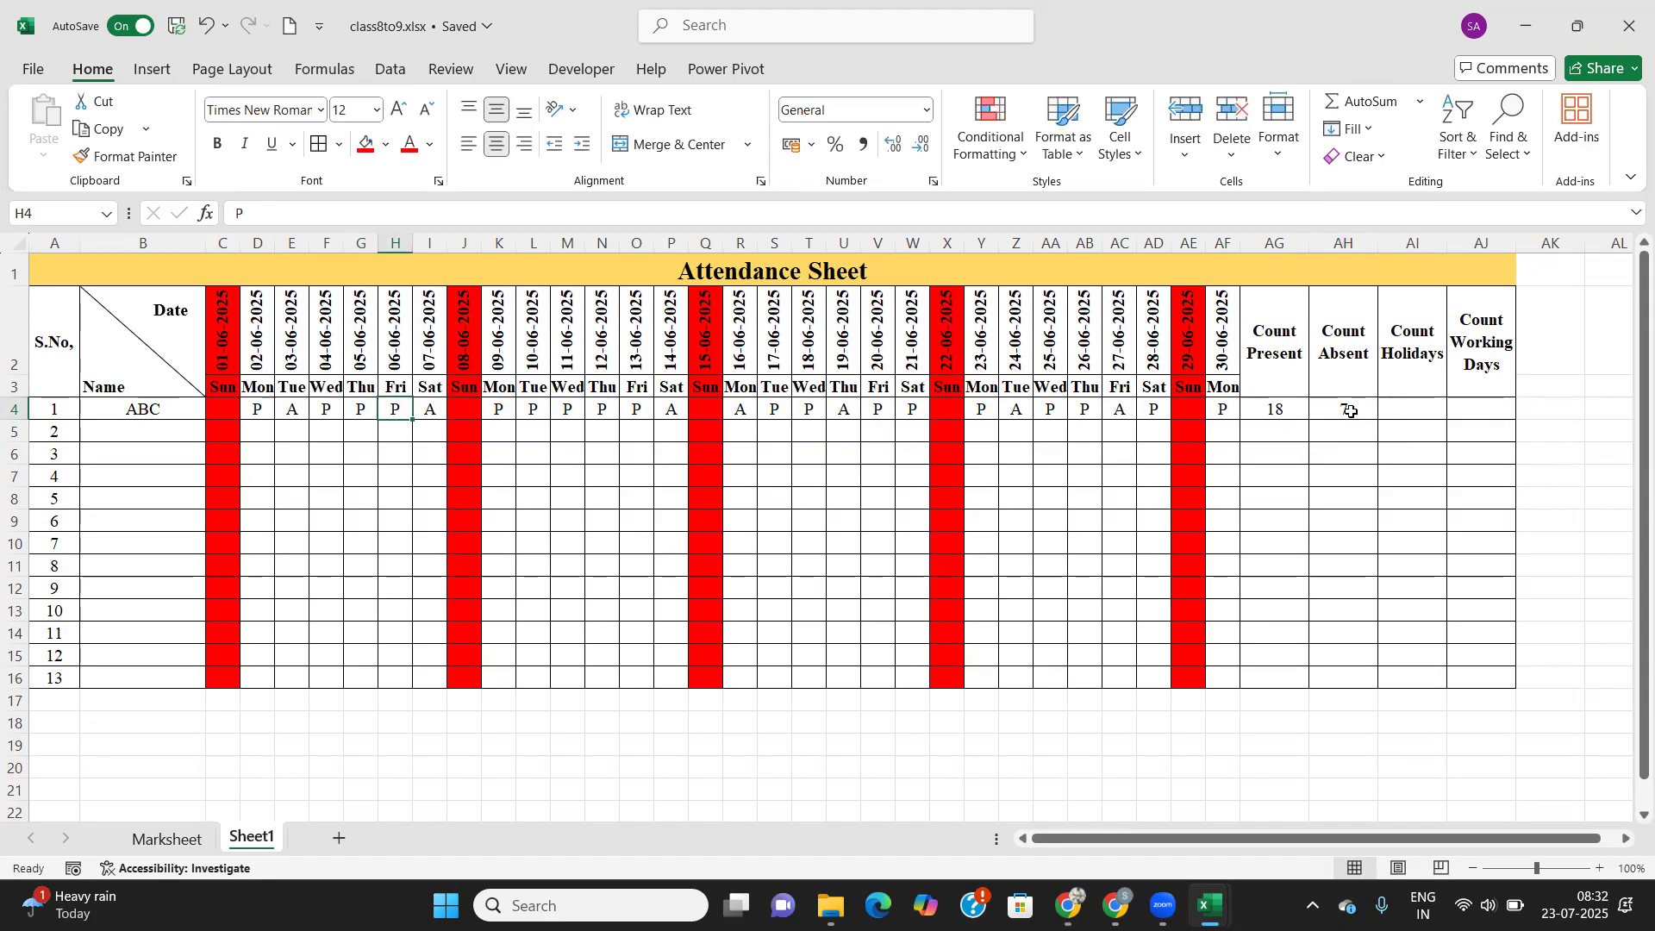
# Examine the blank Sunday cells C4, J4, Q4, X4 and AE4 that stand for holidays.
pyautogui.click(1401, 409)
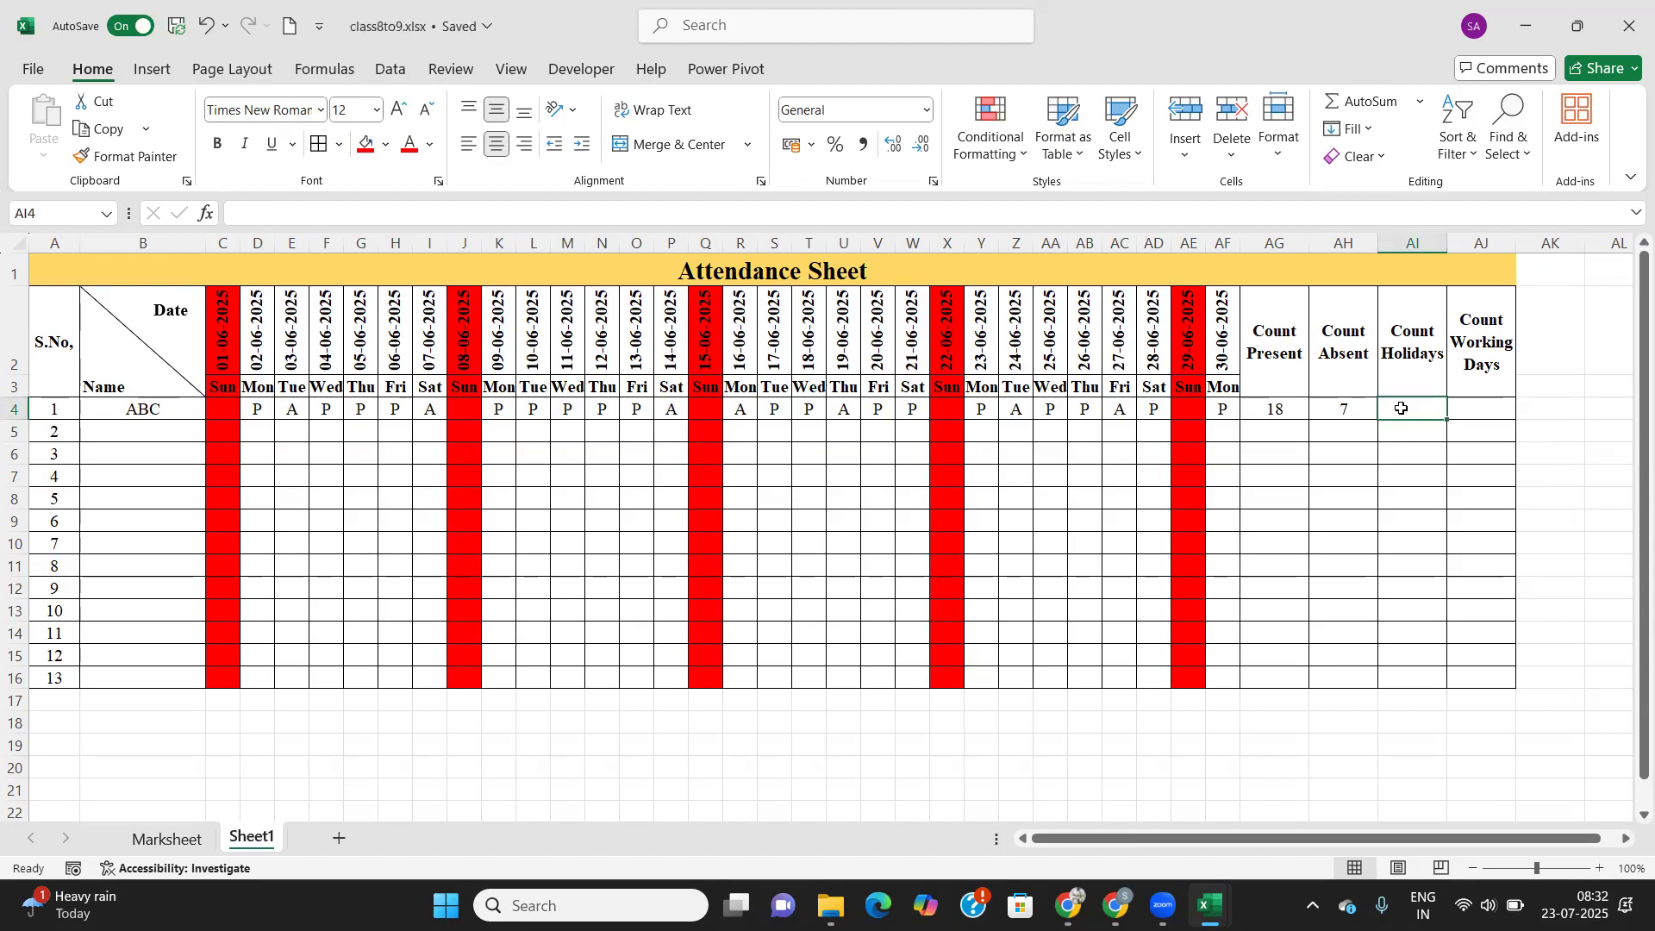
pyautogui.click(218, 410)
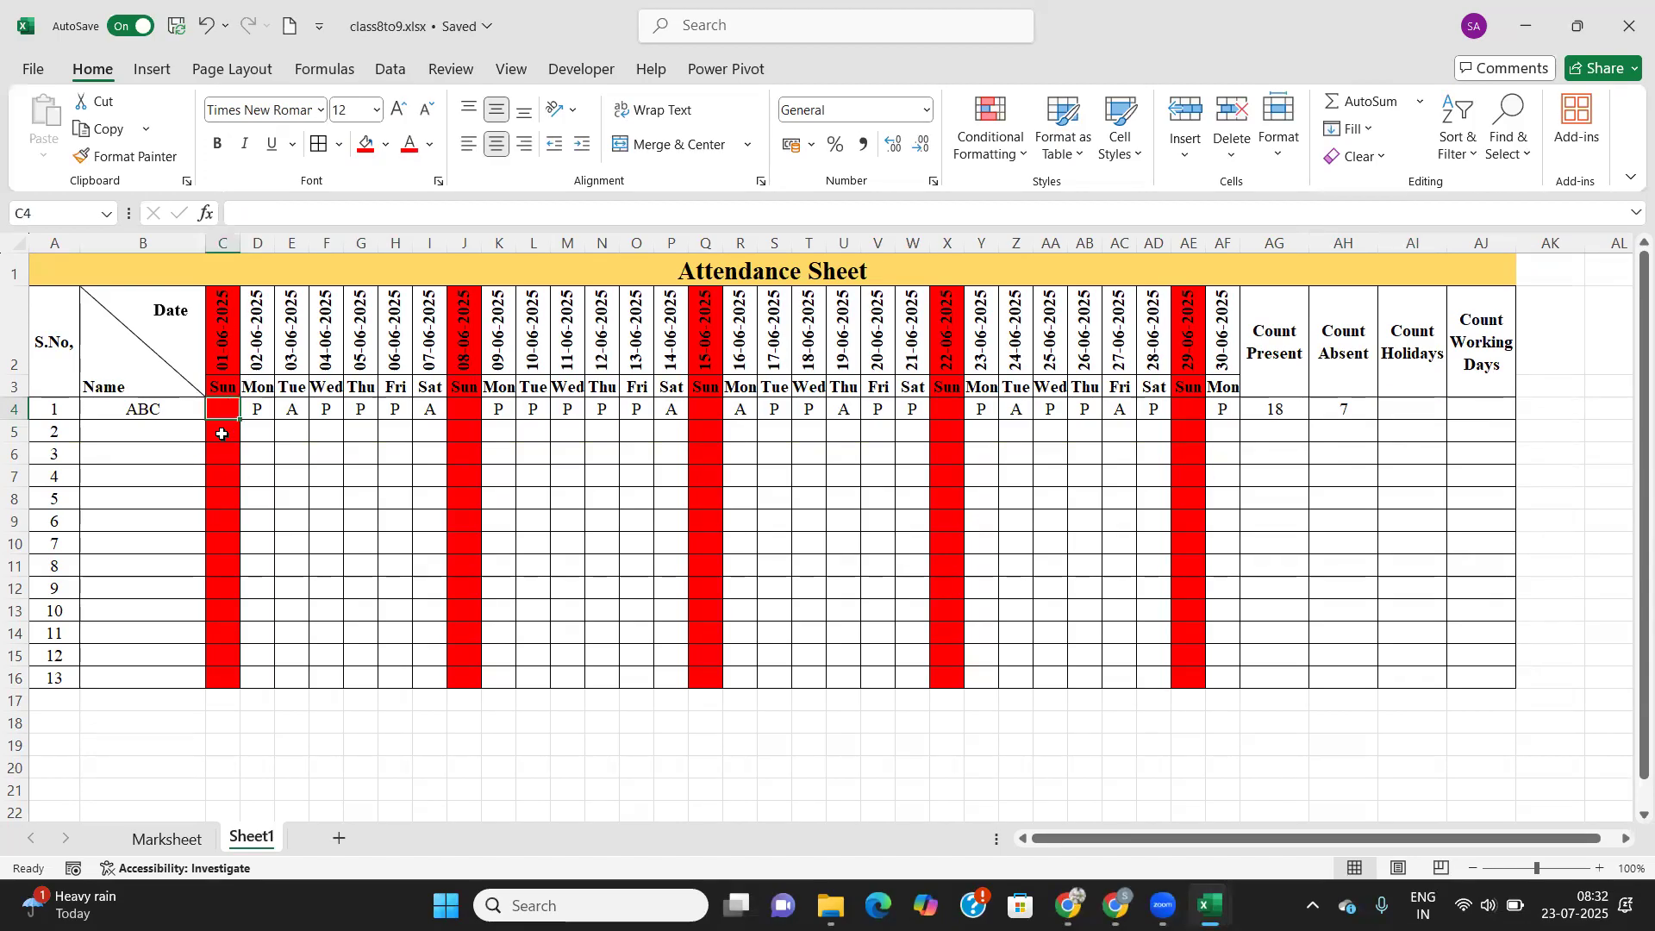
pyautogui.click(471, 405)
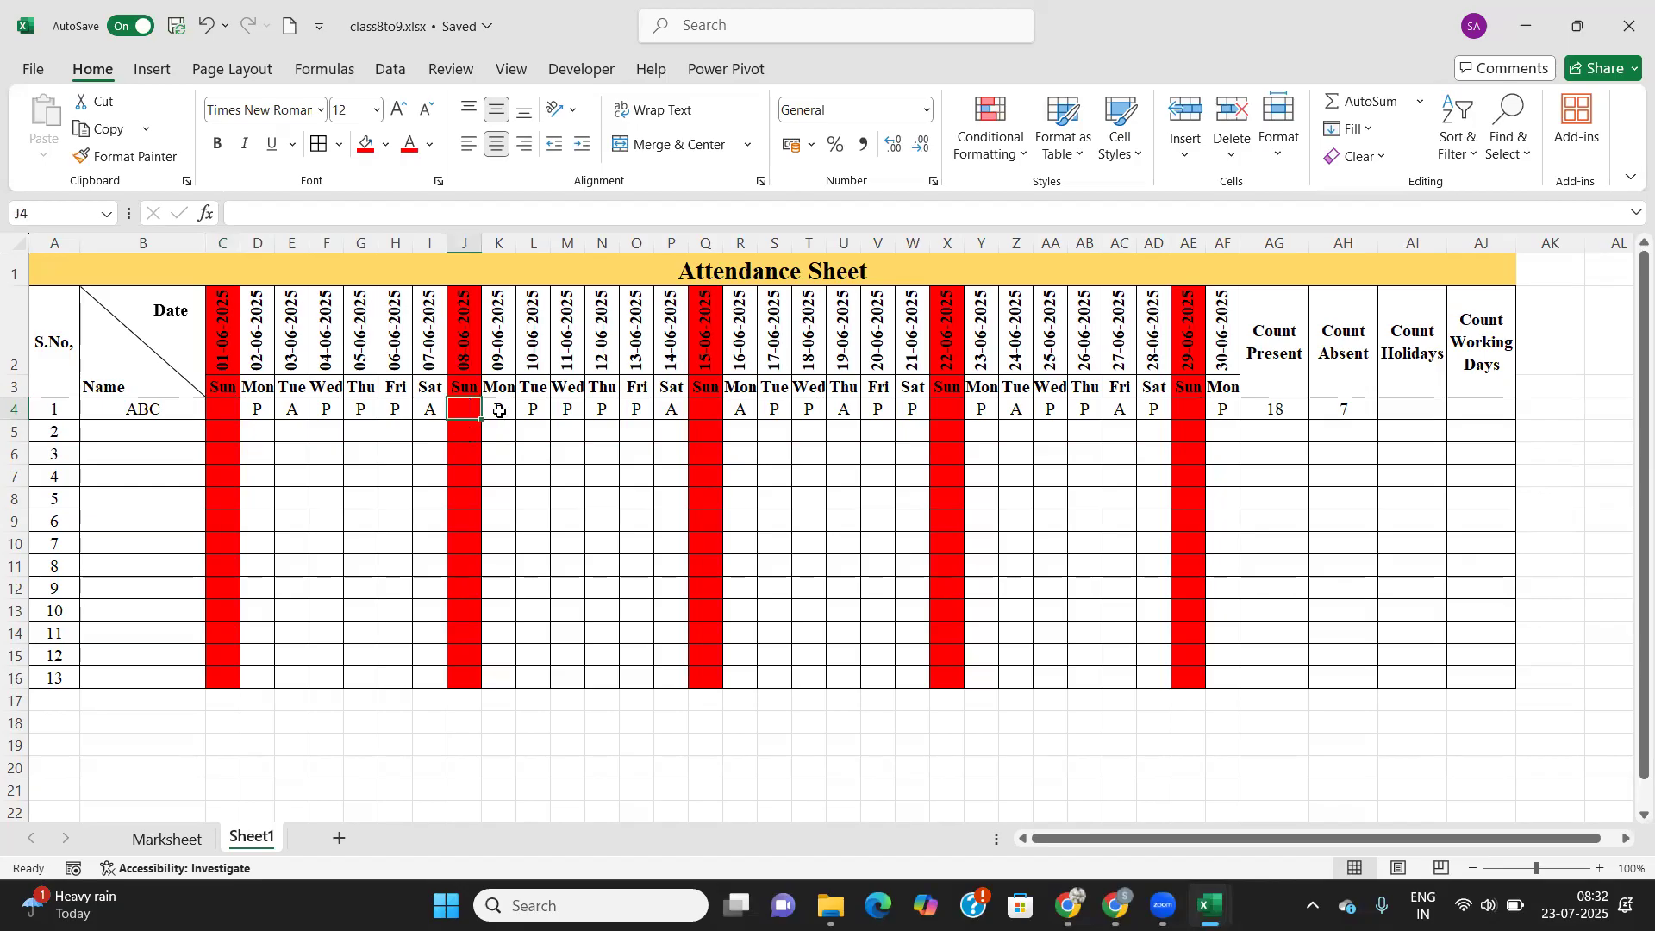
pyautogui.click(225, 406)
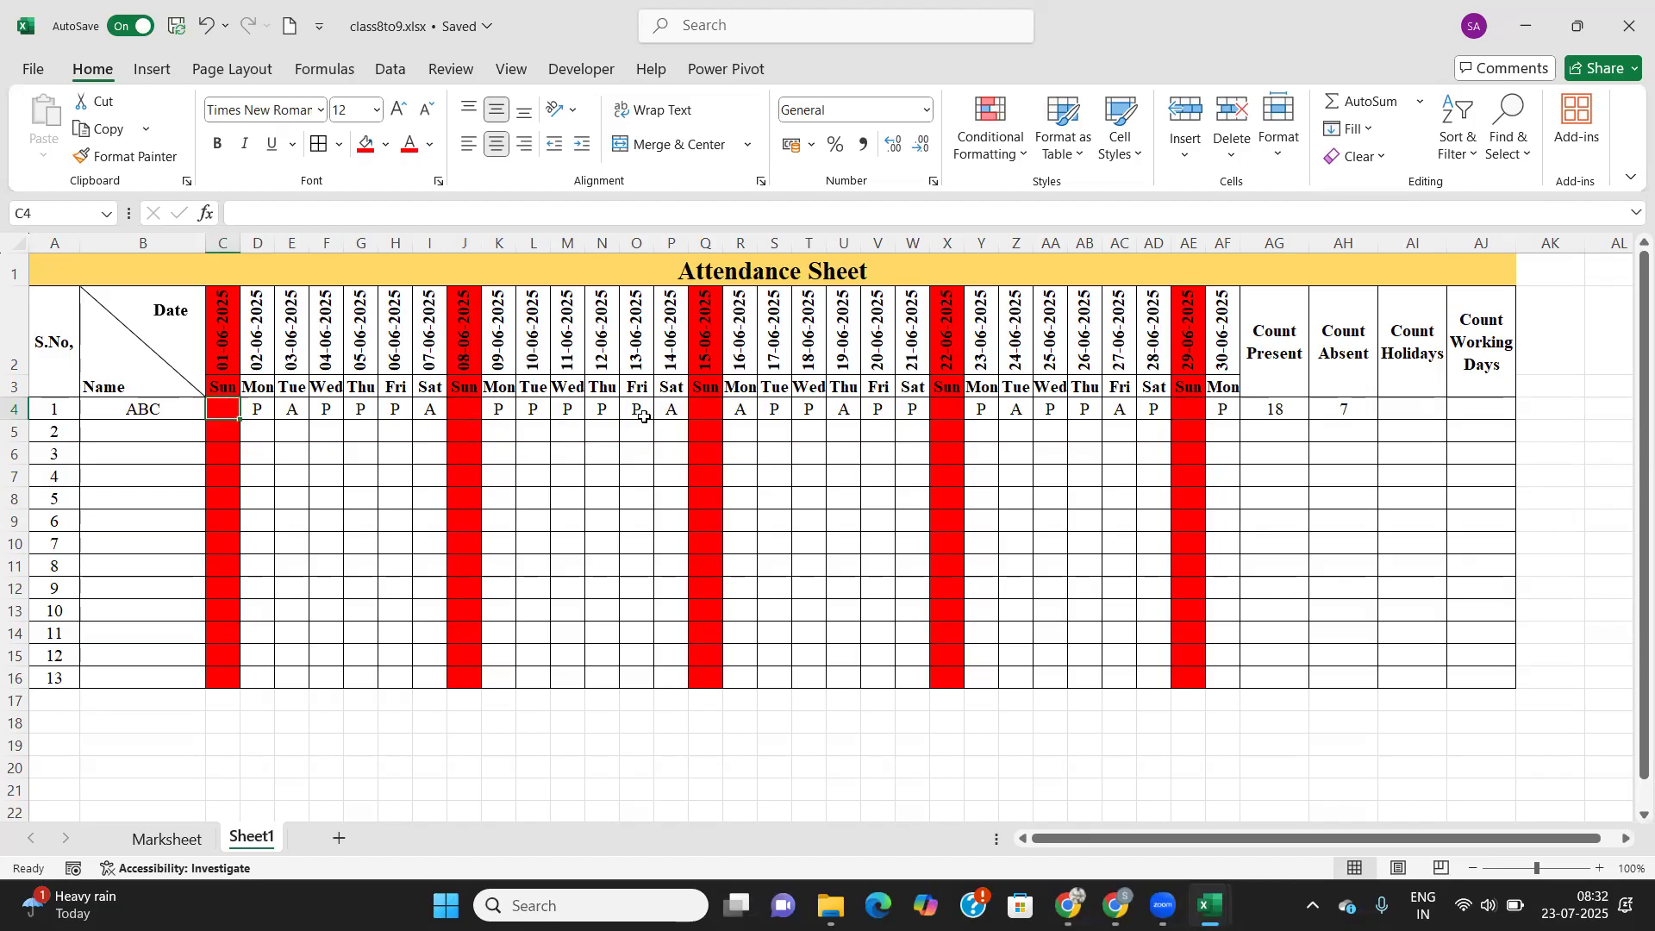
pyautogui.click(708, 409)
pyautogui.click(956, 410)
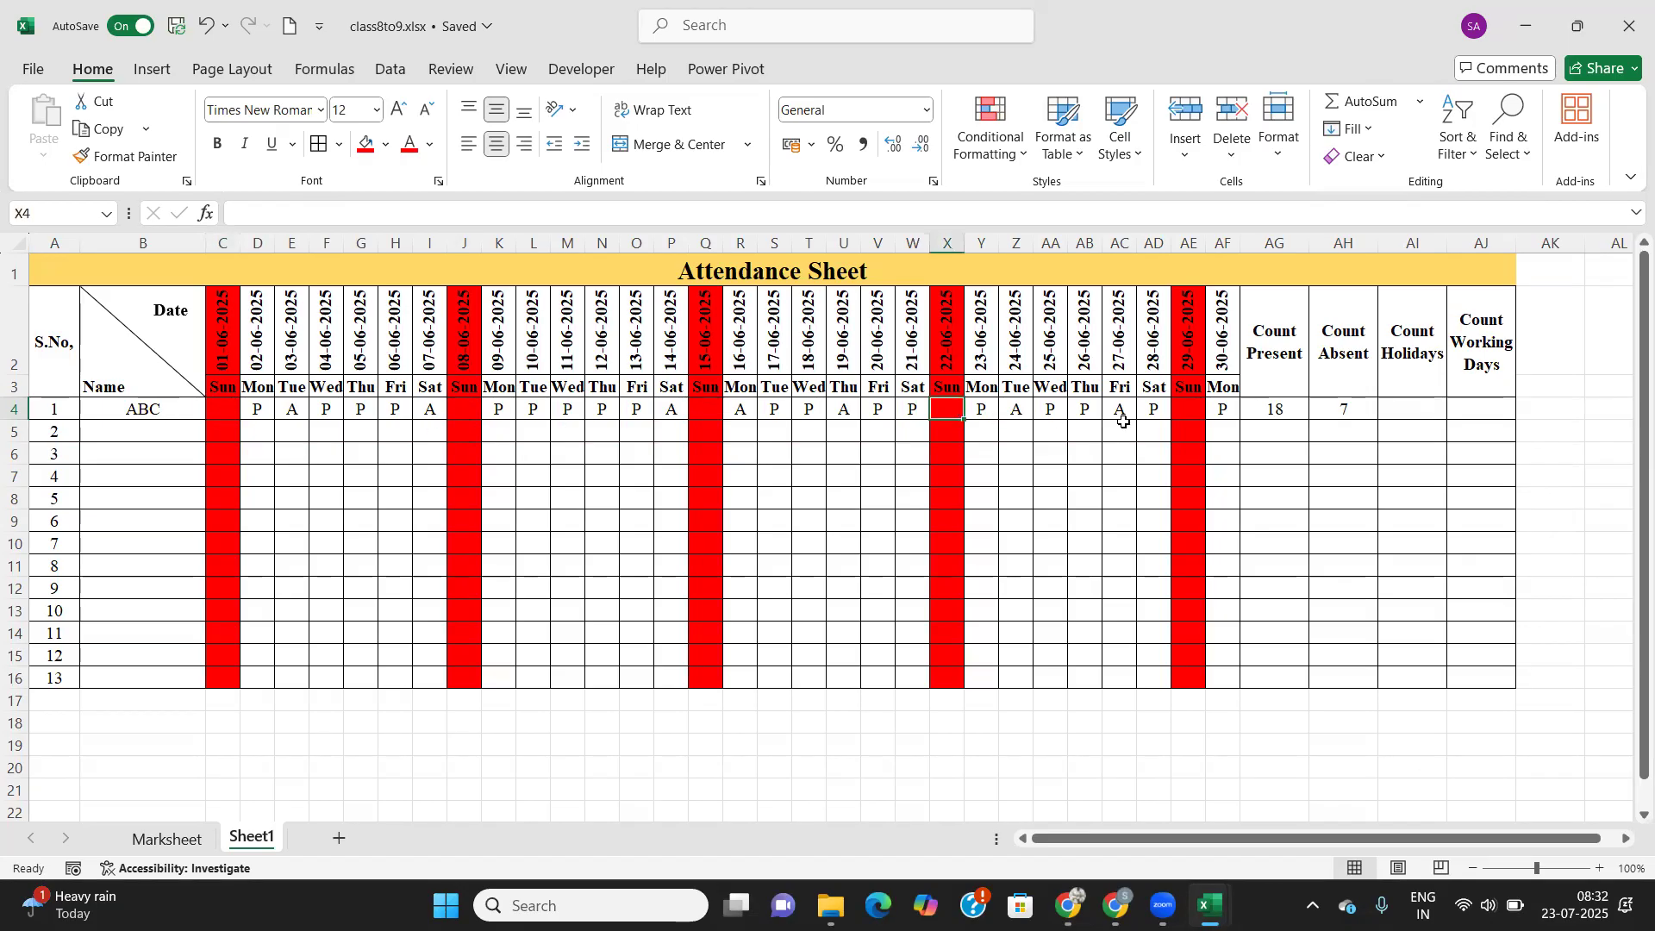
pyautogui.click(1178, 406)
# Enter =COUNTBLANK(C4:AF4) in AI4 to count the holidays.
pyautogui.click(1409, 408)
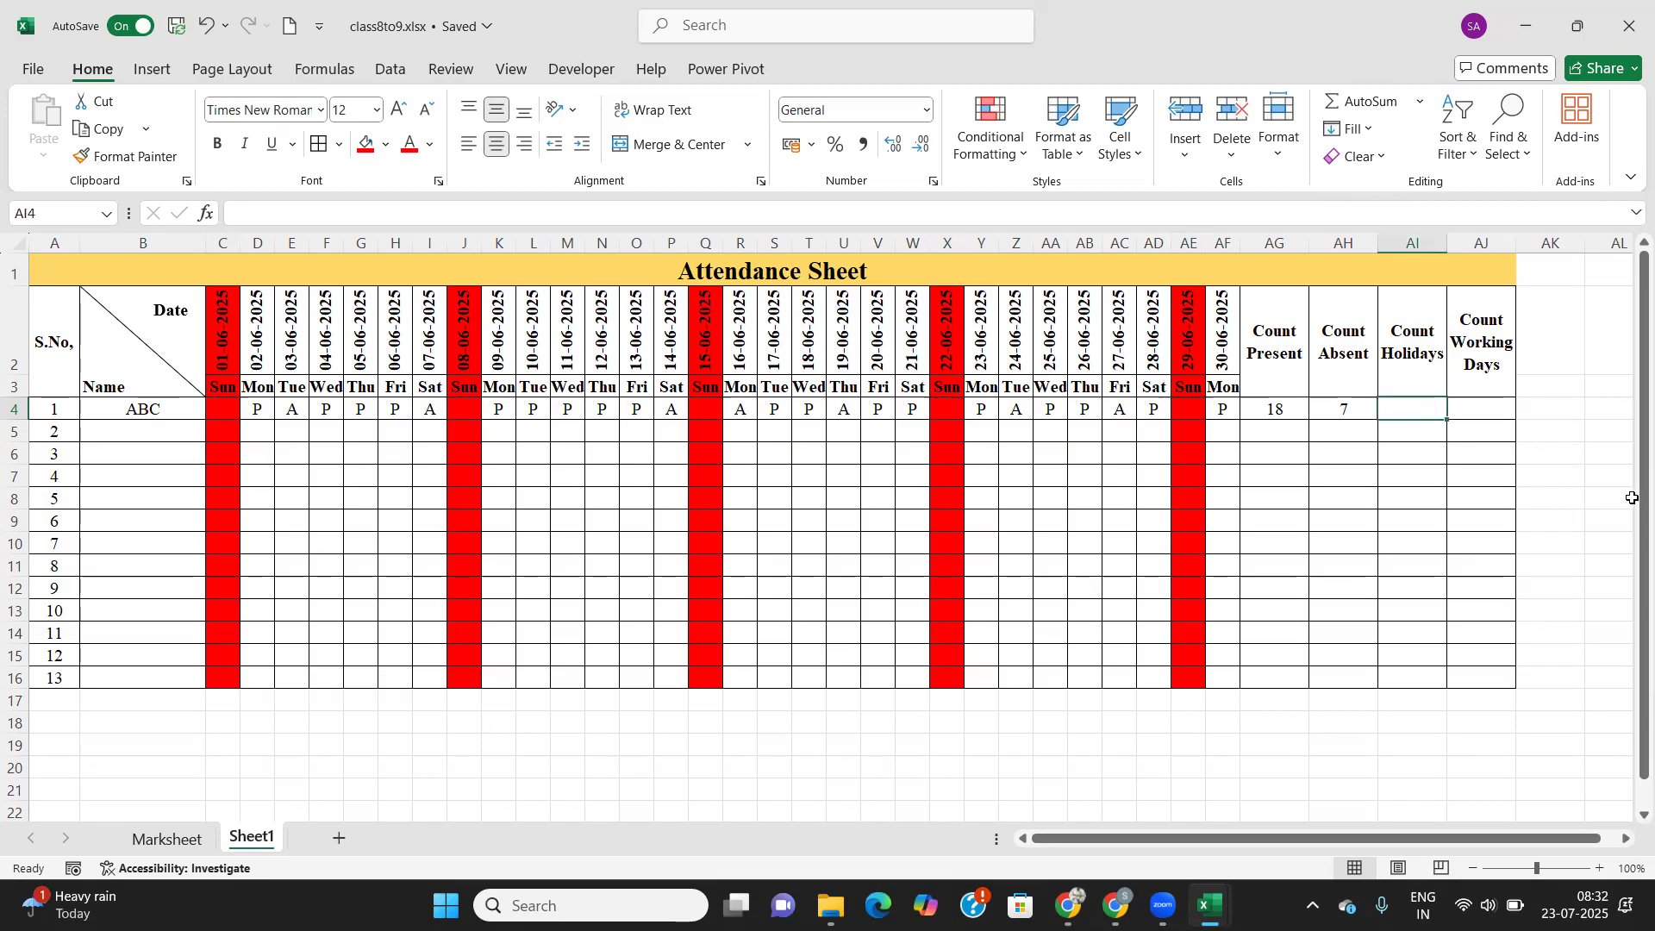
pyautogui.write('=')
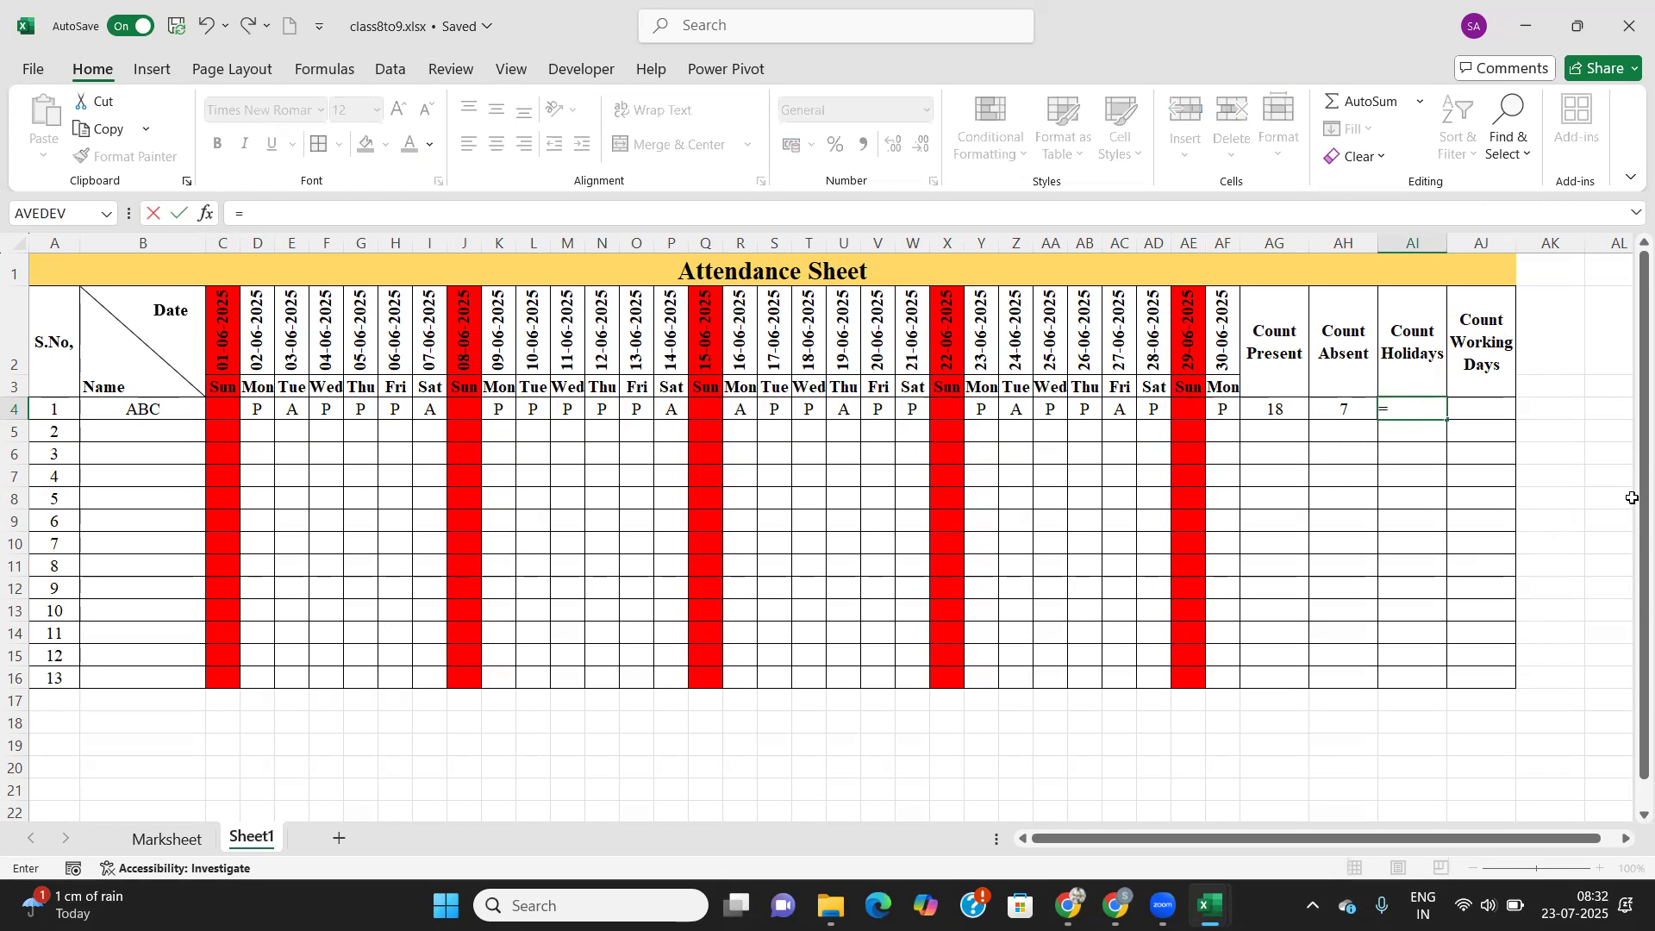
pyautogui.write('couny')
pyautogui.press('BackSpace')
pyautogui.write('tbl')
pyautogui.press('Tab')
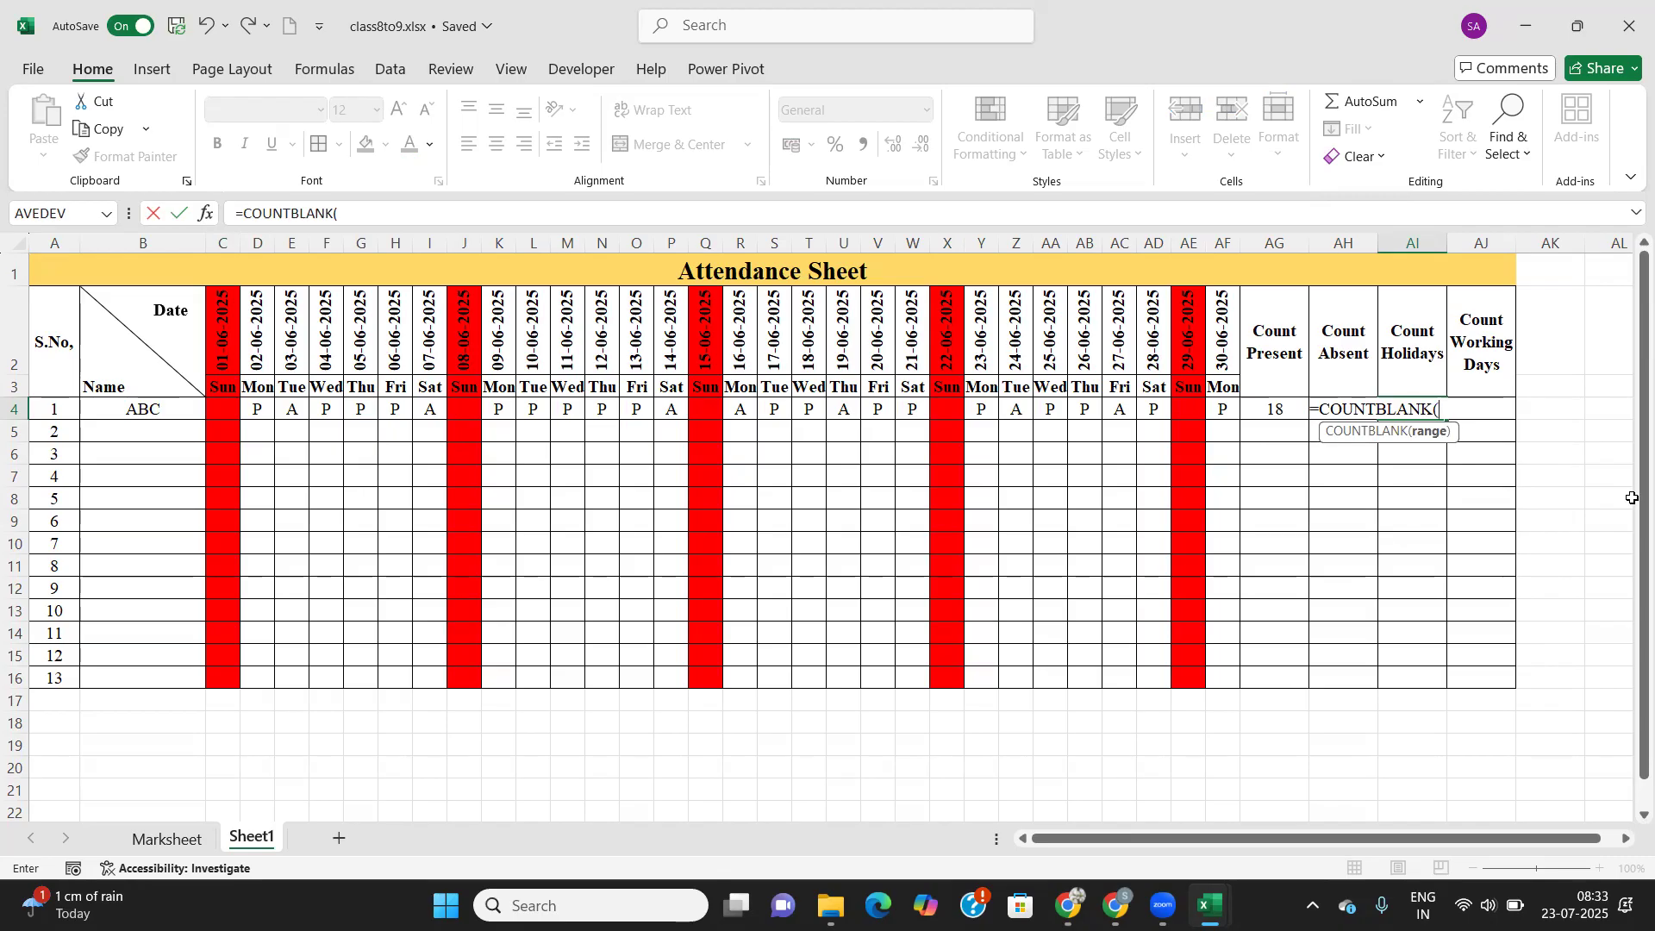
pyautogui.click(218, 414)
pyautogui.moveTo(218, 414); pyautogui.dragTo(1222, 410)
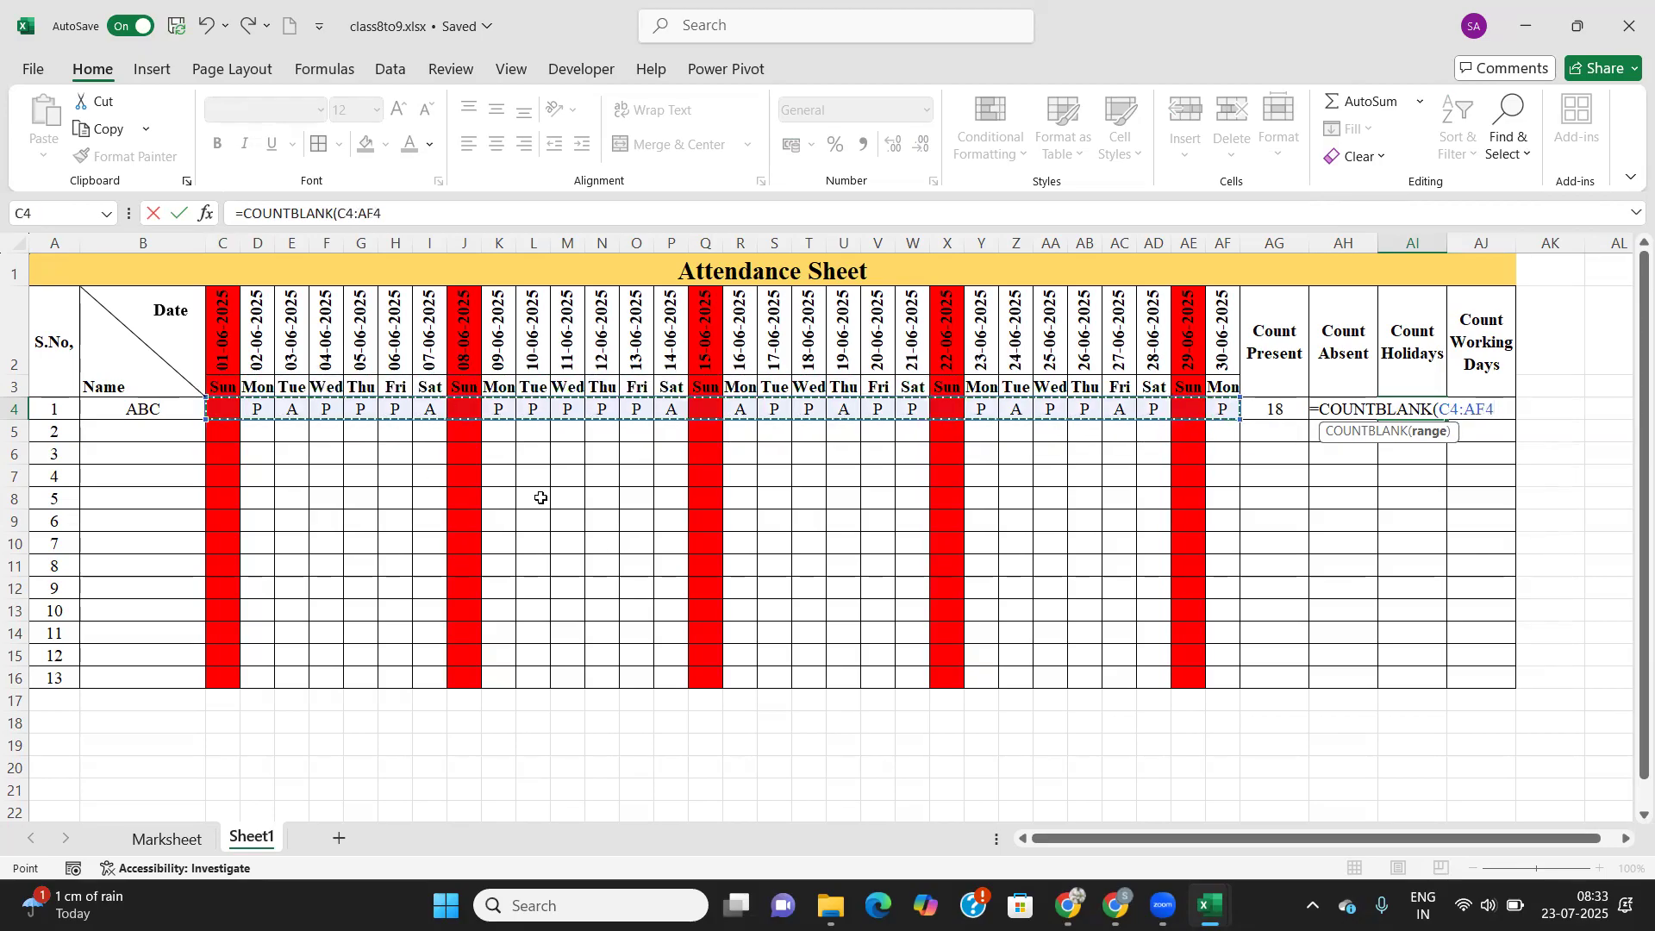
pyautogui.write(')')
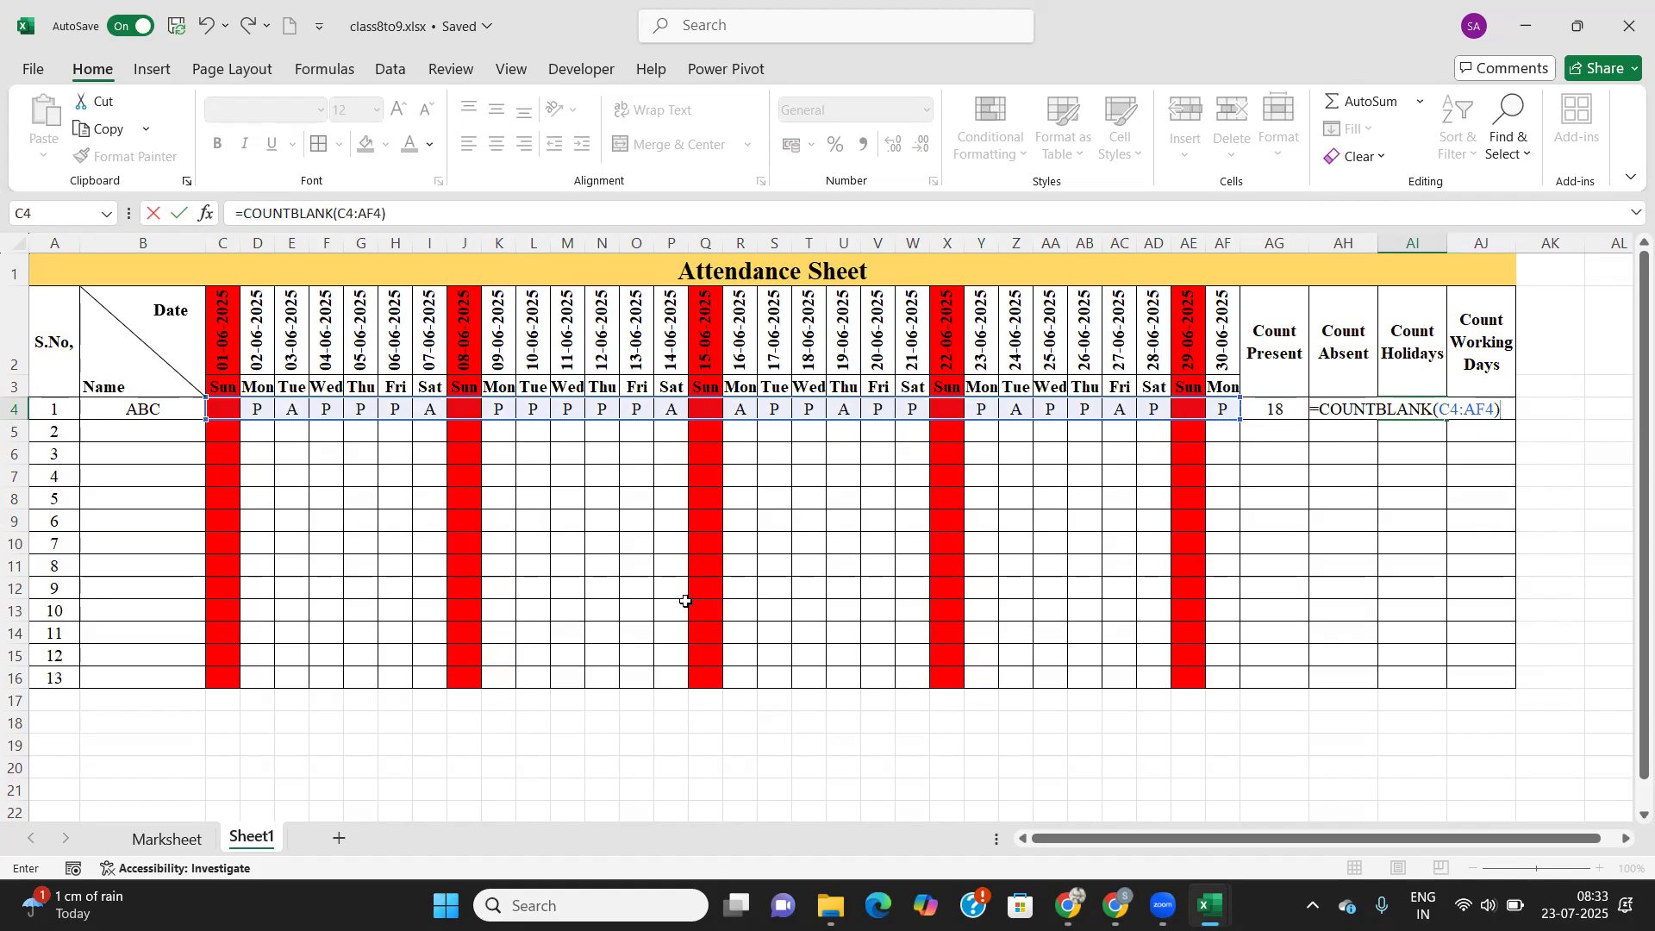
pyautogui.press('Return')
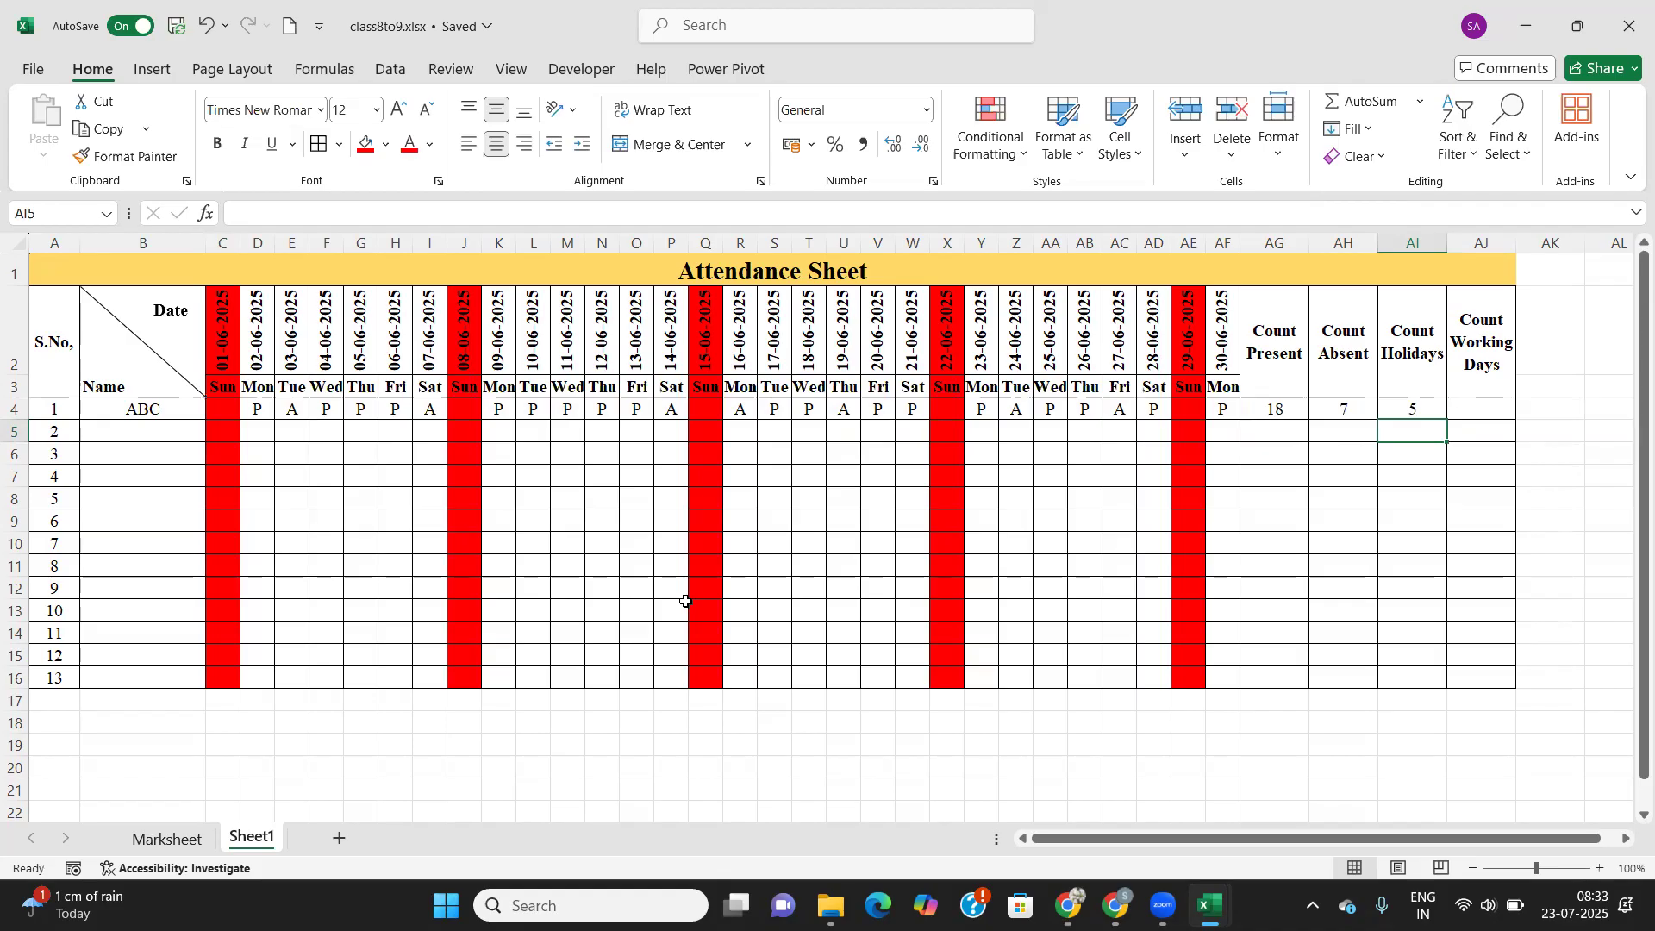
# Enter =COUNTA(C4:AF4) in AJ4 to count the working days.
pyautogui.press('Up')
pyautogui.press('Right')
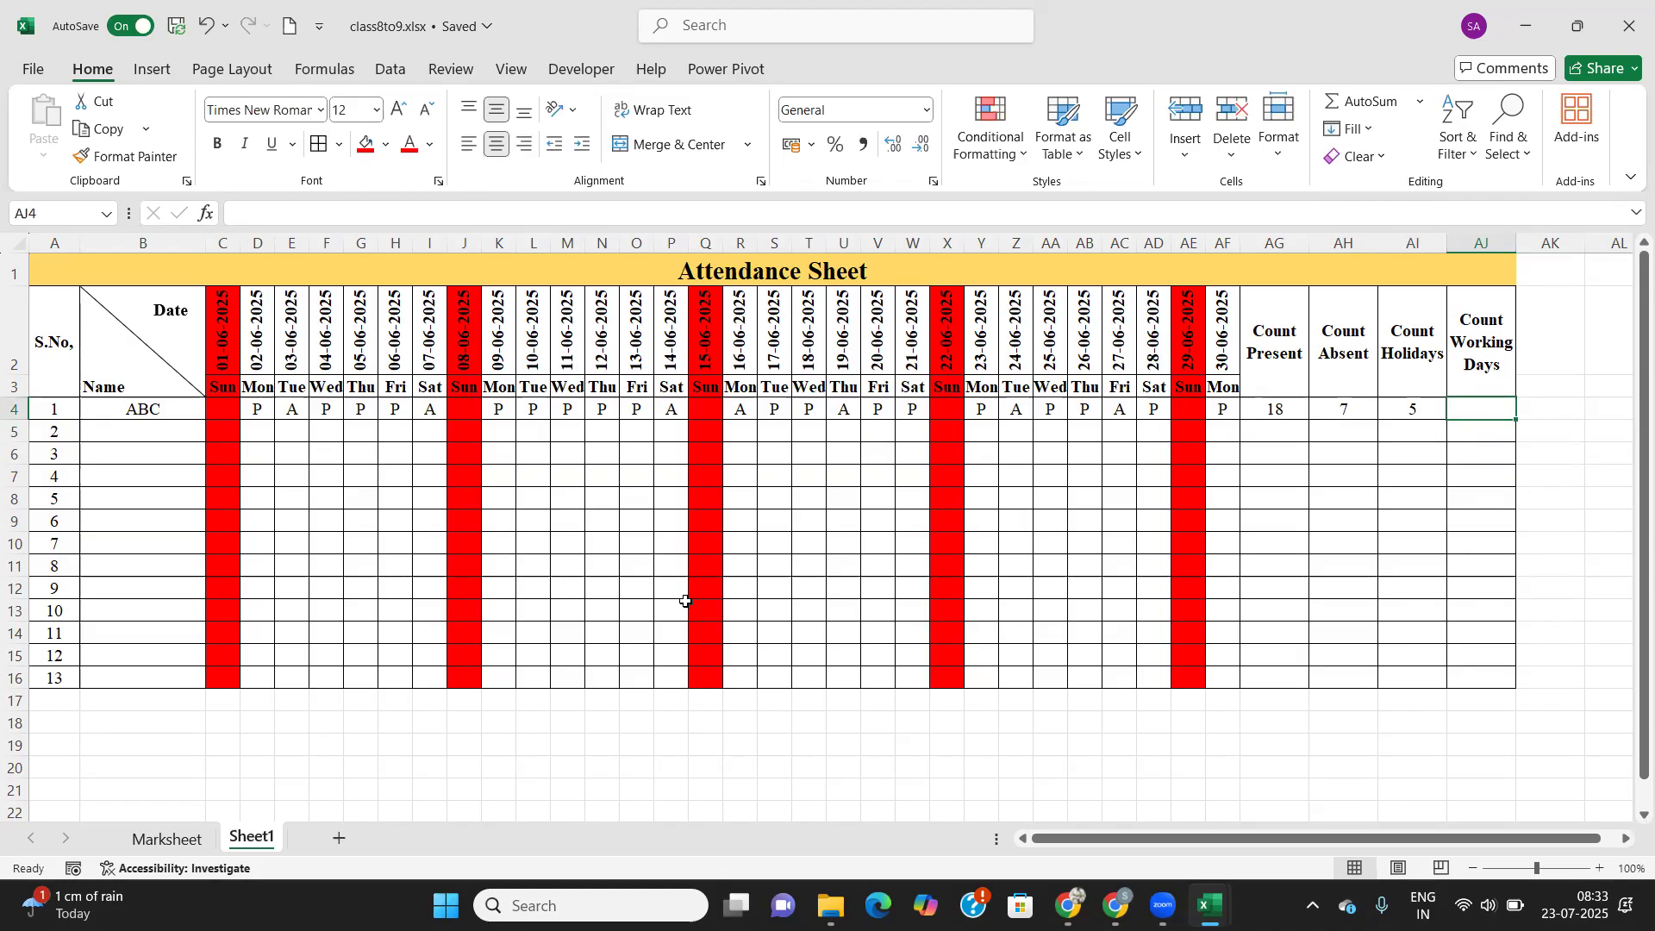
pyautogui.write('=')
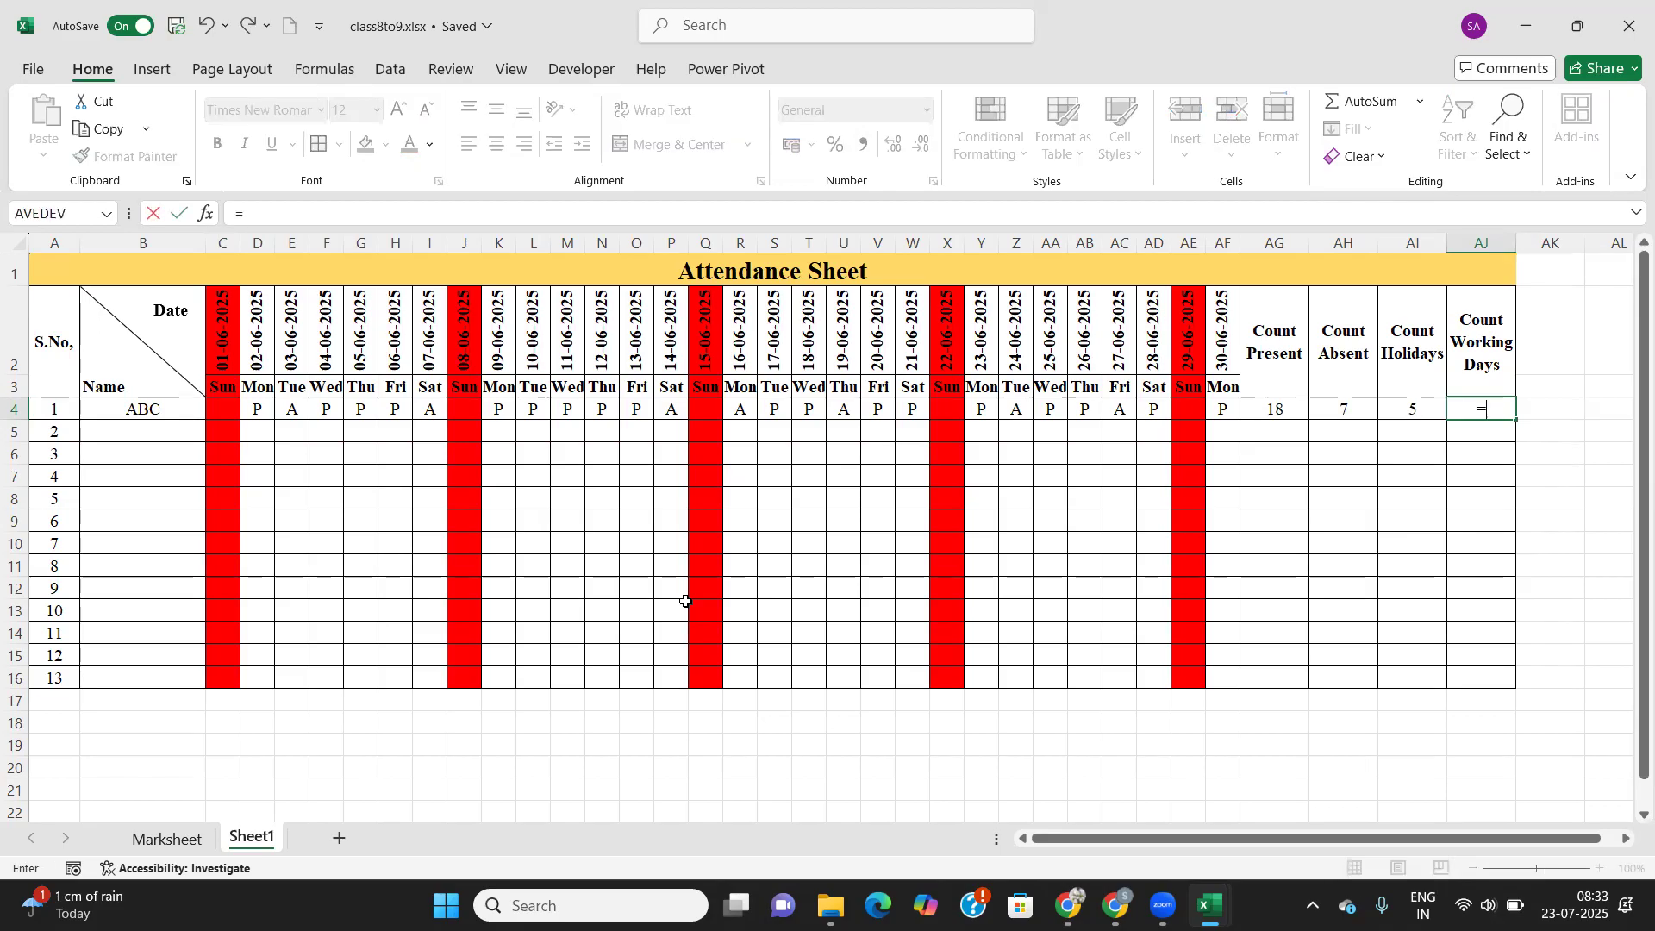
pyautogui.write('coun')
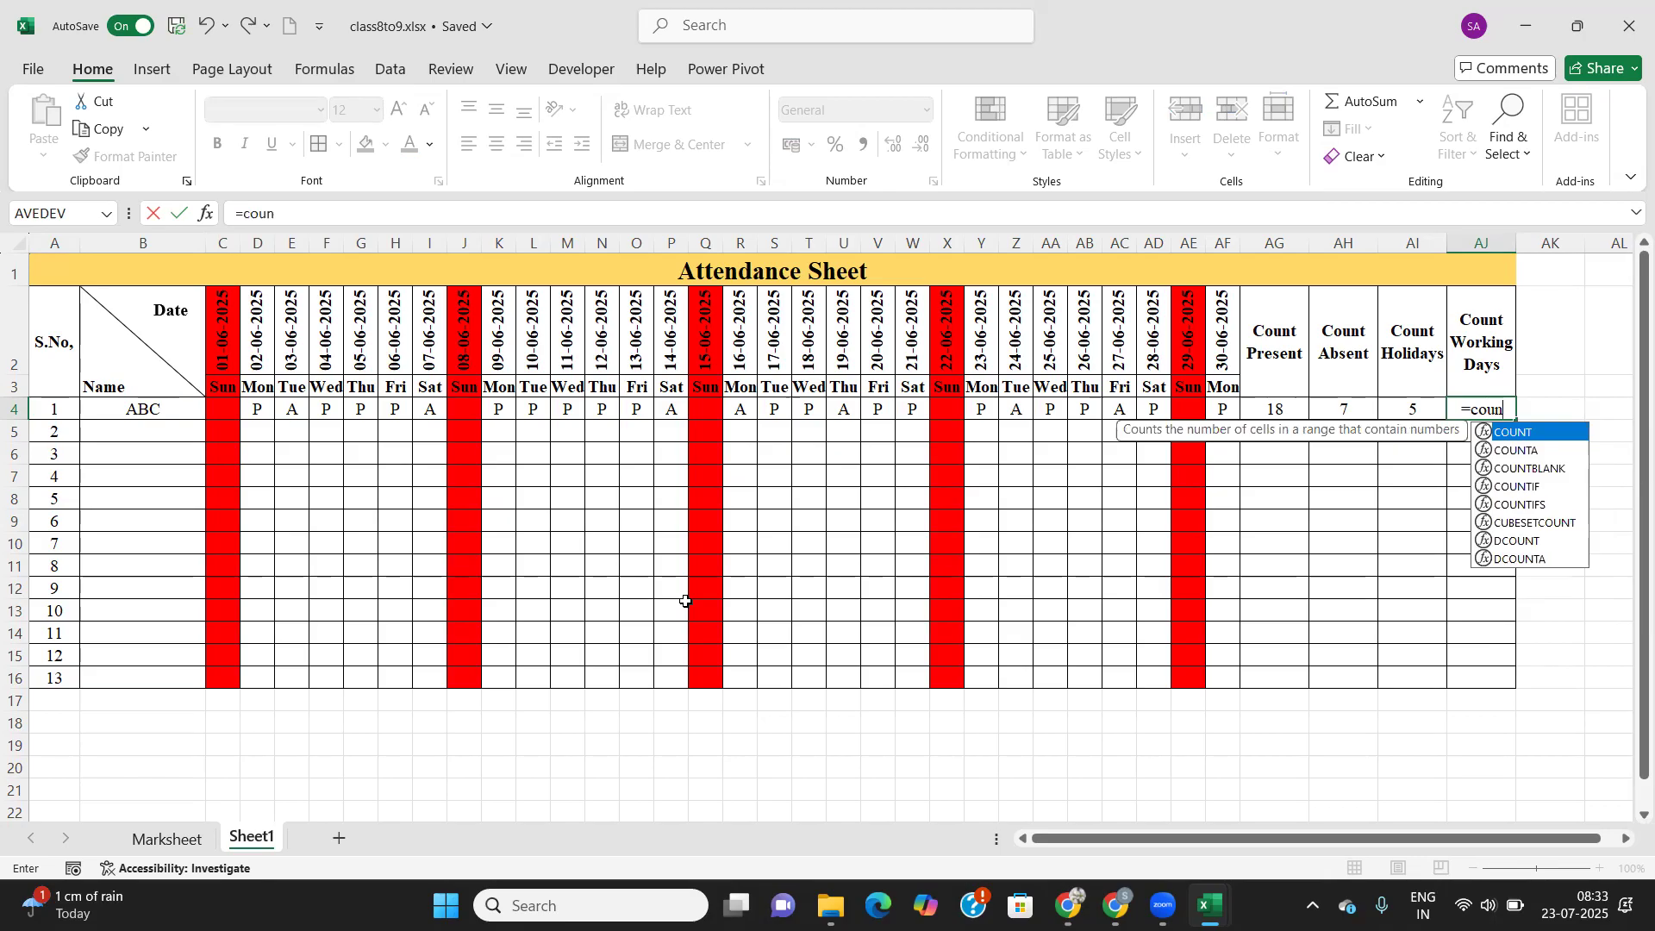
pyautogui.write('ta')
pyautogui.press('Tab')
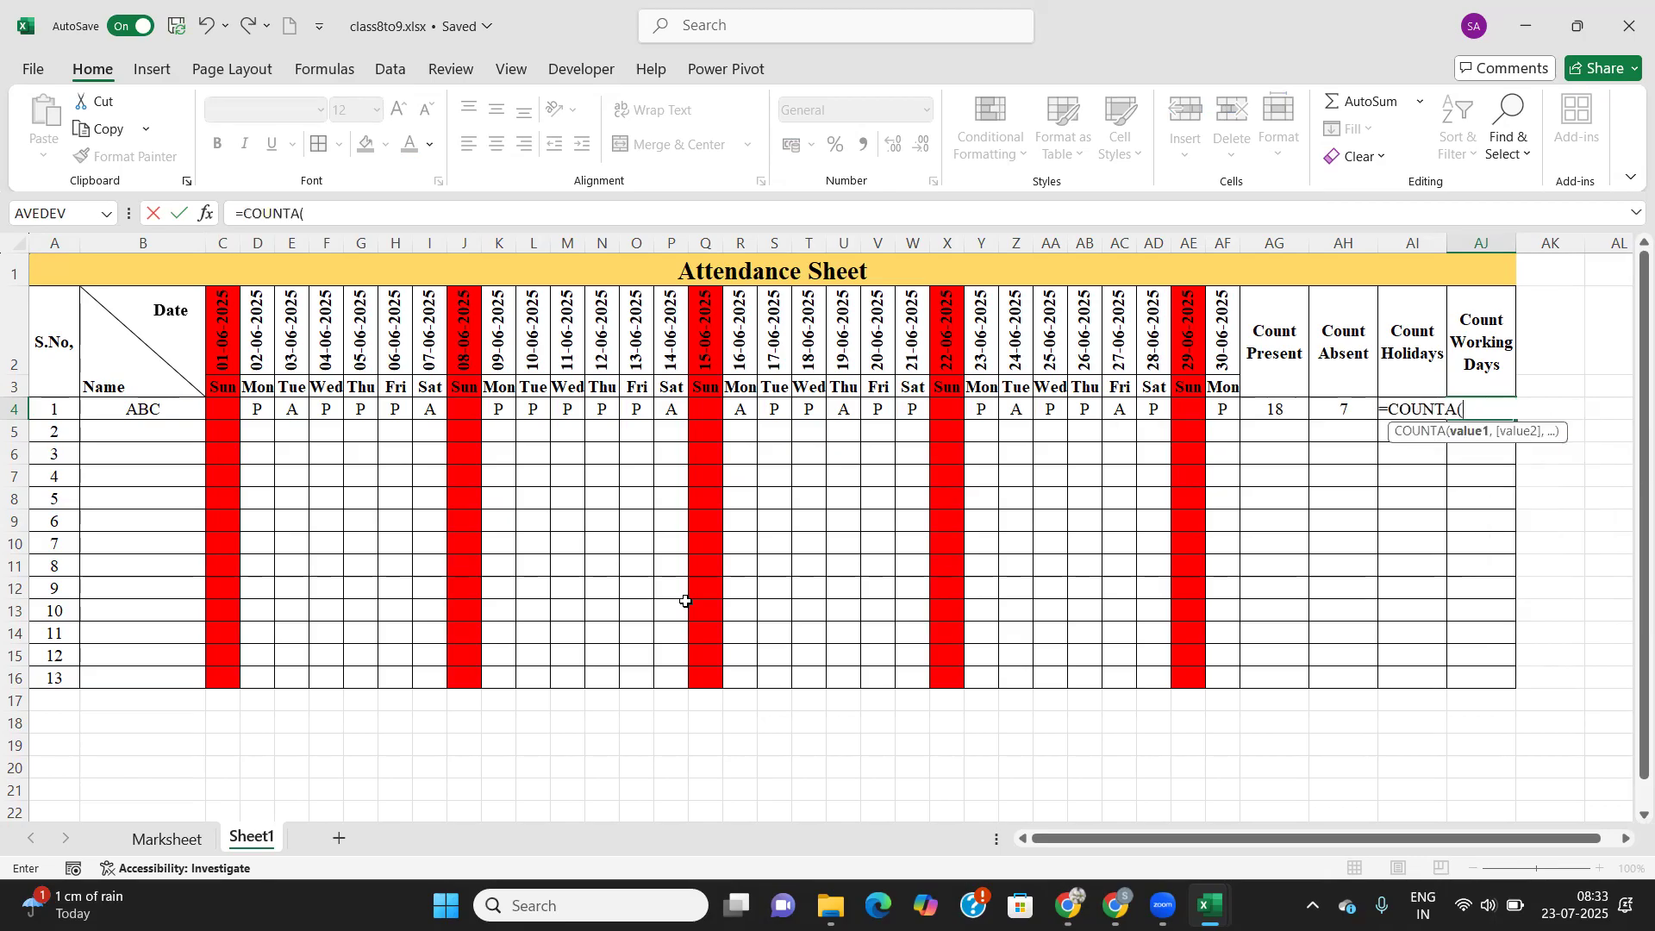
pyautogui.click(217, 411)
pyautogui.moveTo(355, 409); pyautogui.dragTo(1218, 410)
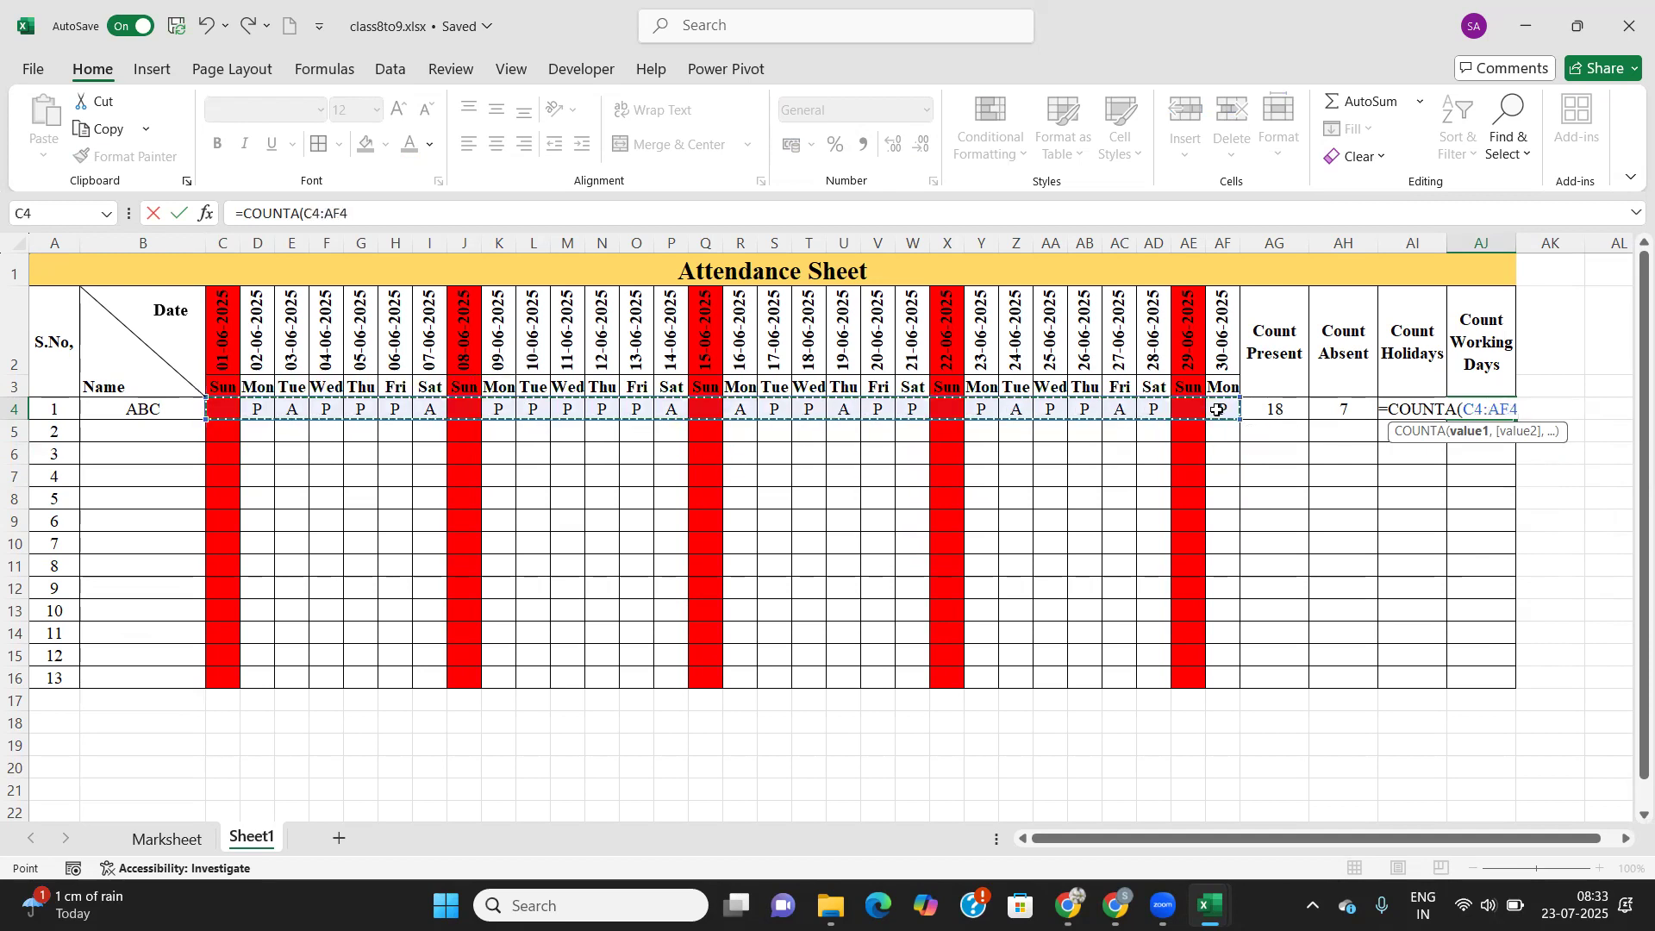
pyautogui.write(')')
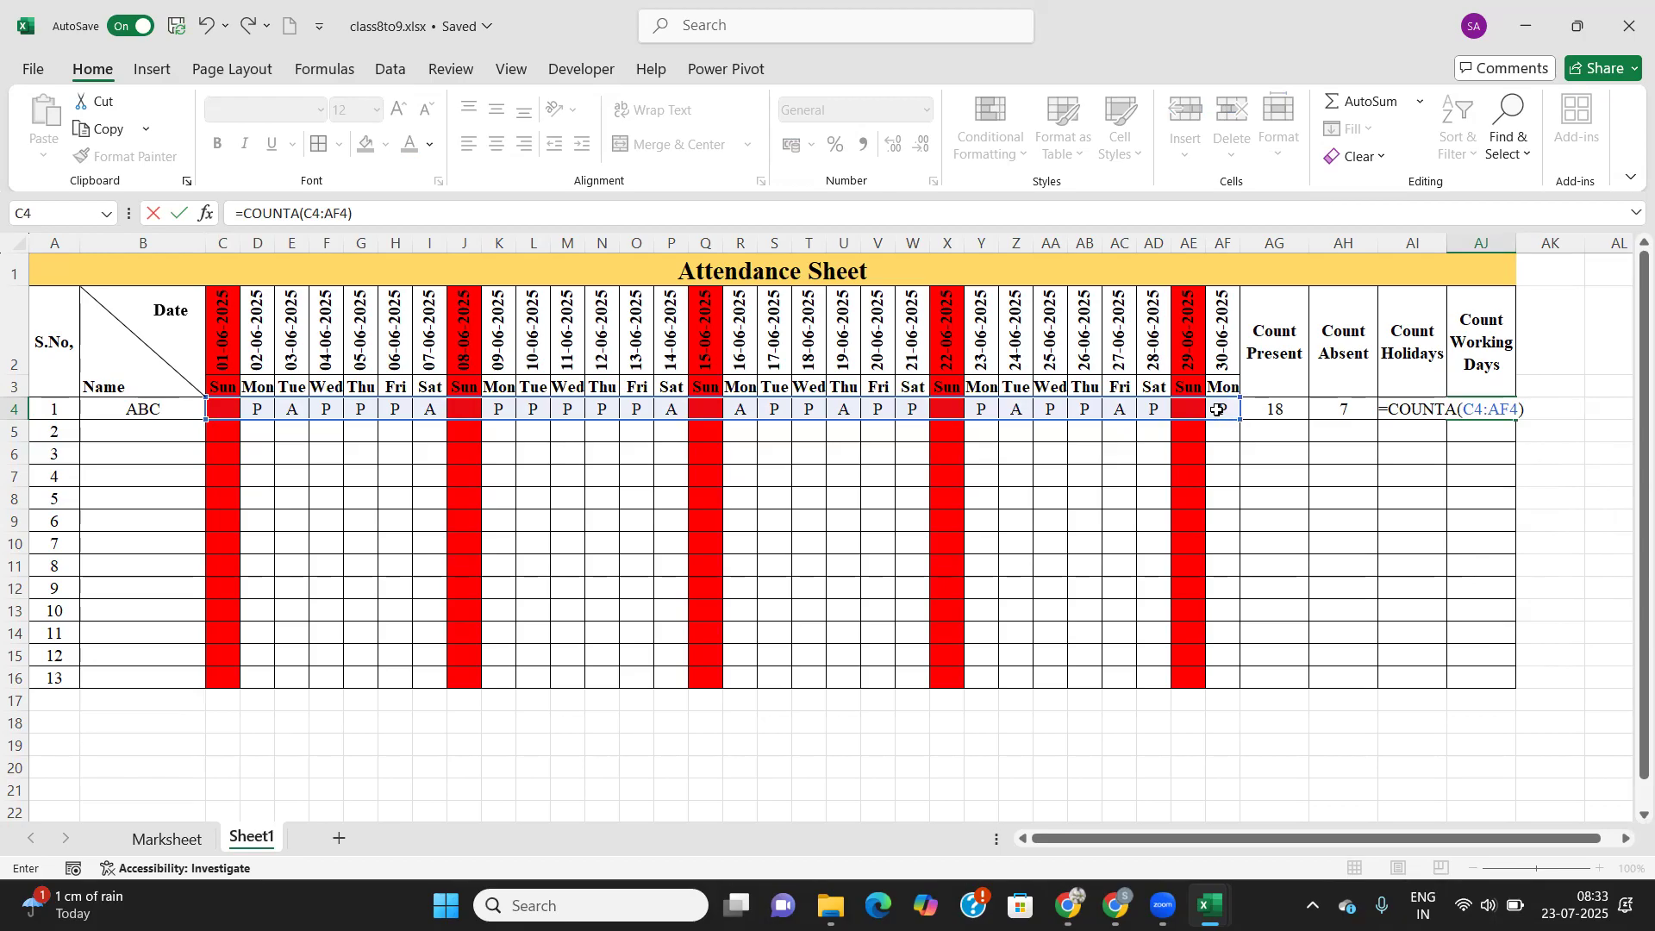
pyautogui.press('Return')
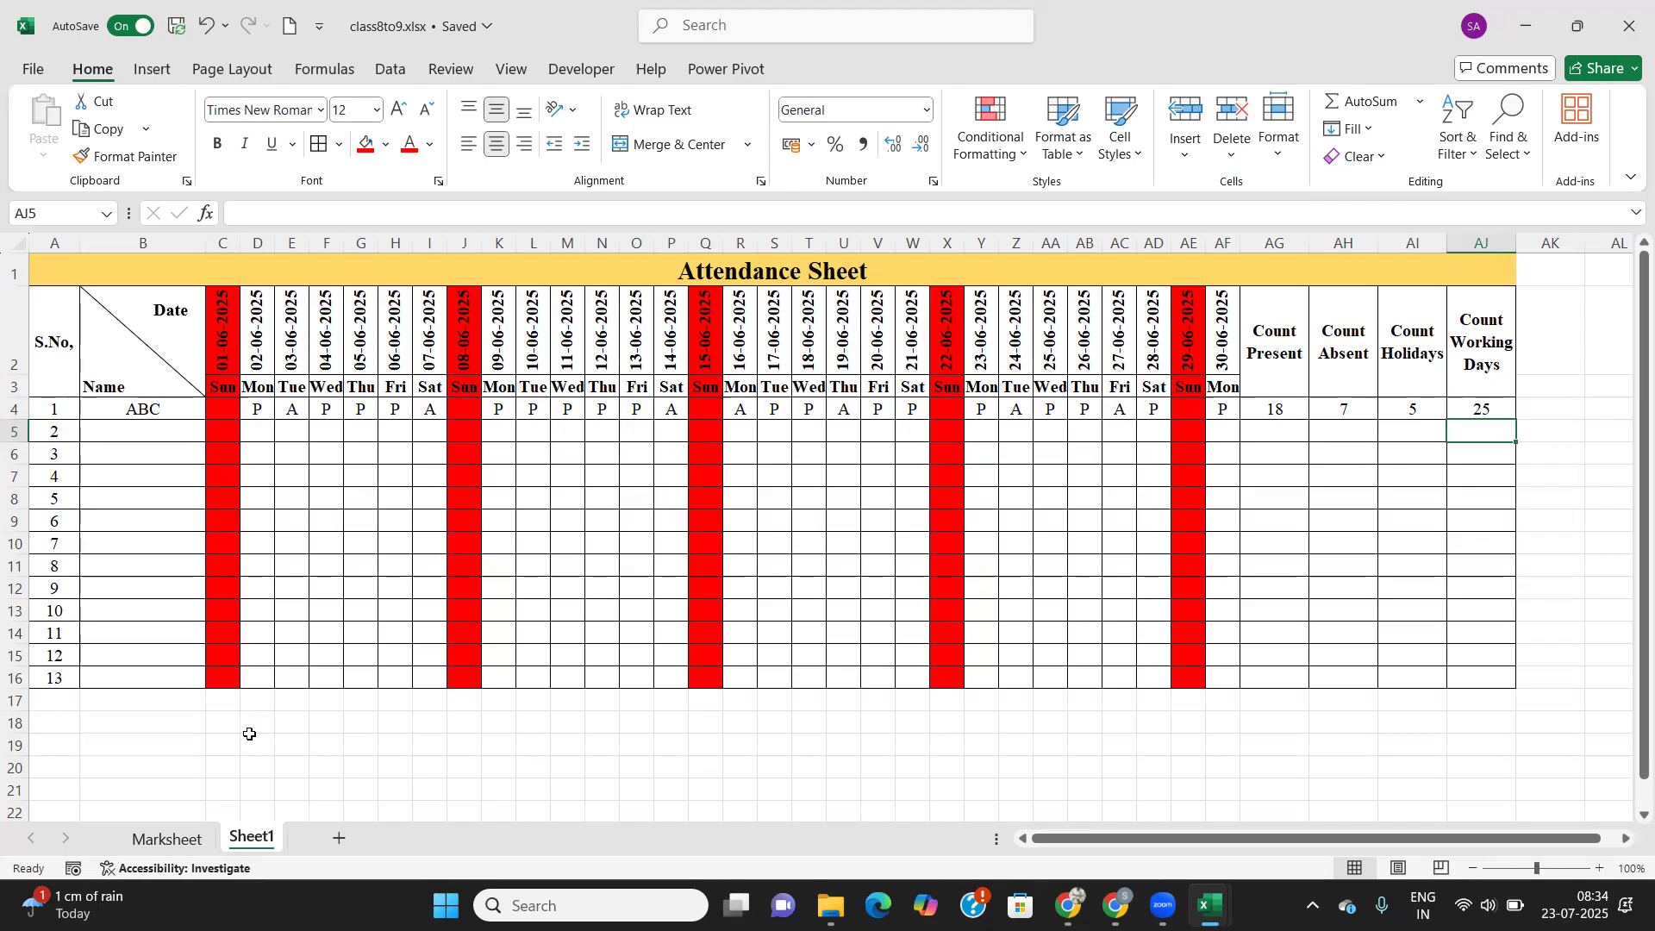
# Rename the Sheet1 worksheet as Attendance Sheet.
pyautogui.doubleClick(252, 840)
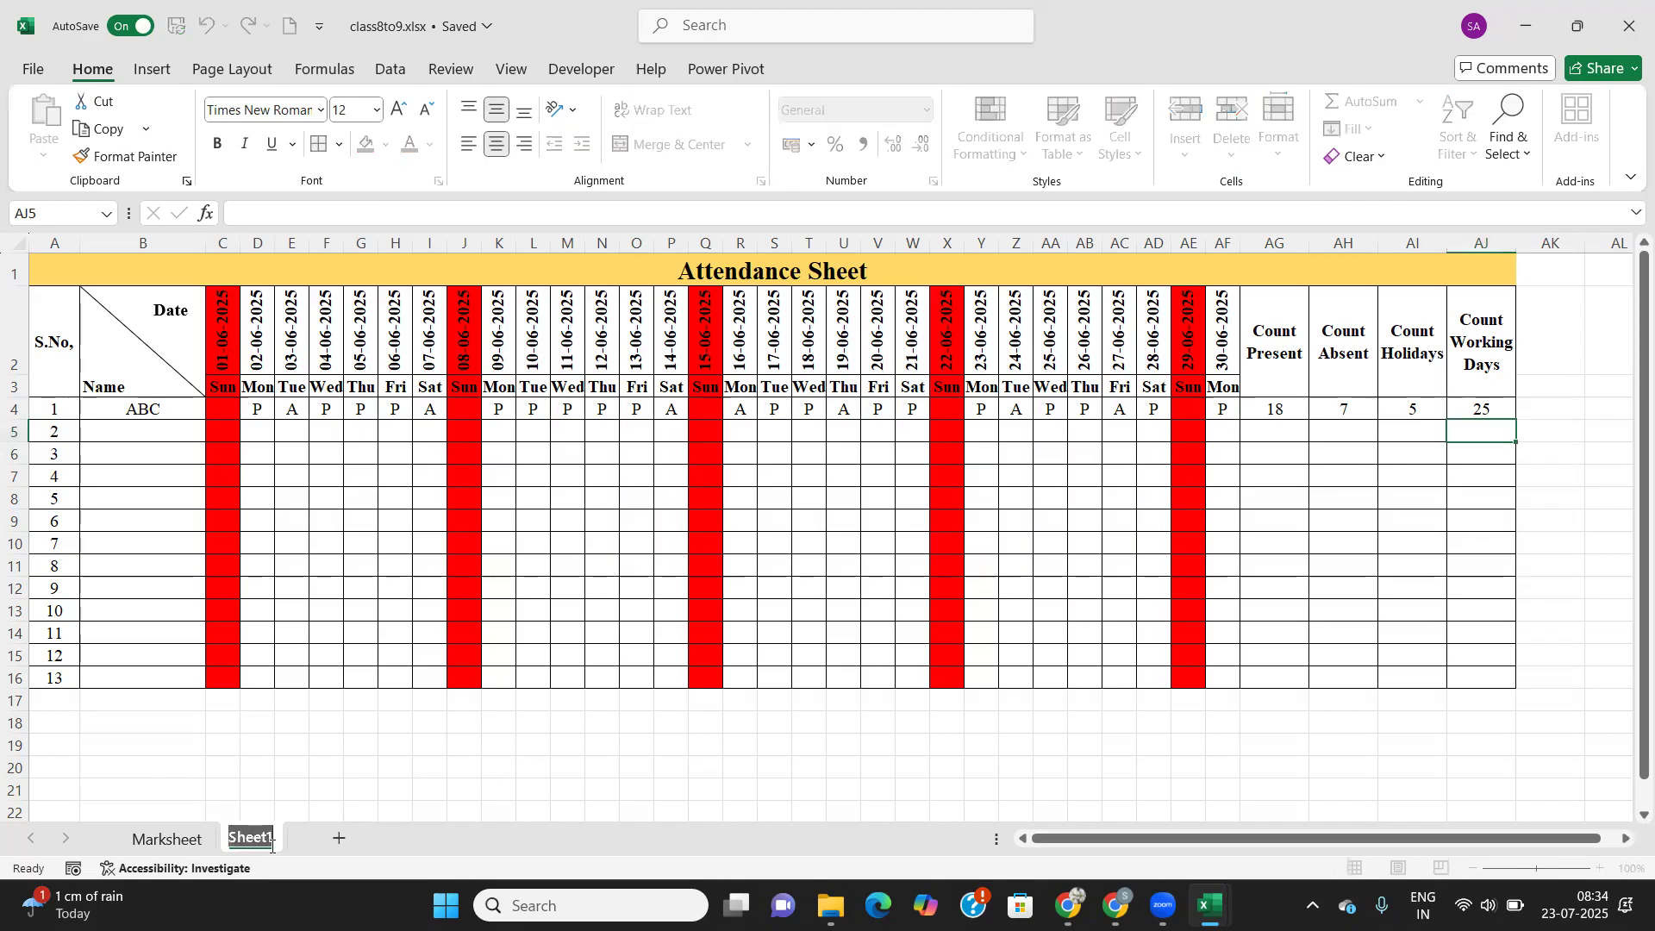
pyautogui.write('A')
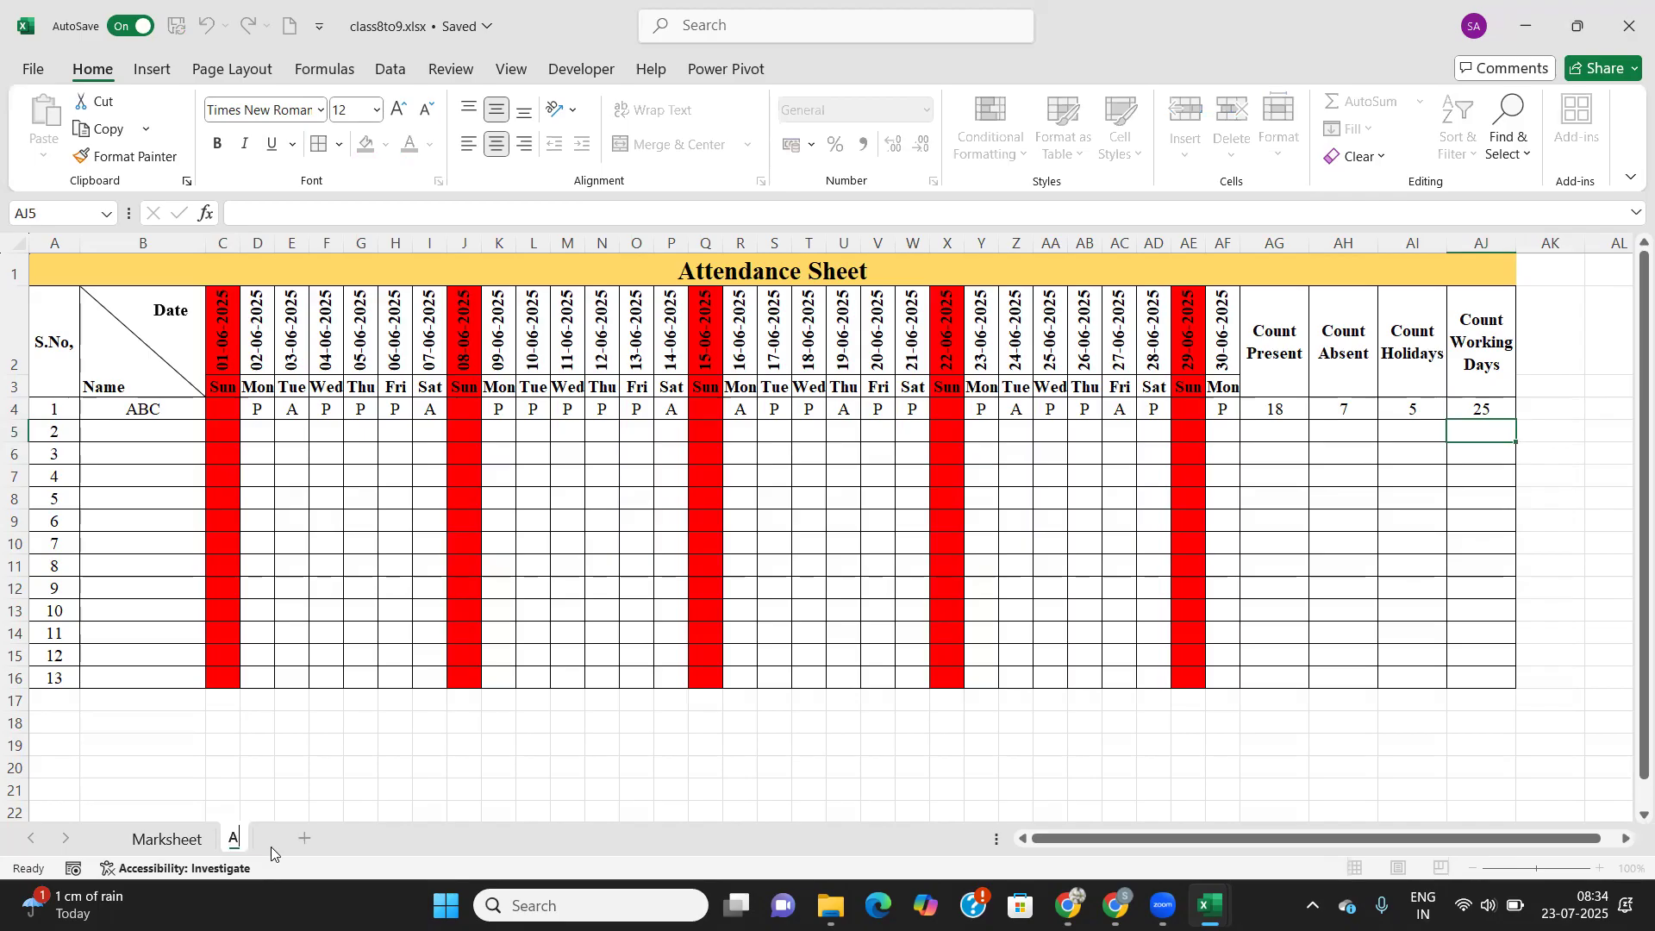
pyautogui.write('ttendance Sheet')
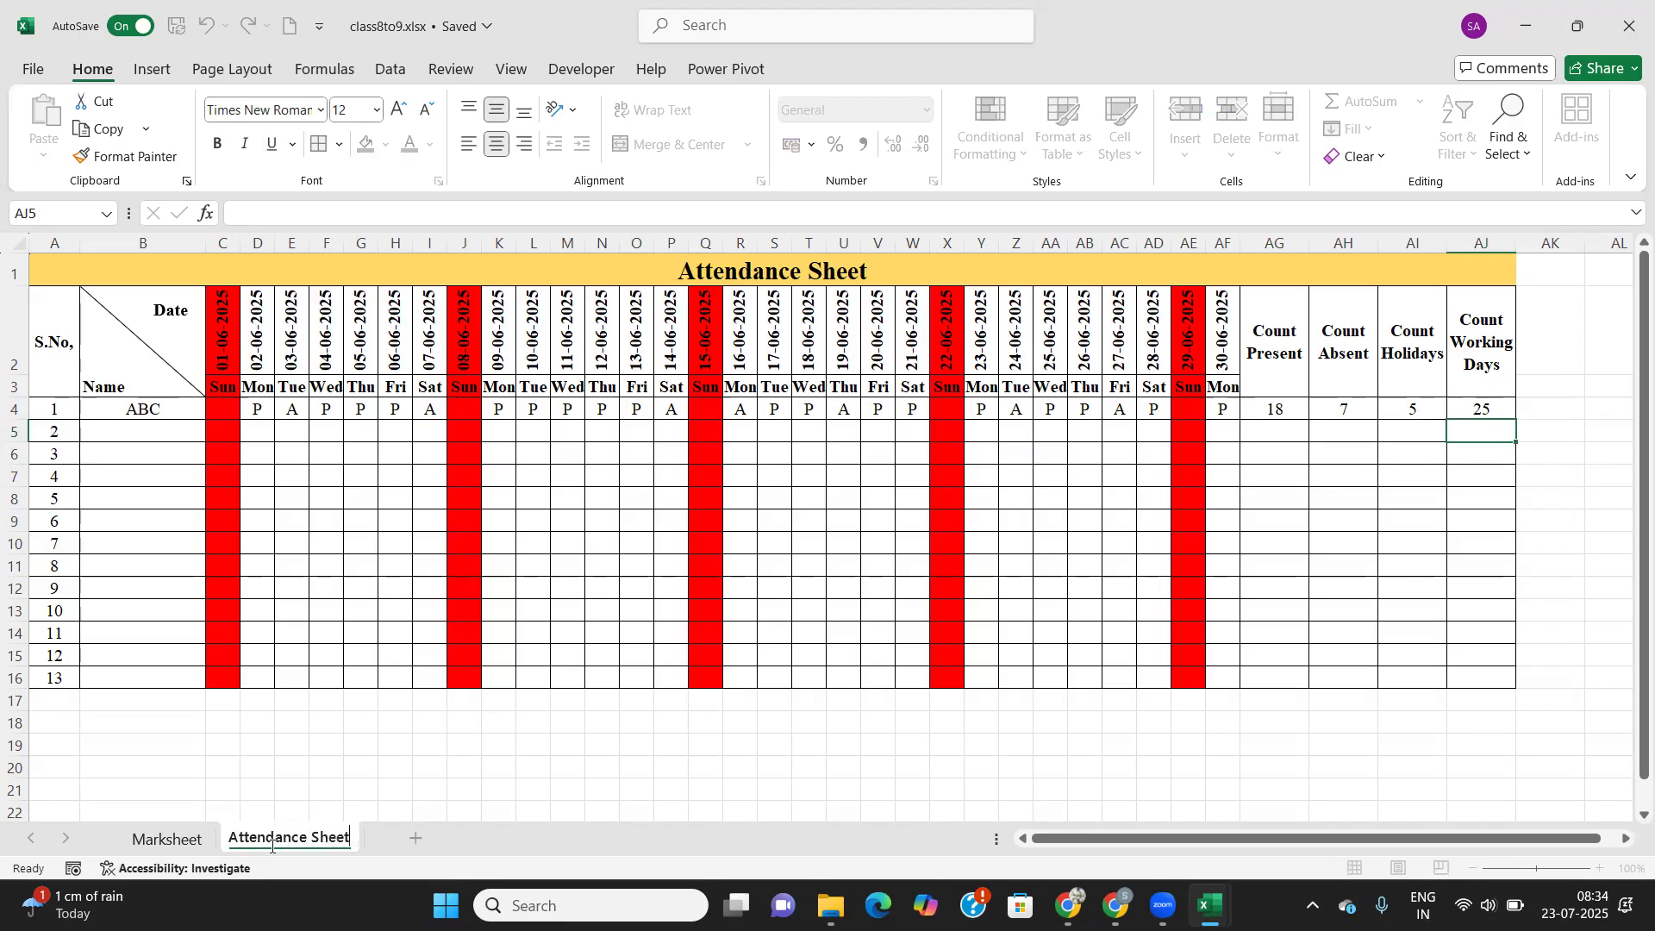
pyautogui.press('Return')
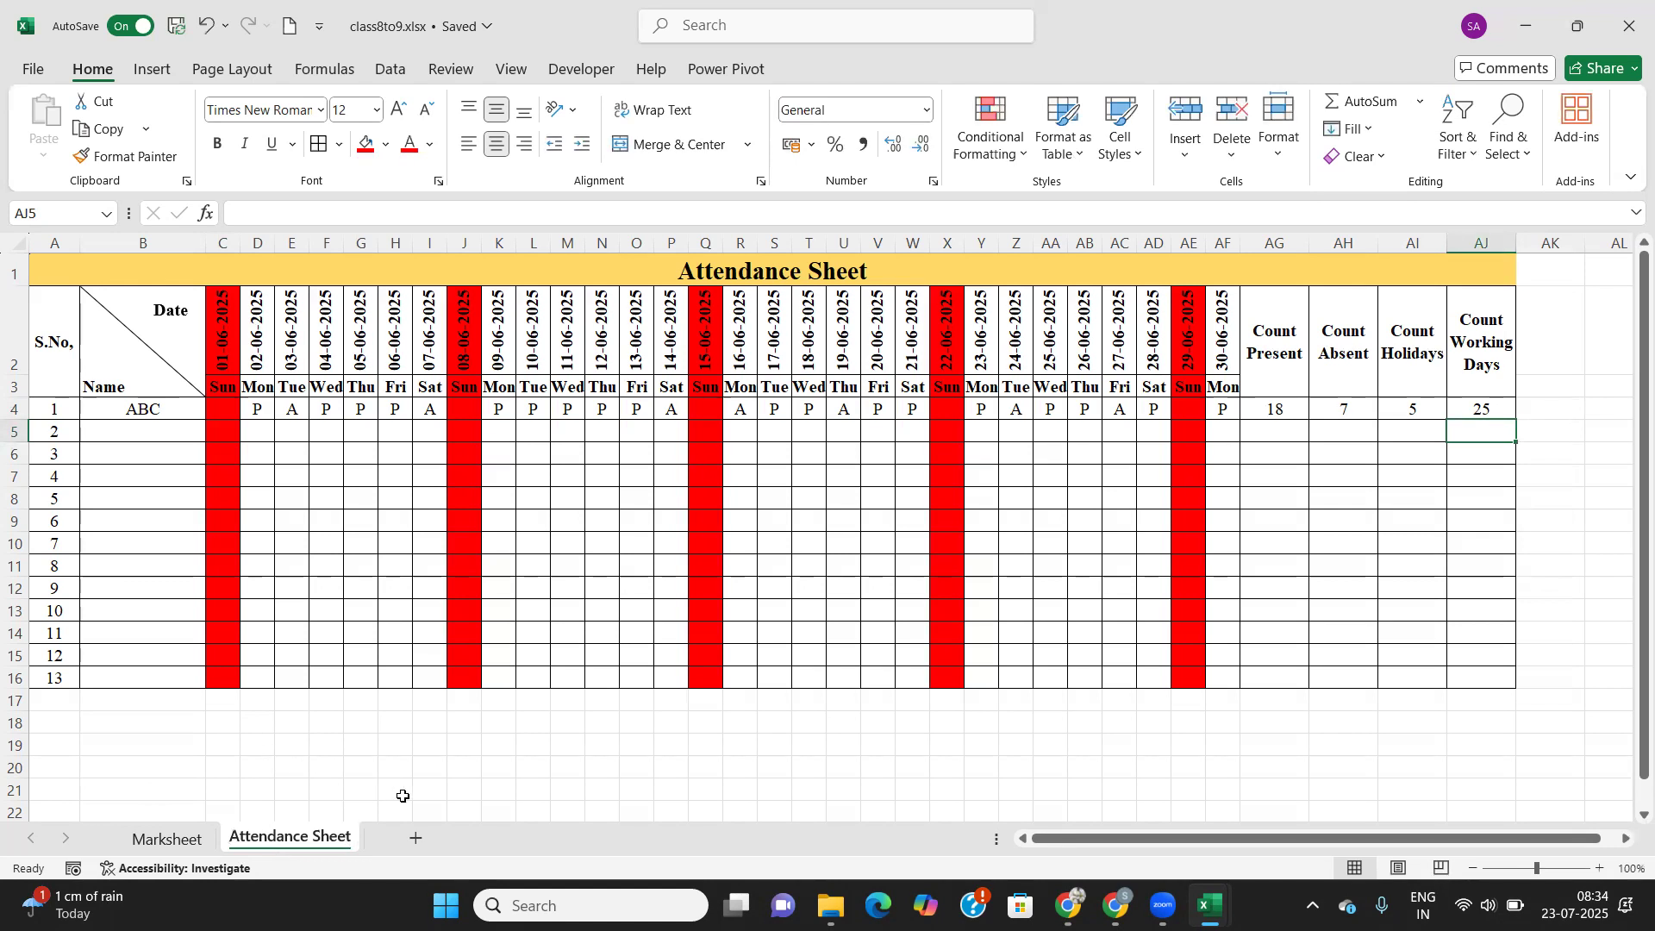
# Add a new worksheet after Attendance Sheet and set all its cells to Times New Roman, size 12.
pyautogui.click(416, 839)
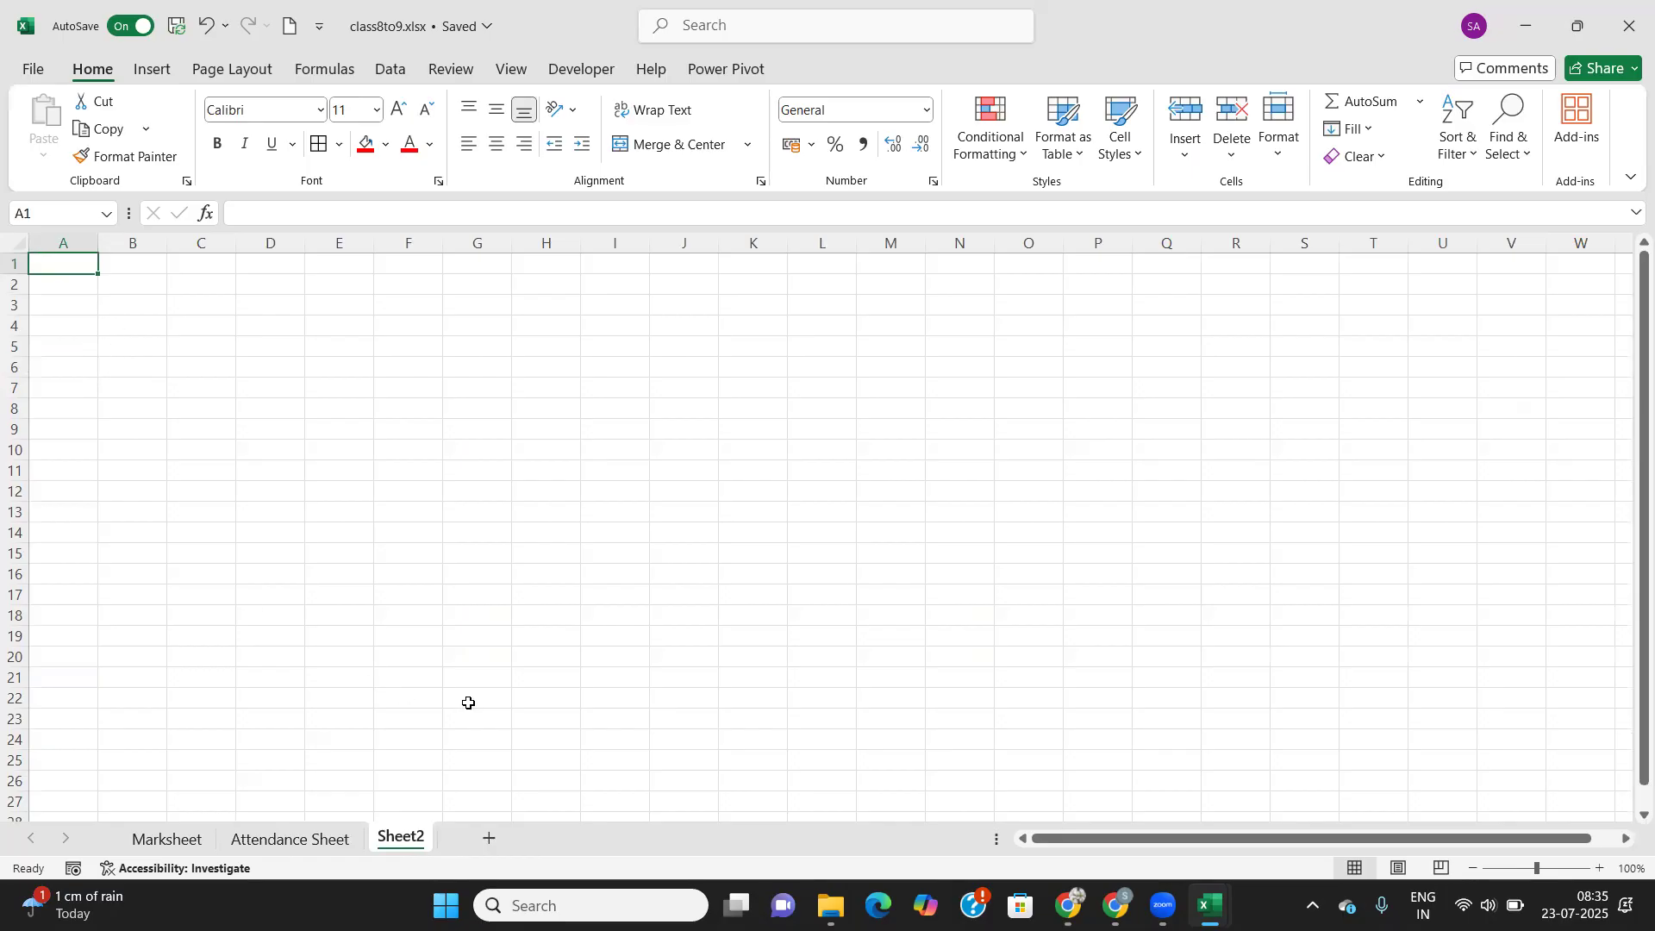
pyautogui.hotkey('ctrl', 'a')
pyautogui.click(259, 111)
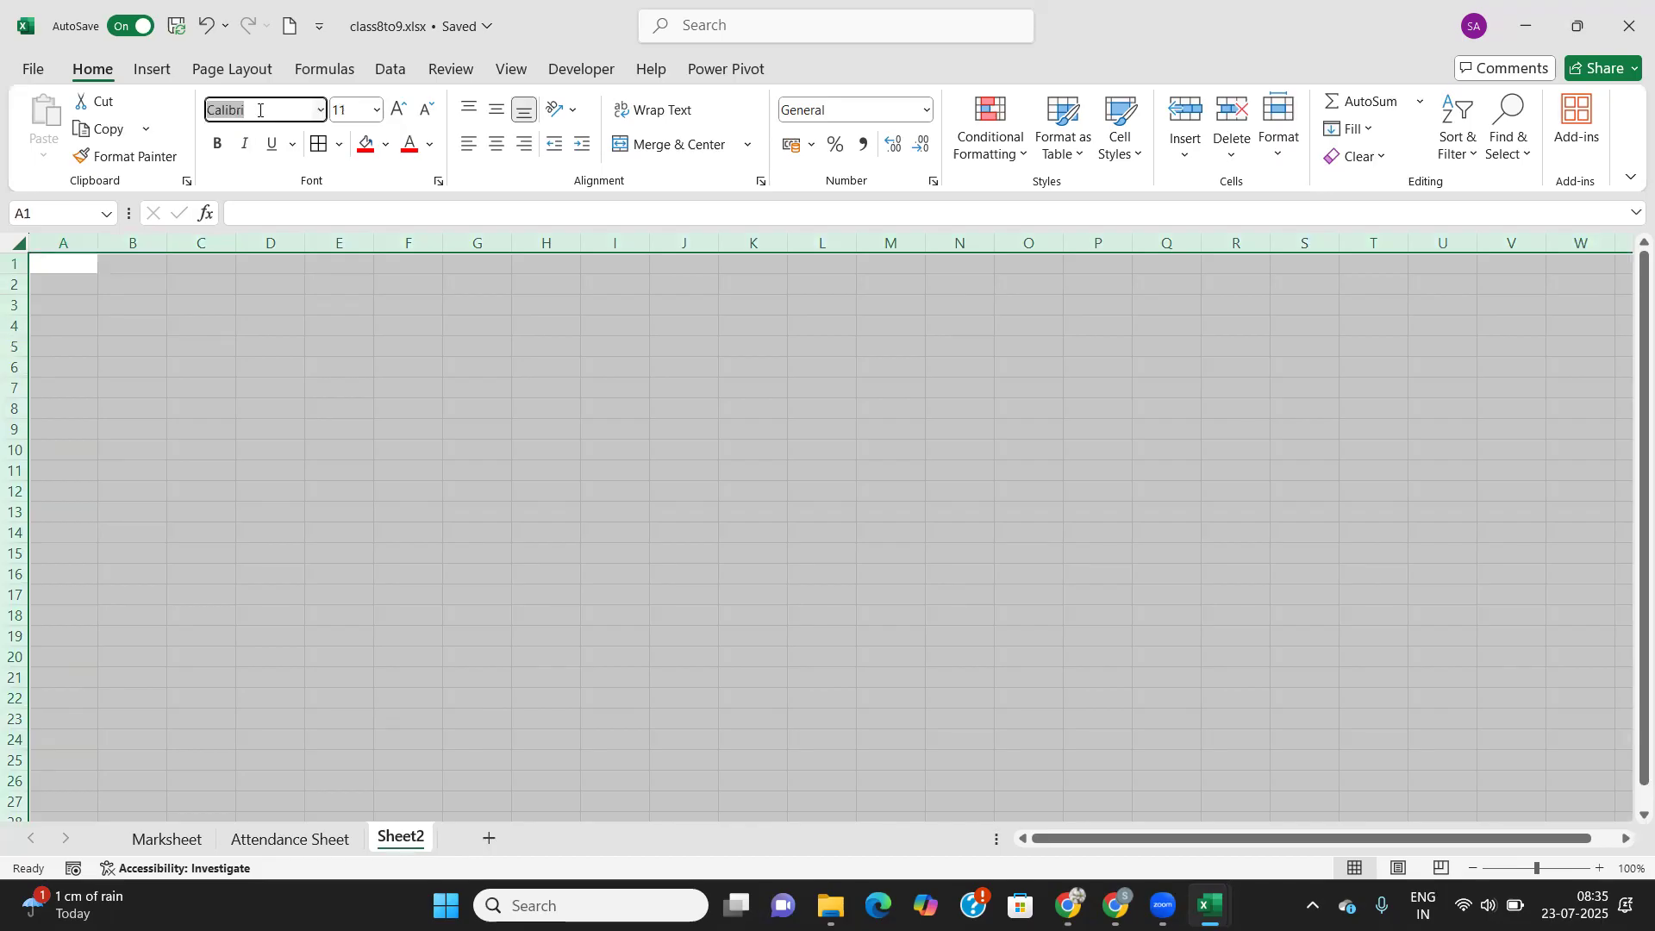
pyautogui.write('Times New Roman')
pyautogui.press('Tab')
pyautogui.write('12')
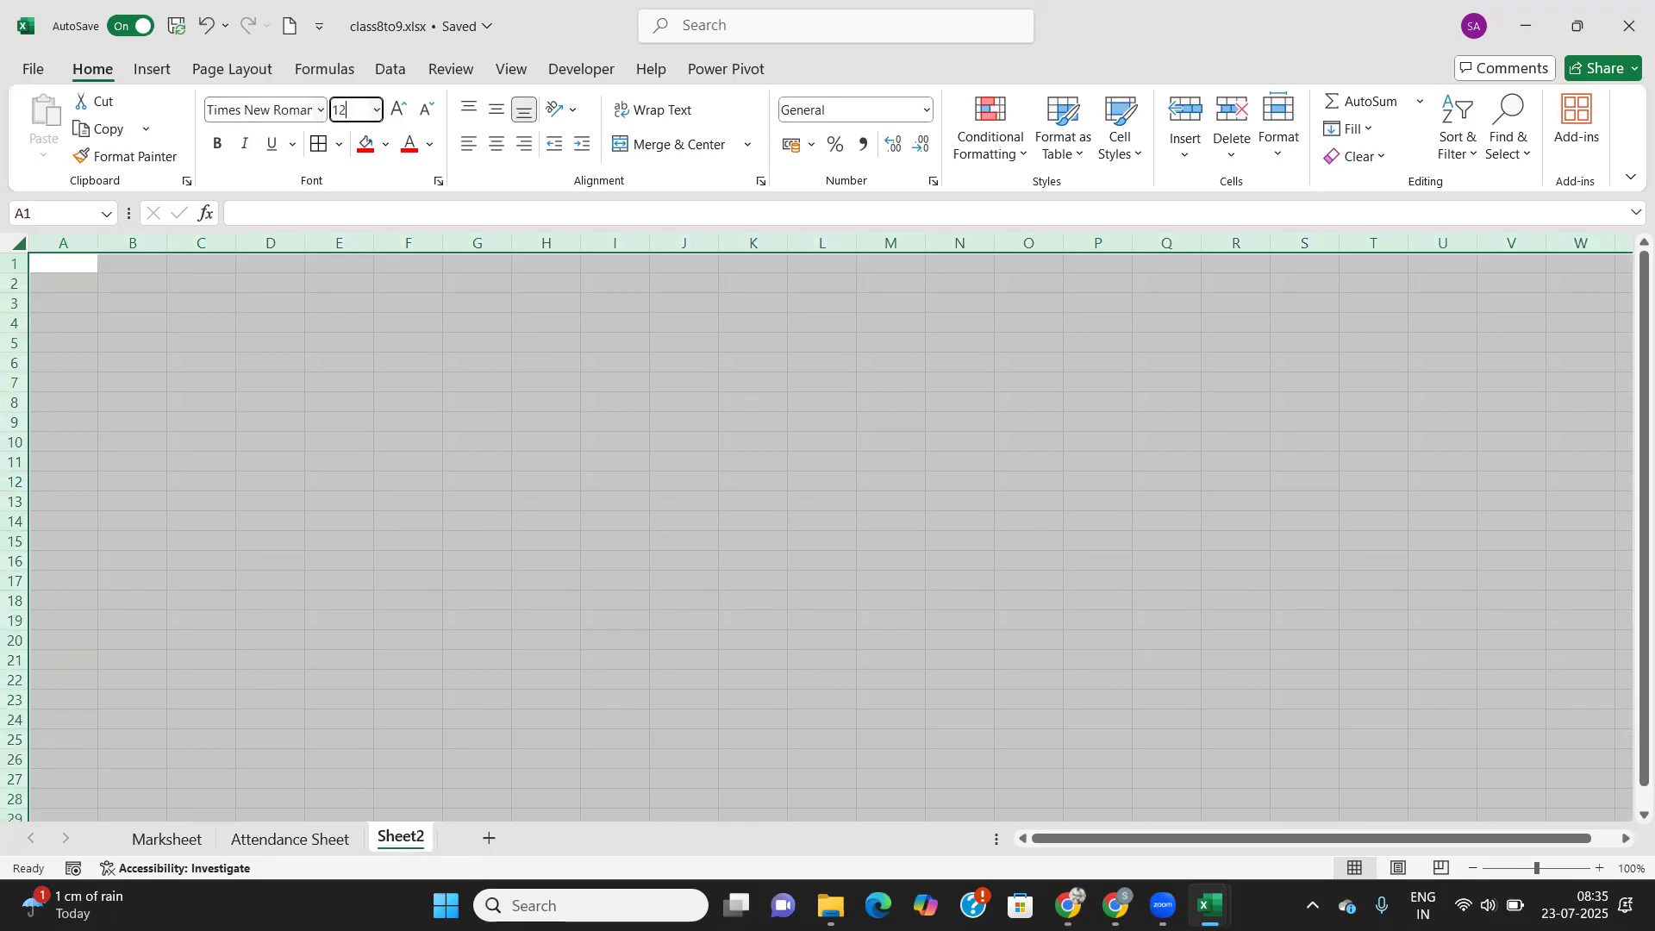
pyautogui.click(218, 361)
pyautogui.click(69, 272)
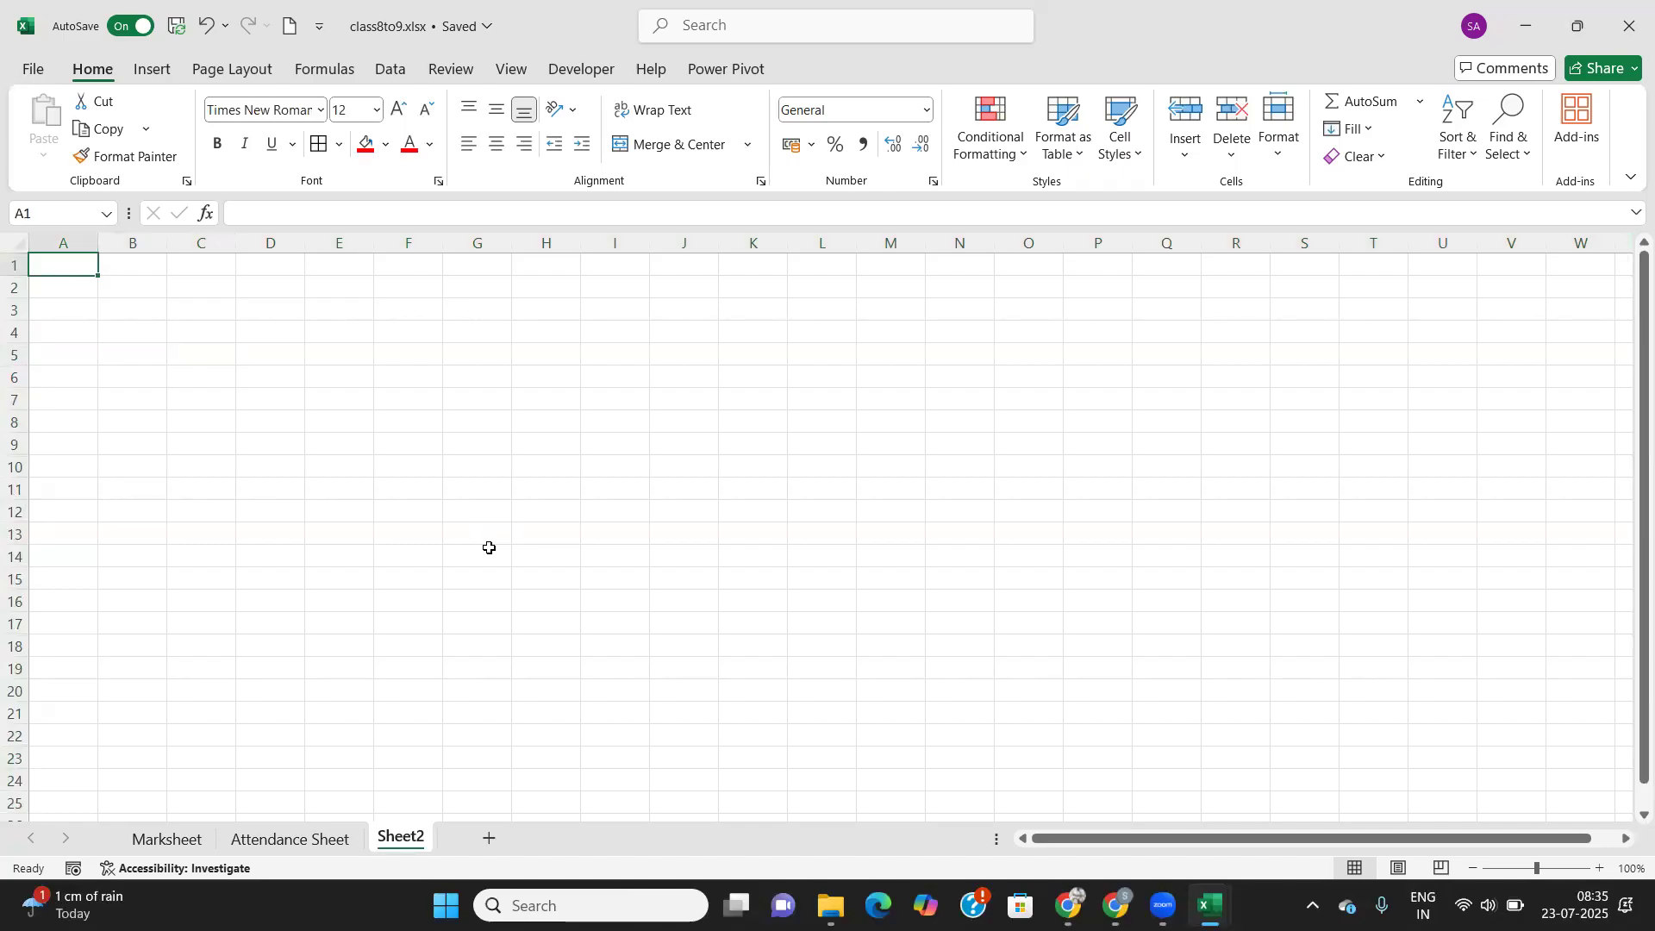
# Examine the student names and the COUNTIF formula for the number of students in Q5 on the Marksheet worksheet.
pyautogui.click(166, 839)
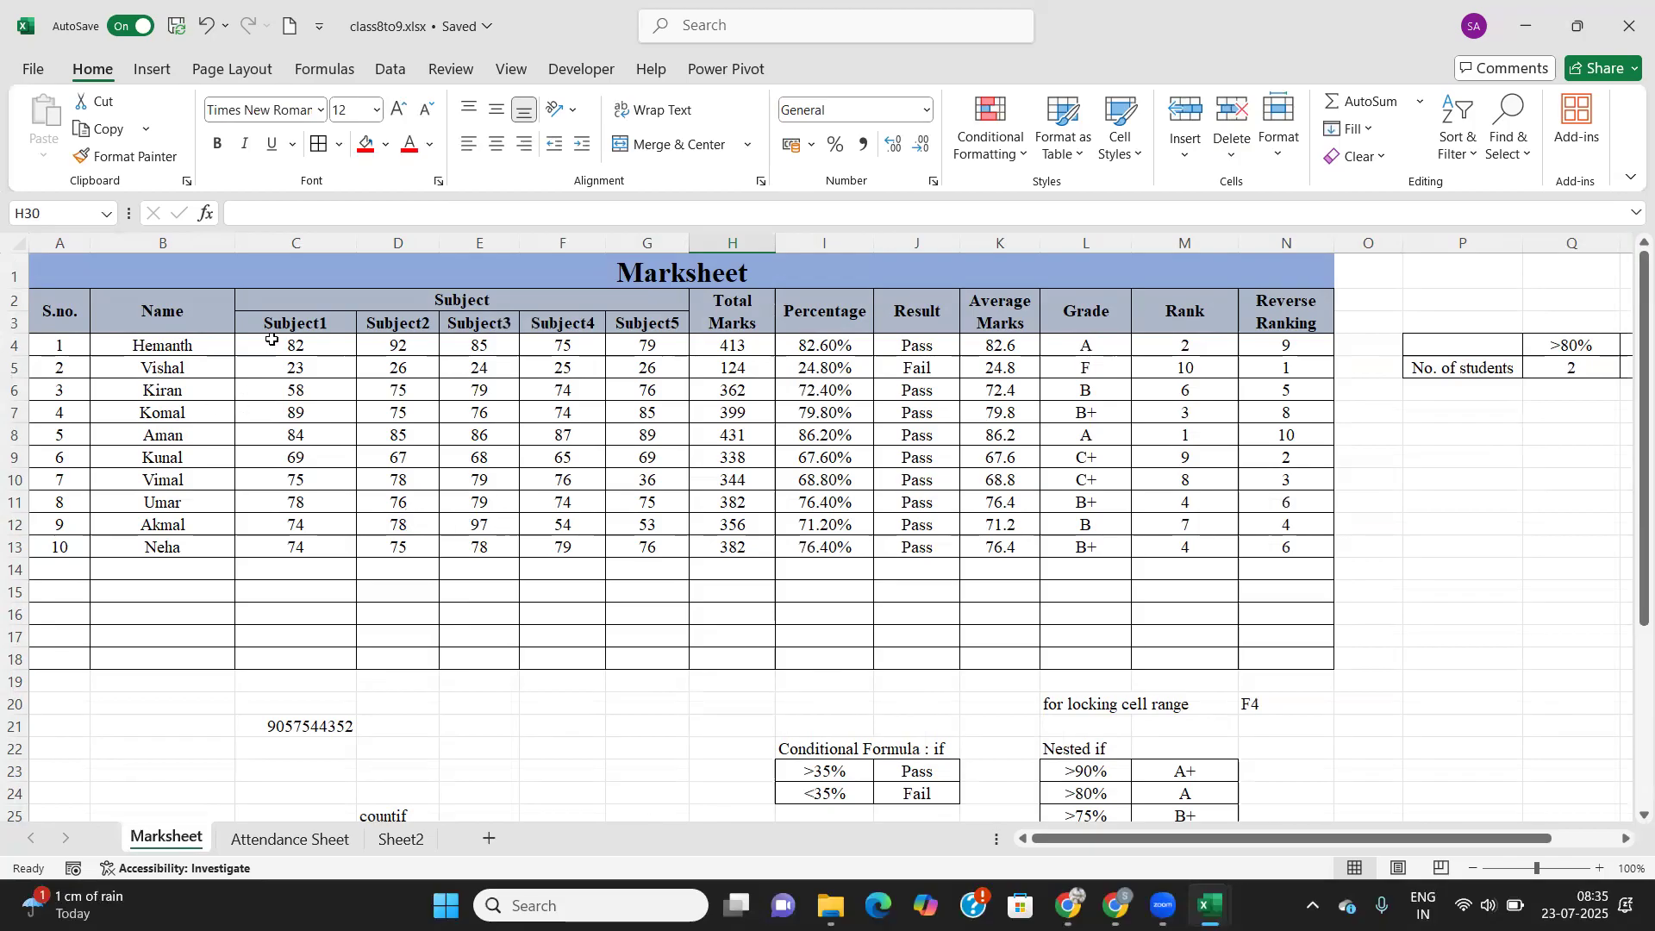
pyautogui.moveTo(192, 349); pyautogui.dragTo(207, 545)
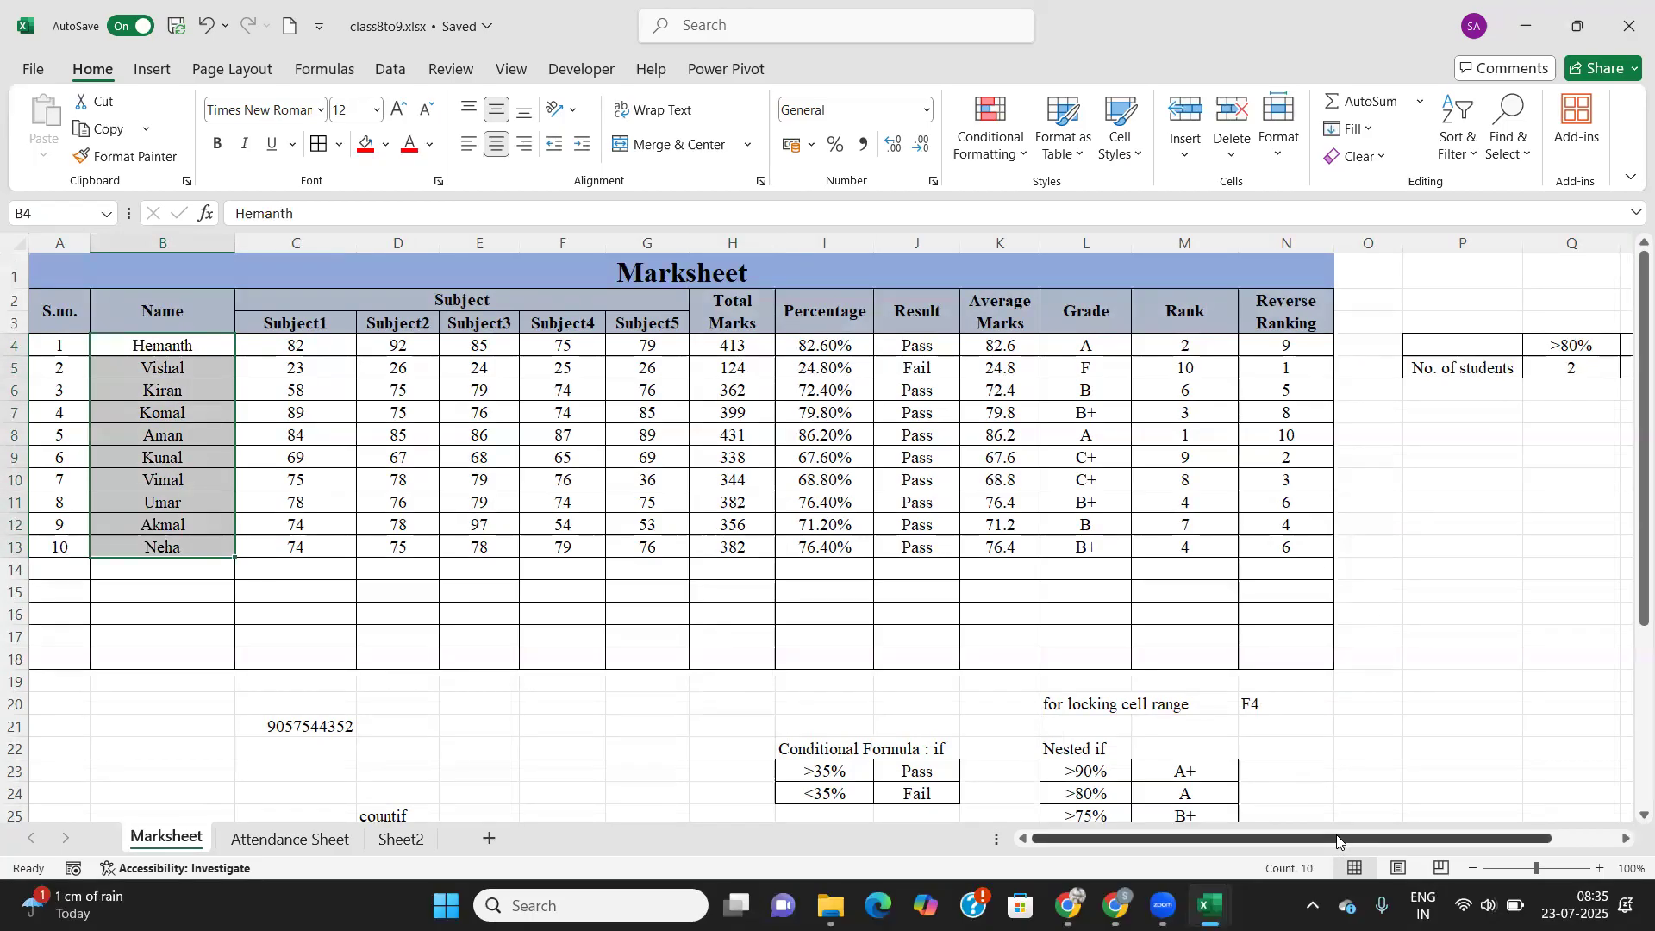
pyautogui.moveTo(1339, 839); pyautogui.dragTo(1409, 836)
pyautogui.click(1401, 364)
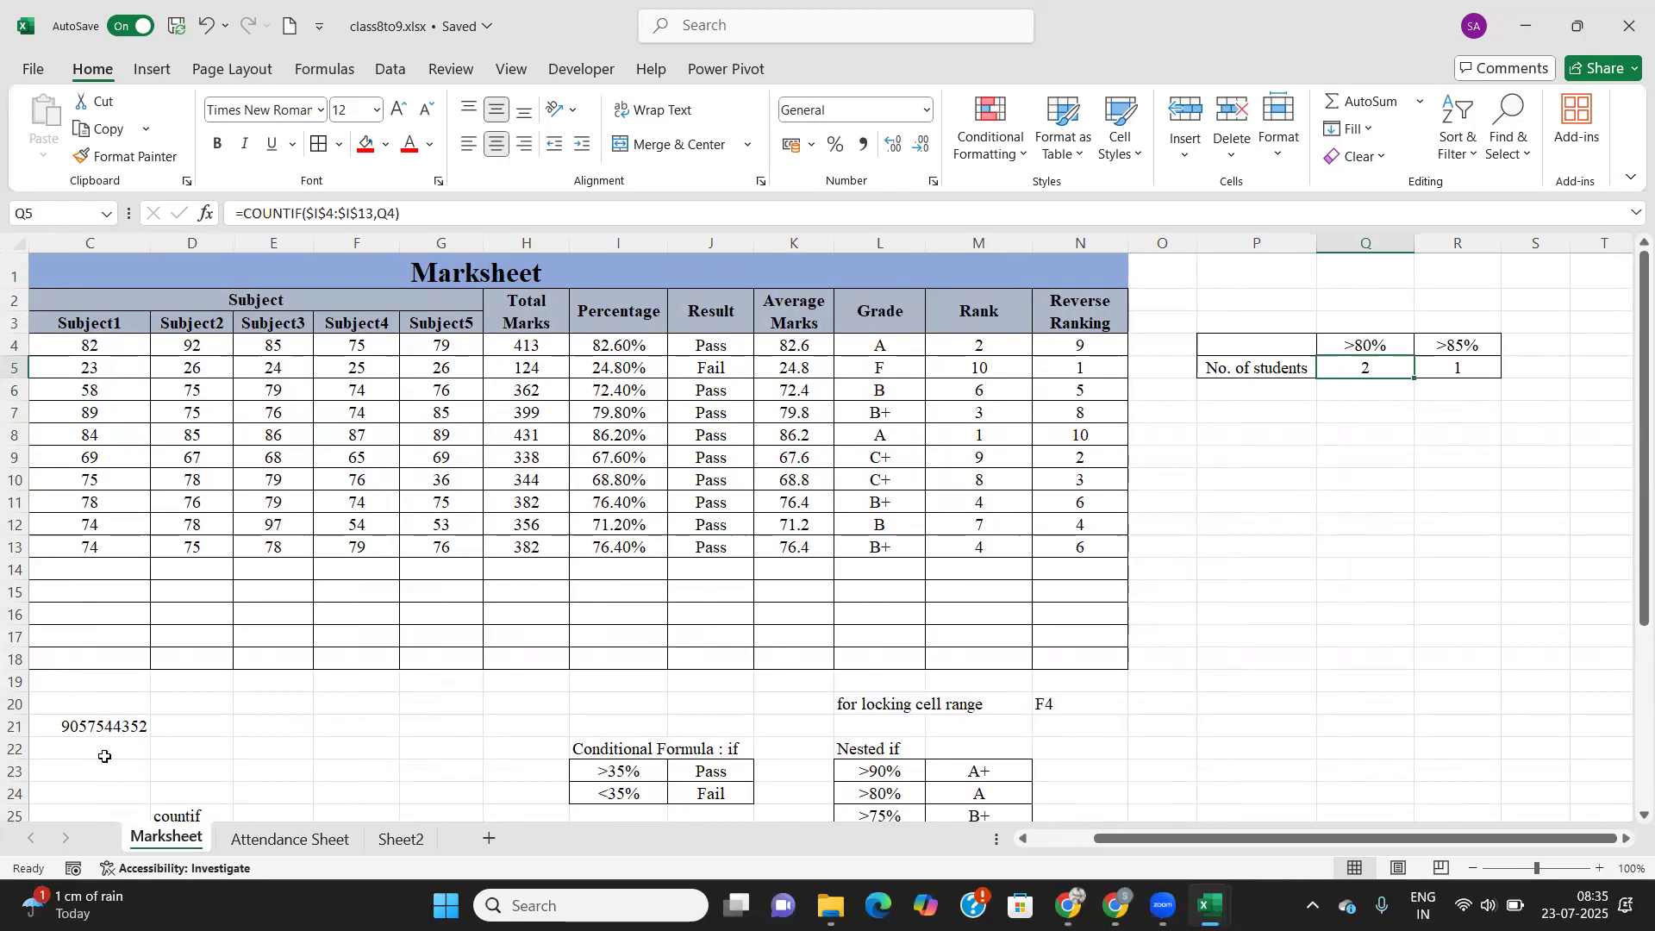
pyautogui.click(398, 839)
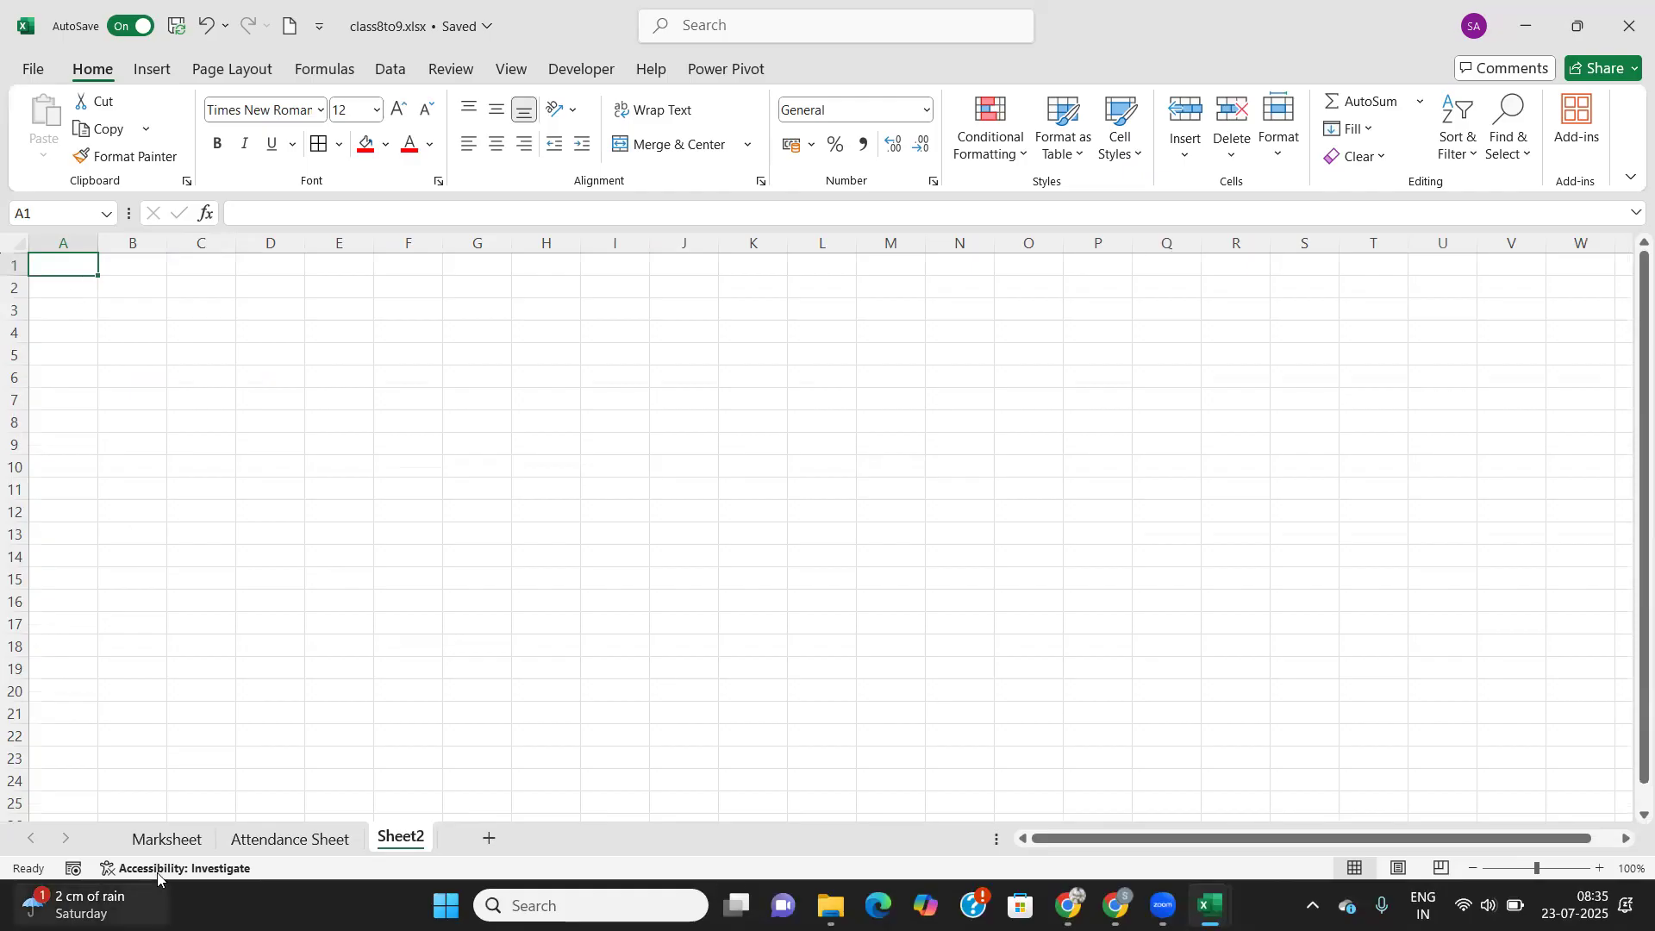
# Set the percentage criterion in cell Q4 of the Marksheet worksheet to >60%.
pyautogui.click(177, 840)
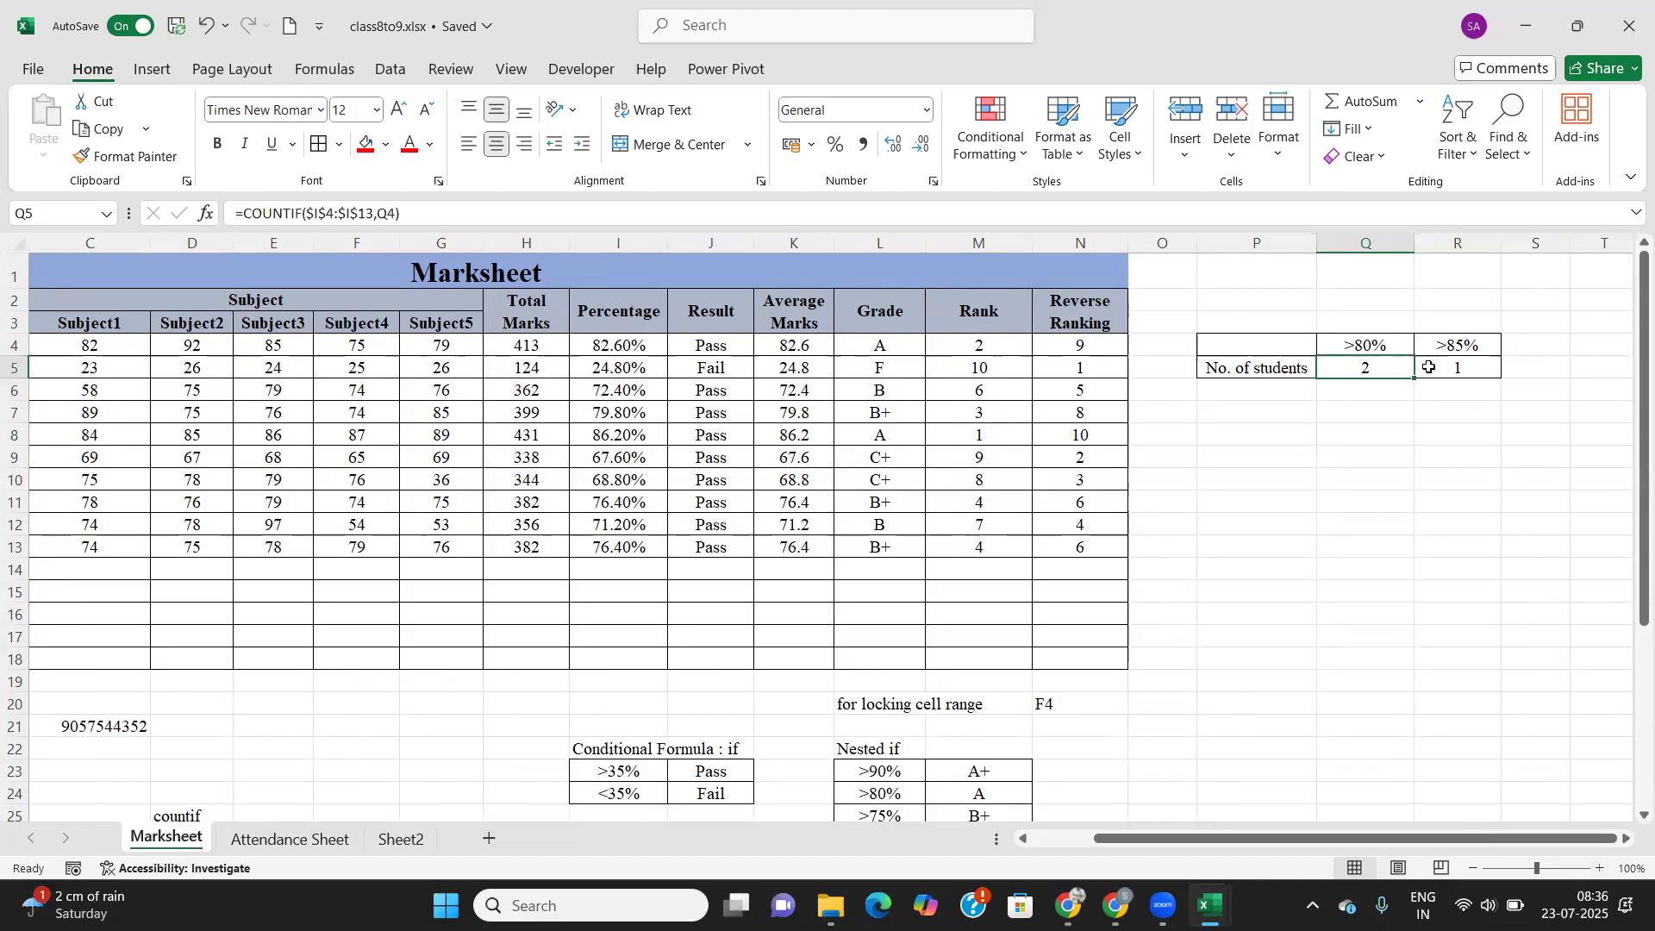
pyautogui.click(1384, 343)
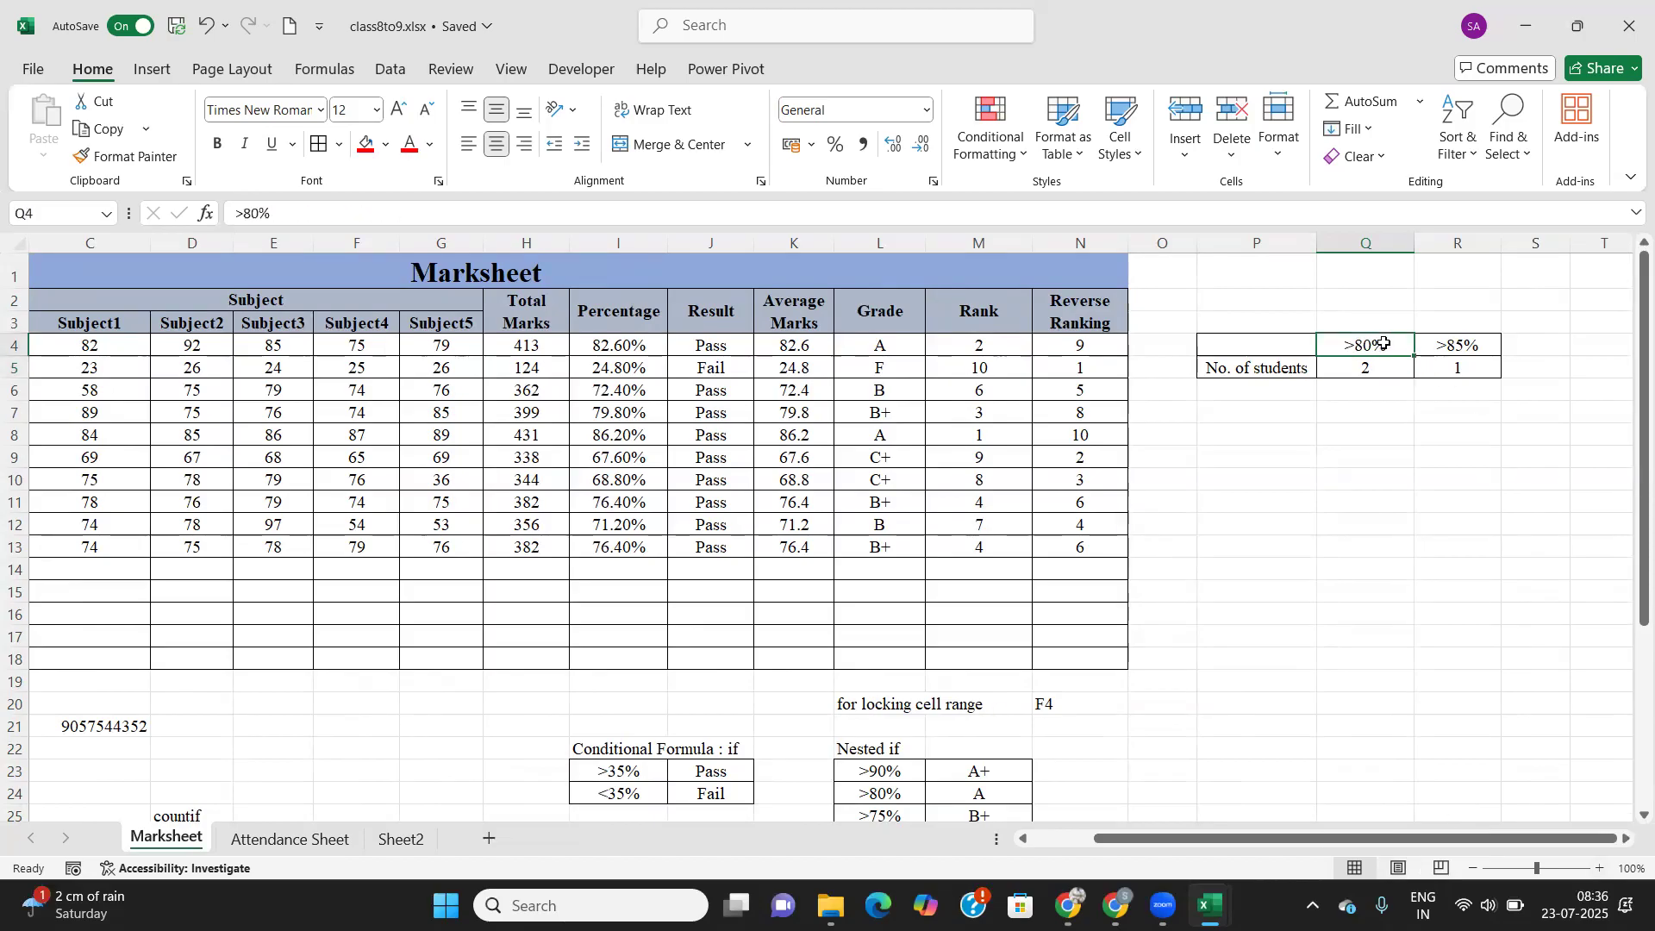
pyautogui.click(251, 213)
pyautogui.press('BackSpace')
pyautogui.write('6')
pyautogui.press('Tab')
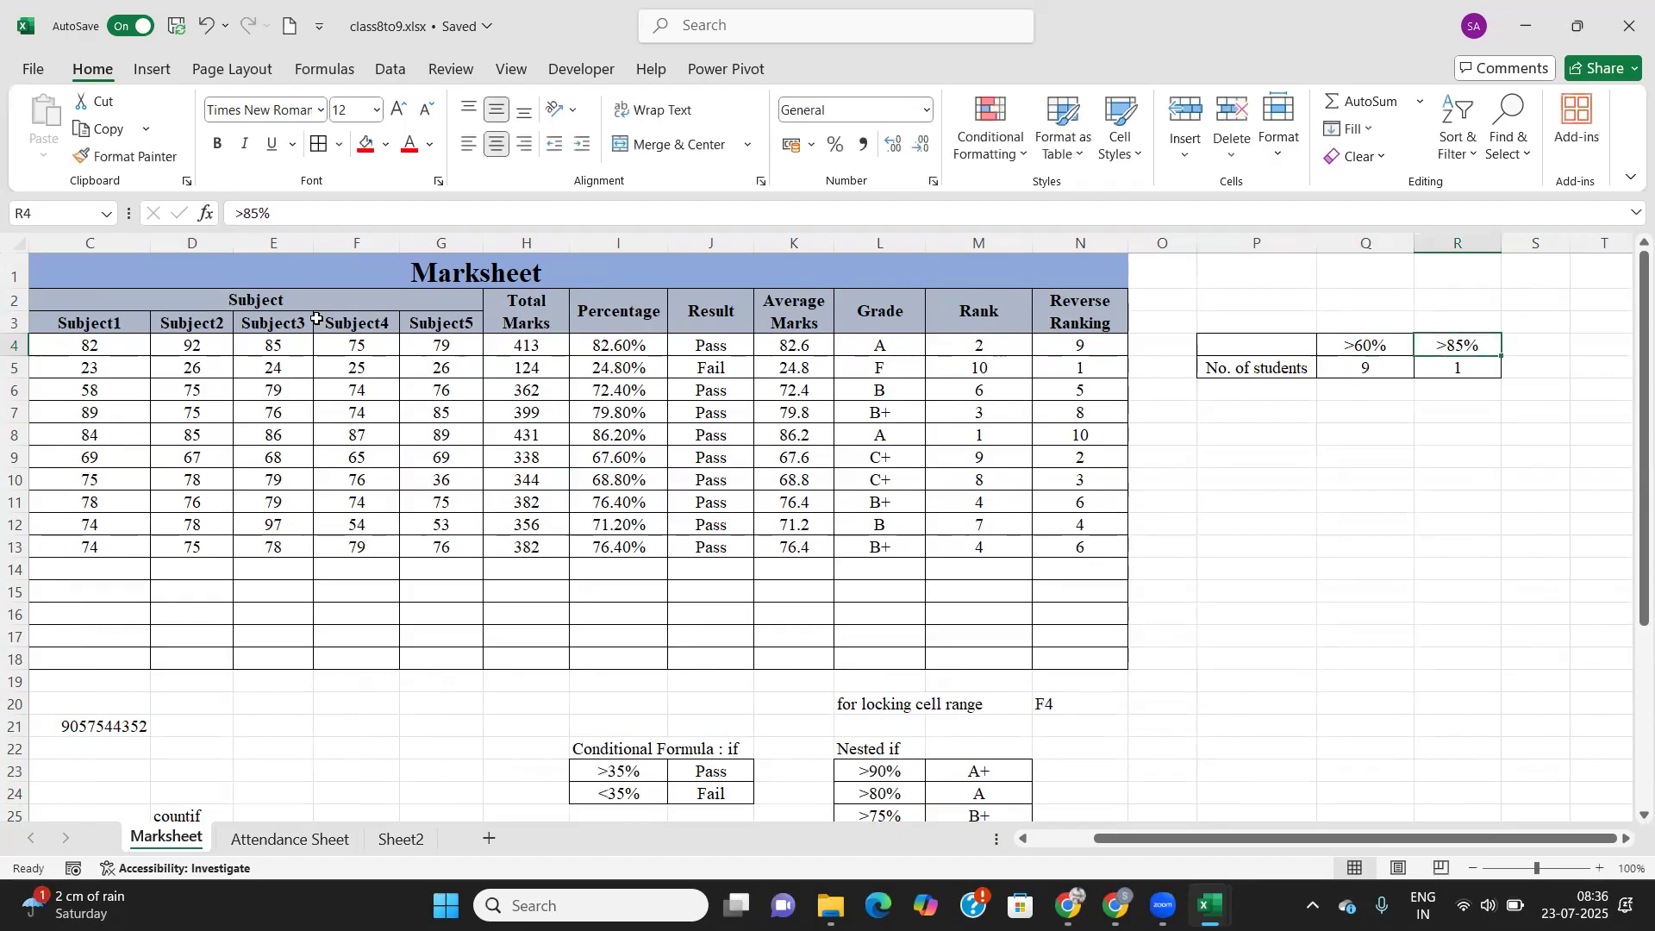
pyautogui.click(1379, 343)
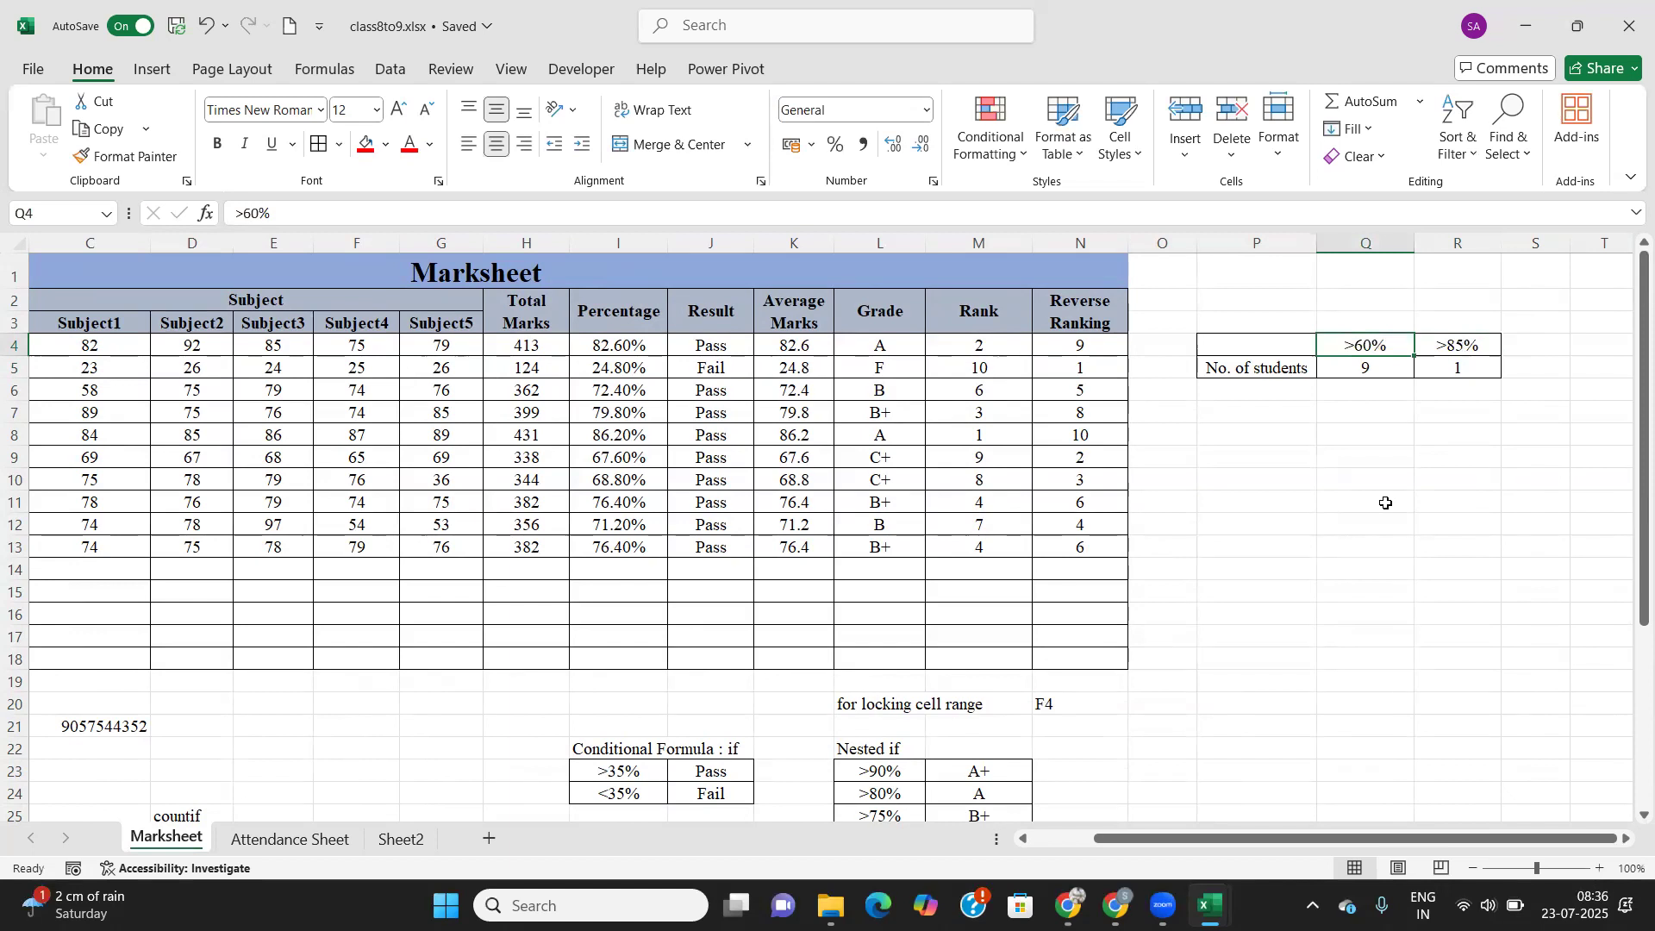
# Replace the Q4 reference in Q5's COUNTIF formula with the fixed criterion 80, giving =COUNTIF($I$4:$I$13,80).
pyautogui.click(1350, 378)
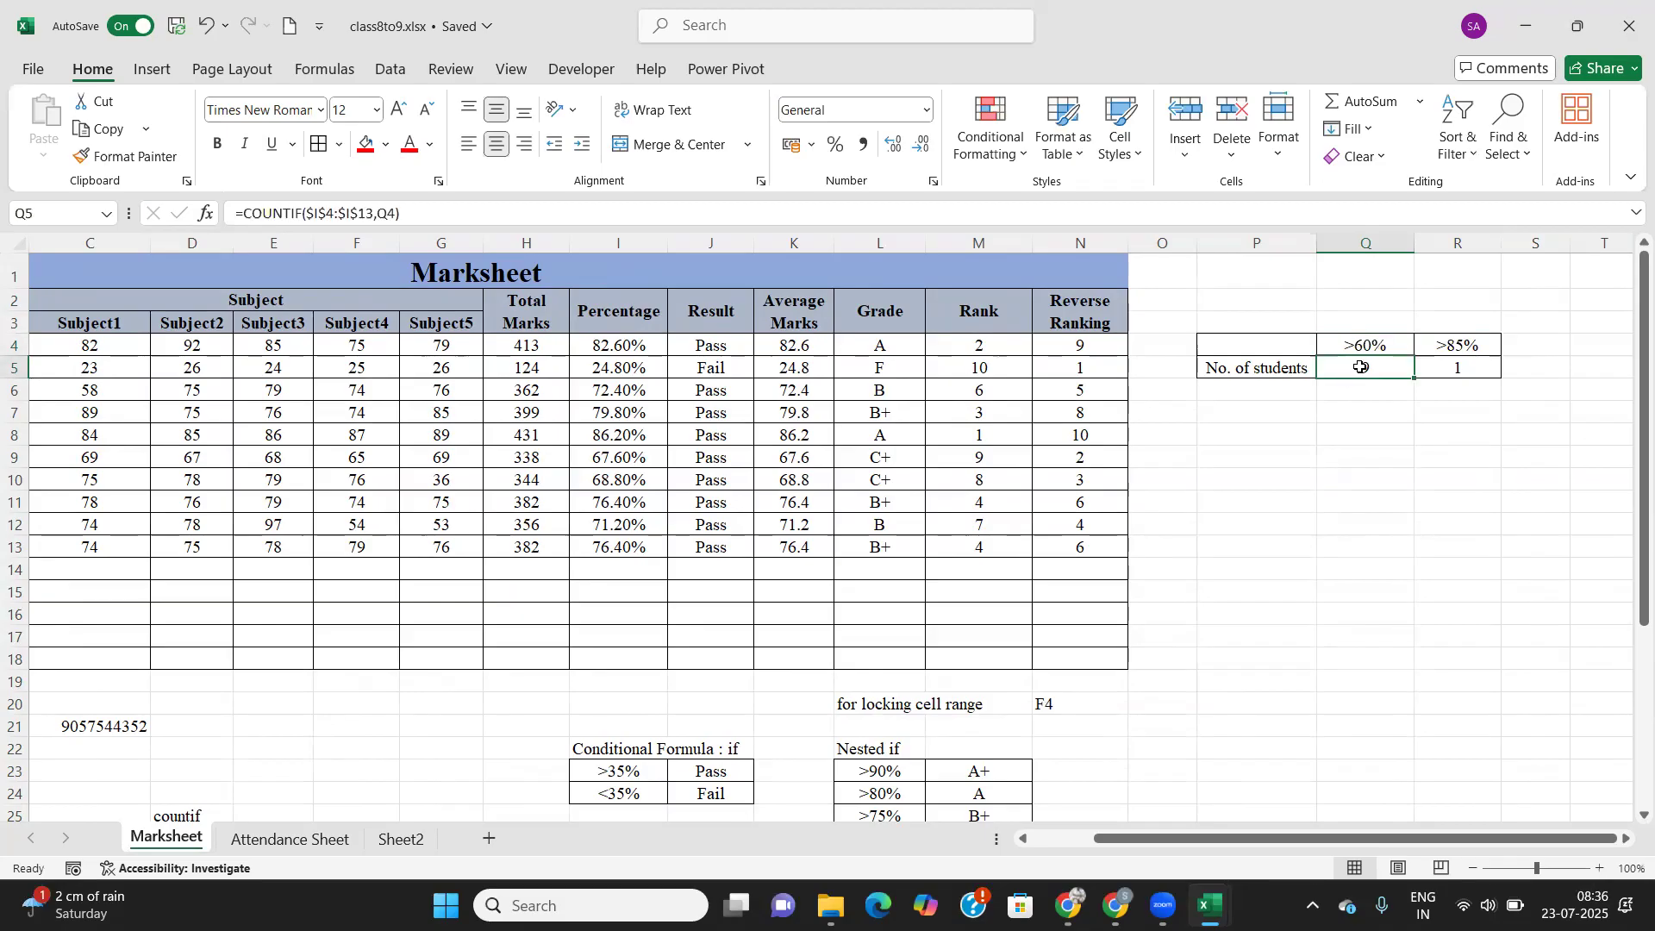
pyautogui.doubleClick(1360, 367)
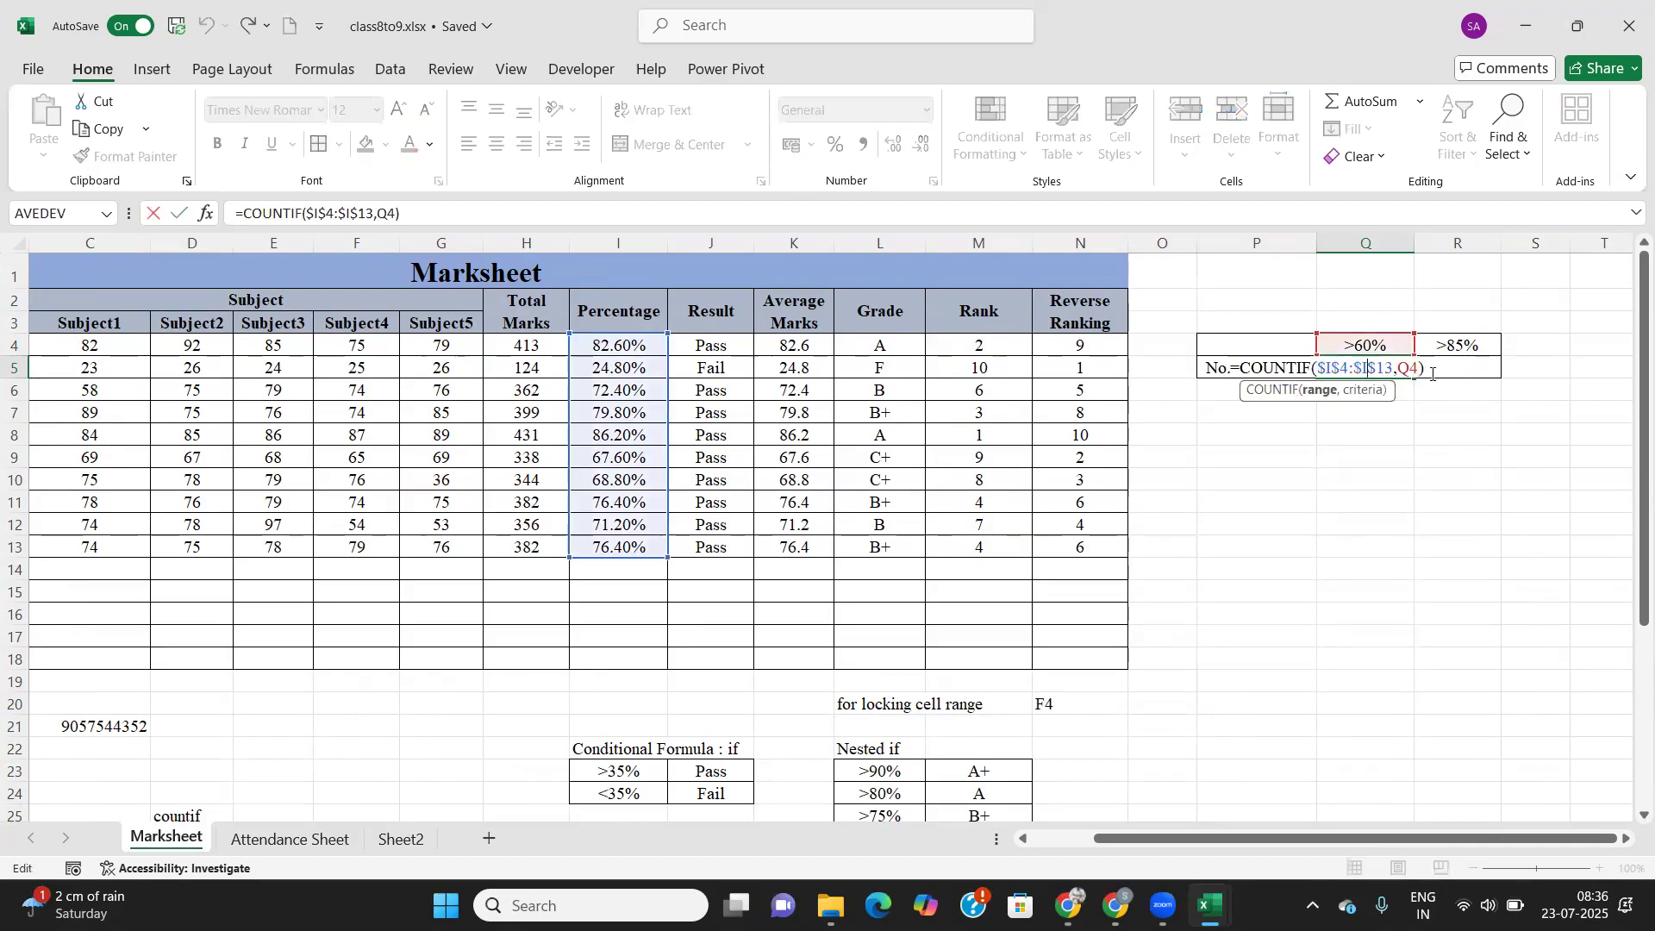
pyautogui.click(1415, 368)
pyautogui.press('BackSpace')
pyautogui.press('BackSpace')
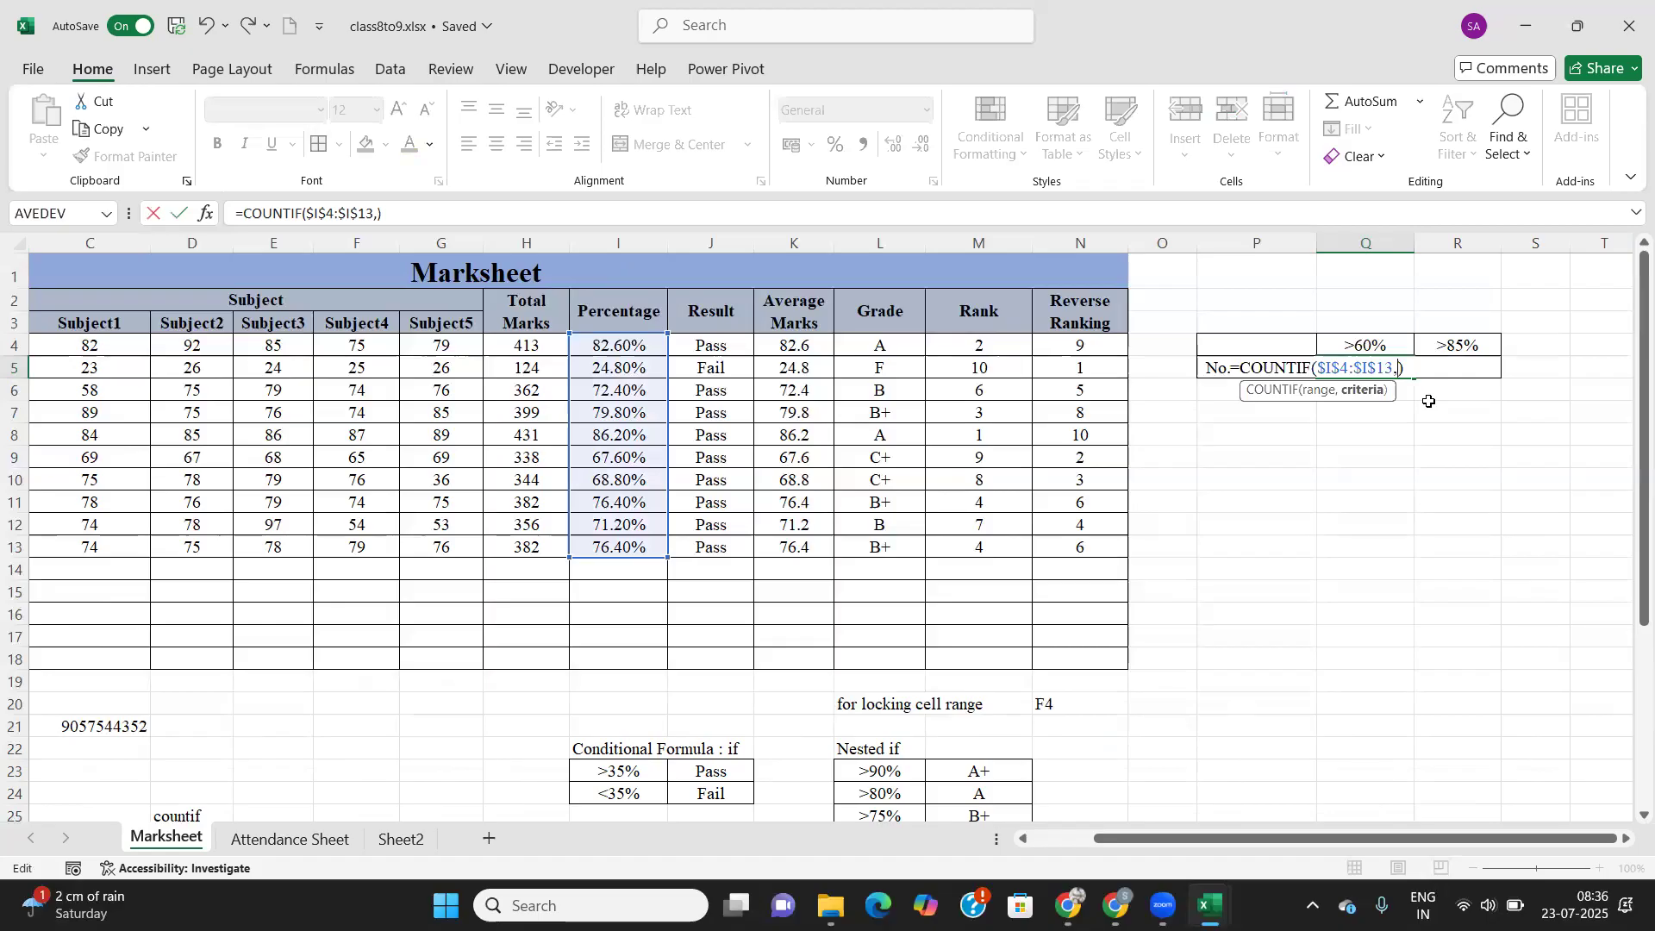
pyautogui.write('80')
pyautogui.press('Return')
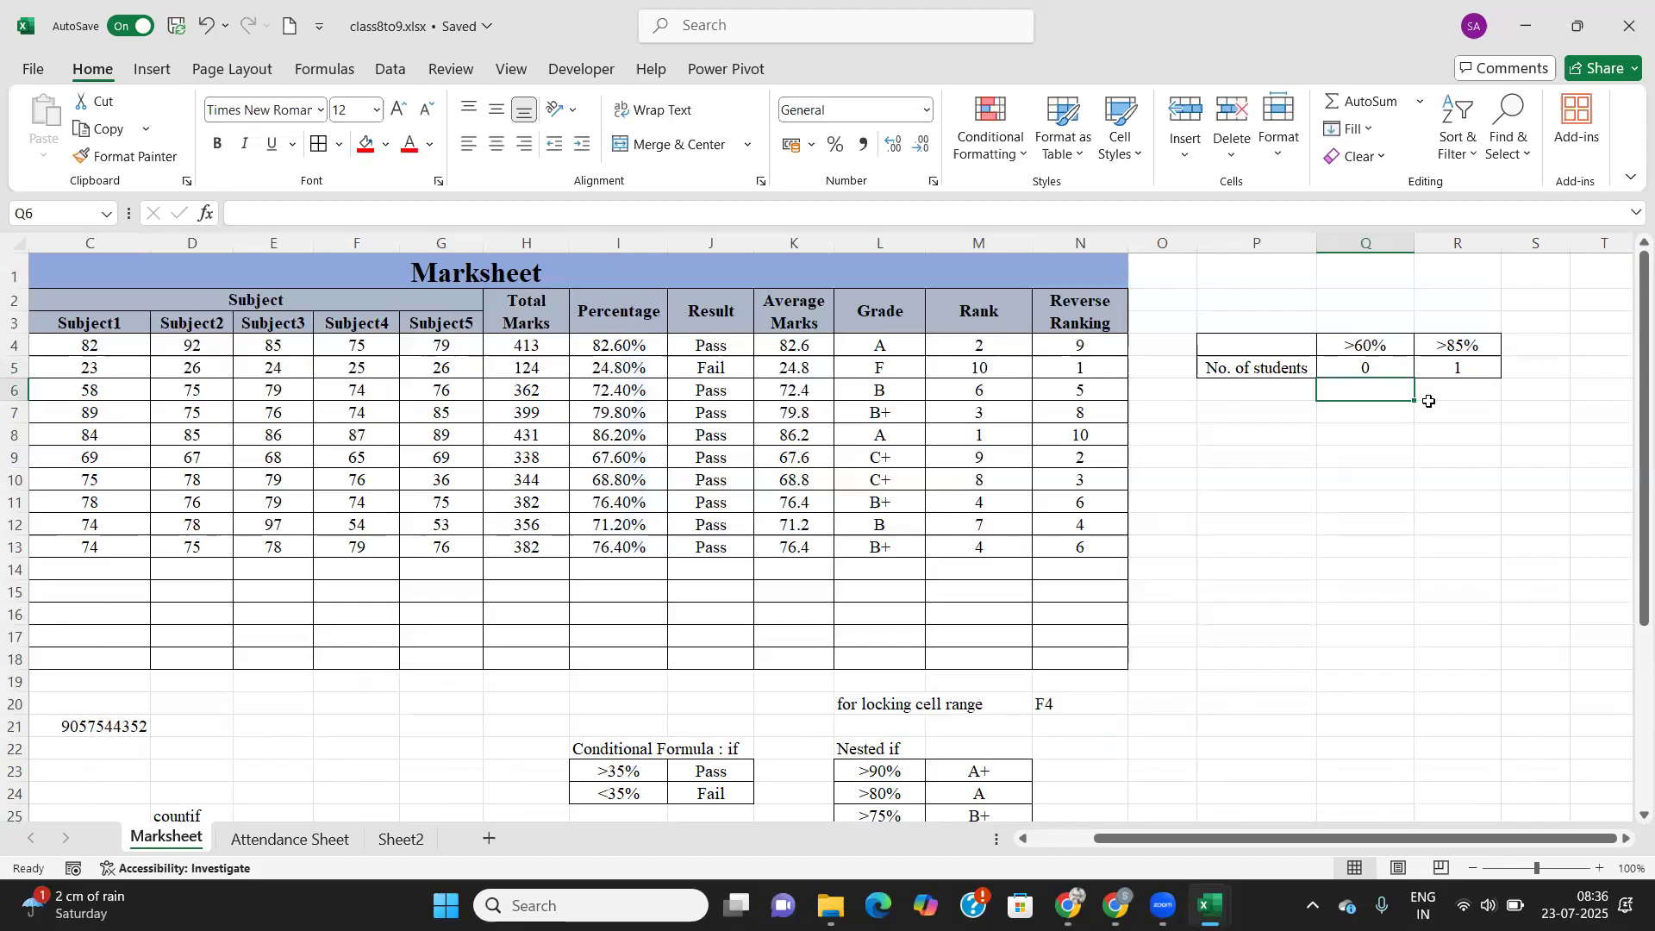
# Make the criterion in Q5's COUNTIF formula a percentage, 80%.
pyautogui.click(1371, 368)
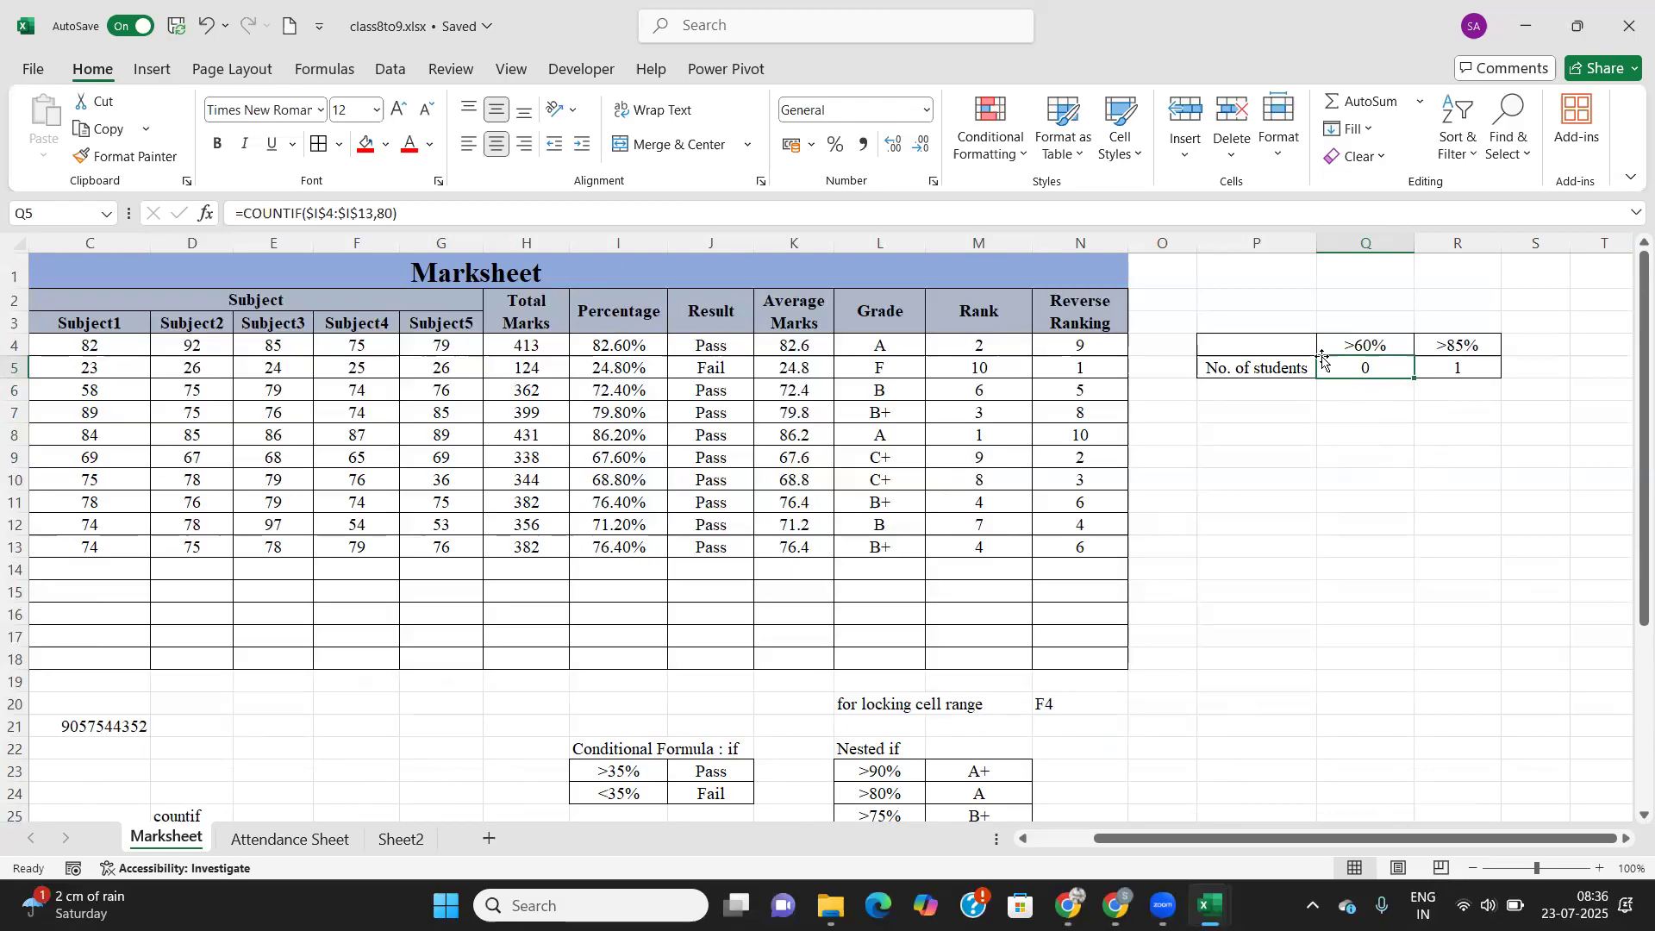
pyautogui.doubleClick(1375, 371)
pyautogui.click(1414, 369)
pyautogui.write('%')
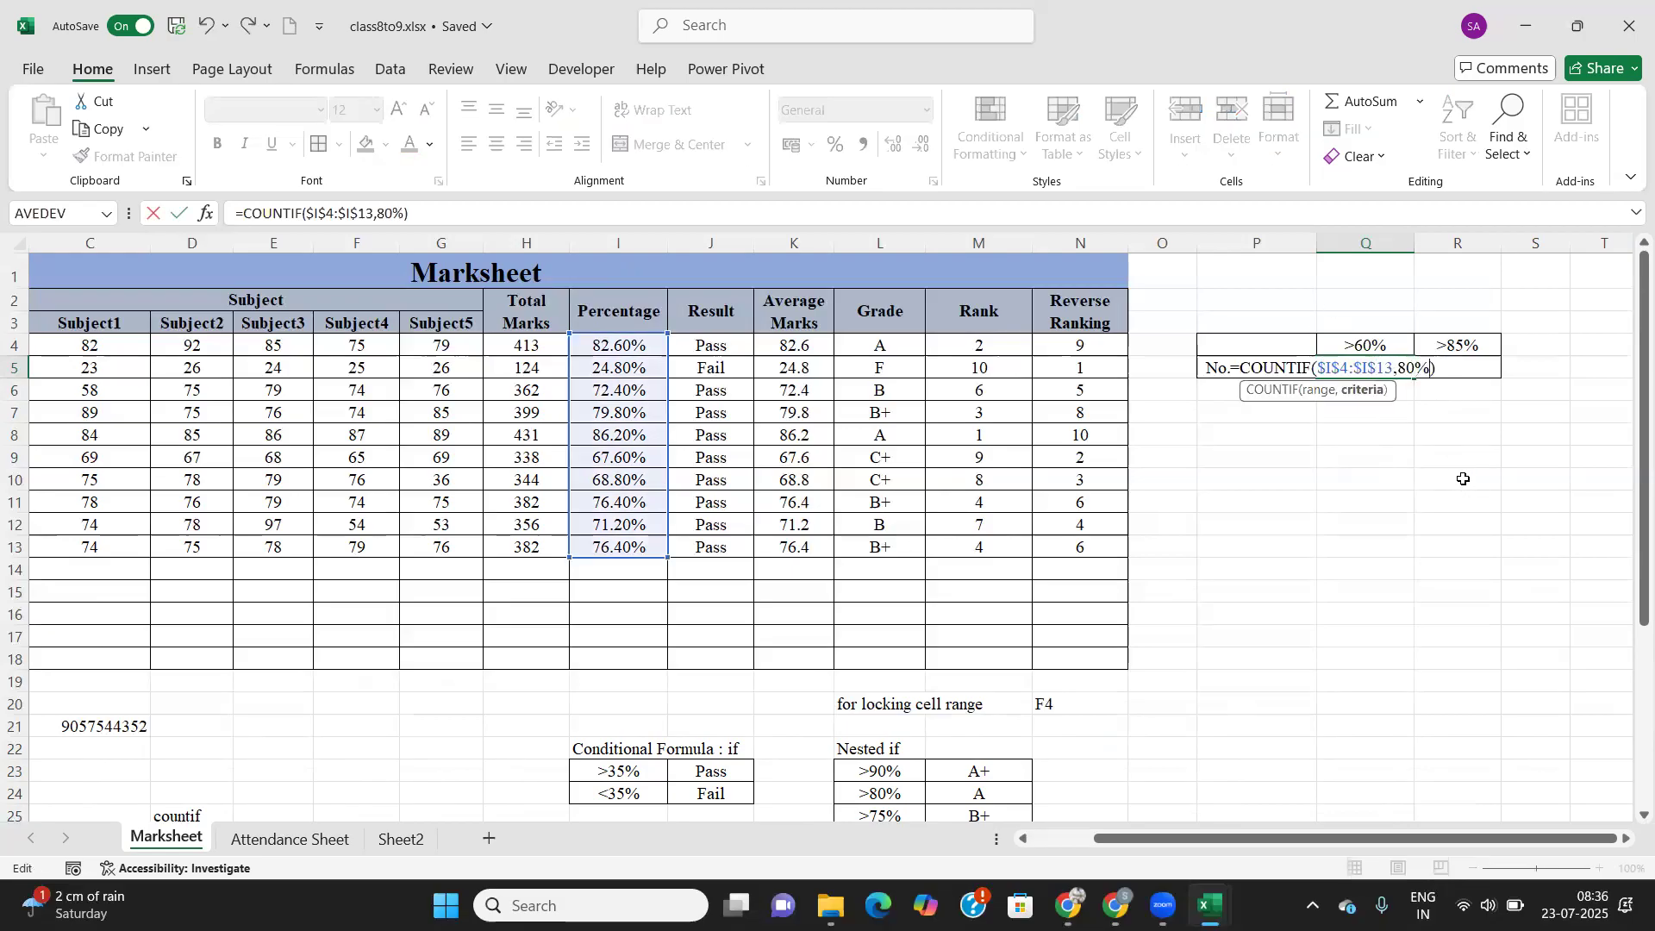
pyautogui.press('Return')
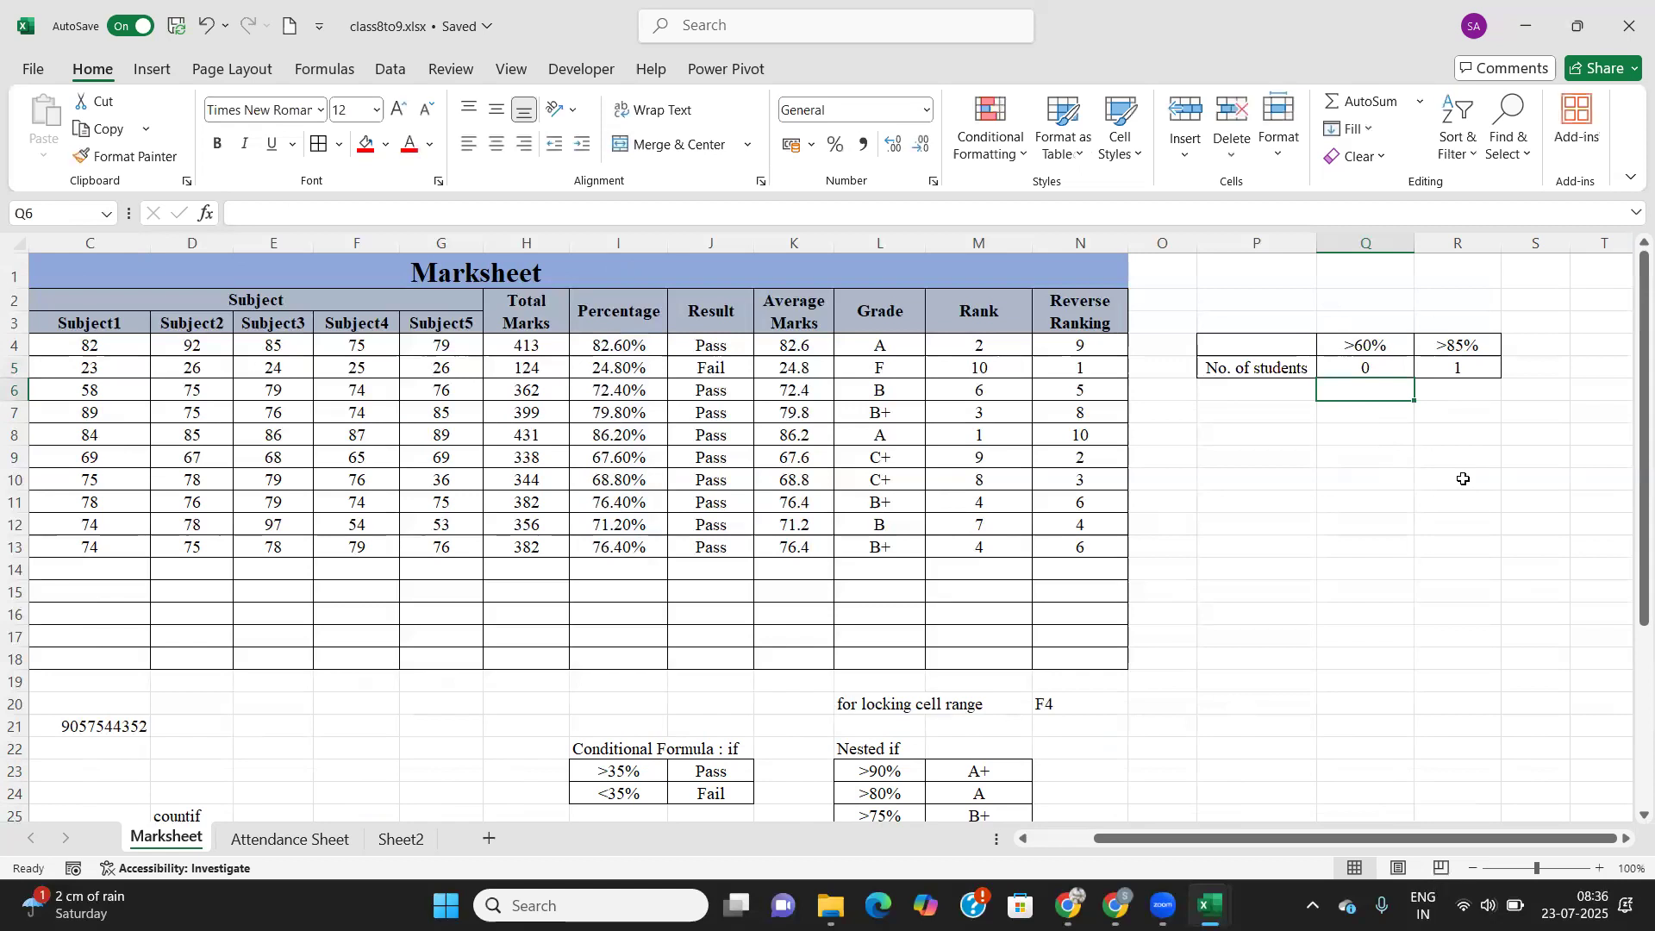
# Enclose the criterion in Q5's COUNTIF formula in double quotes, as "80%".
pyautogui.doubleClick(1369, 369)
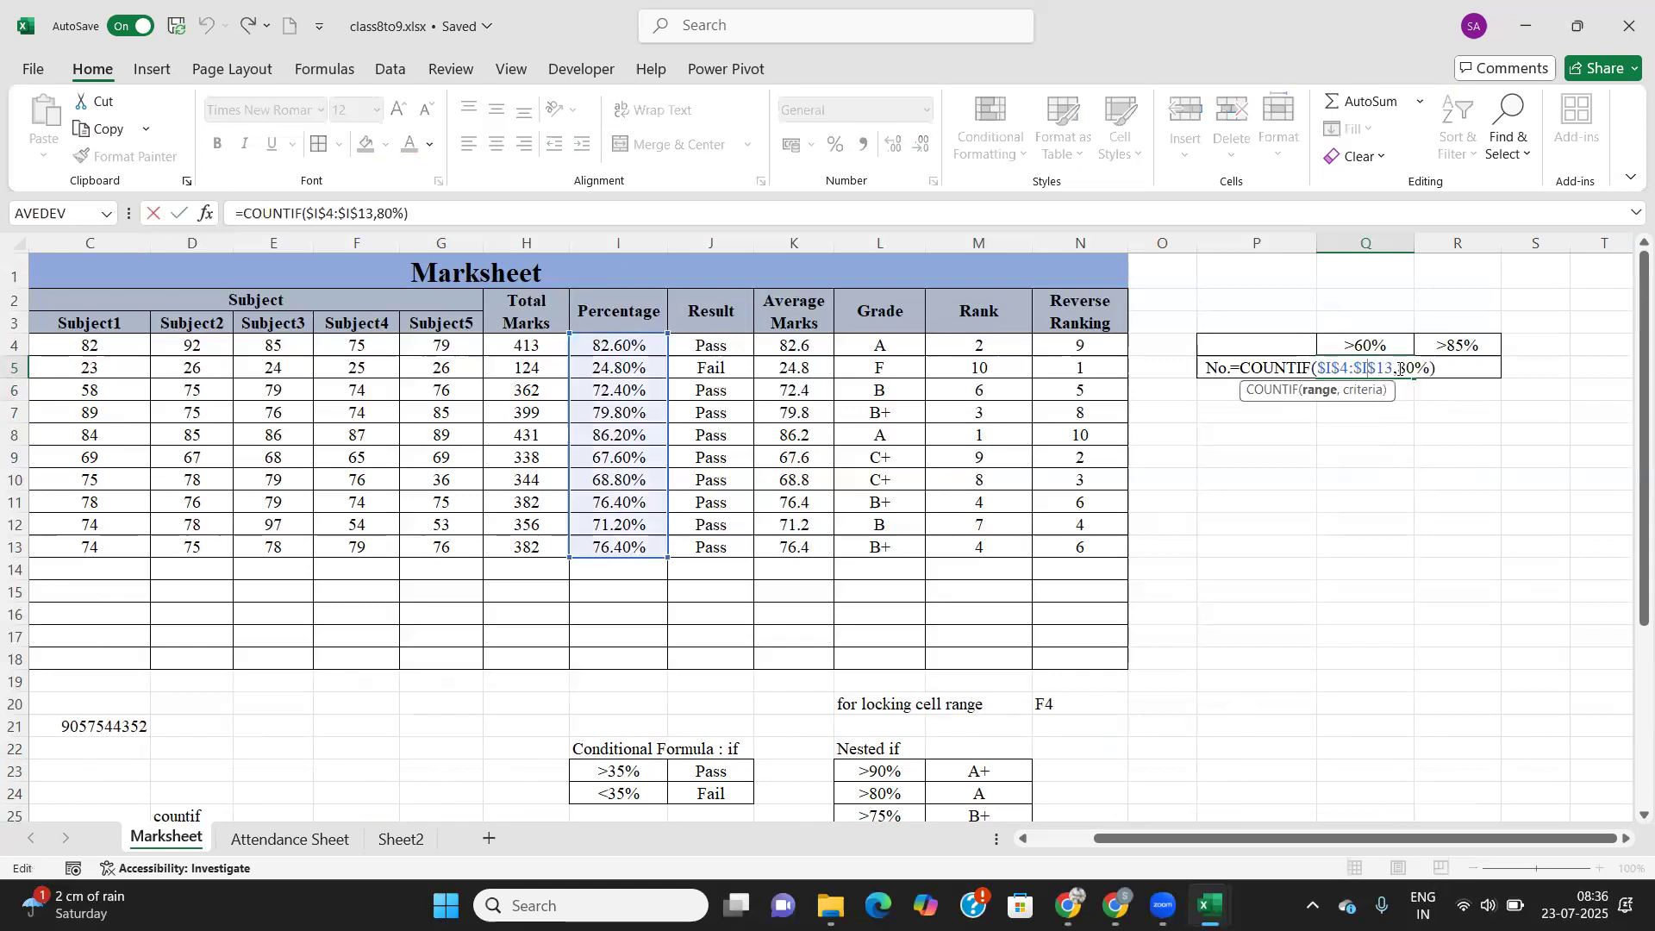
pyautogui.click(1398, 369)
pyautogui.write('"80%')
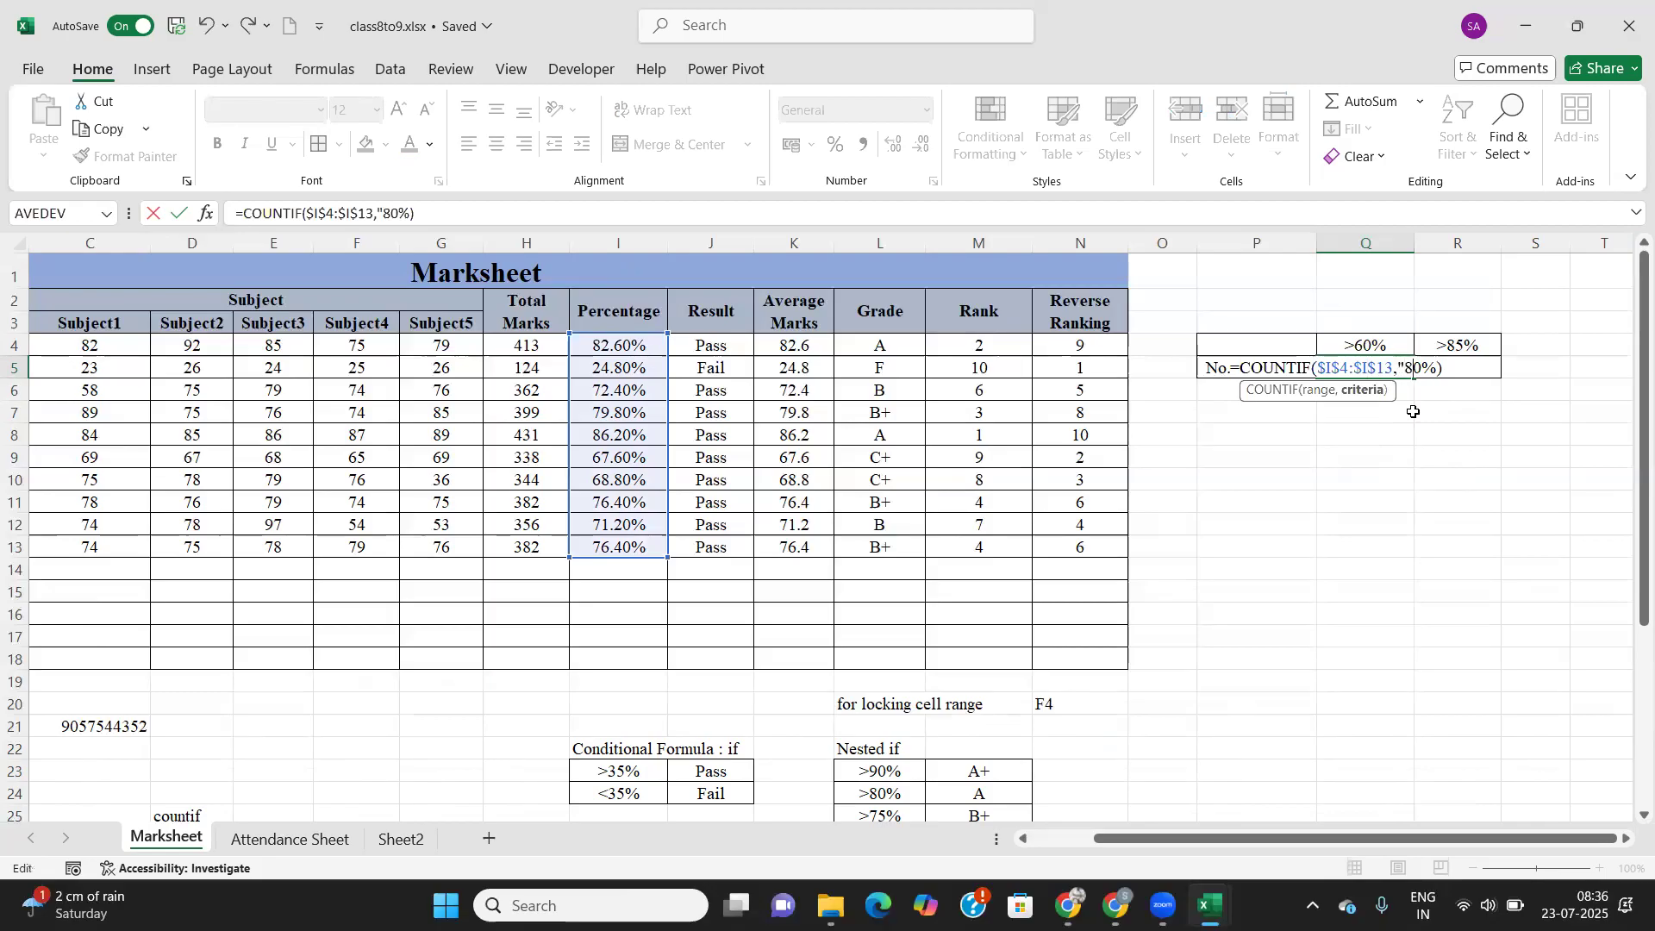
pyautogui.write('"')
pyautogui.press('Return')
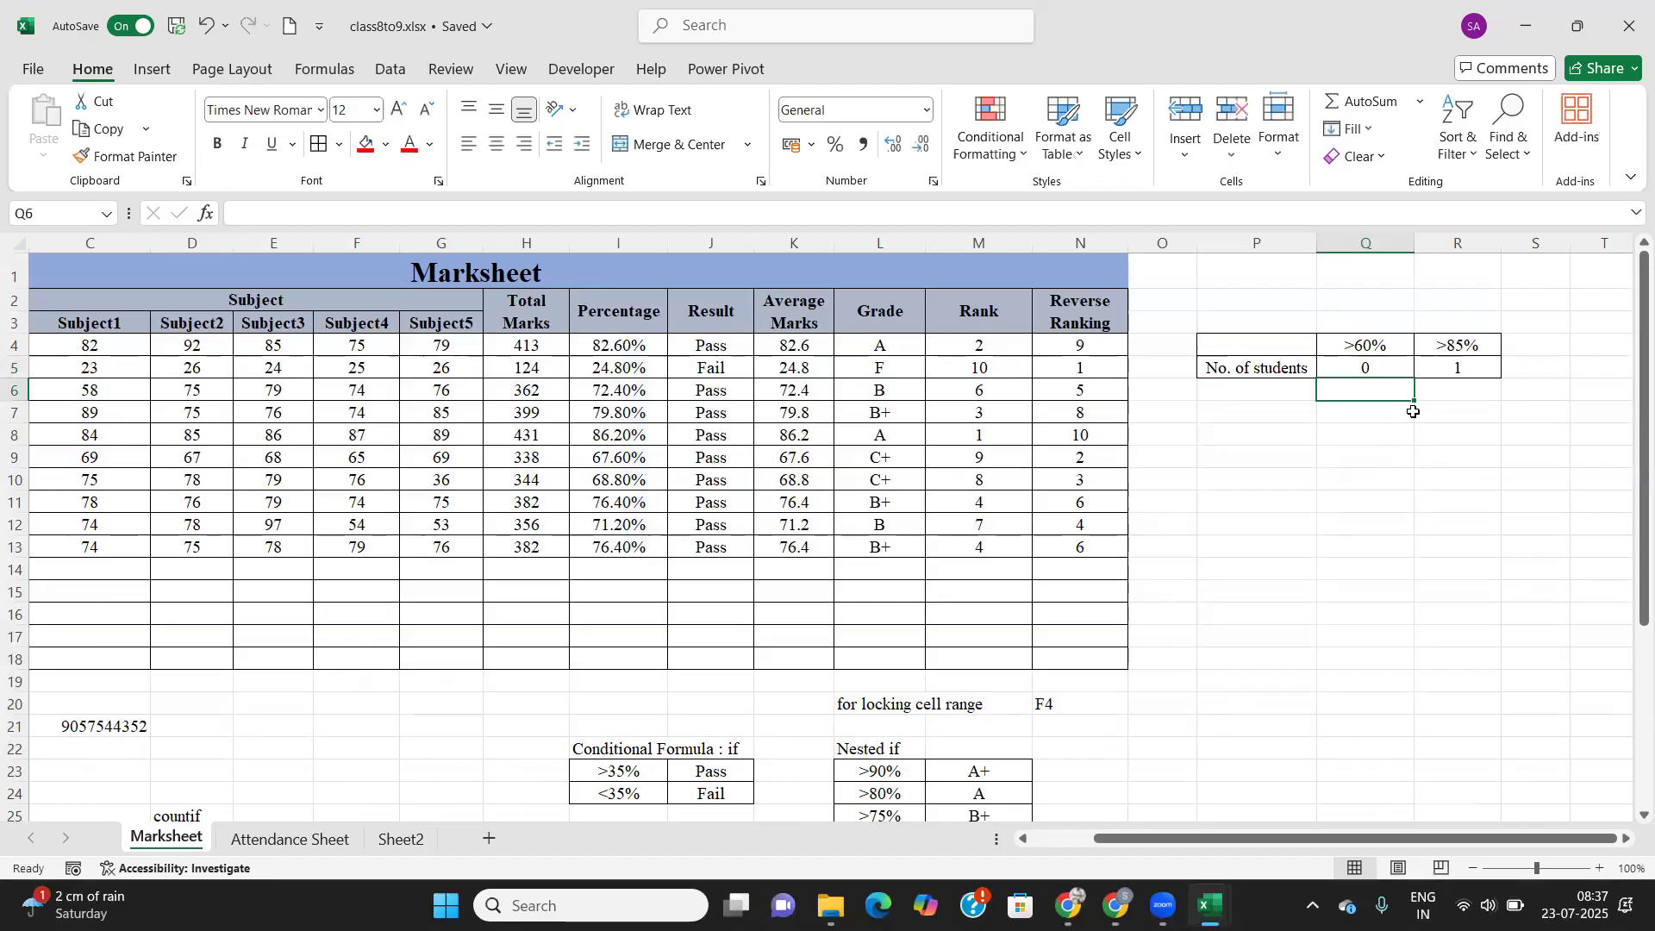
# Add the greater-than operator to the criterion in Q5, making the formula =COUNTIF($I$4:$I$13,">80%").
pyautogui.click(1390, 369)
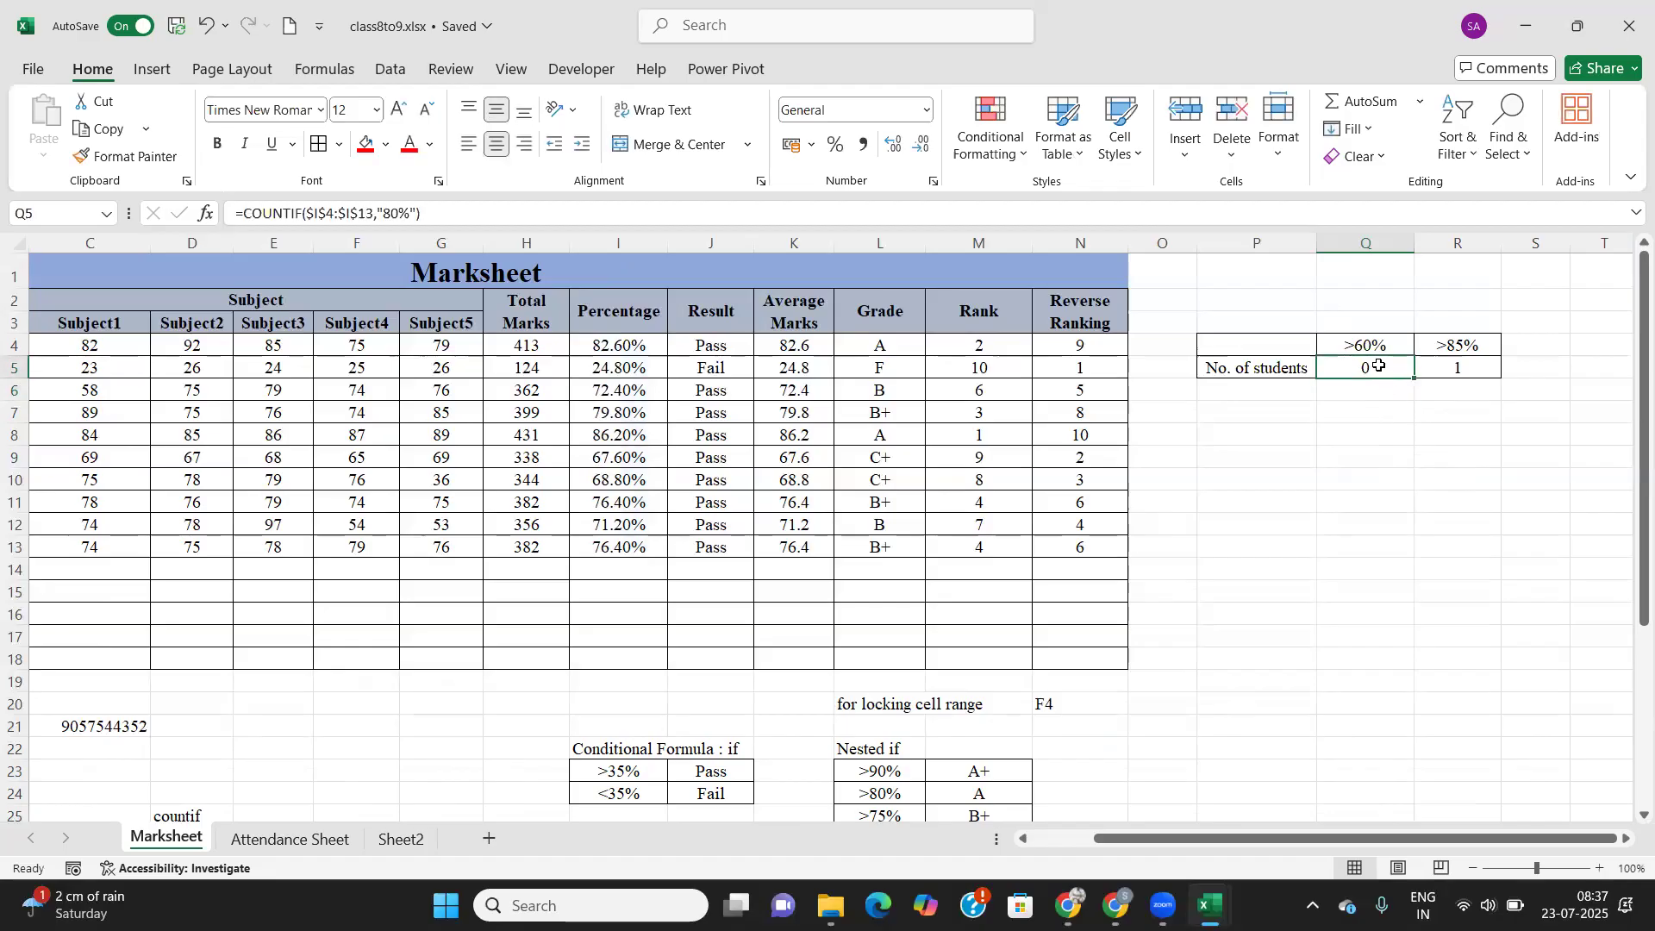
pyautogui.doubleClick(1383, 365)
pyautogui.click(1408, 370)
pyautogui.write('>')
pyautogui.press('Return')
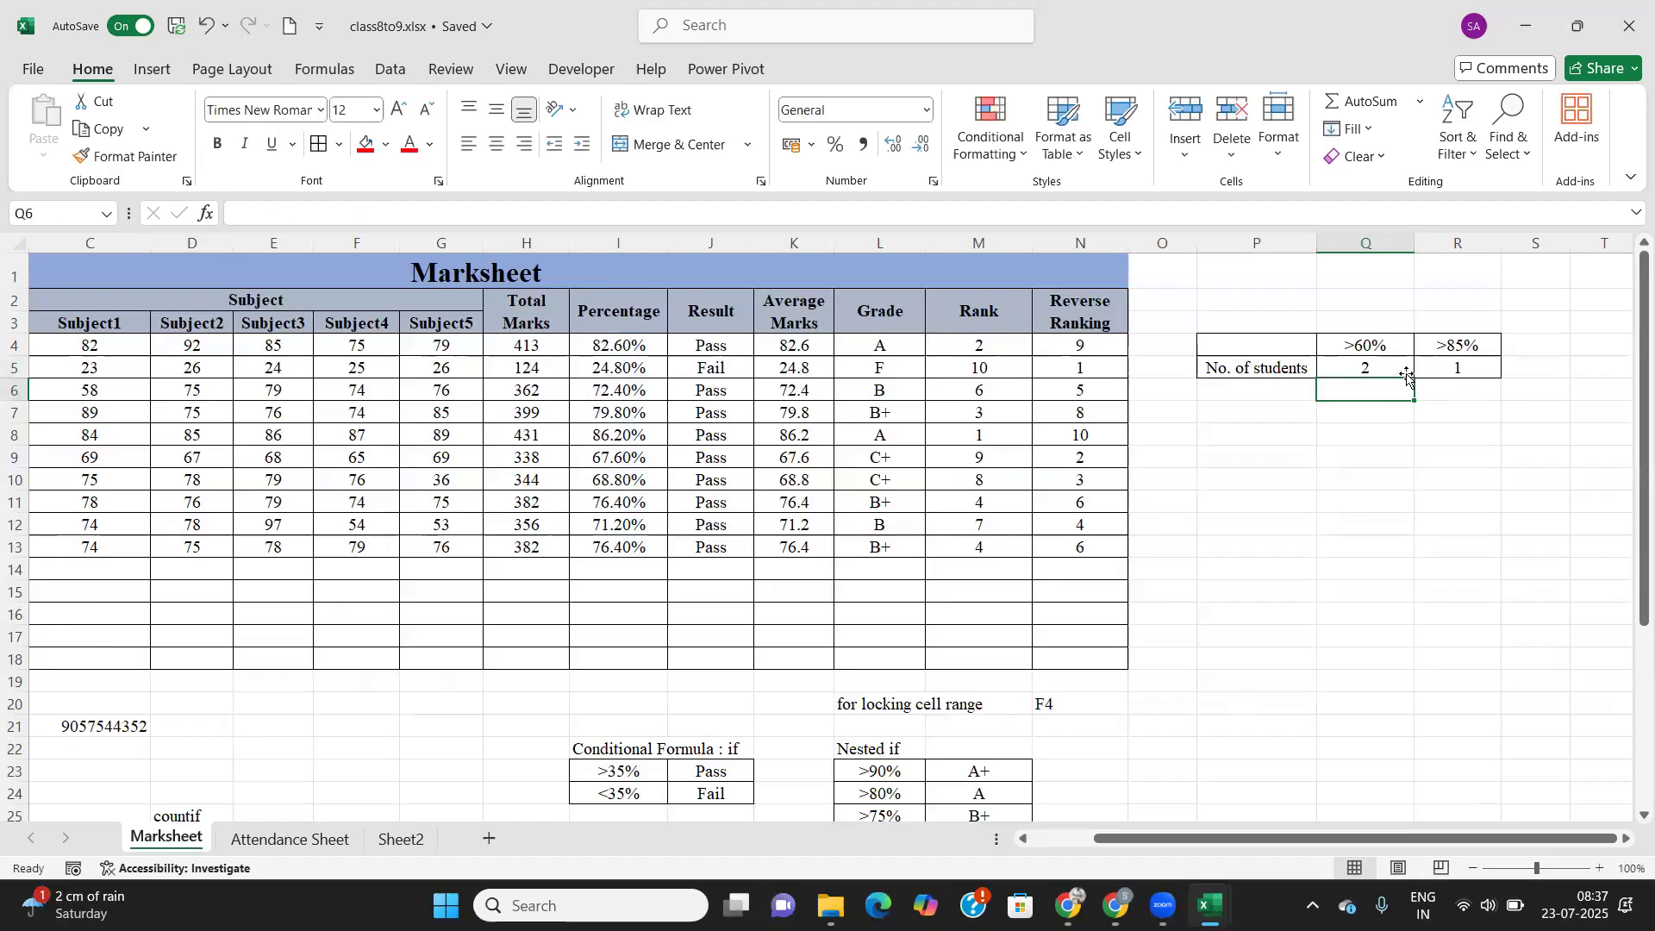
pyautogui.click(1388, 363)
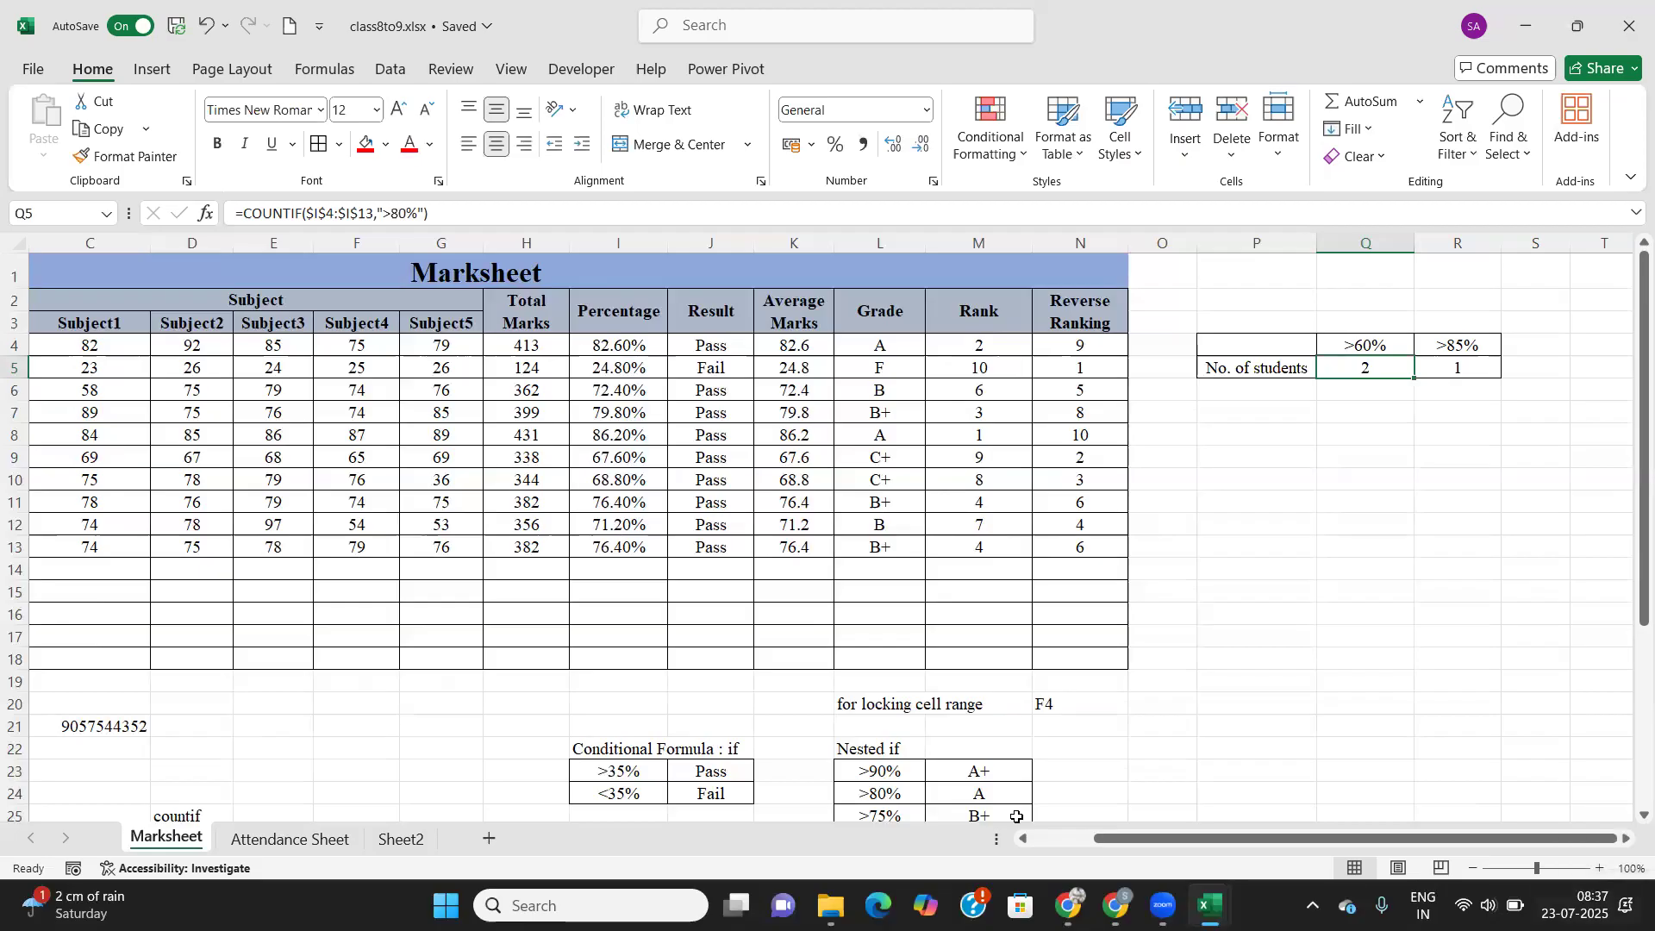
# Enter the title TEXT Formula's in cell A1 of the Sheet2 worksheet.
pyautogui.click(289, 838)
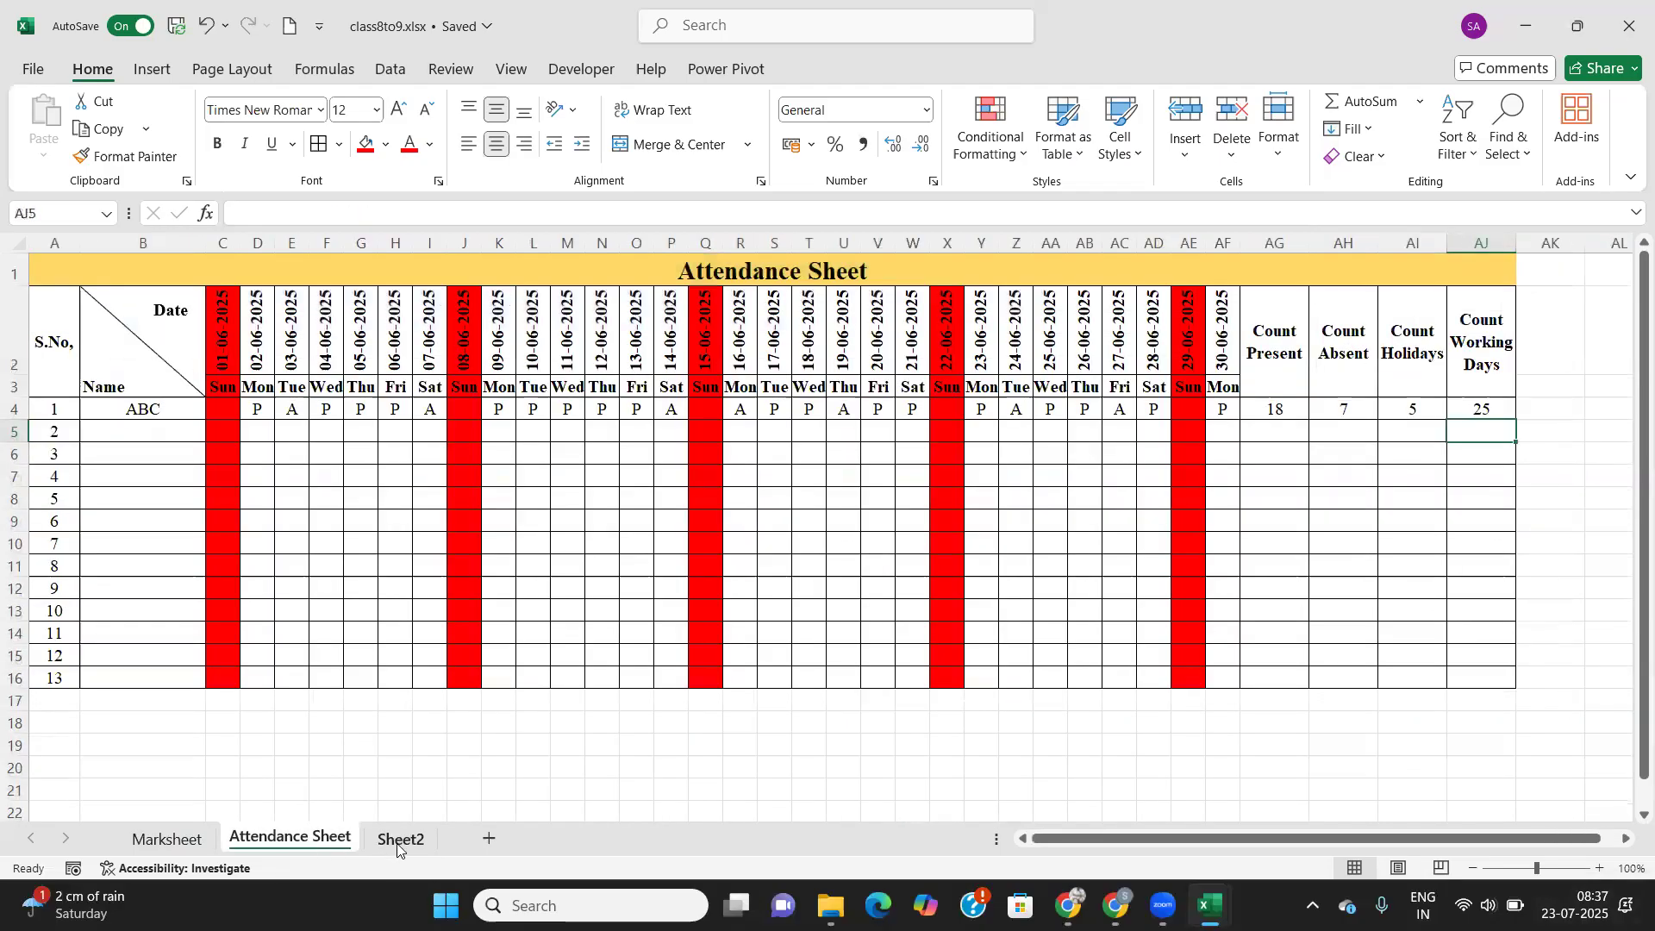
pyautogui.click(400, 843)
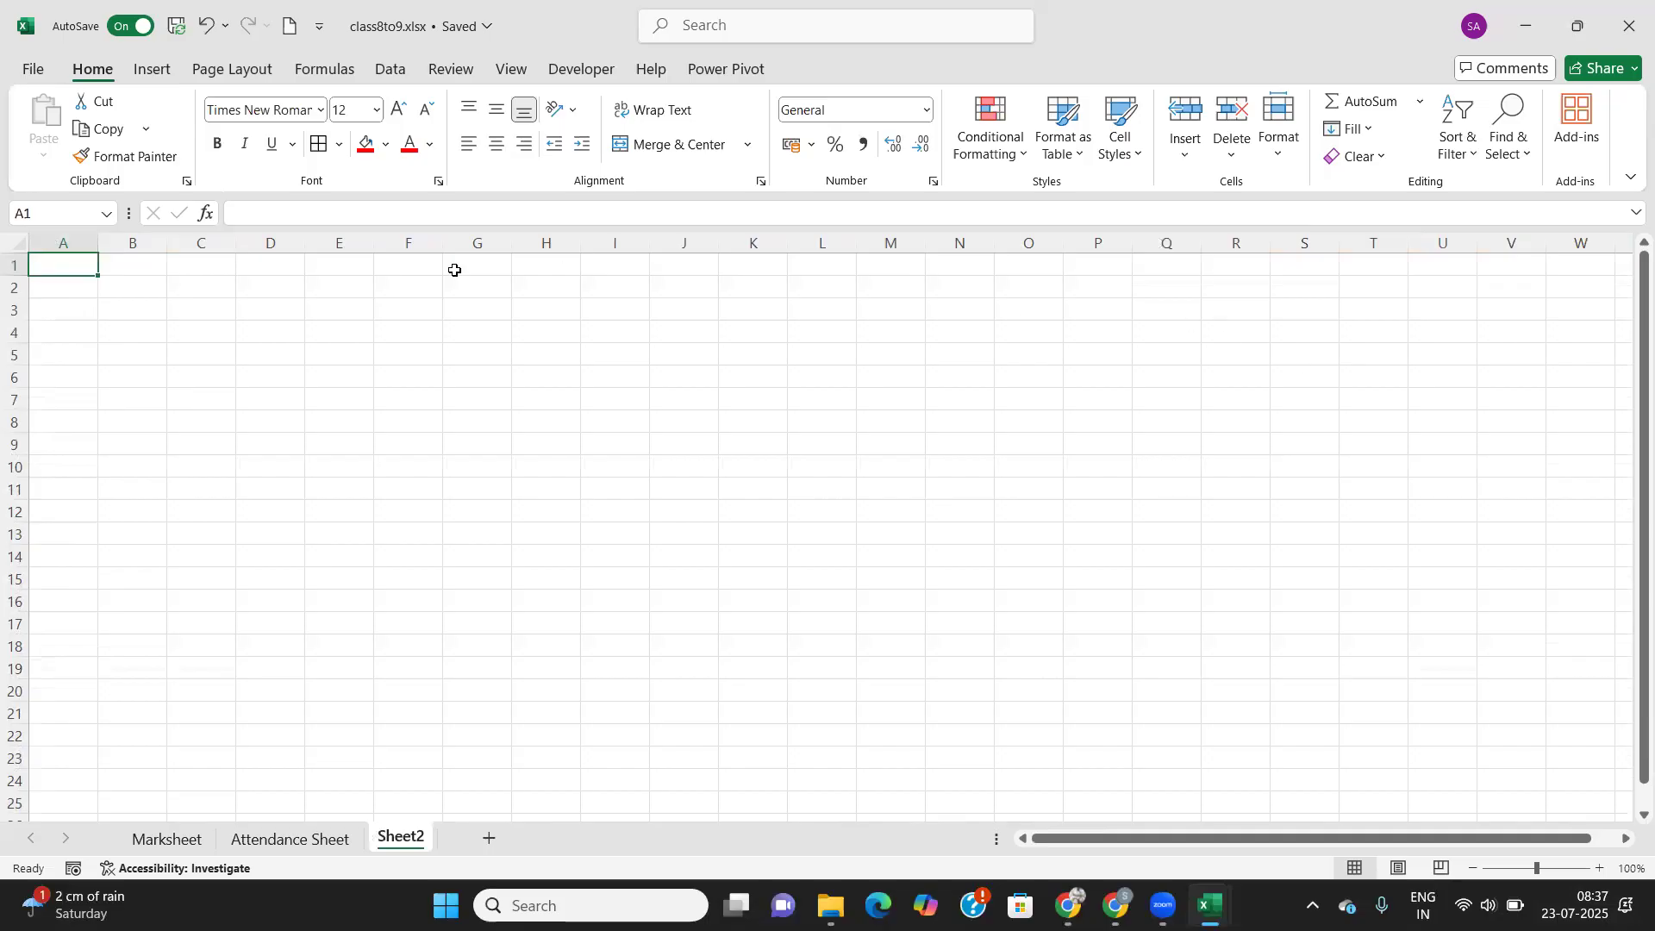
pyautogui.write('T')
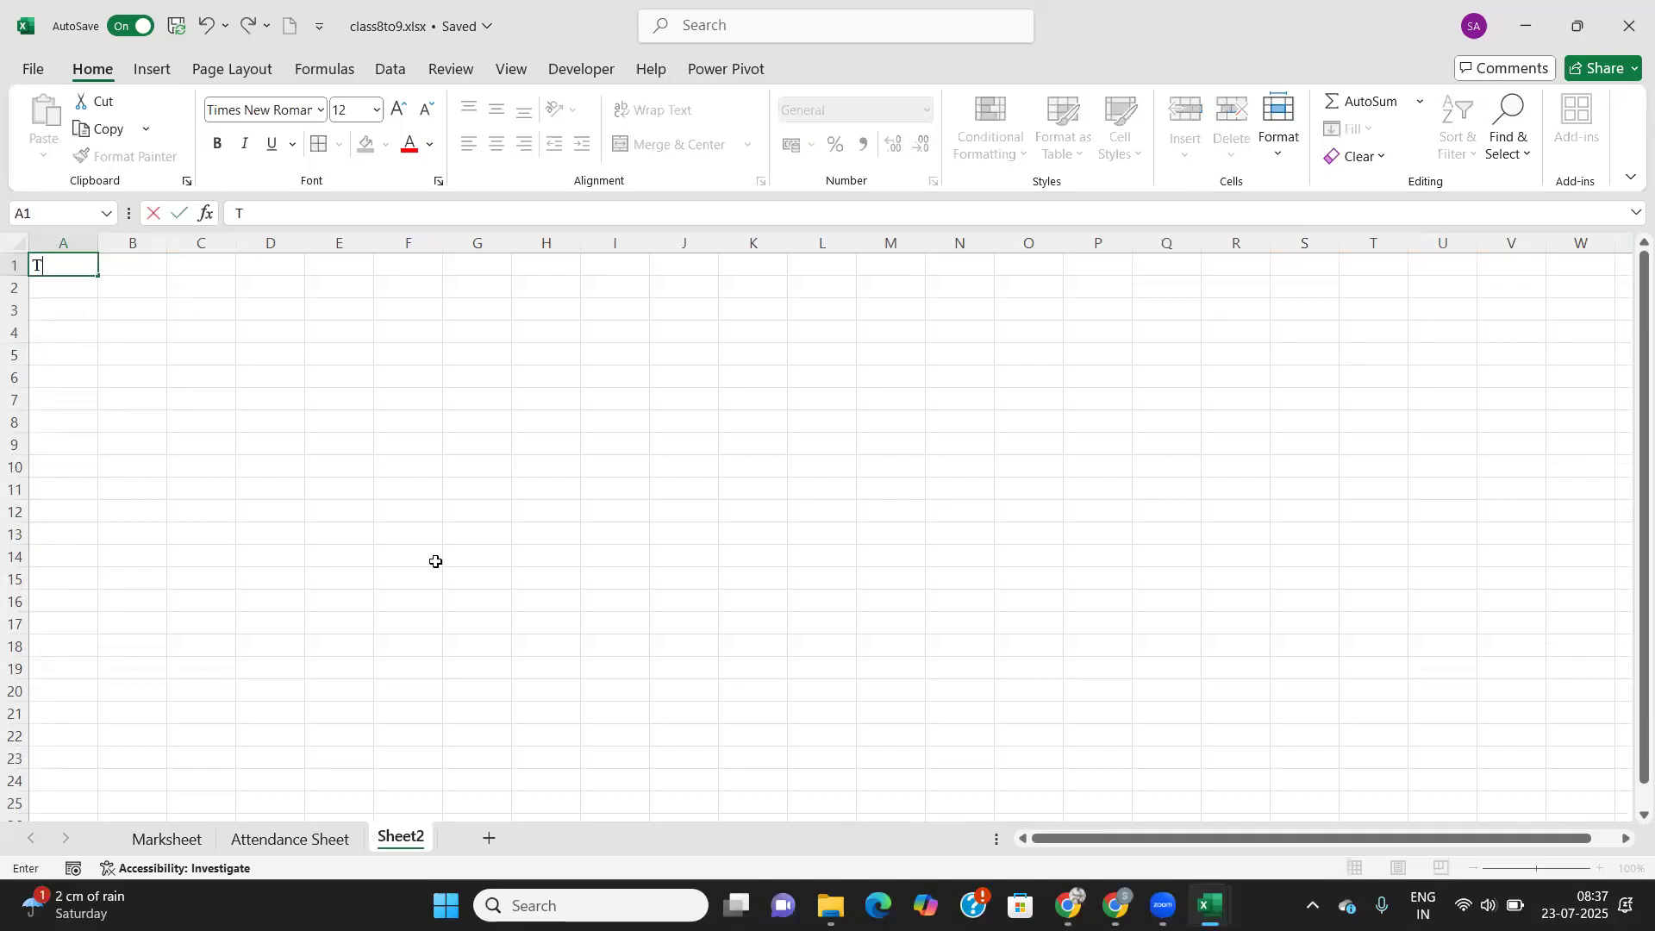
pyautogui.write('EXT Formulas')
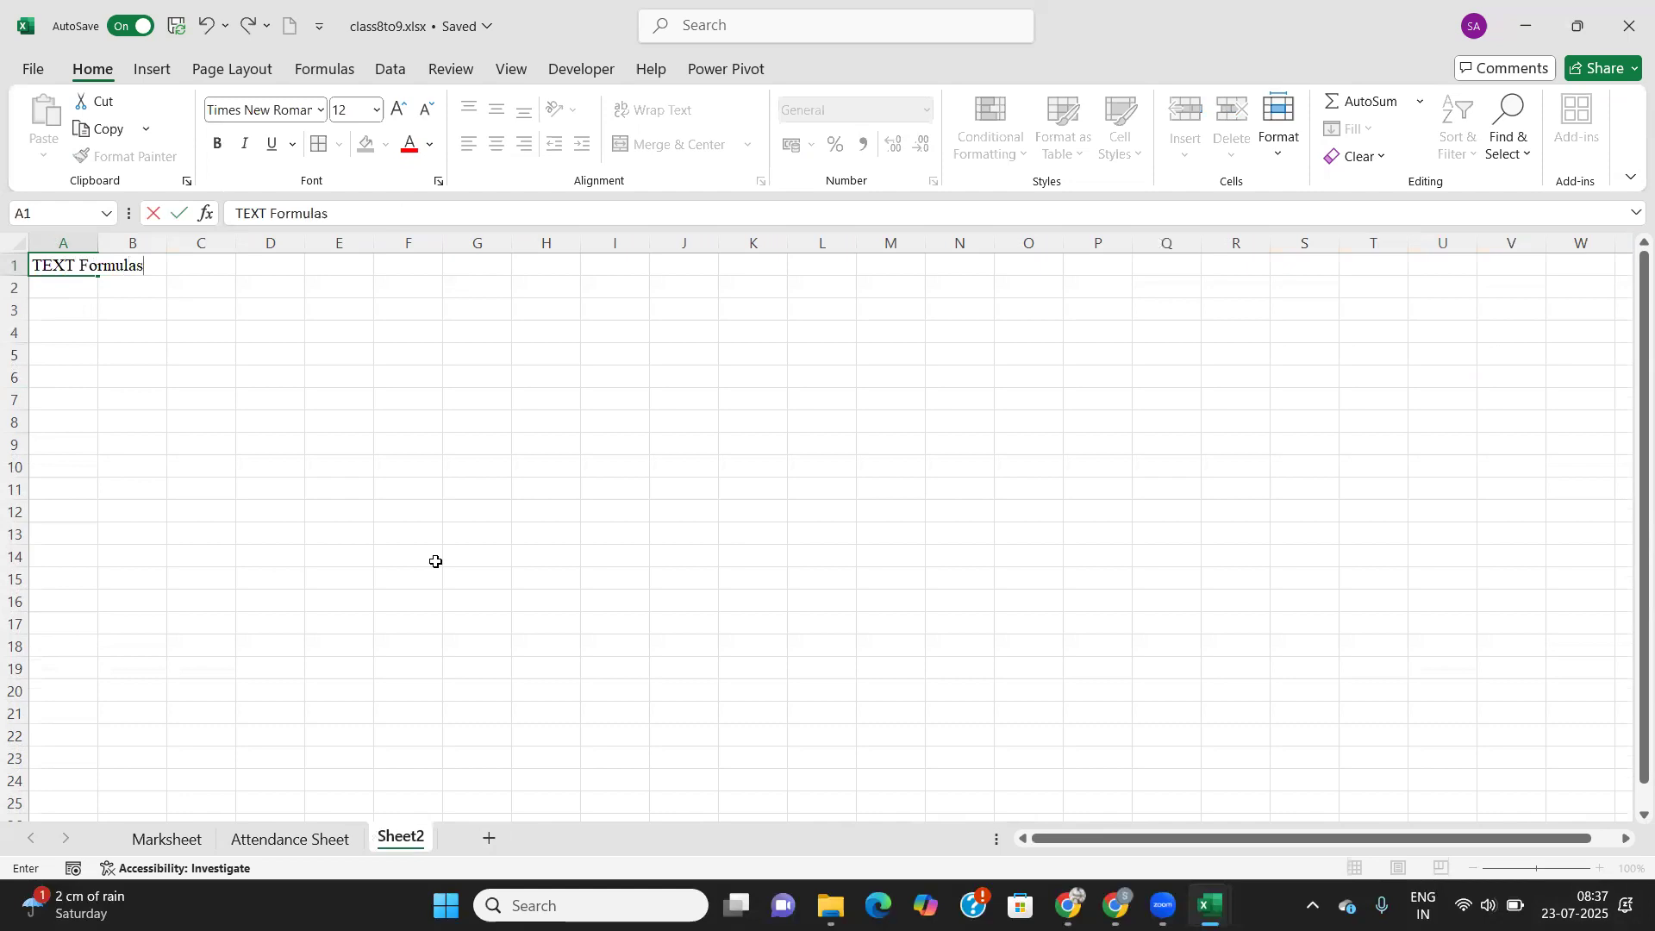
pyautogui.press('BackSpace')
pyautogui.write("'s")
pyautogui.press('Tab')
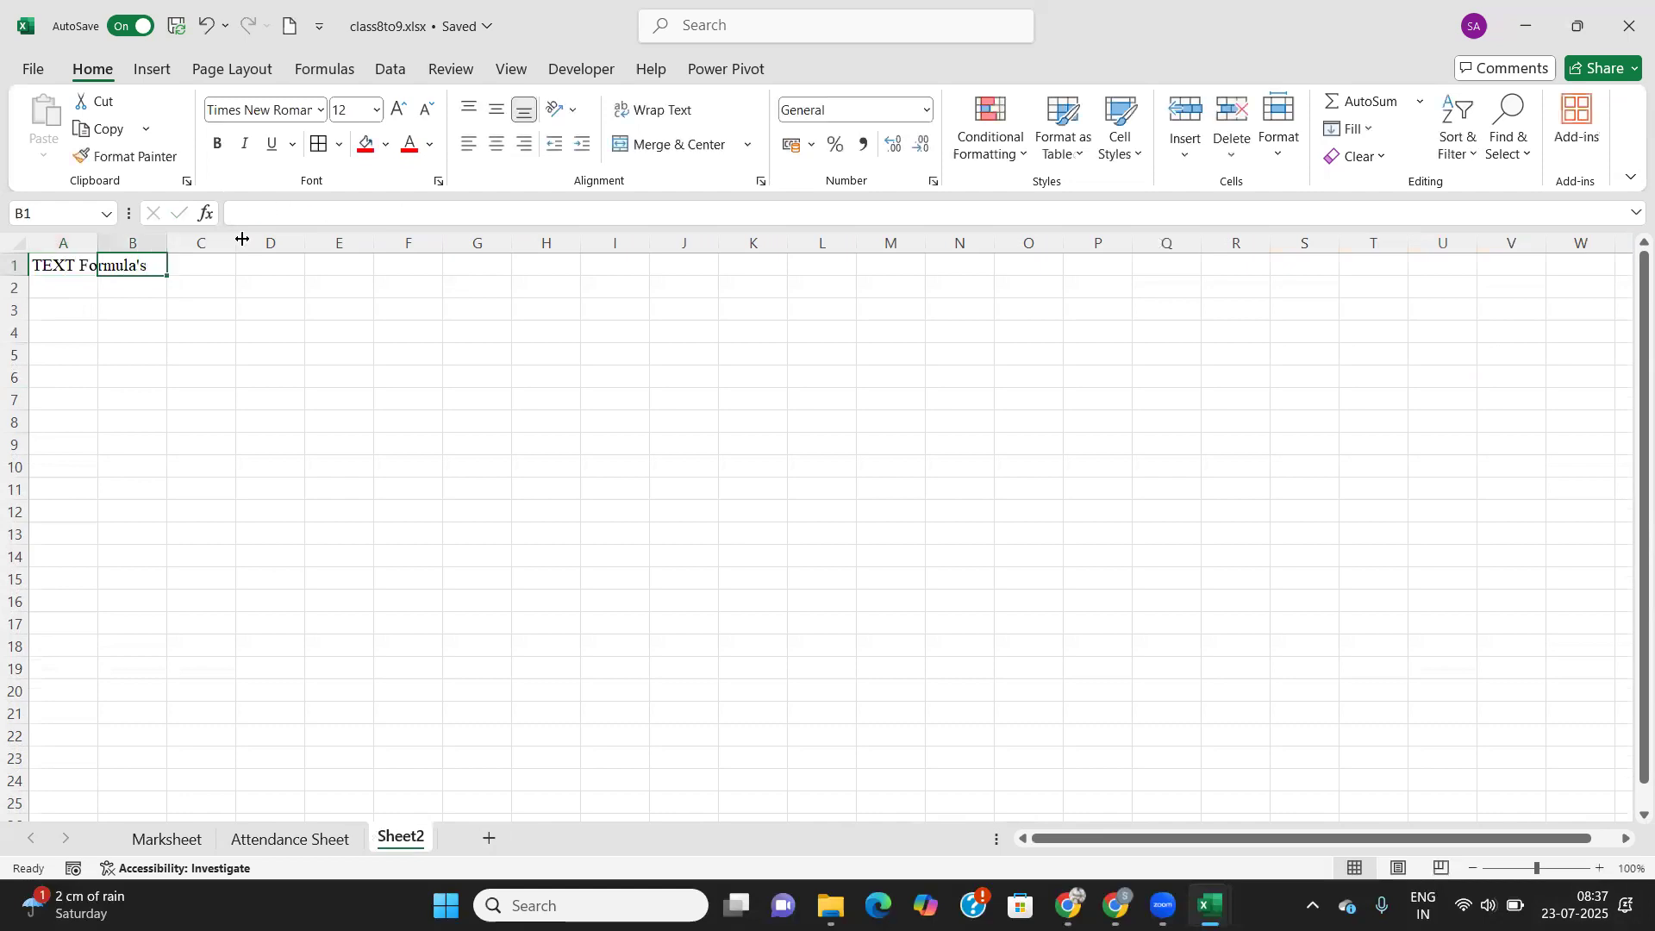
# Merge and center the title across A1:M1 and format it bold, size 22, with a light orange fill.
pyautogui.moveTo(37, 266); pyautogui.dragTo(858, 269)
pyautogui.click(671, 144)
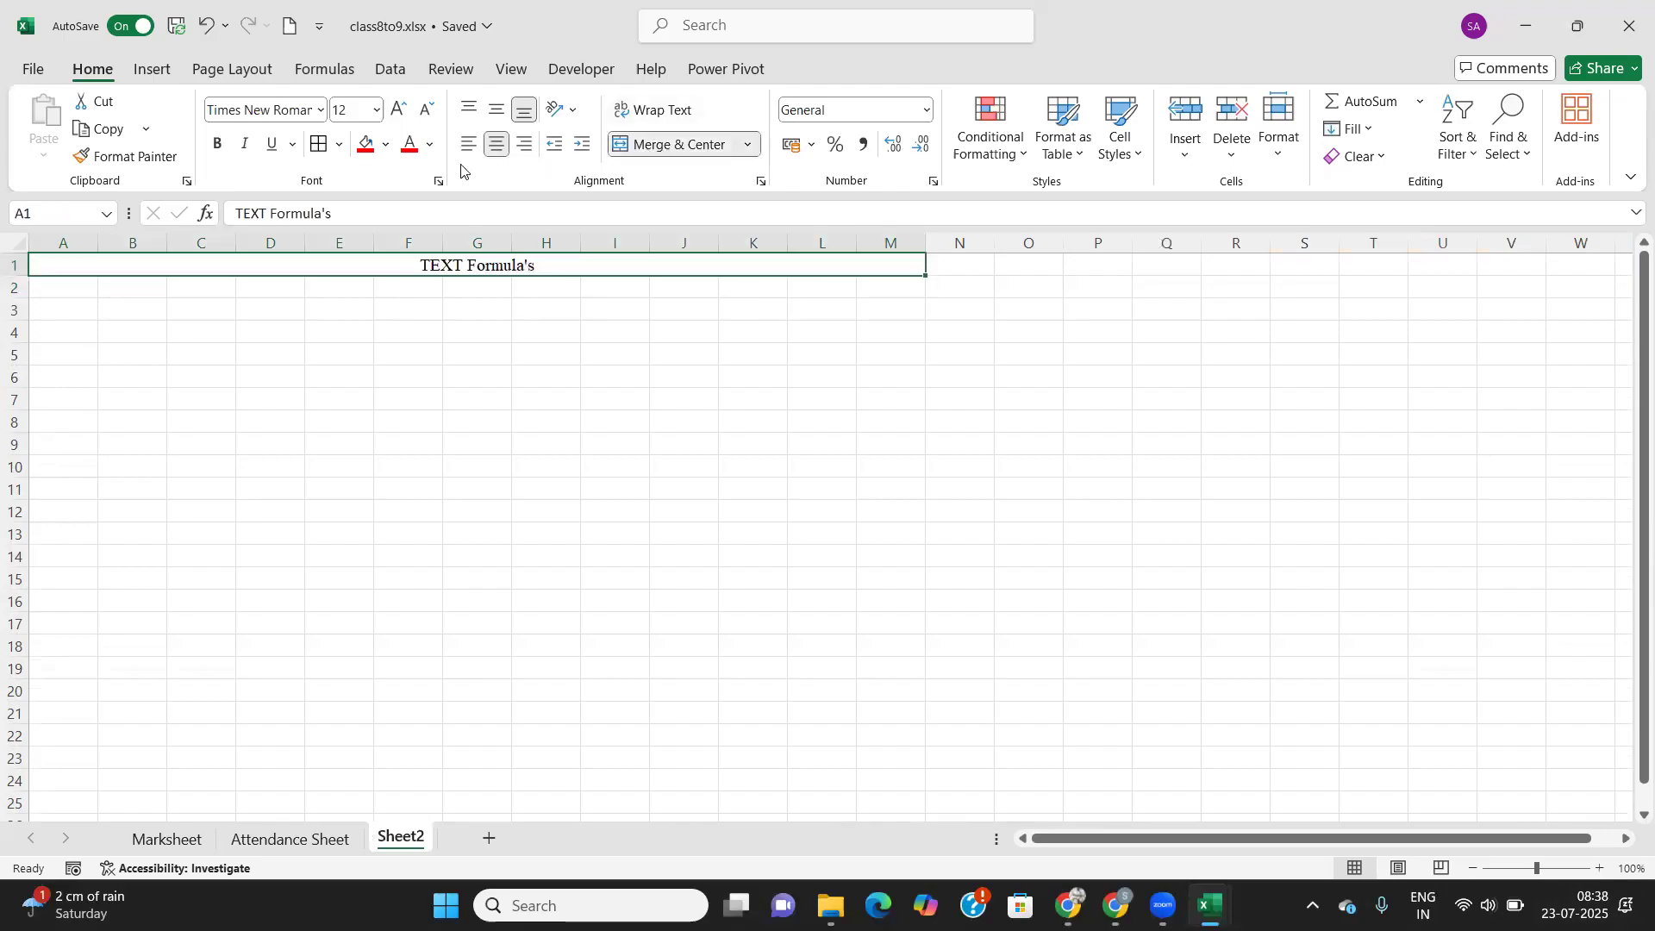
pyautogui.click(375, 112)
pyautogui.click(356, 380)
pyautogui.click(218, 145)
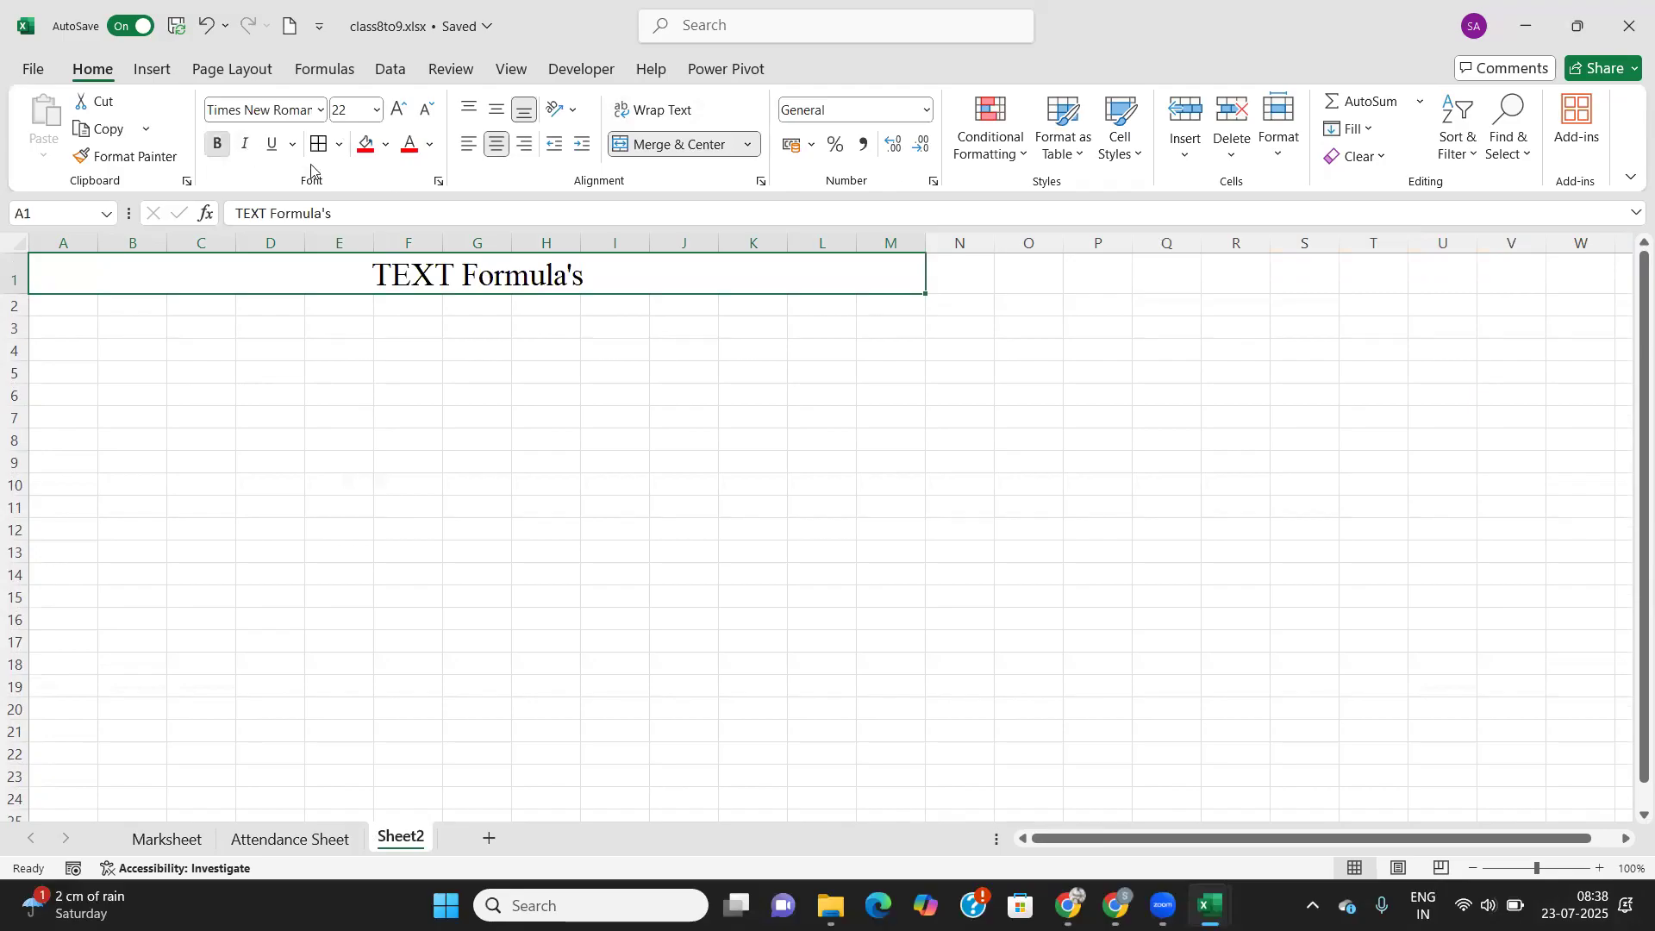
pyautogui.click(386, 145)
pyautogui.click(517, 321)
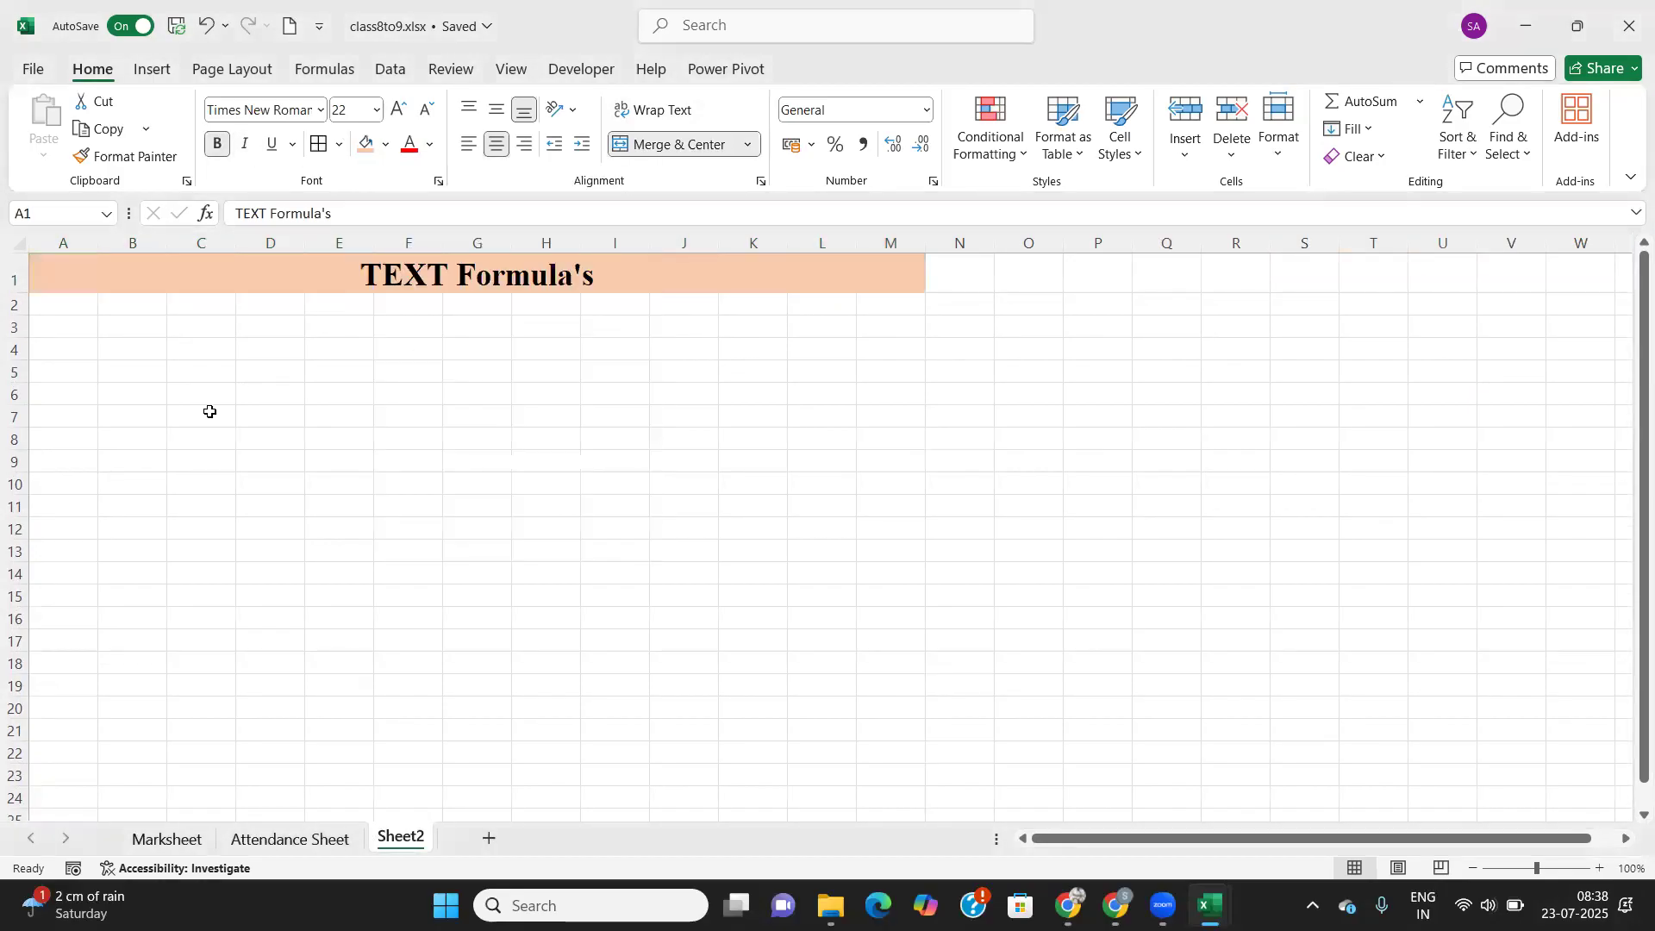
# Enter the column headings First Name in B4 and Last Name in C4.
pyautogui.click(207, 413)
pyautogui.click(133, 370)
pyautogui.click(149, 350)
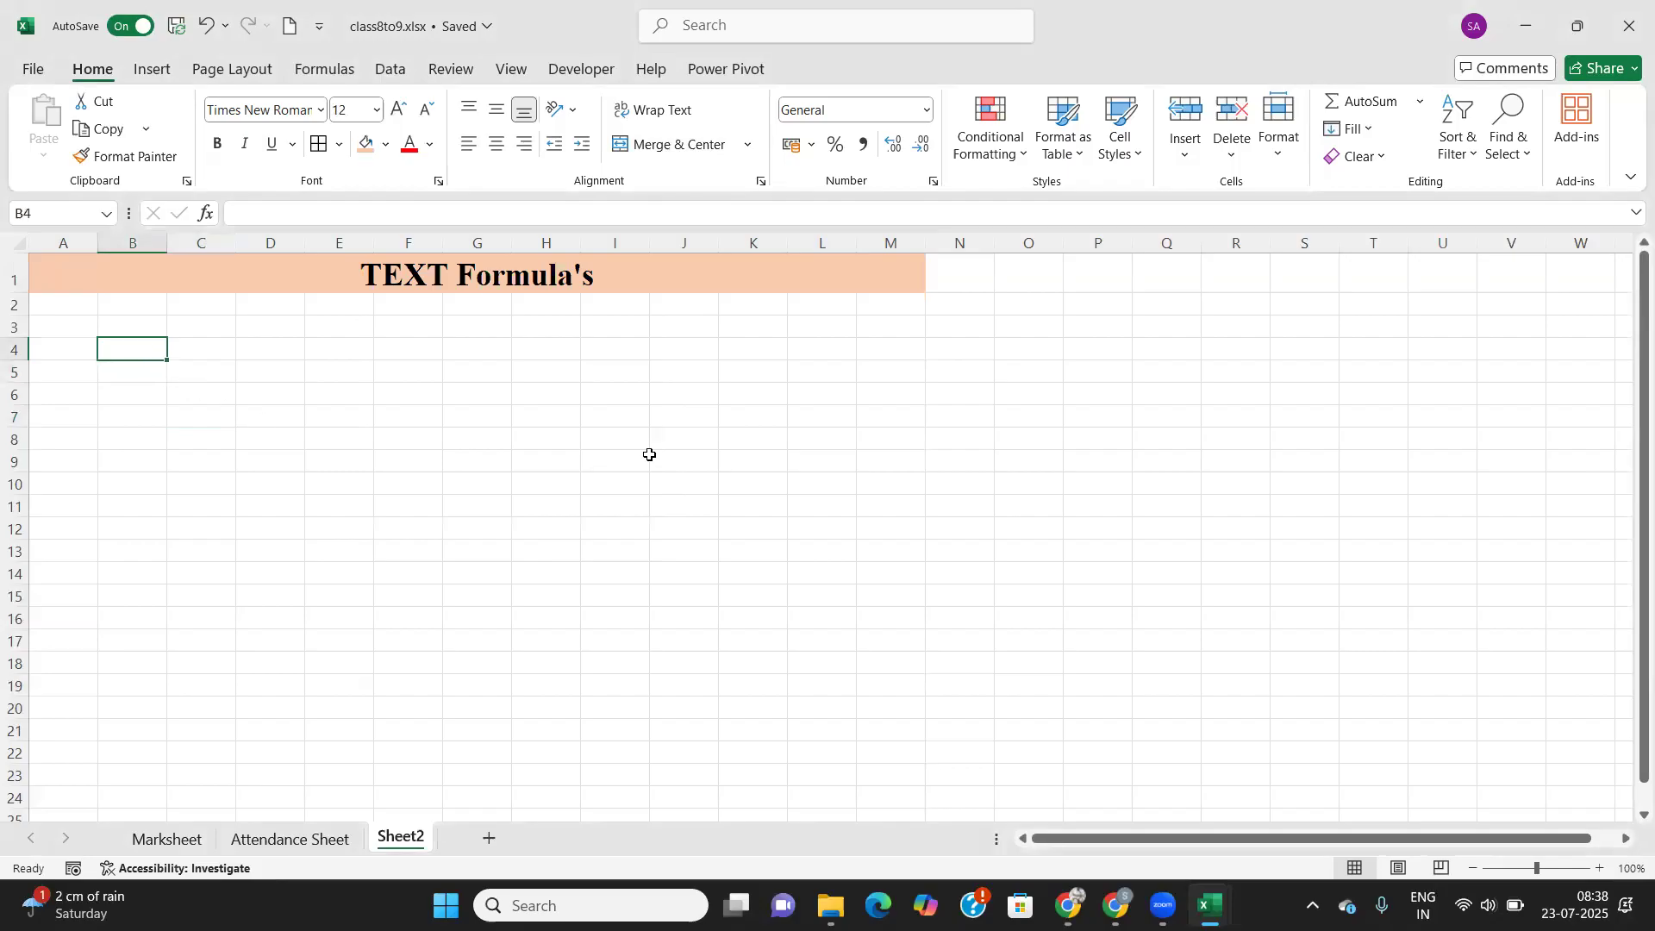
pyautogui.write('Fi')
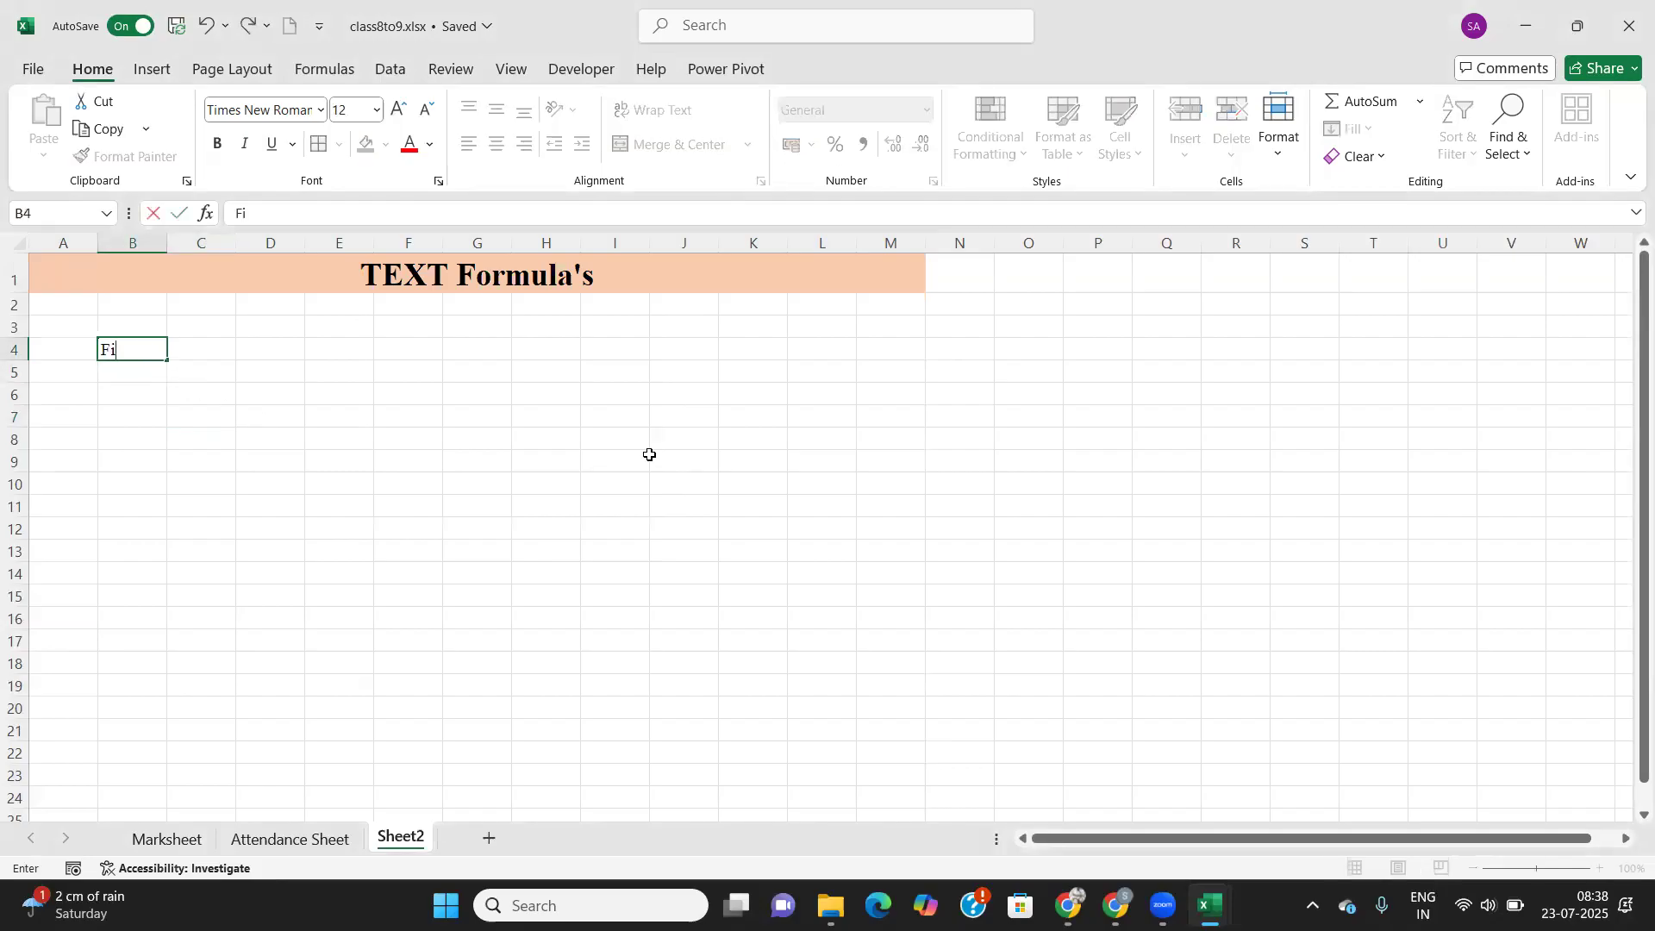
pyautogui.write('rst Nam')
pyautogui.press('BackSpace')
pyautogui.write('me')
pyautogui.press('Tab')
pyautogui.write('Last')
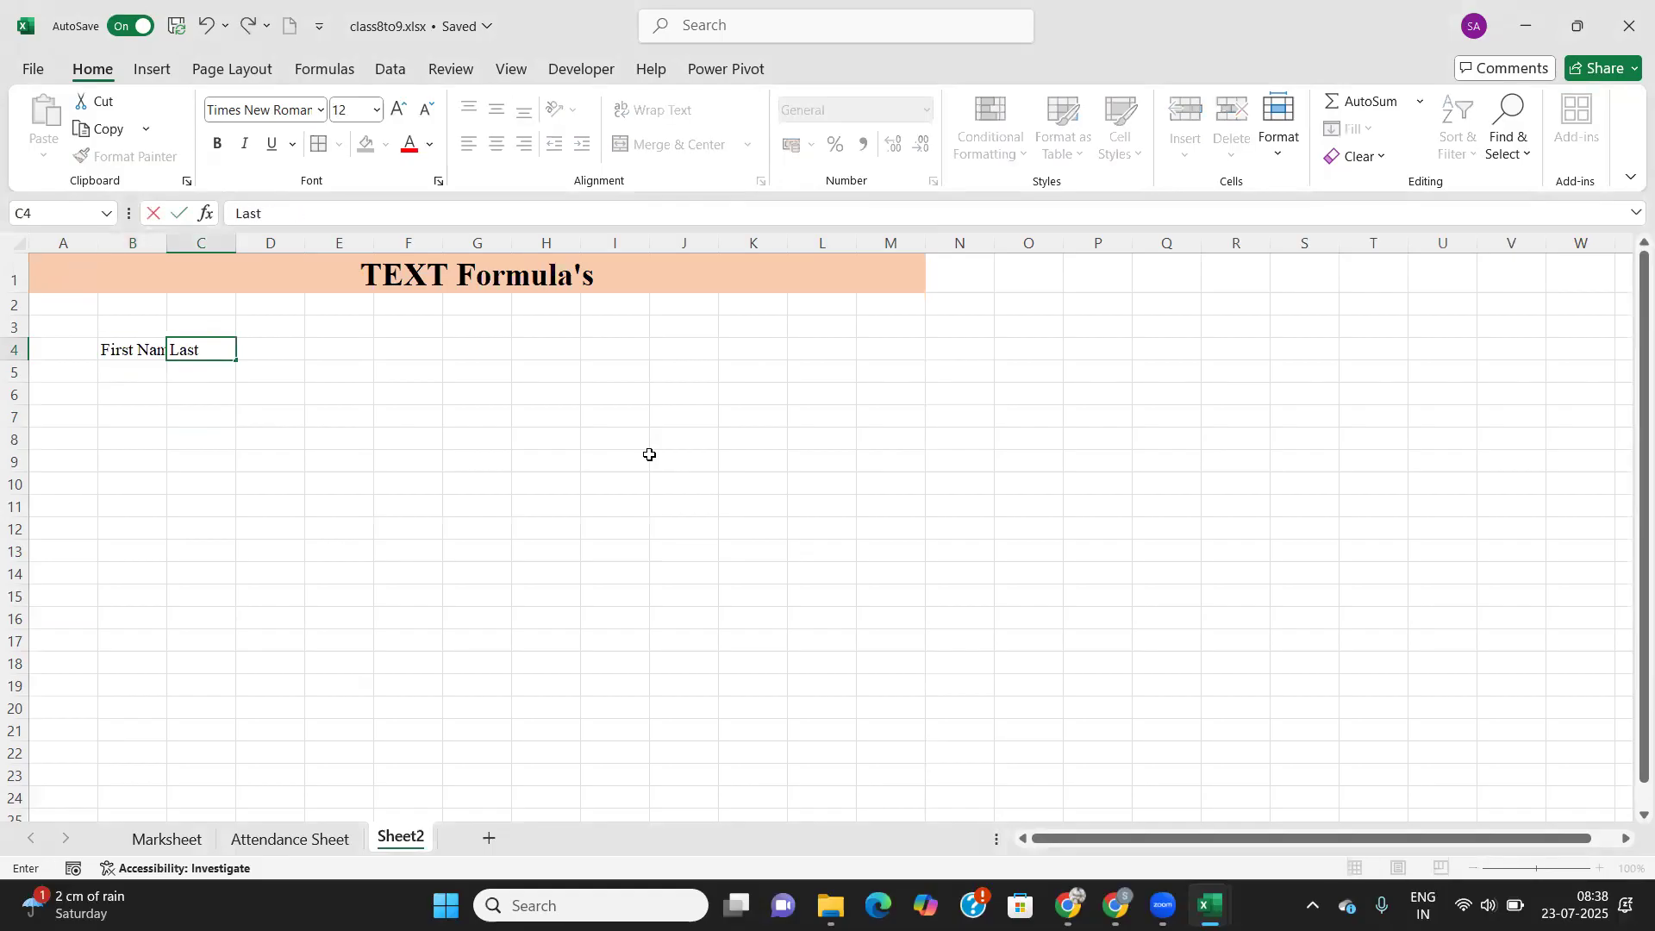
pyautogui.write(' Name')
pyautogui.press('Tab')
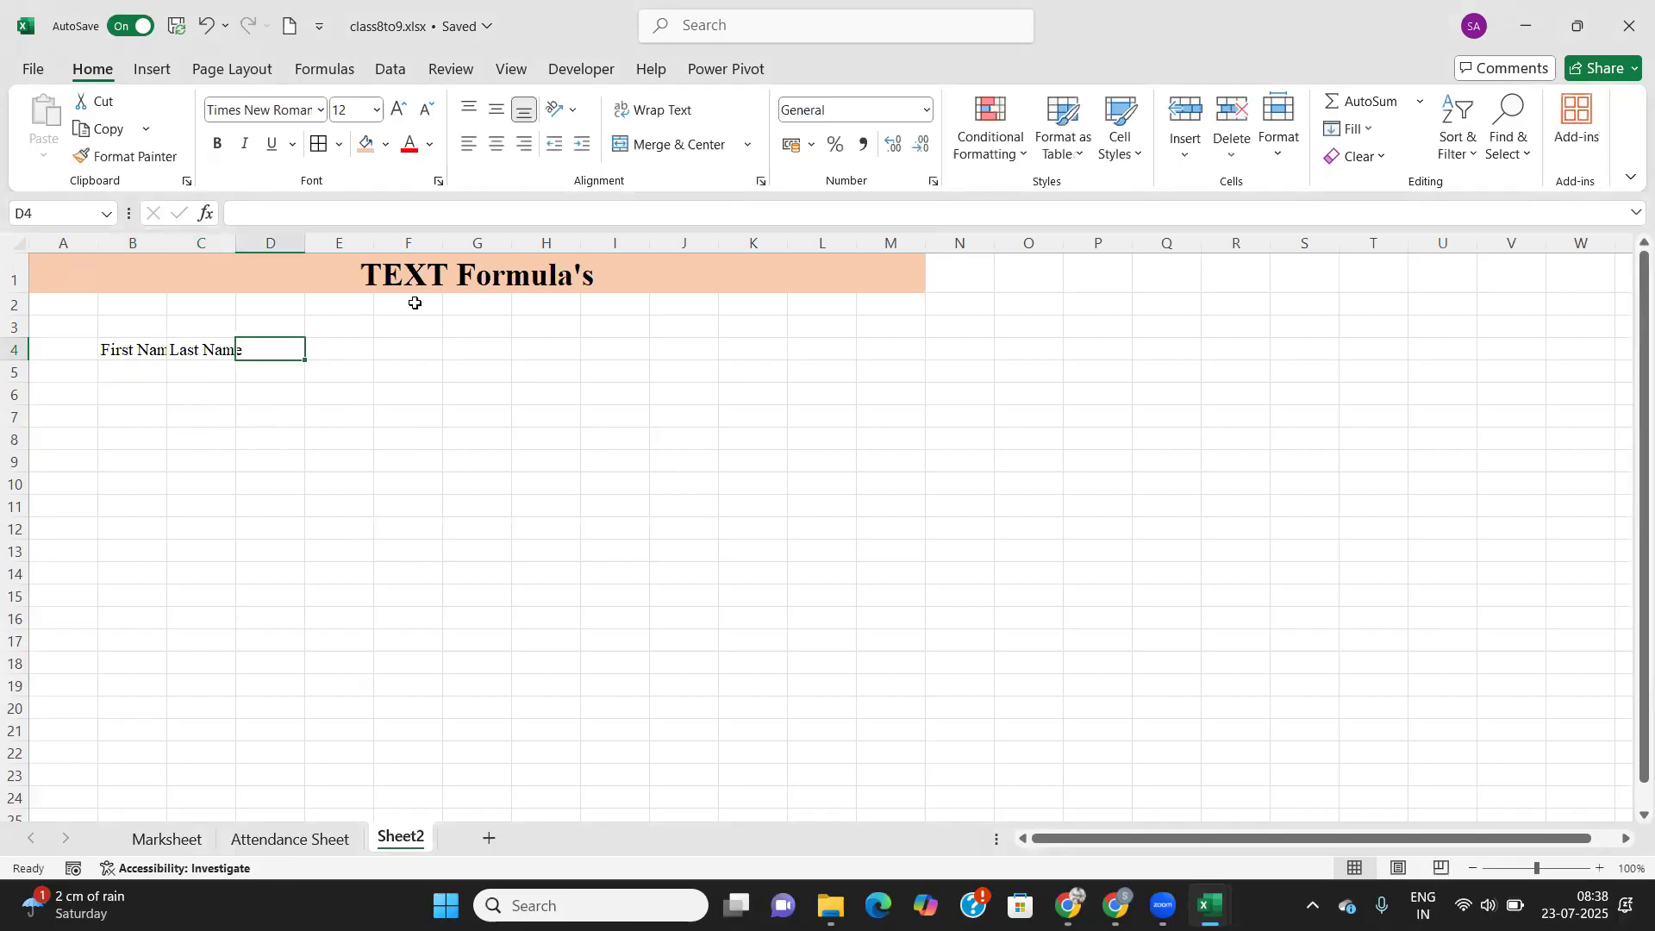
# Widen columns B, C and D and enter the heading Fullname in D4.
pyautogui.doubleClick(169, 240)
pyautogui.moveTo(181, 240); pyautogui.dragTo(466, 249)
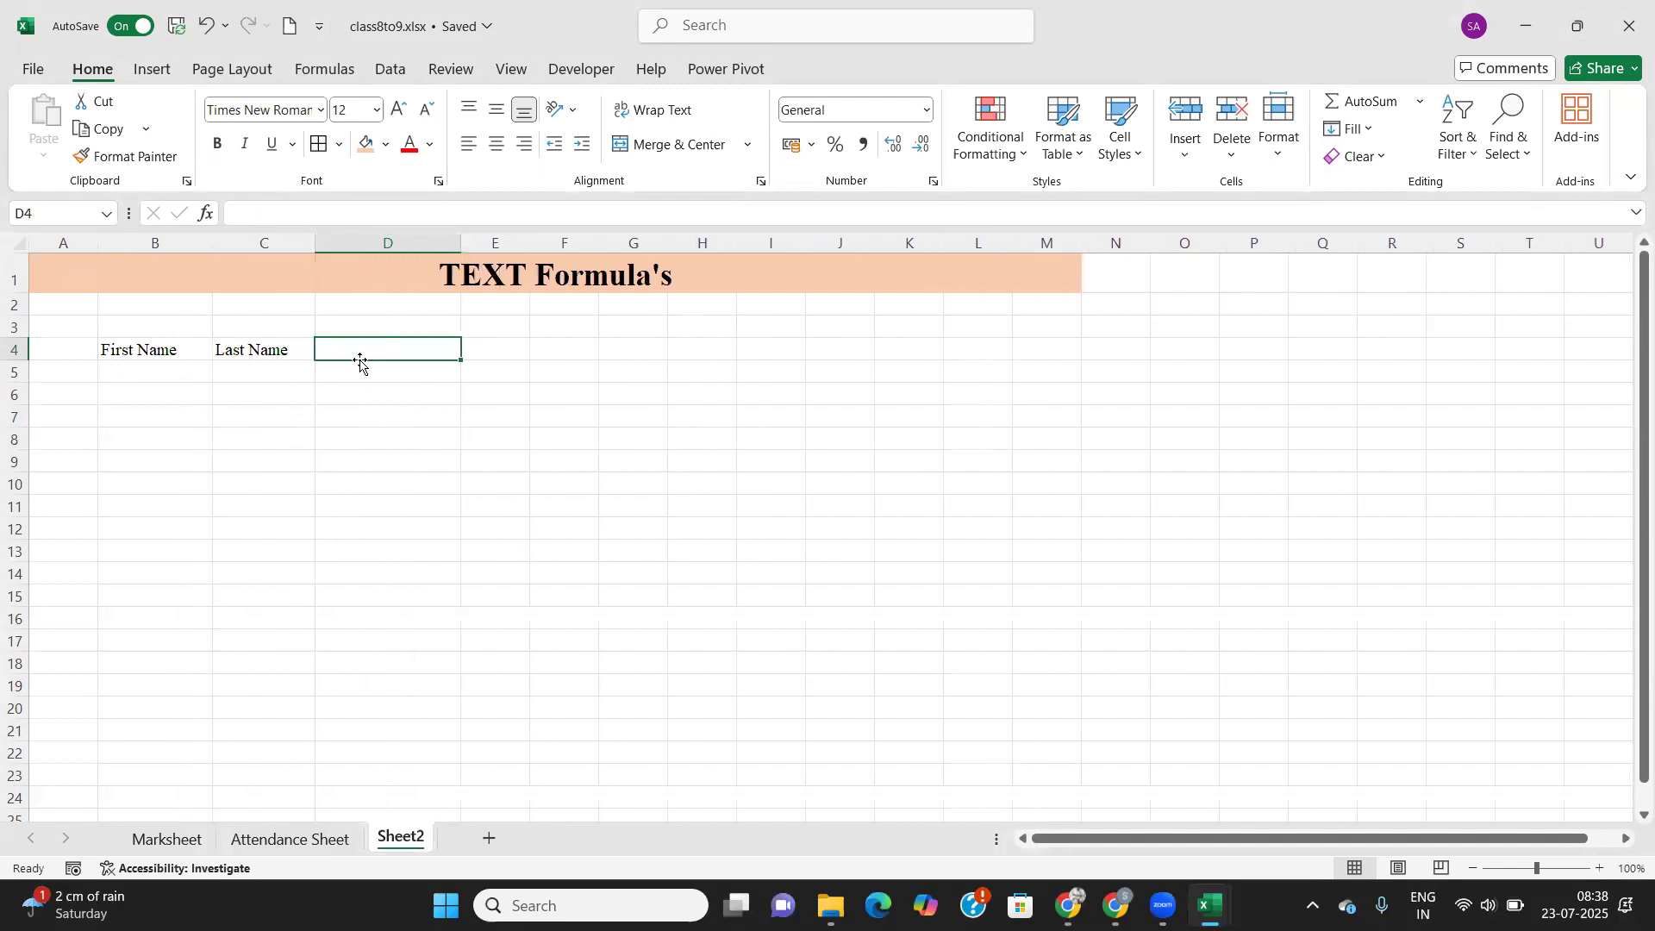
pyautogui.write('Full')
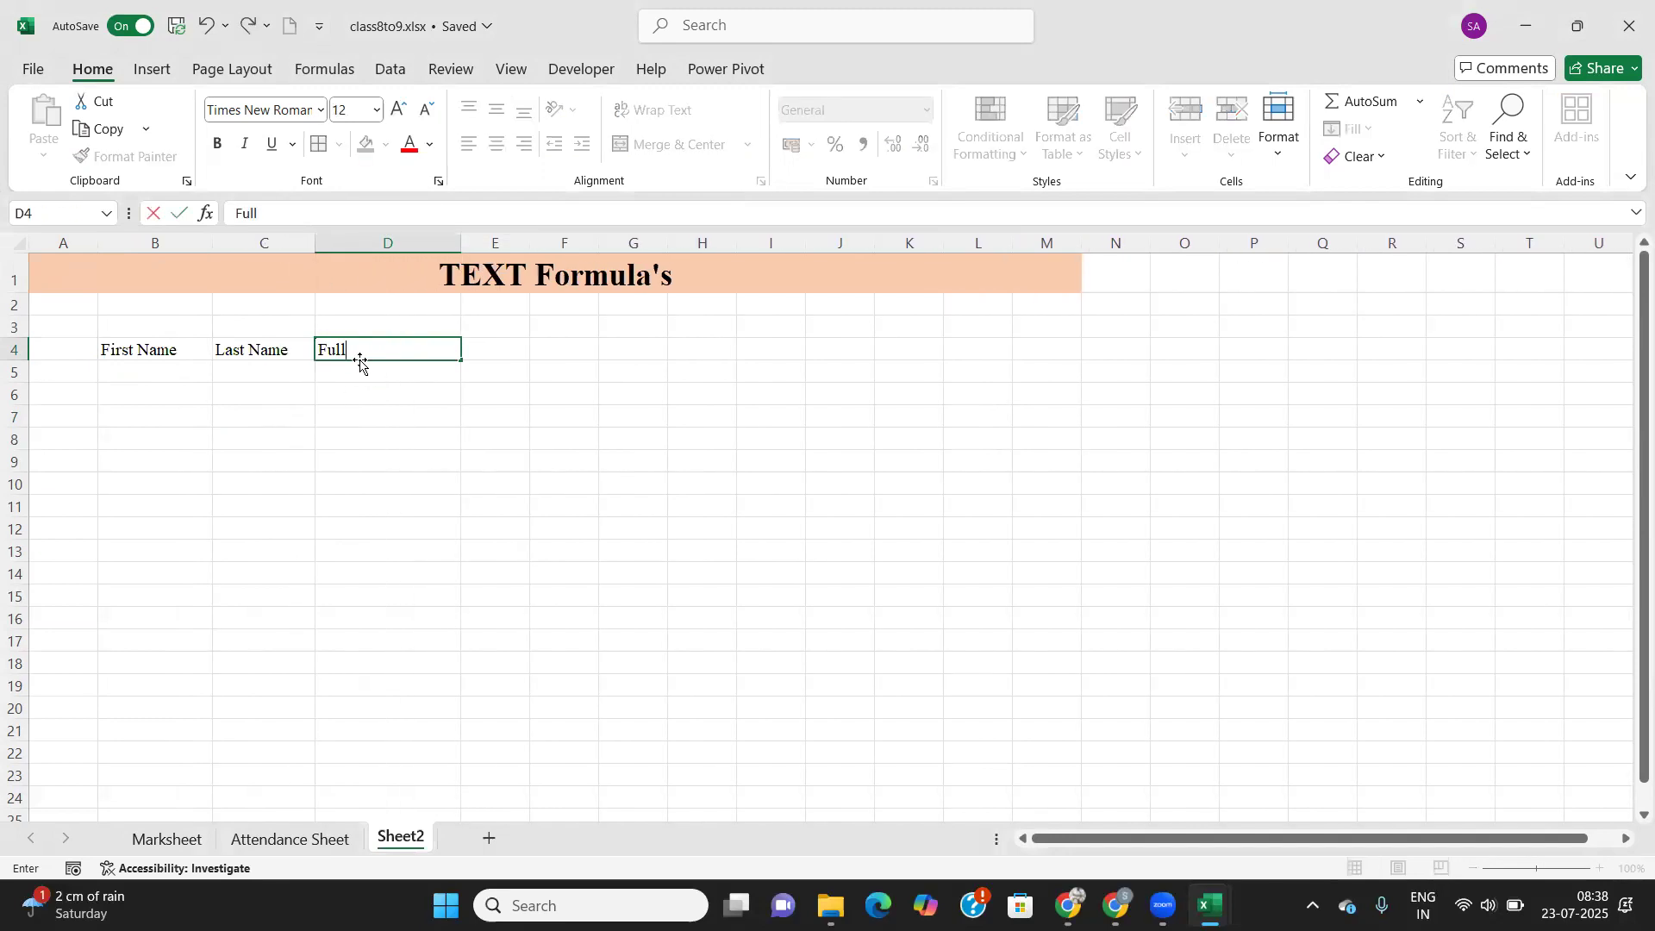
pyautogui.write('name')
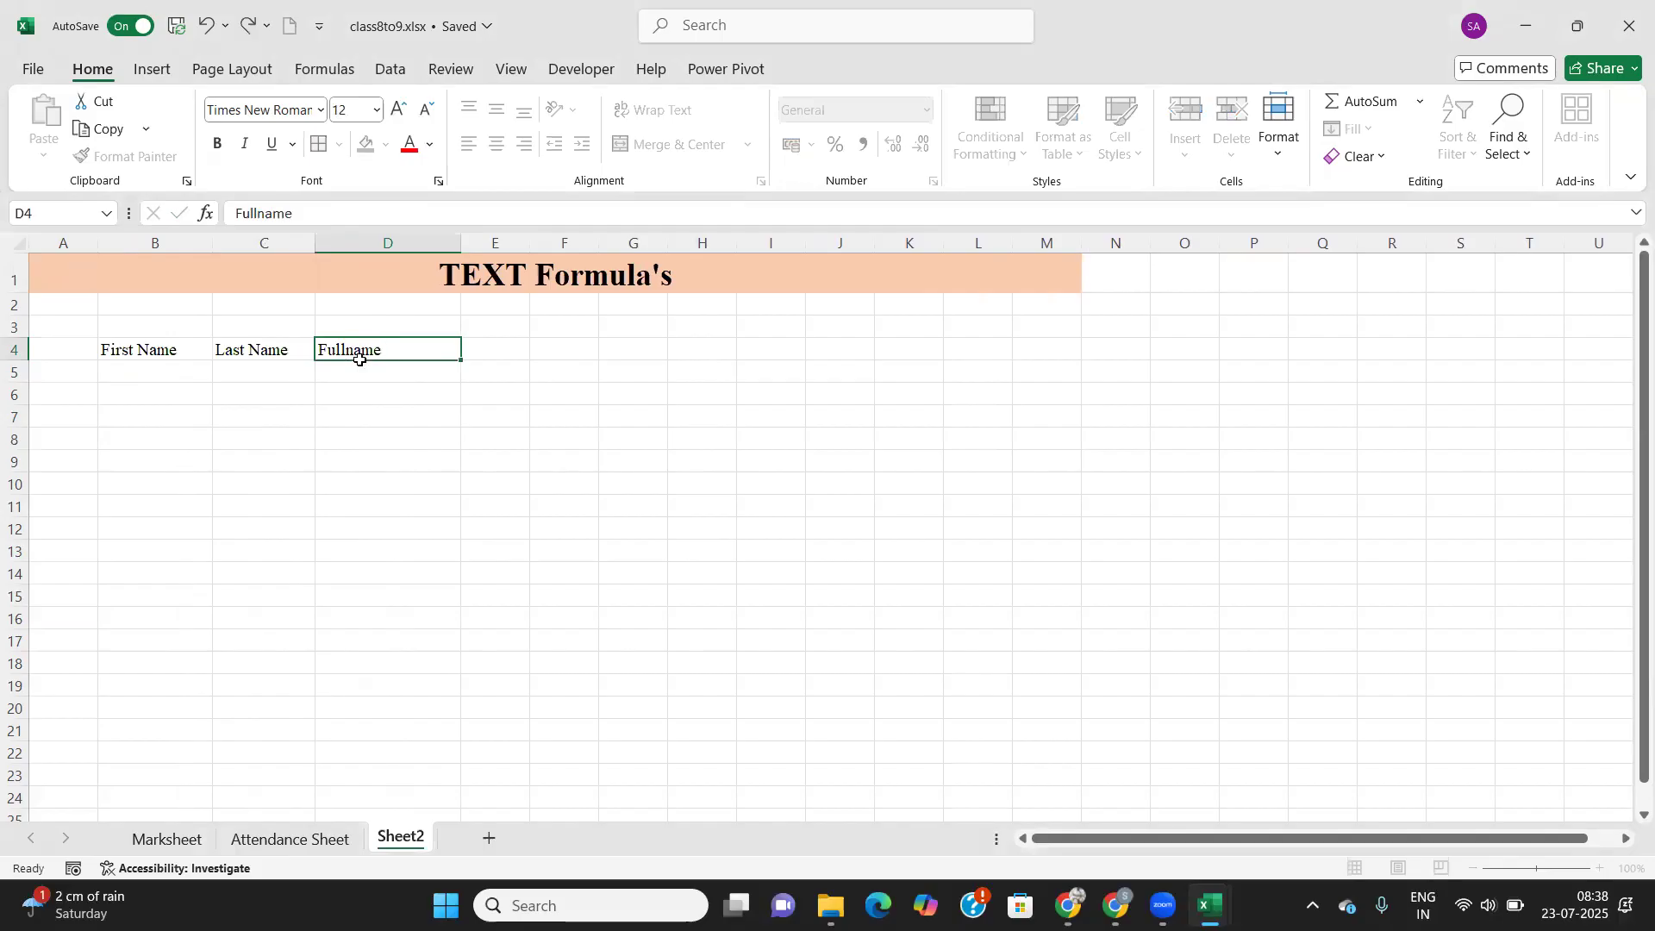
pyautogui.press('Tab')
# Enter the headings Uppercase, Lowercase and Proper Case in E4:G4 and widen columns E, F and G to fit them.
pyautogui.moveTo(529, 244); pyautogui.dragTo(589, 244)
pyautogui.write('U')
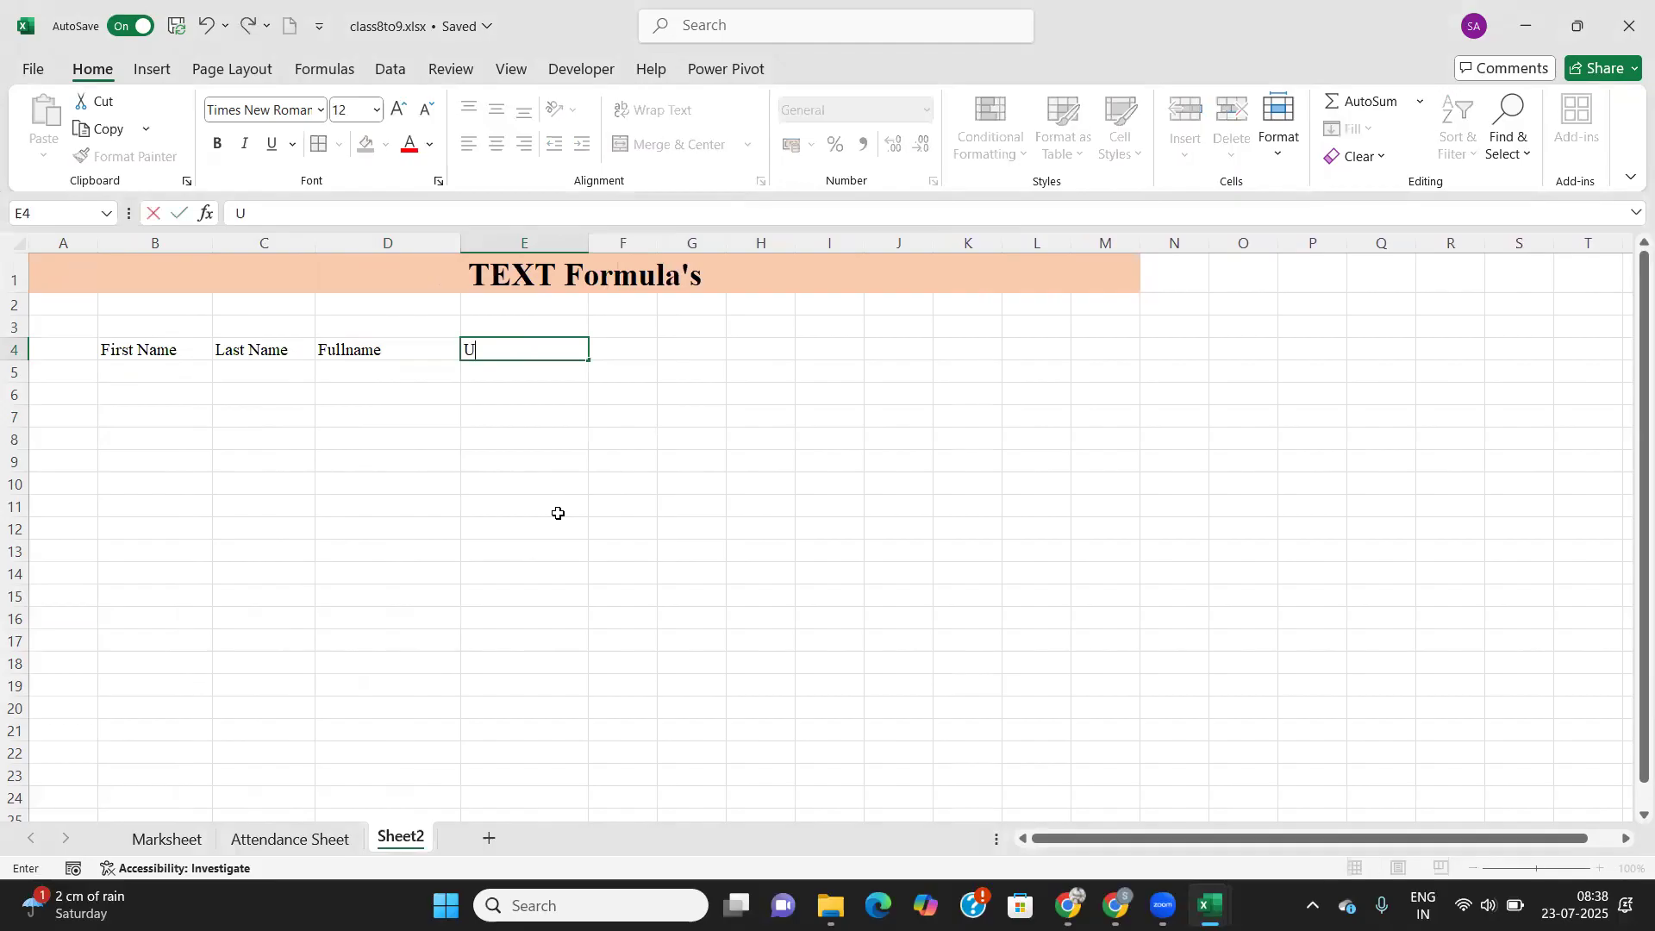
pyautogui.write('ppercase')
pyautogui.press('Tab')
pyautogui.write('Lowercase')
pyautogui.press('Tab')
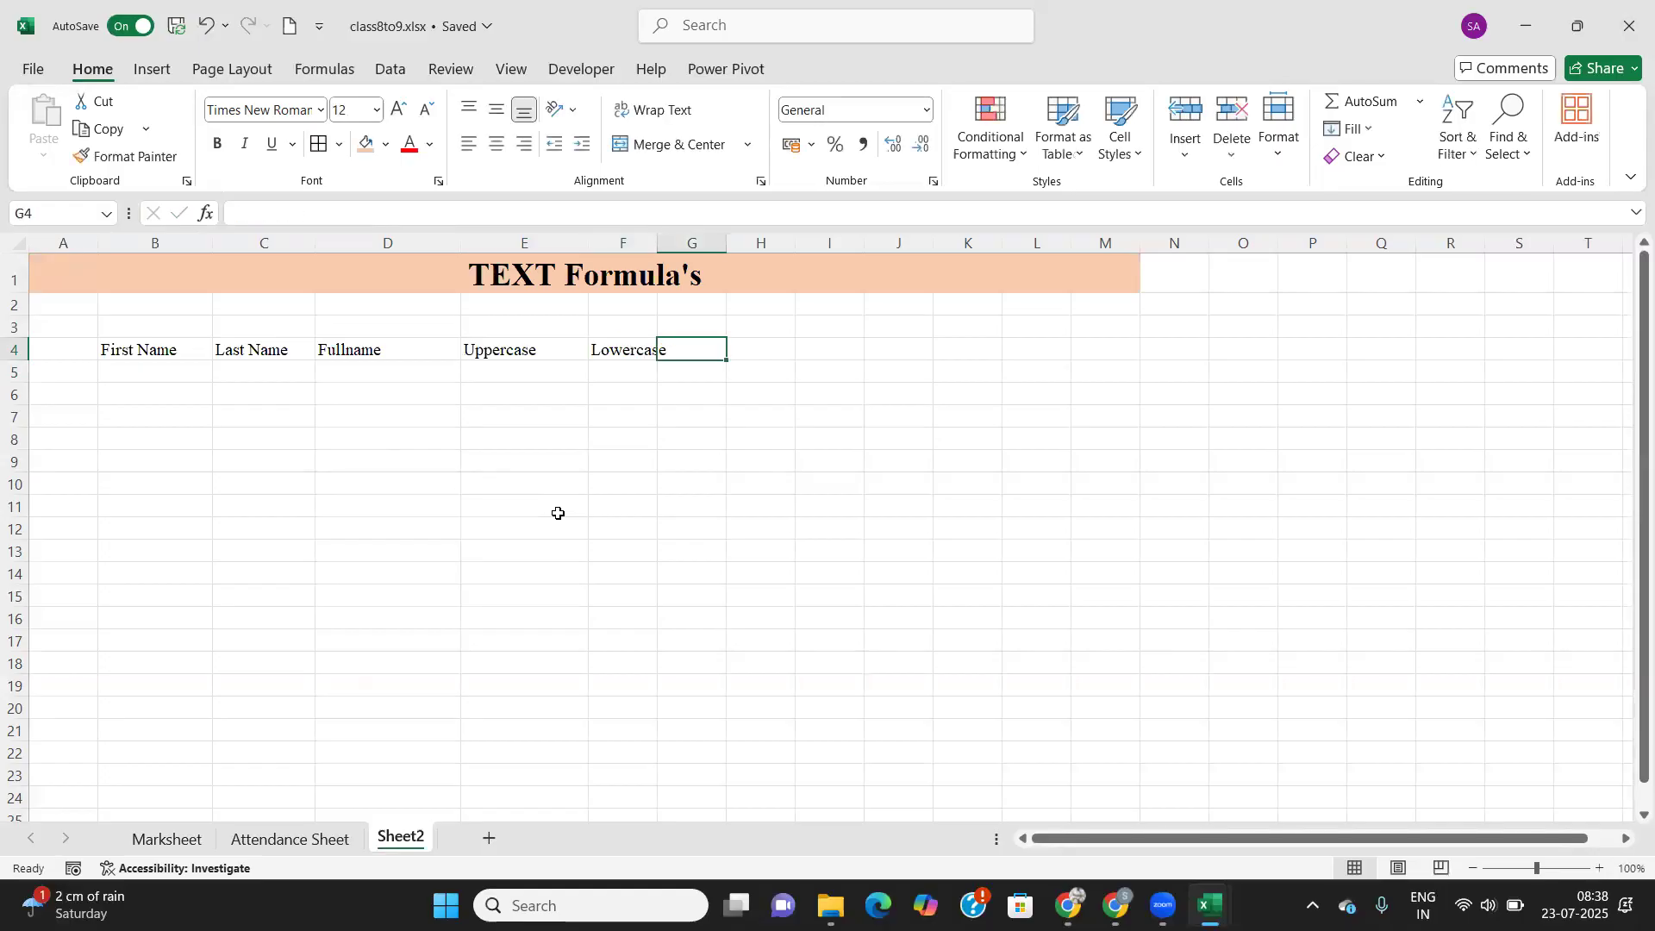
pyautogui.write('Proper Case')
pyautogui.press('Tab')
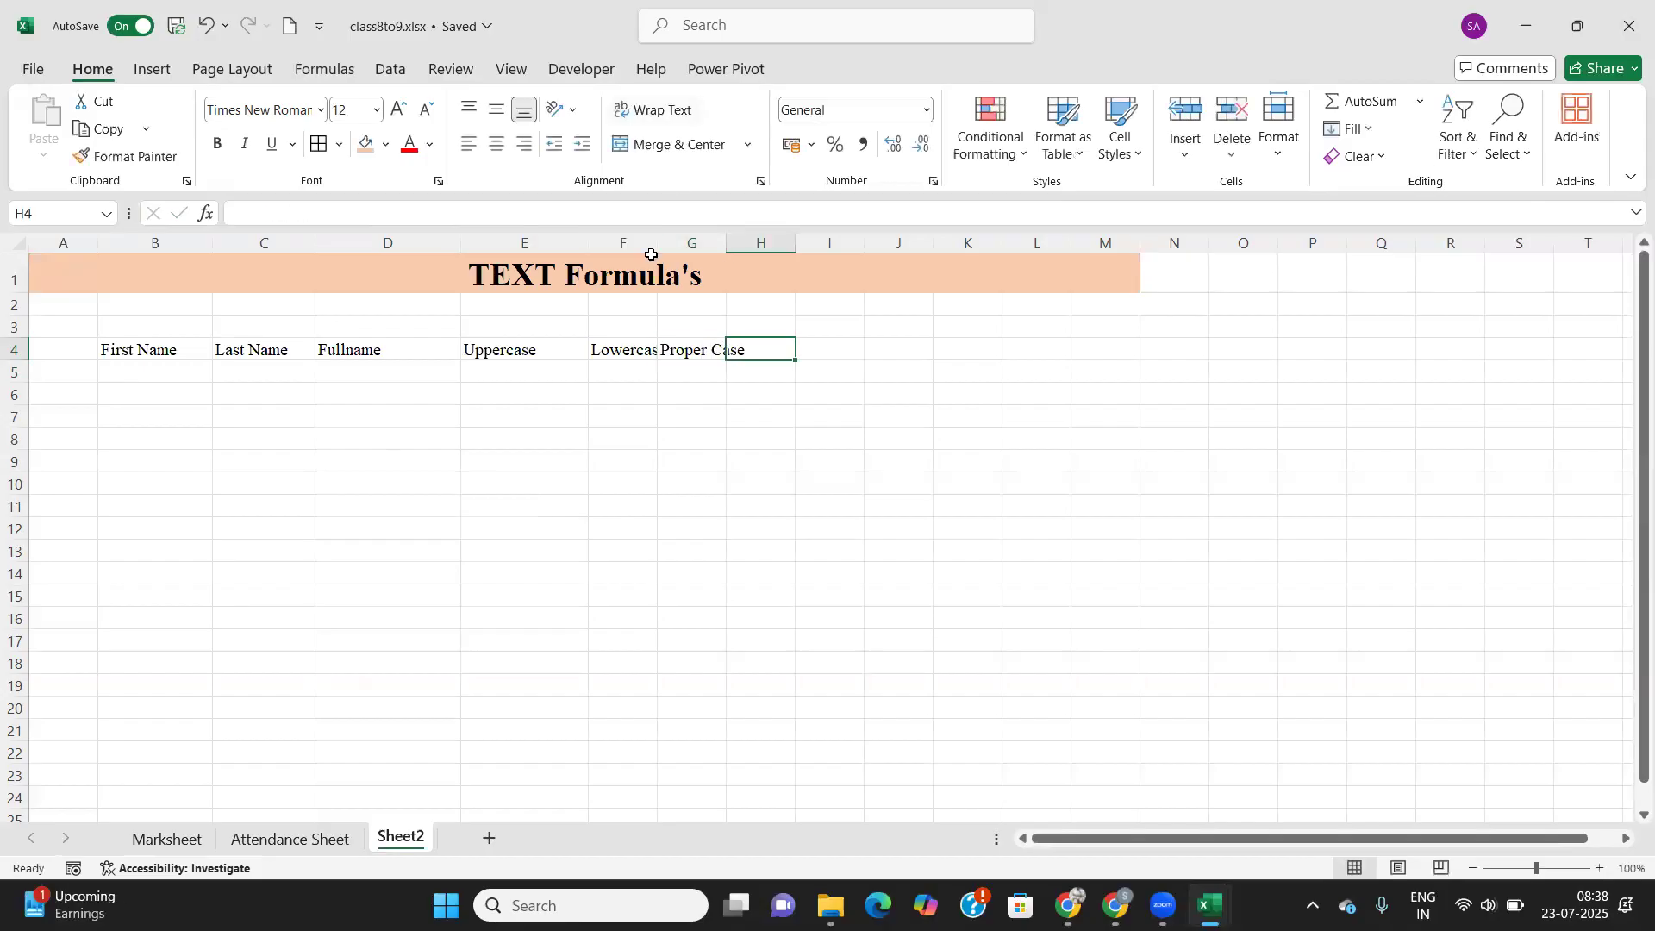
pyautogui.moveTo(657, 244); pyautogui.dragTo(858, 244)
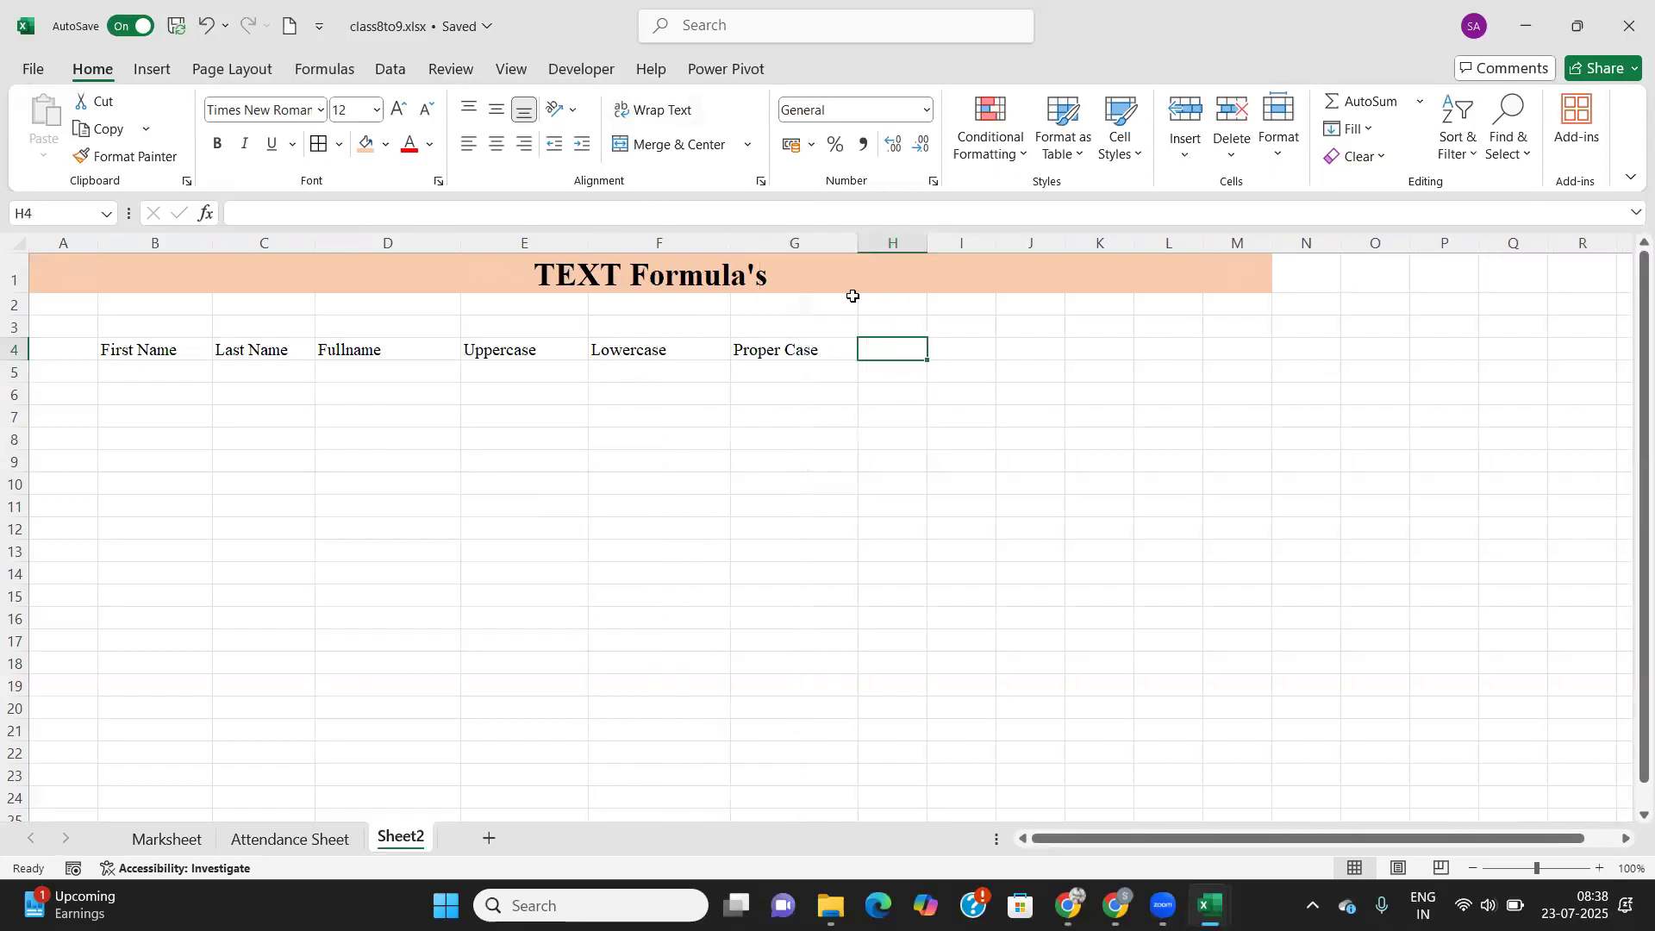
# Apply all borders to B4:O10 and center its contents horizontally and vertically.
pyautogui.moveTo(107, 349)
pyautogui.mouseDown()
pyautogui.moveTo(1110, 371)
pyautogui.moveTo(1359, 405)
pyautogui.moveTo(1390, 483)
pyautogui.mouseUp()
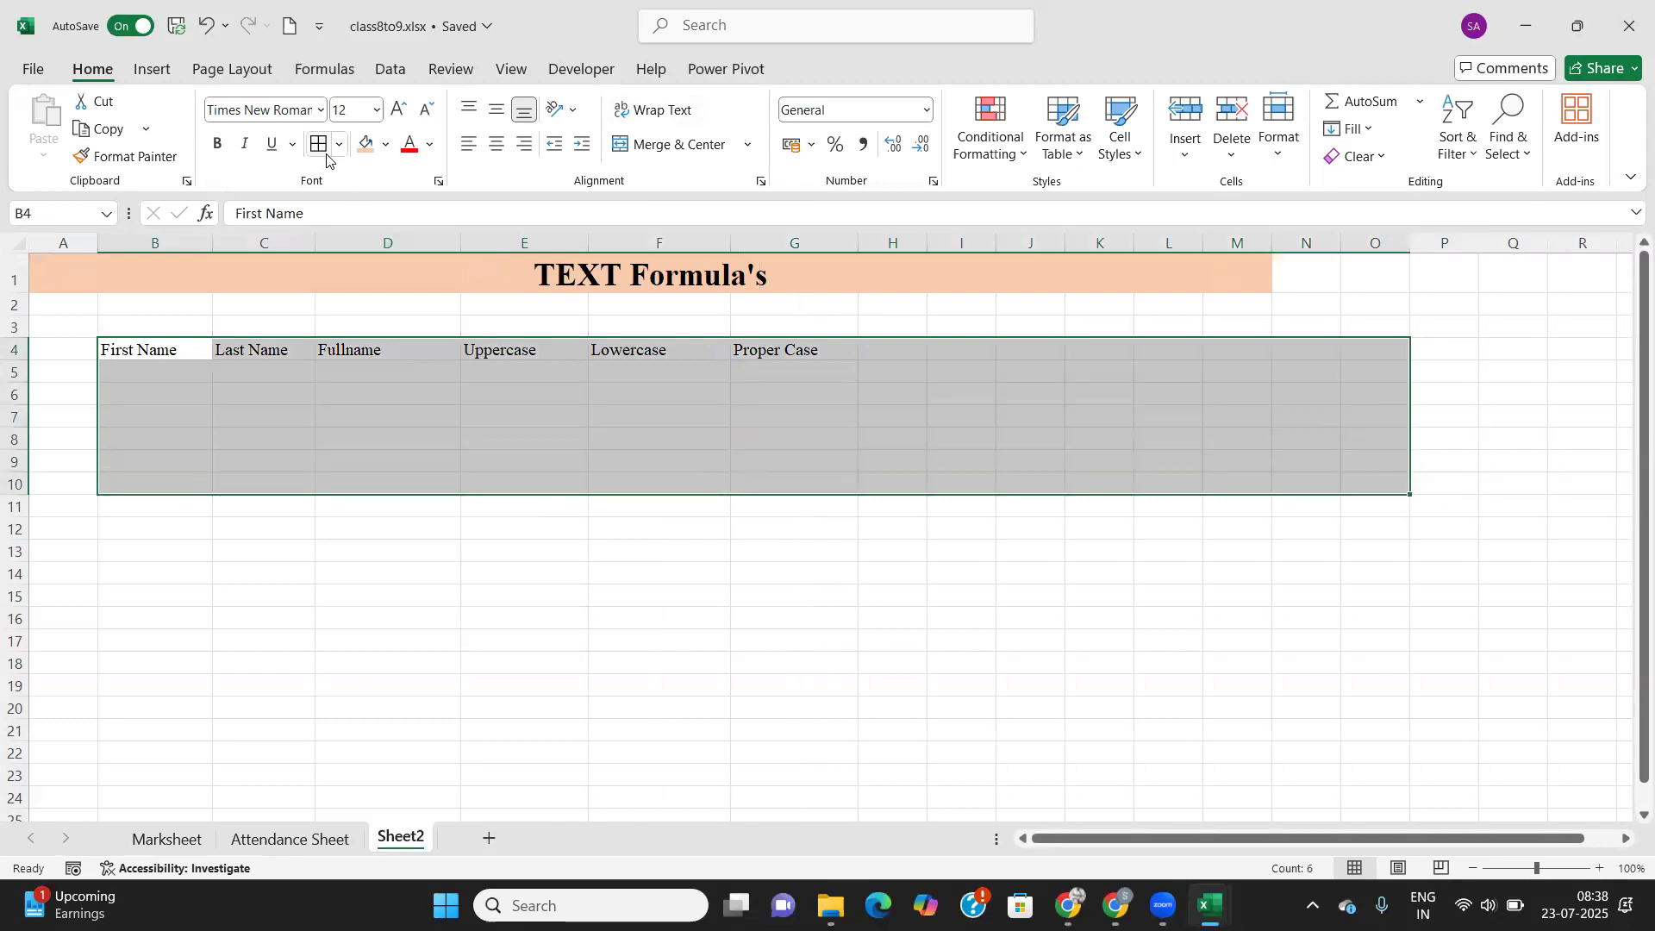
pyautogui.click(319, 144)
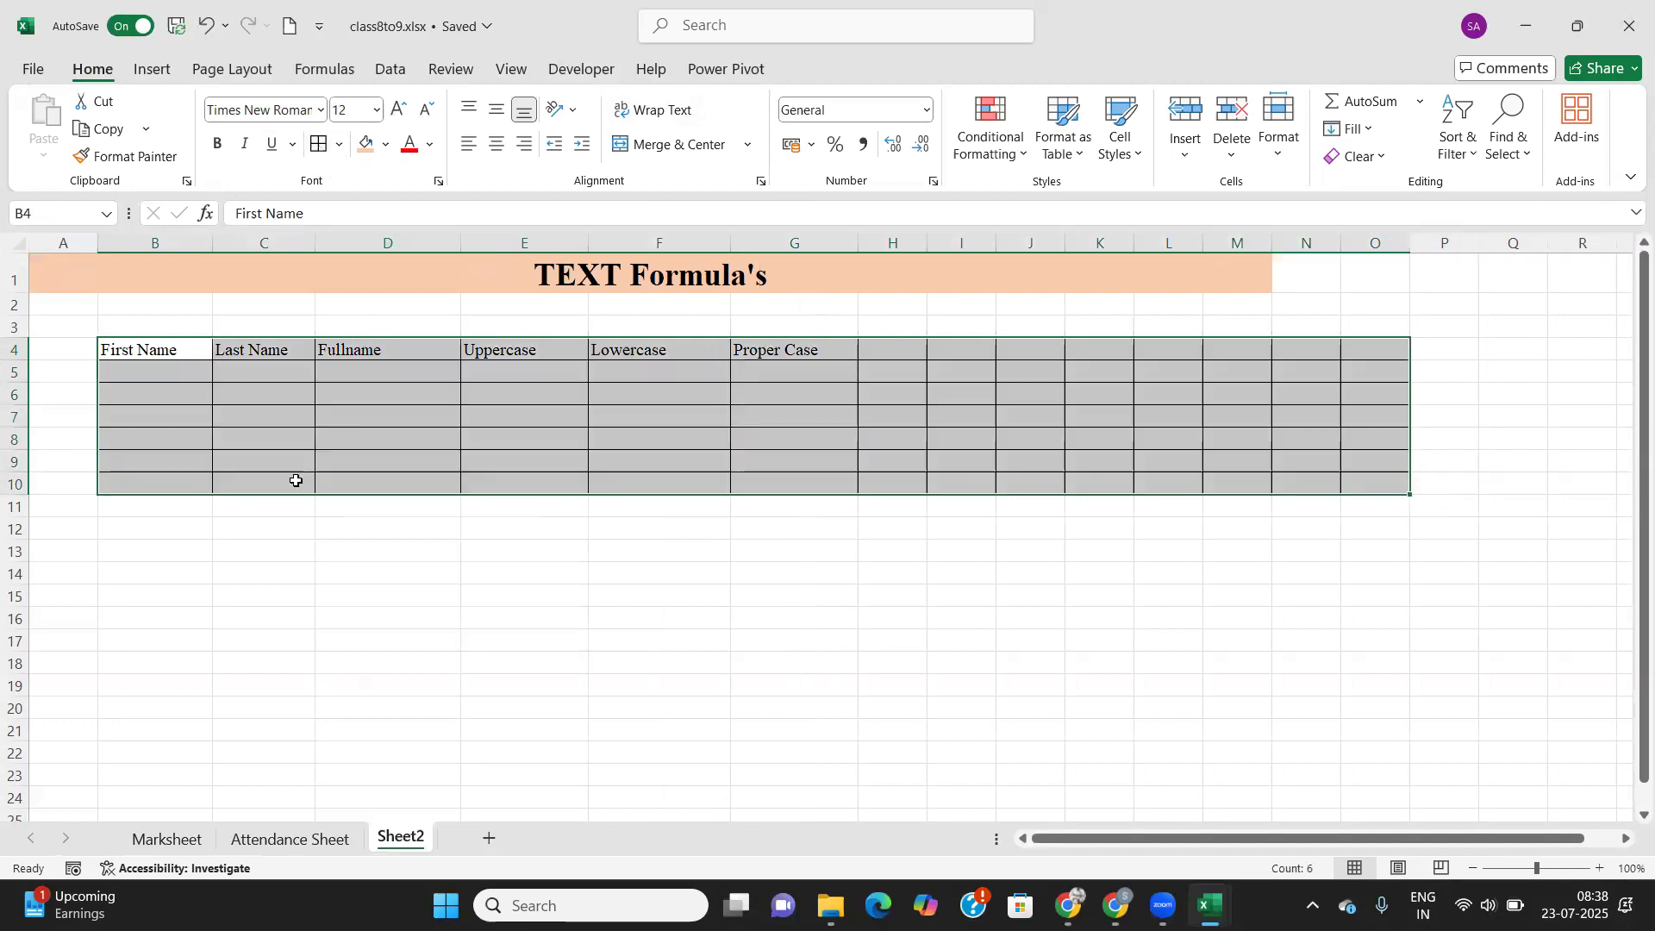
pyautogui.click(497, 144)
pyautogui.click(496, 109)
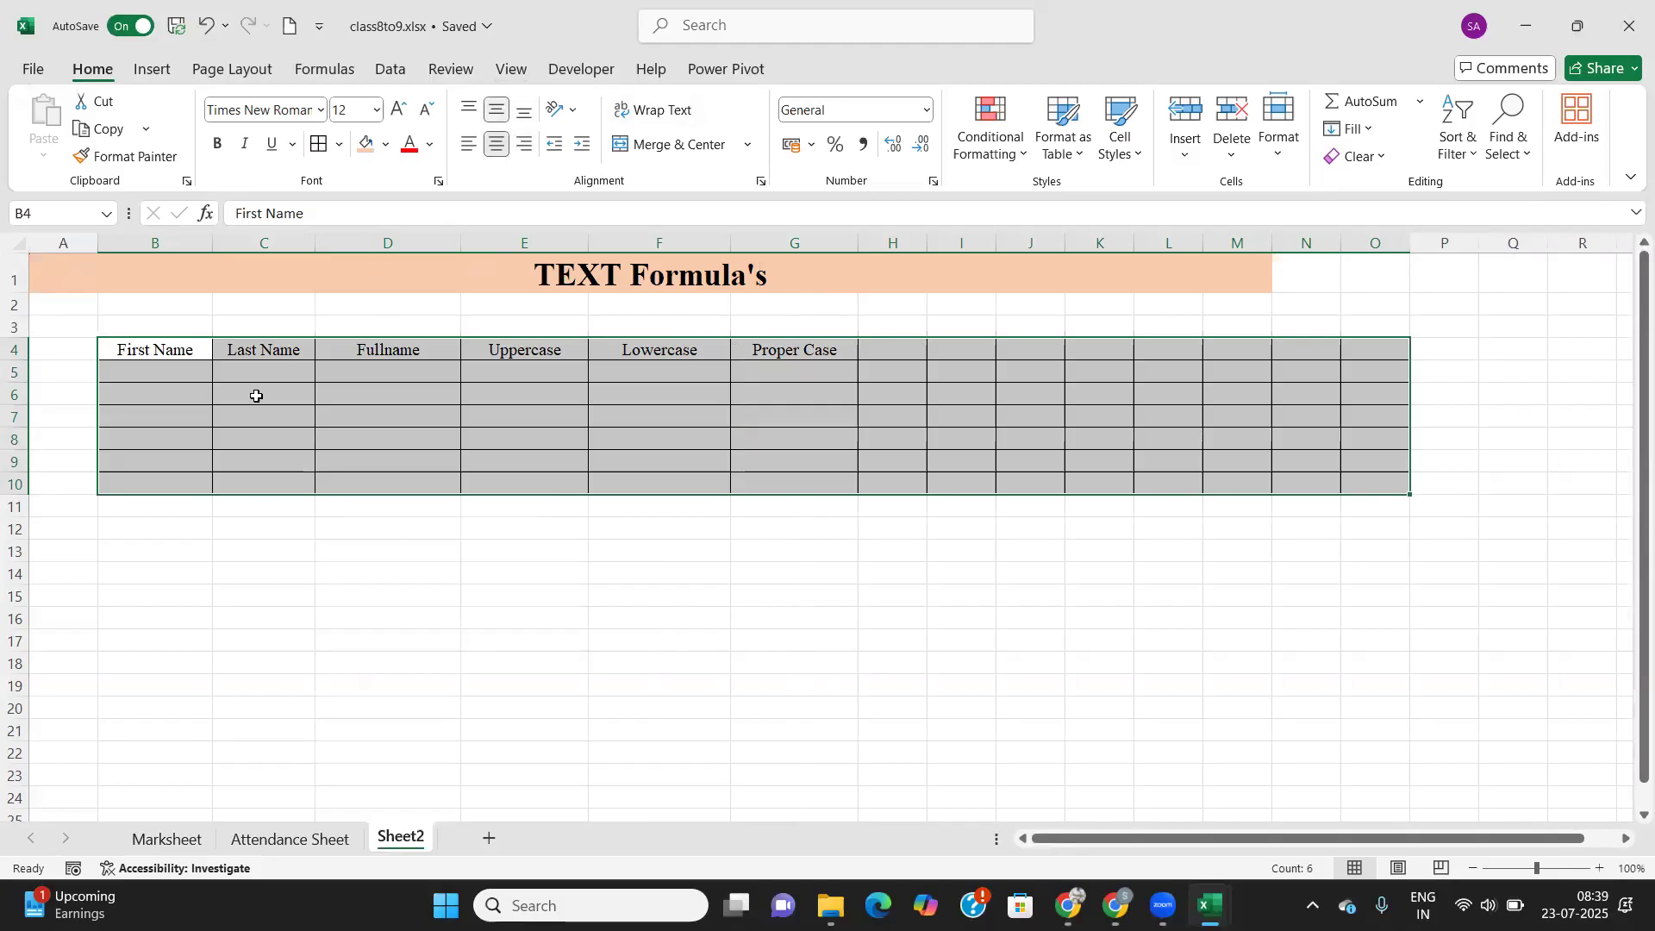
# Make the heading row B4:O4 bold.
pyautogui.click(167, 371)
pyautogui.moveTo(140, 345); pyautogui.dragTo(1361, 349)
pyautogui.click(216, 146)
# Enter the first person's first name in B5 and last name in C5.
pyautogui.click(148, 371)
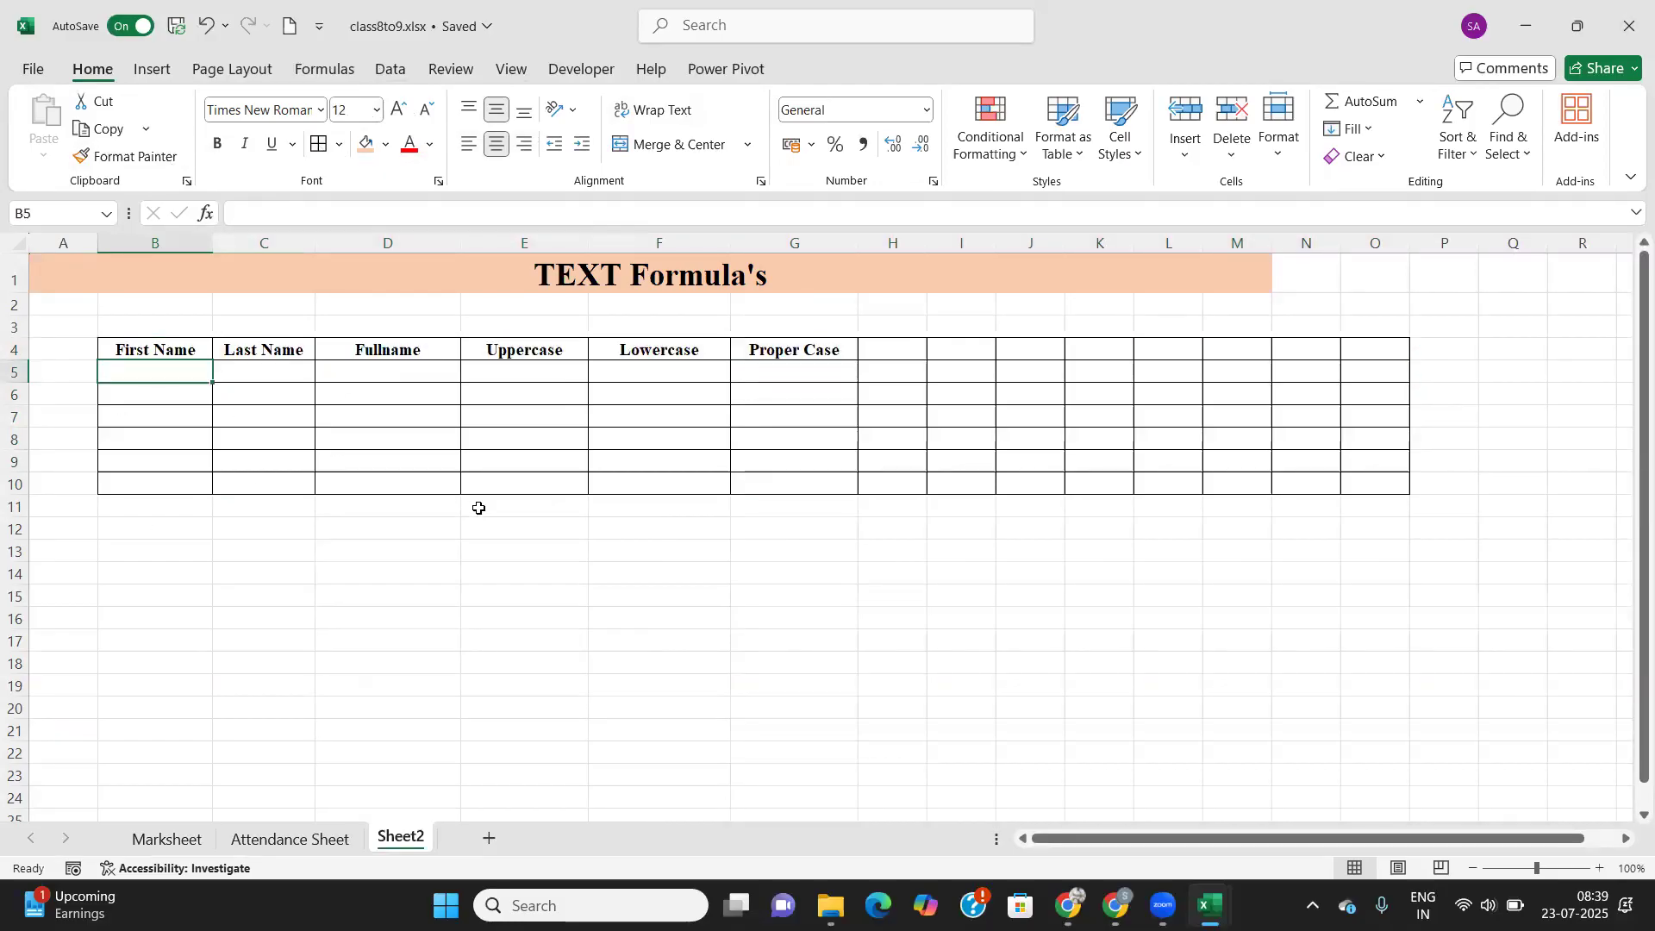
pyautogui.write('Vi')
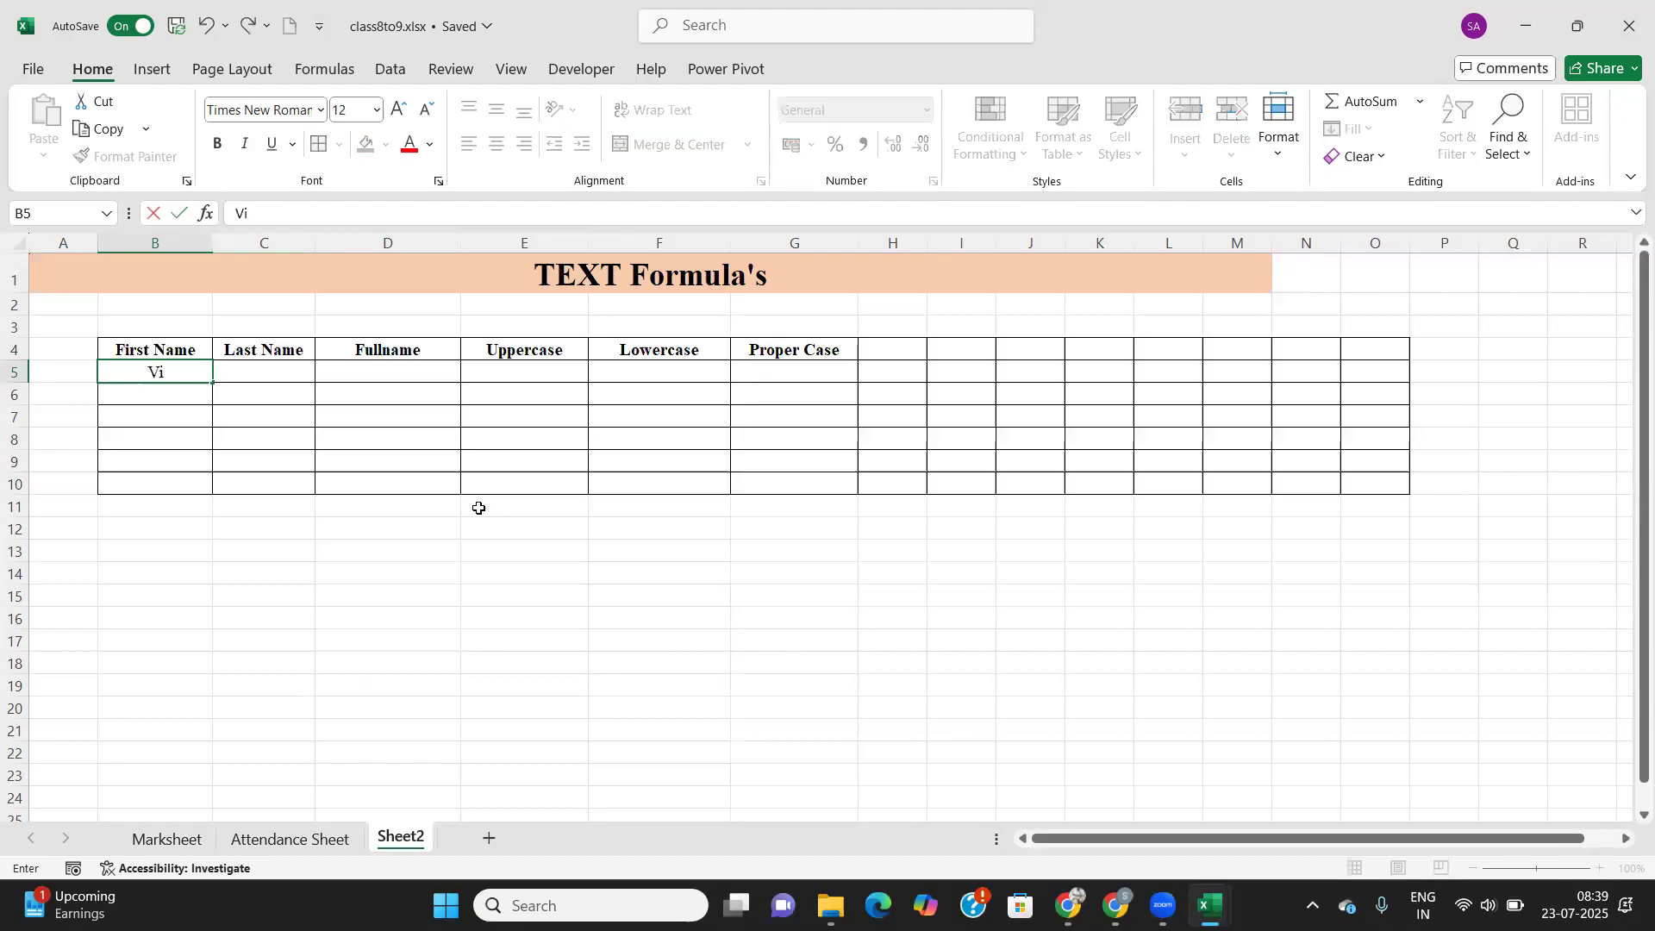
pyautogui.write('hsal==')
pyautogui.press('BackSpace')
pyautogui.press('BackSpace')
pyautogui.press('BackSpace')
pyautogui.press('BackSpace')
pyautogui.press('BackSpace')
pyautogui.press('BackSpace')
pyautogui.write('shal')
pyautogui.press('Tab')
pyautogui.write('Sharma')
pyautogui.press('Tab')
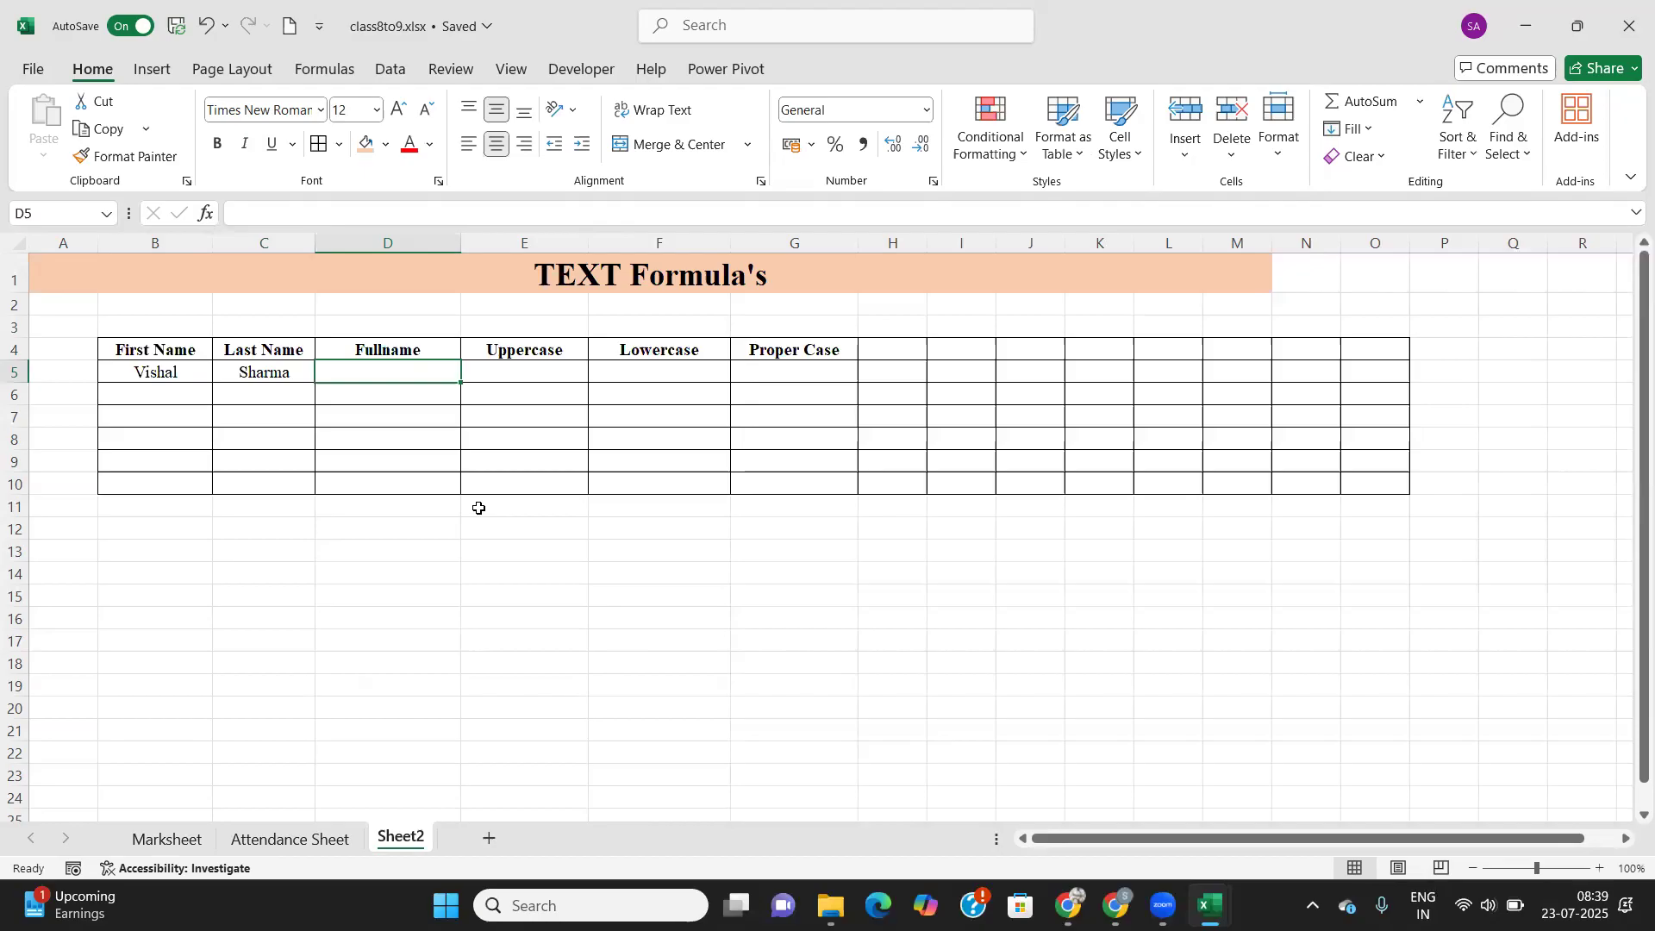
# Join the first and last name in D5 with the formula =CONCATENATE(B5,C5).
pyautogui.write('=')
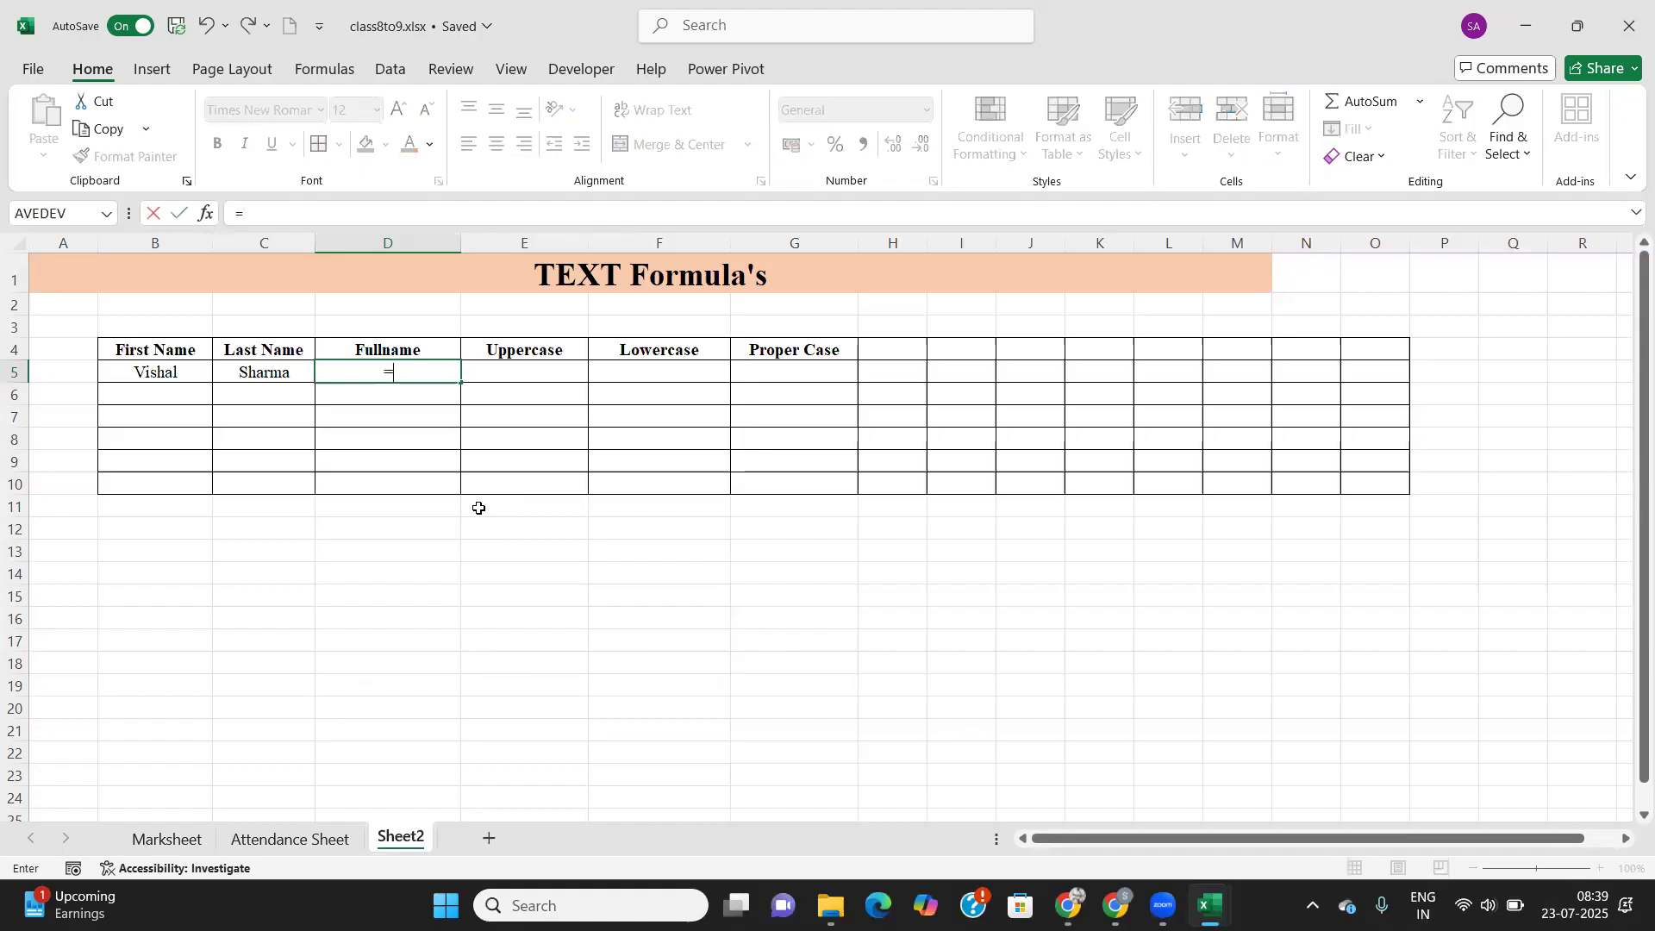
pyautogui.write('con')
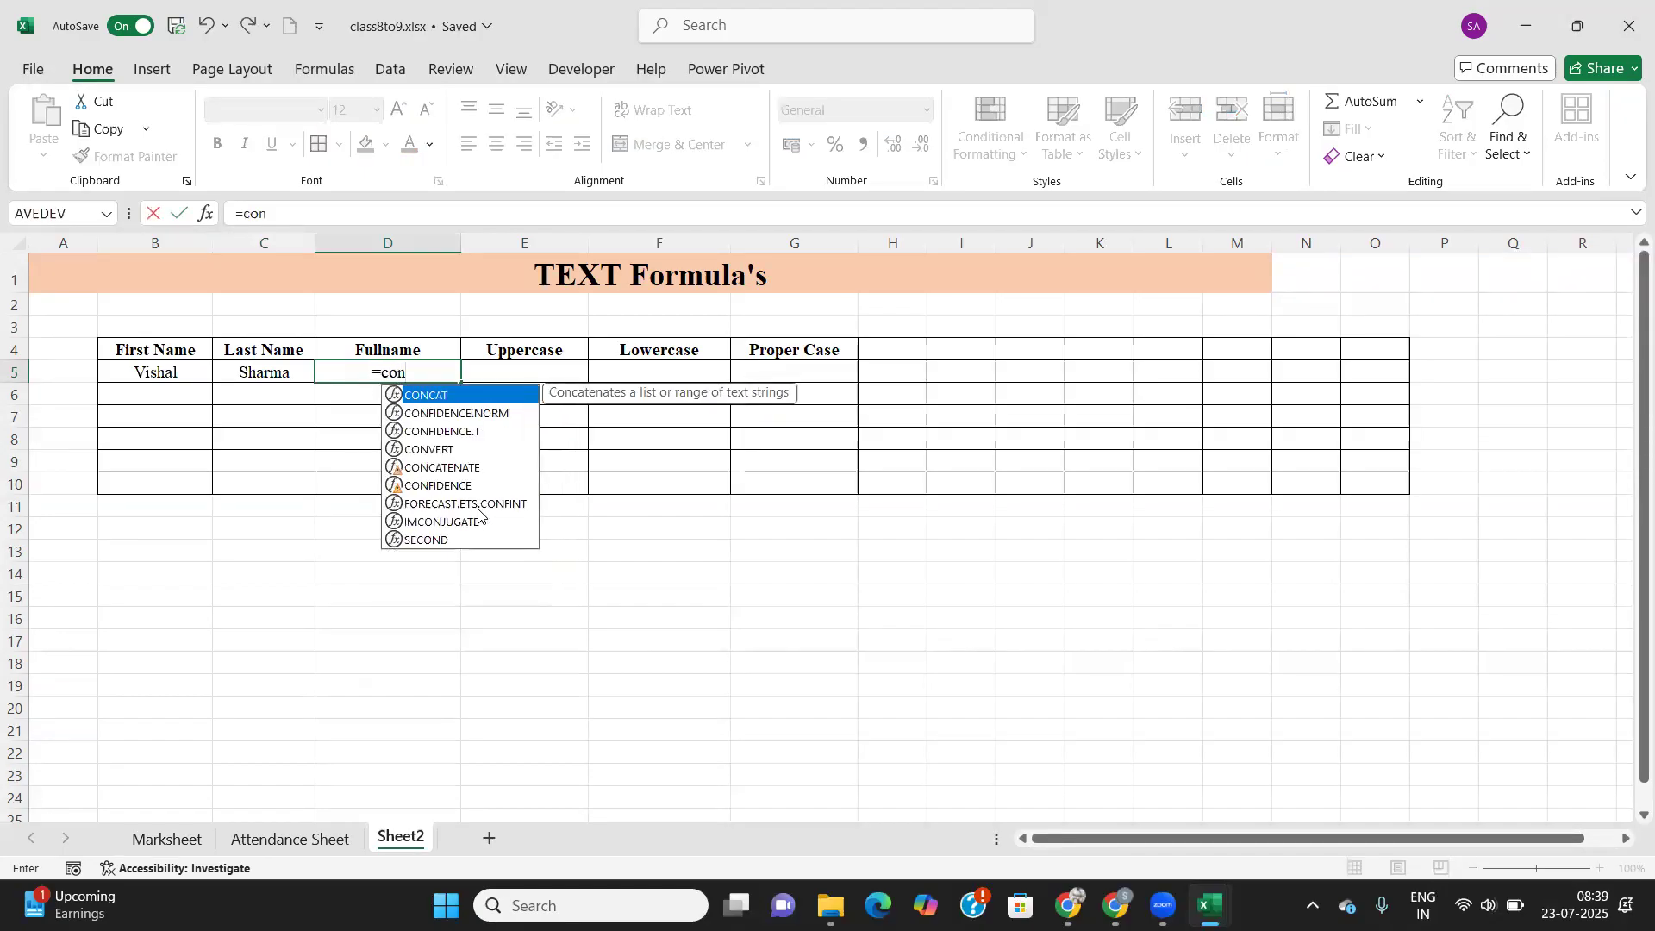
pyautogui.press('Down')
pyautogui.press('Down')
pyautogui.press('Down')
pyautogui.press('Down')
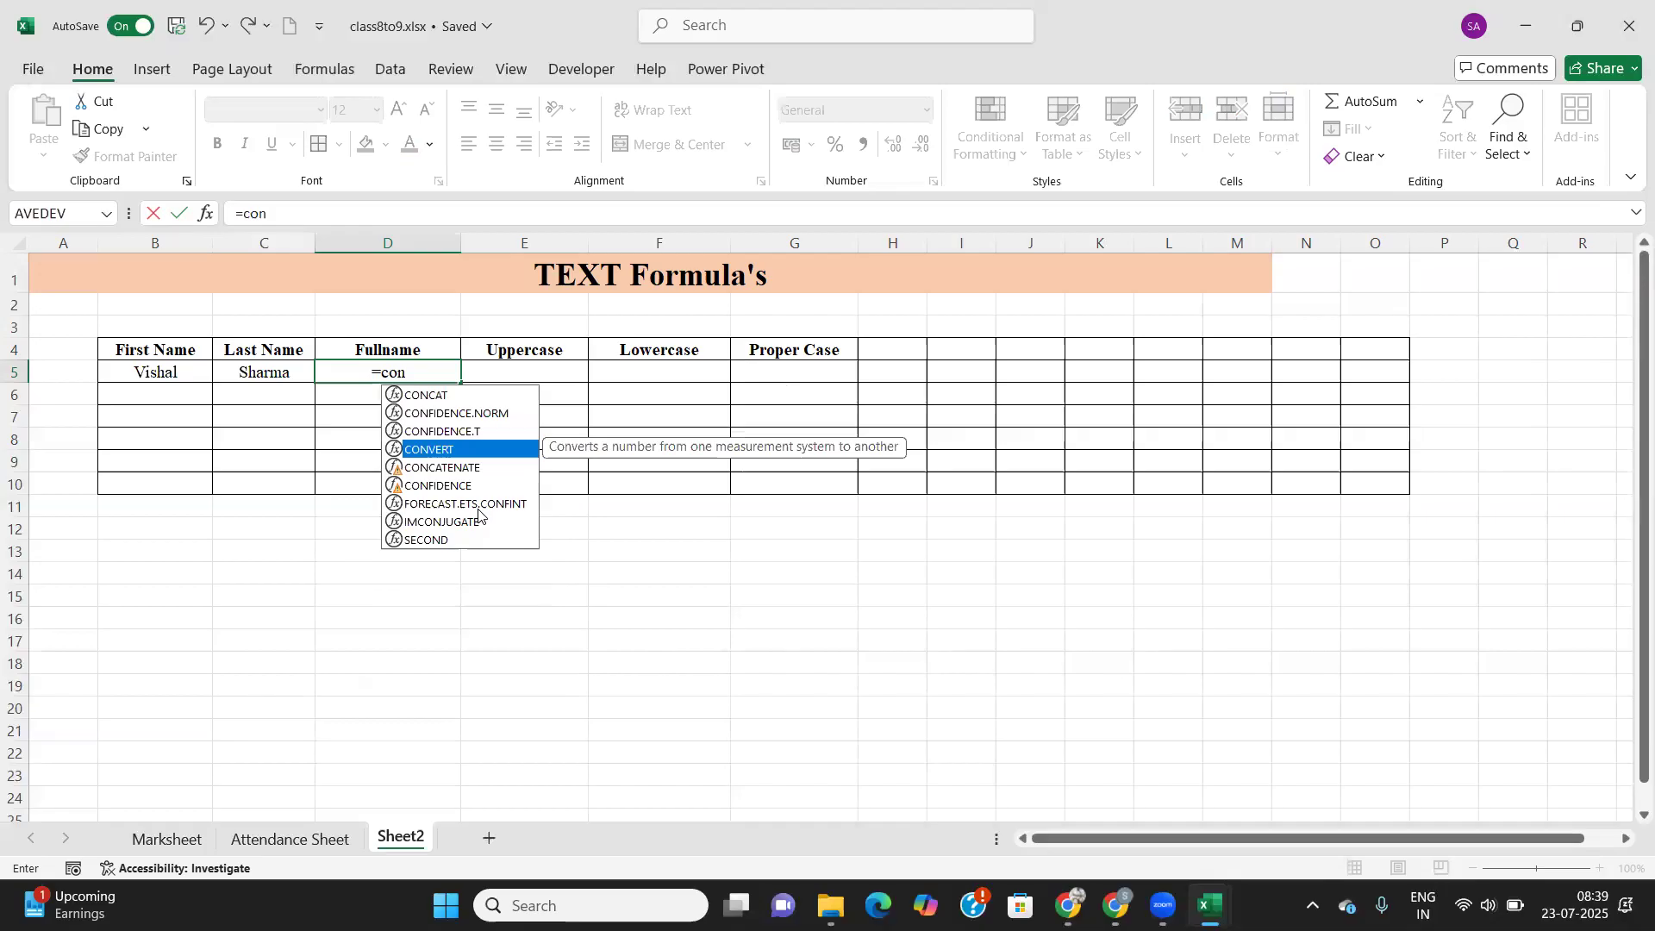
pyautogui.press('Tab')
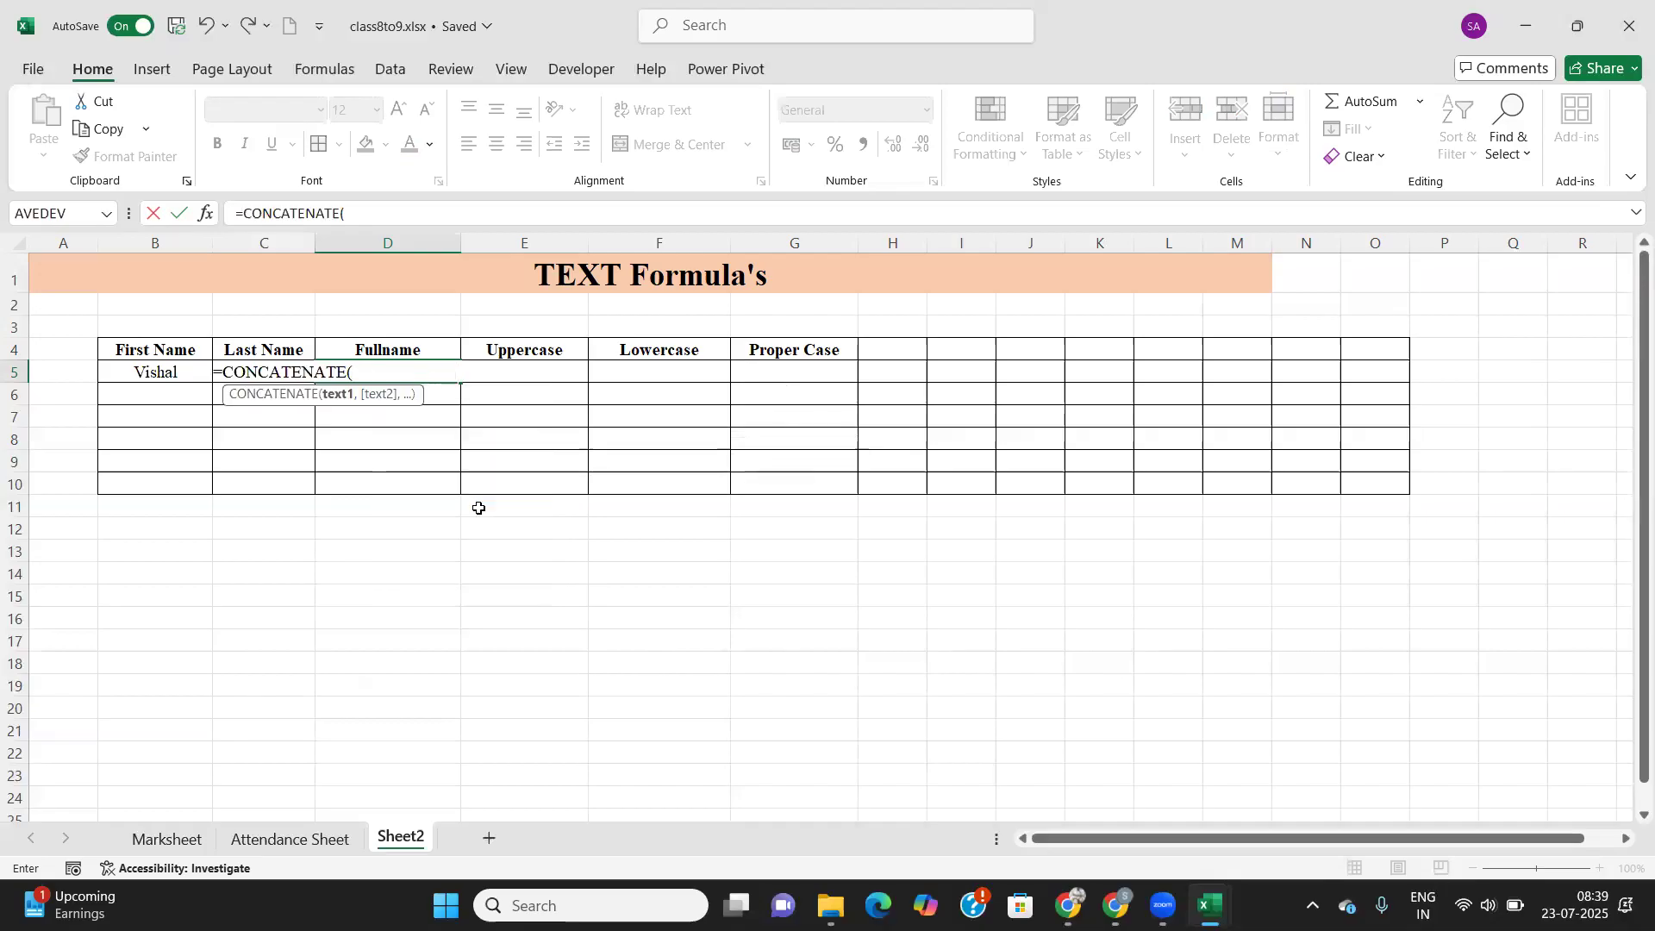
pyautogui.press('Left')
pyautogui.press('Left')
pyautogui.write(',')
pyautogui.press('Left')
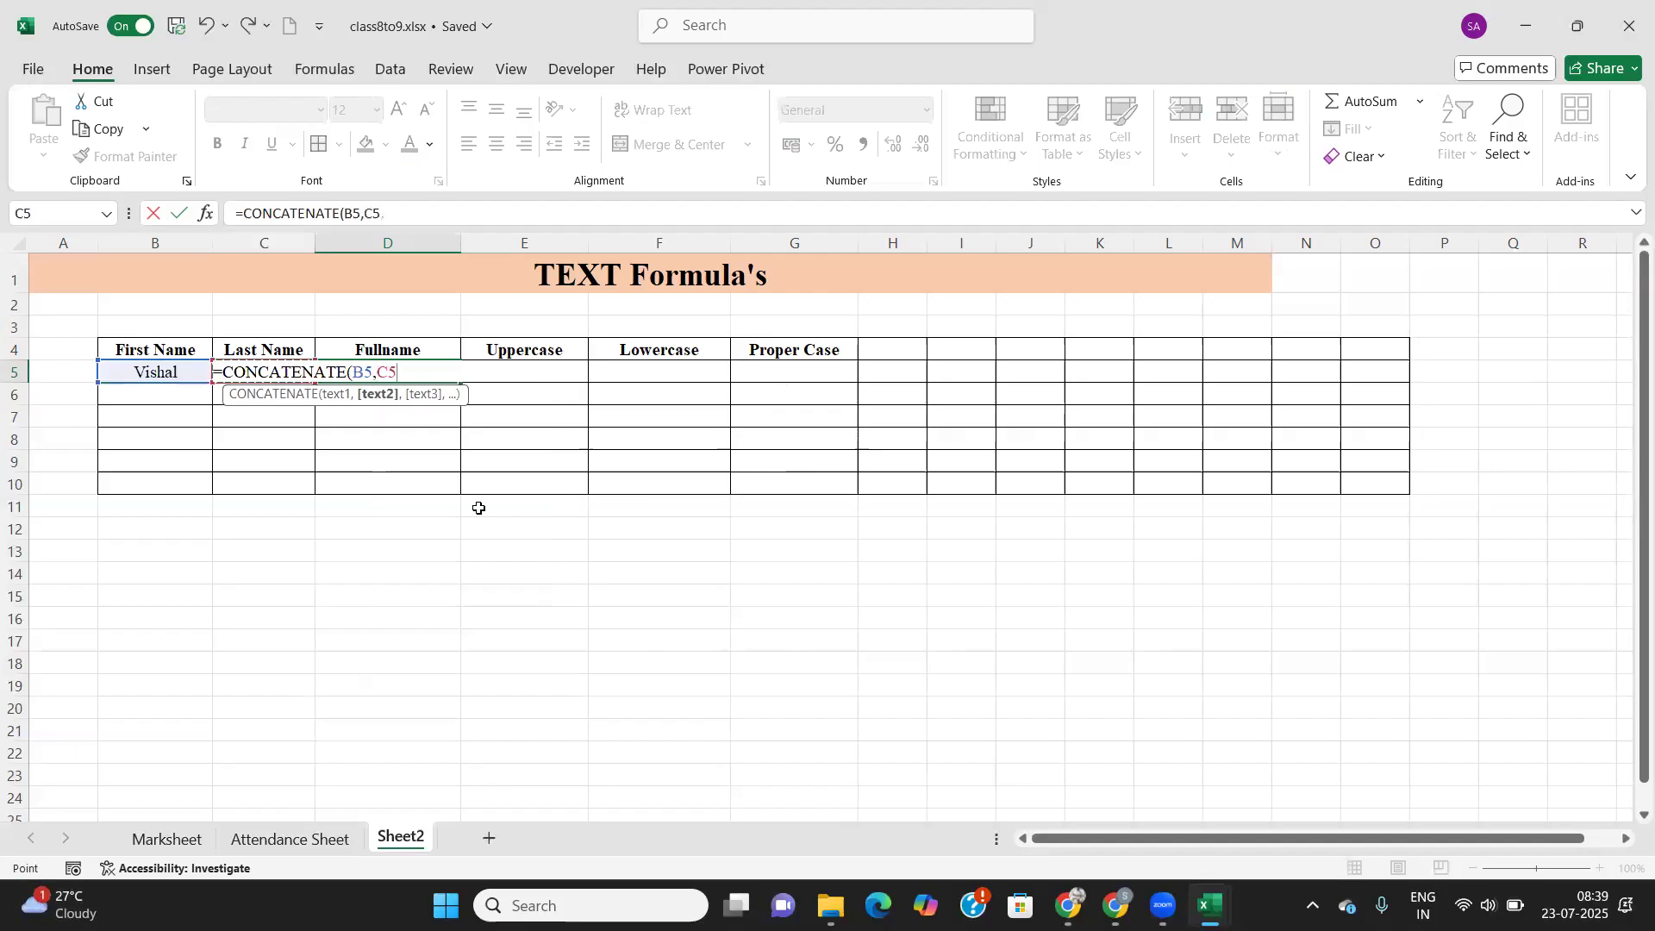
pyautogui.write(')')
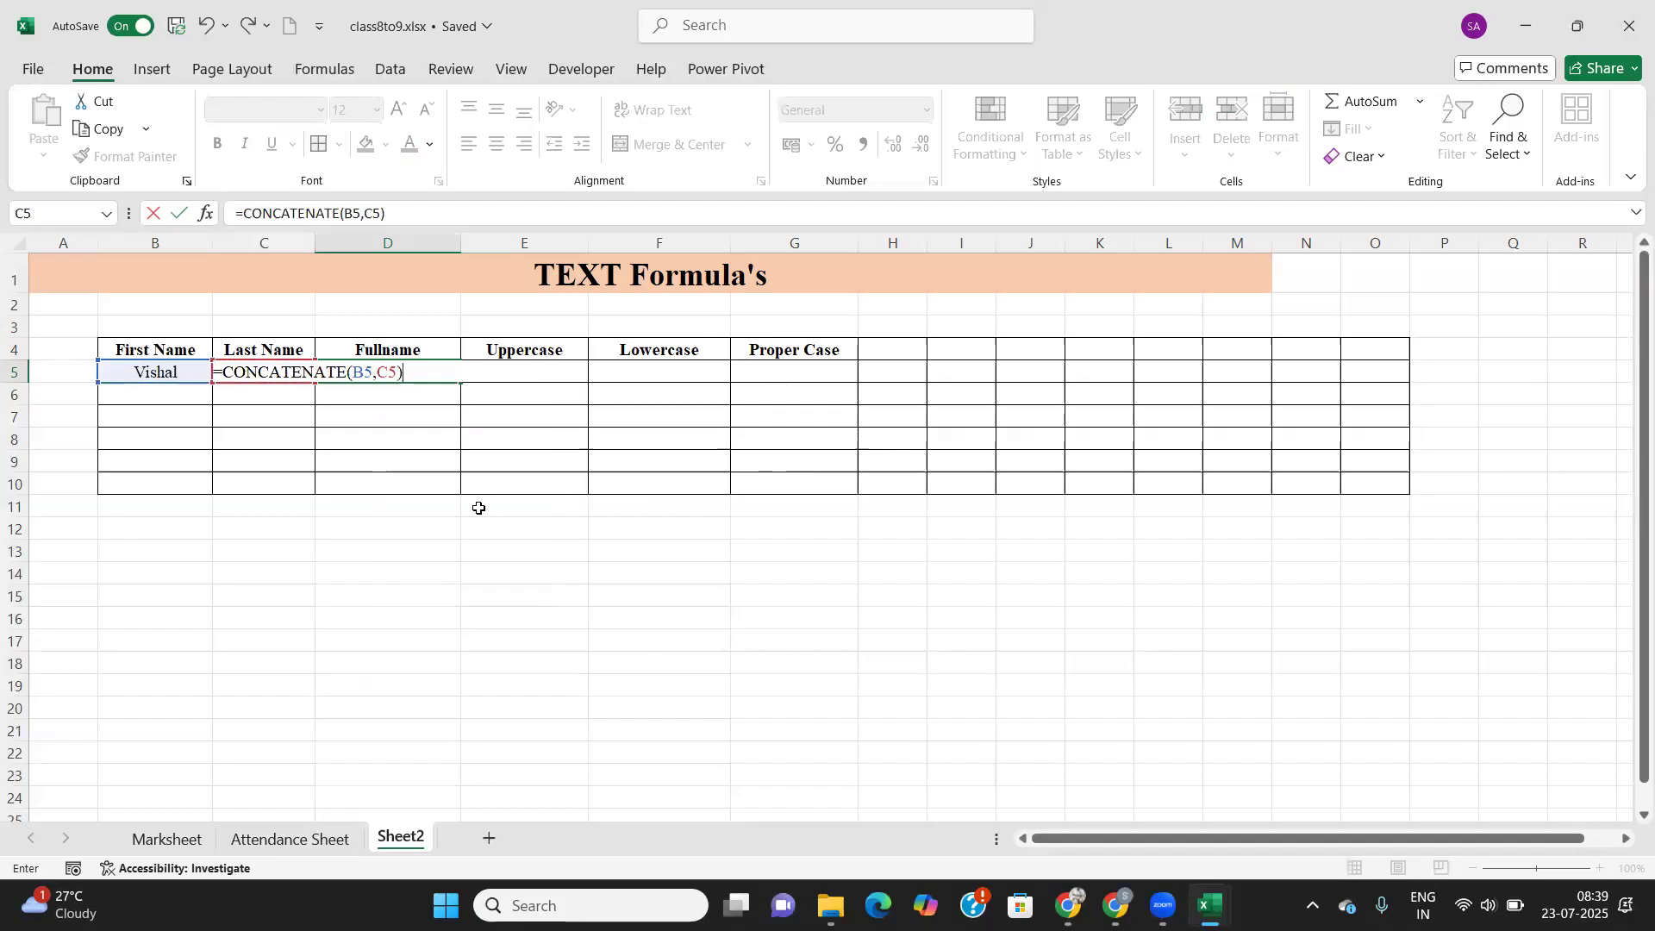
pyautogui.press('Return')
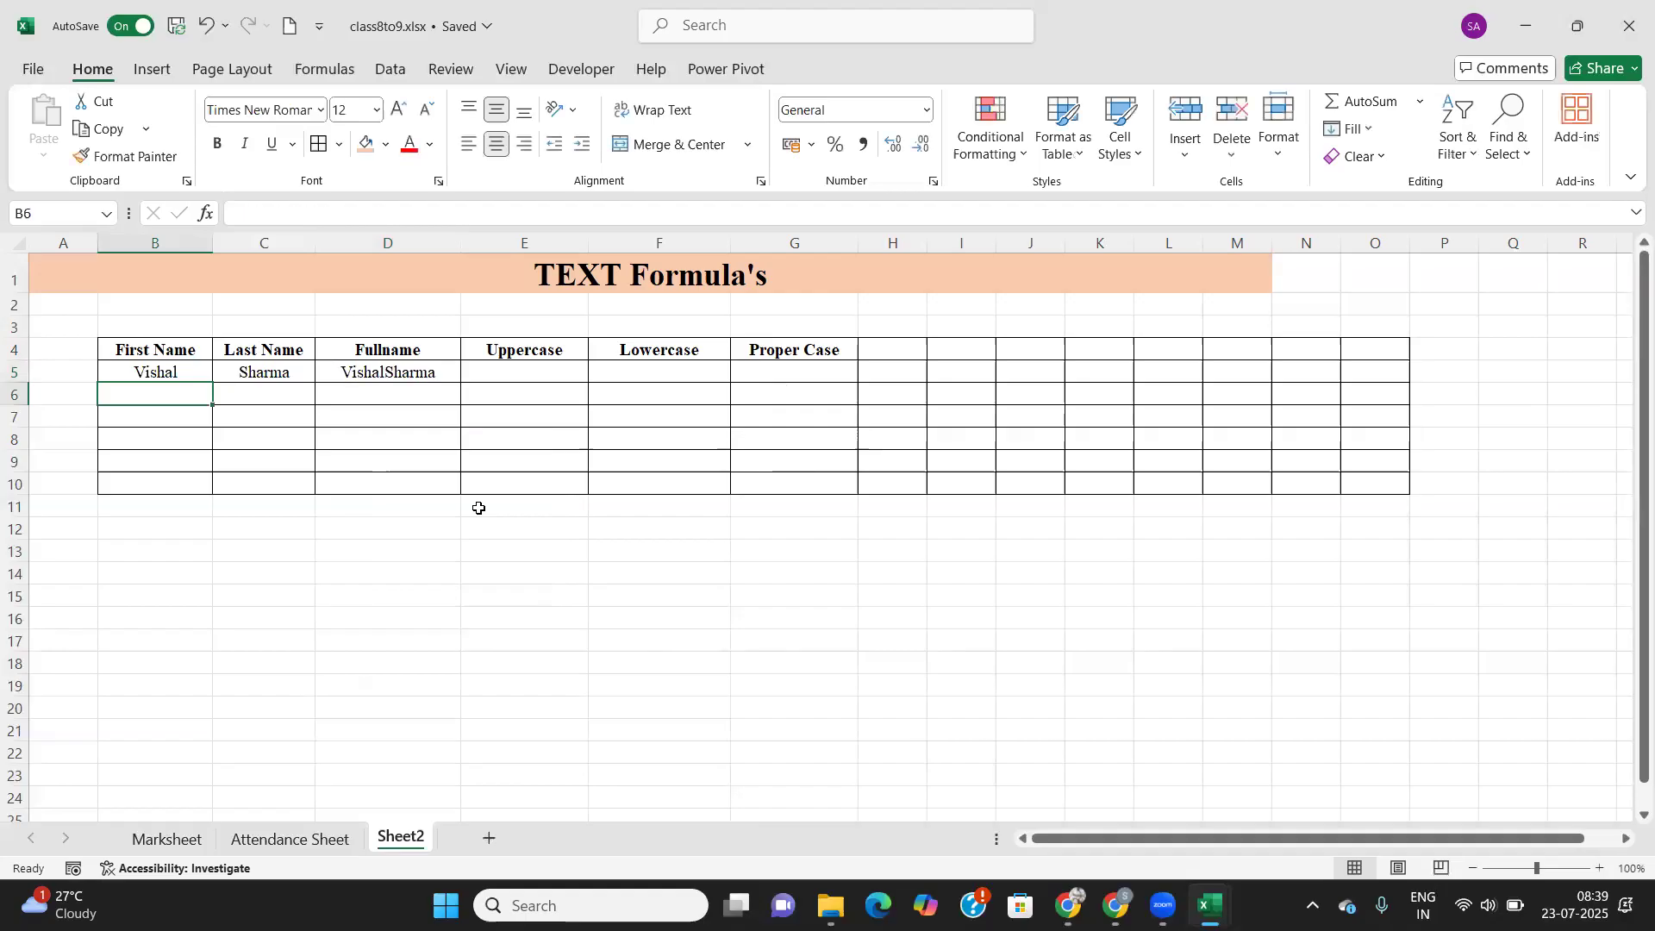
# Insert a space argument between the two names in D5, making the formula =CONCATENATE(B5," ",C5).
pyautogui.click(366, 376)
pyautogui.doubleClick(379, 374)
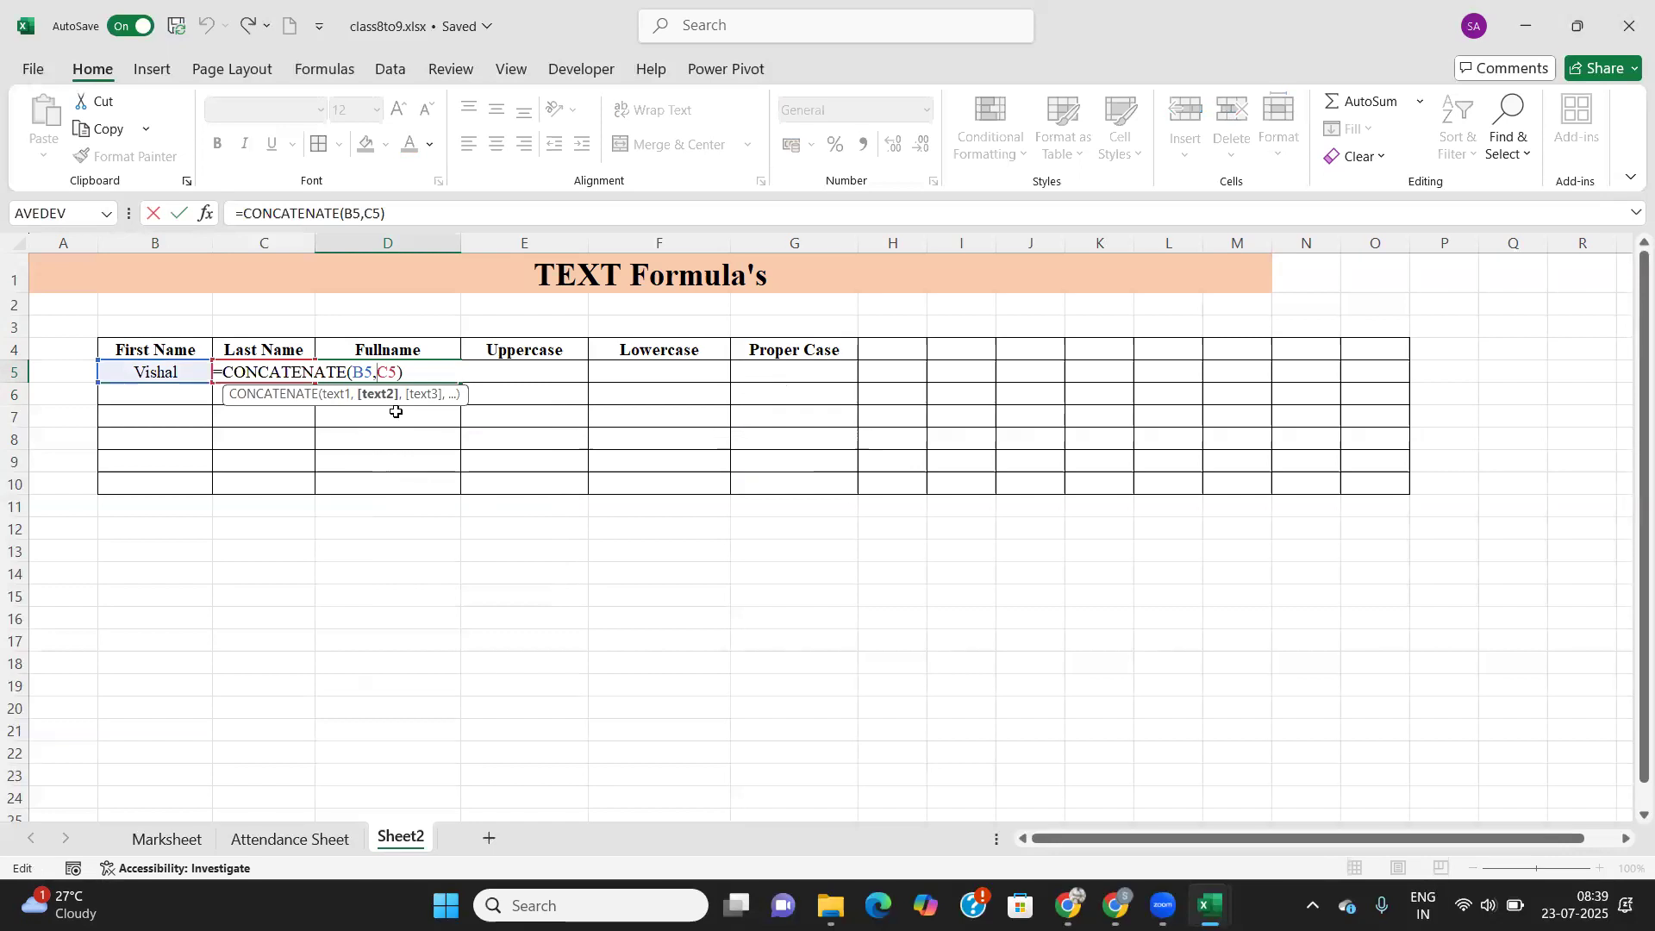
pyautogui.write(',')
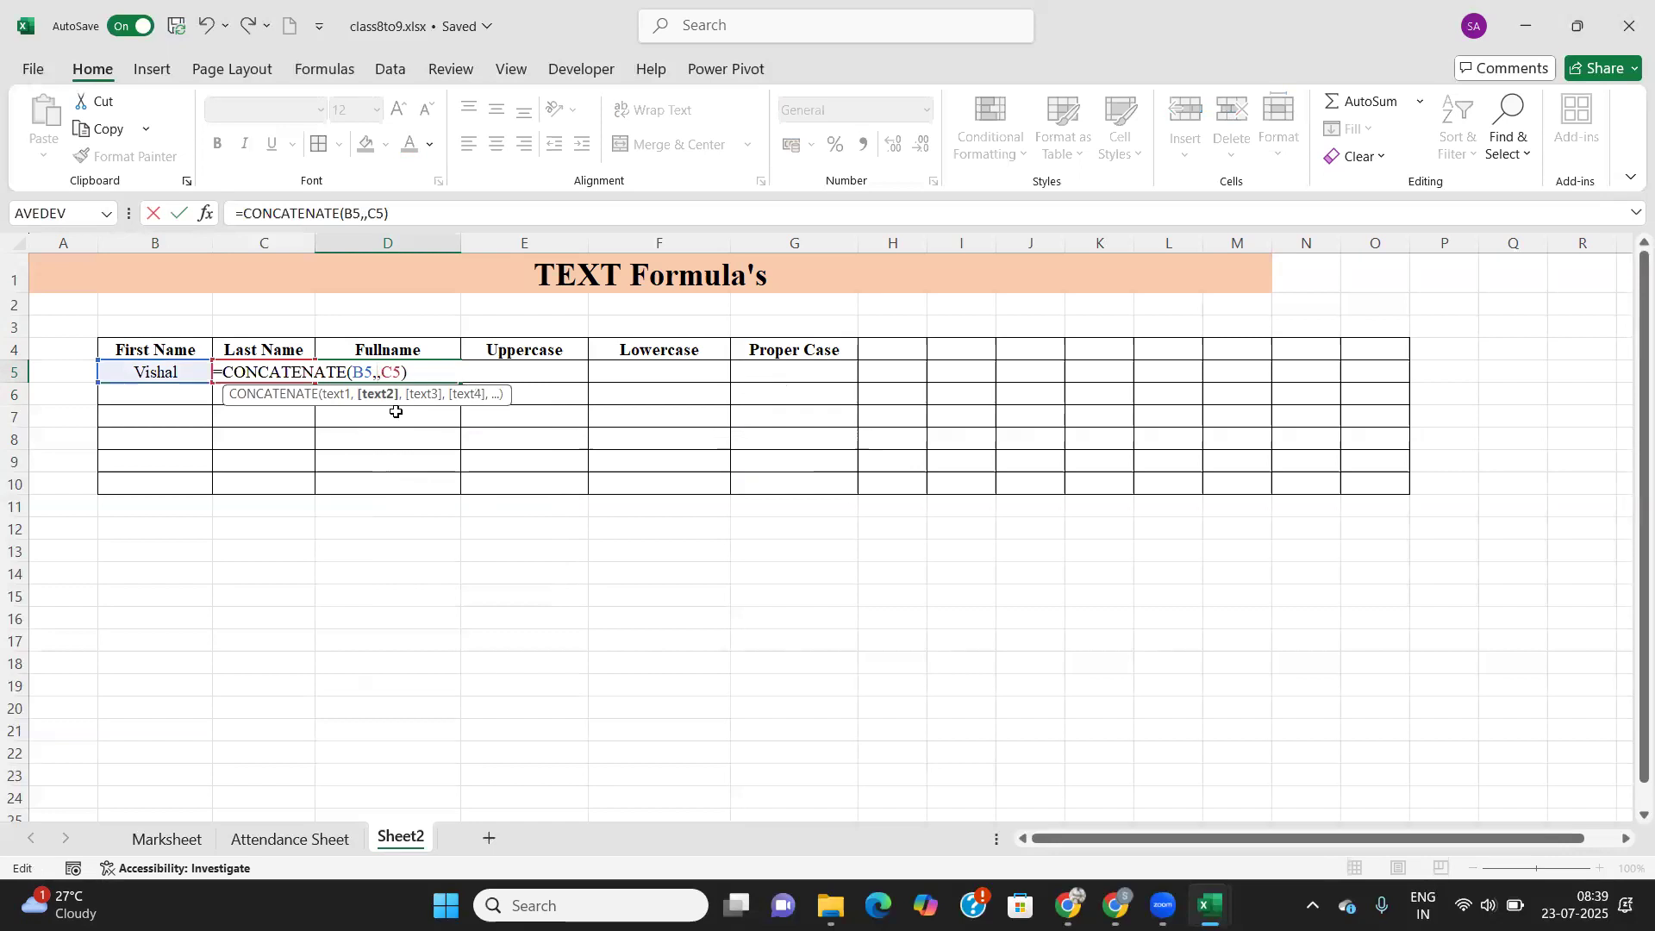
pyautogui.write('" "')
pyautogui.press('Return')
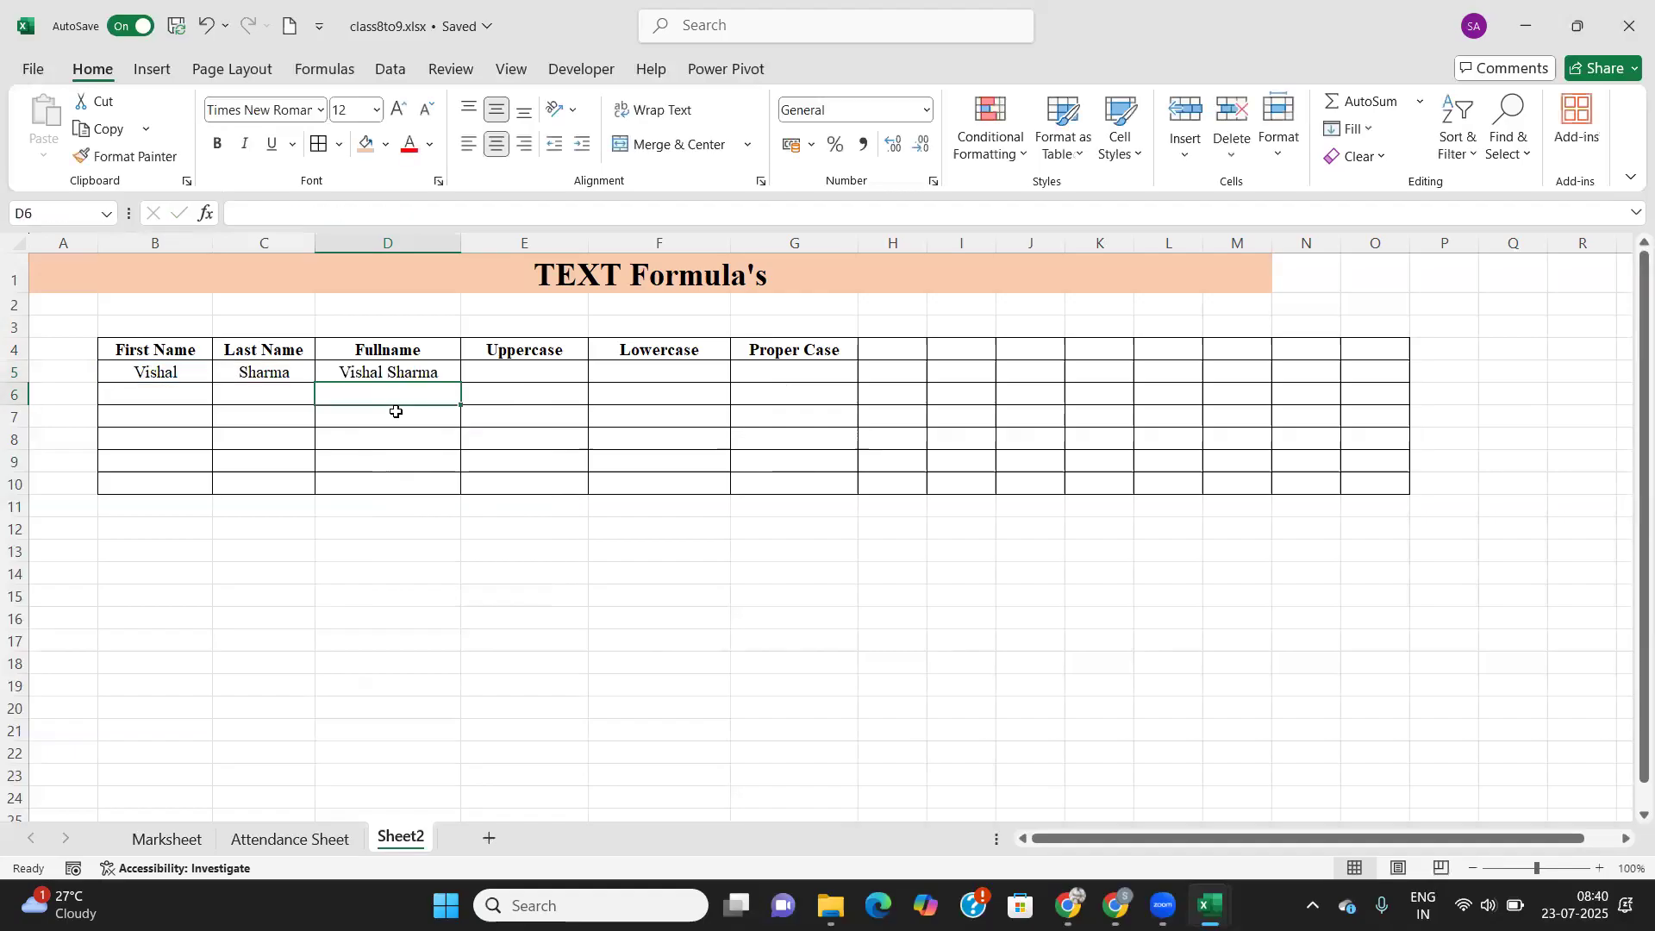
# Enter the second person's first name in B6 and last name in C6.
pyautogui.press('Up')
pyautogui.press('Down')
pyautogui.press('Left')
pyautogui.press('Left')
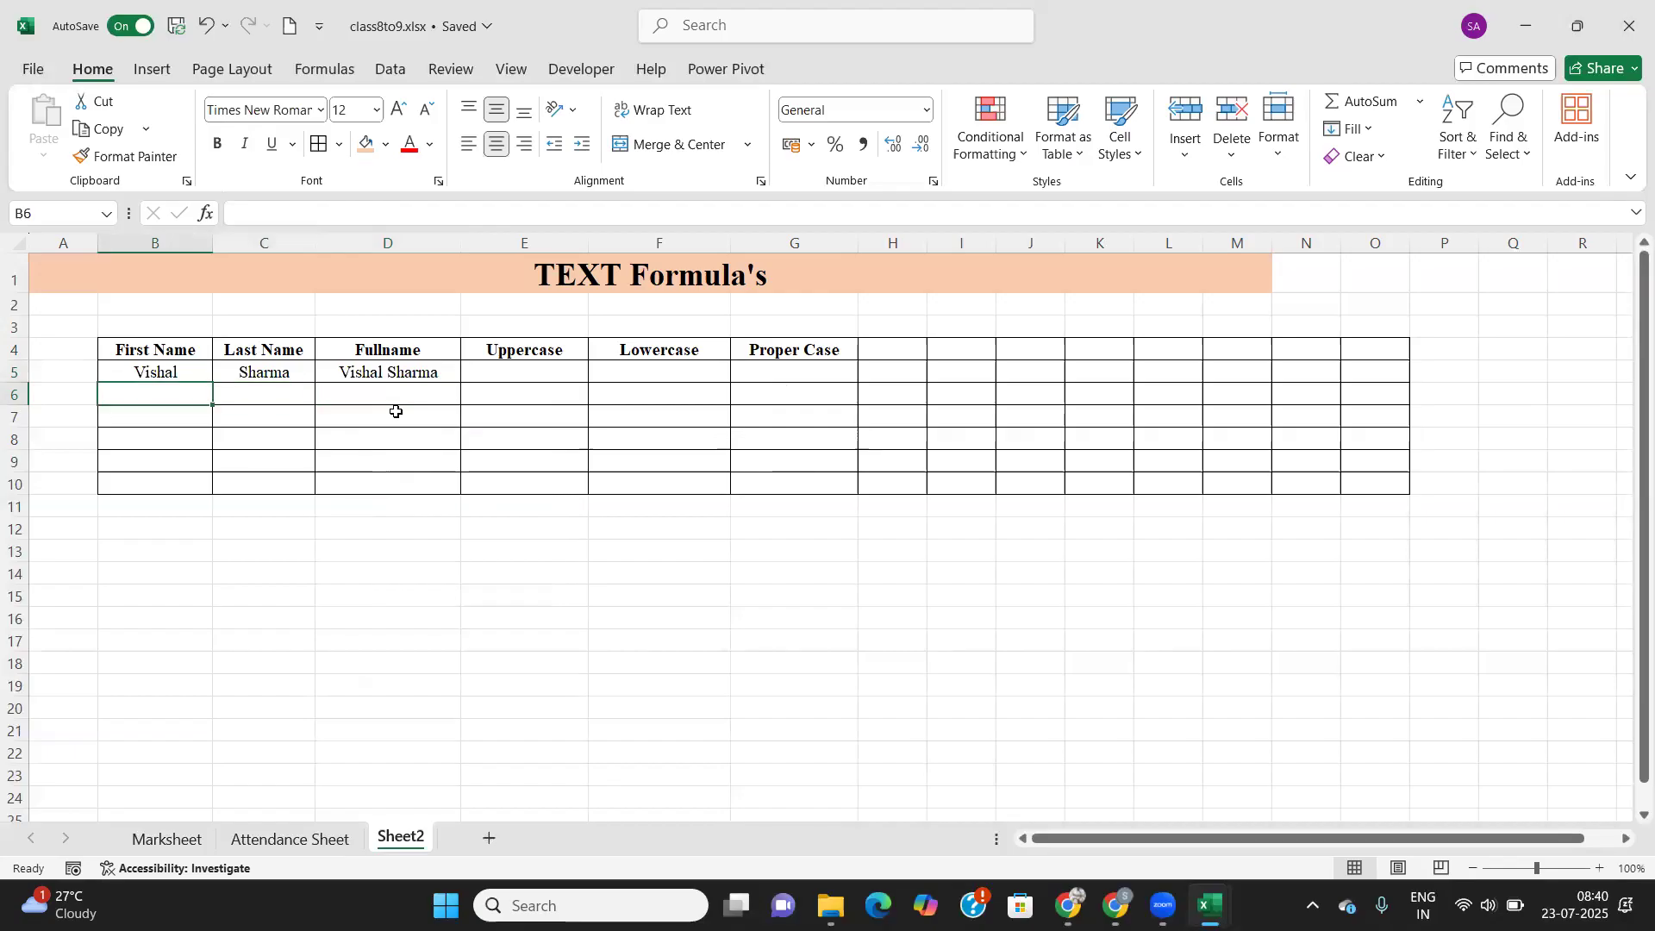
pyautogui.write('a')
pyautogui.press('BackSpace')
pyautogui.press('BackSpace')
pyautogui.press('BackSpace')
pyautogui.write('omal')
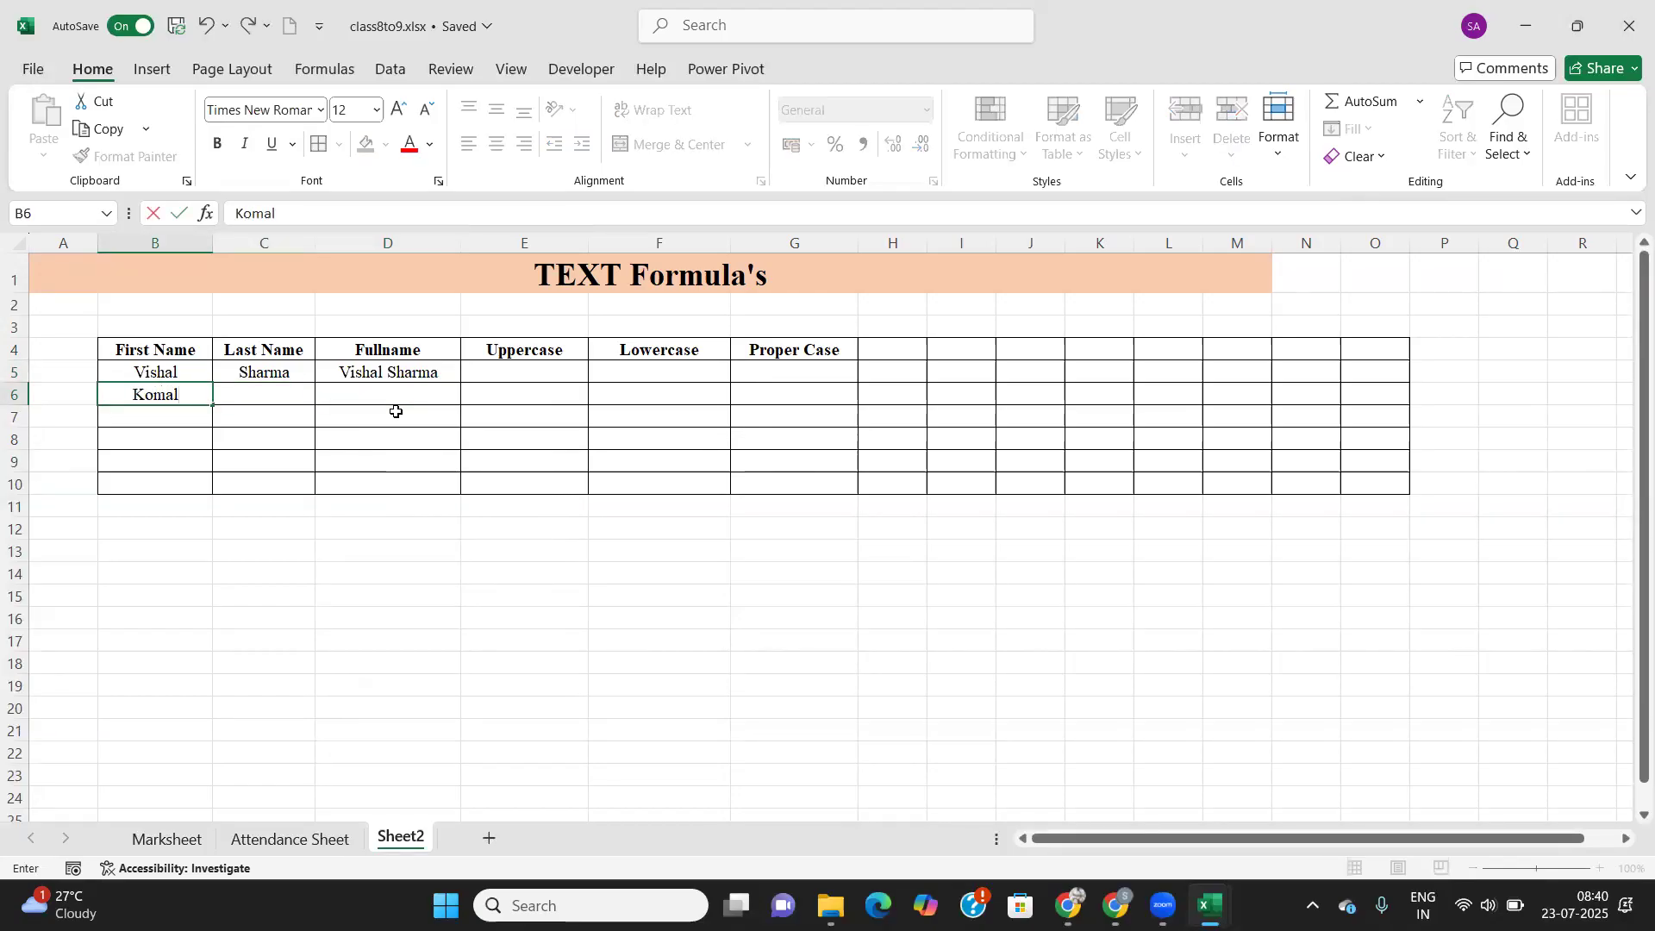
pyautogui.press('Tab')
pyautogui.write('Verma')
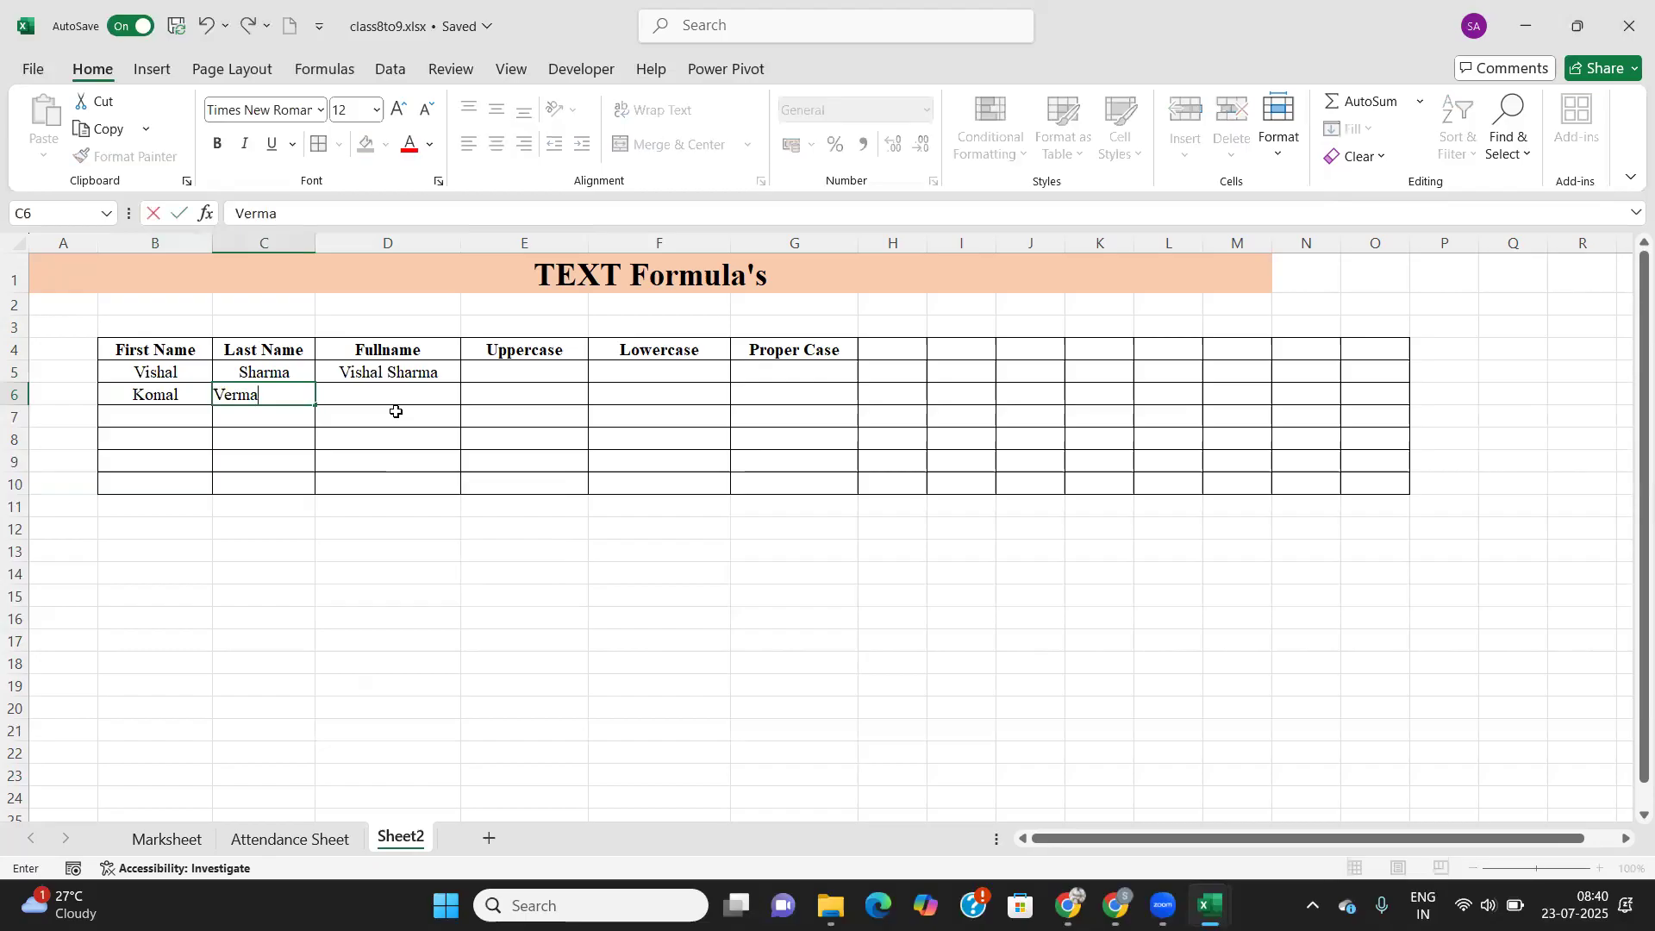
# Join the second person's names in D6 with the formula =CONCAT(B6," ",C6).
pyautogui.press('Tab')
pyautogui.write('=conca')
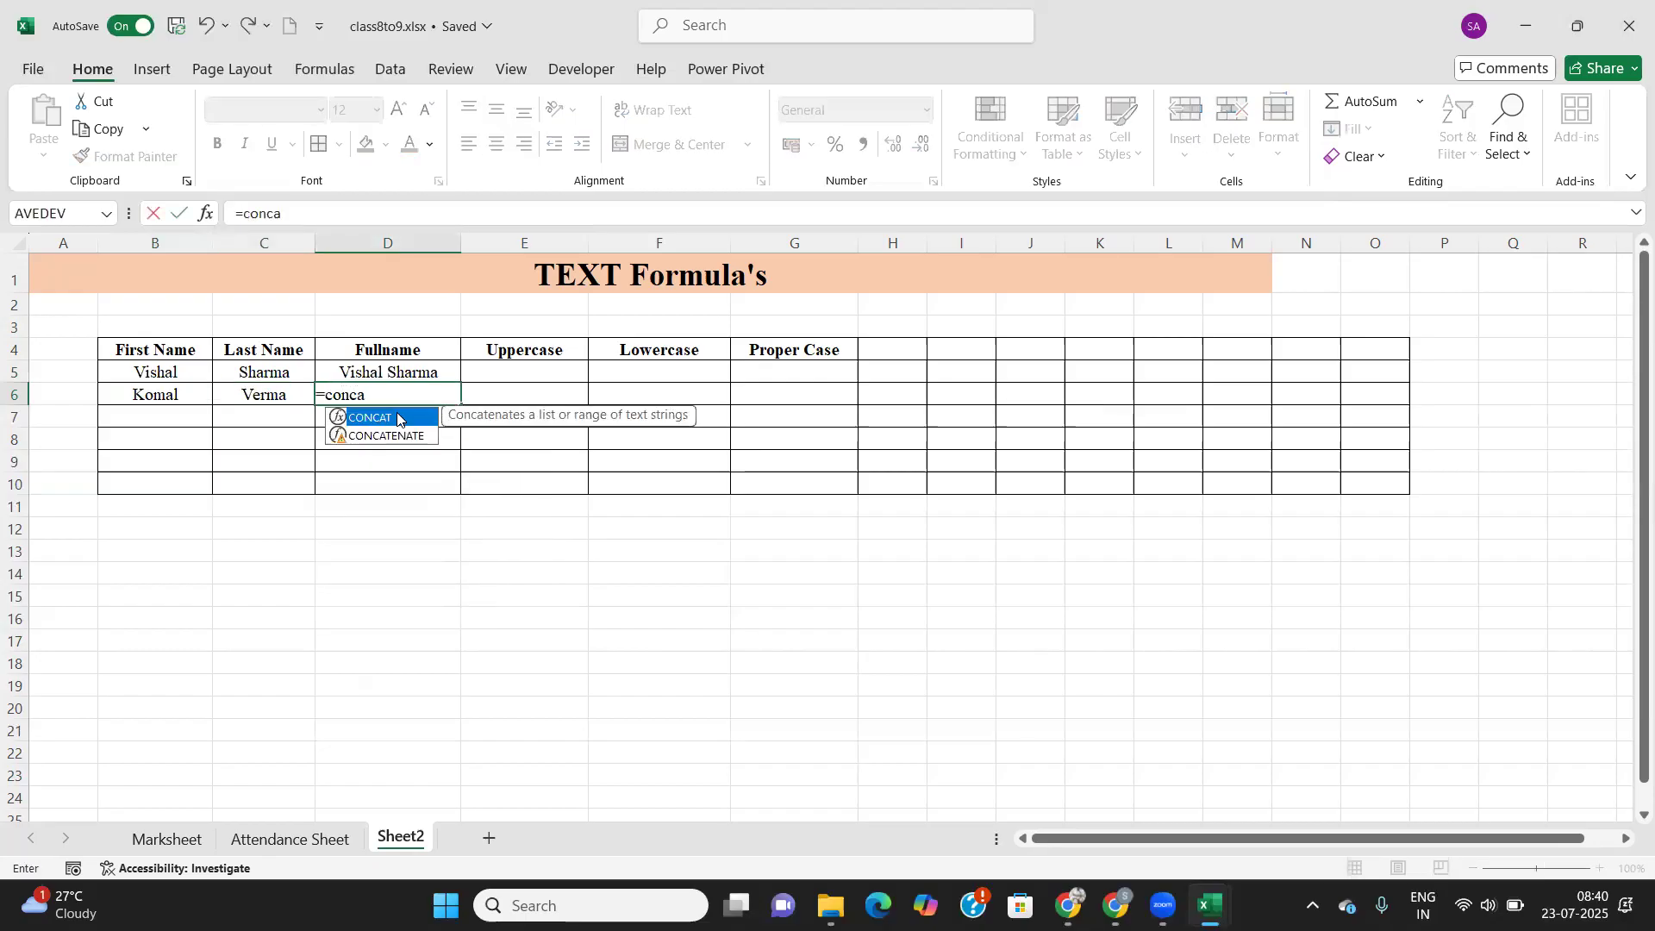
pyautogui.doubleClick(397, 419)
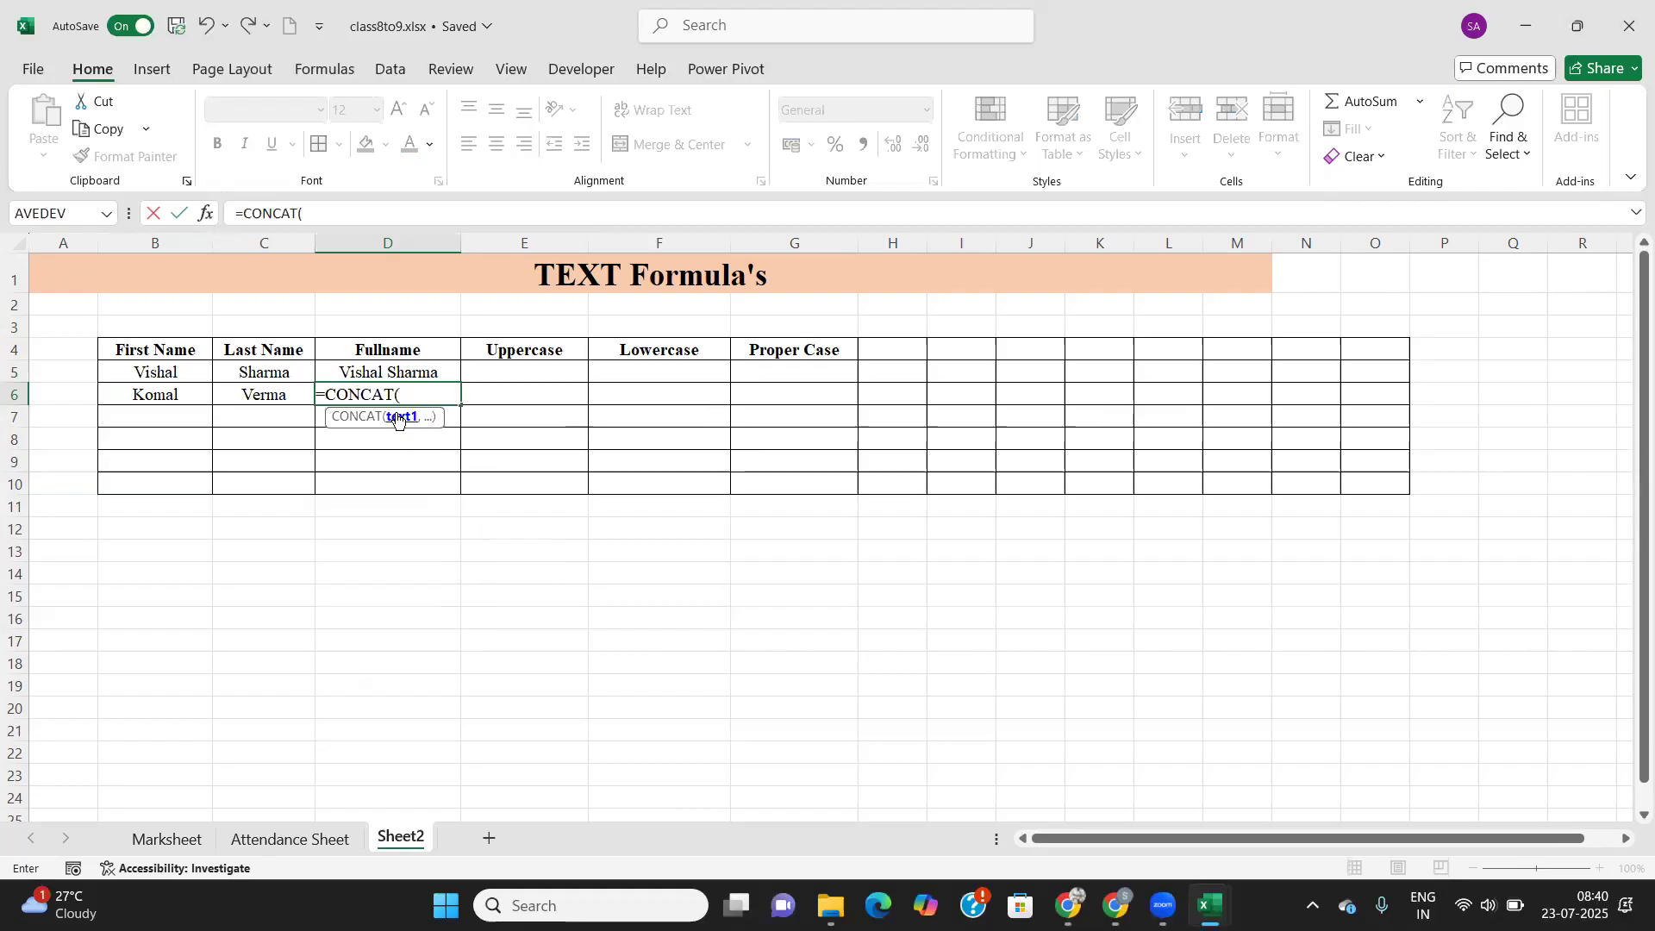
pyautogui.click(191, 393)
pyautogui.write(',')
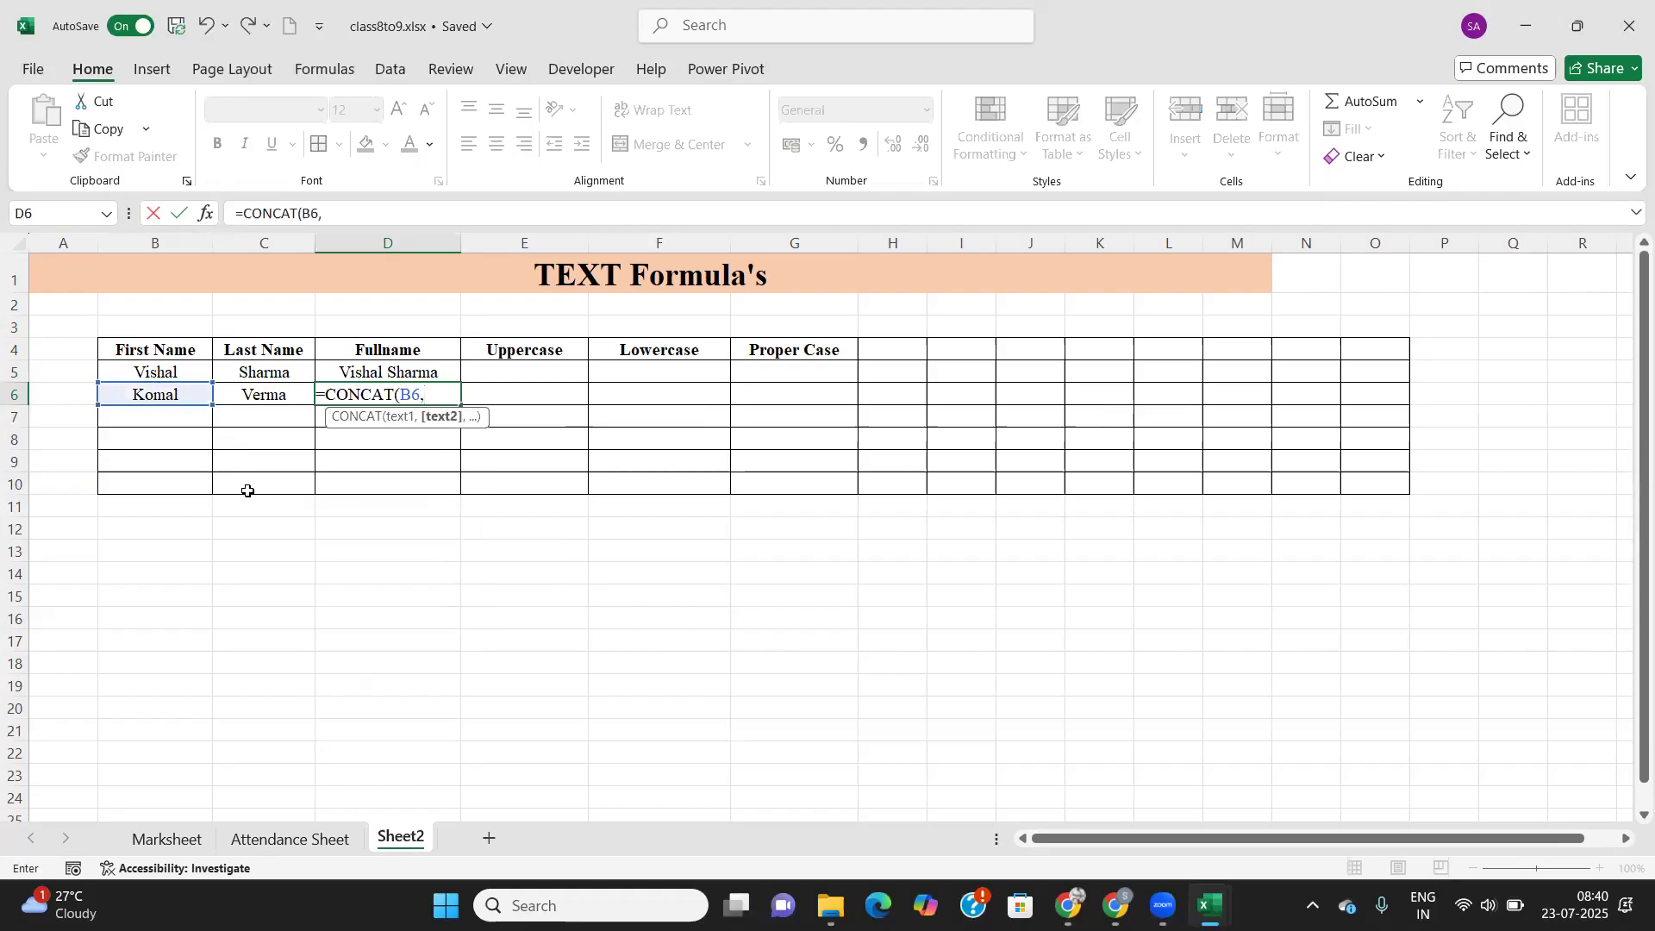
pyautogui.write('" ",')
pyautogui.press('Left')
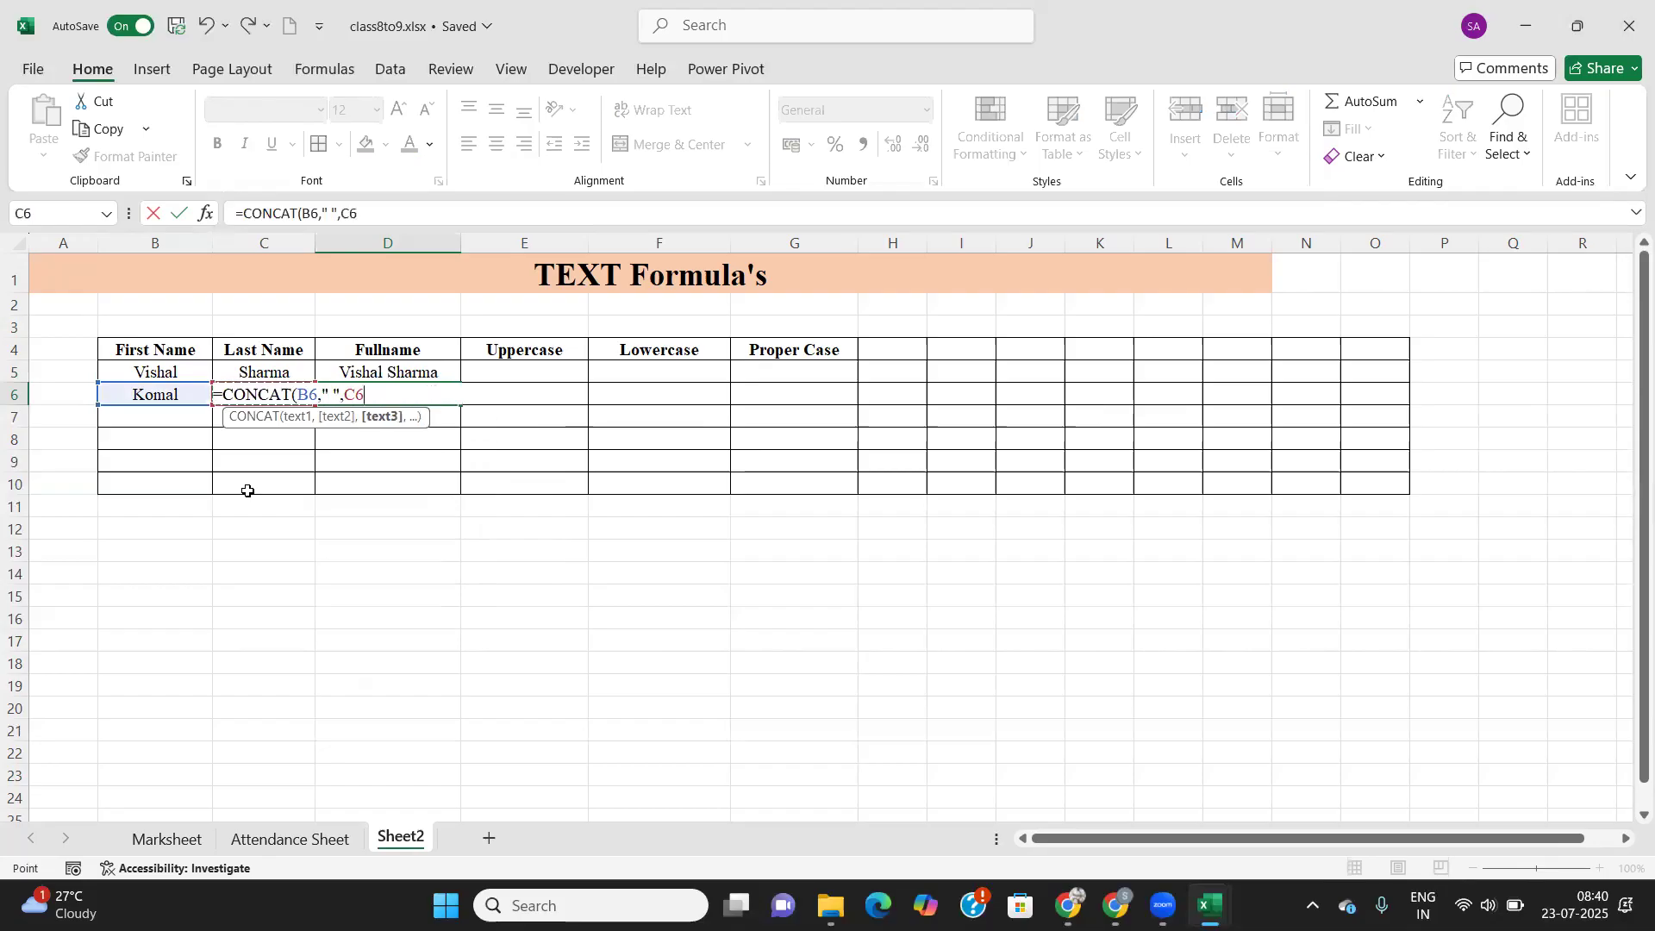
pyautogui.write(')')
pyautogui.press('Return')
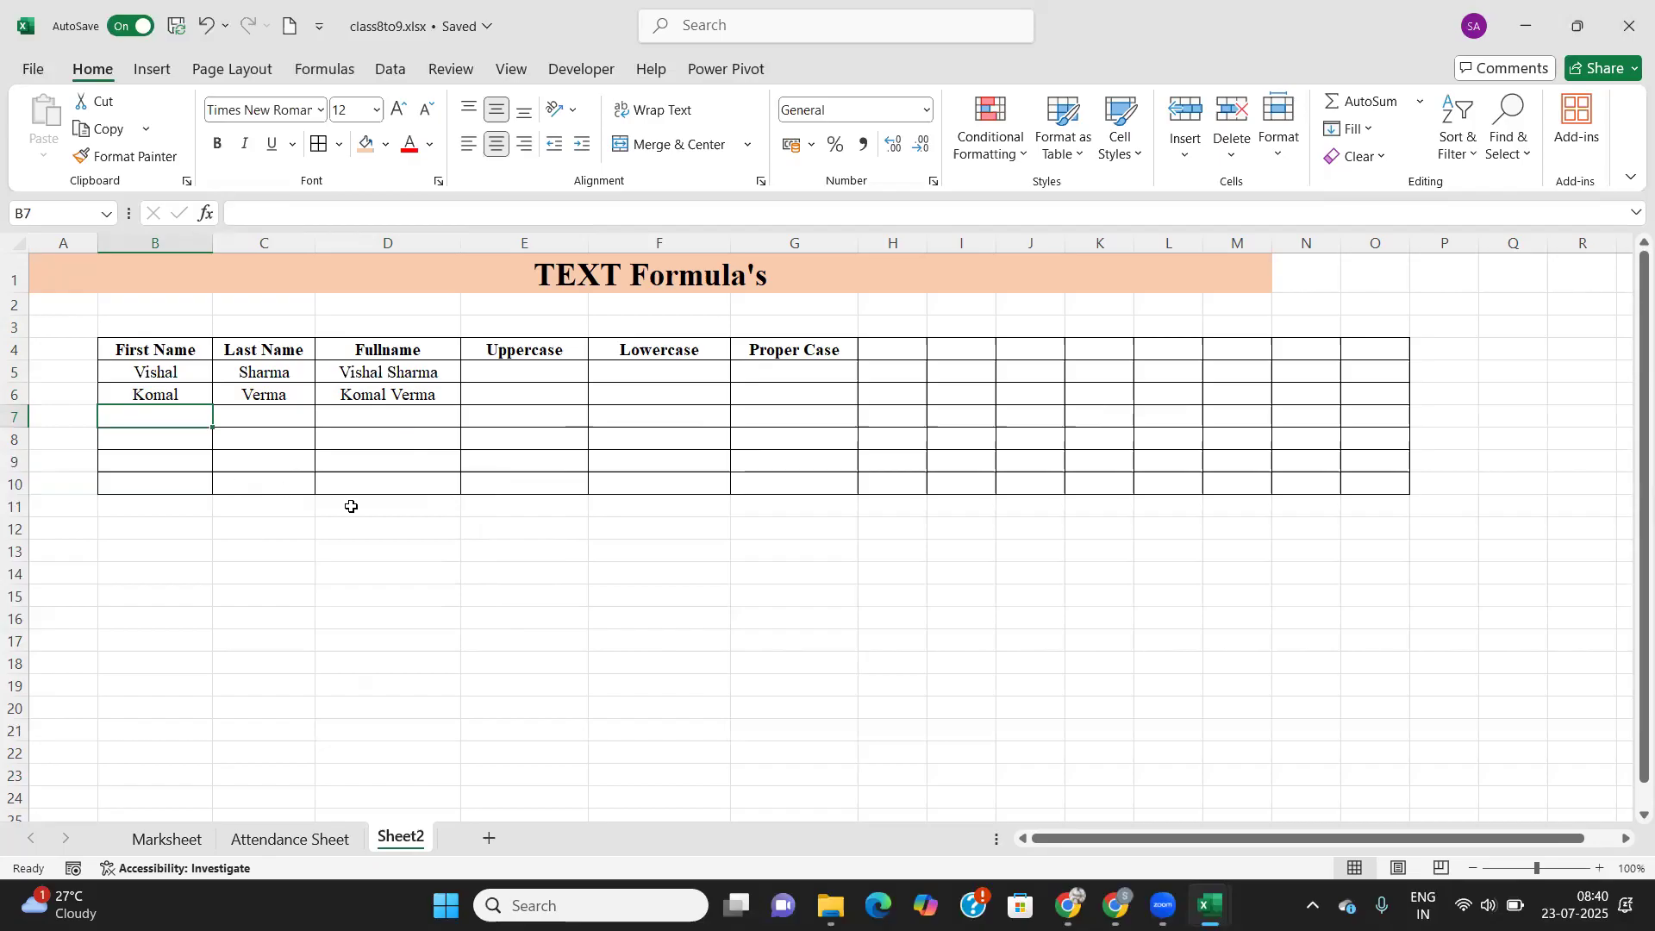
# Convert the full name in D5 to upper case in E5 with the formula =UPPER(D5).
pyautogui.click(528, 381)
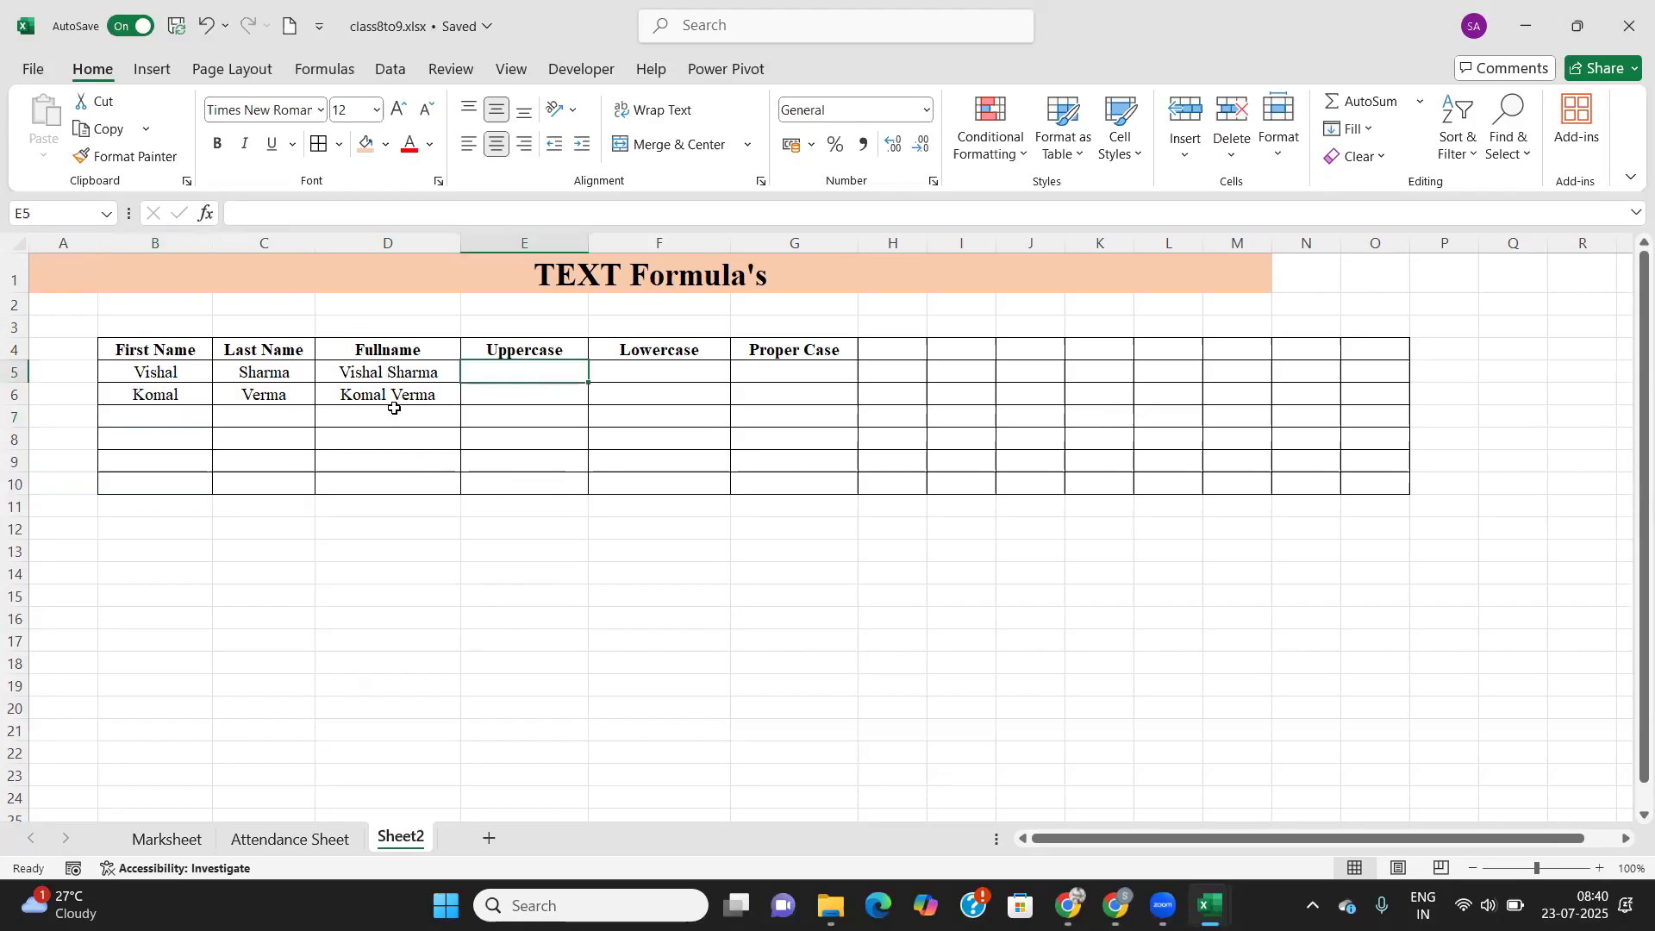
pyautogui.click(399, 373)
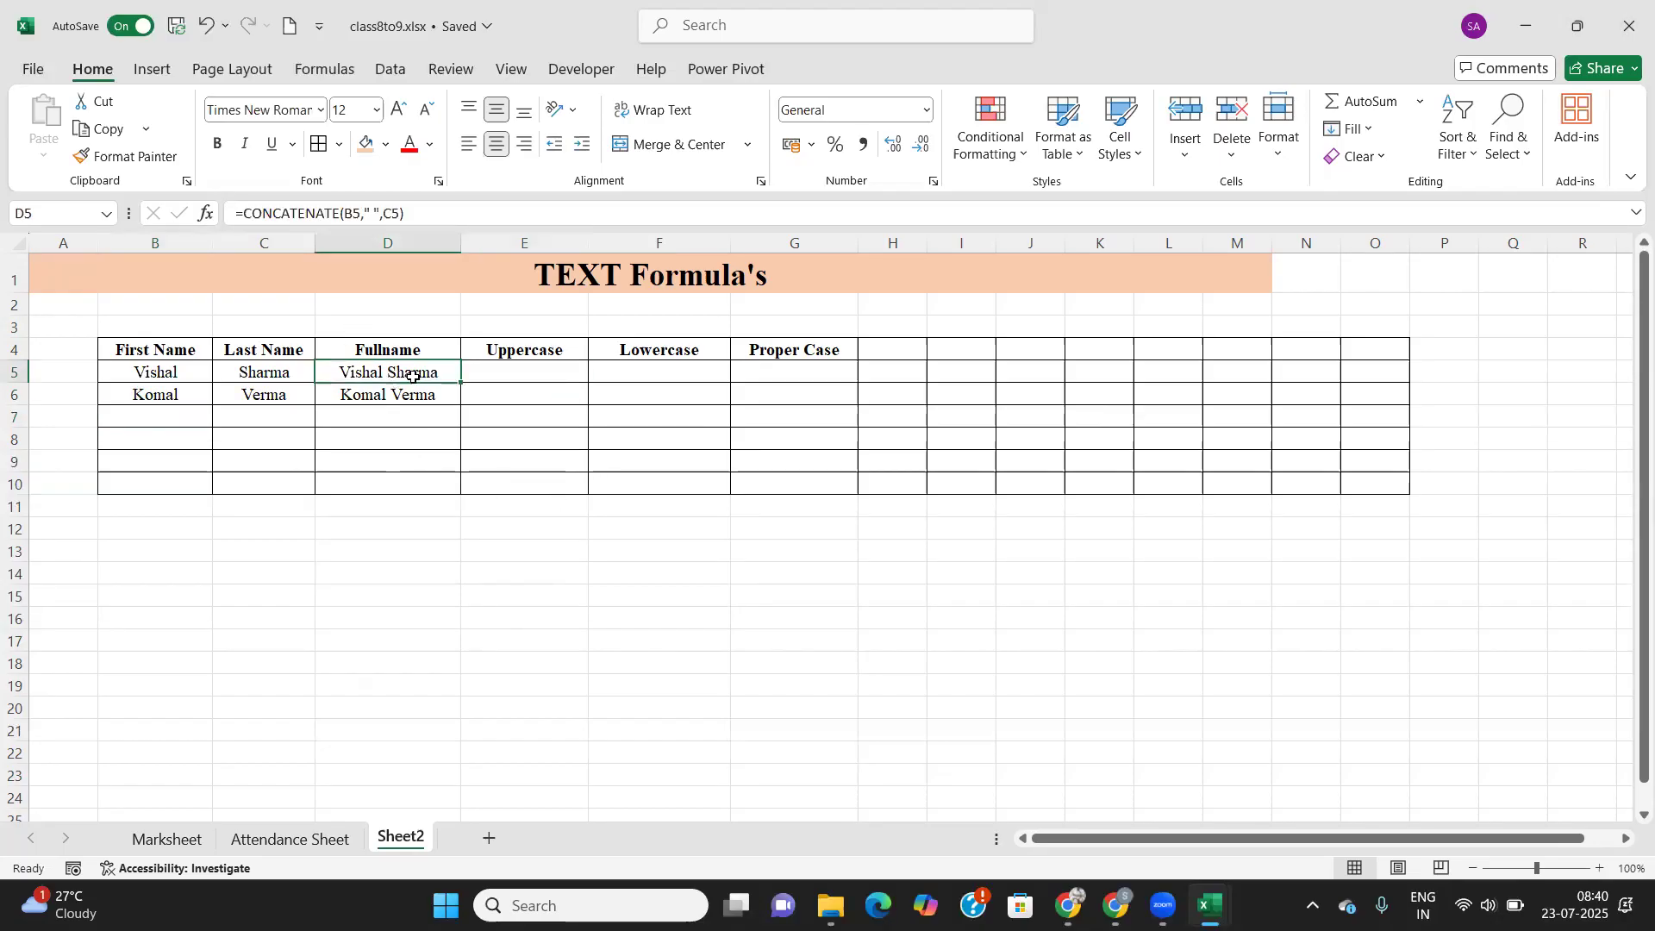
pyautogui.click(530, 366)
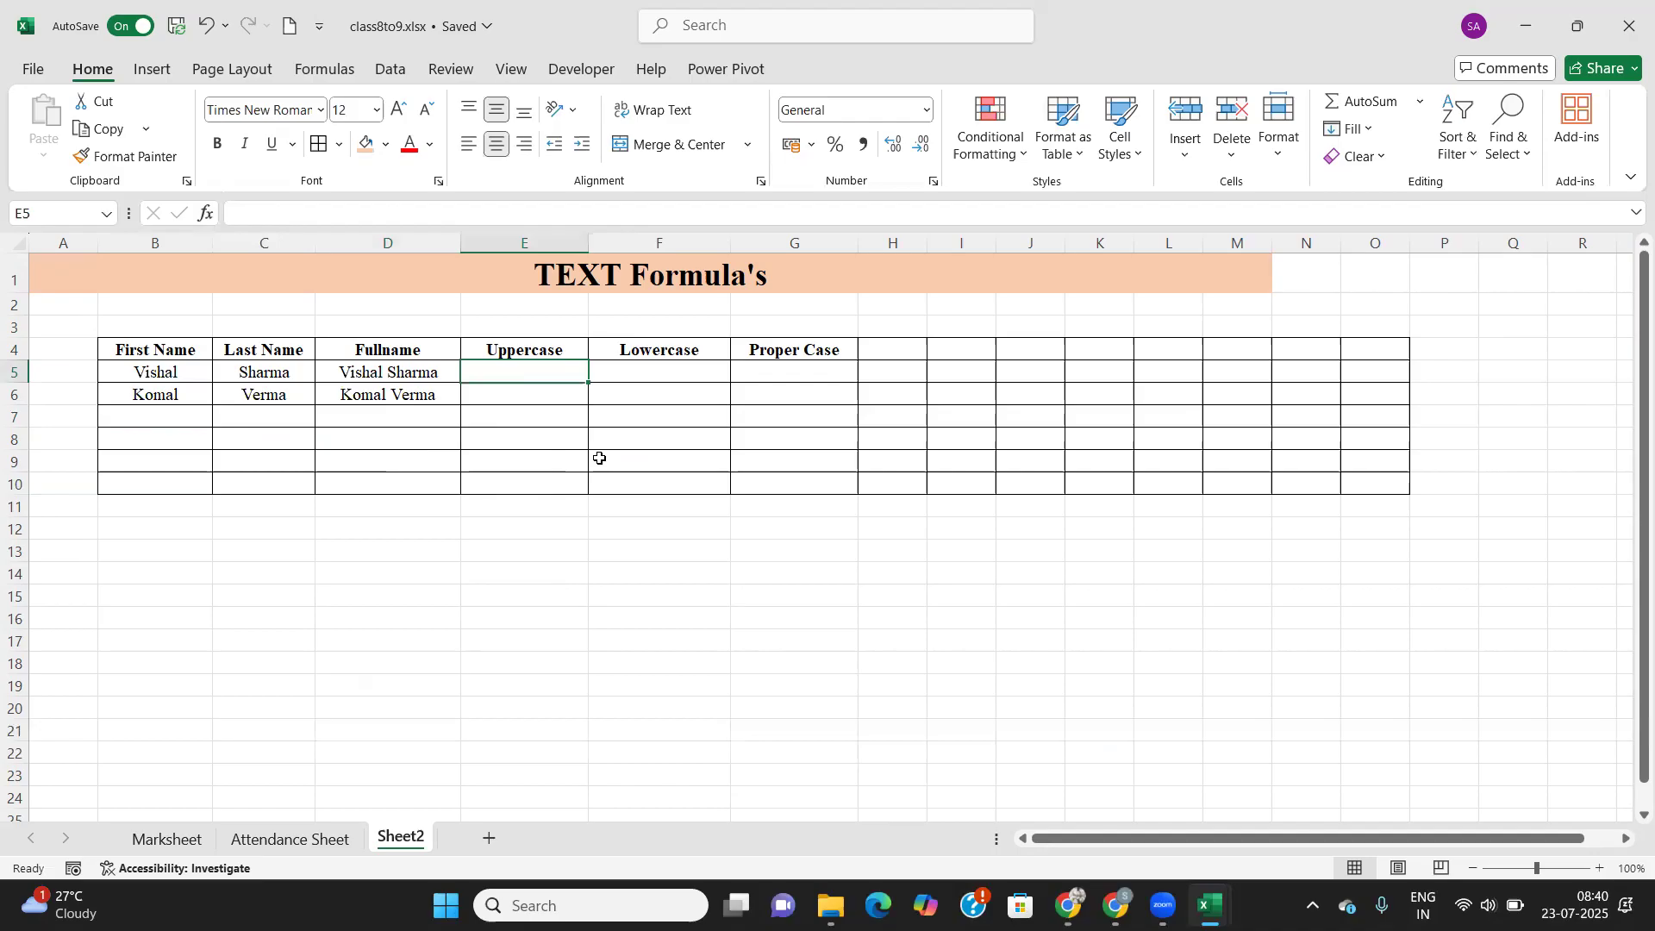
pyautogui.write('=upp')
pyautogui.press('Tab')
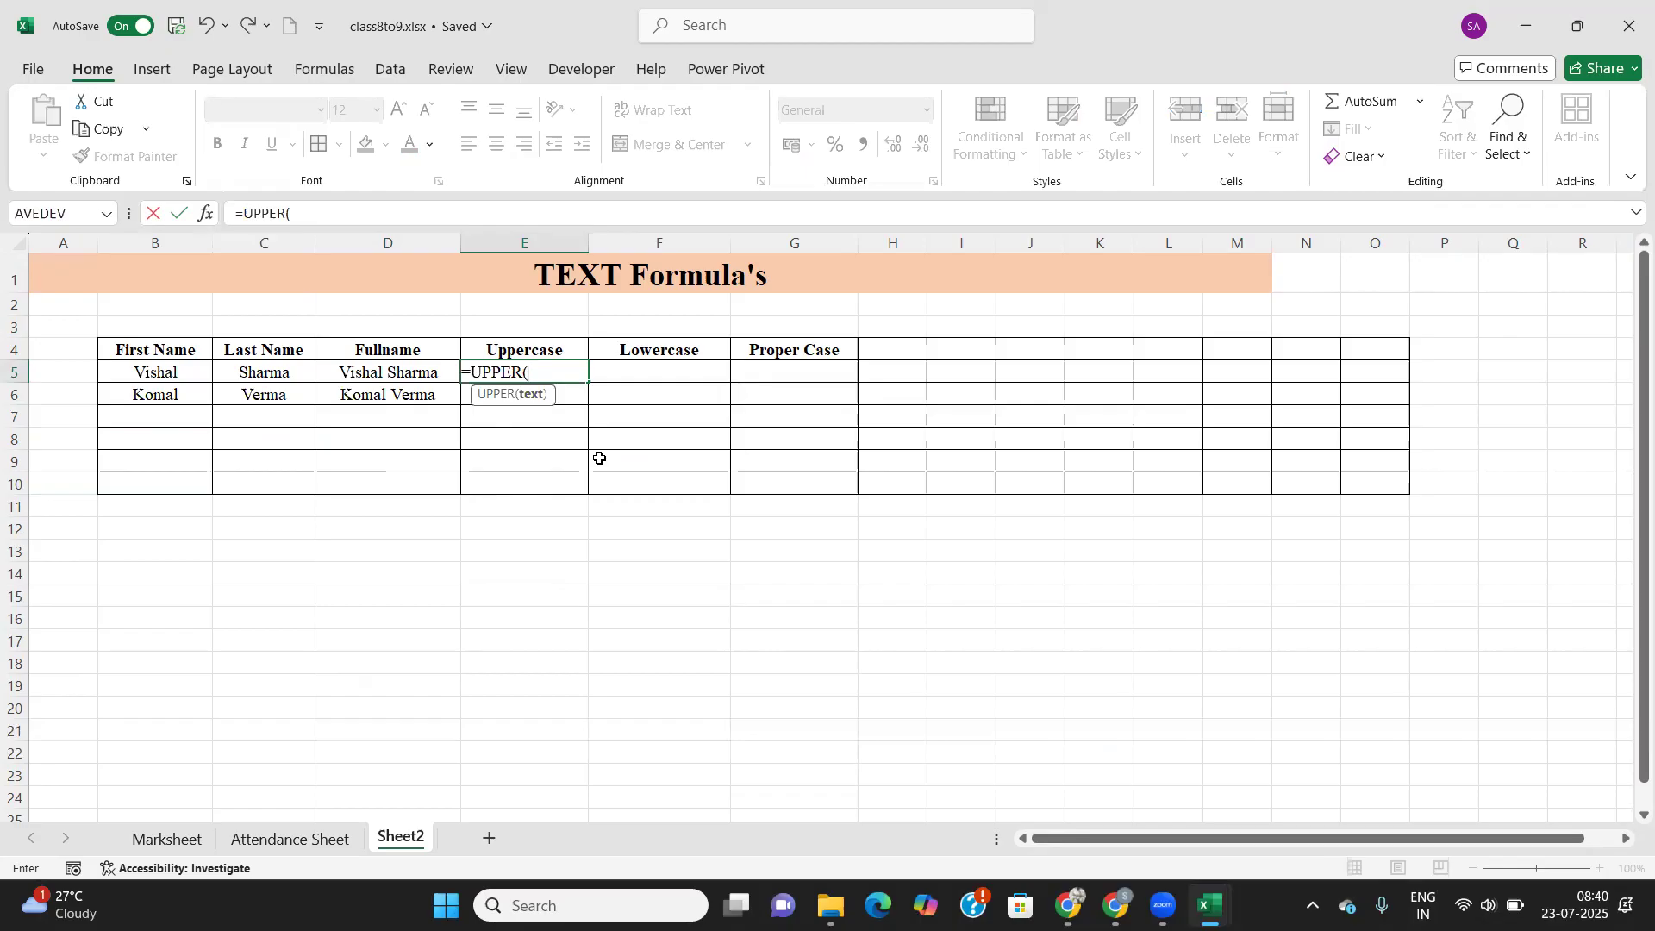
pyautogui.press('Left')
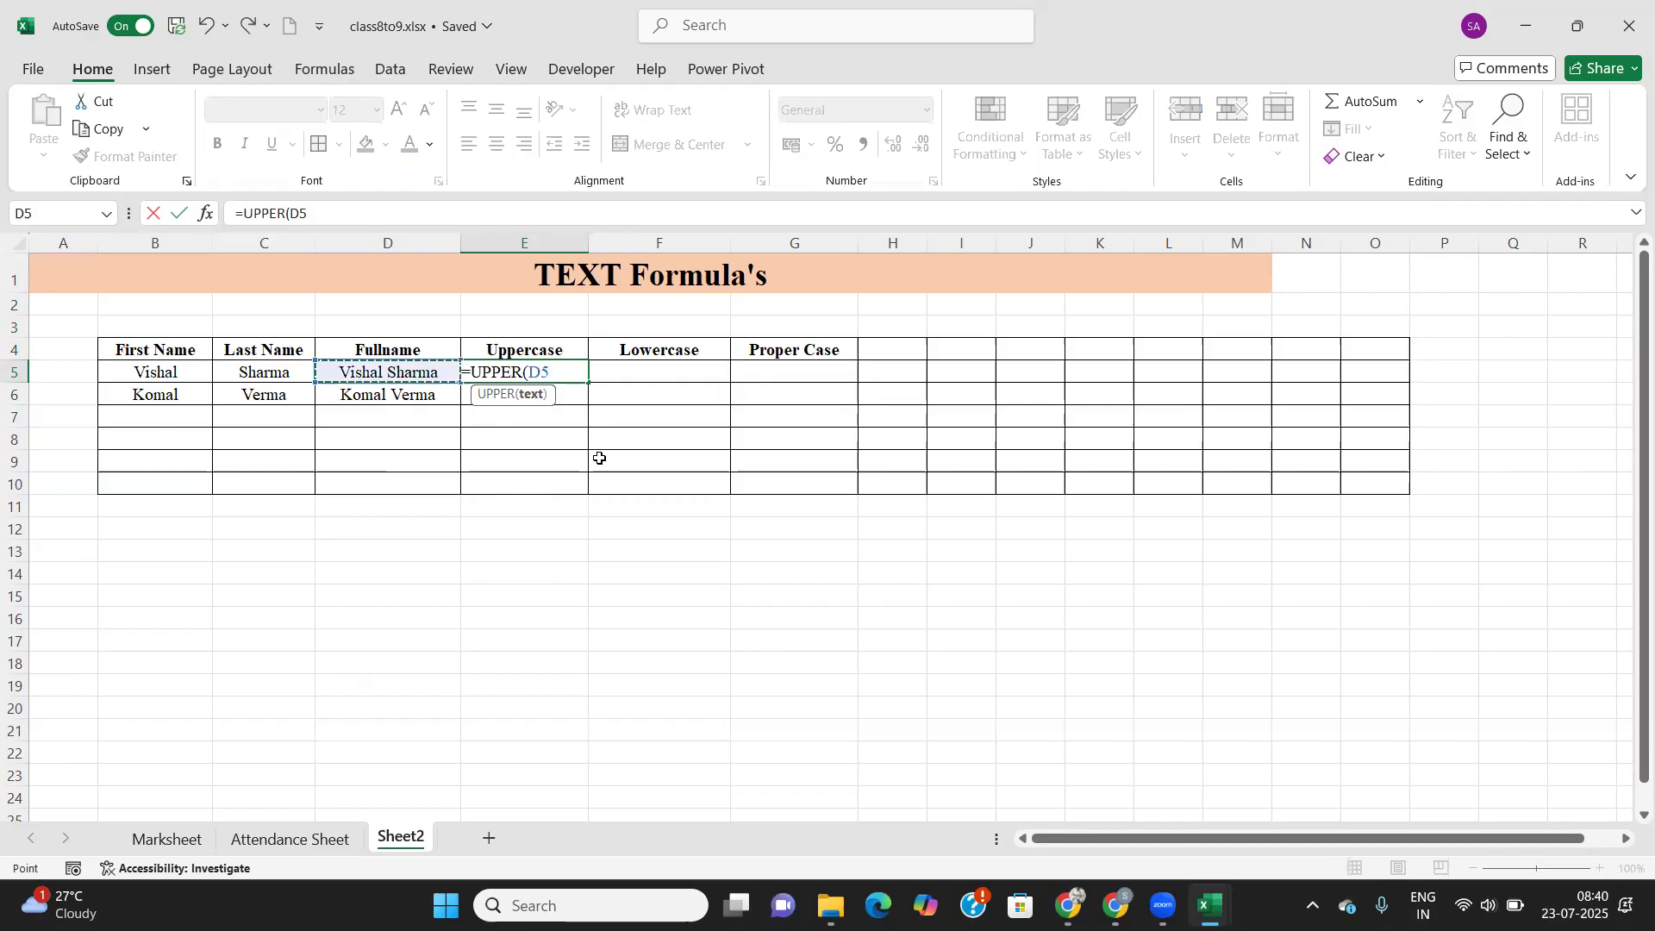
pyautogui.write(')')
pyautogui.press('Return')
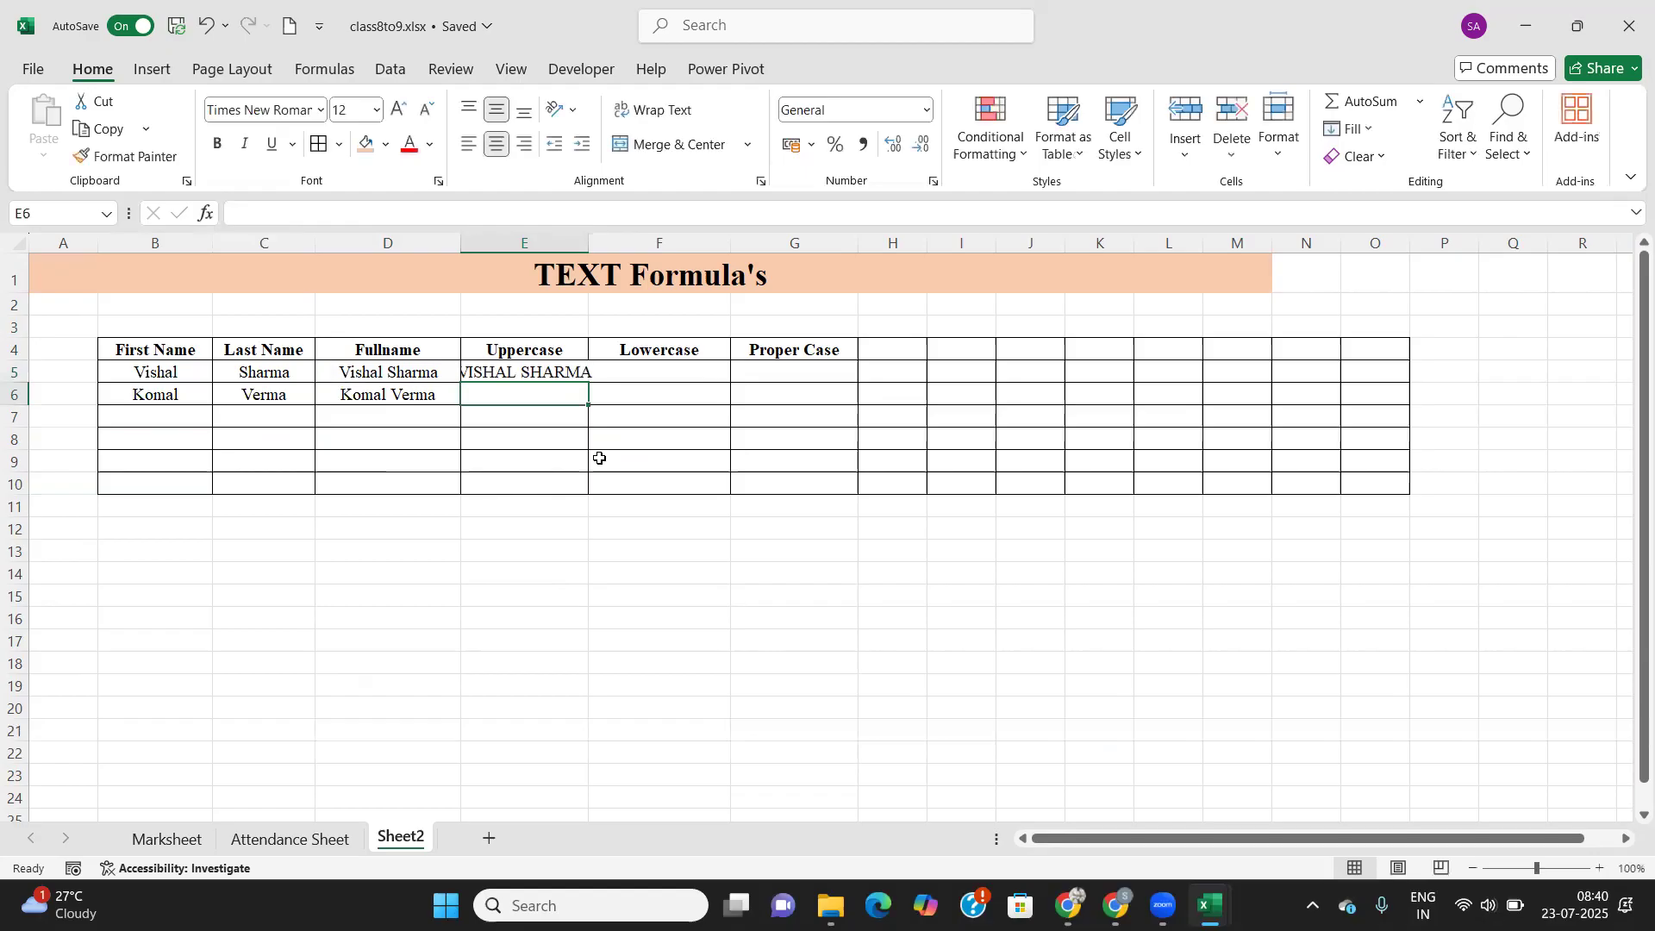
# Widen column E to fit the uppercase name and fill the UPPER formula from E5 down to E6.
pyautogui.moveTo(588, 242); pyautogui.dragTo(606, 242)
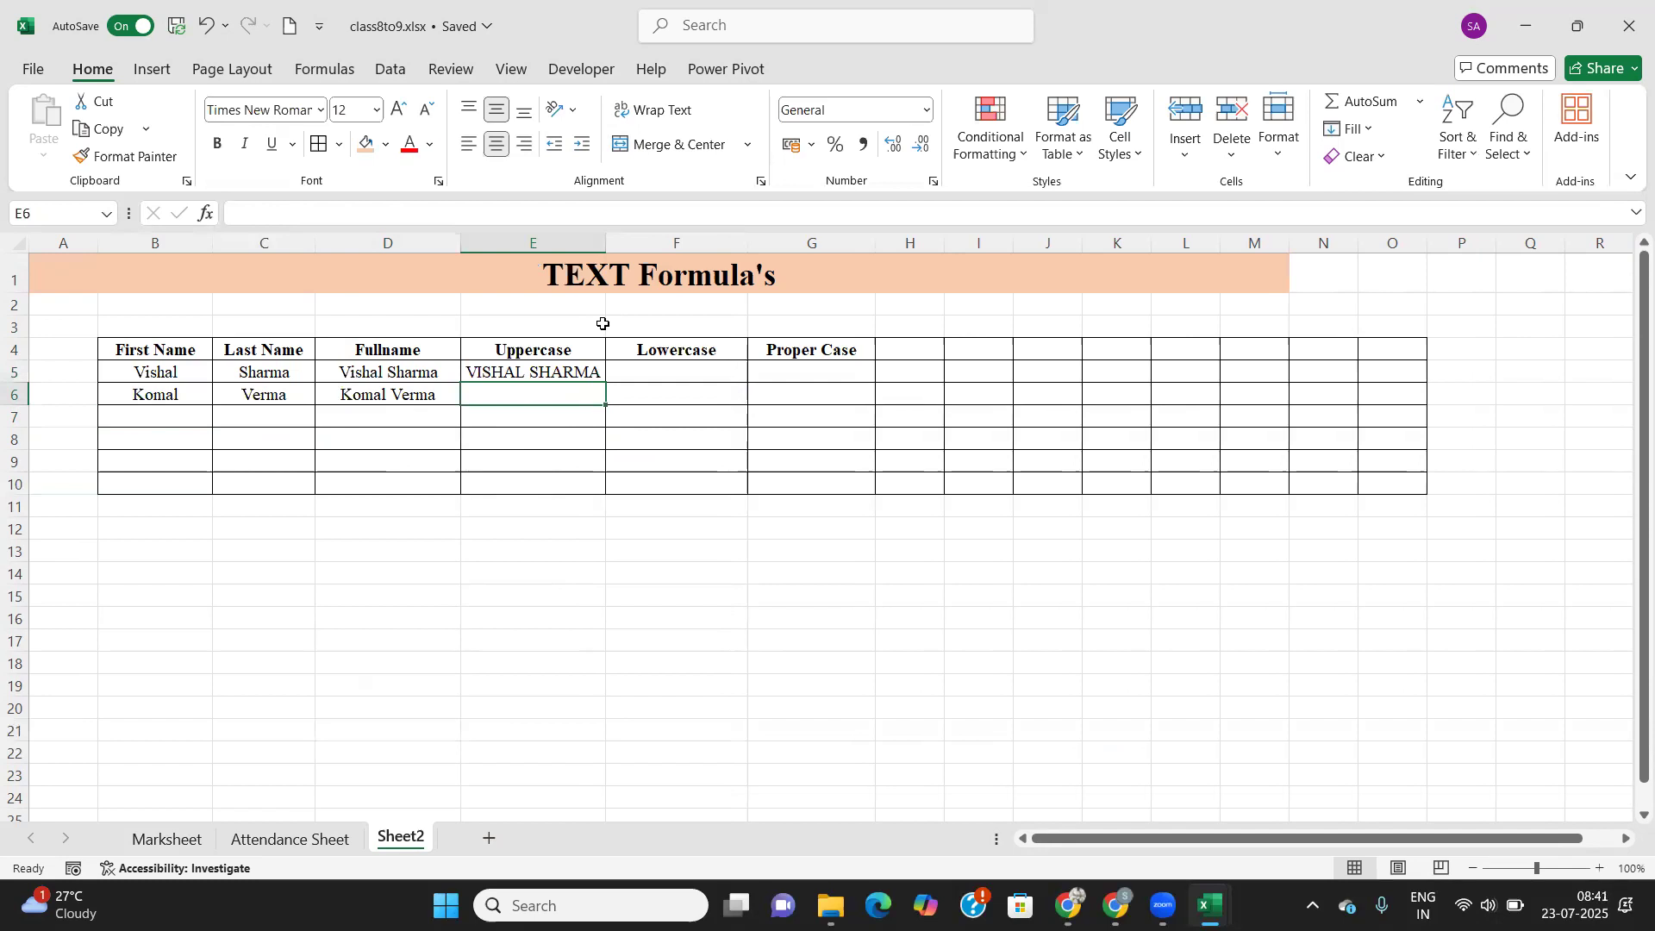
pyautogui.click(565, 377)
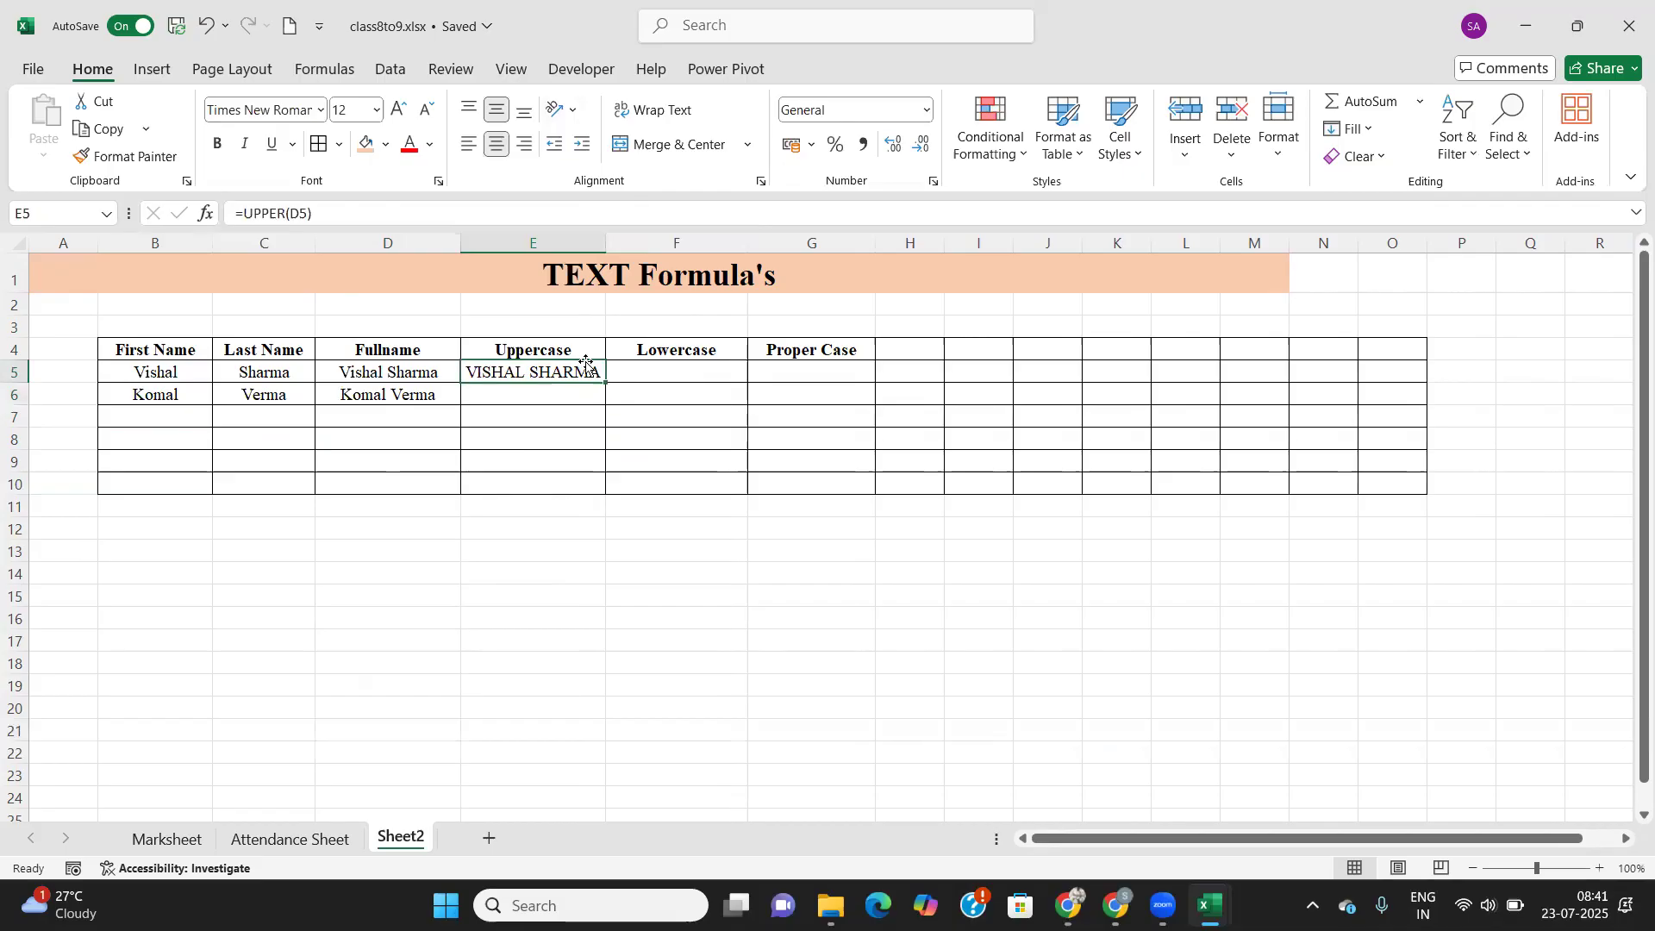
pyautogui.moveTo(607, 387); pyautogui.dragTo(608, 402)
# Convert the uppercase name to lower case in F5 with the formula =LOWER(E5).
pyautogui.click(639, 372)
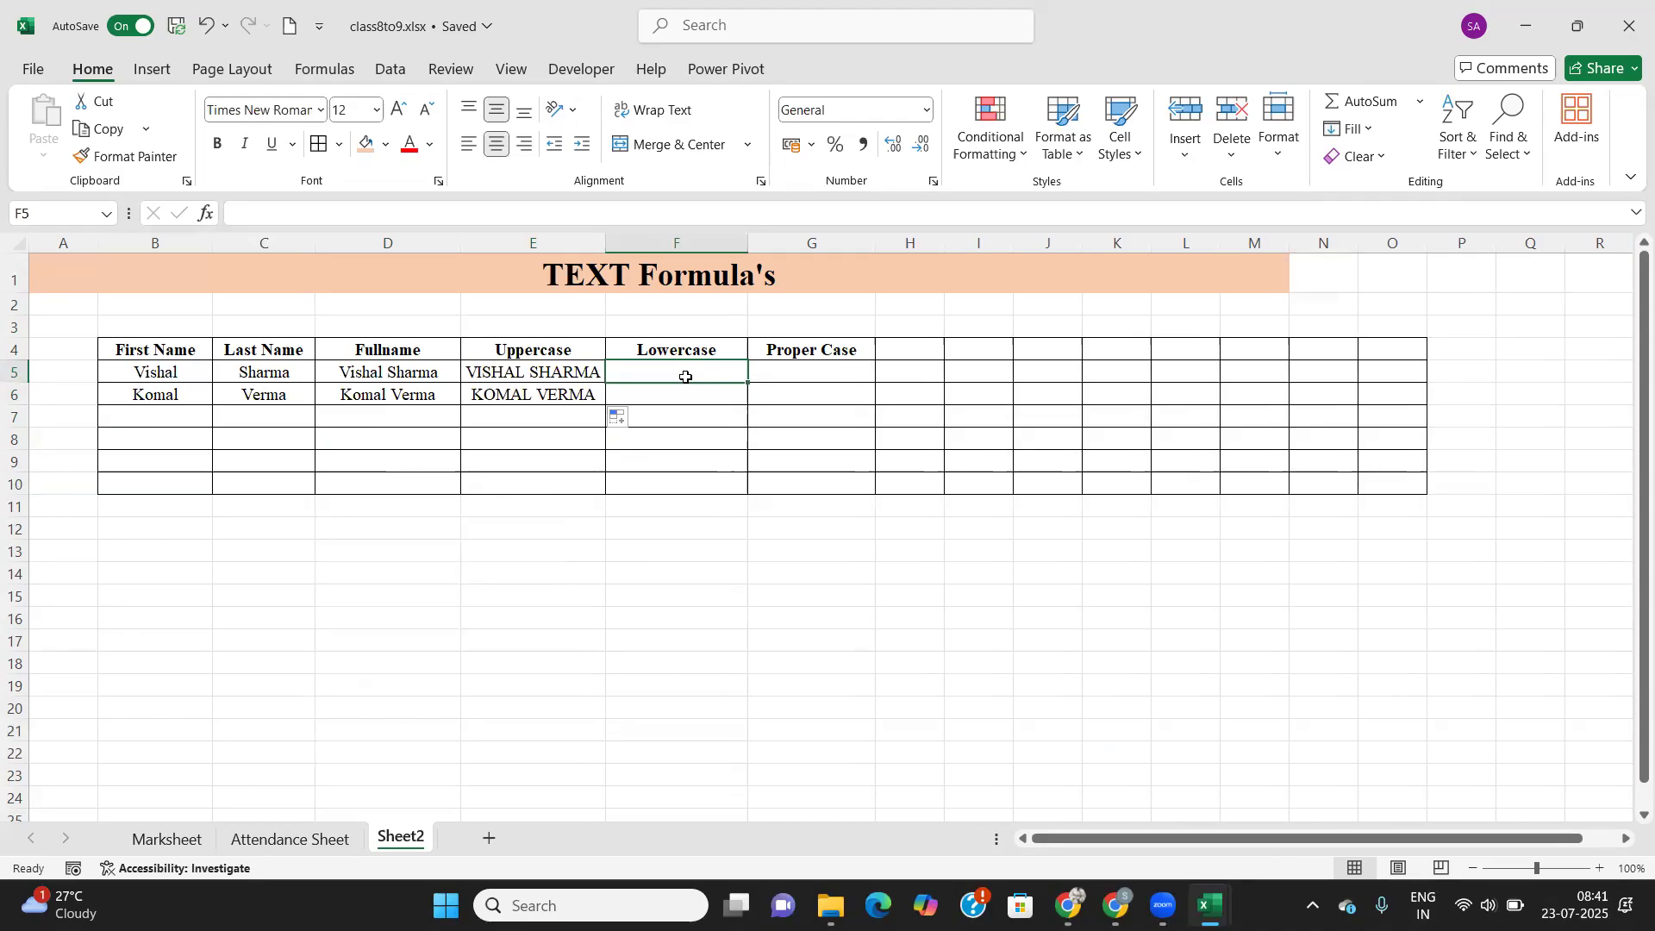
pyautogui.write('=lowe')
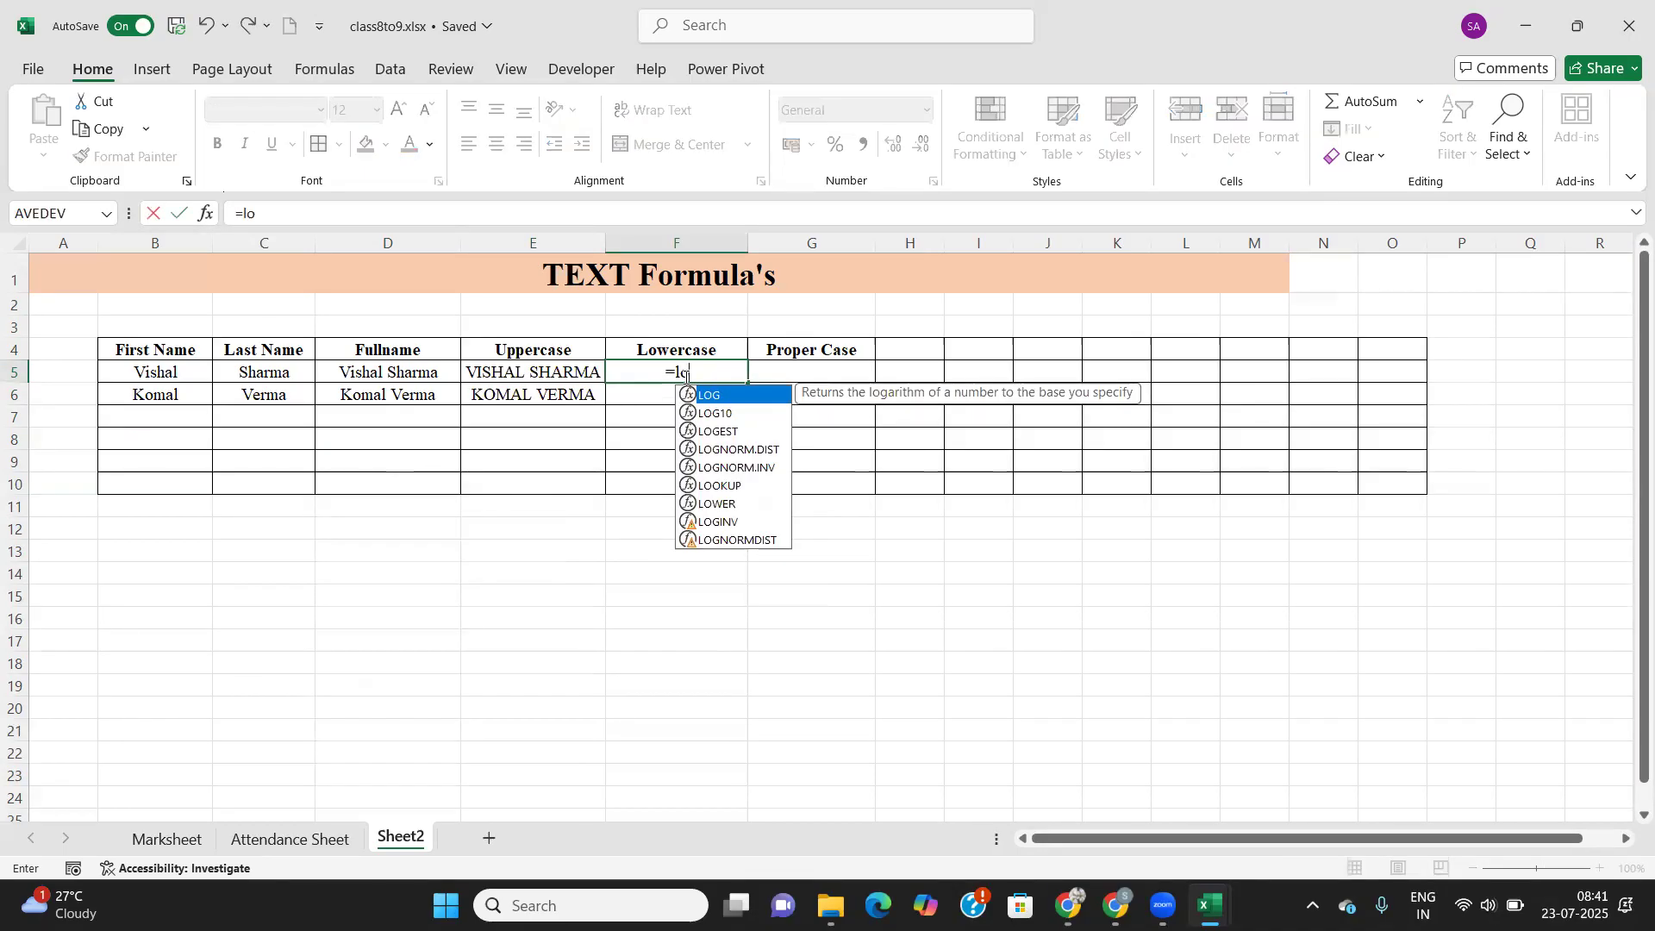
pyautogui.press('Tab')
pyautogui.press('Left')
pyautogui.write(')')
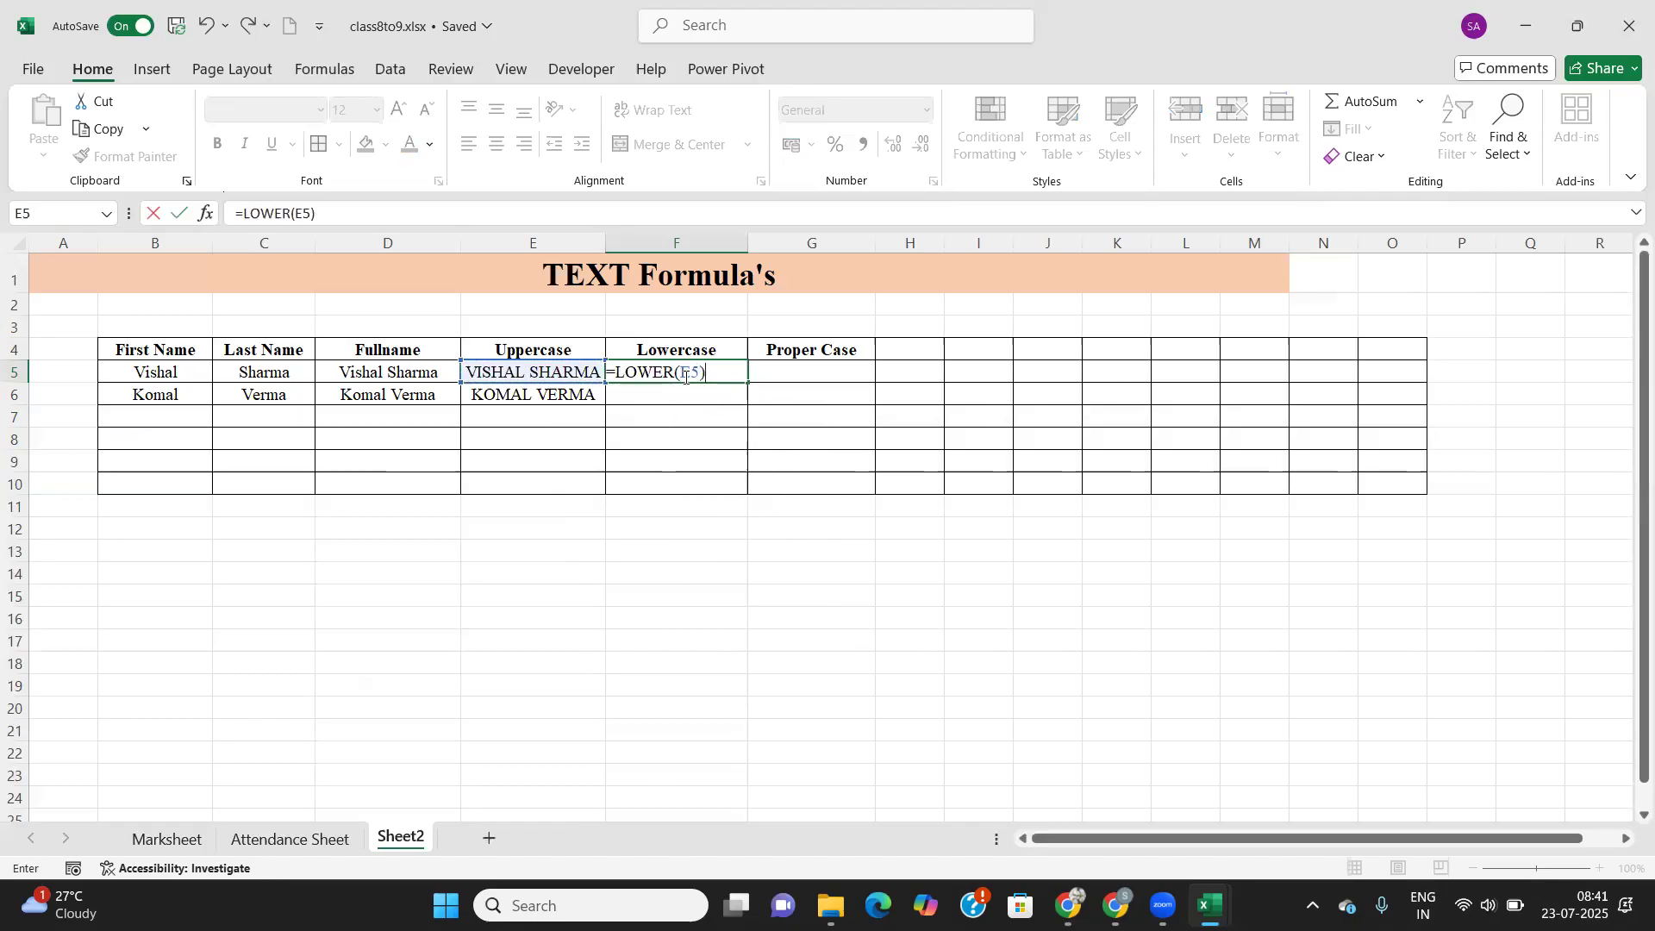
pyautogui.press('Return')
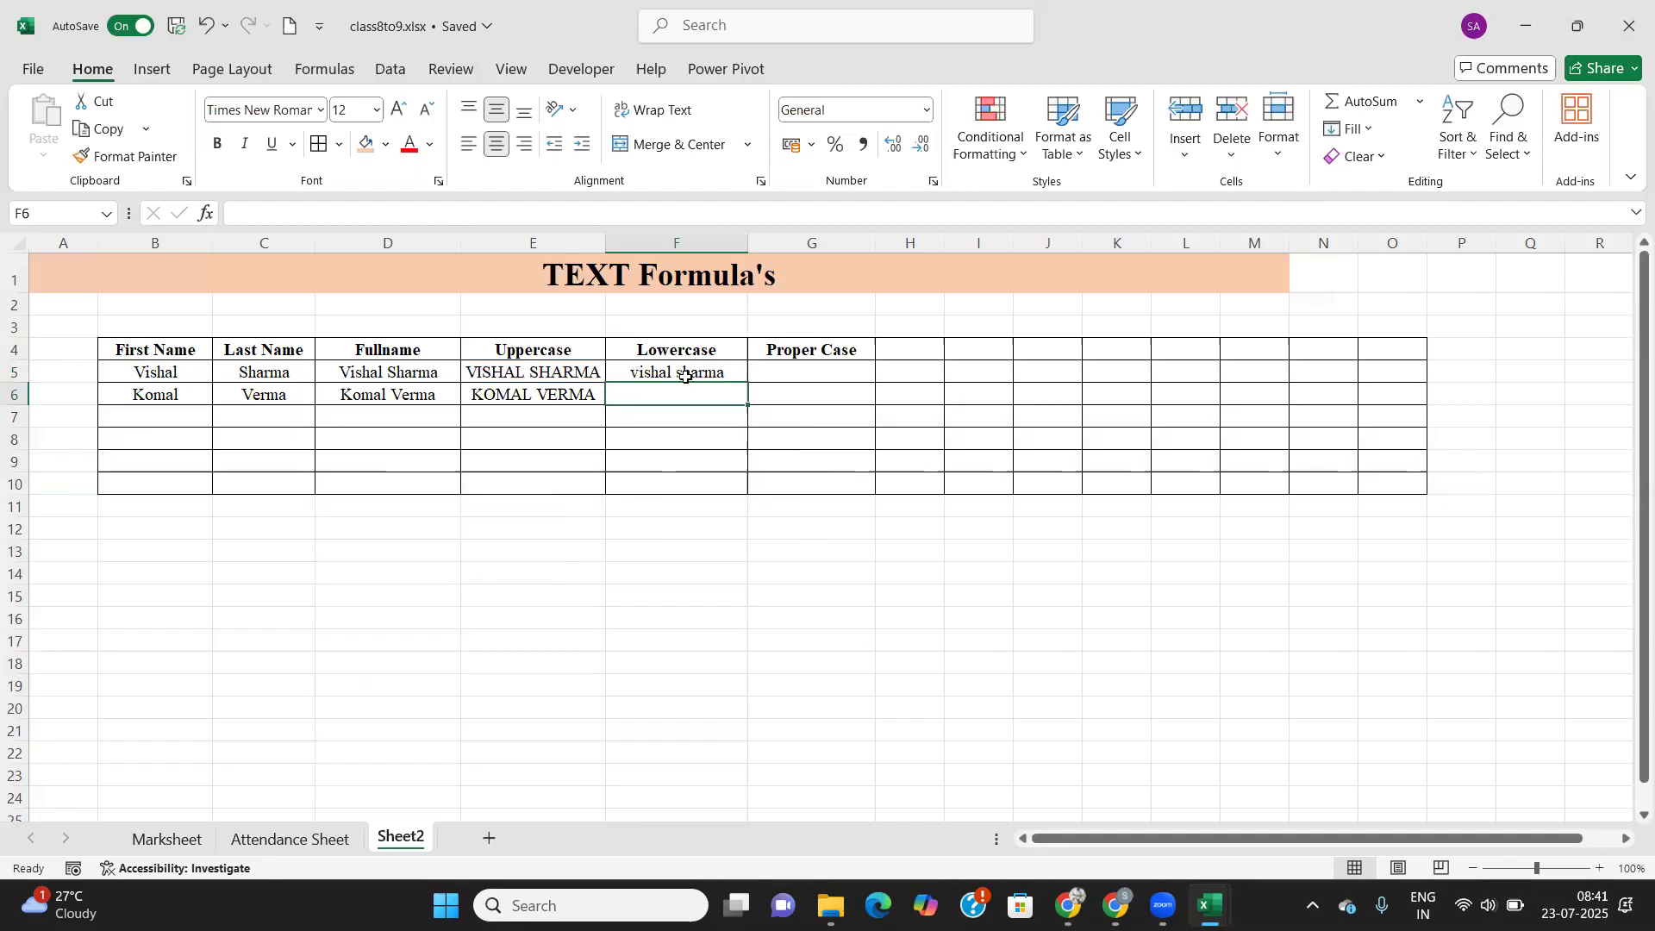
# Fill the LOWER formula from F5 down to F6.
pyautogui.click(685, 375)
pyautogui.moveTo(743, 403); pyautogui.dragTo(709, 407)
pyautogui.click(709, 398)
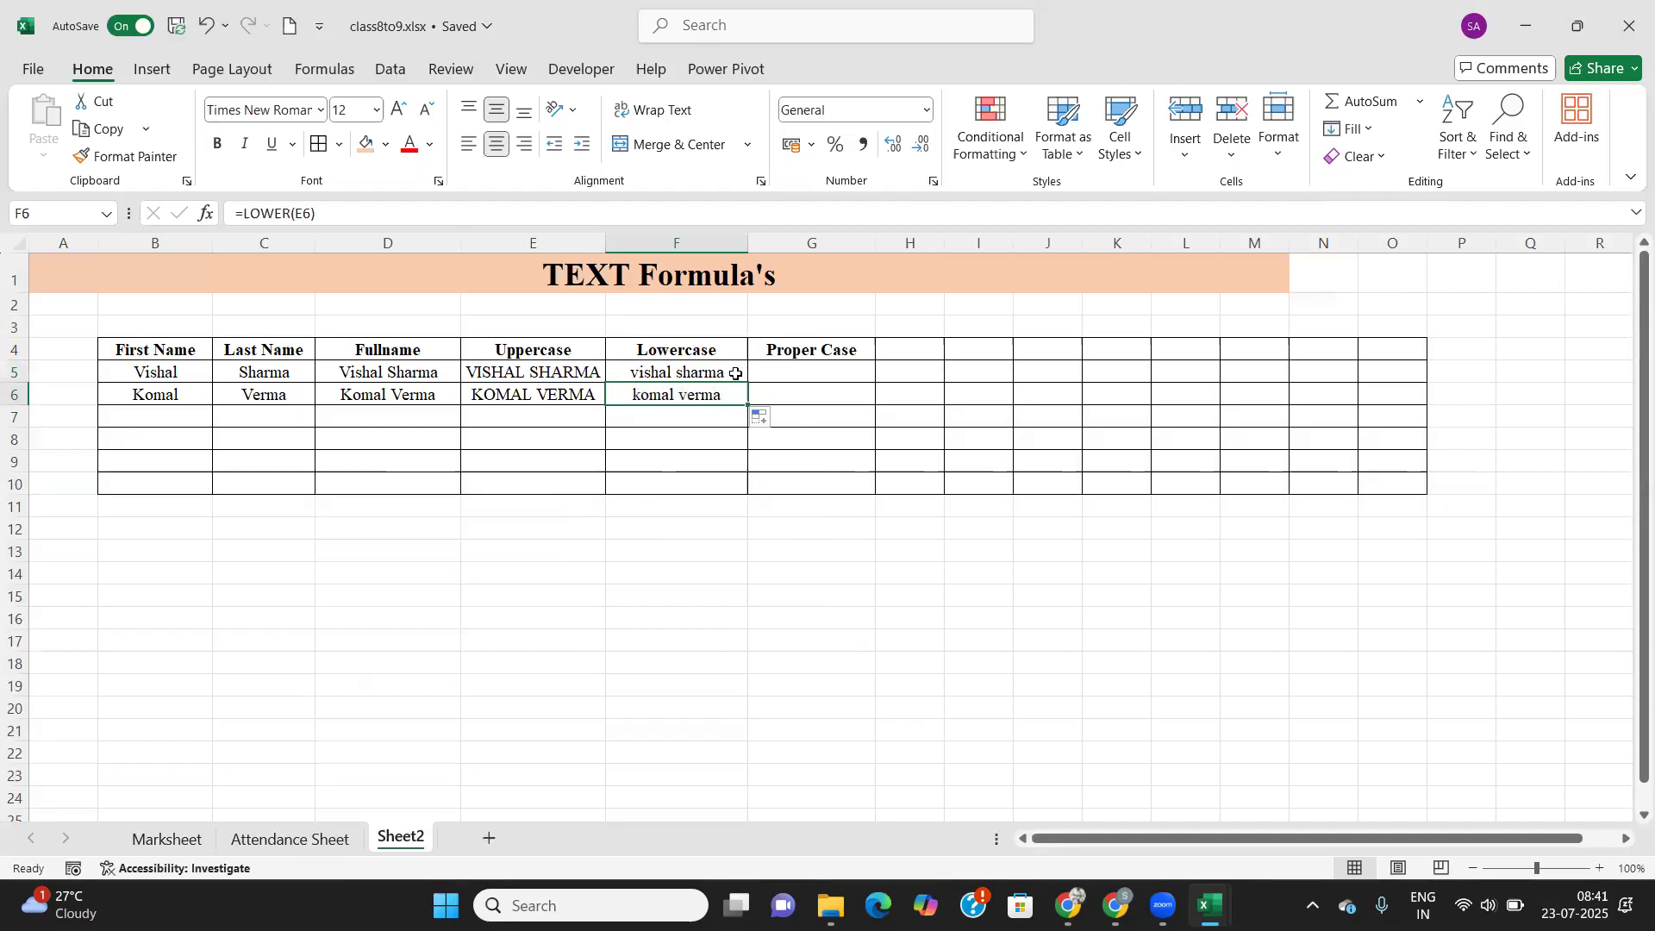
# Convert the lowercase name to proper case in G5 with the formula =PROPER(F5).
pyautogui.click(794, 366)
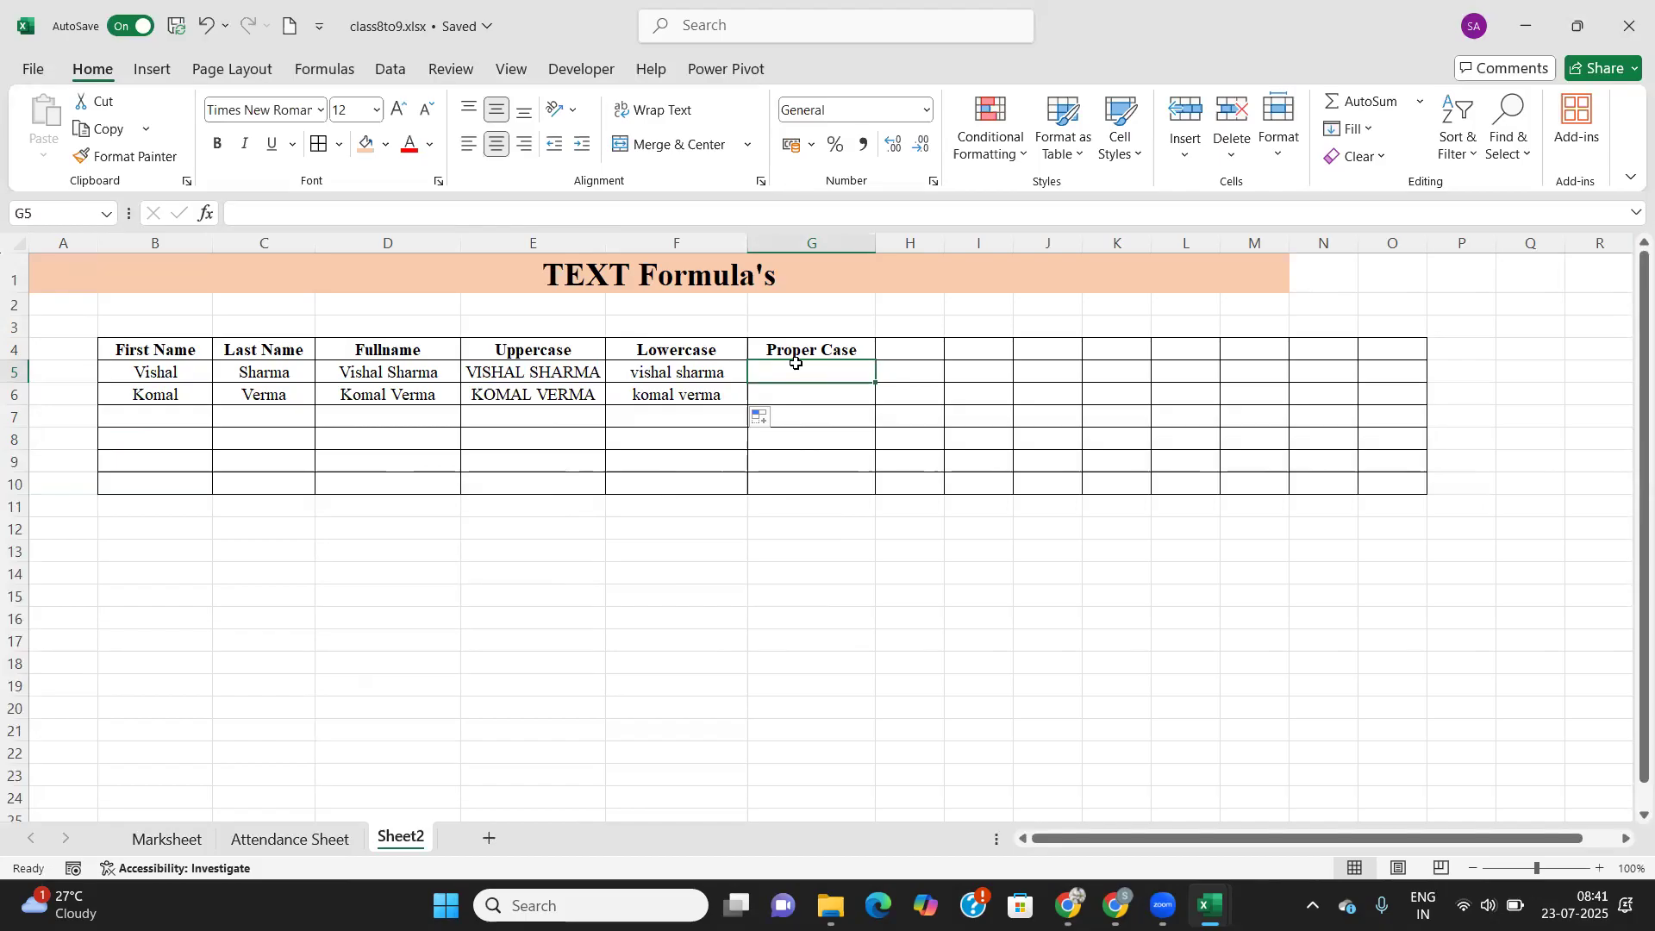
pyautogui.write('=')
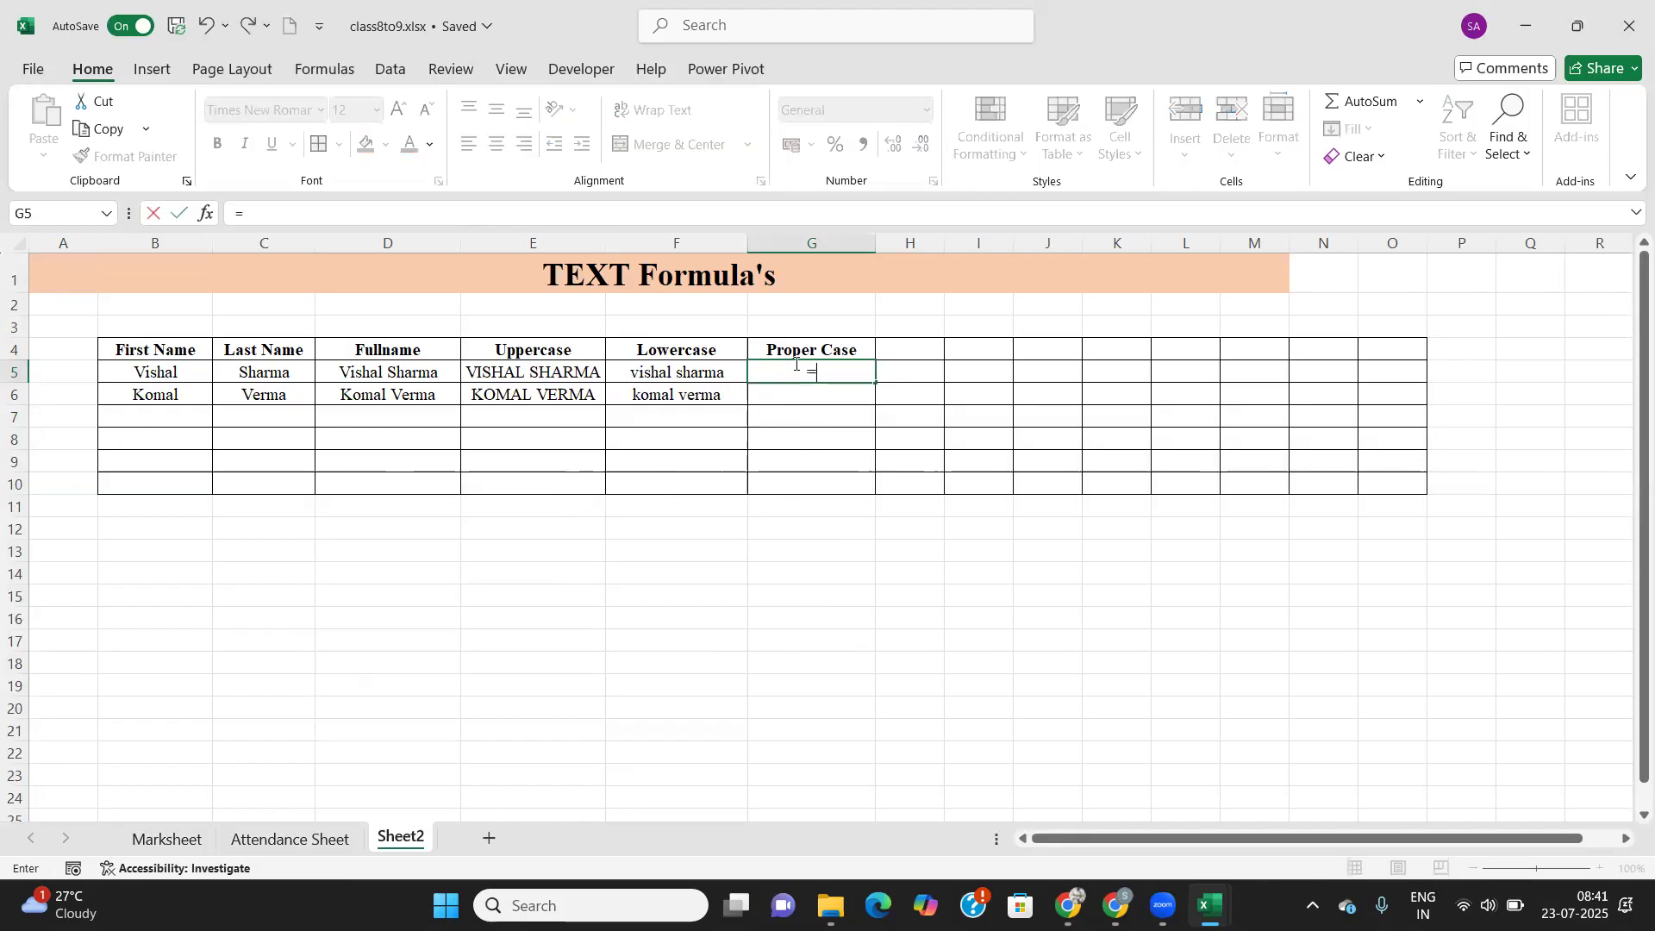
pyautogui.write('p')
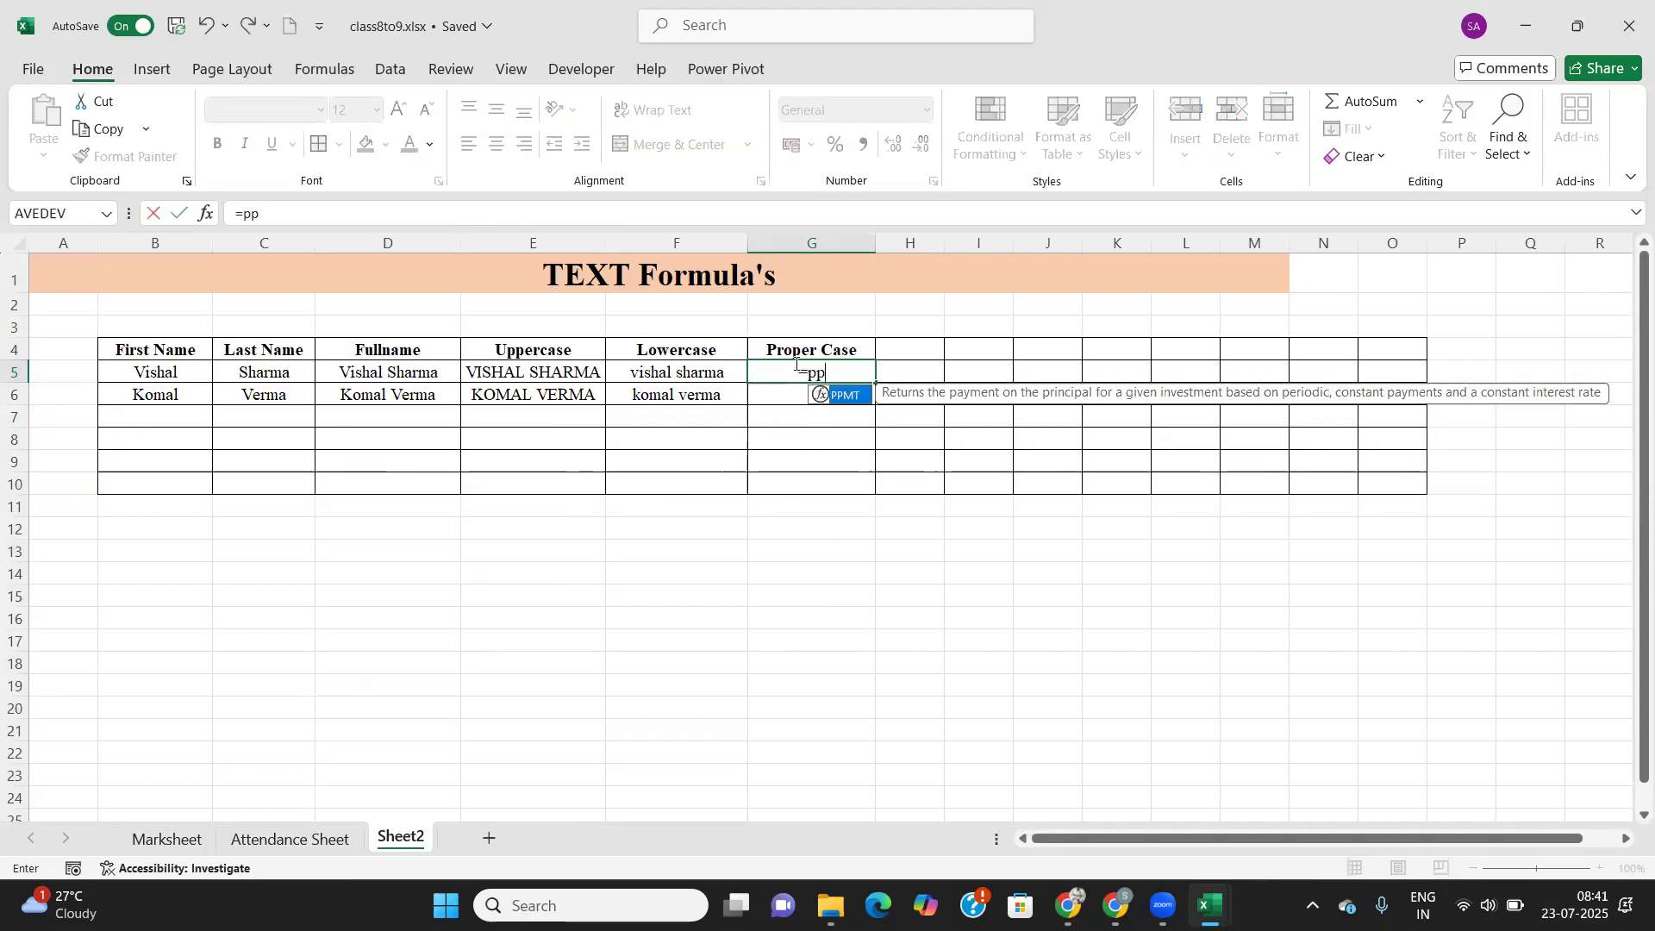
pyautogui.write('roper')
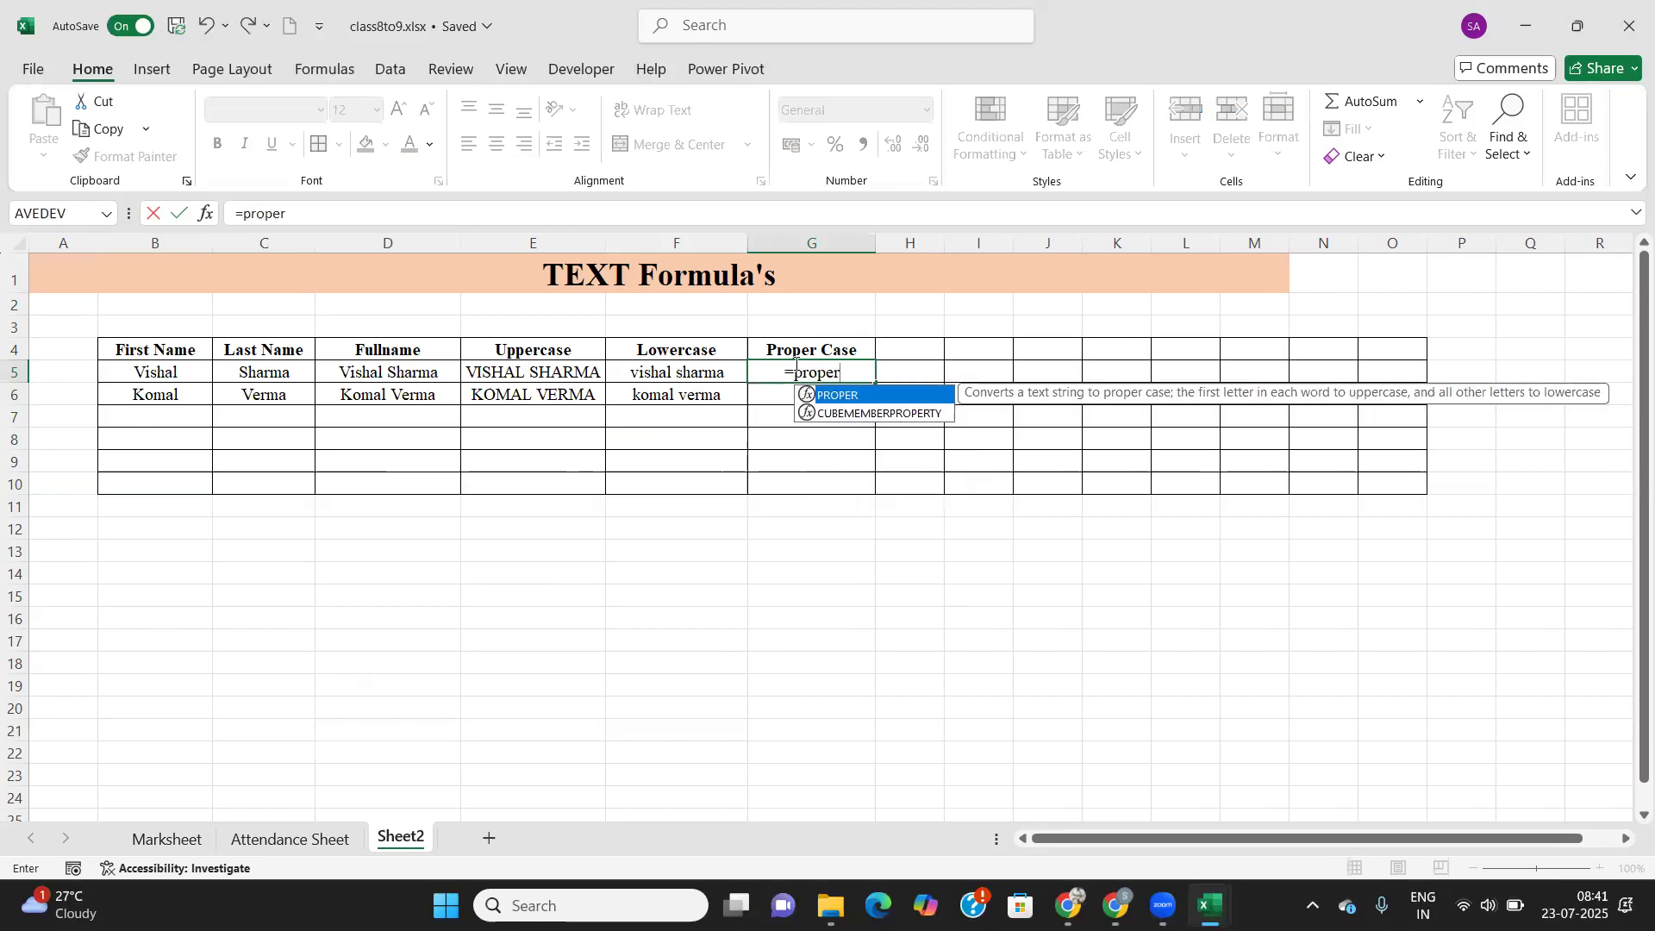
pyautogui.press('Tab')
pyautogui.press('Left')
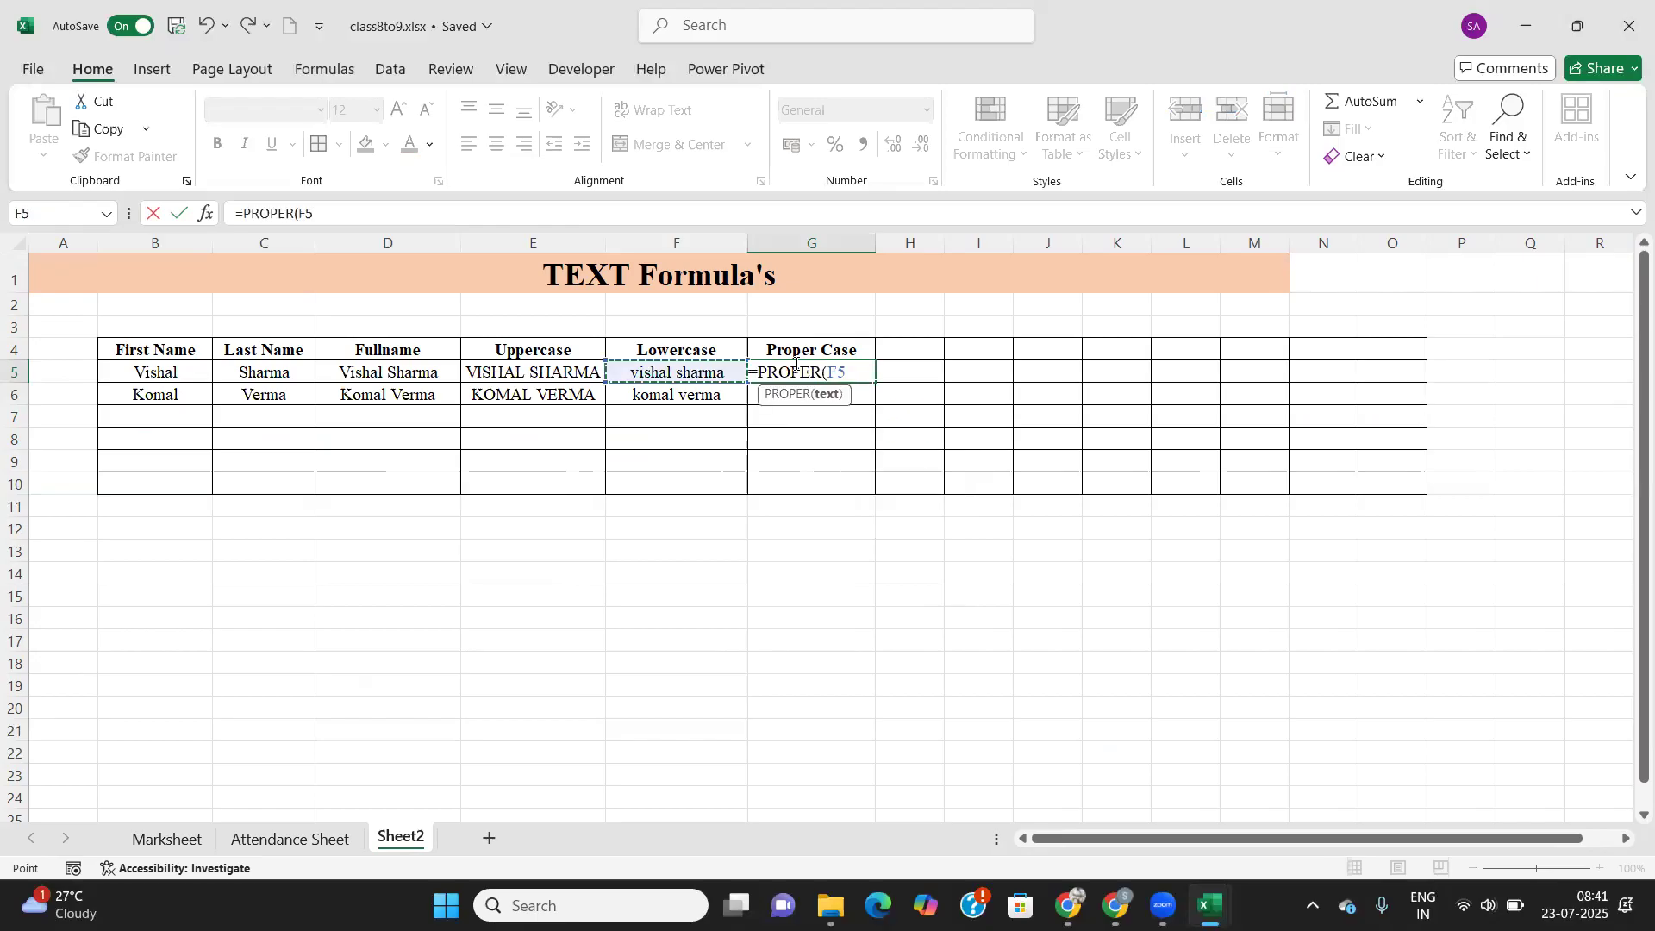
pyautogui.write(')')
pyautogui.press('Return')
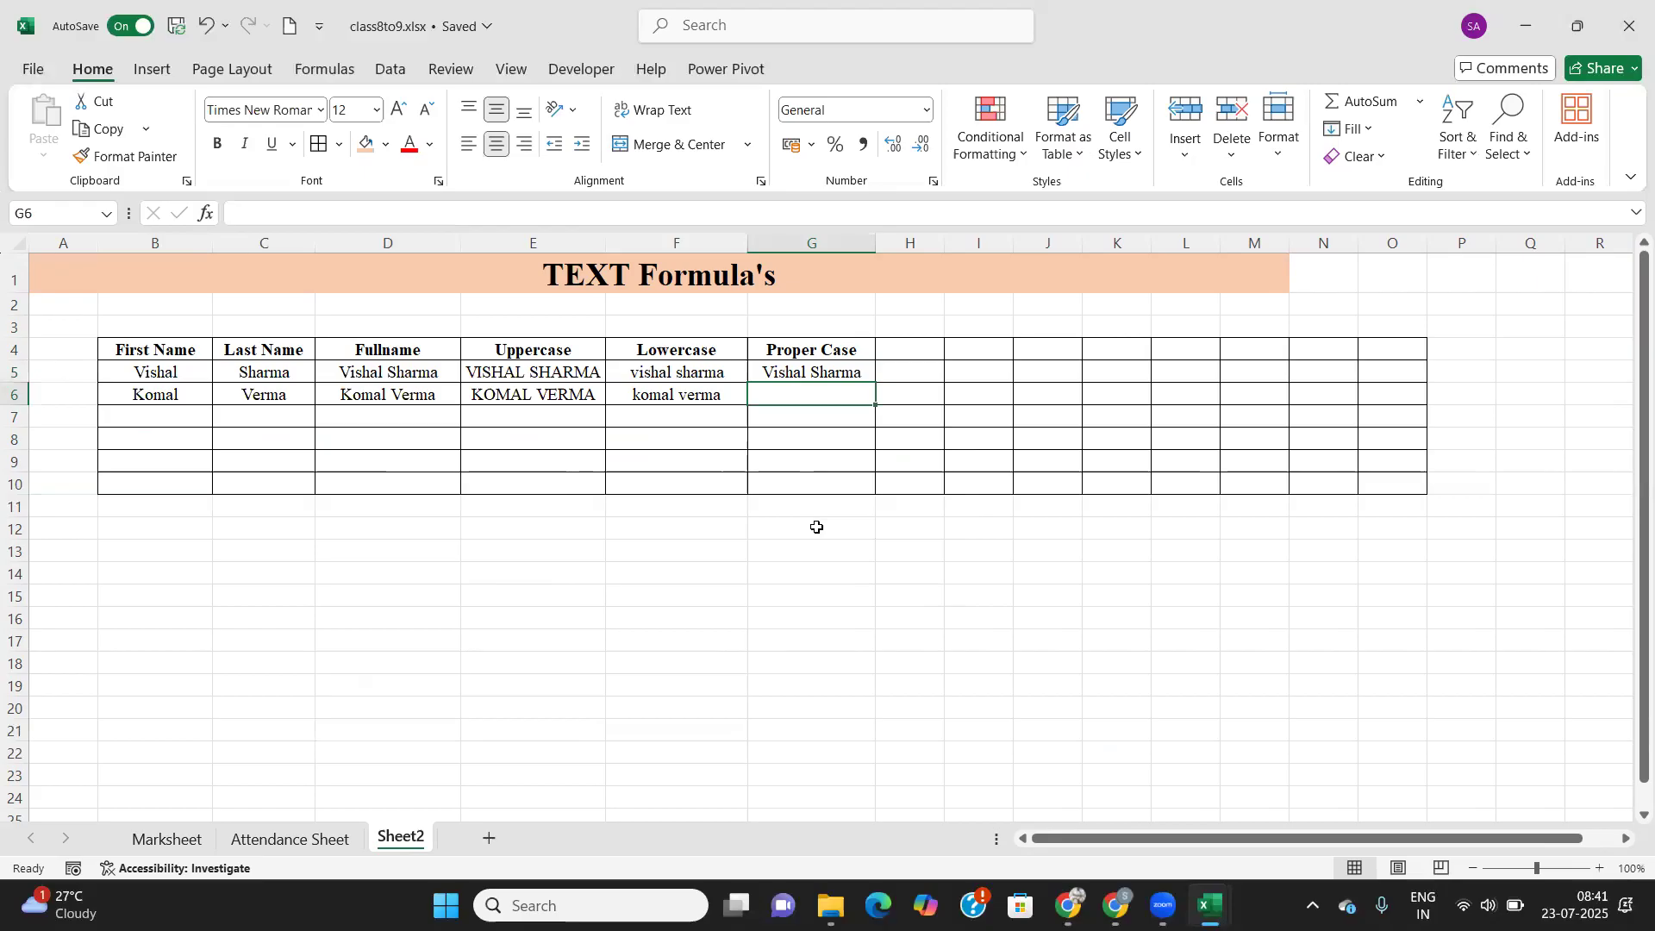
# Fill the PROPER formula from G5 down to G6.
pyautogui.click(833, 372)
pyautogui.moveTo(880, 385); pyautogui.dragTo(870, 403)
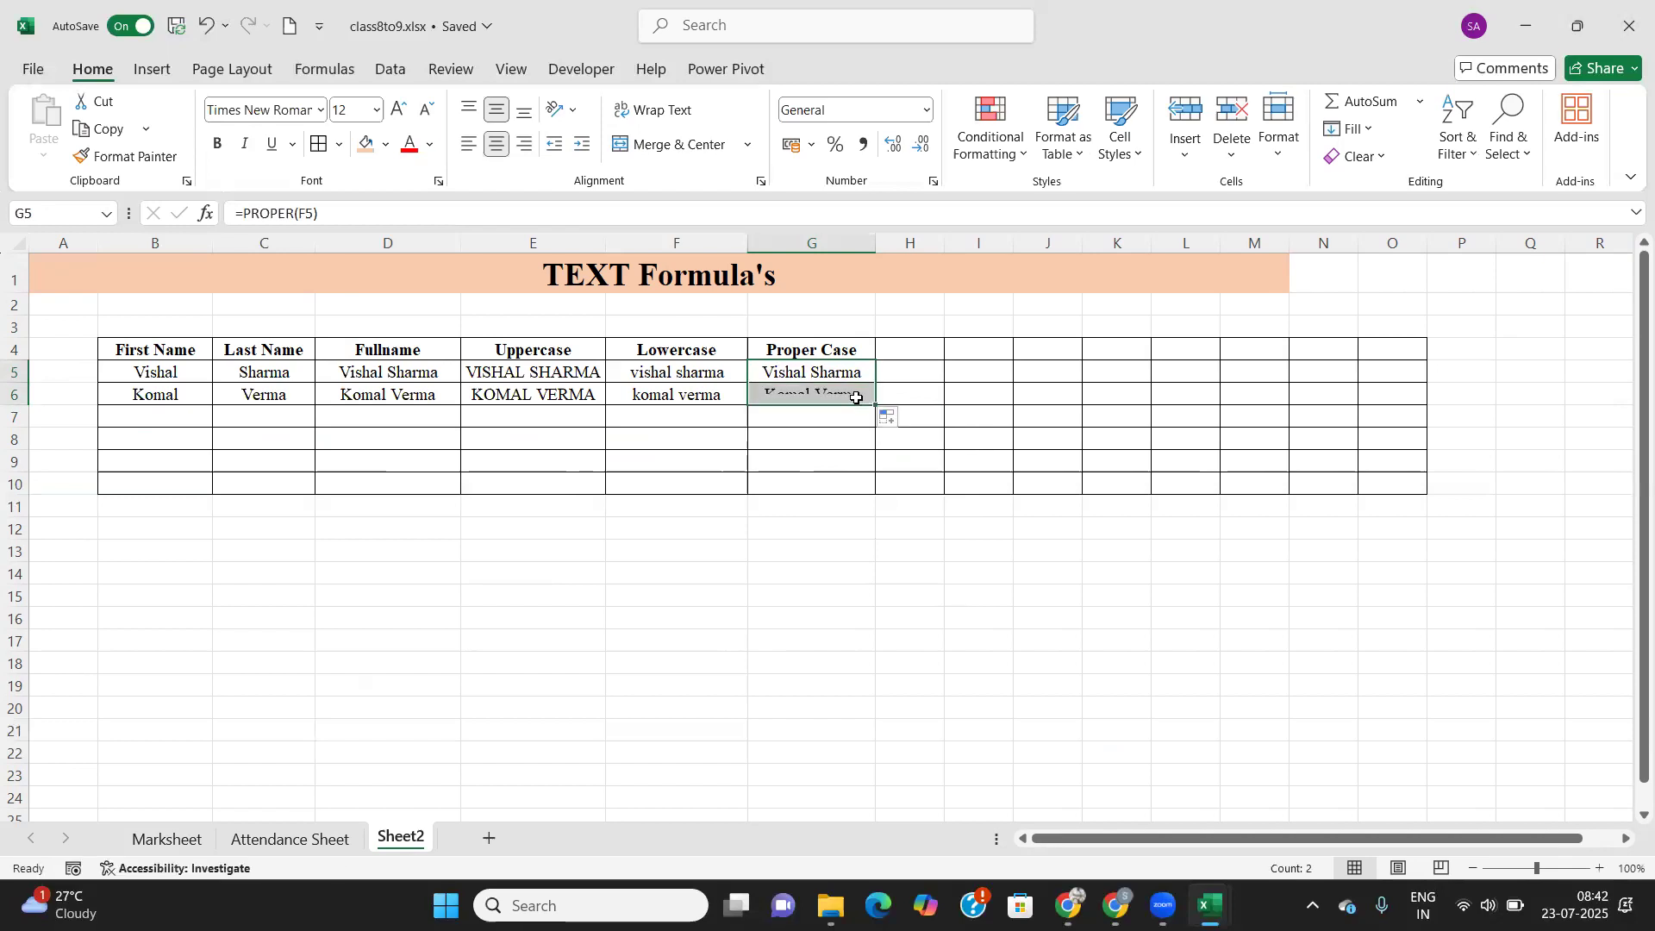
pyautogui.click(861, 373)
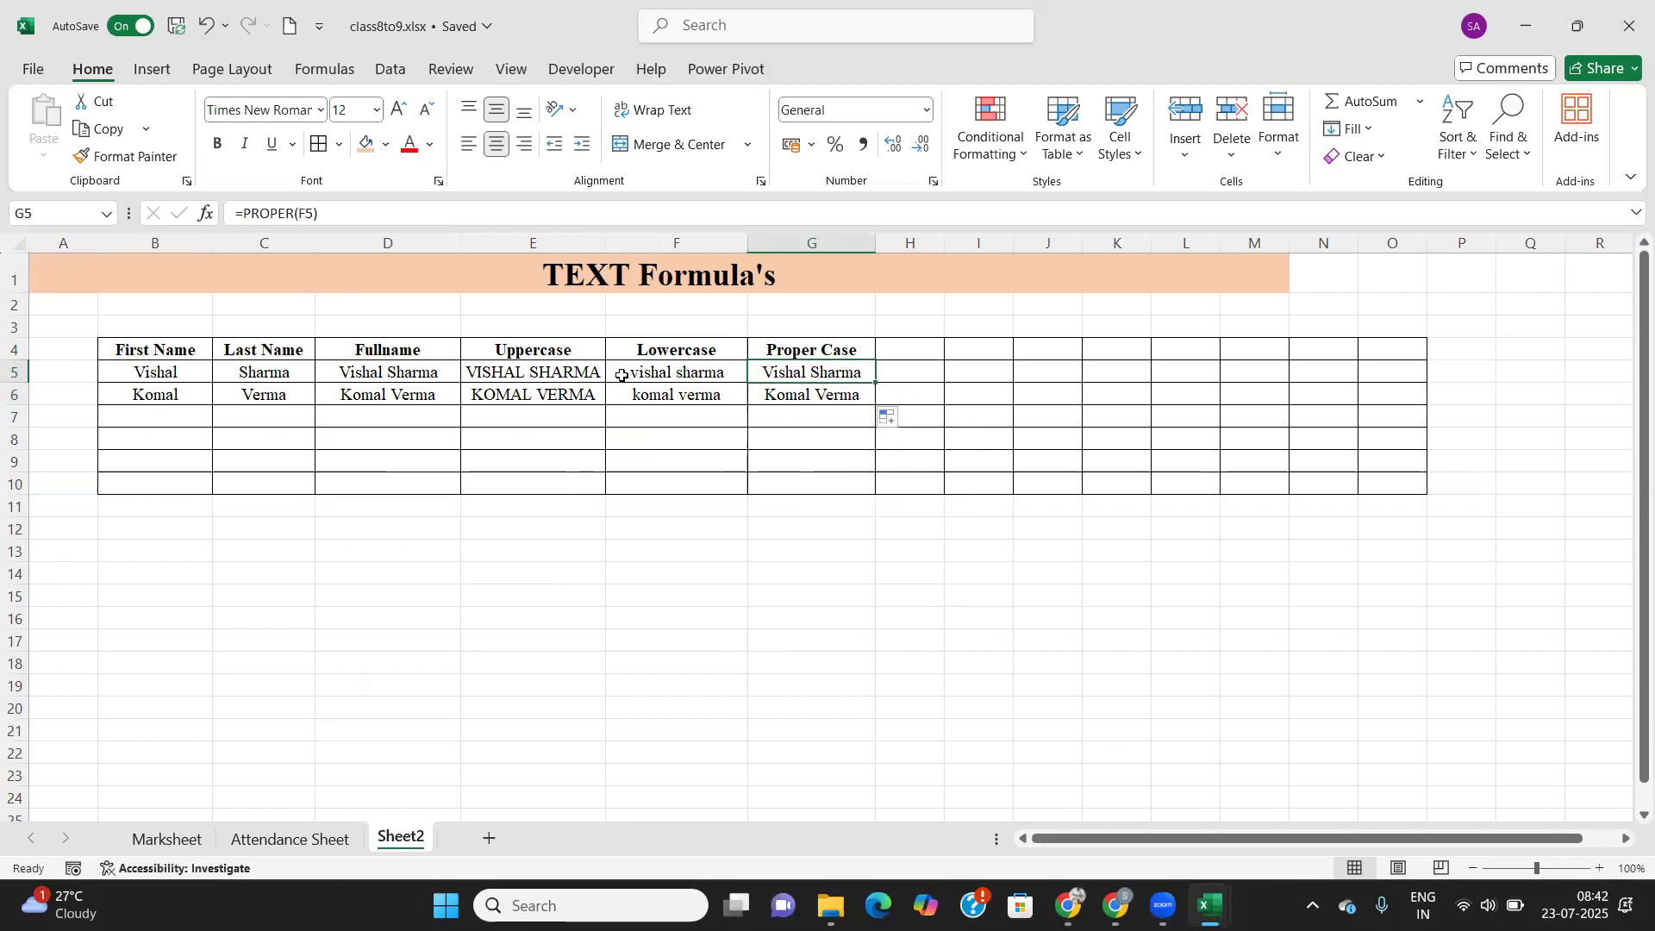
# Show the formulas in the cells, examine columns D to G, and return to the results view.
pyautogui.click(587, 373)
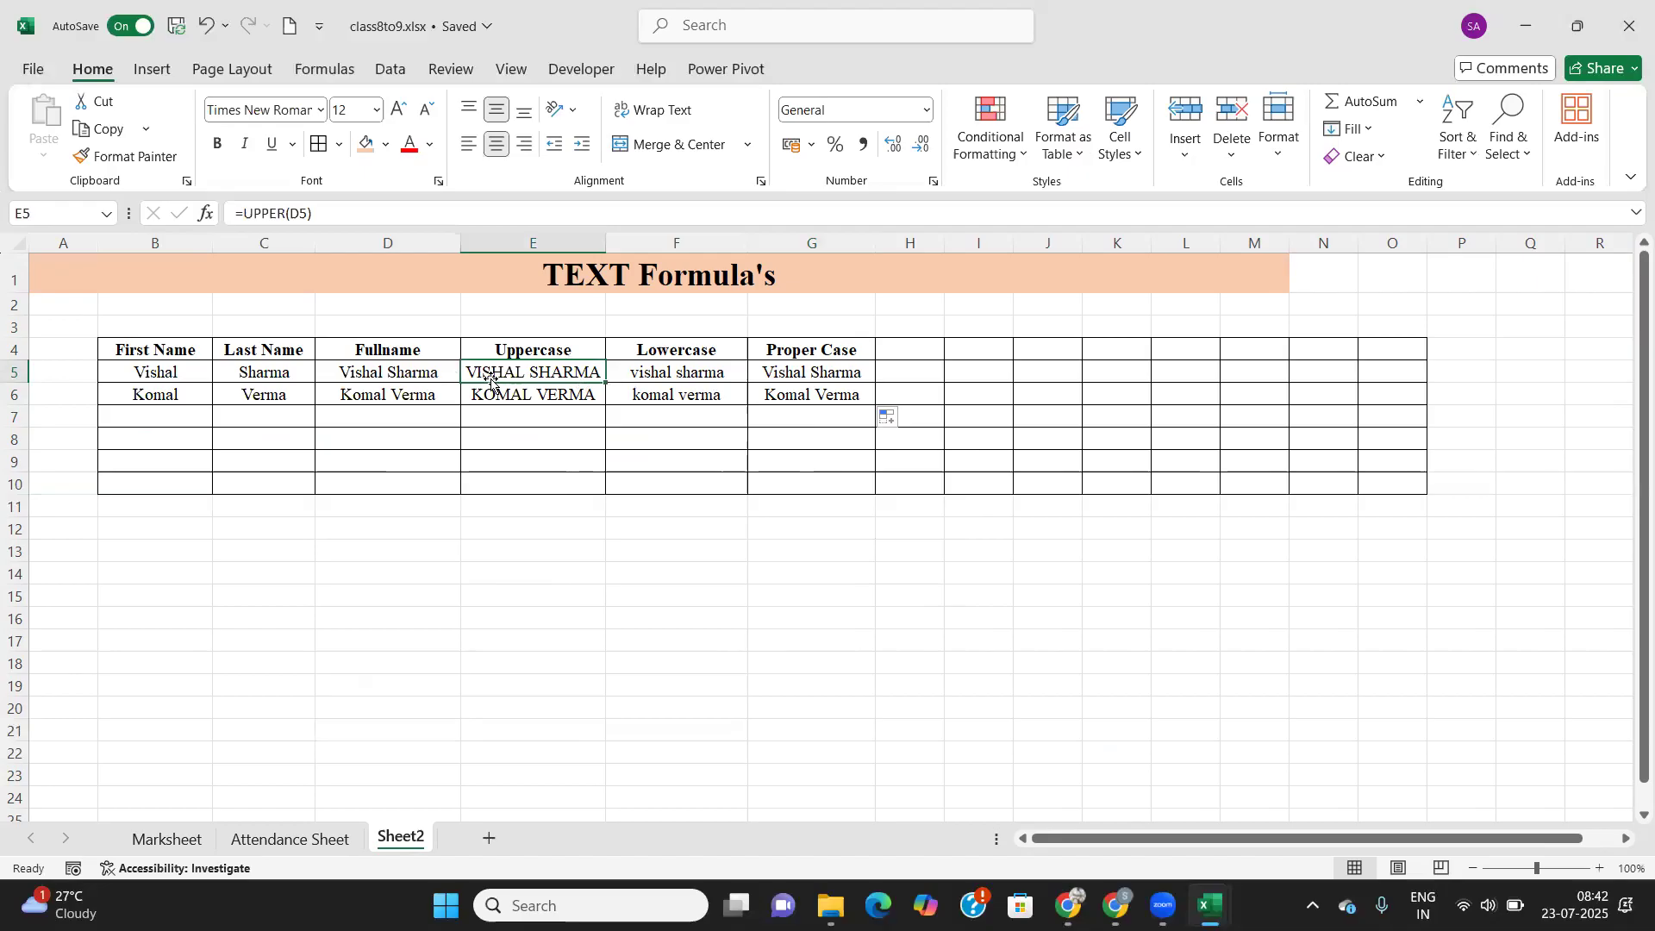
pyautogui.hotkey('ctrl', '`')
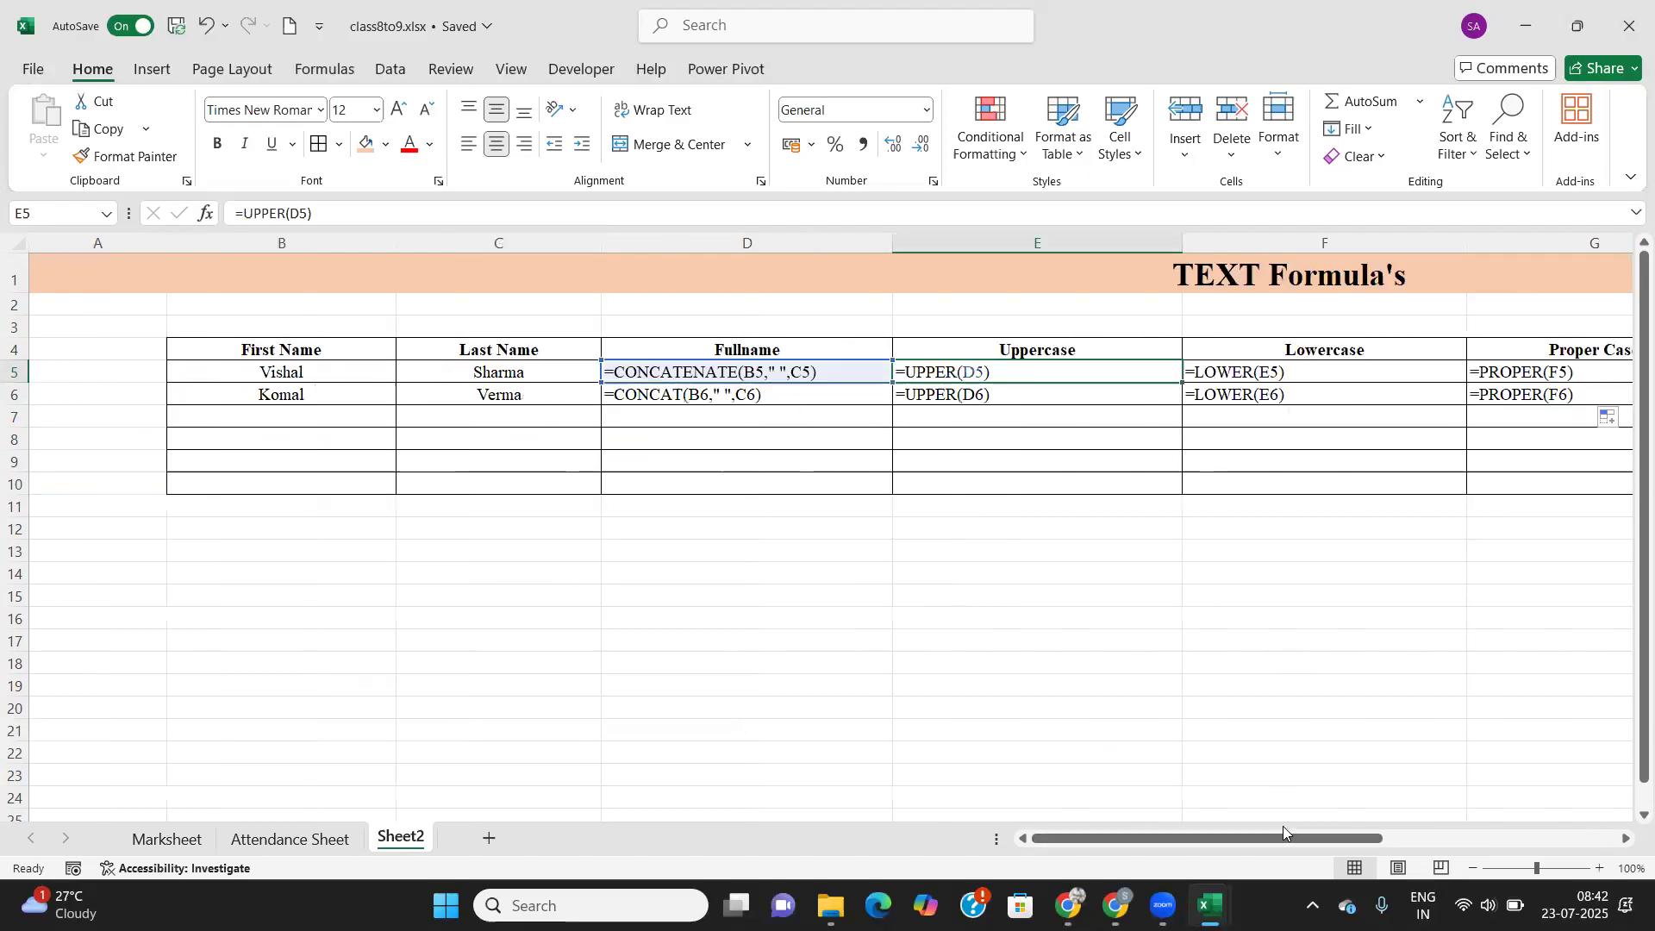
pyautogui.moveTo(1318, 837); pyautogui.dragTo(1457, 837)
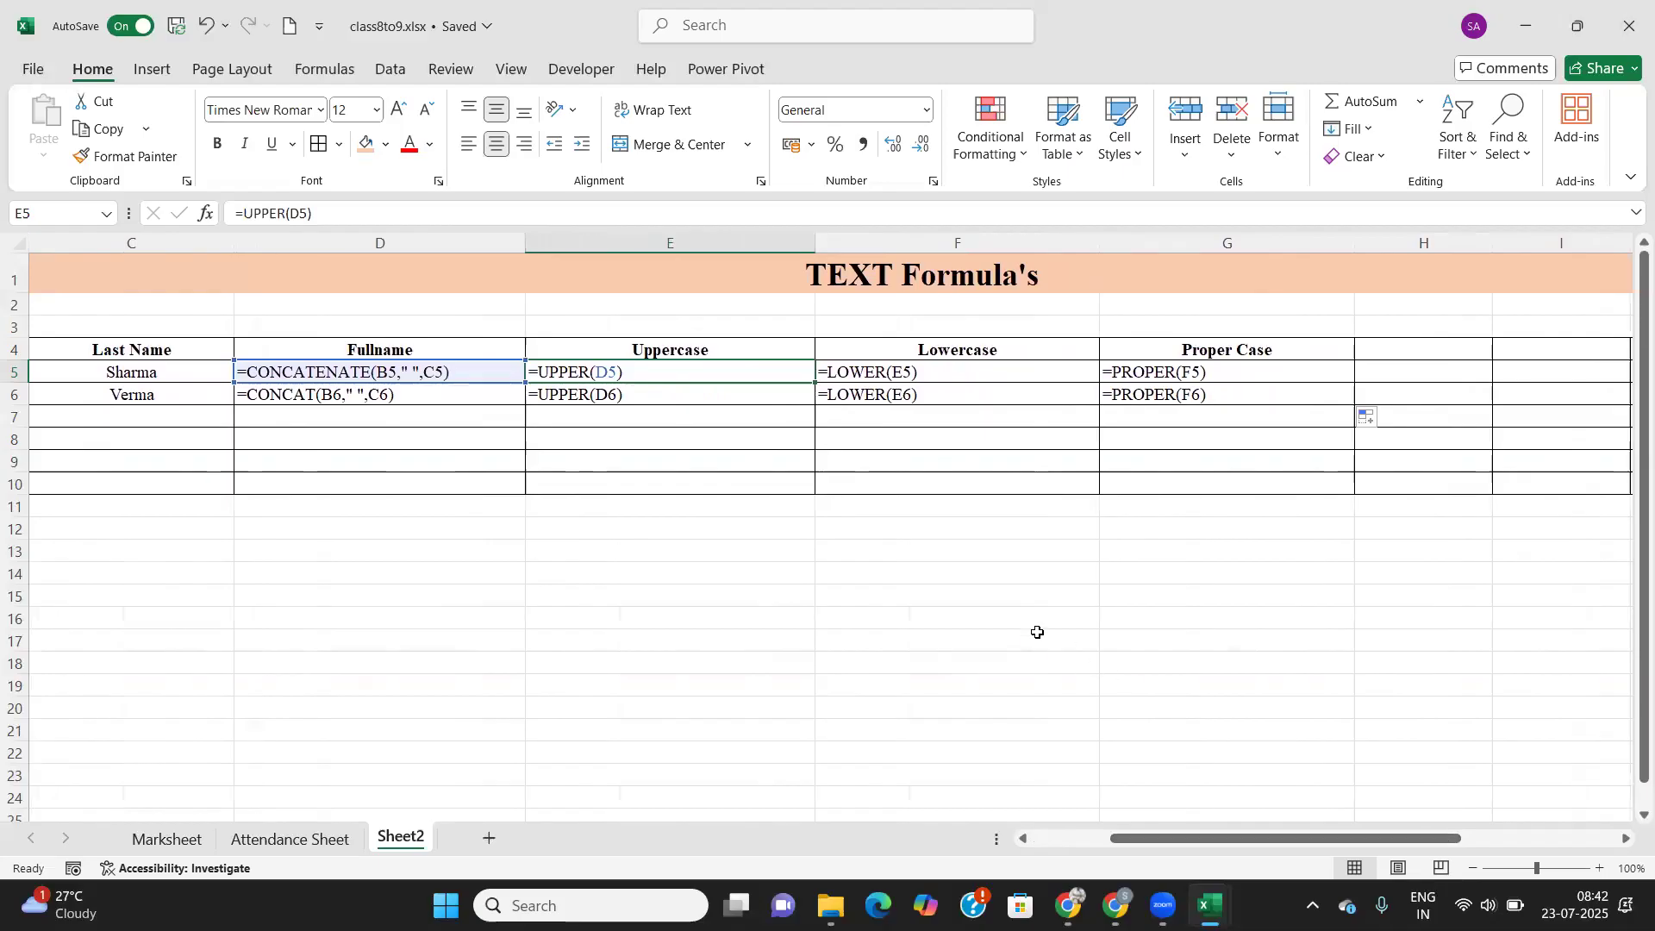
pyautogui.hotkey('ctrl', '`')
# Enter the shortcut note ctrl+~ in cell D12 below the table.
pyautogui.click(217, 528)
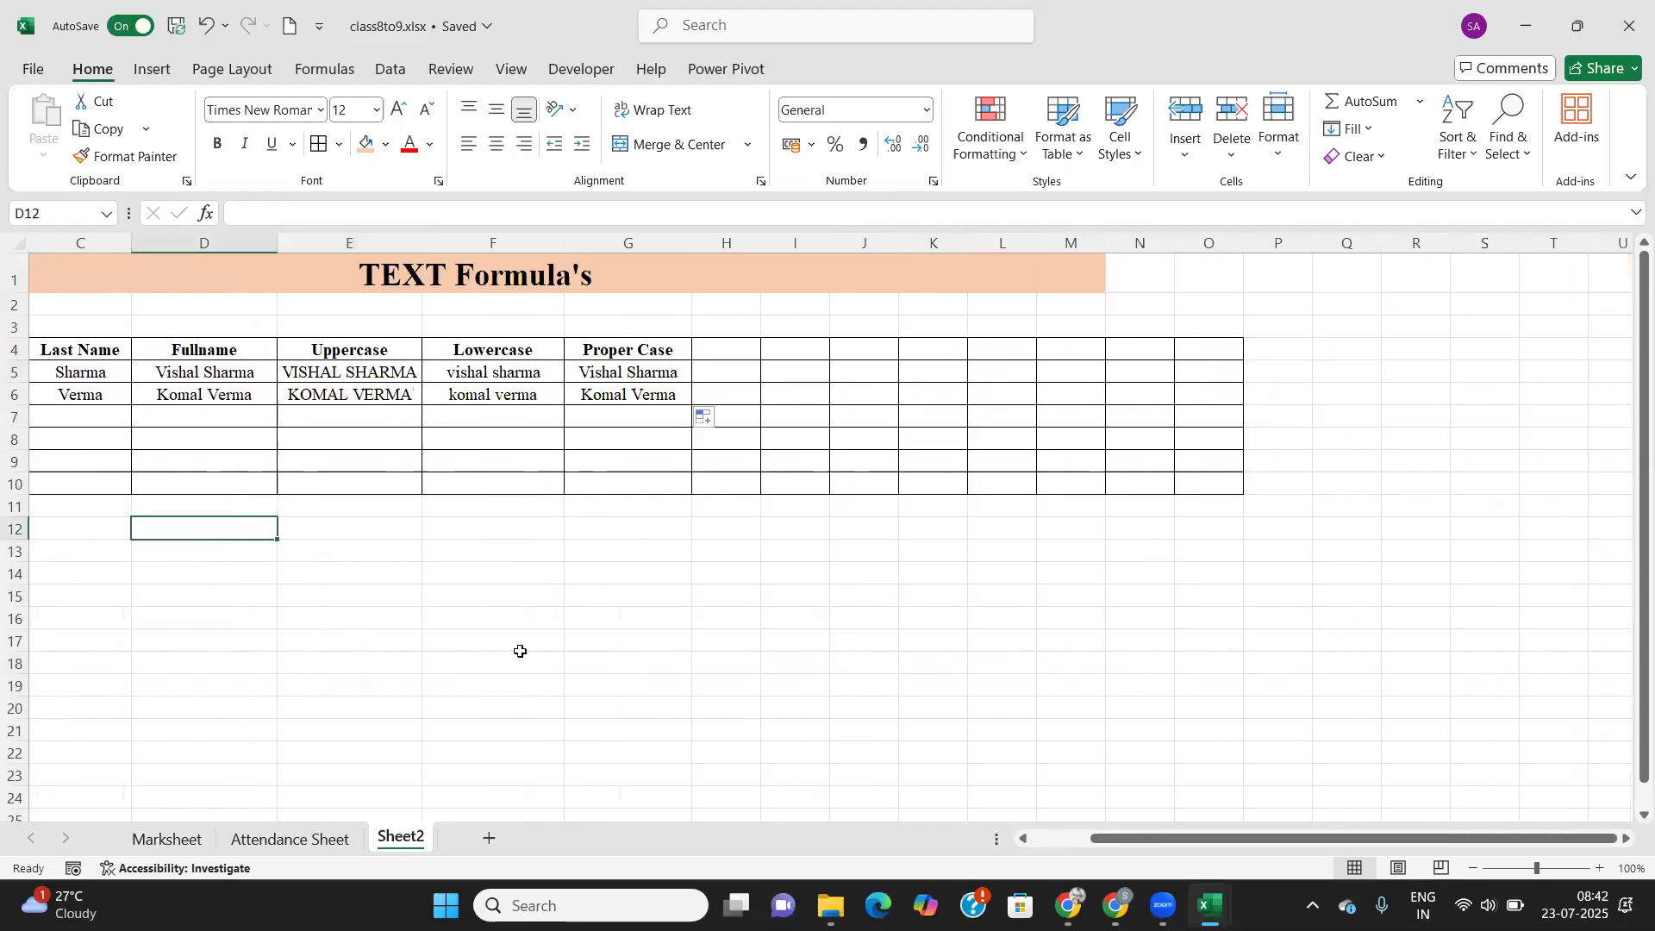
pyautogui.write('ctrl')
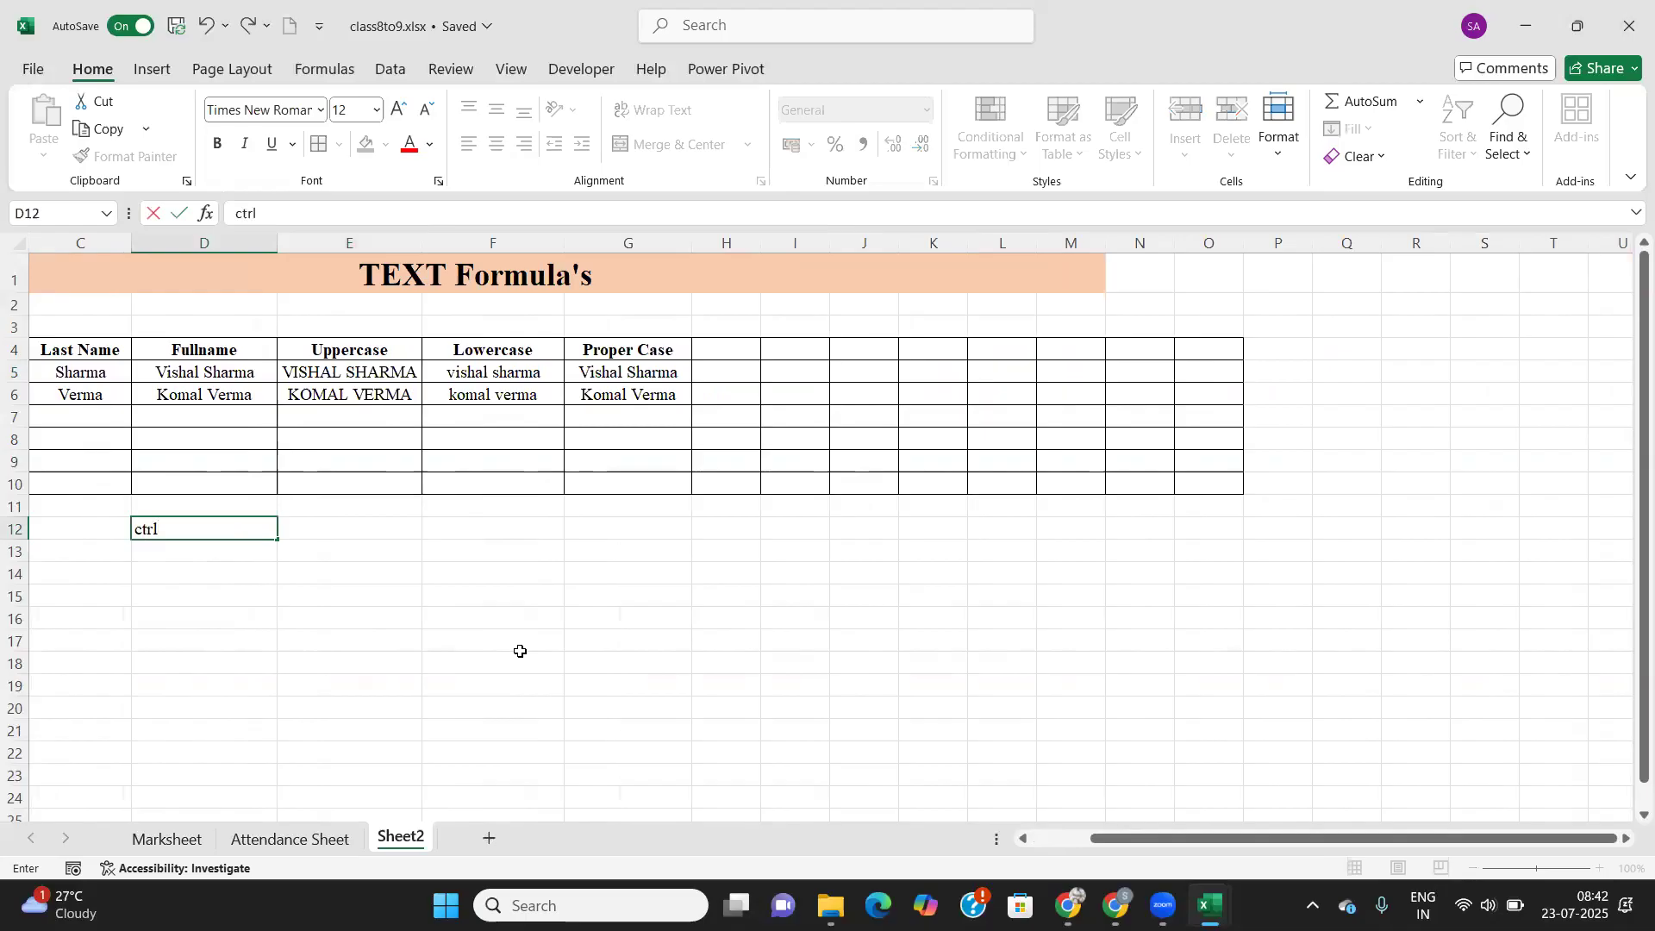
pyautogui.write('+~')
pyautogui.click(158, 591)
pyautogui.click(207, 523)
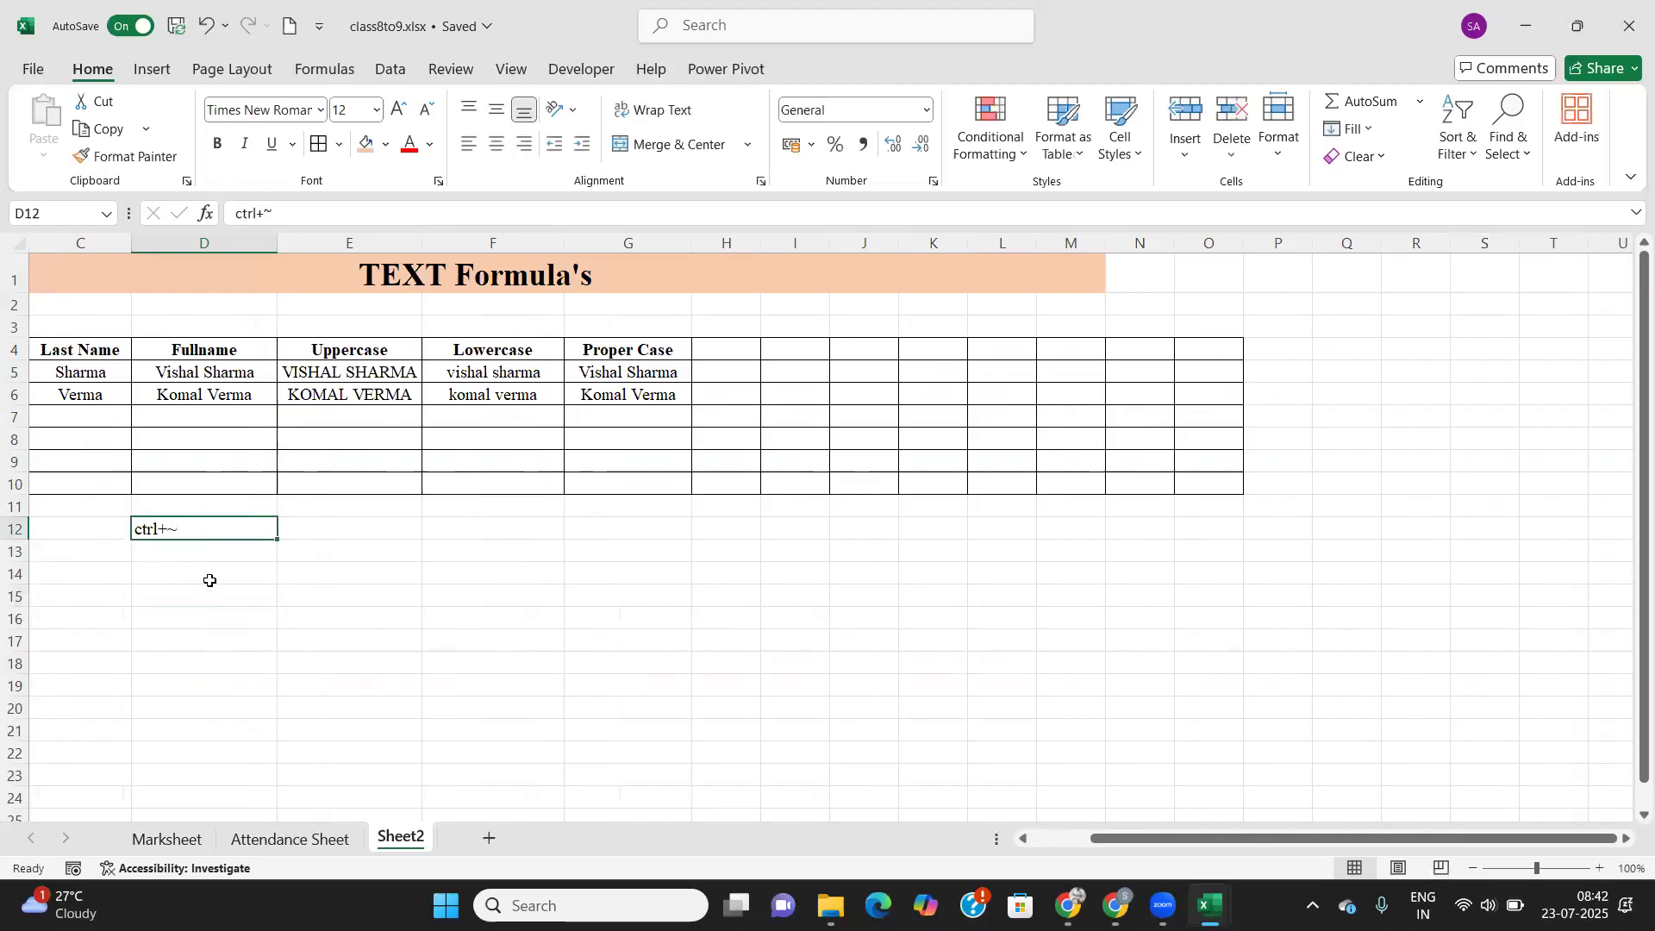
# Switch the sheet to formula view and back to results, with the whole table in view.
pyautogui.hotkey('ctrl', '`')
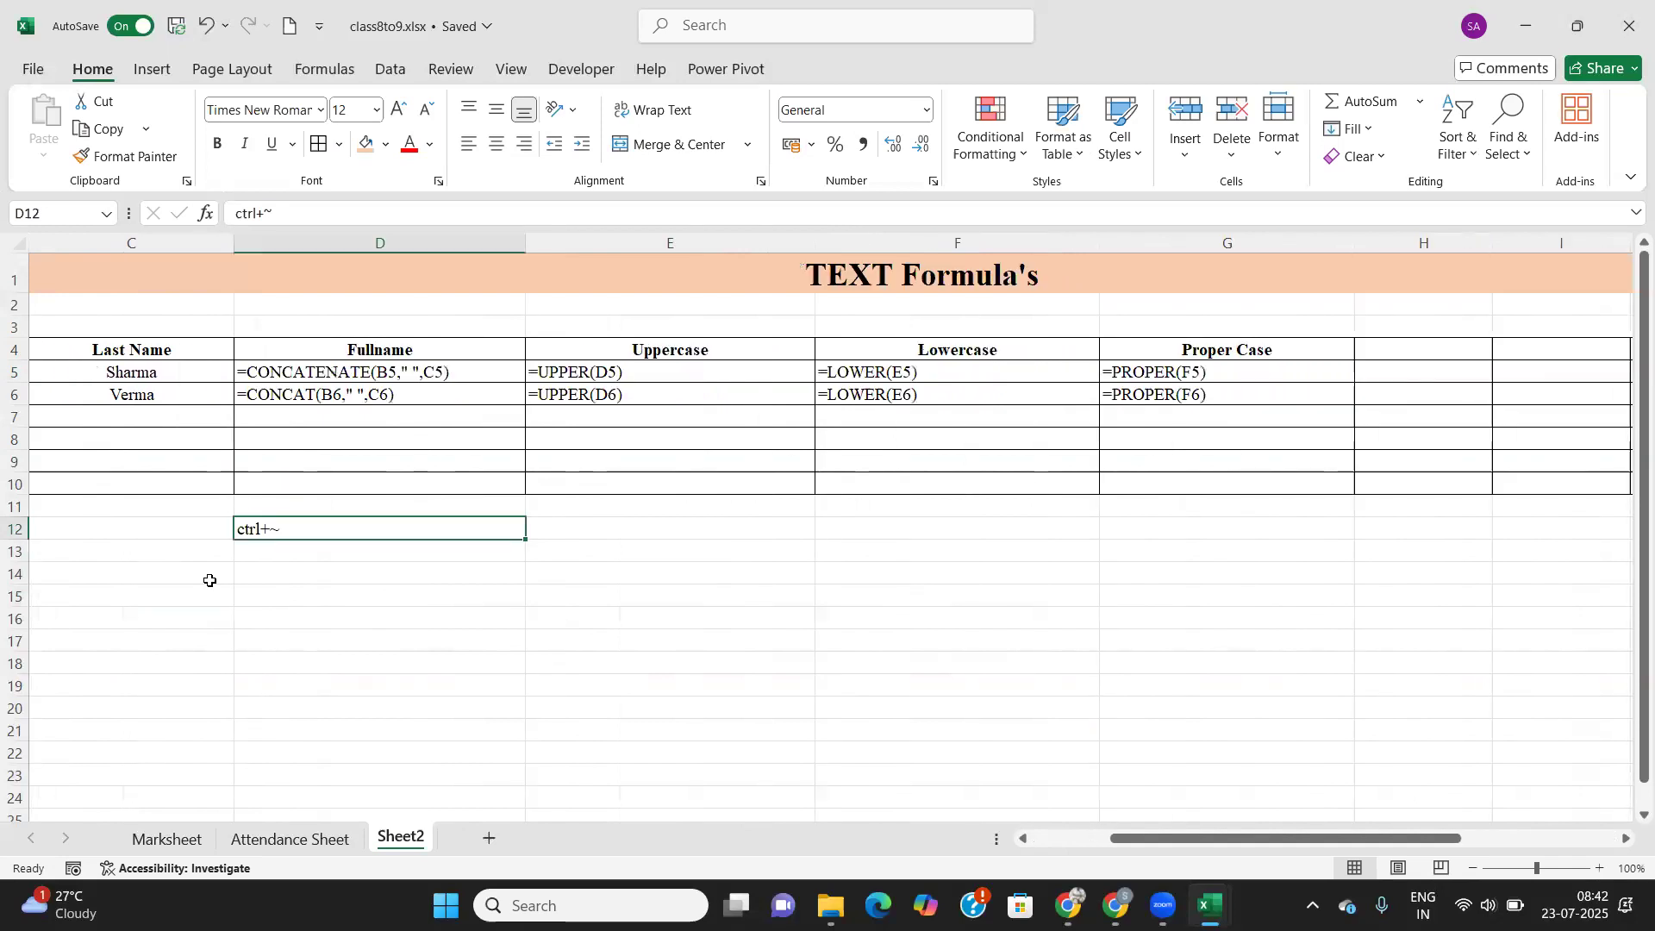
pyautogui.hotkey('ctrl', '`')
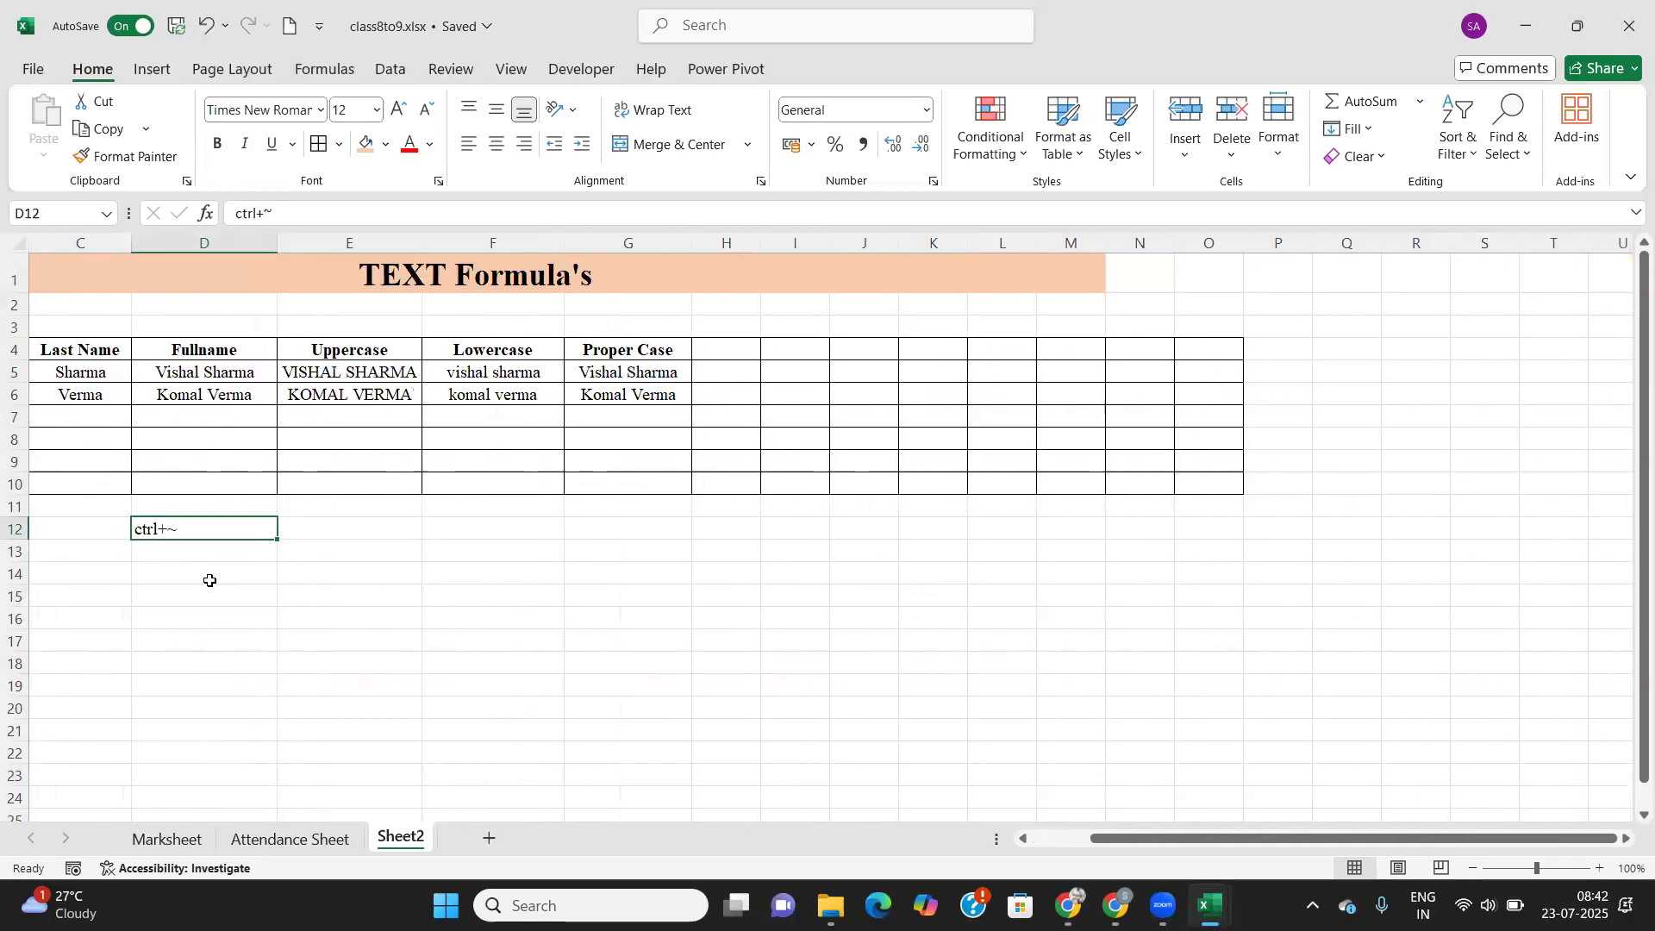
pyautogui.moveTo(1263, 843); pyautogui.dragTo(1207, 843)
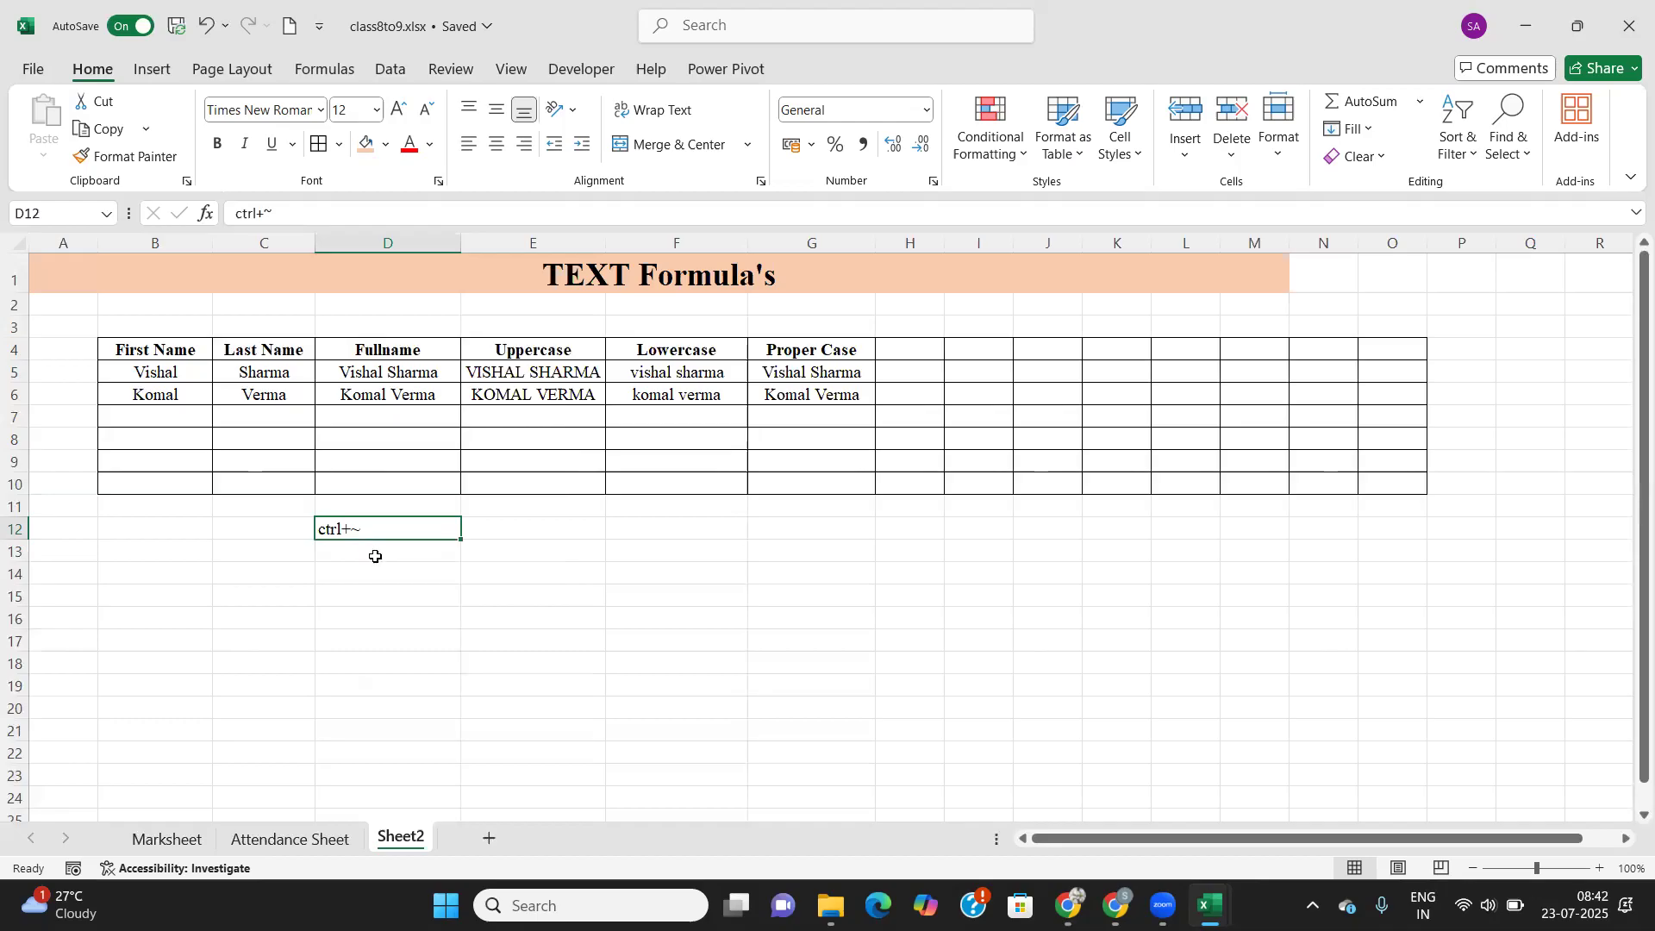
# Widen column H beside the Proper Case column and select its header cell H4.
pyautogui.moveTo(945, 244); pyautogui.dragTo(994, 244)
pyautogui.click(951, 347)
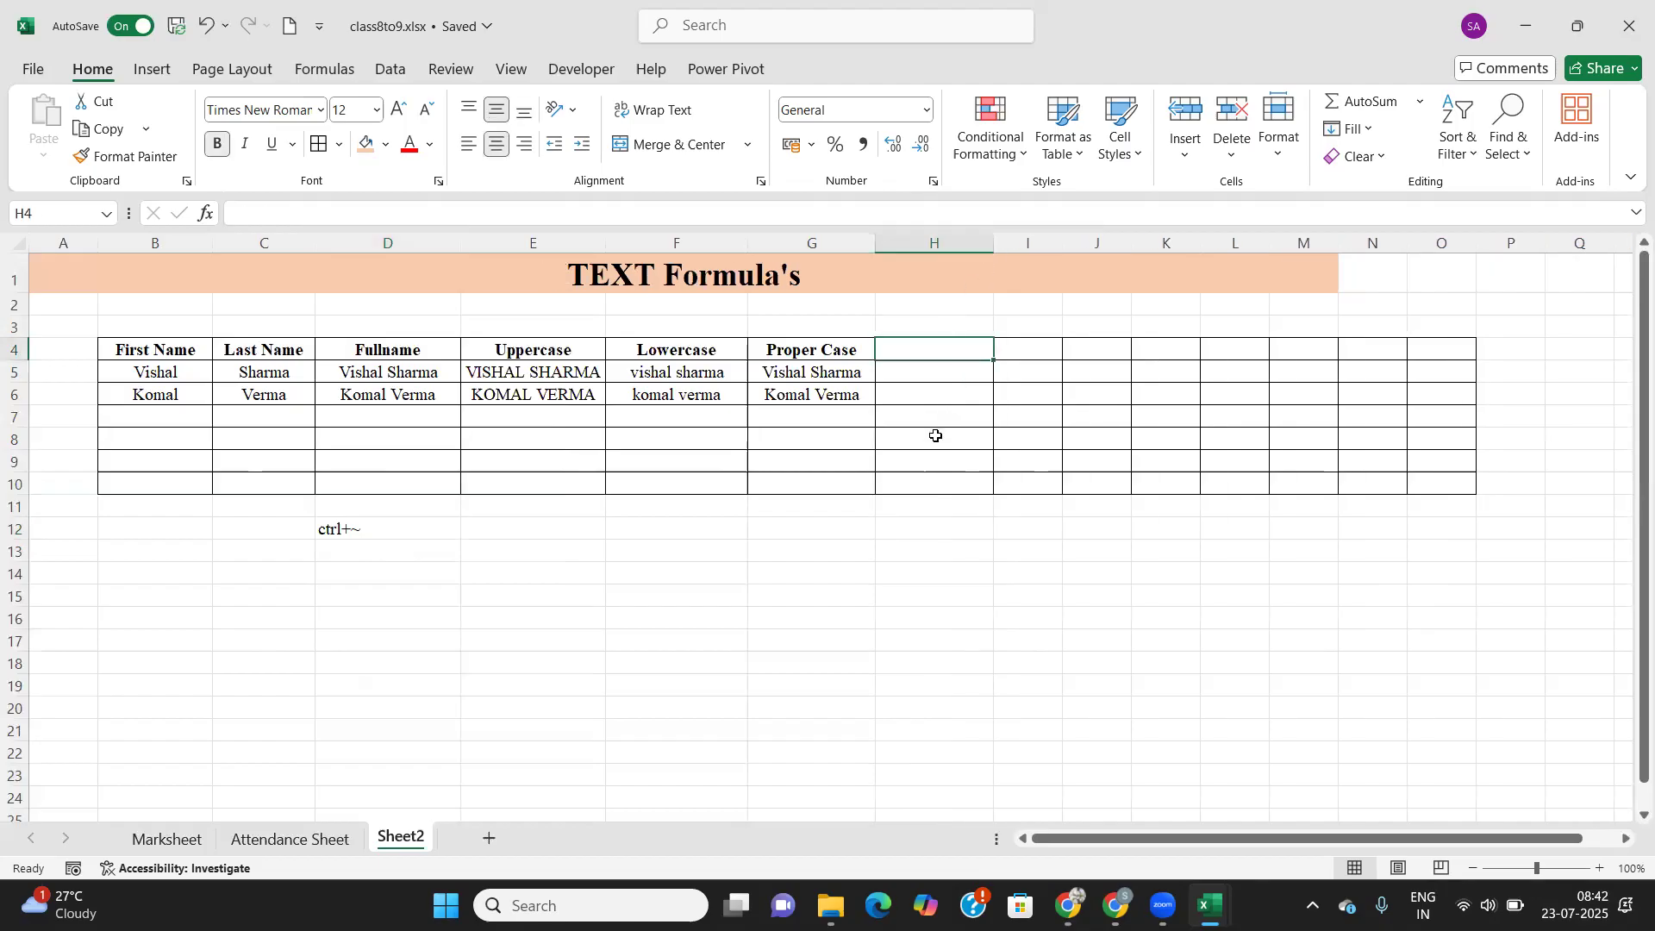
# Check the formulas in E5 and F5, and display all the sheet's formulas to examine them through column G.
pyautogui.click(594, 372)
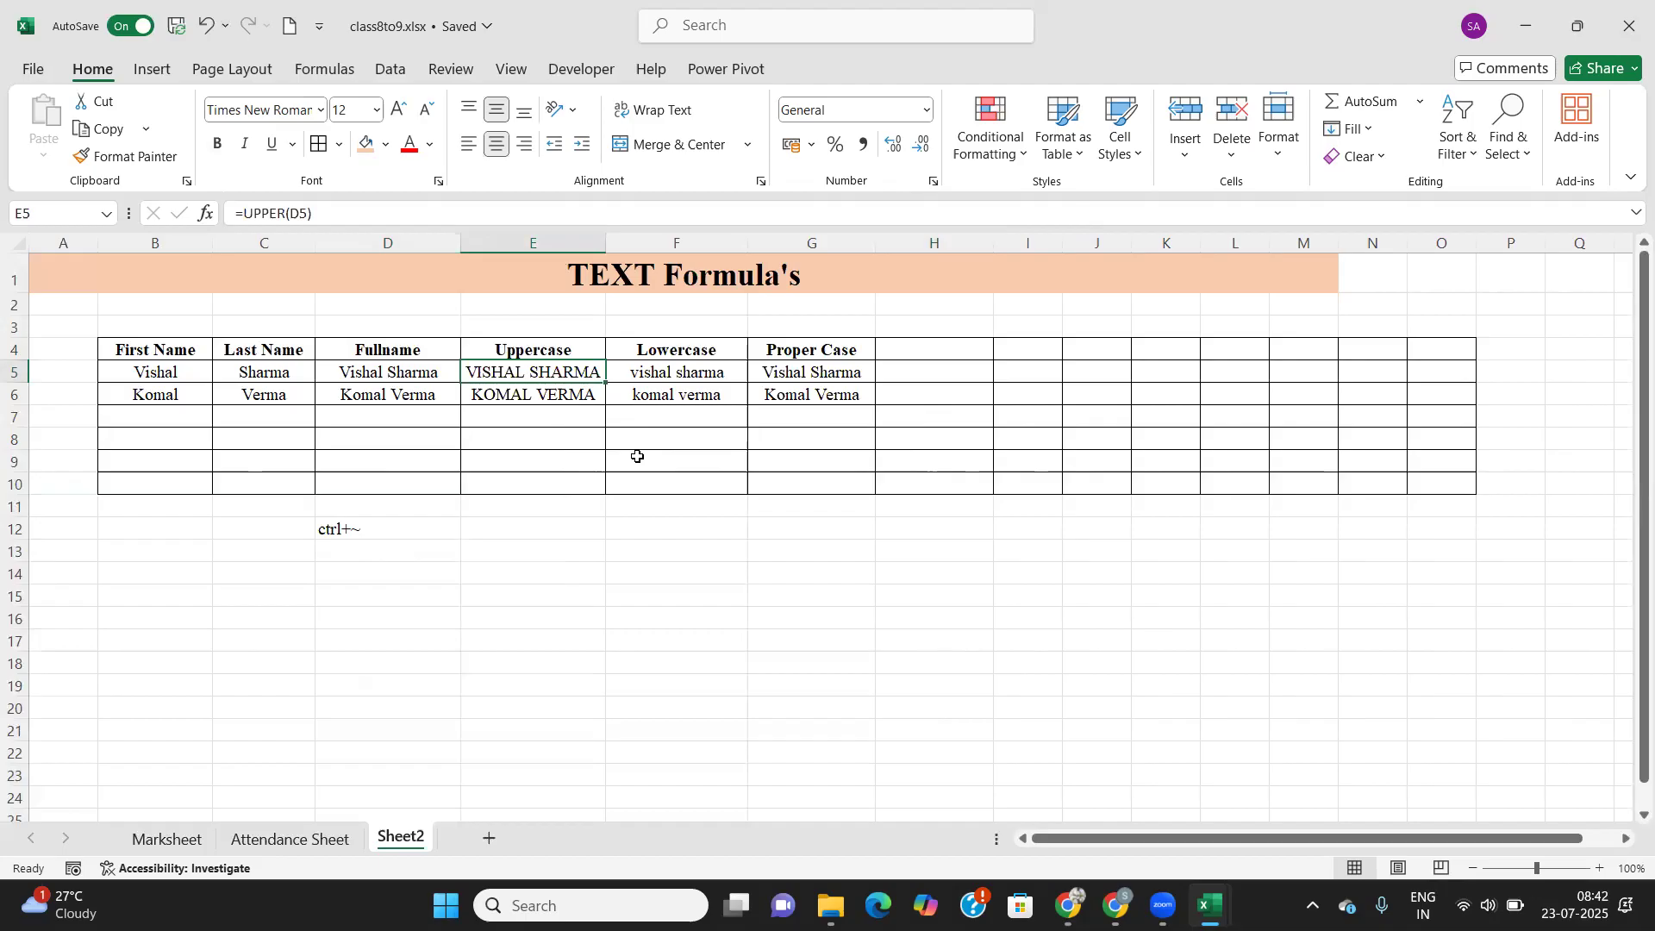
pyautogui.click(635, 376)
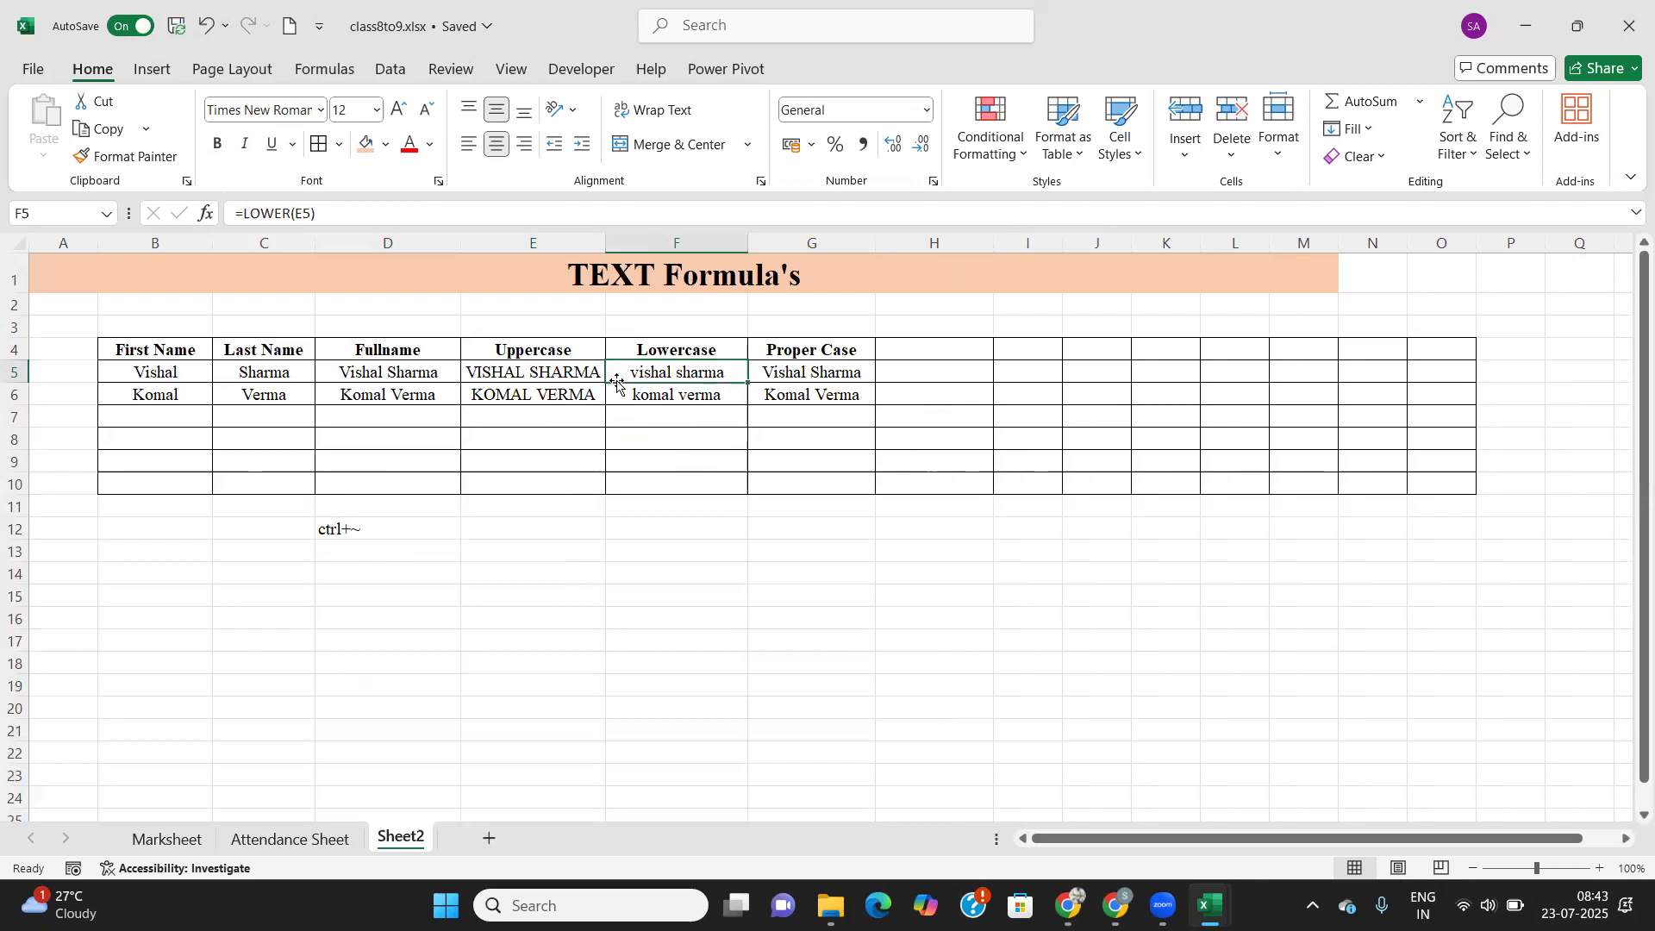
pyautogui.hotkey('ctrl', '`')
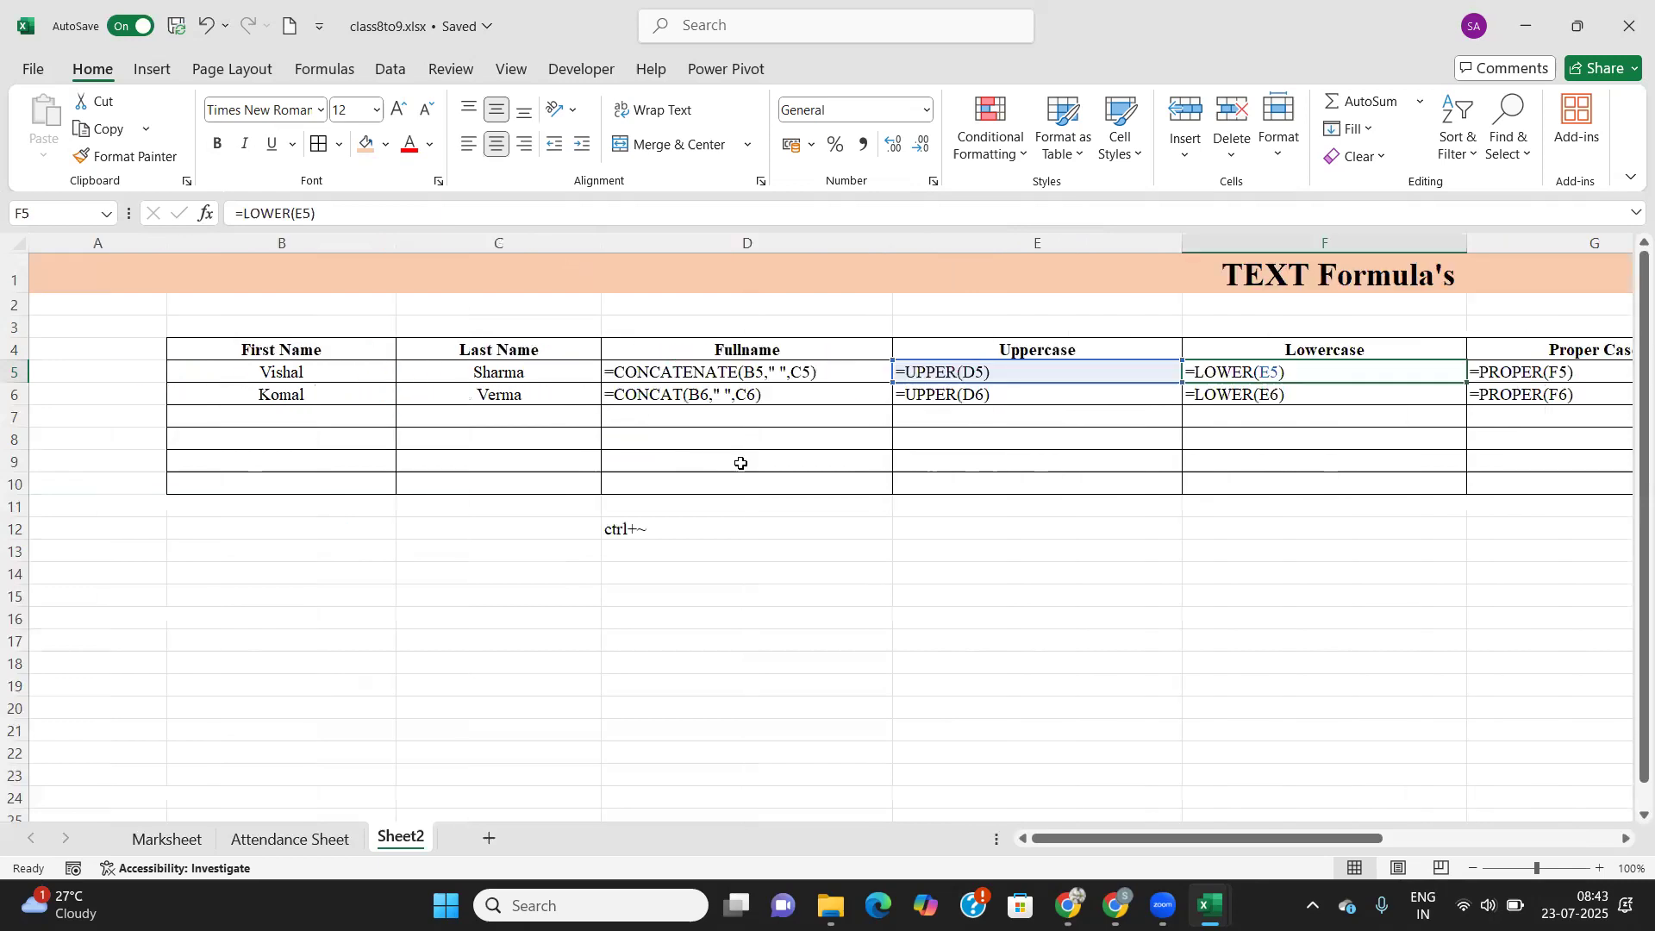
pyautogui.hscroll(2, 1332, 843)
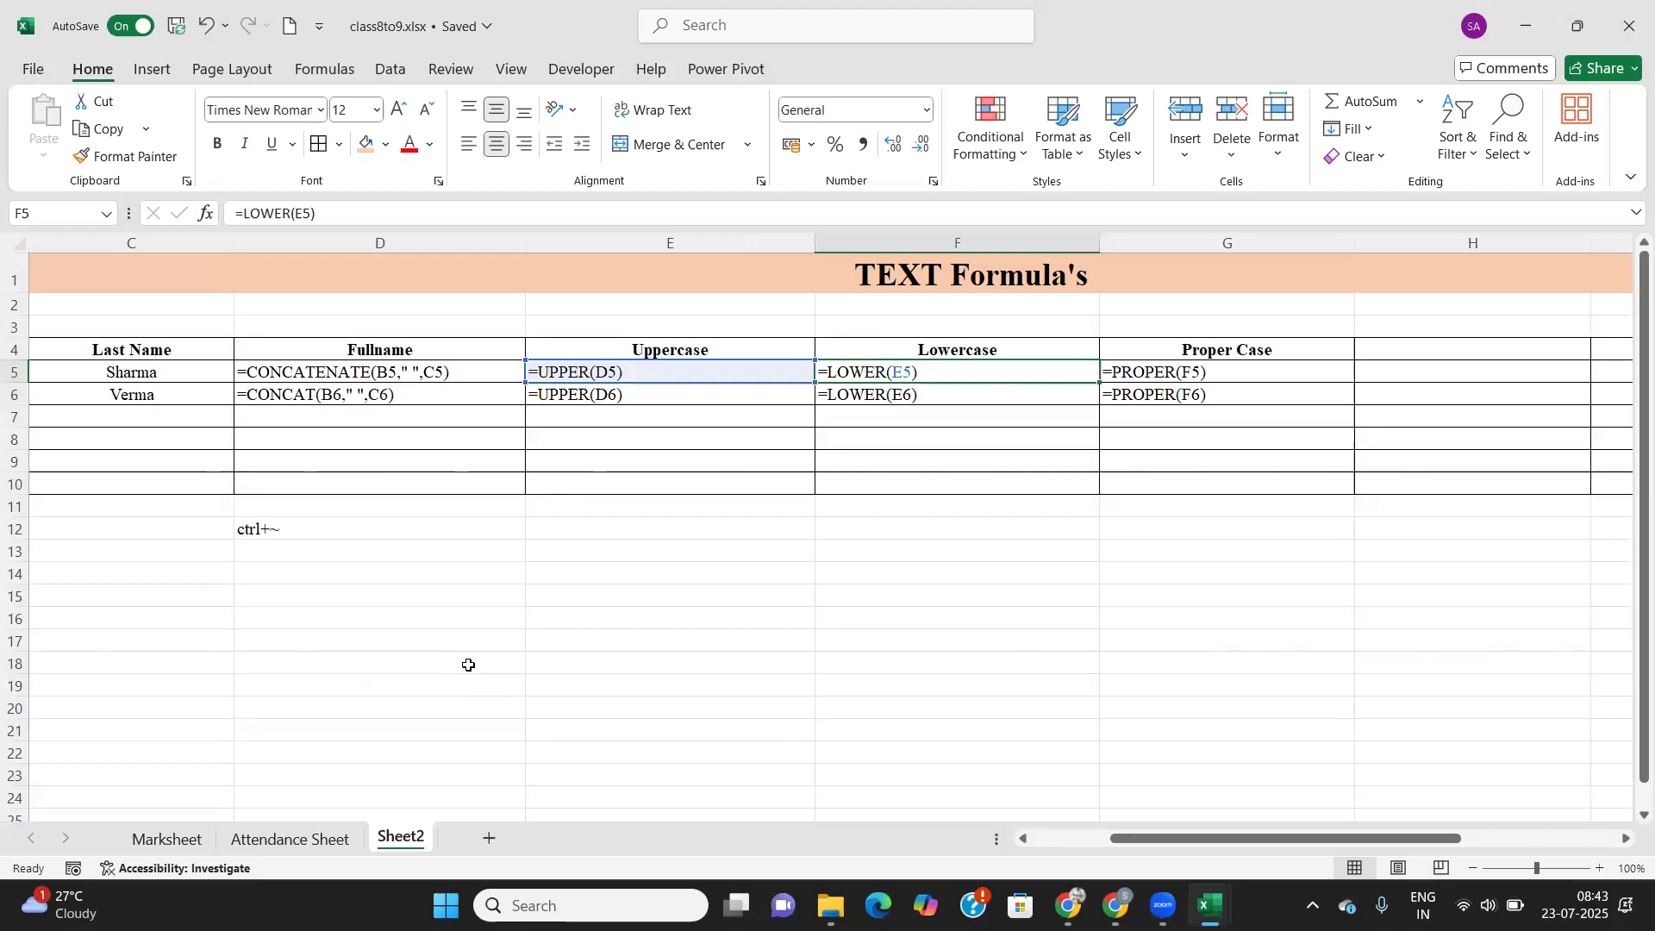
# Switch the sheet back from formula view to results and enter the header Length of text in H4.
pyautogui.hotkey('ctrl', '`')
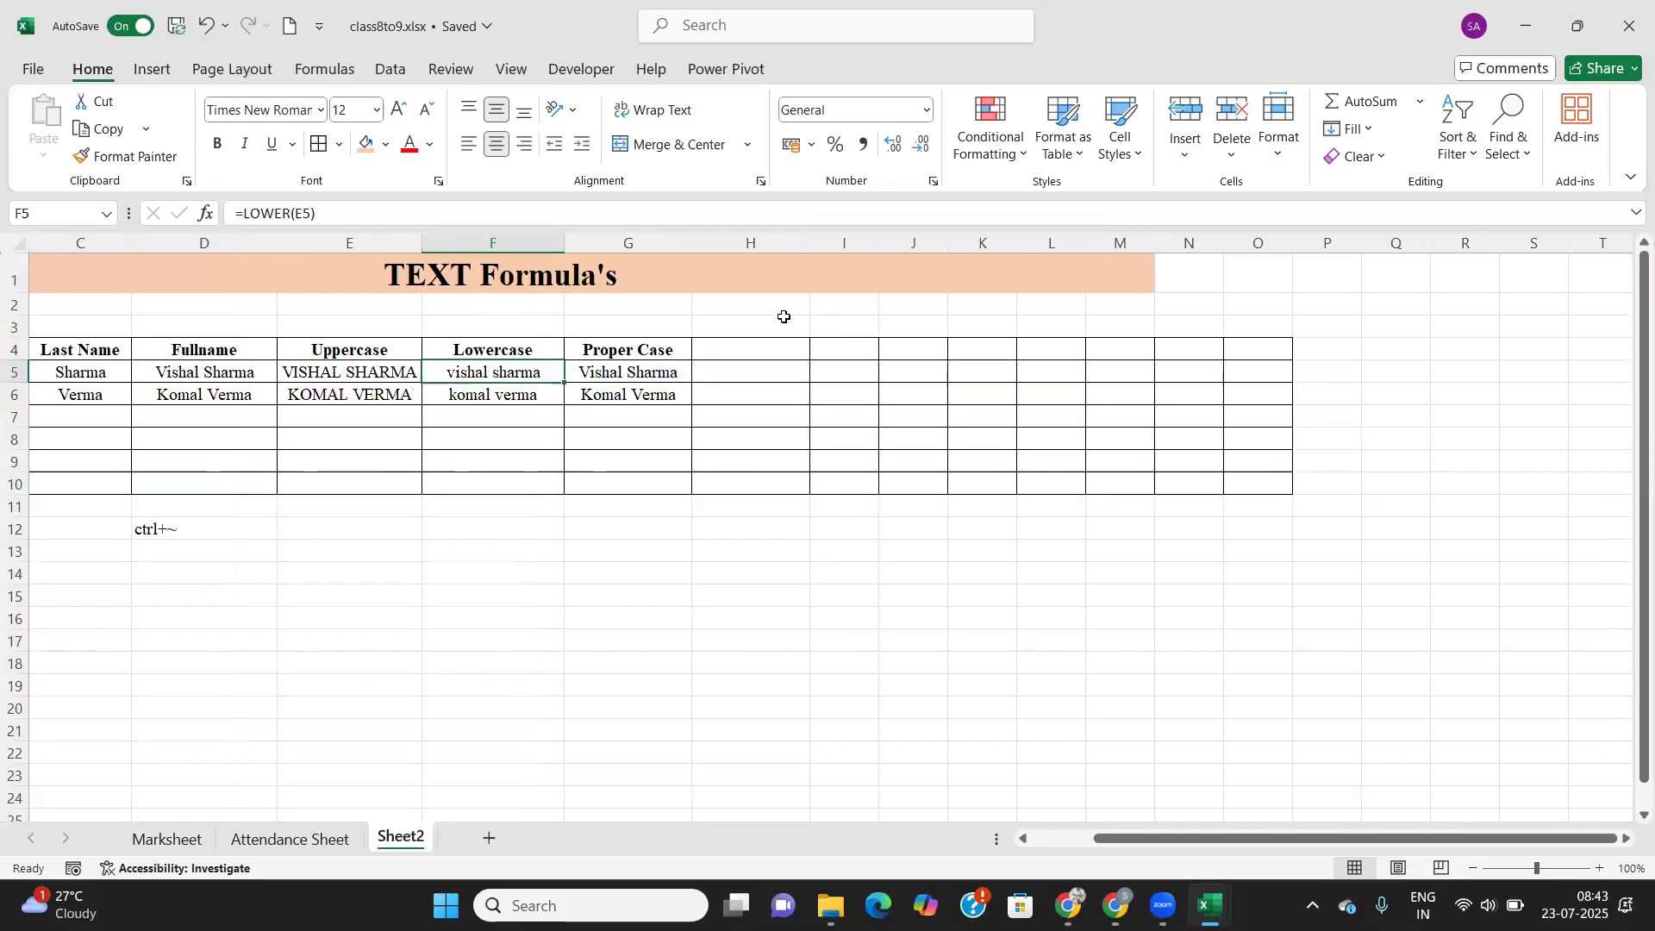
pyautogui.click(762, 352)
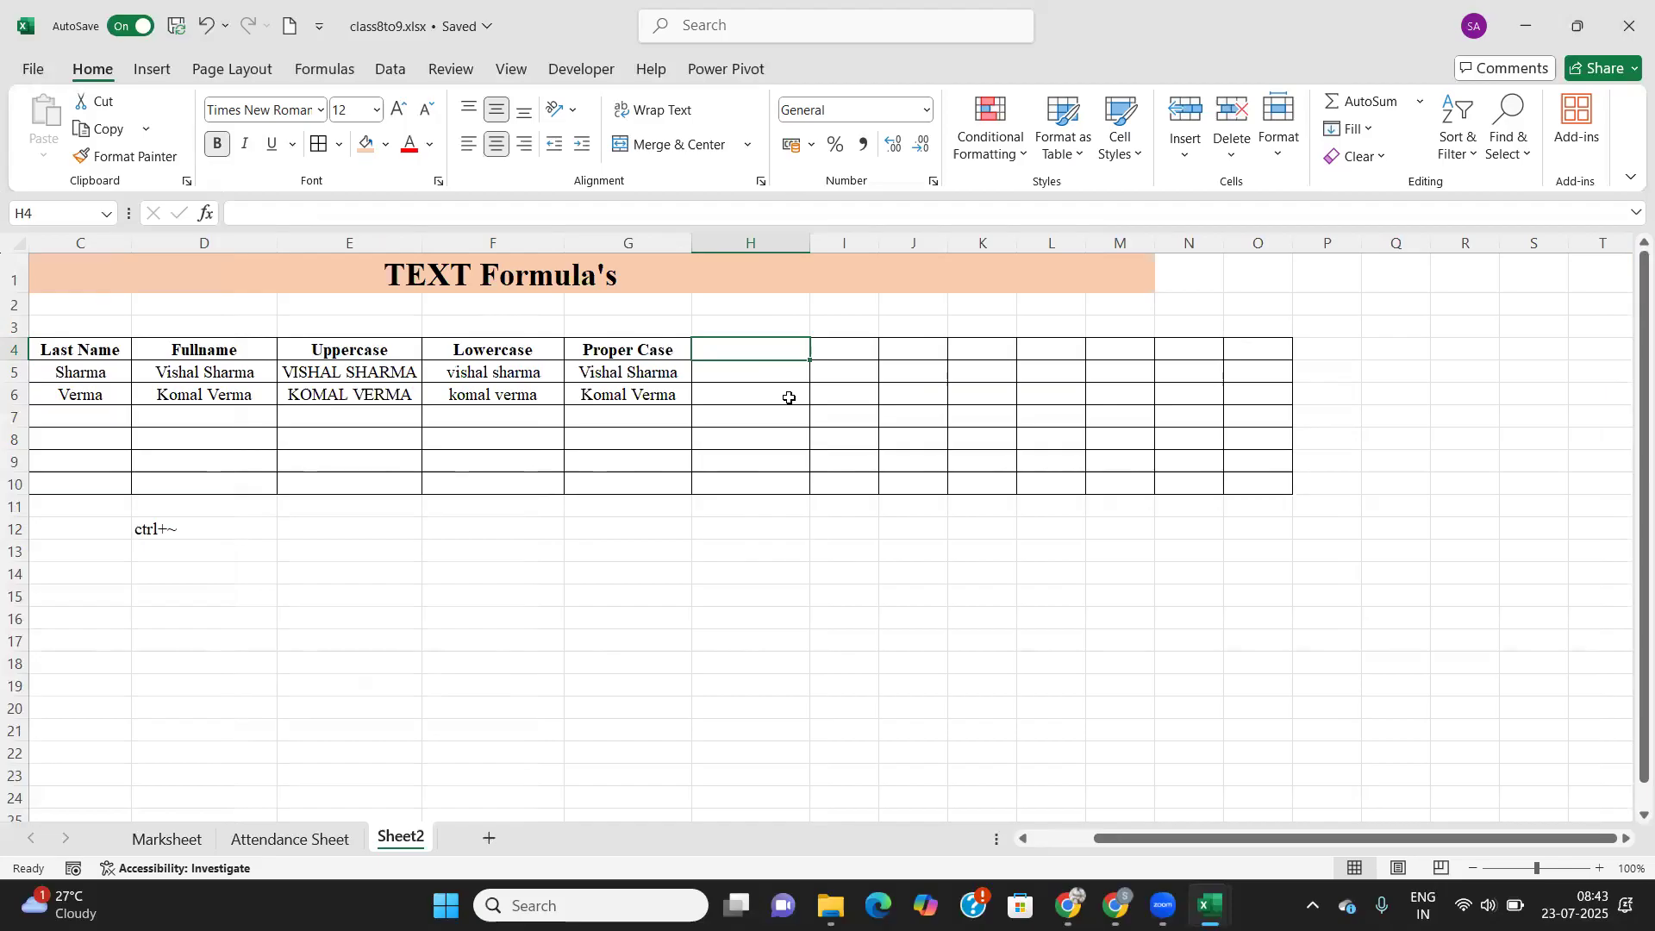
pyautogui.write('Length')
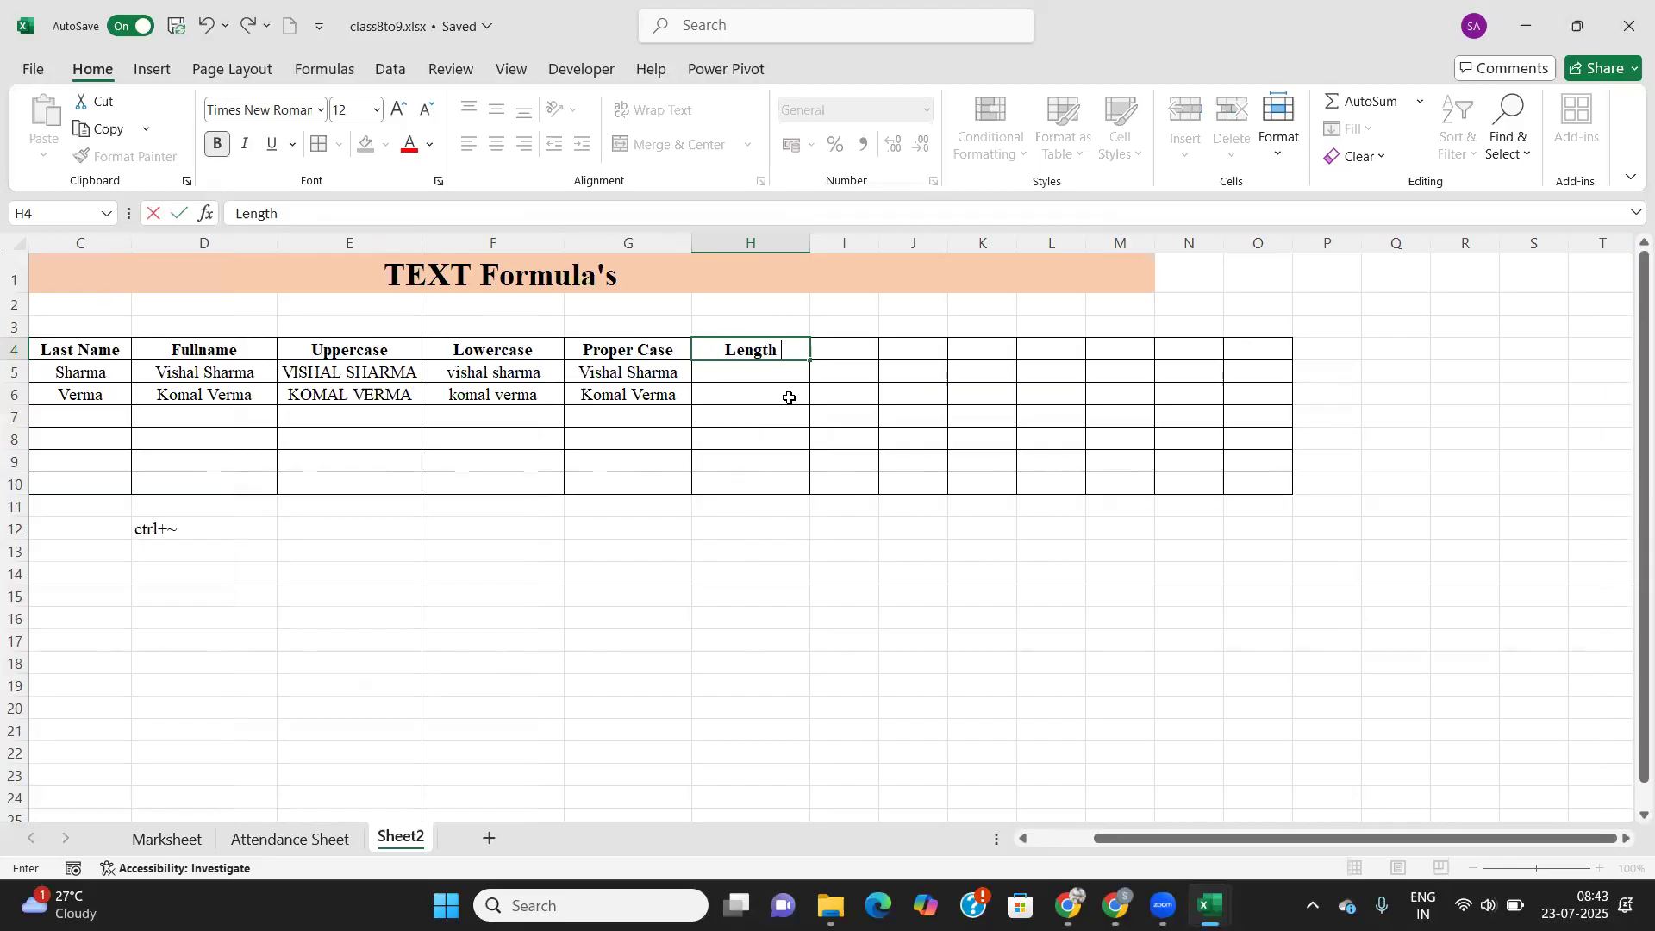
pyautogui.write(' of t')
pyautogui.write('ext')
pyautogui.press('Tab')
# Enter =LEN(G5) in H5 to count the characters of the proper-case name, and fill it down to H6.
pyautogui.click(761, 374)
pyautogui.write('=len')
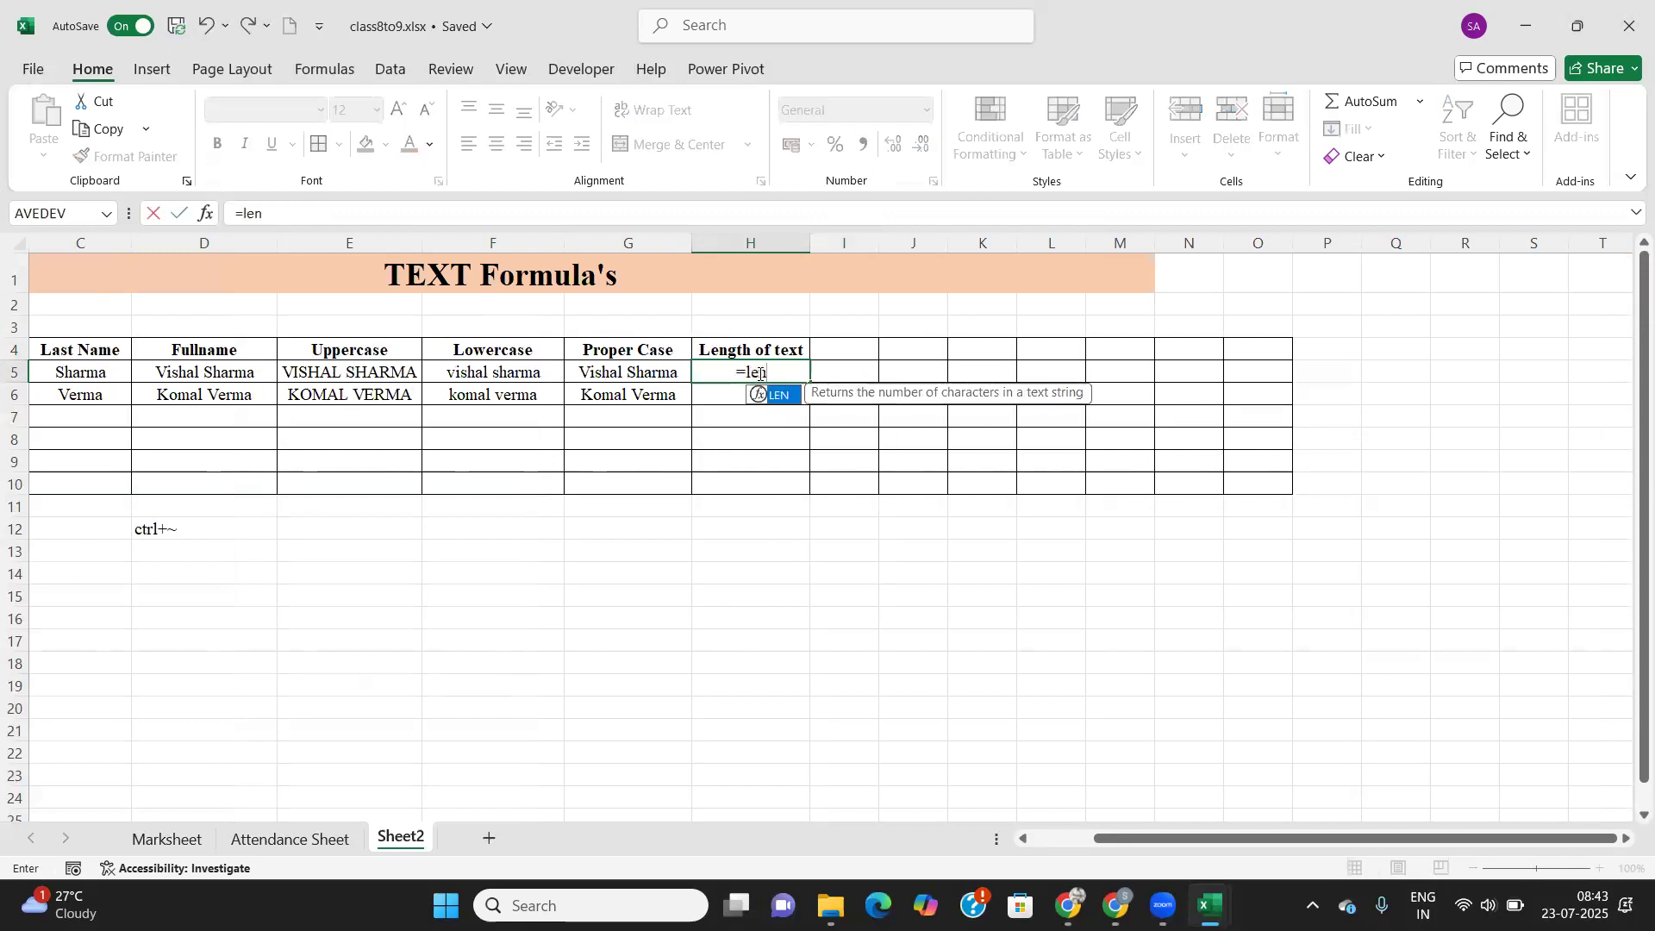
pyautogui.press('Tab')
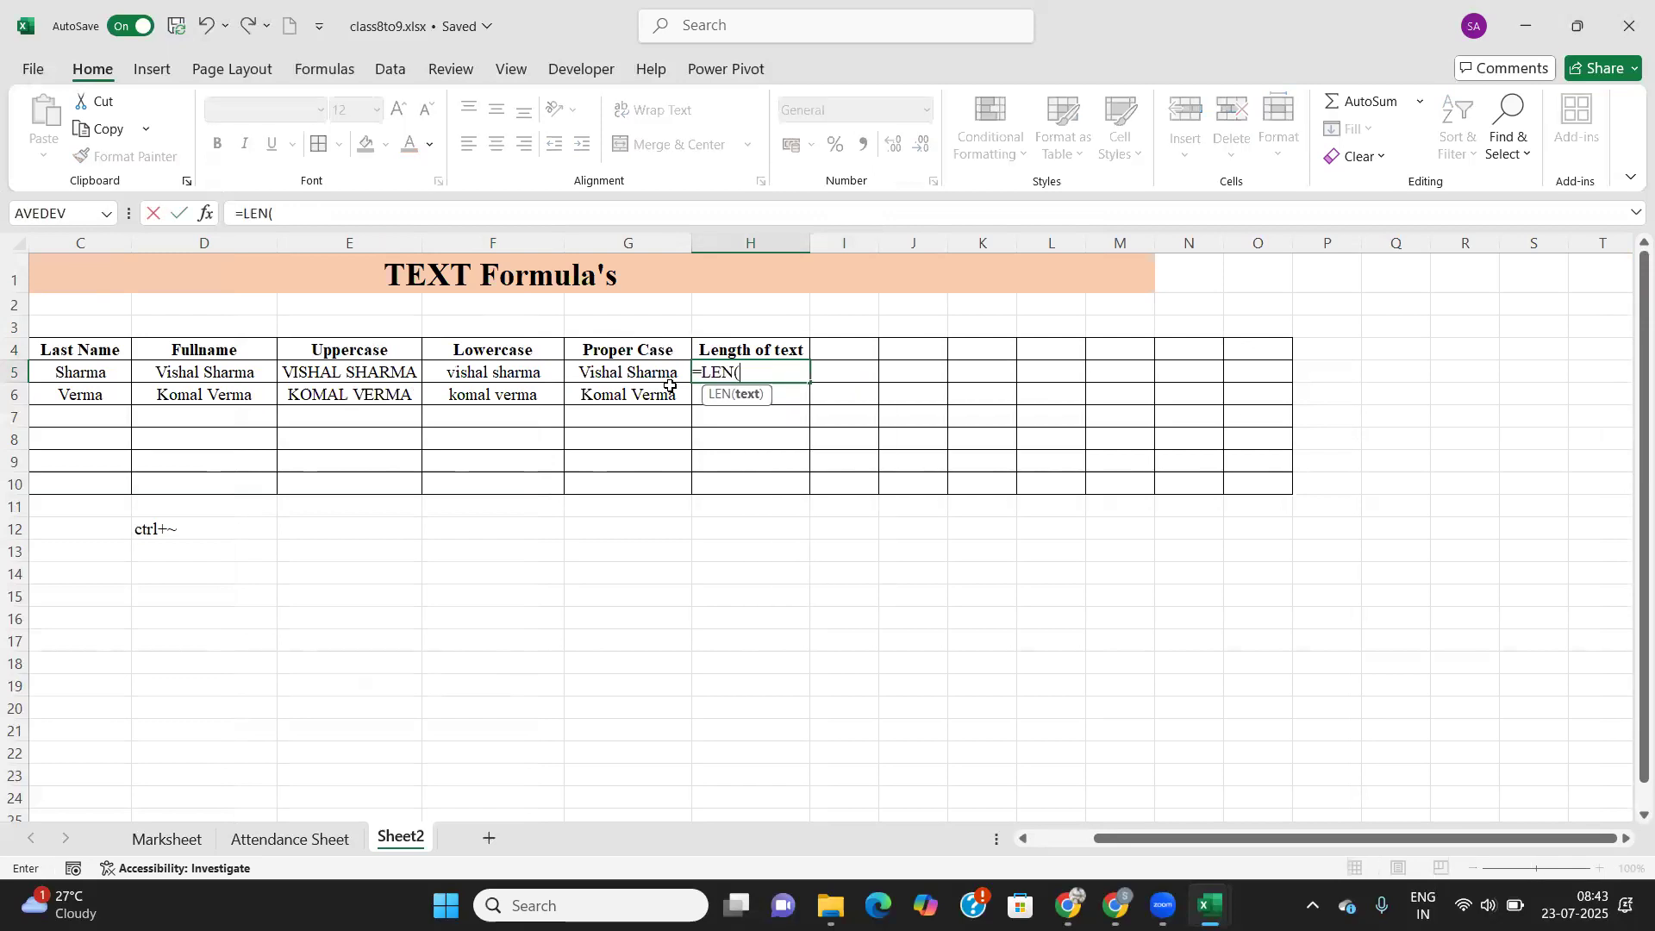
pyautogui.click(628, 372)
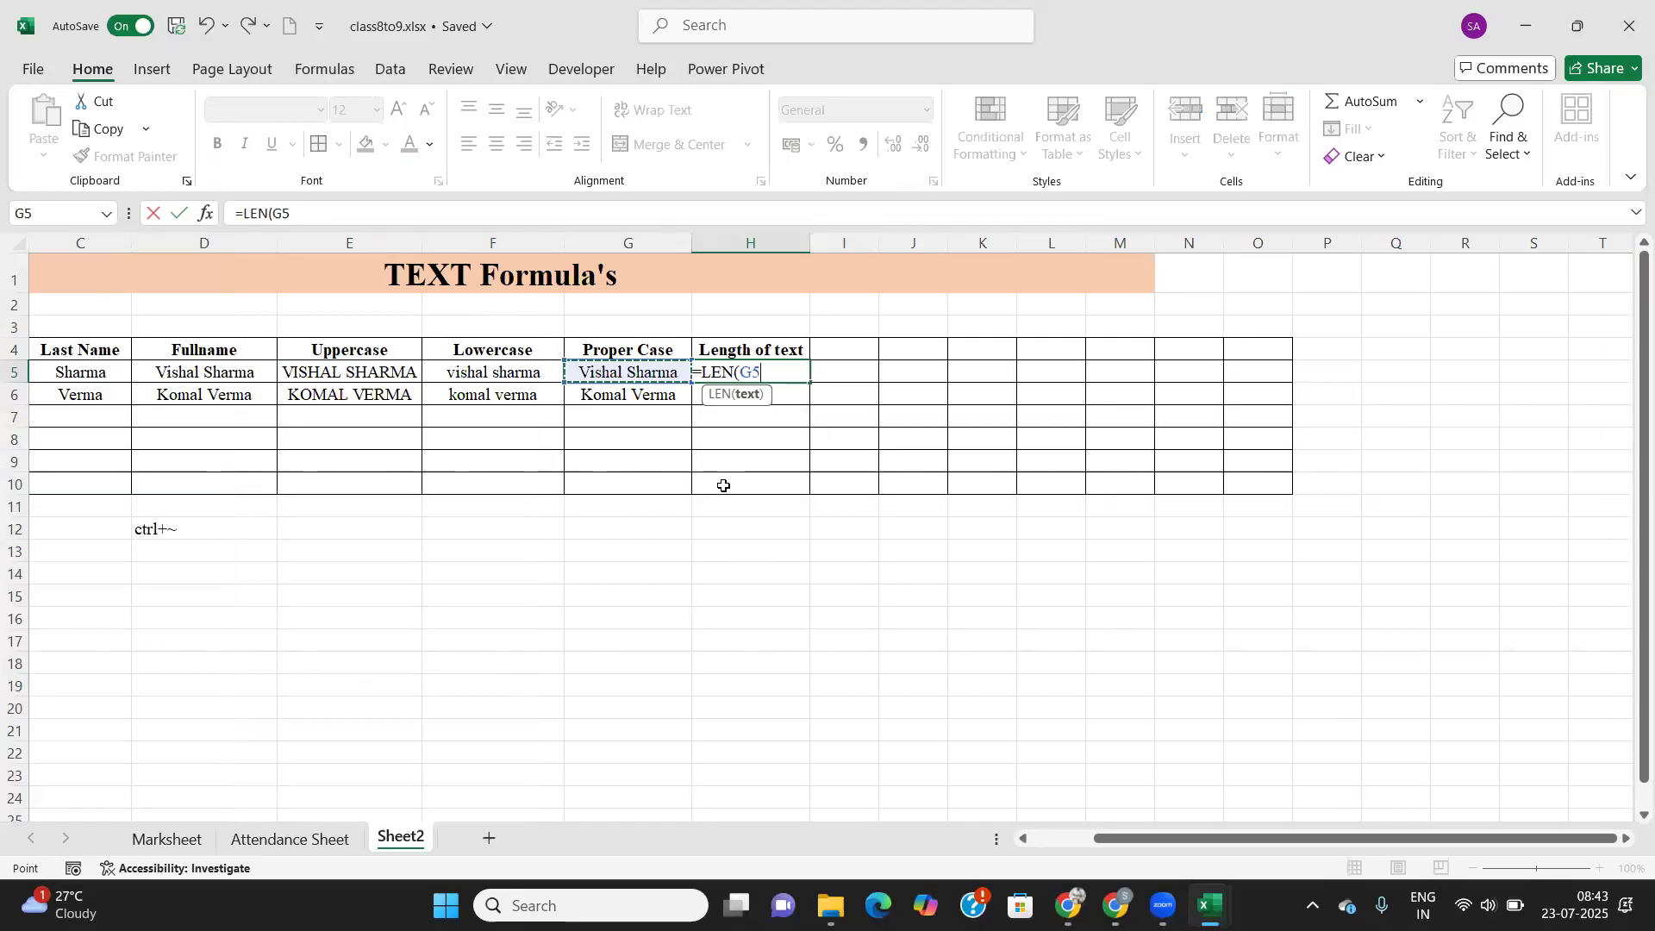
pyautogui.write(')')
pyautogui.press('Return')
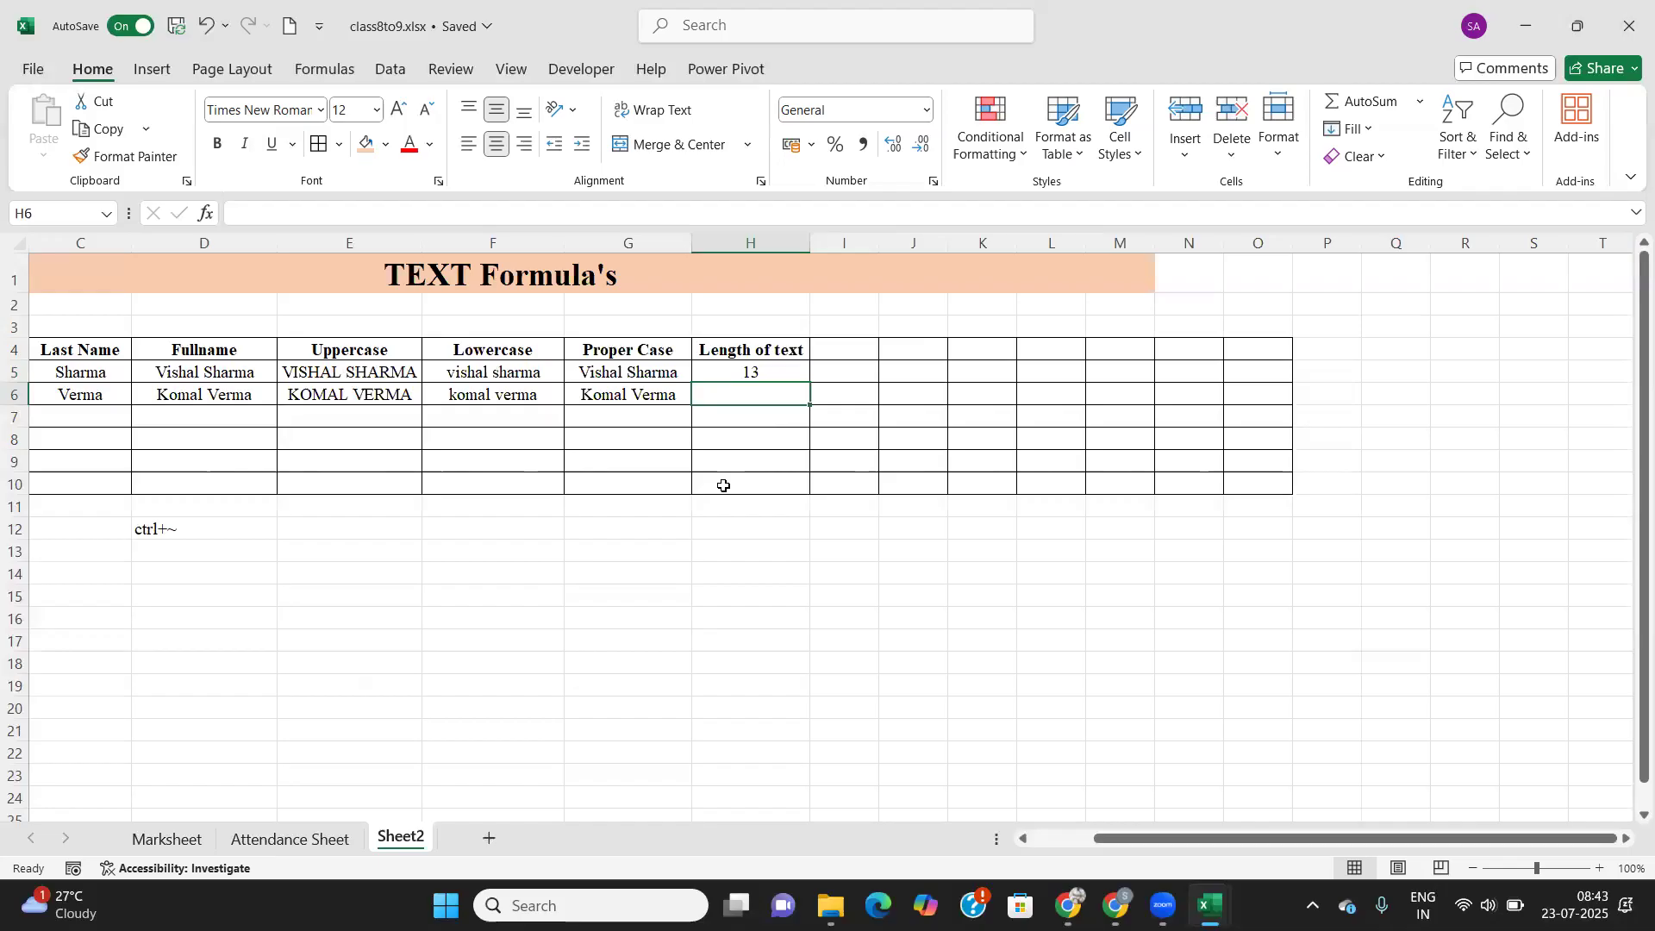
pyautogui.click(793, 372)
pyautogui.moveTo(808, 381); pyautogui.dragTo(811, 406)
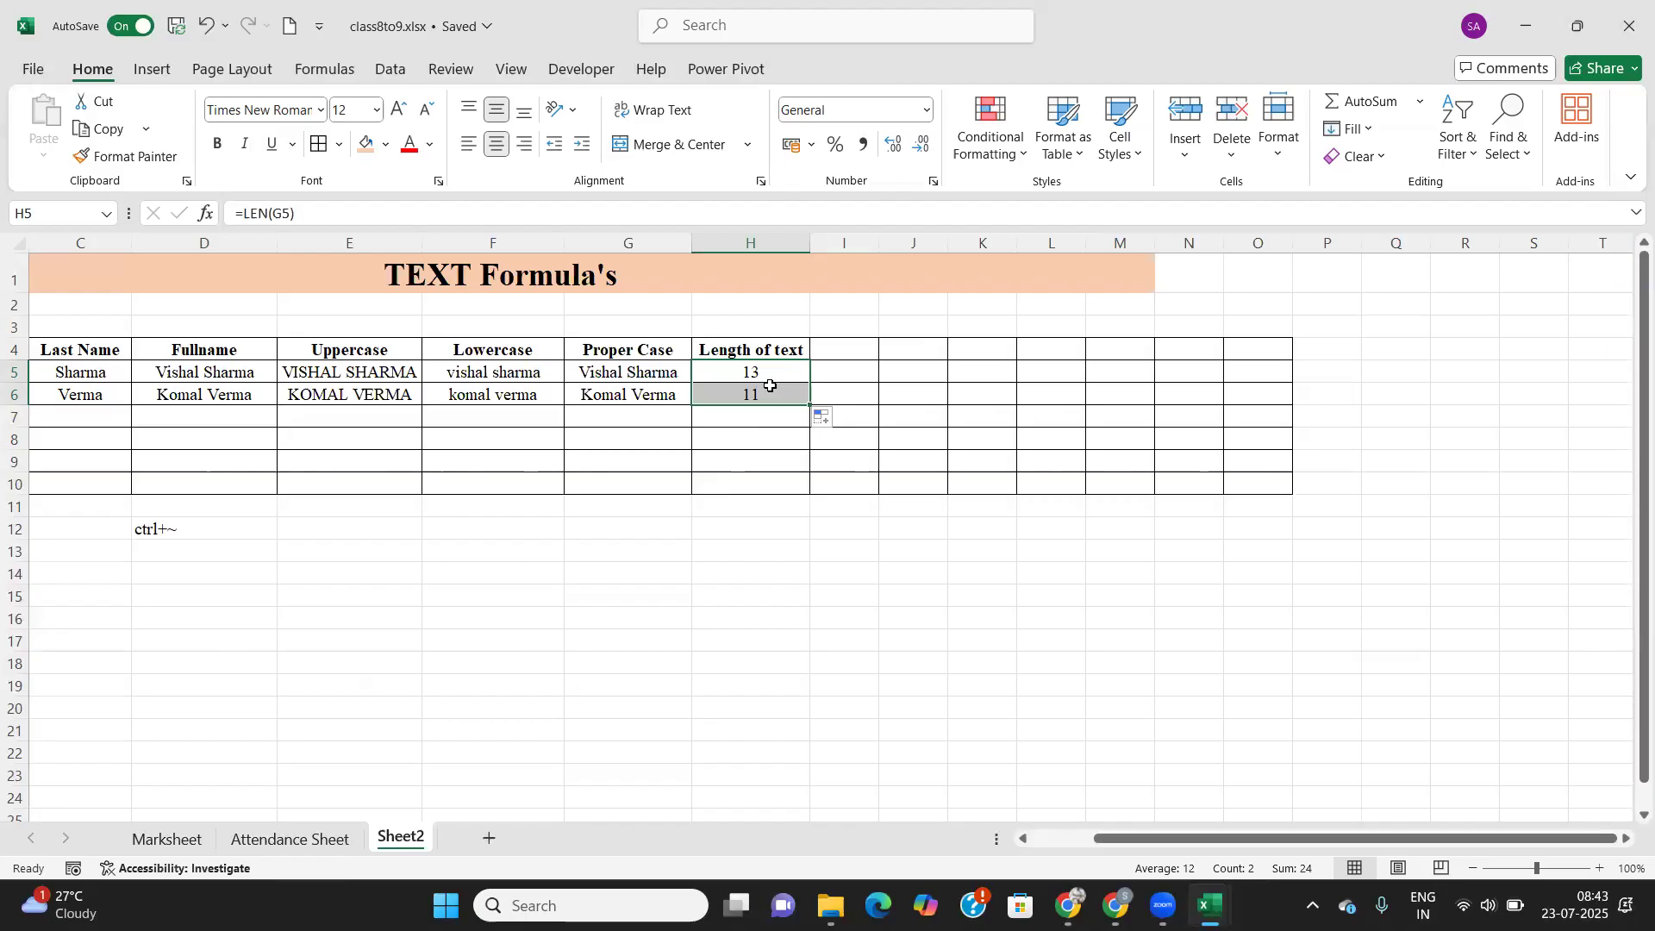
# Check the proper-case source cell G5 against the length formulas in H5 and H6.
pyautogui.click(655, 383)
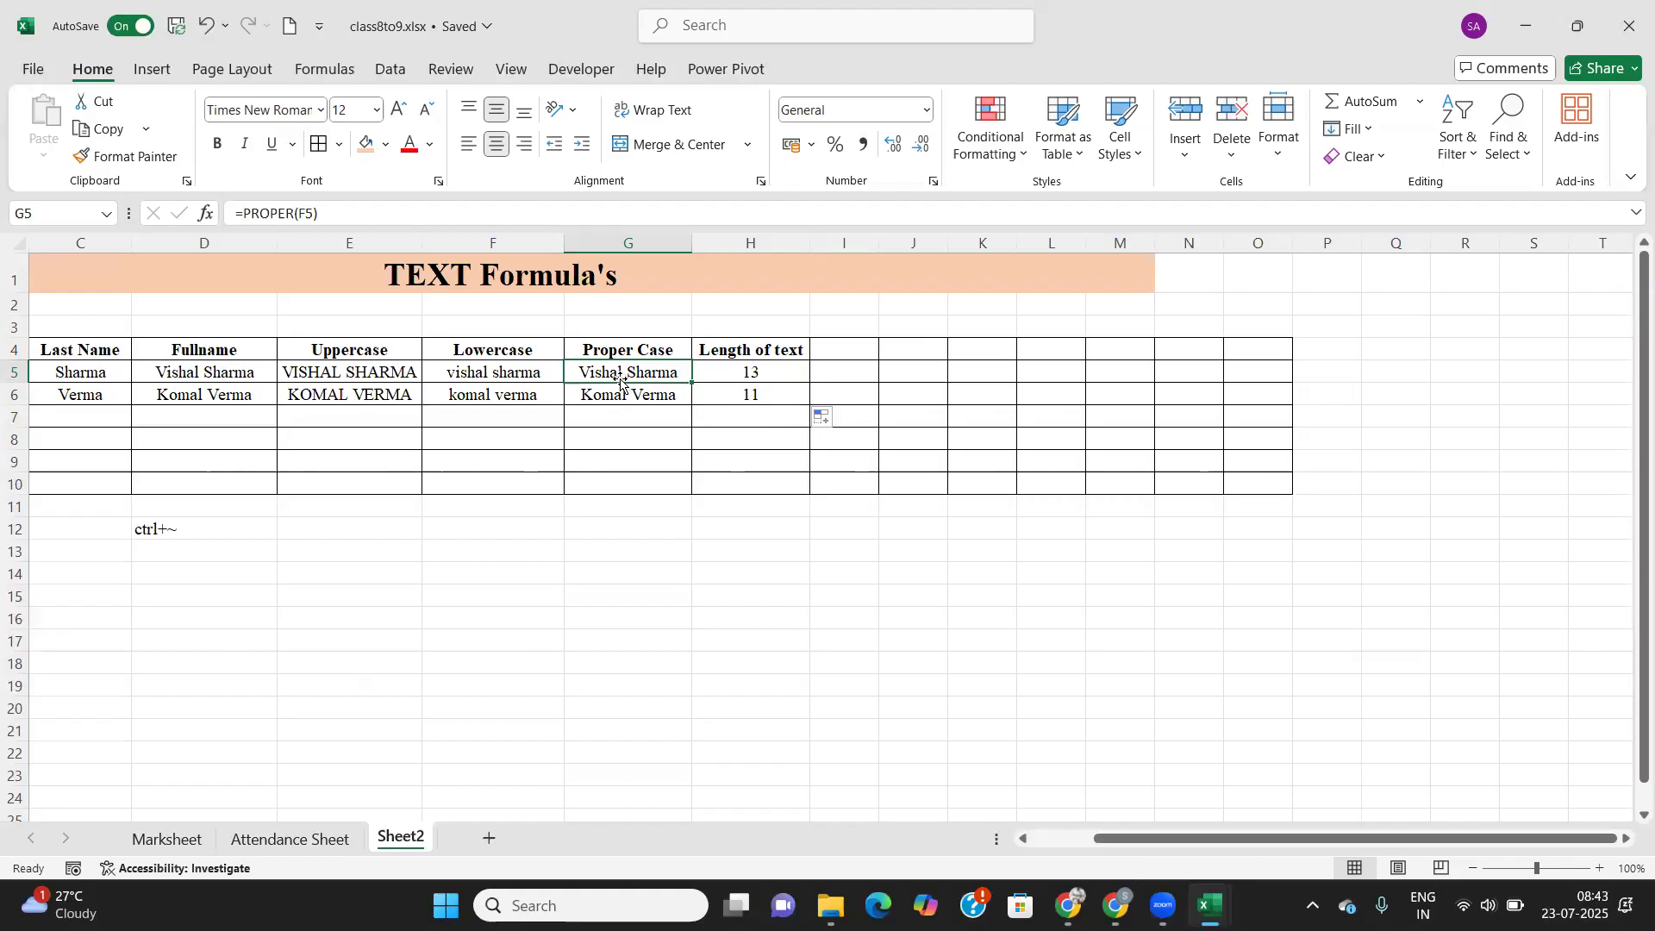
pyautogui.click(730, 374)
pyautogui.click(732, 399)
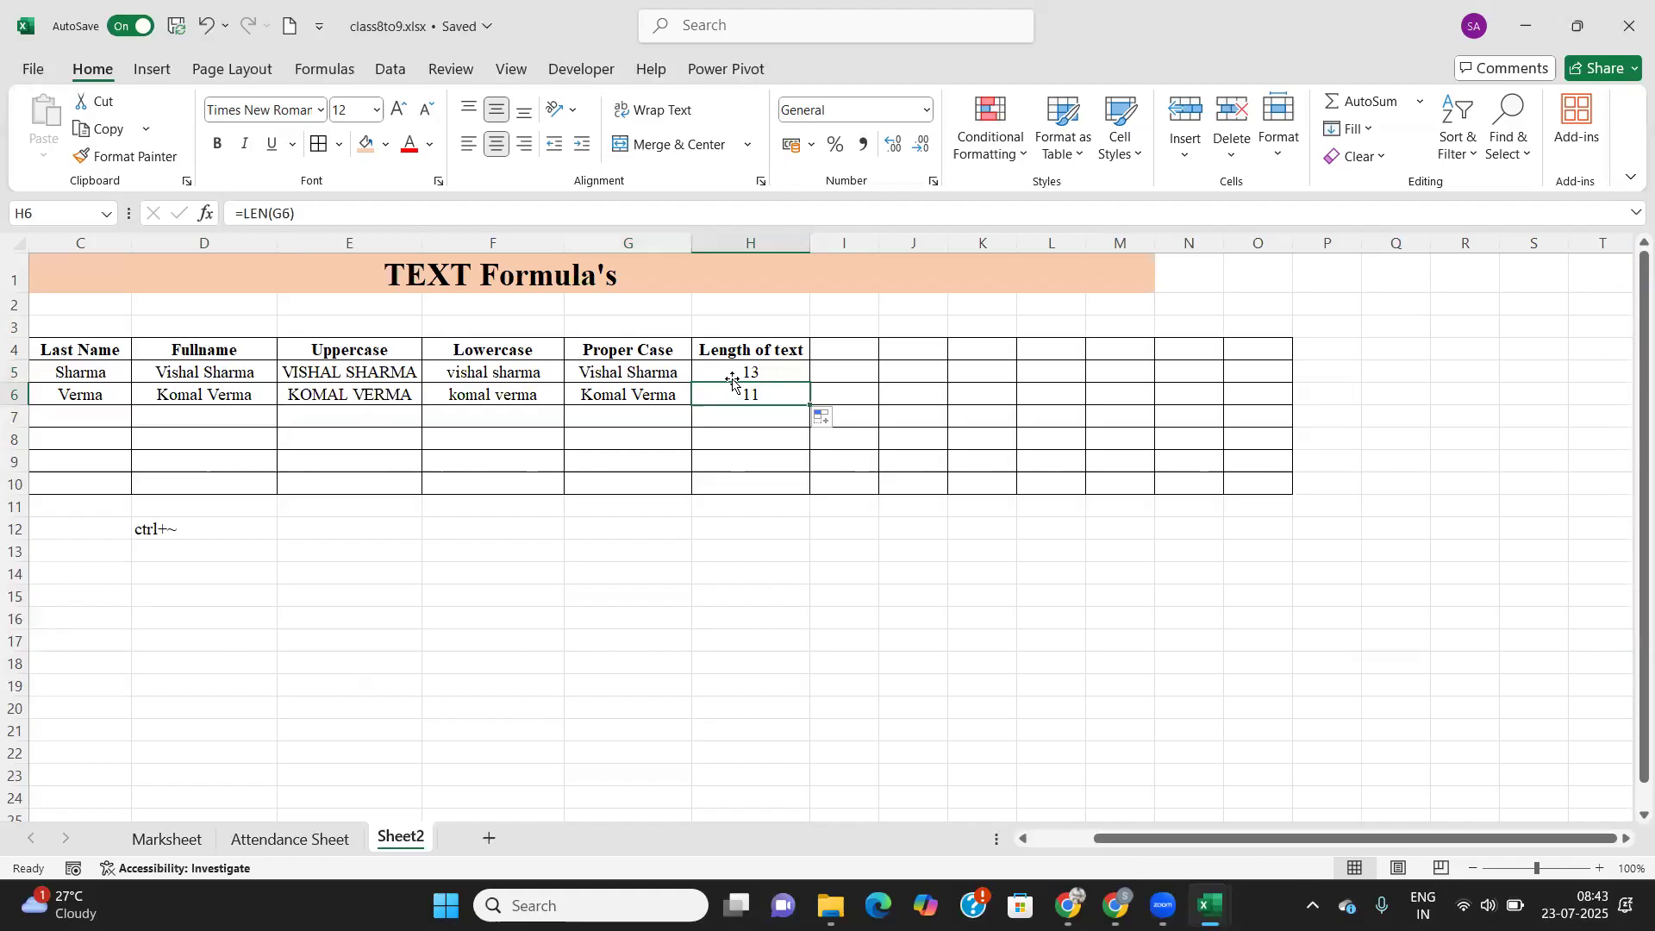
pyautogui.click(750, 371)
pyautogui.click(783, 393)
pyautogui.click(783, 374)
# Widen column I and enter the headers Left, Right and Mid in I4 to K4.
pyautogui.click(841, 354)
pyautogui.moveTo(879, 242); pyautogui.dragTo(911, 242)
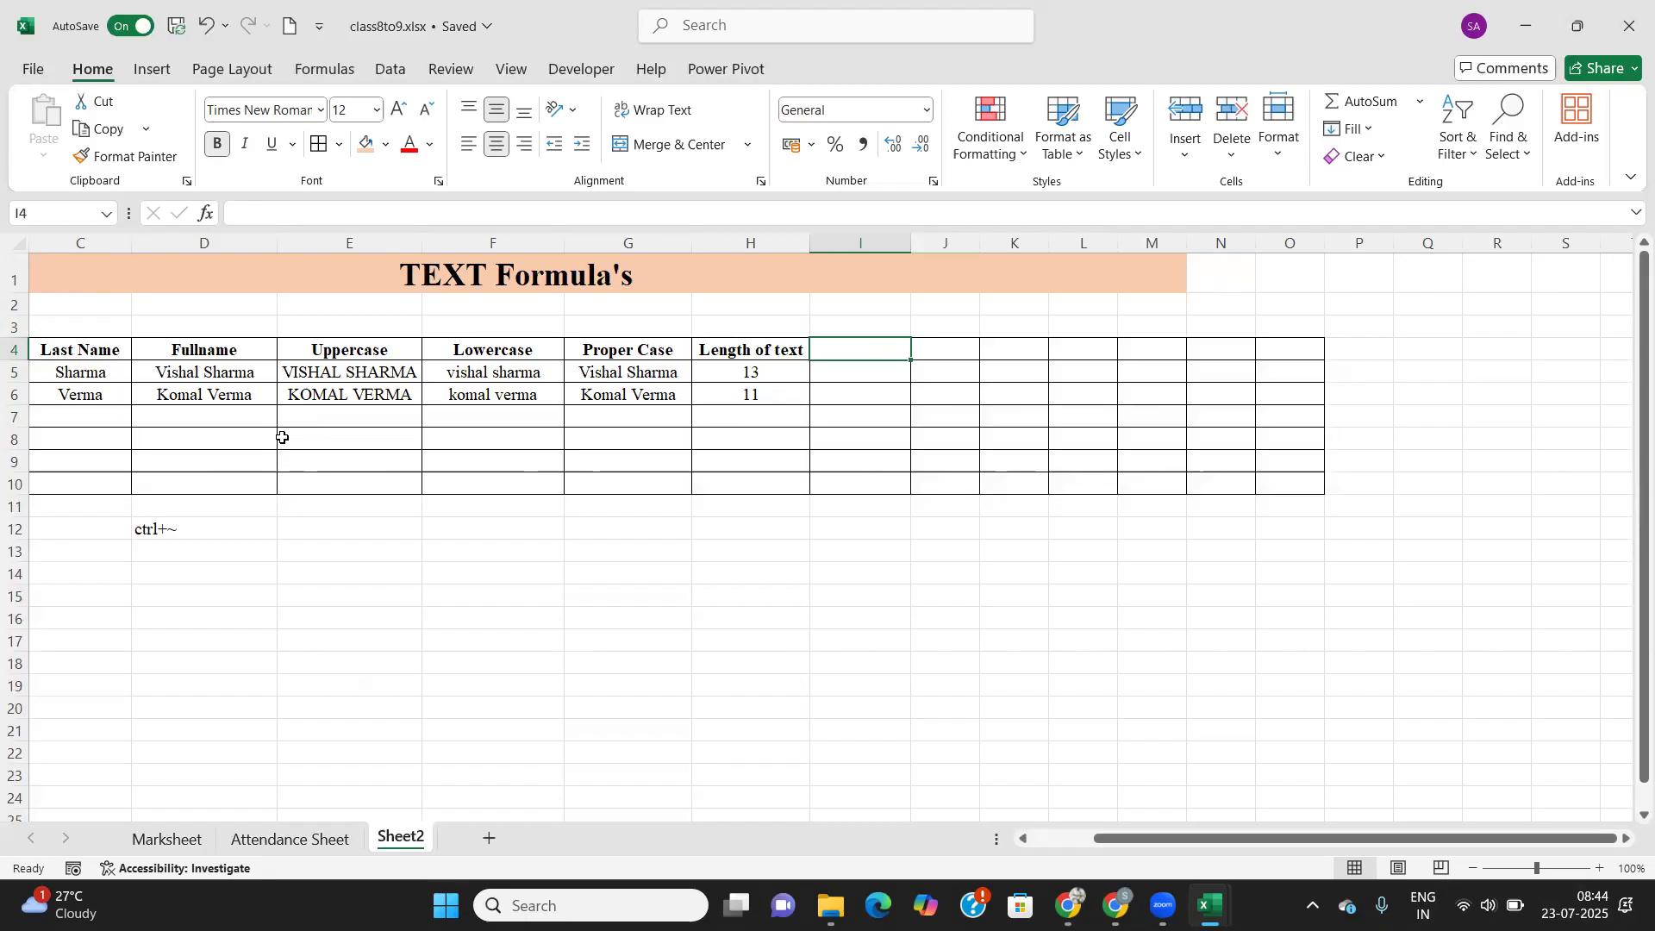
pyautogui.write('Left')
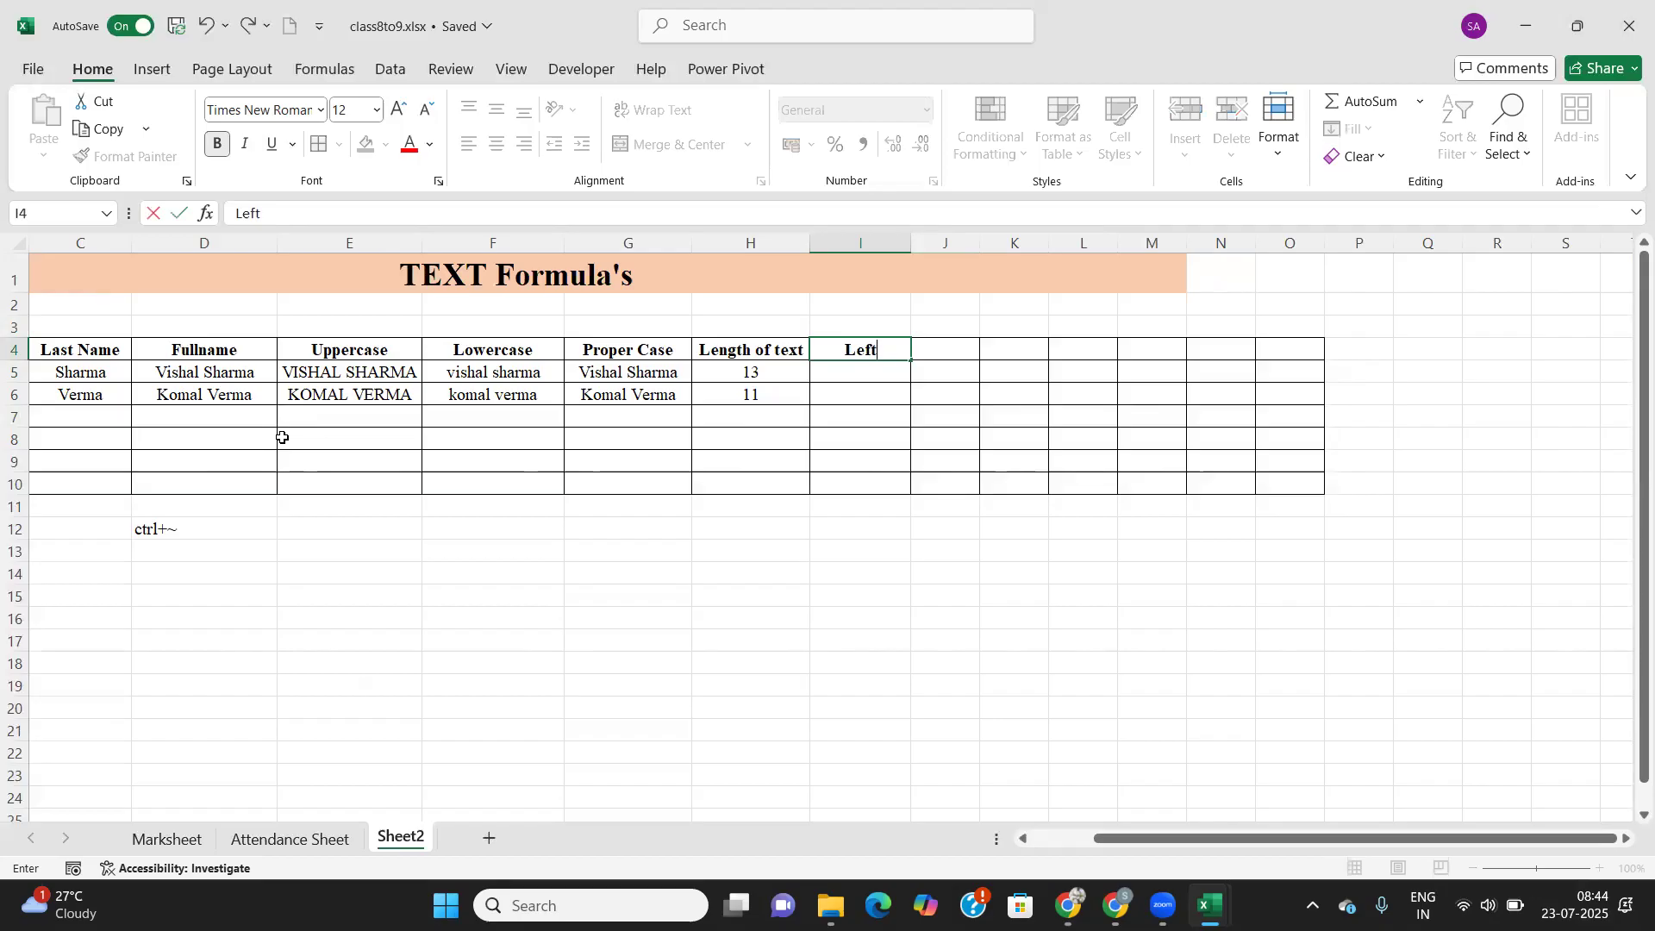
pyautogui.press('Tab')
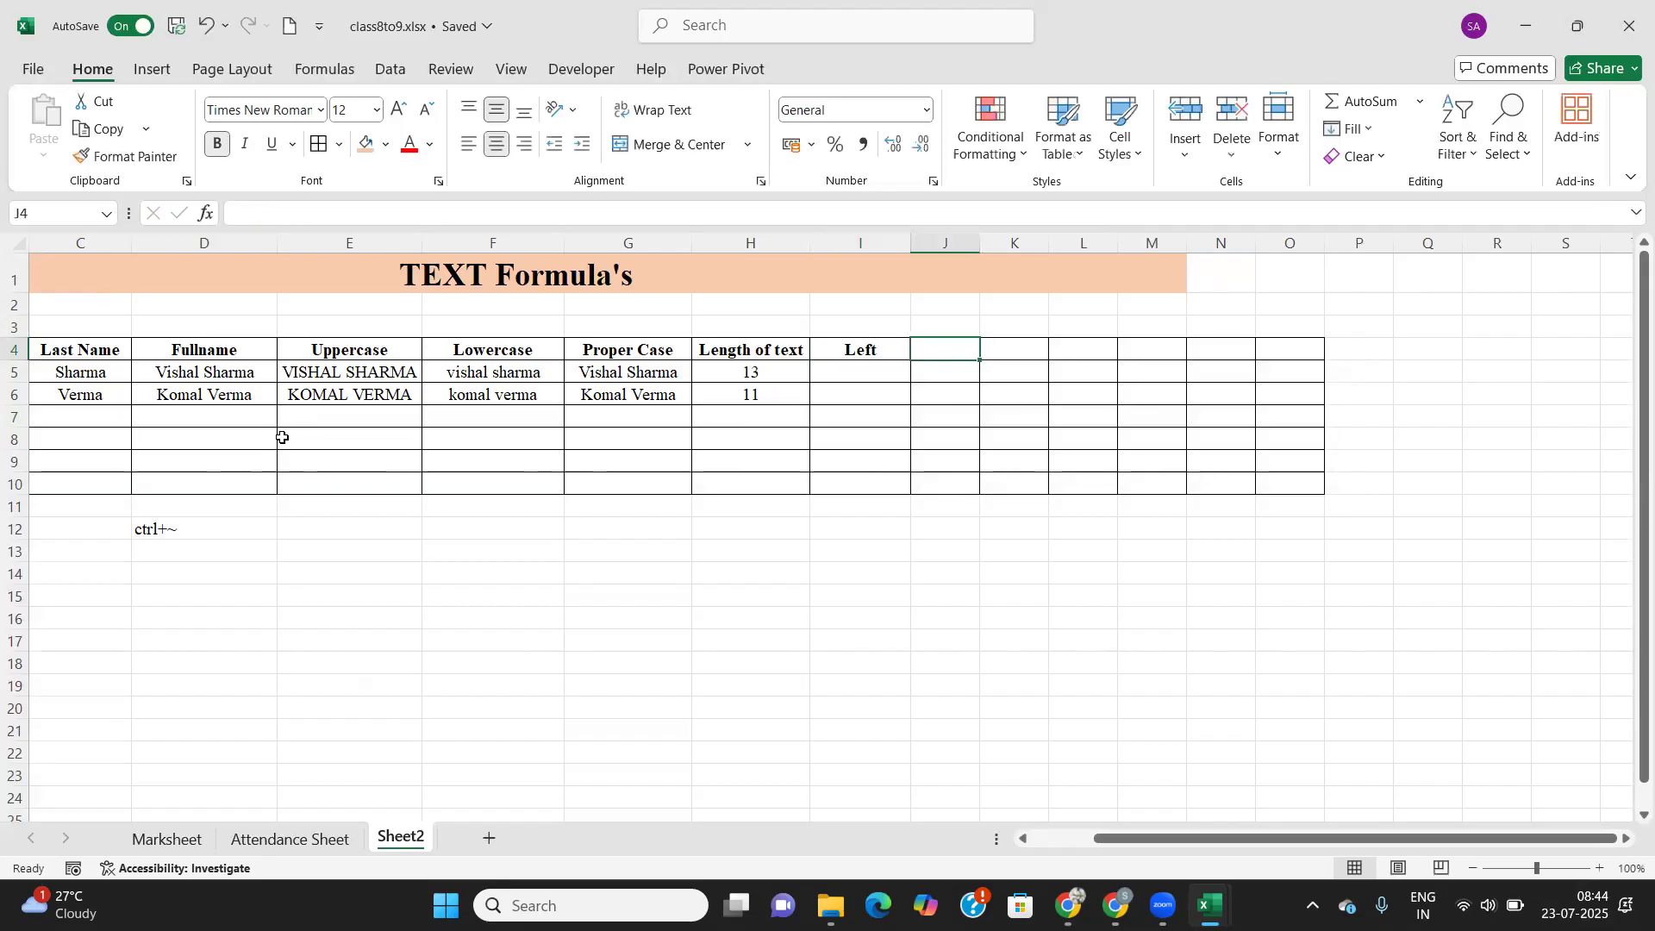
pyautogui.write('Right')
pyautogui.press('Tab')
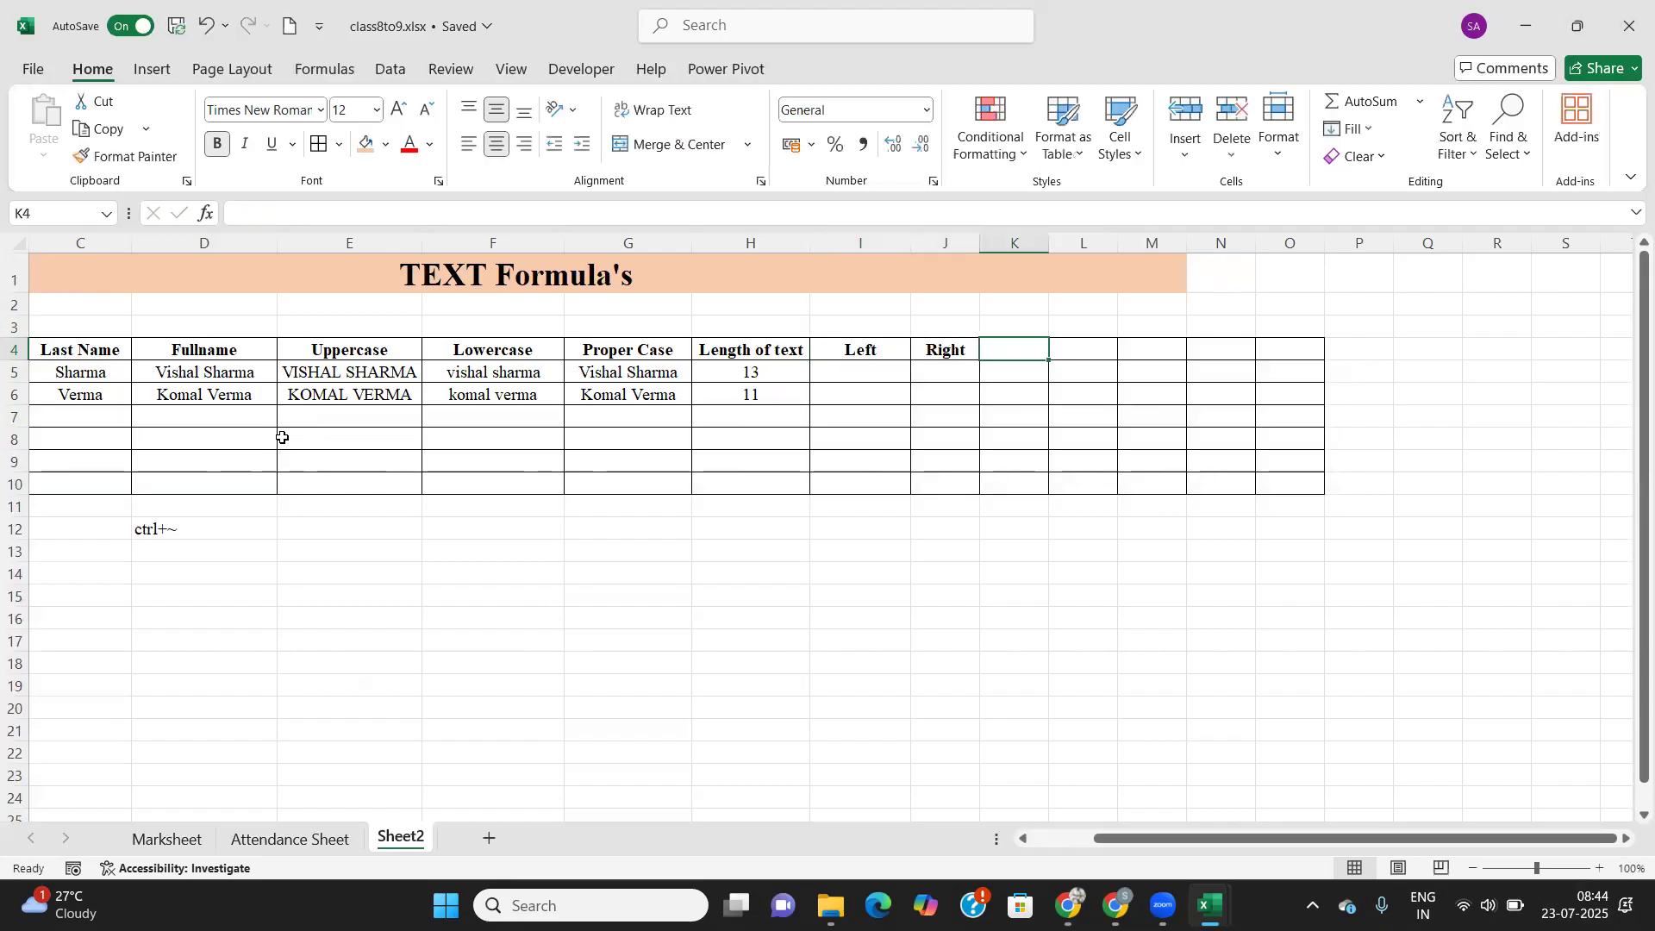
pyautogui.write('Mid')
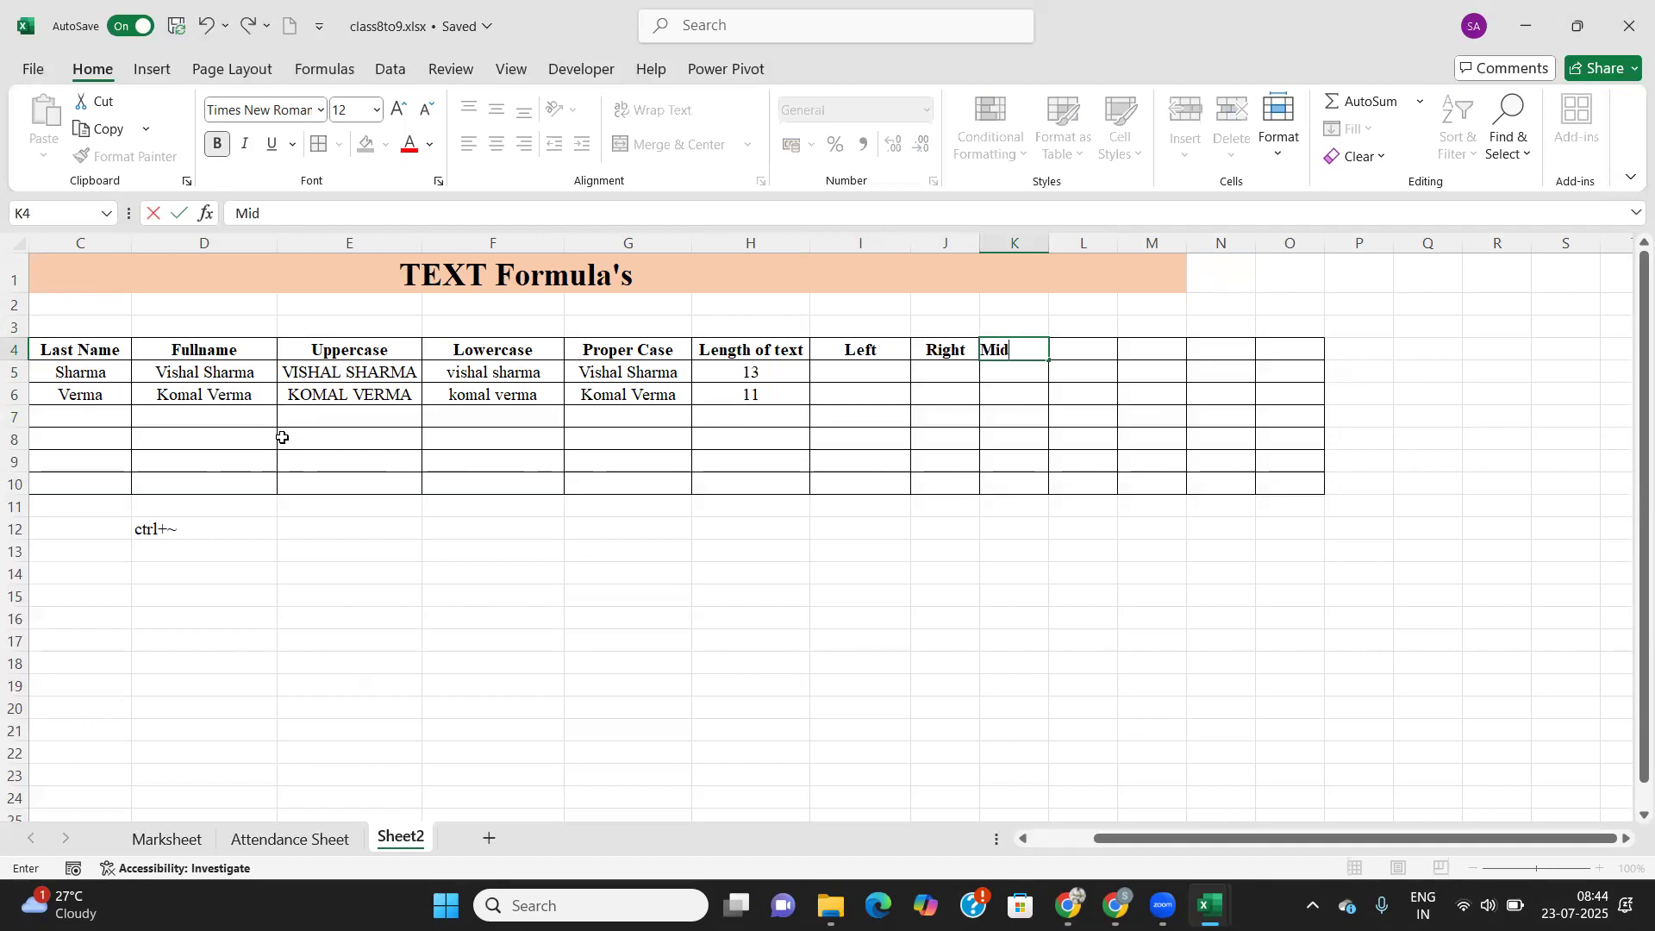
pyautogui.press('Return')
# Enter =LEFT(G5,3) in I5 to extract the first three characters of the name, and fill it down to I6.
pyautogui.press('Left')
pyautogui.press('Left')
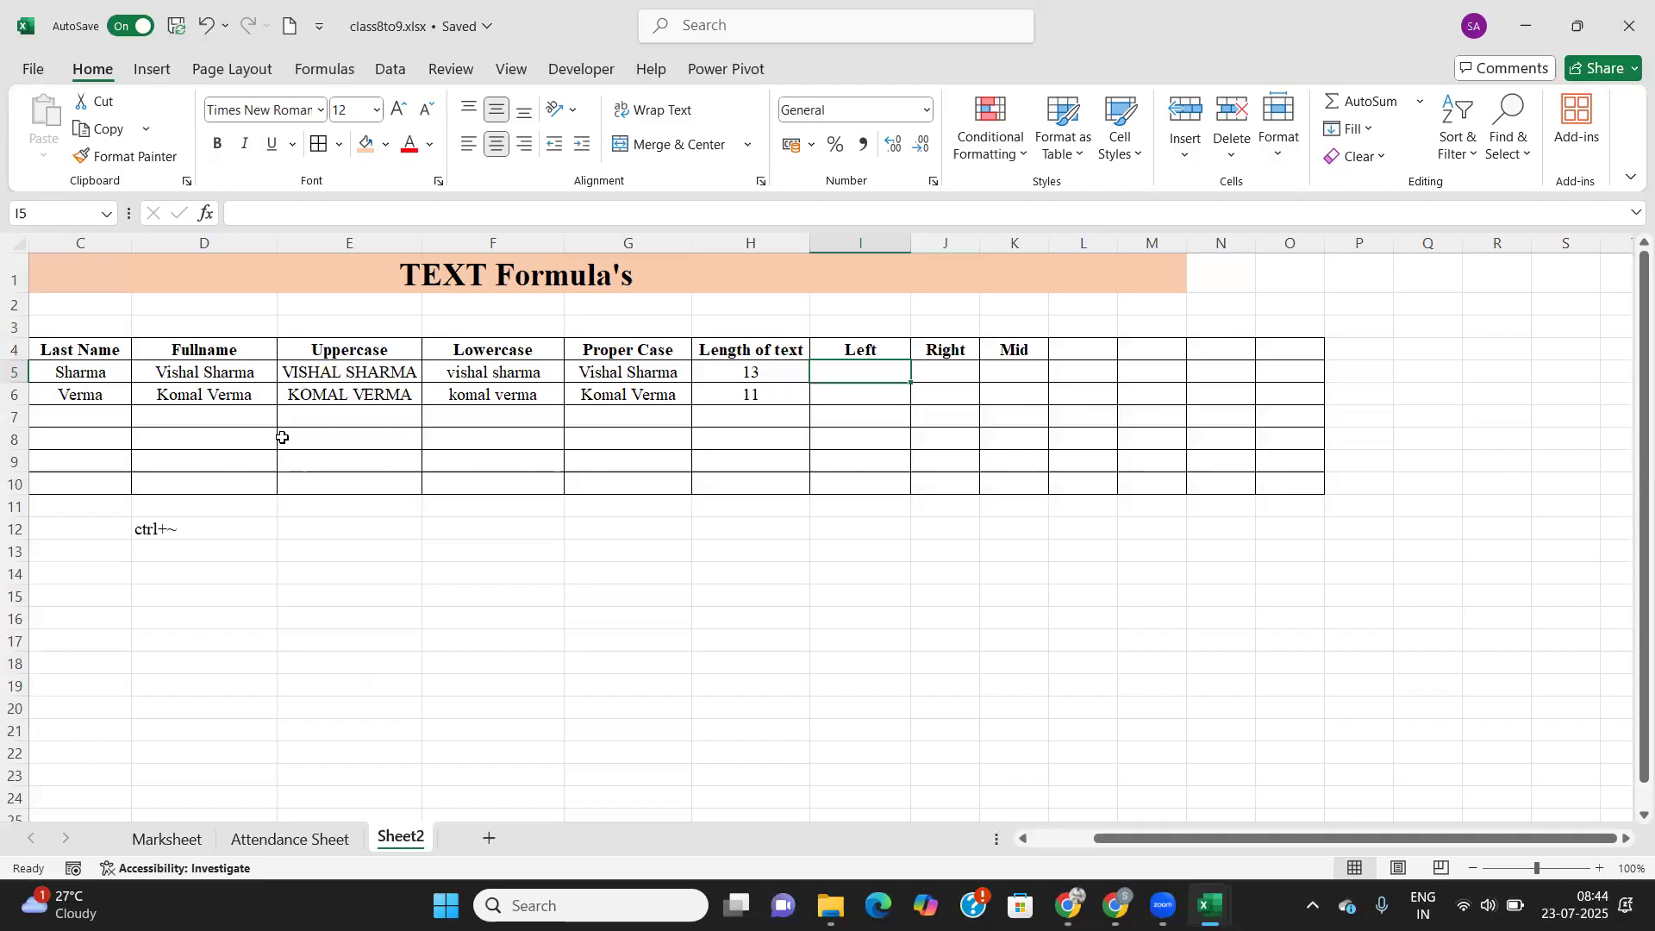
pyautogui.write('=left(')
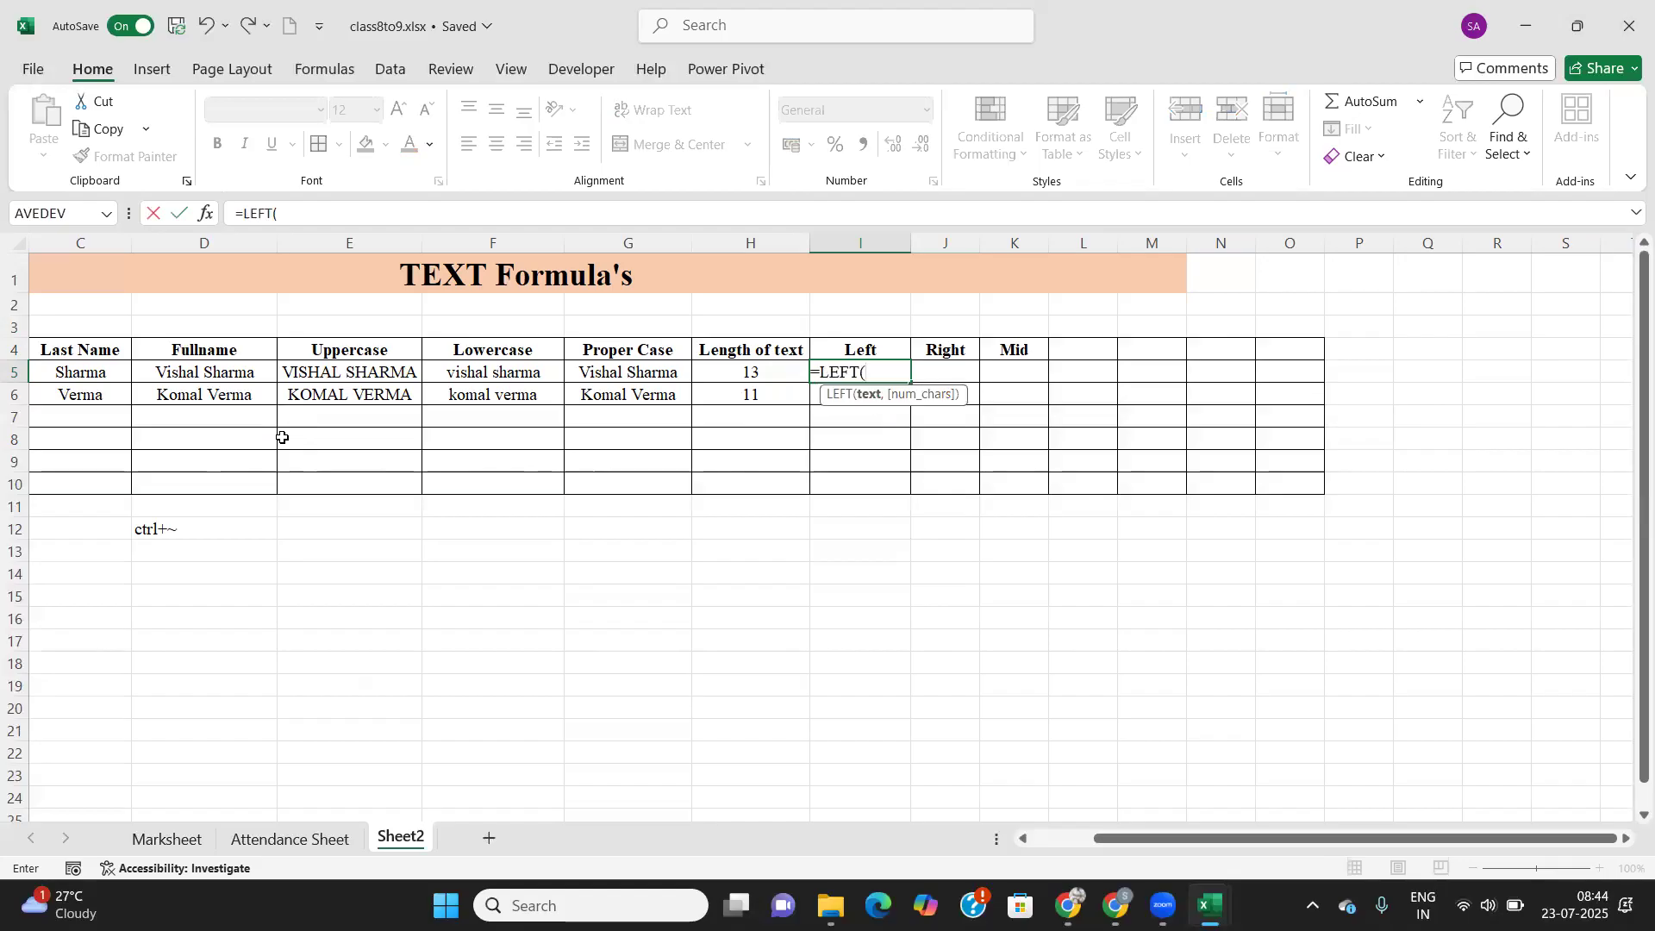
pyautogui.press('Left')
pyautogui.press('Left')
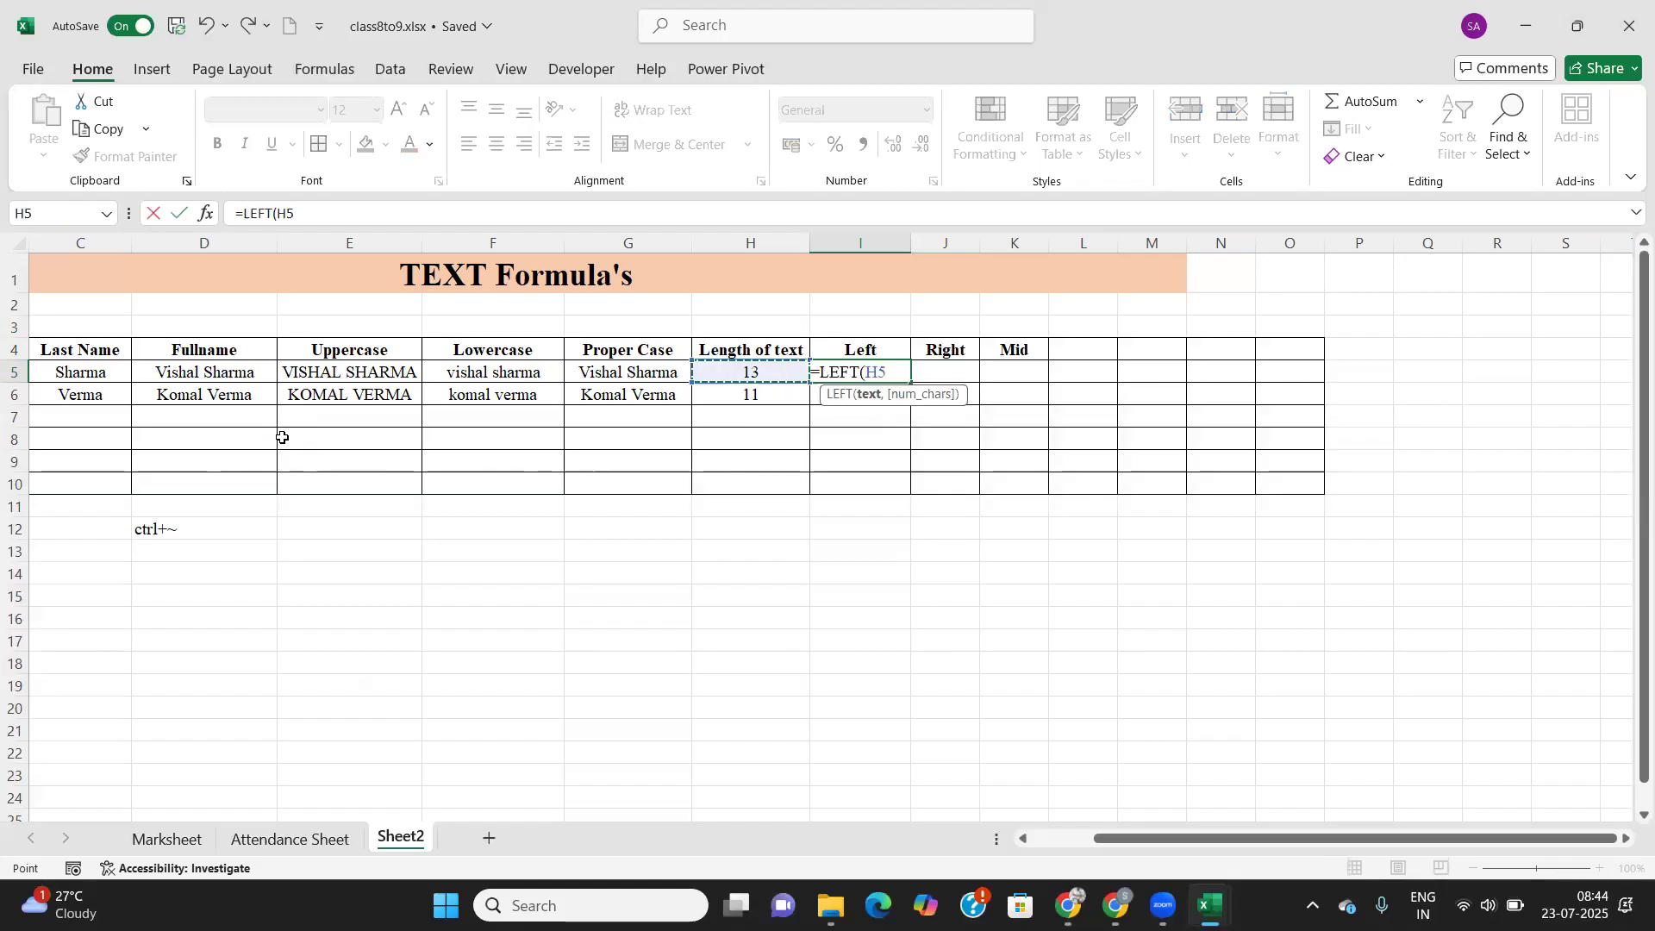
pyautogui.write(',')
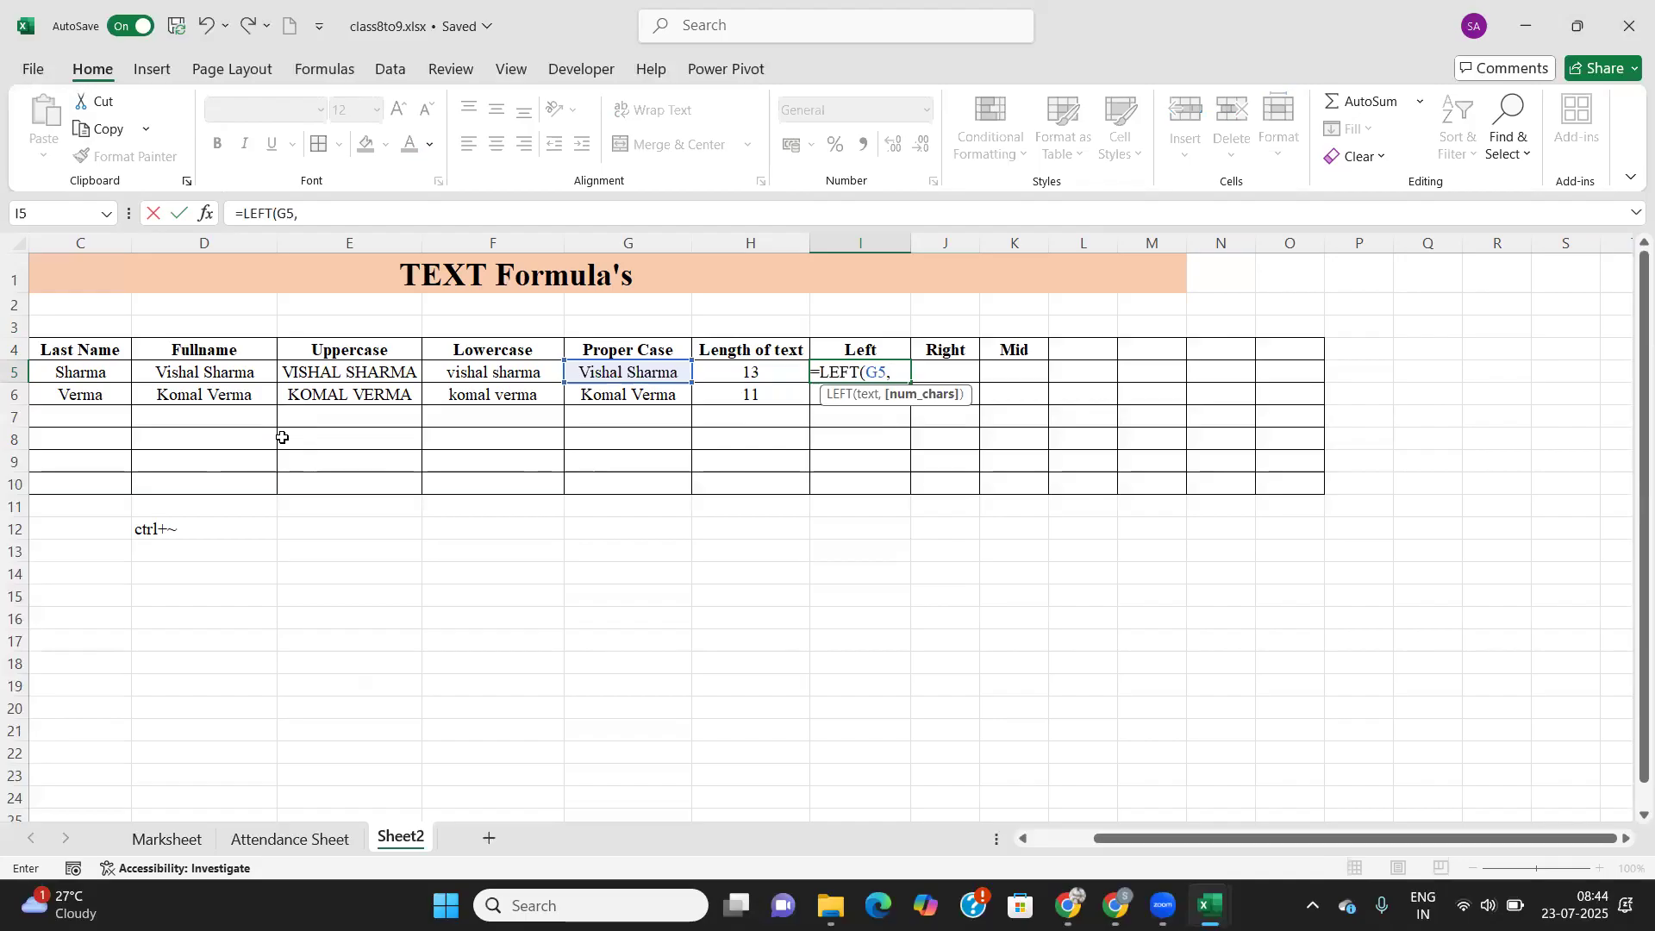
pyautogui.write('3)')
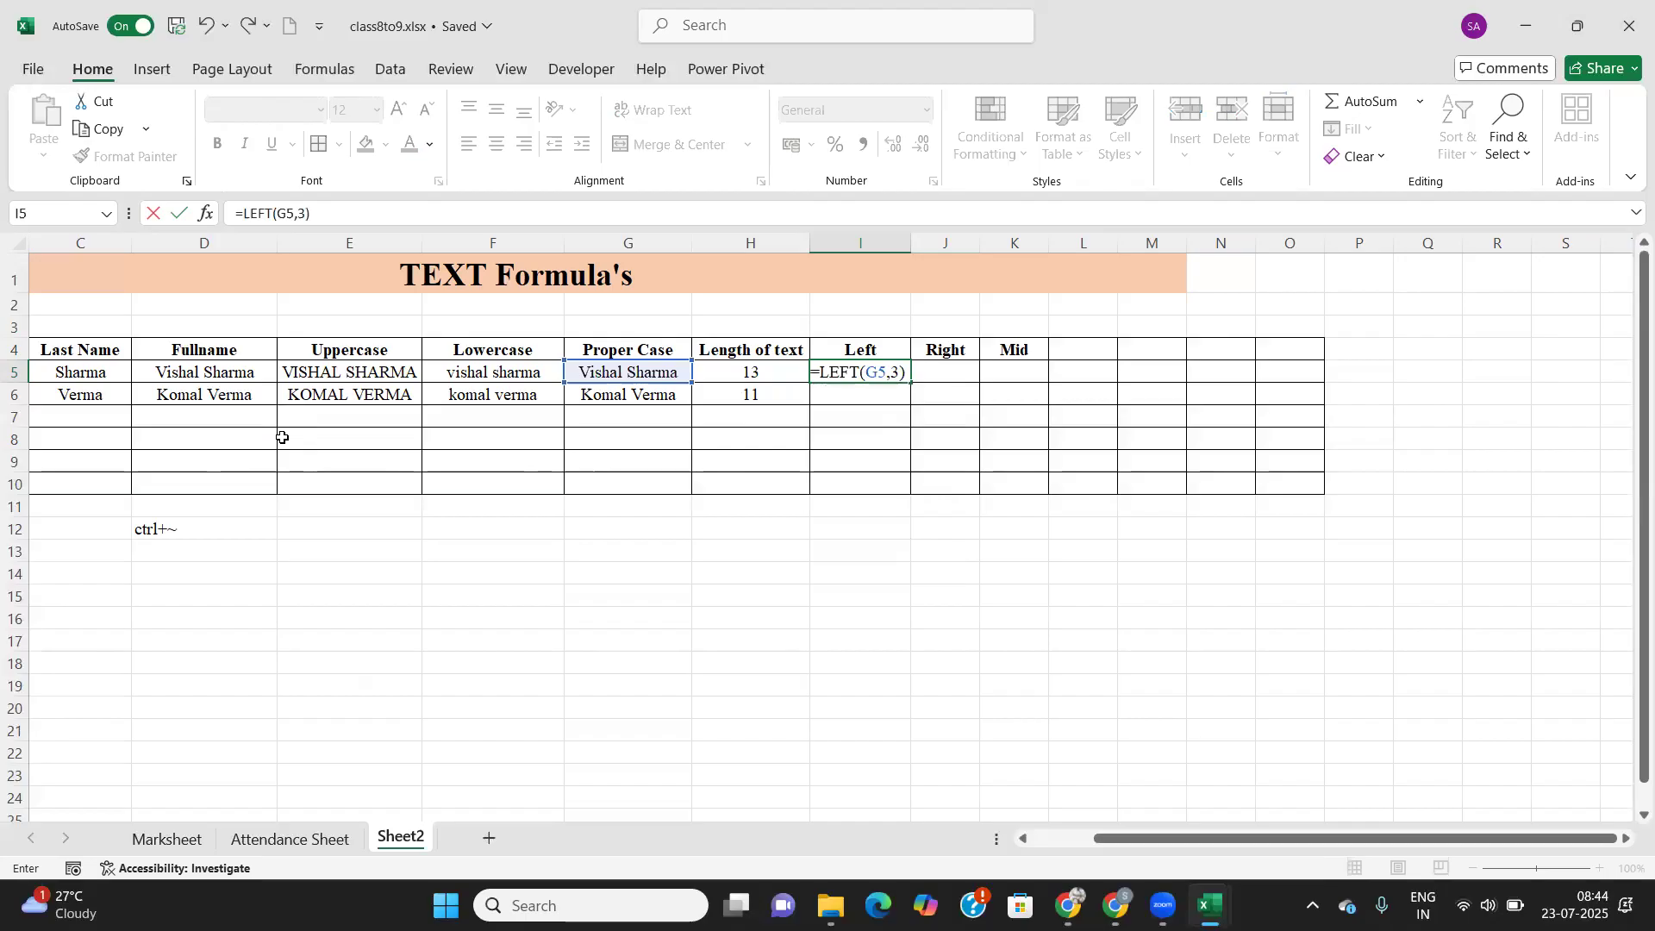
pyautogui.press('Return')
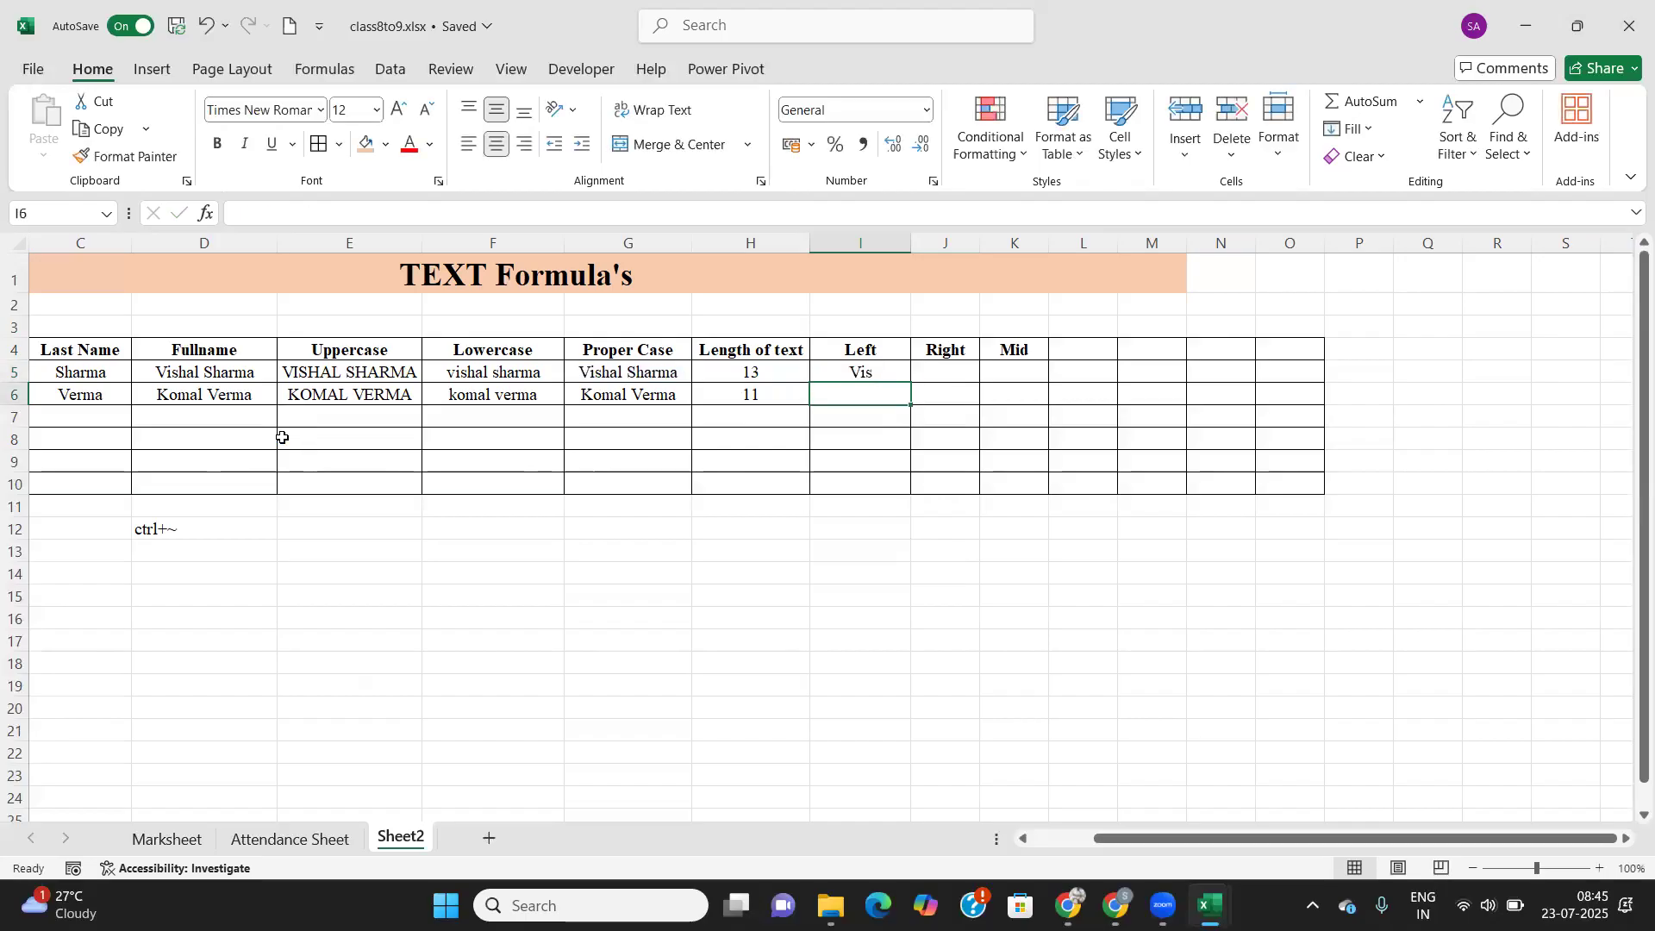
pyautogui.click(886, 371)
pyautogui.moveTo(909, 383); pyautogui.dragTo(911, 405)
# Enter =RIGHT(G5,3) in J5 to extract the last three characters of the name, and fill it down to J6.
pyautogui.click(948, 372)
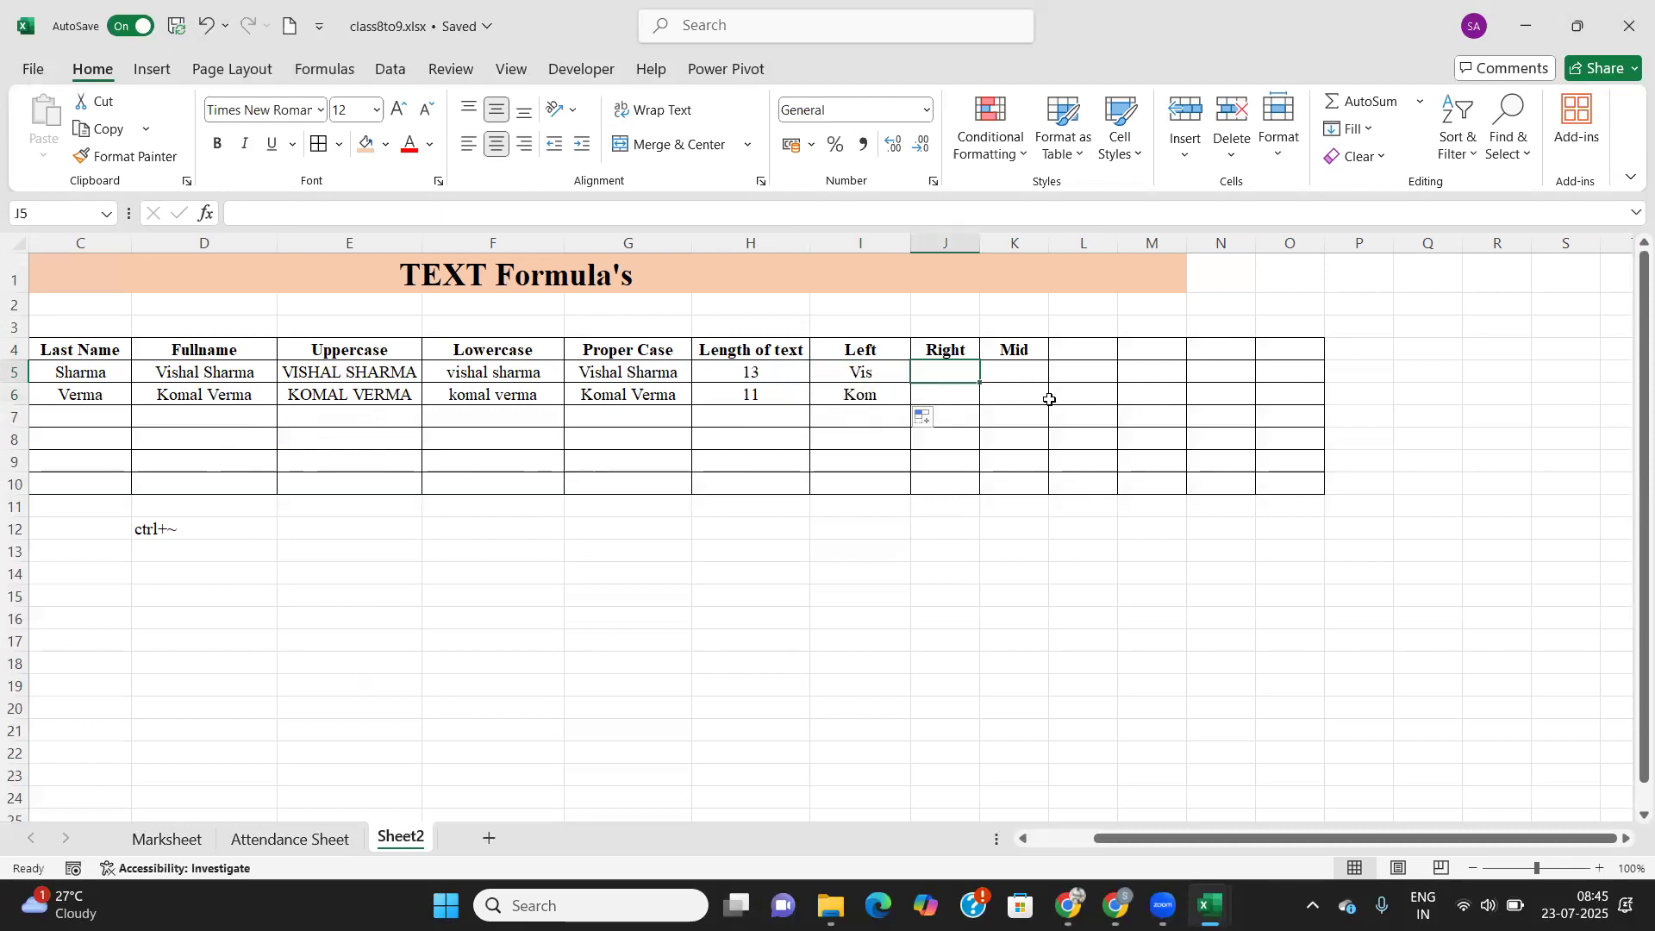
pyautogui.write('=rig')
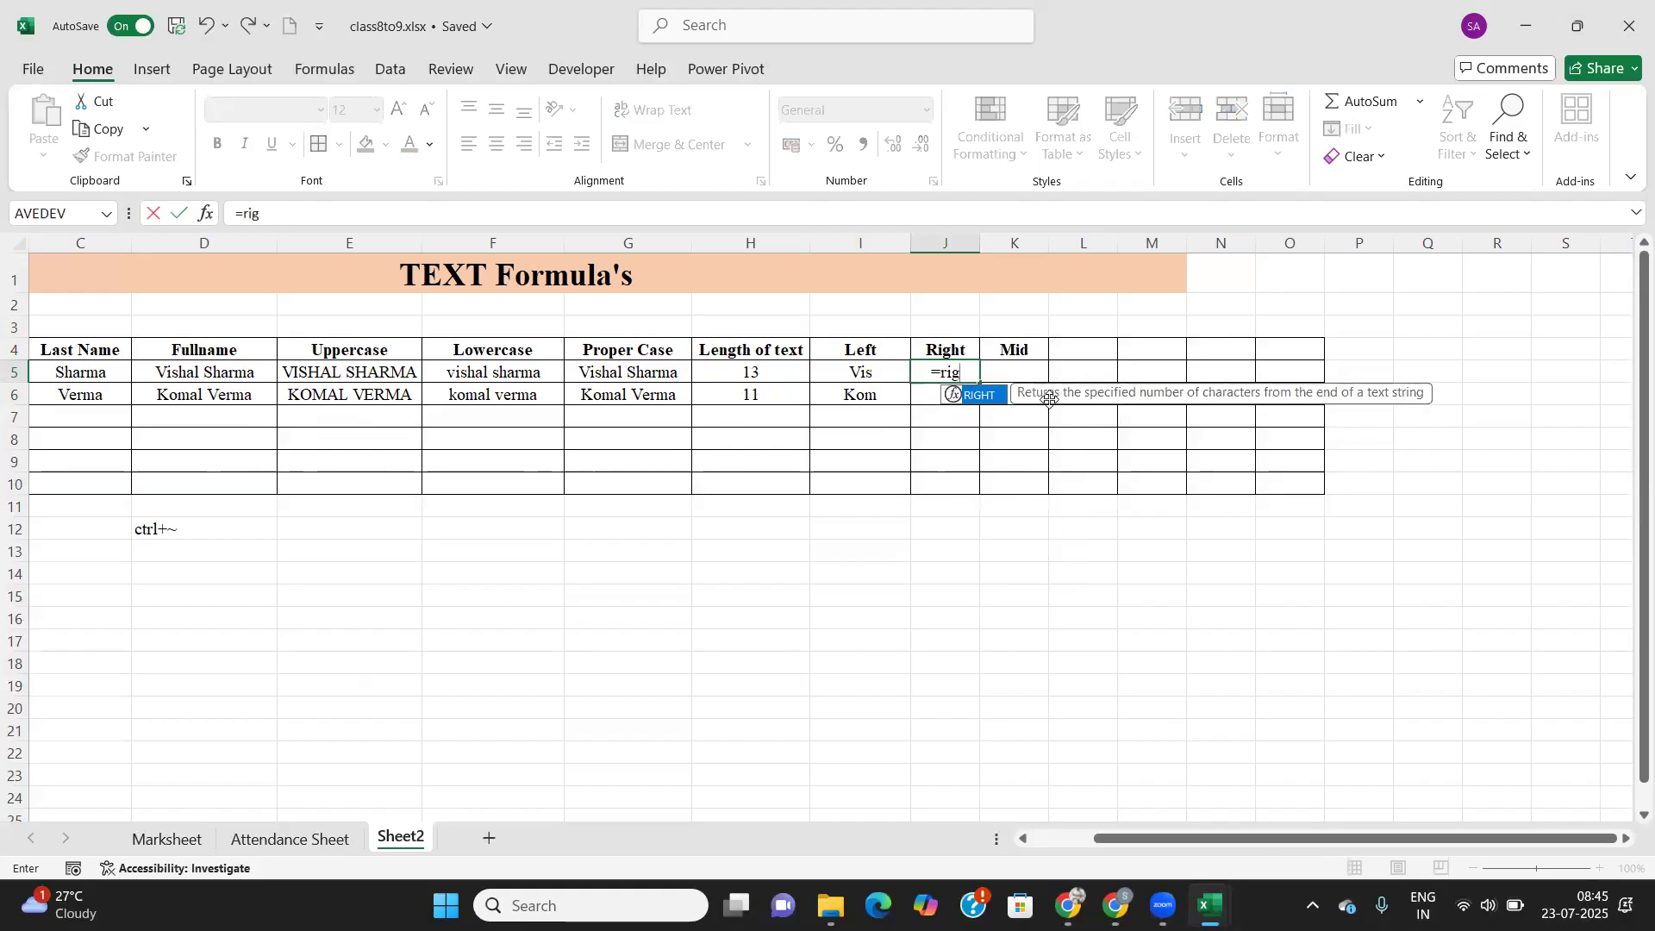
pyautogui.press('Tab')
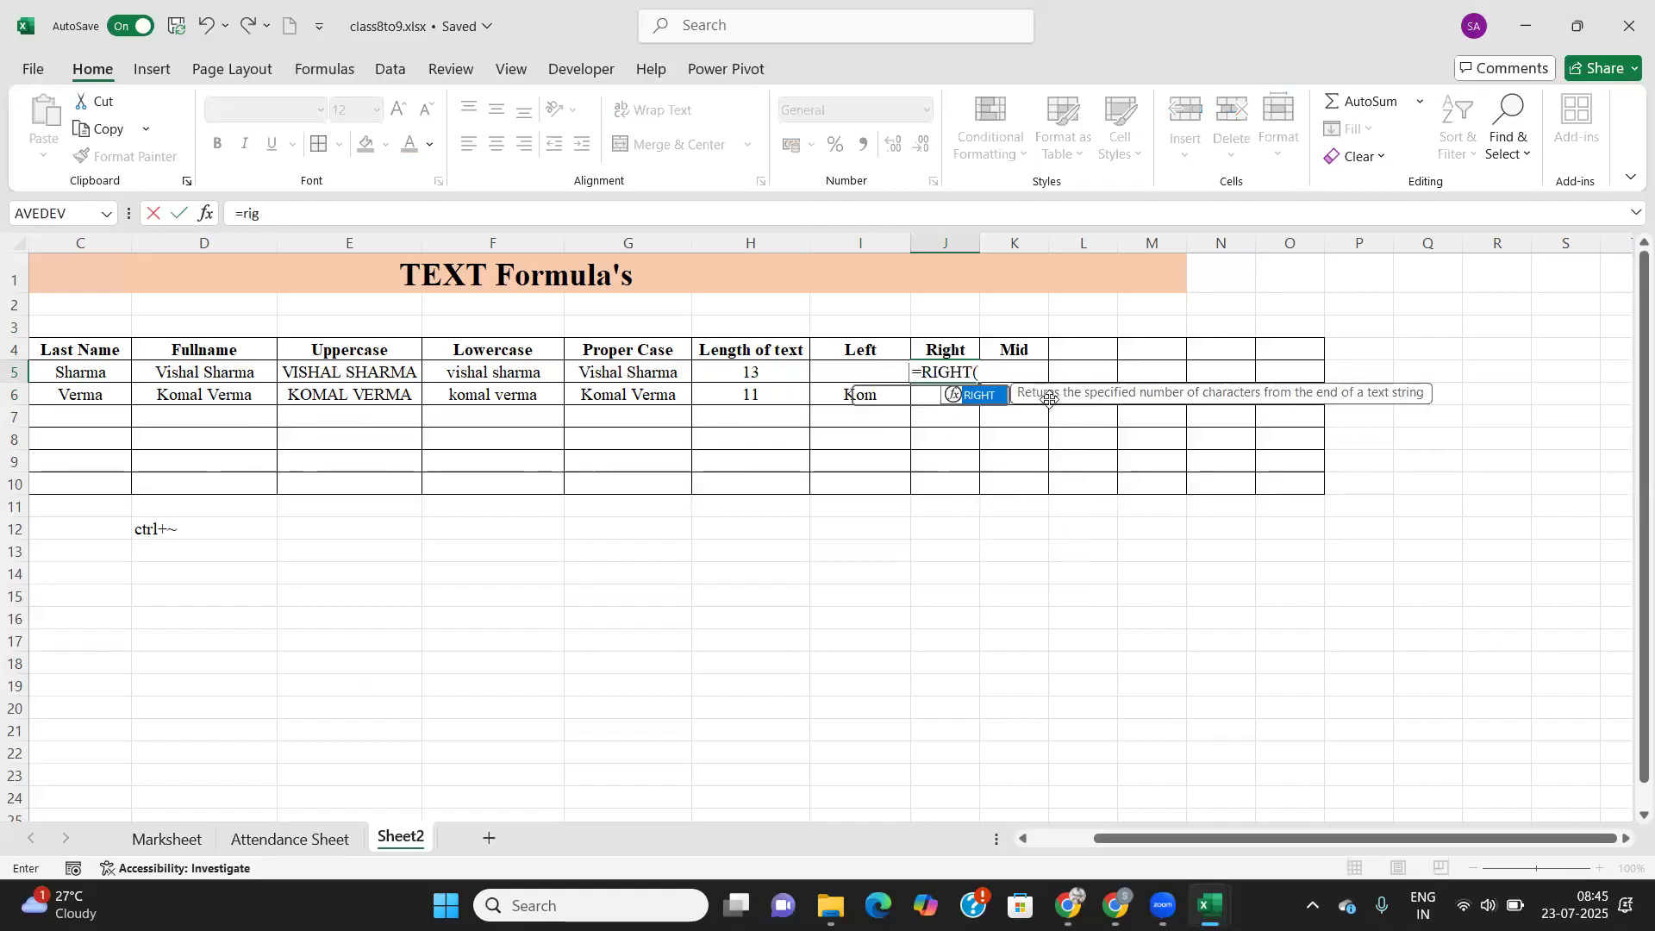
pyautogui.press('Left')
pyautogui.press('Left')
pyautogui.press('Left')
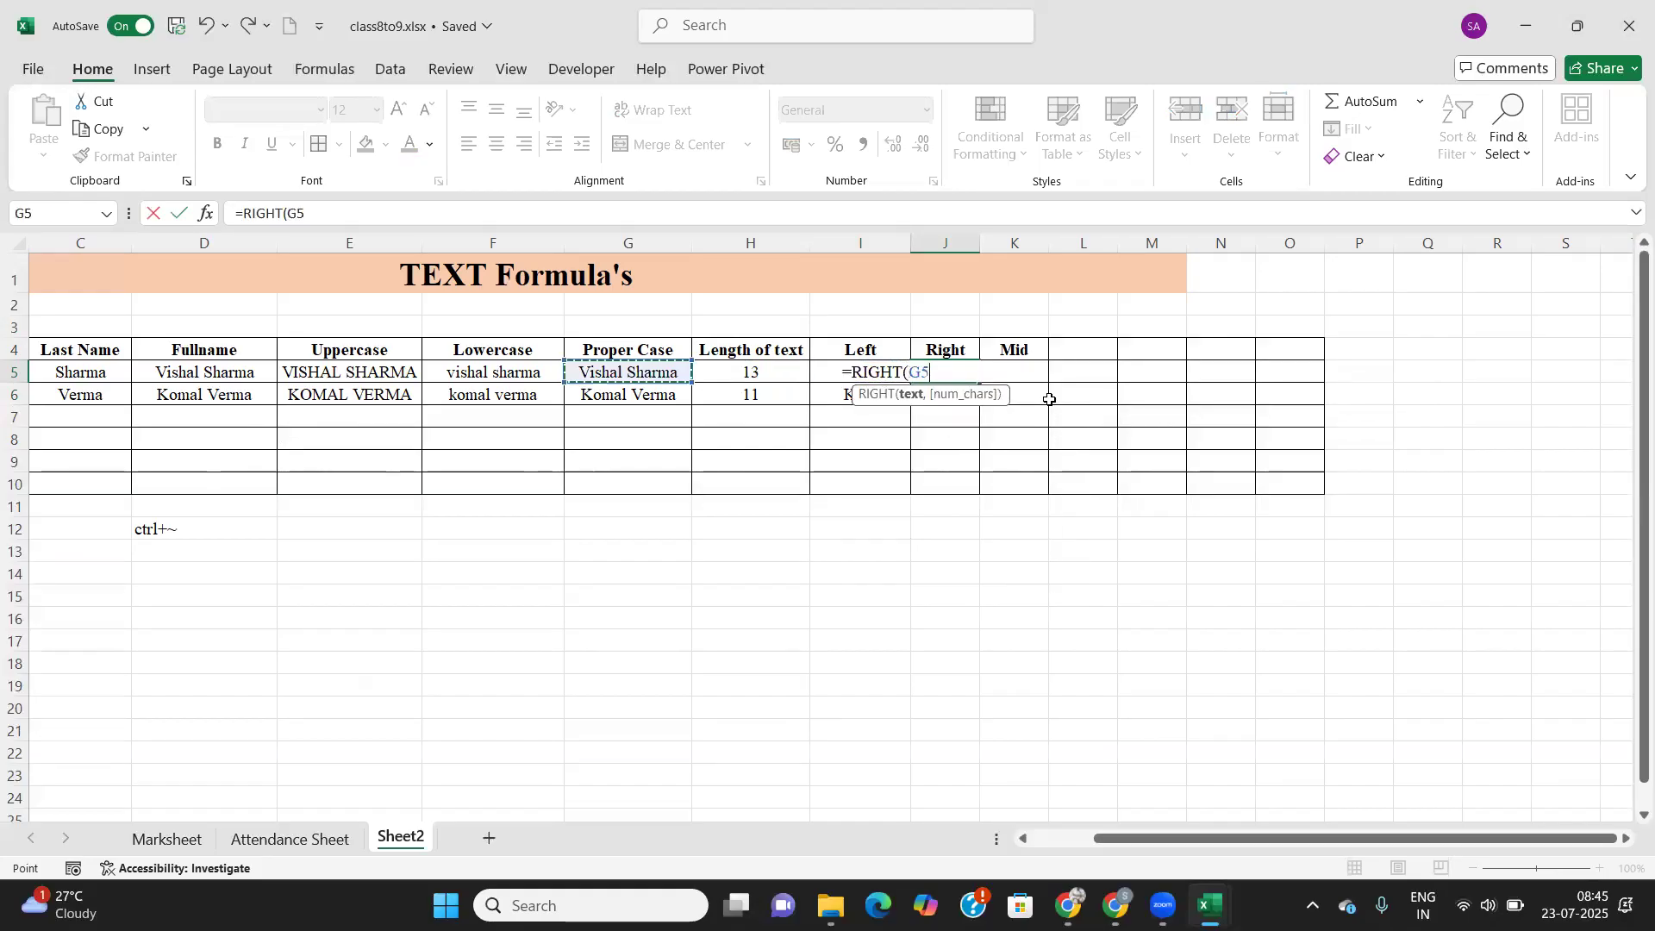
pyautogui.write(',')
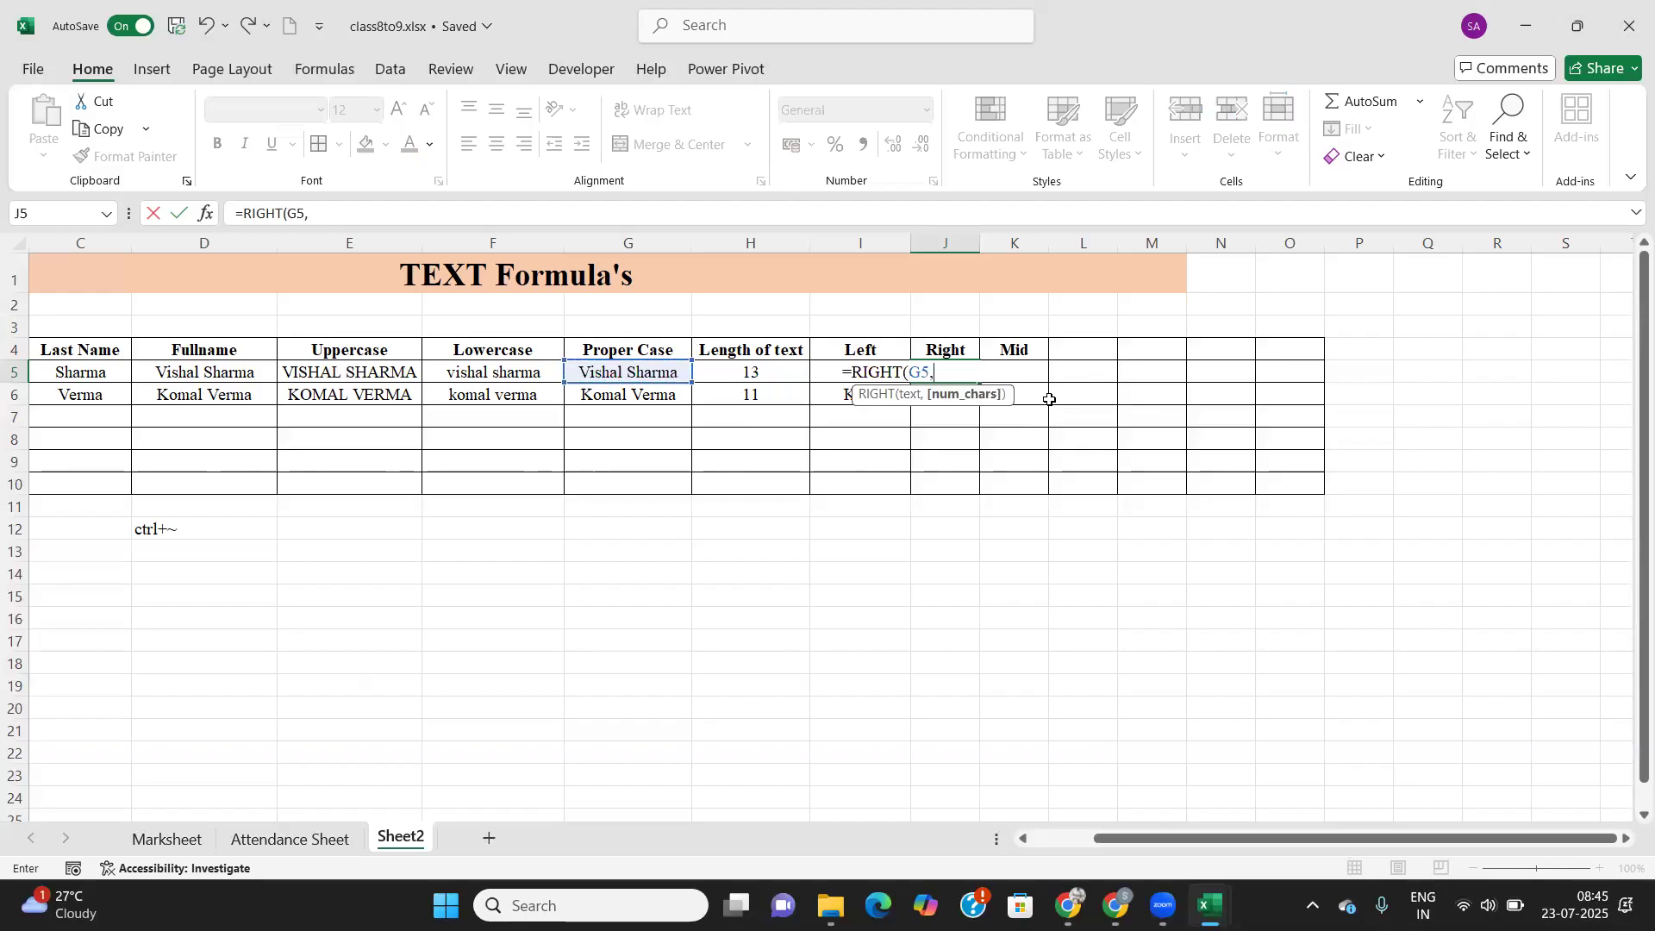
pyautogui.write('3)')
pyautogui.press('Return')
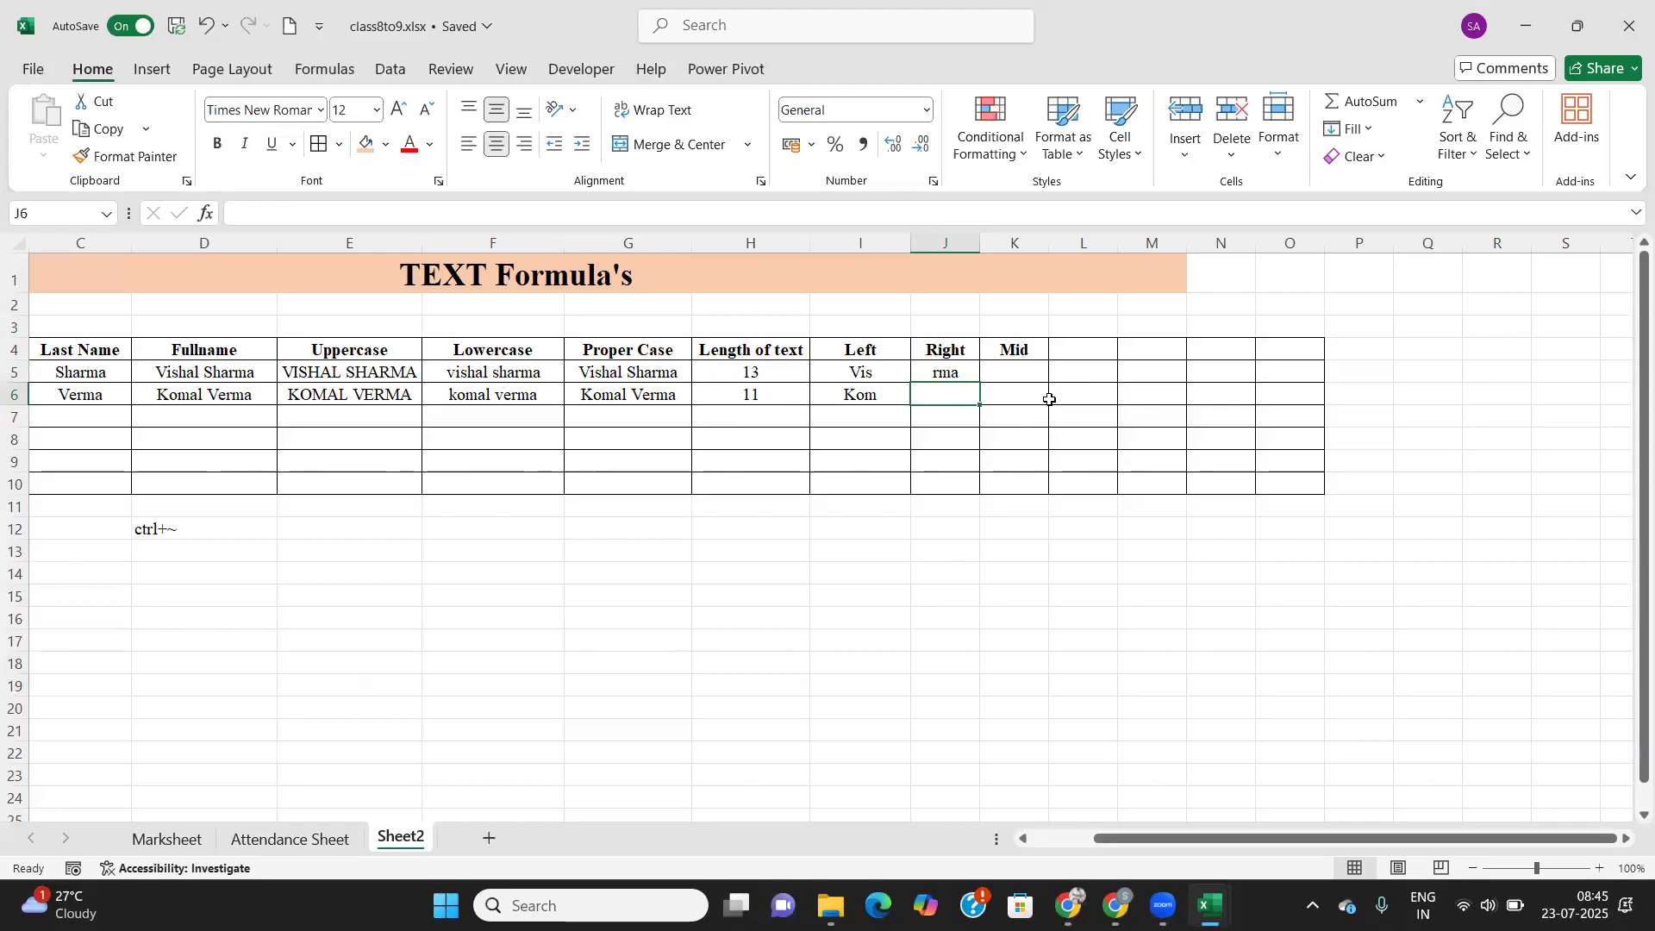
pyautogui.click(963, 377)
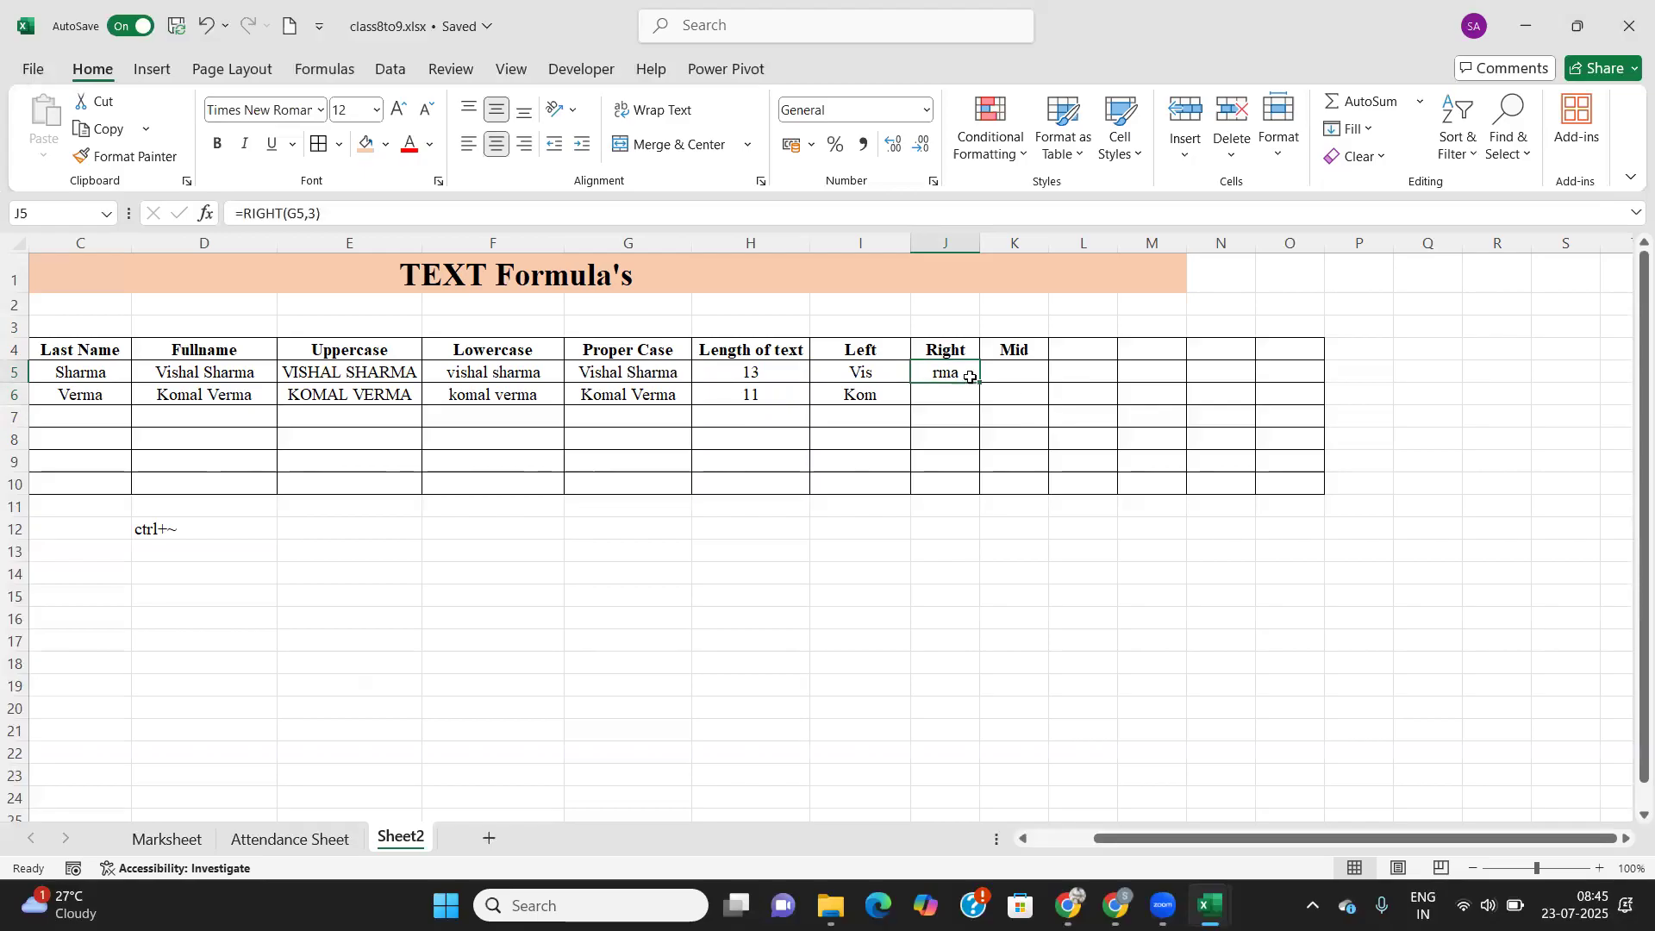
pyautogui.moveTo(980, 383); pyautogui.dragTo(980, 409)
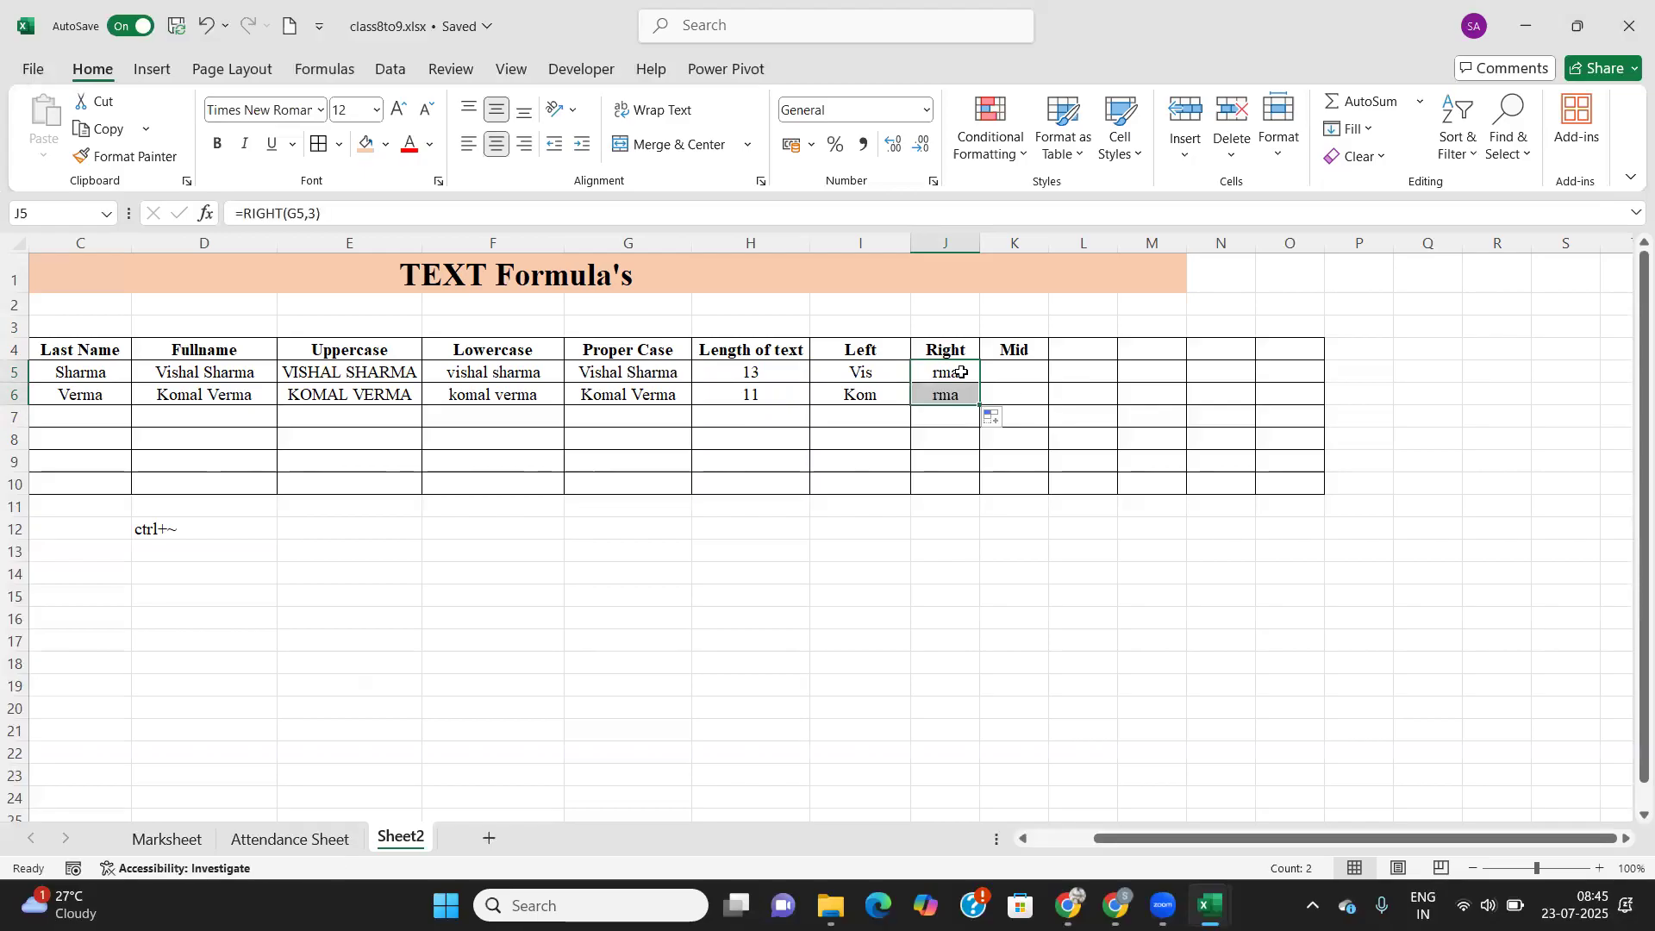
# Enter =MID(G5,4,3) in K5 to extract three characters starting from the fourth, and fill it down to K6.
pyautogui.click(1031, 373)
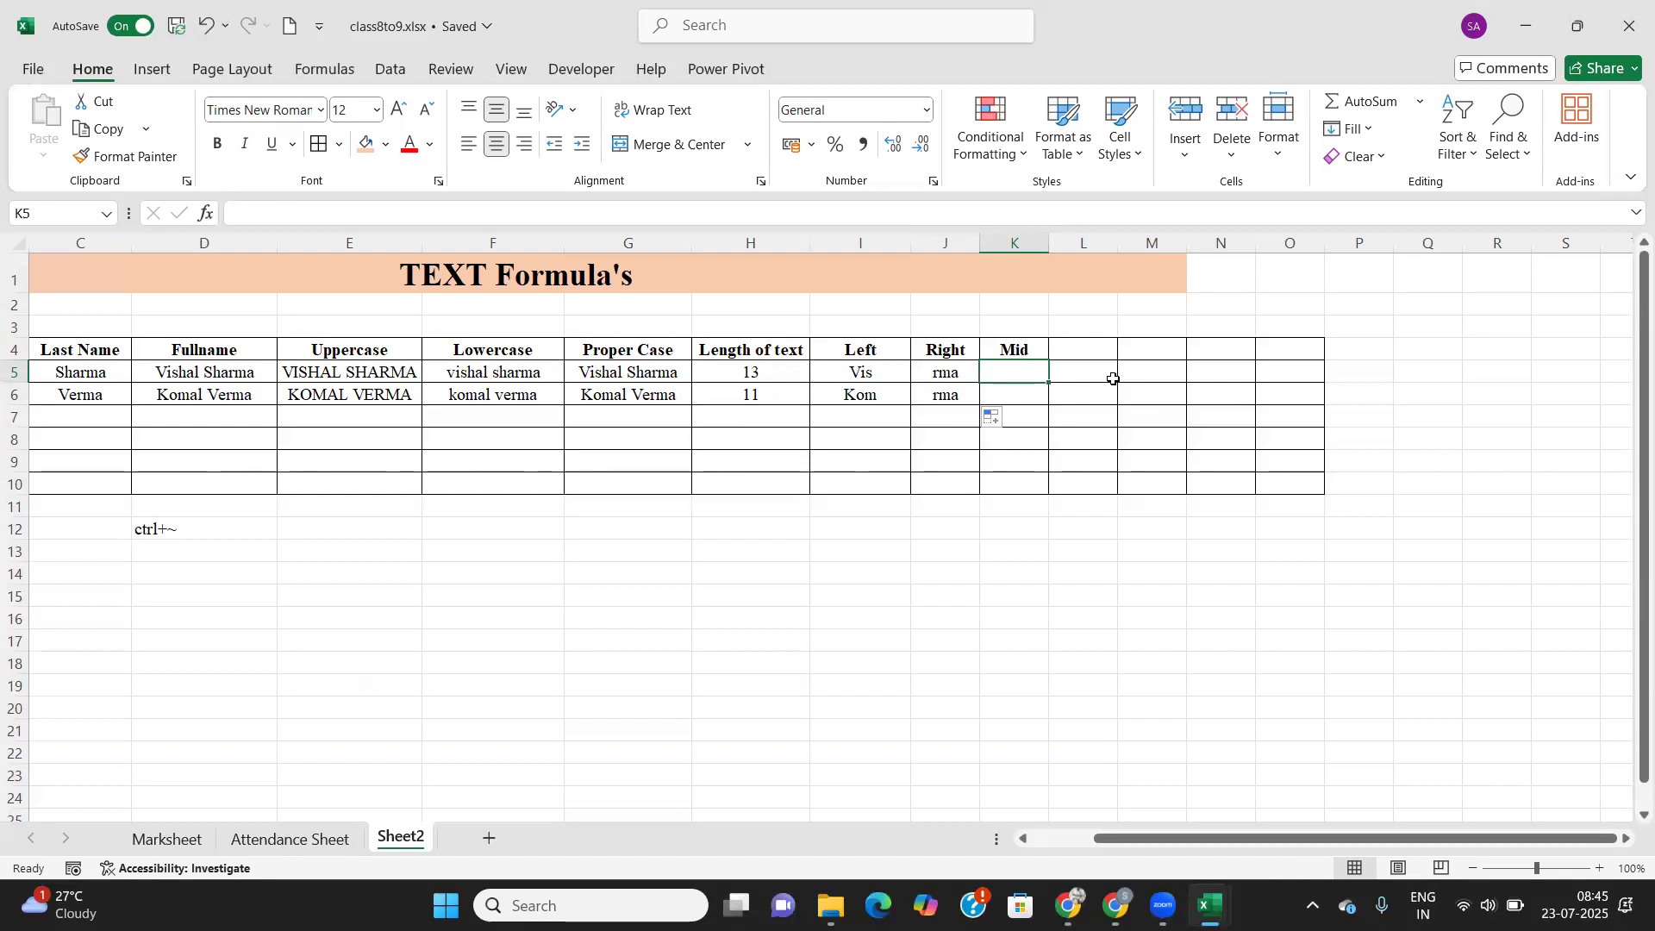
pyautogui.write('=')
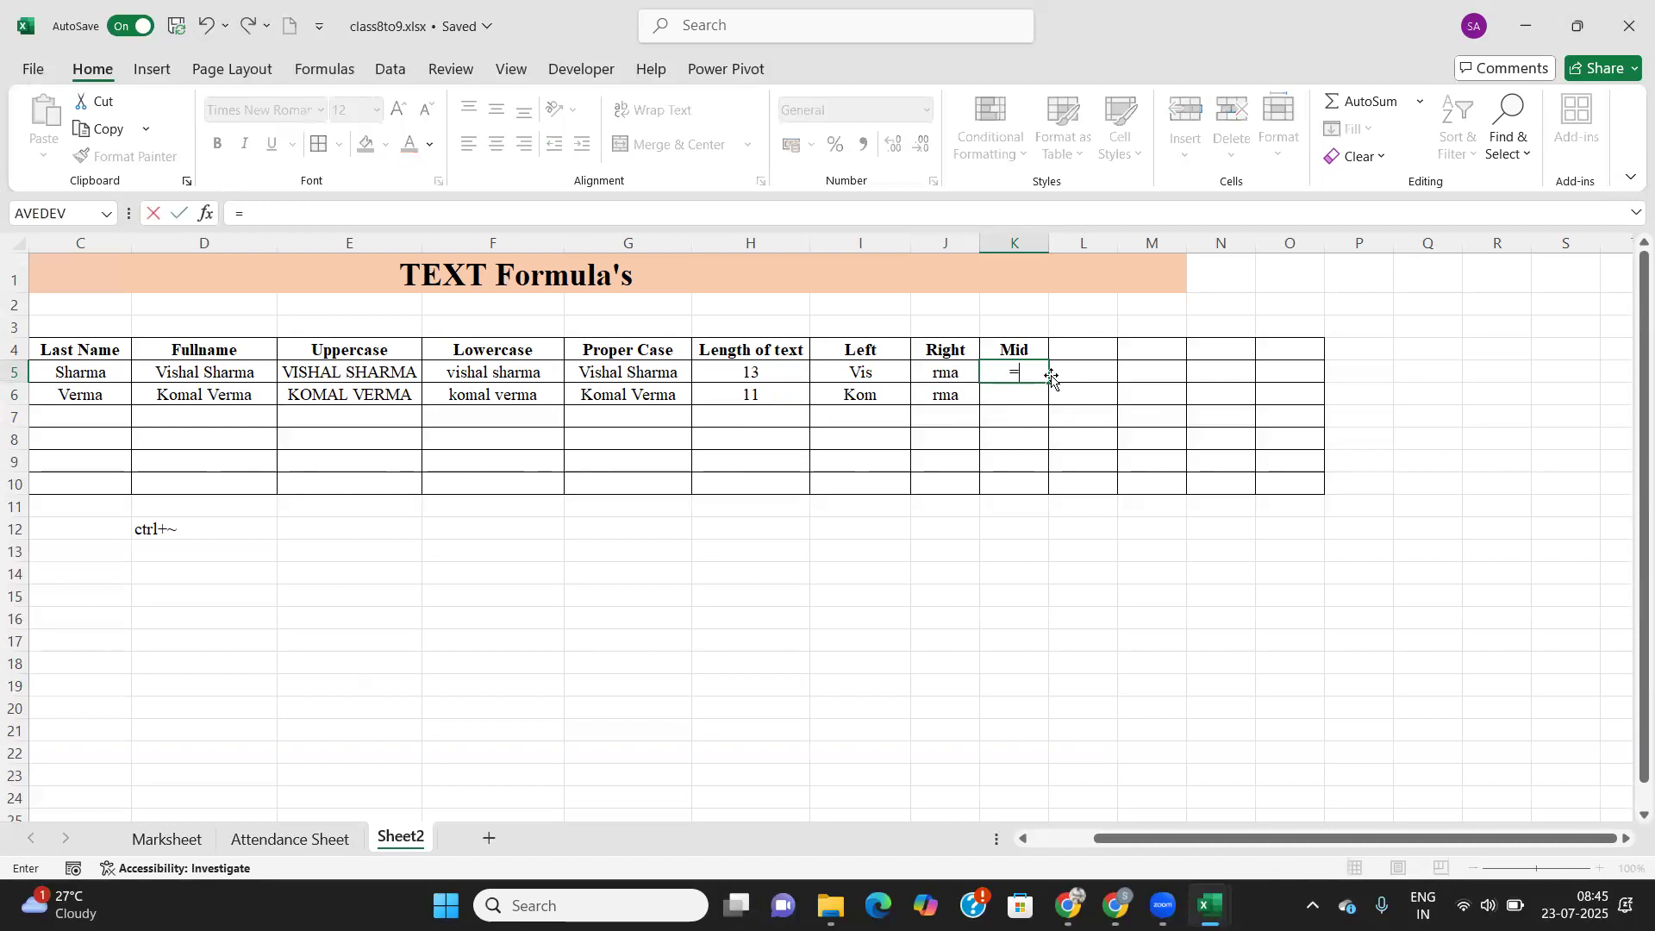
pyautogui.write('mide')
pyautogui.press('BackSpace')
pyautogui.press('Tab')
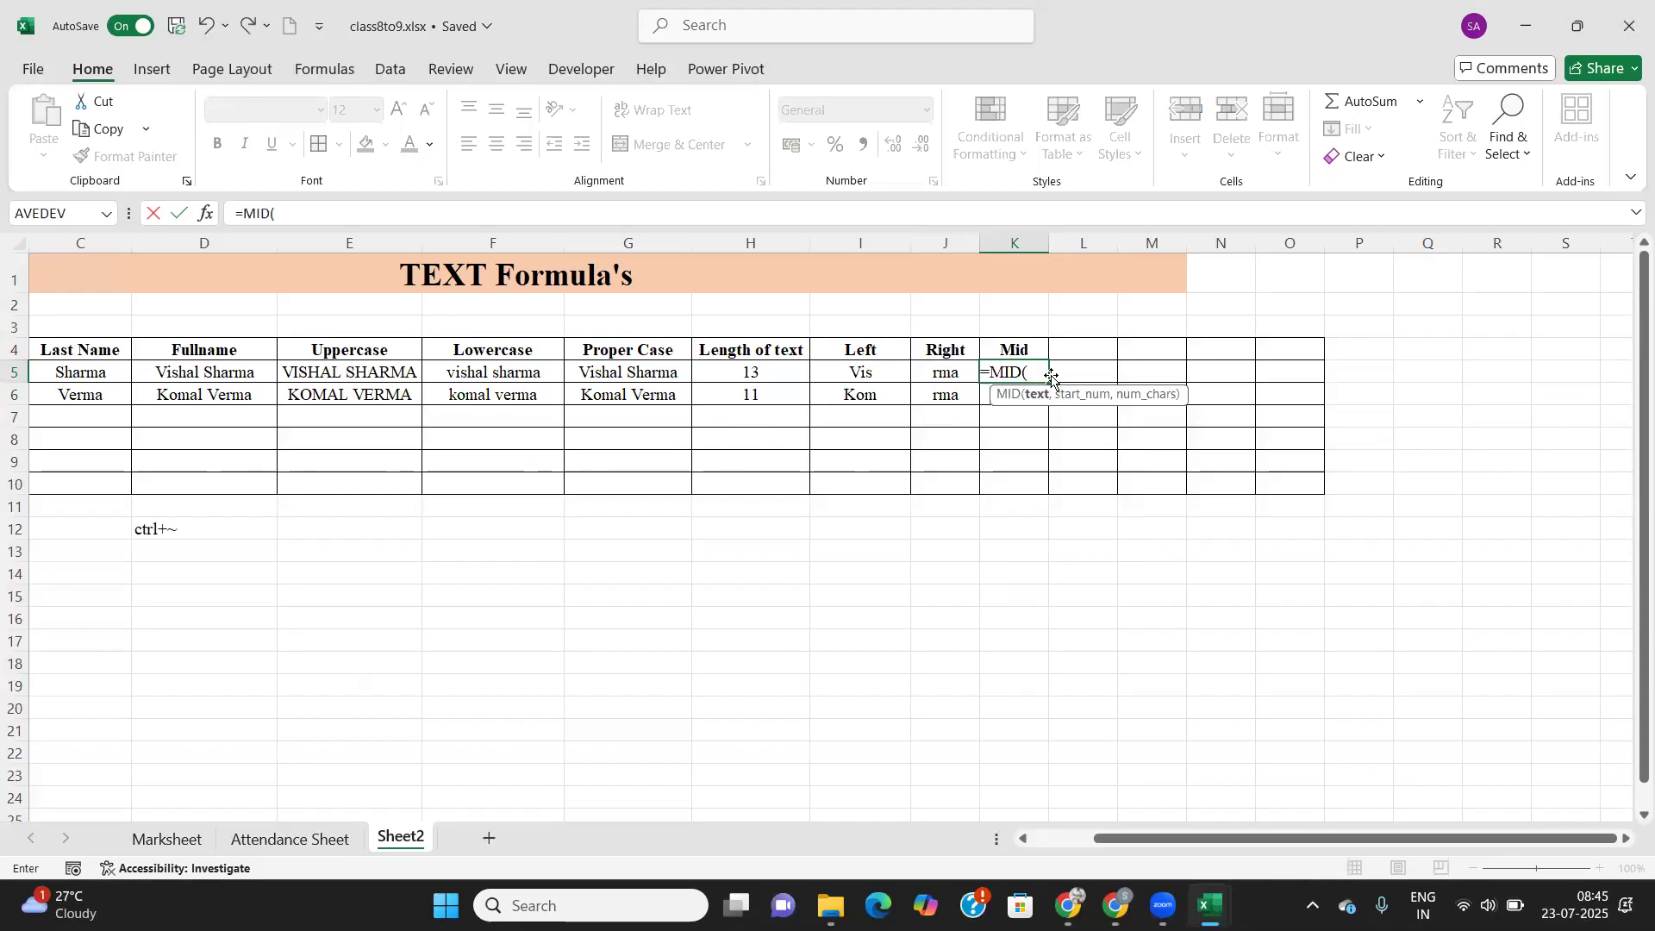
pyautogui.click(612, 379)
pyautogui.write(',')
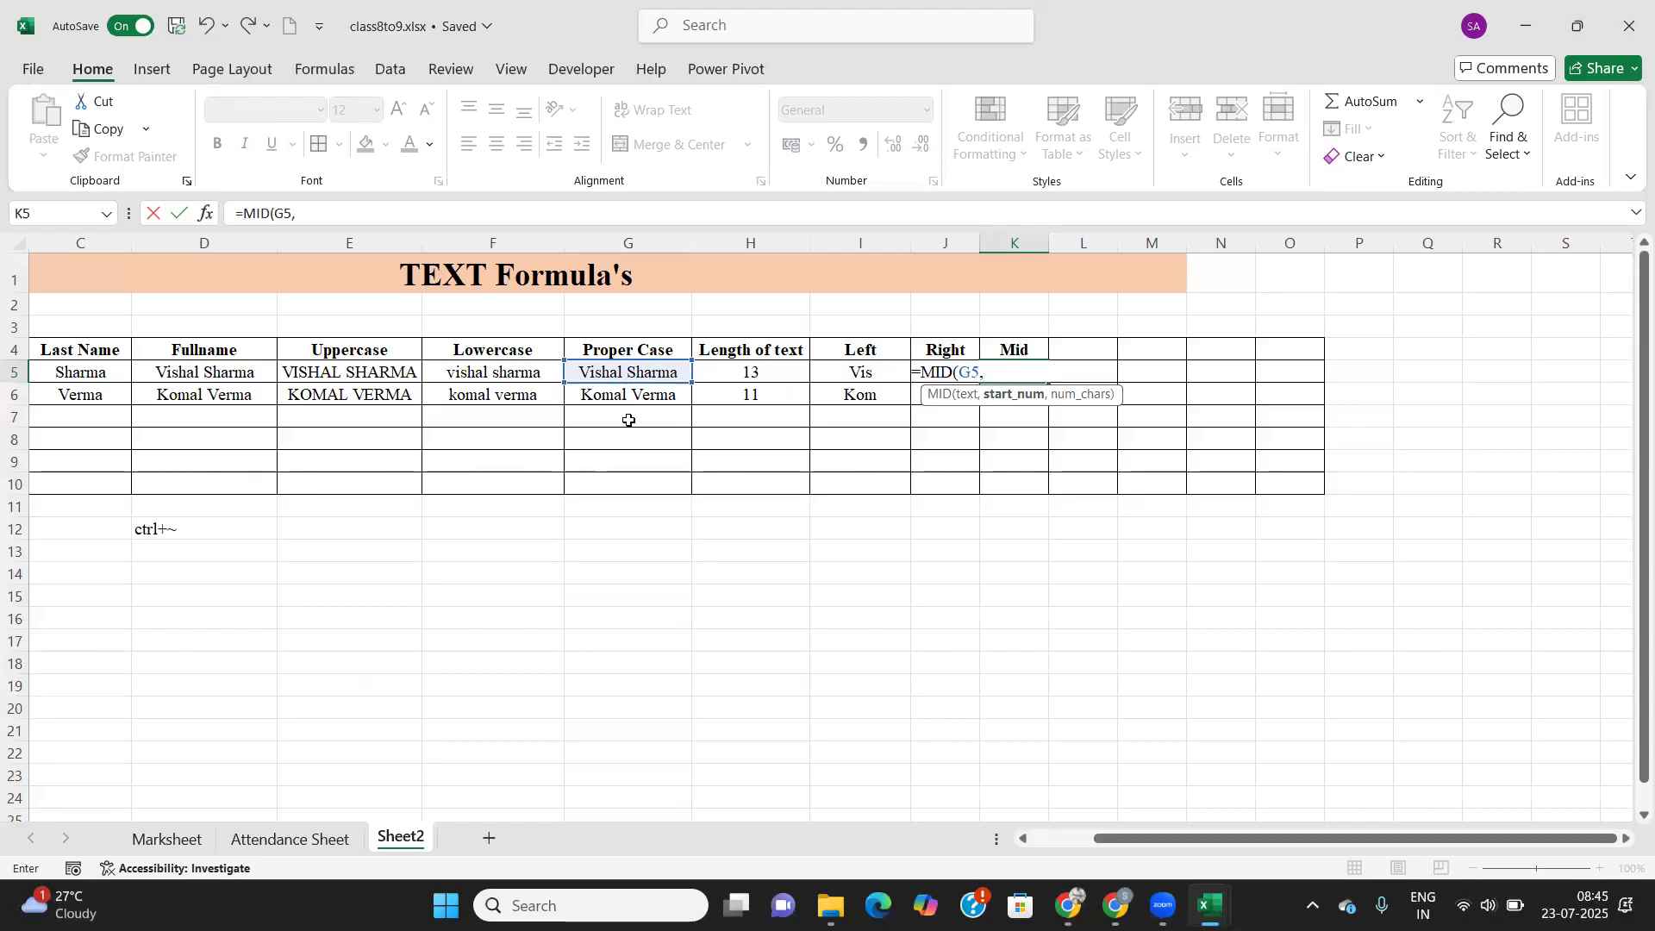
pyautogui.write('4,3)')
pyautogui.press('Return')
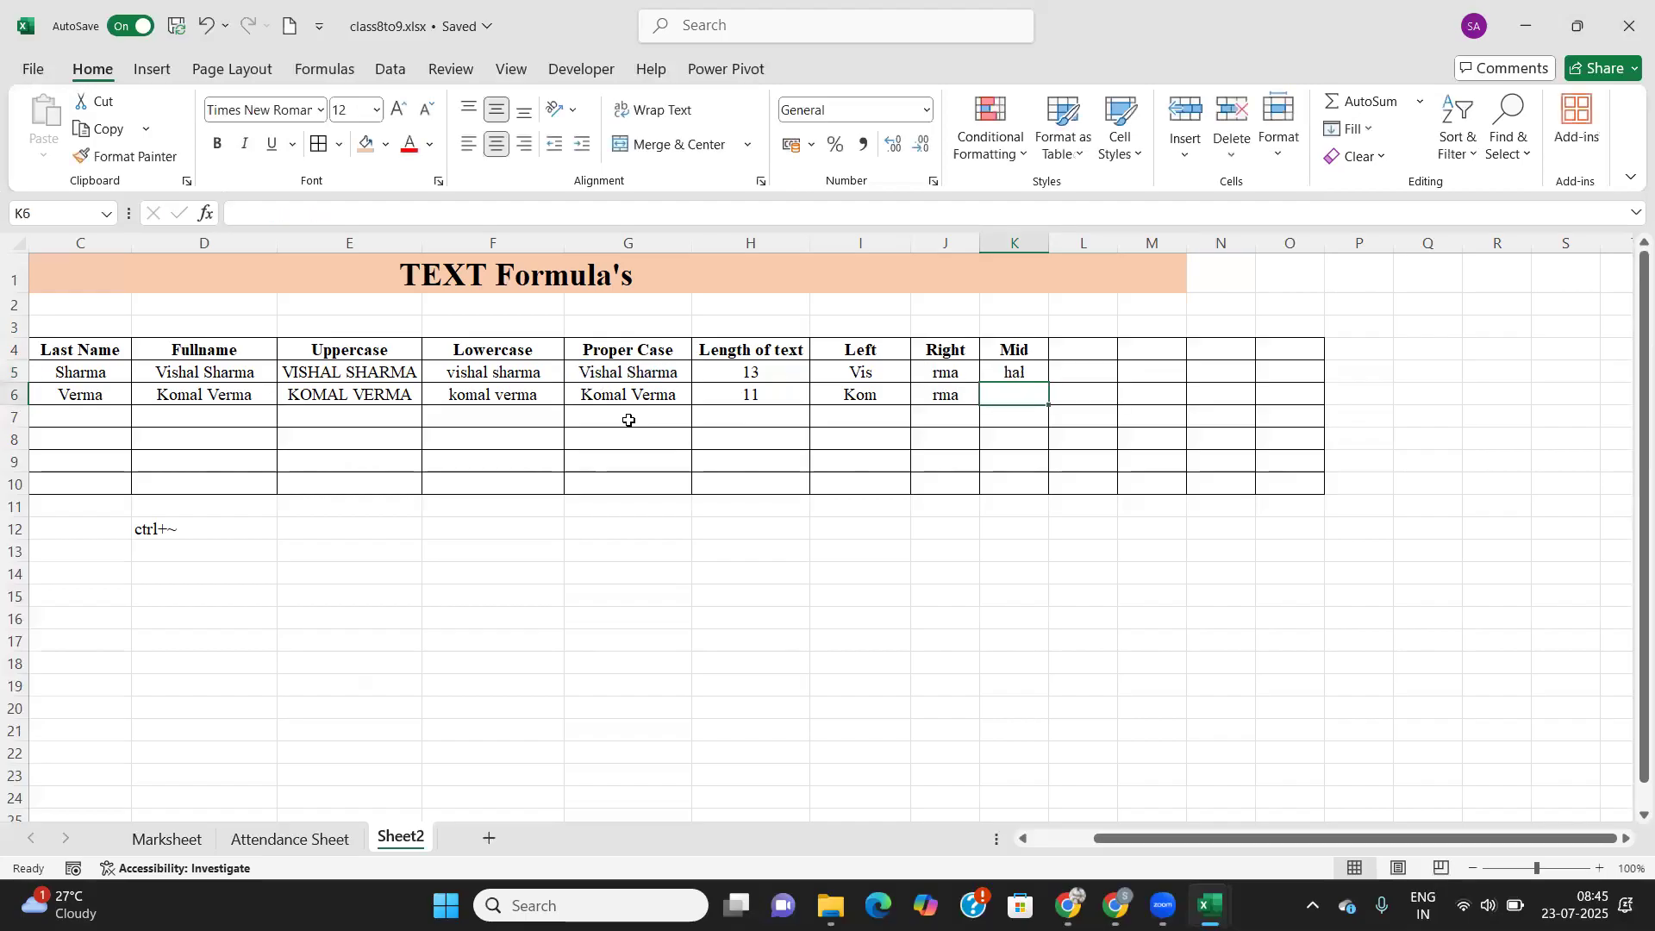
pyautogui.click(1041, 373)
pyautogui.moveTo(1046, 384); pyautogui.dragTo(1039, 404)
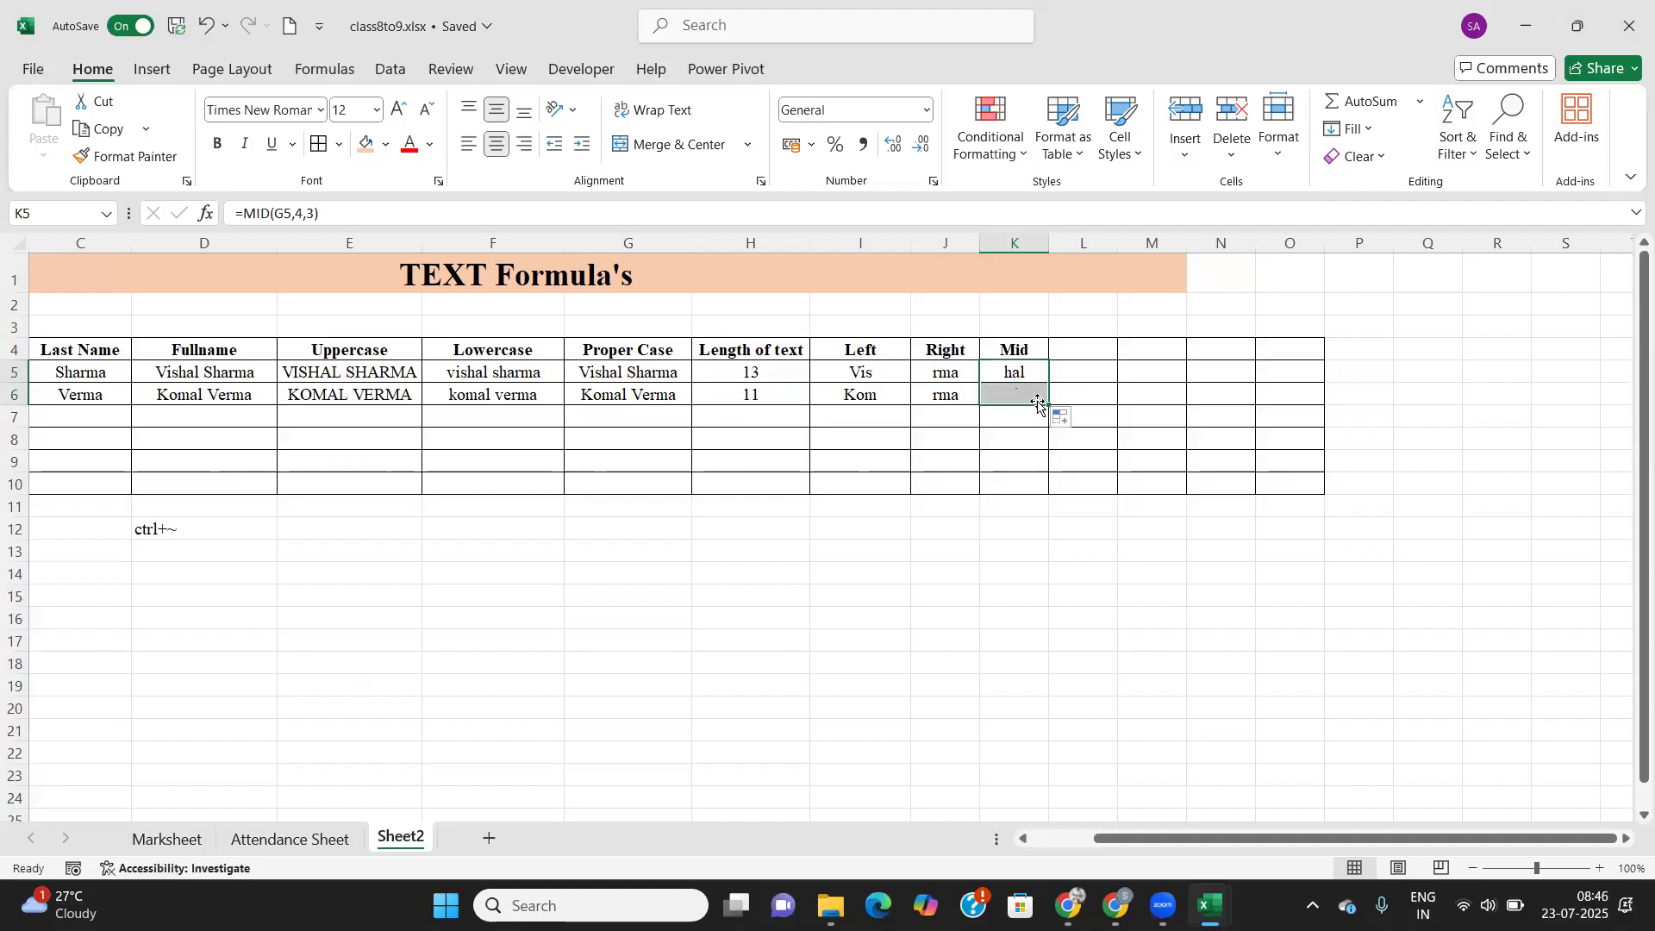
# Widen column L and enter the header Rept in L4.
pyautogui.click(1033, 398)
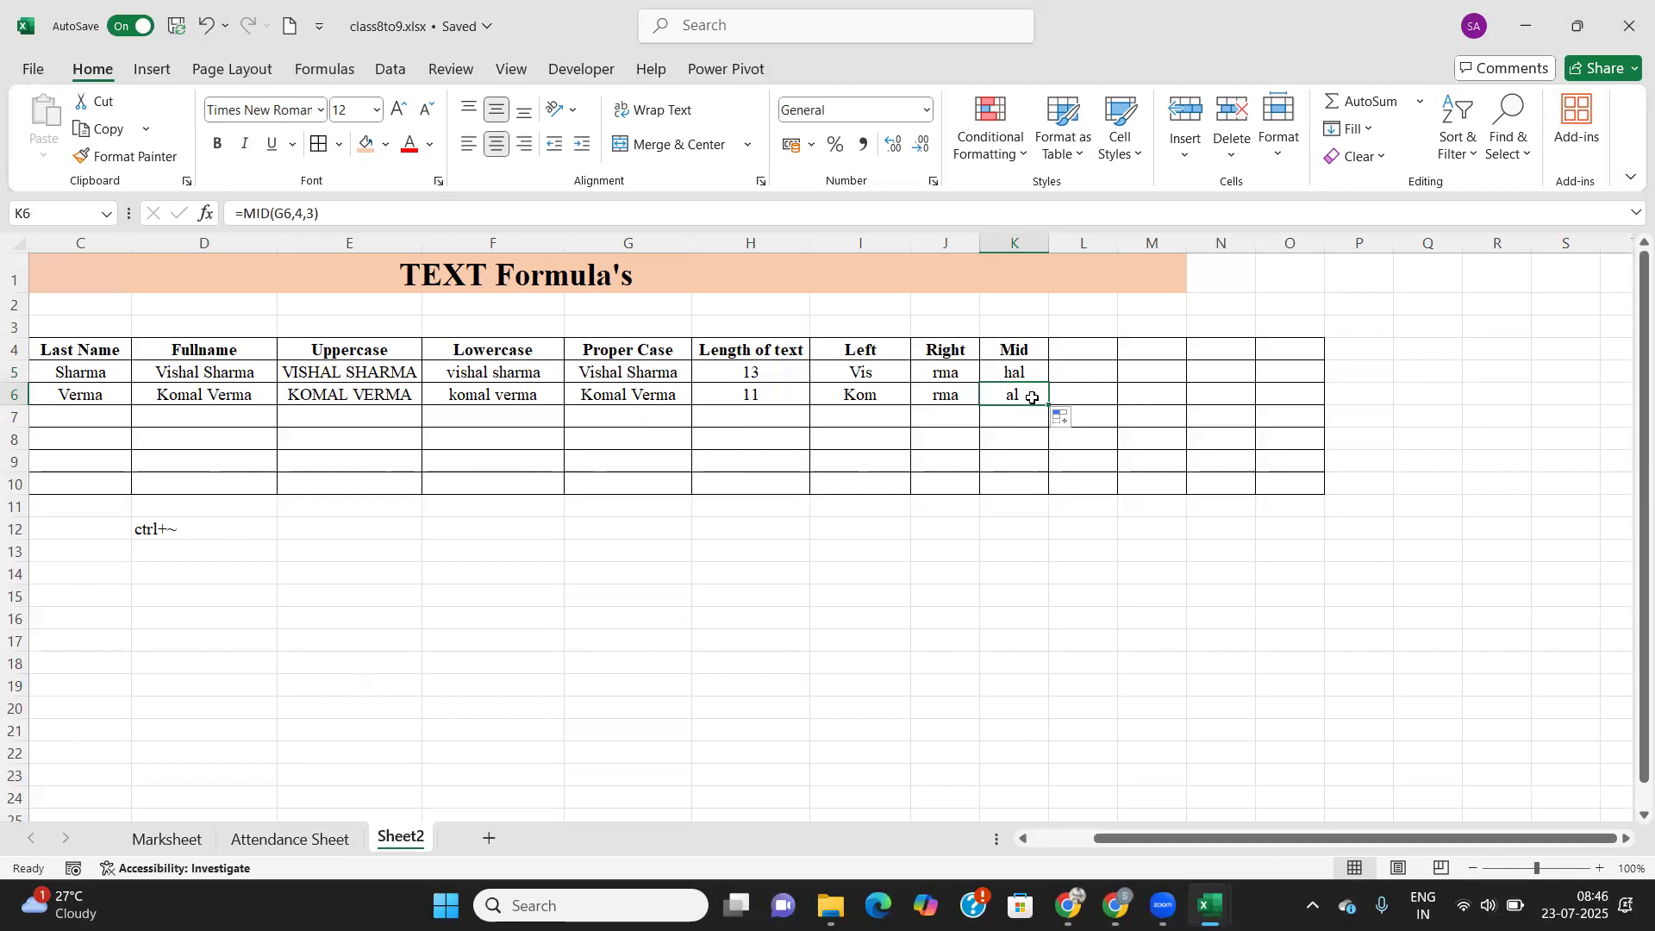
pyautogui.moveTo(1118, 243); pyautogui.dragTo(1155, 244)
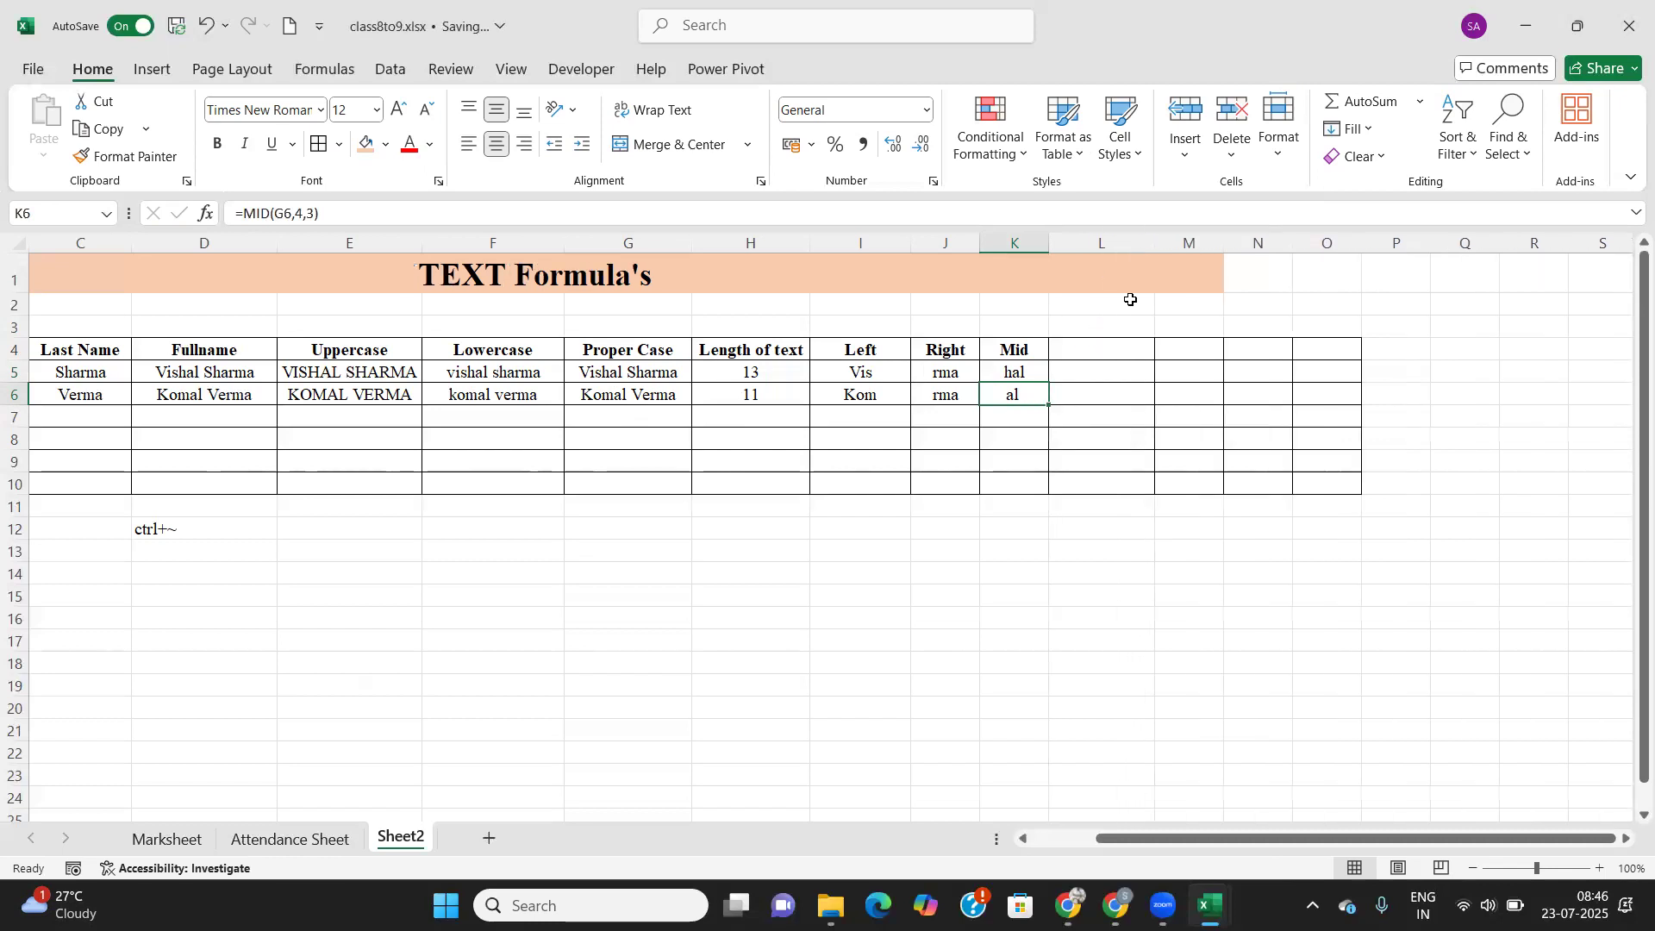
pyautogui.click(1090, 350)
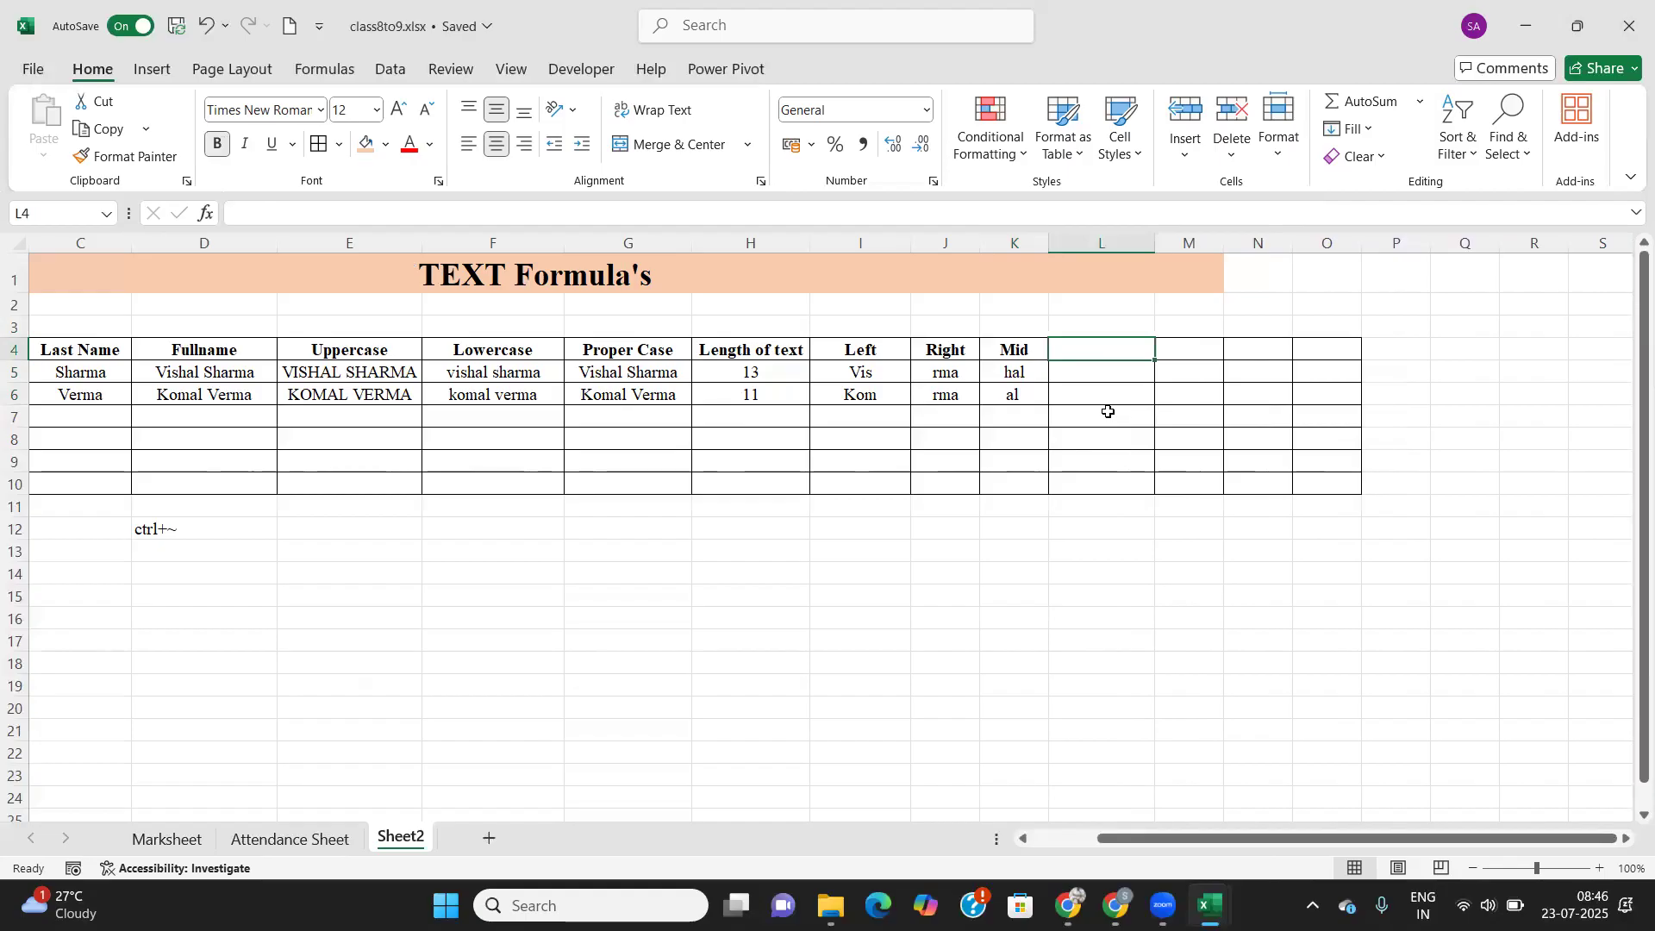
pyautogui.write('Rept')
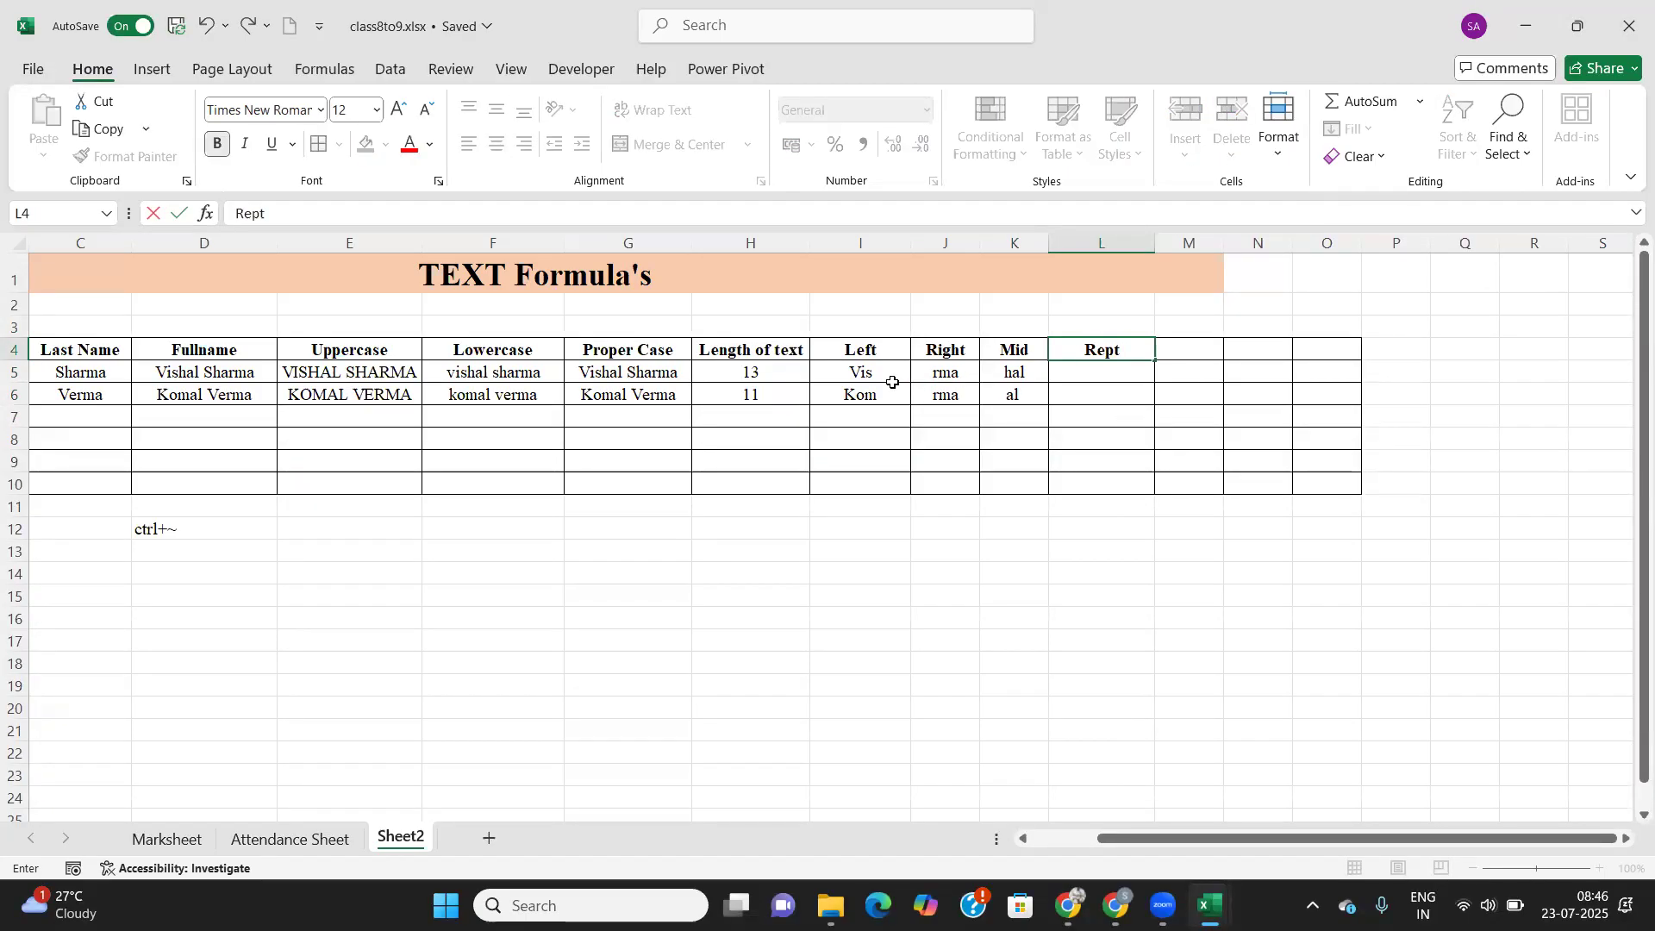
pyautogui.press('Return')
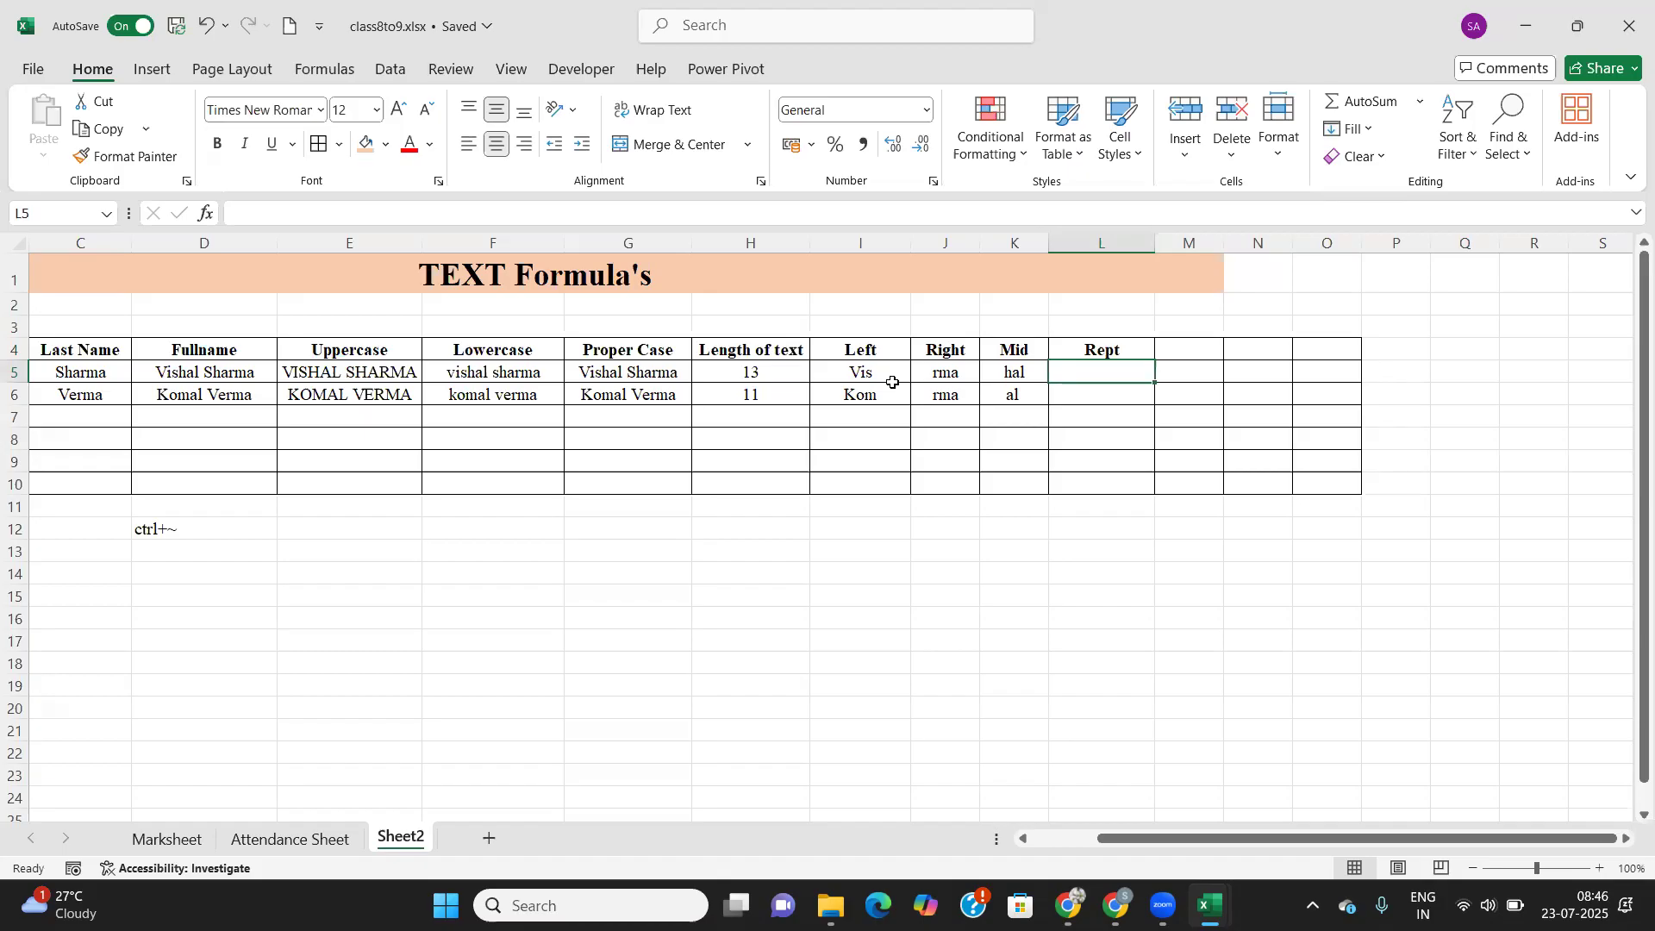
# Enter =REPT(I5,3) in L5 to repeat the extracted left characters three times.
pyautogui.write('=')
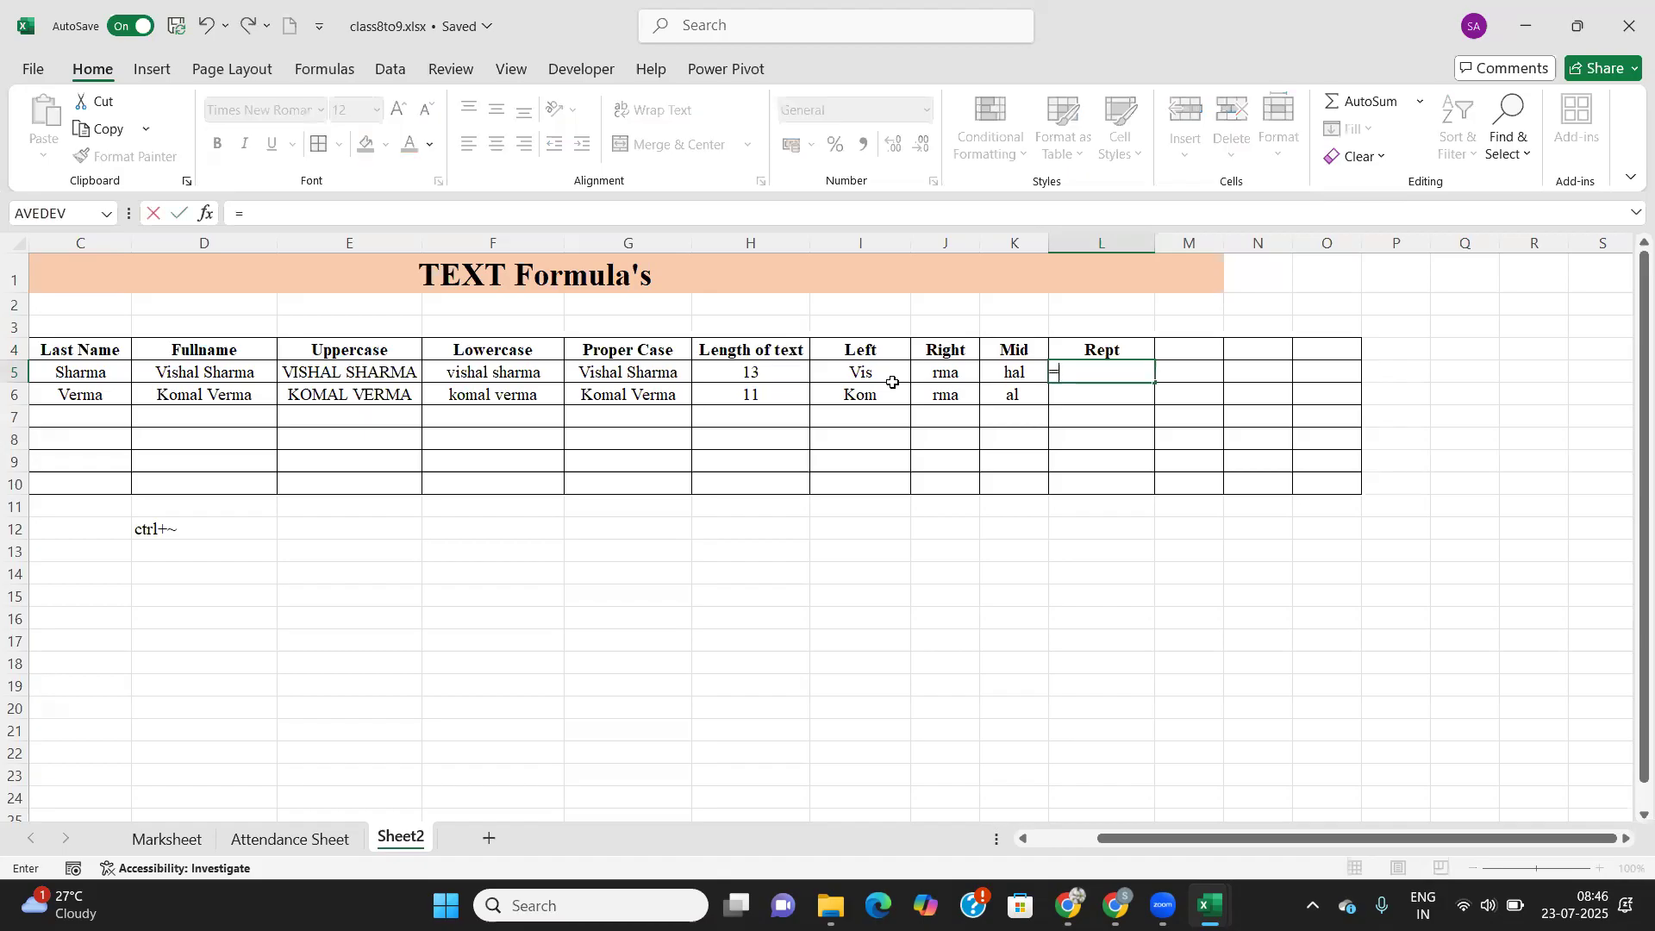
pyautogui.write('rept')
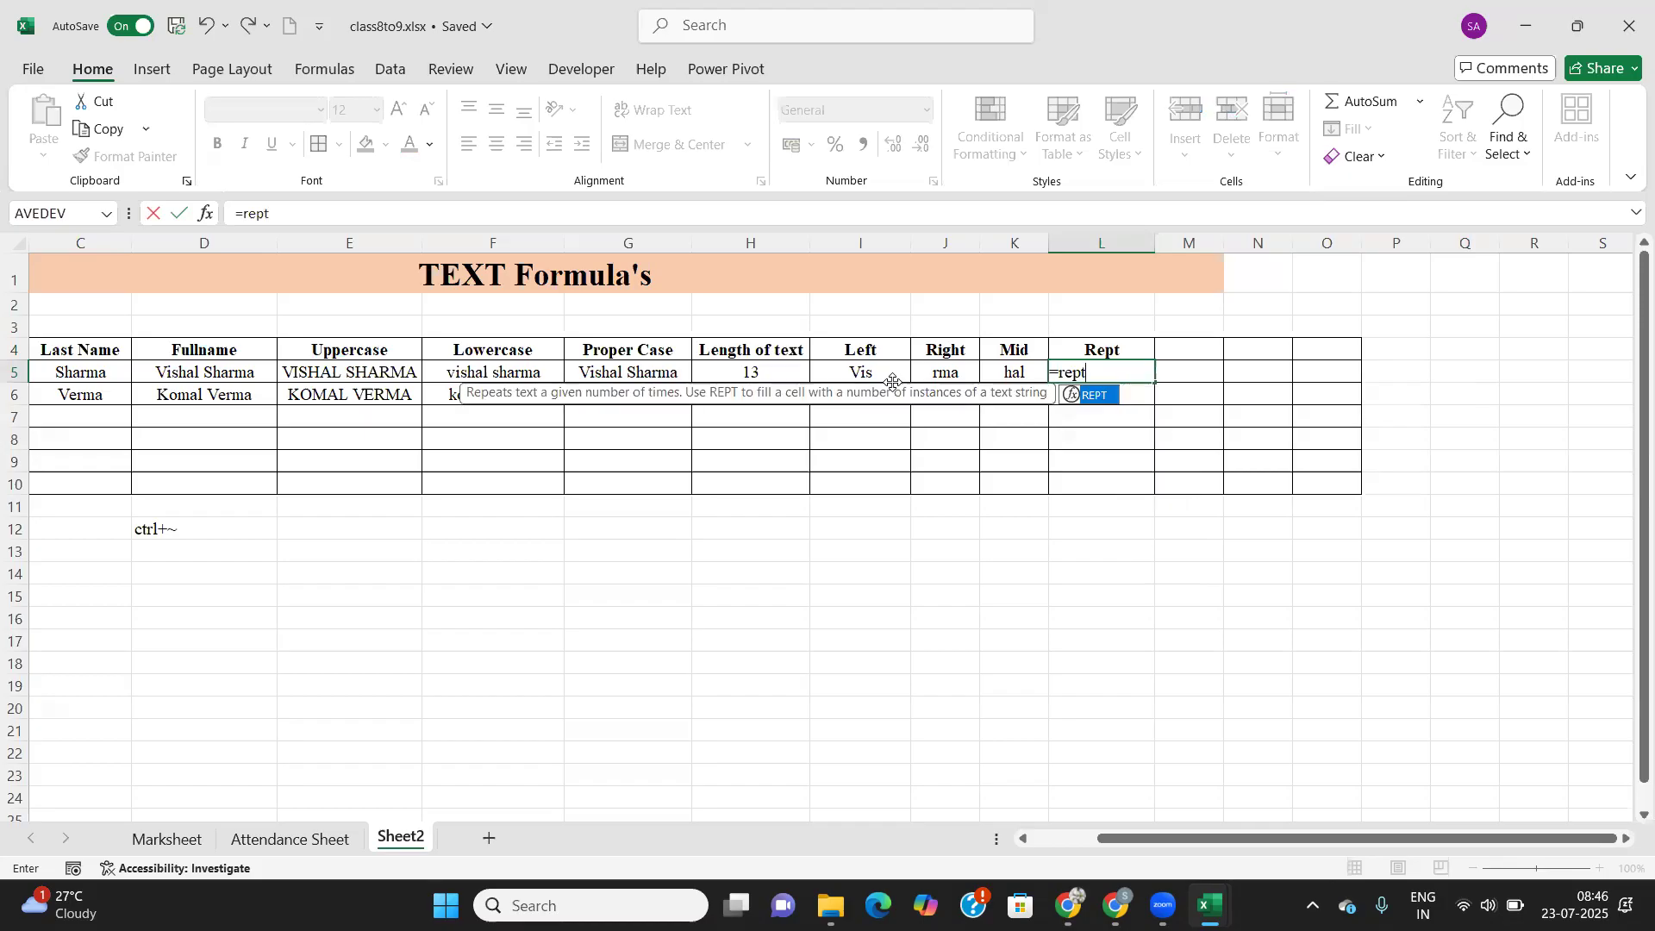
pyautogui.press('Tab')
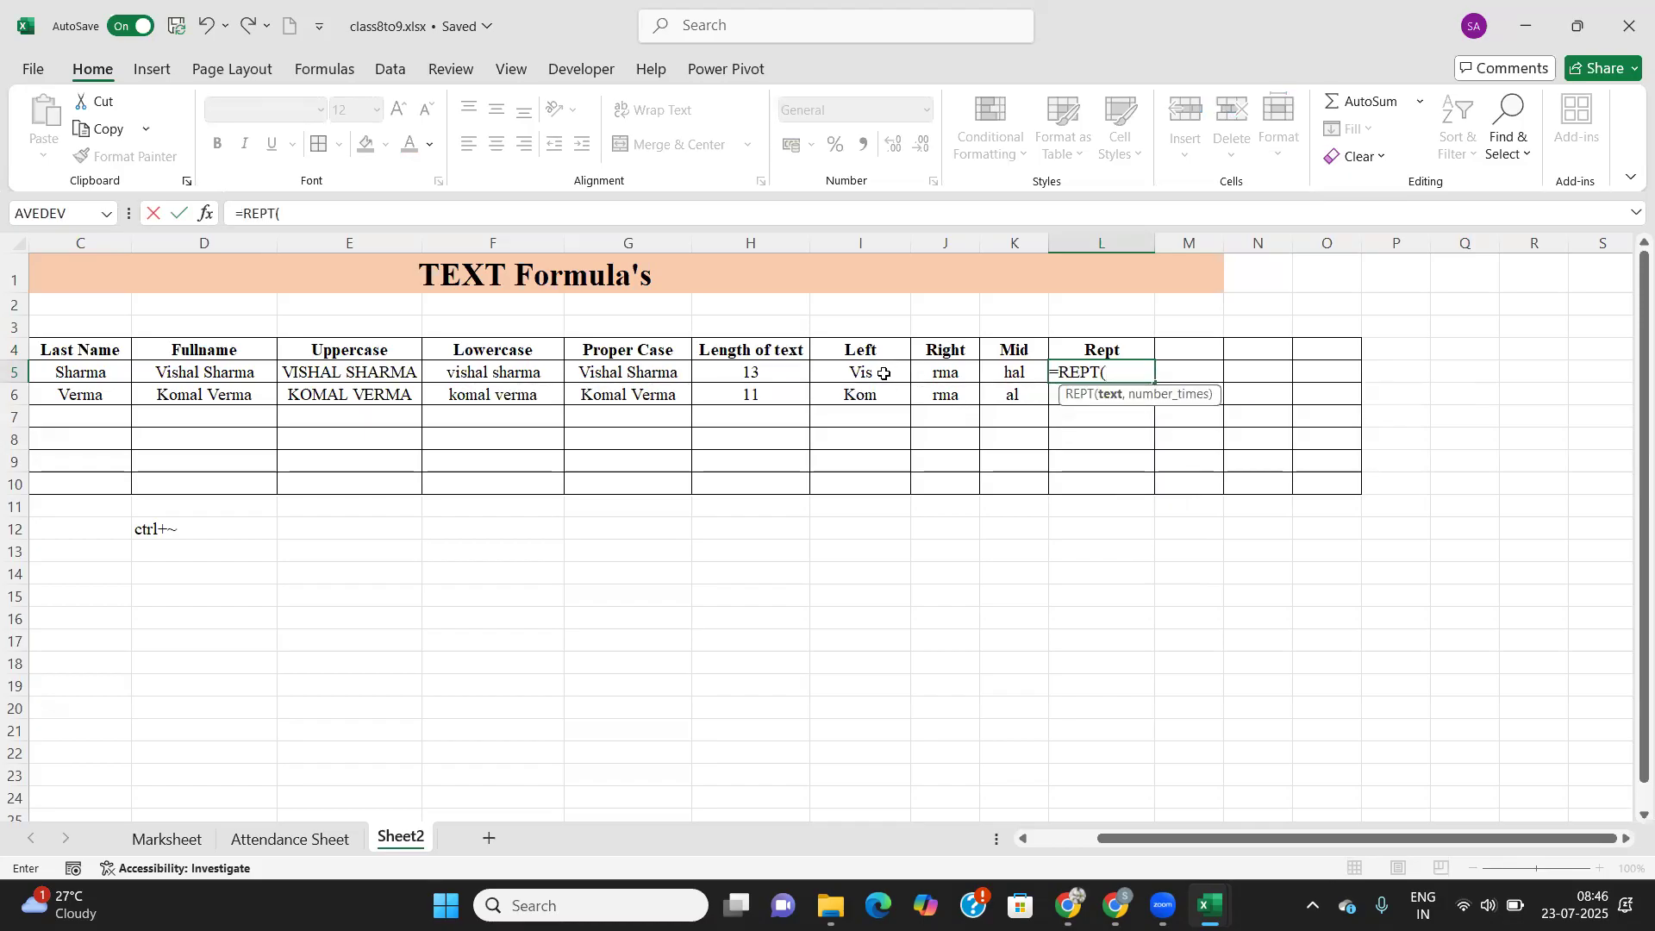
pyautogui.click(884, 373)
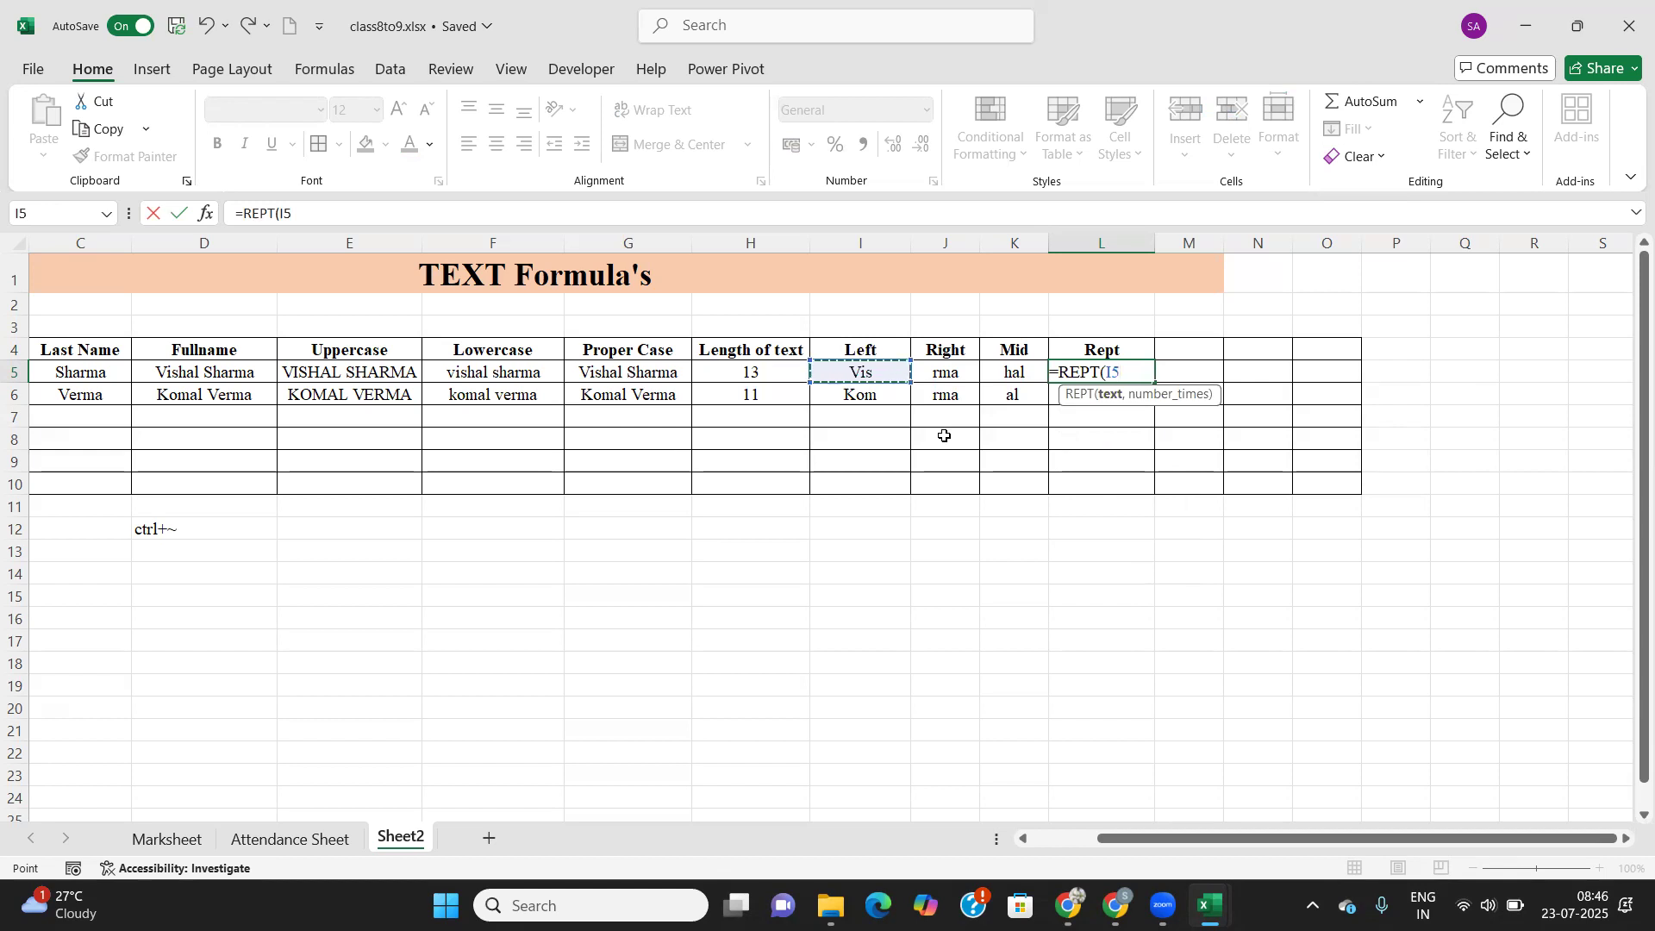
pyautogui.write(',3)')
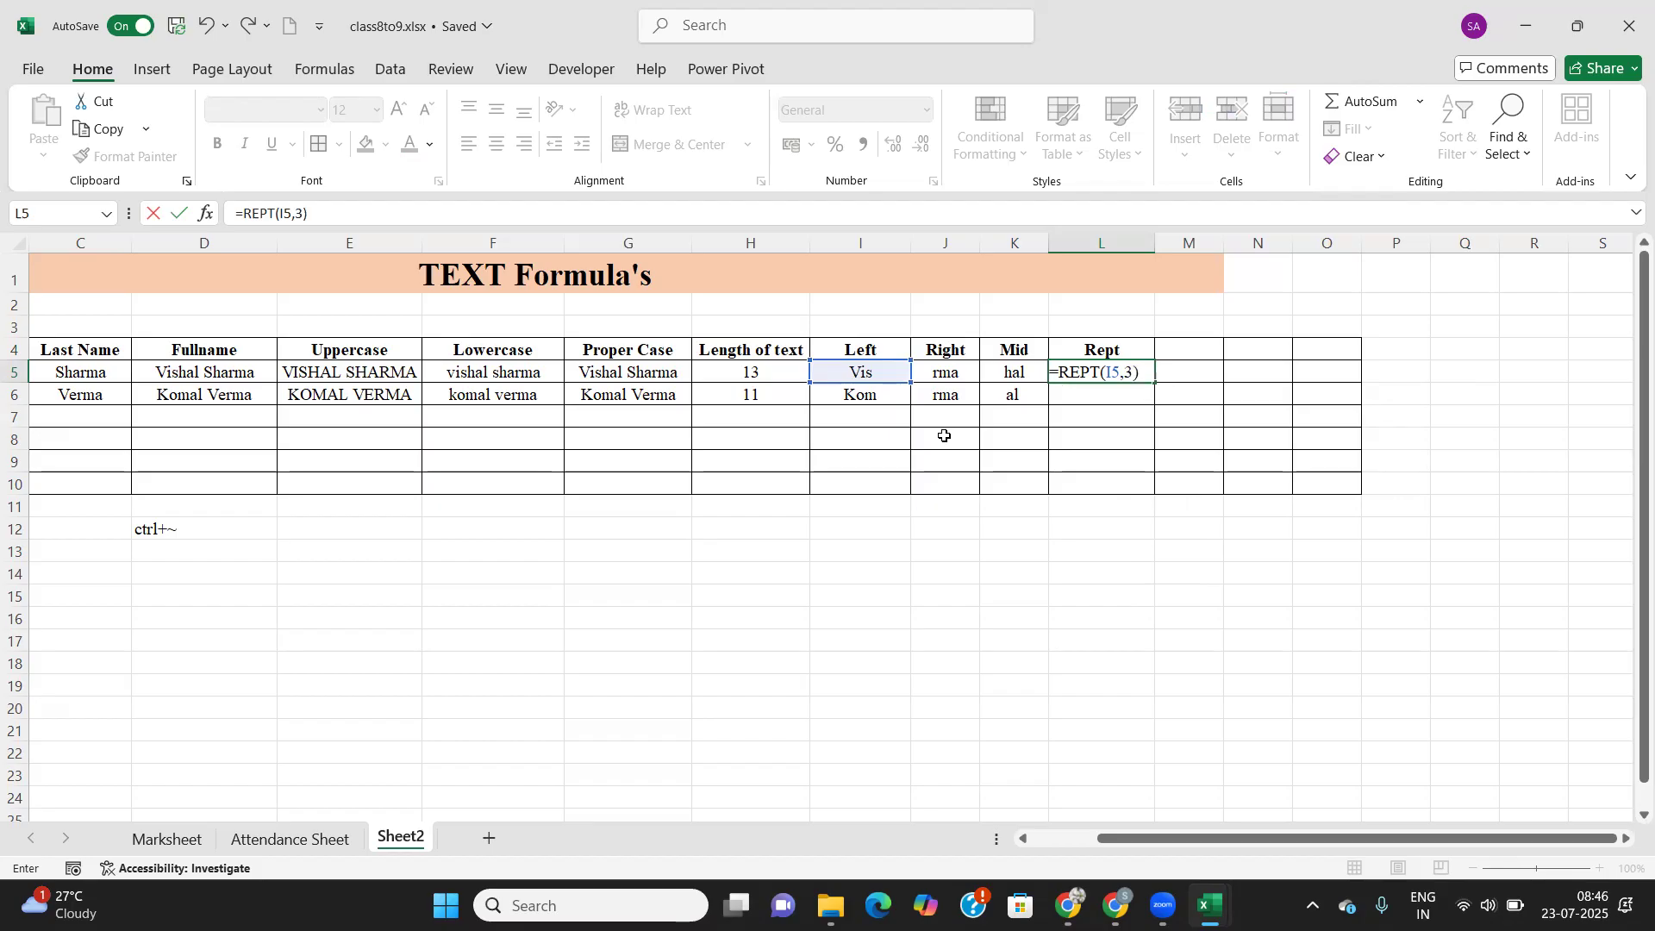
pyautogui.press('Return')
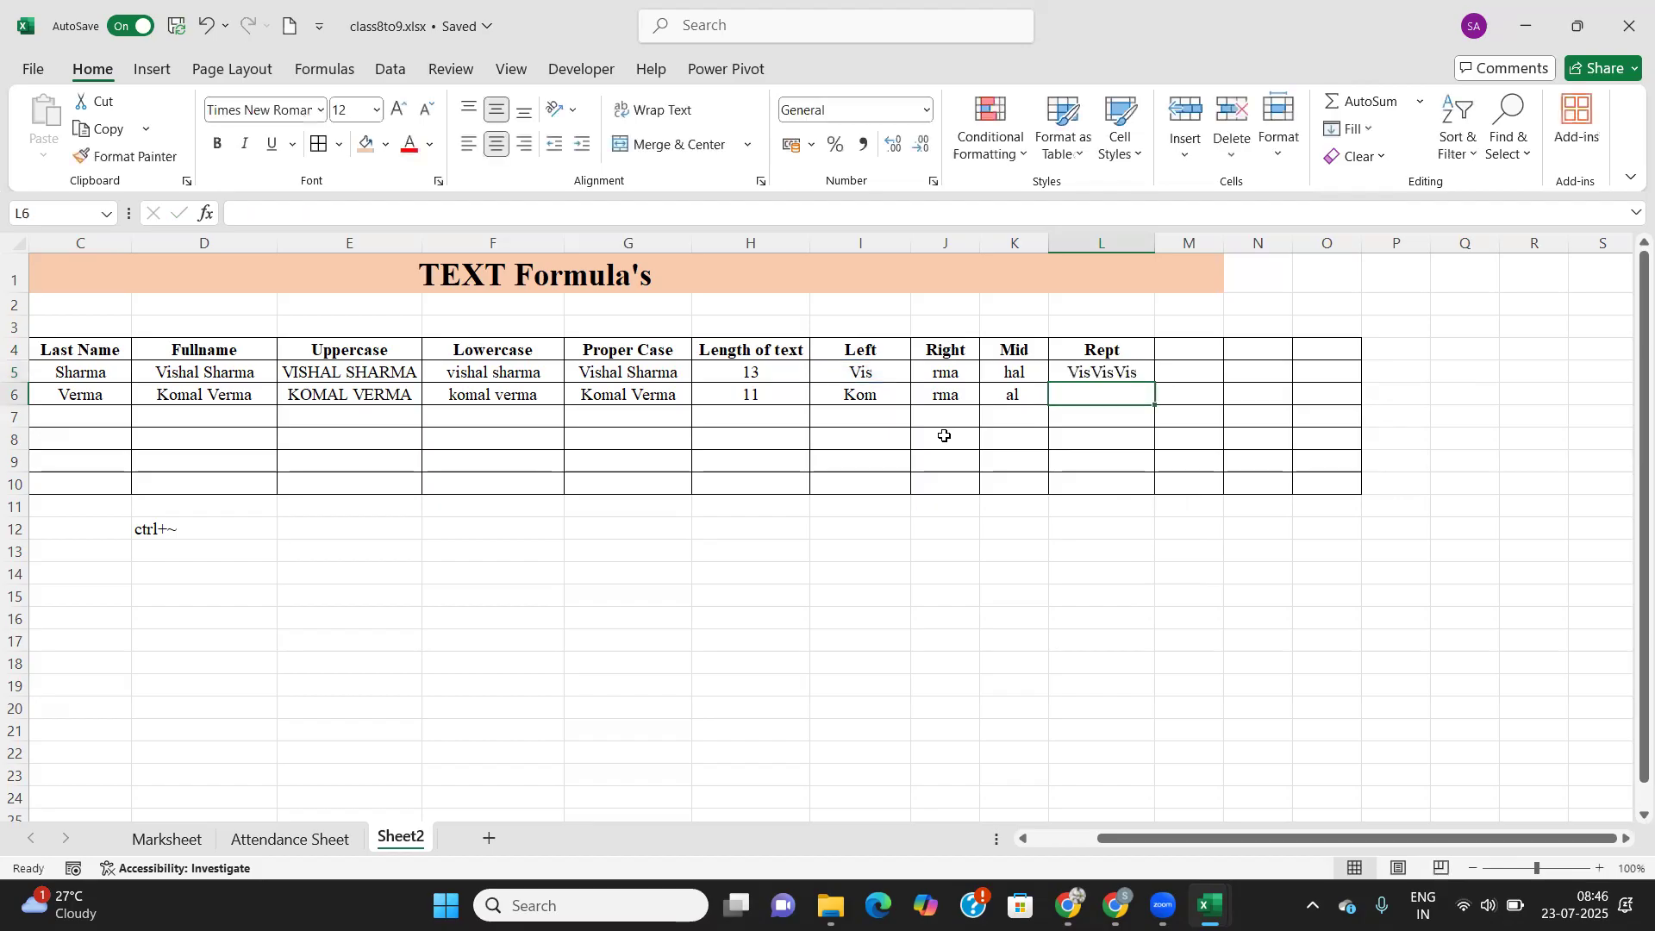
# Widen column L slightly and fill the REPT formula from L5 down to L6.
pyautogui.moveTo(1156, 241); pyautogui.dragTo(1167, 241)
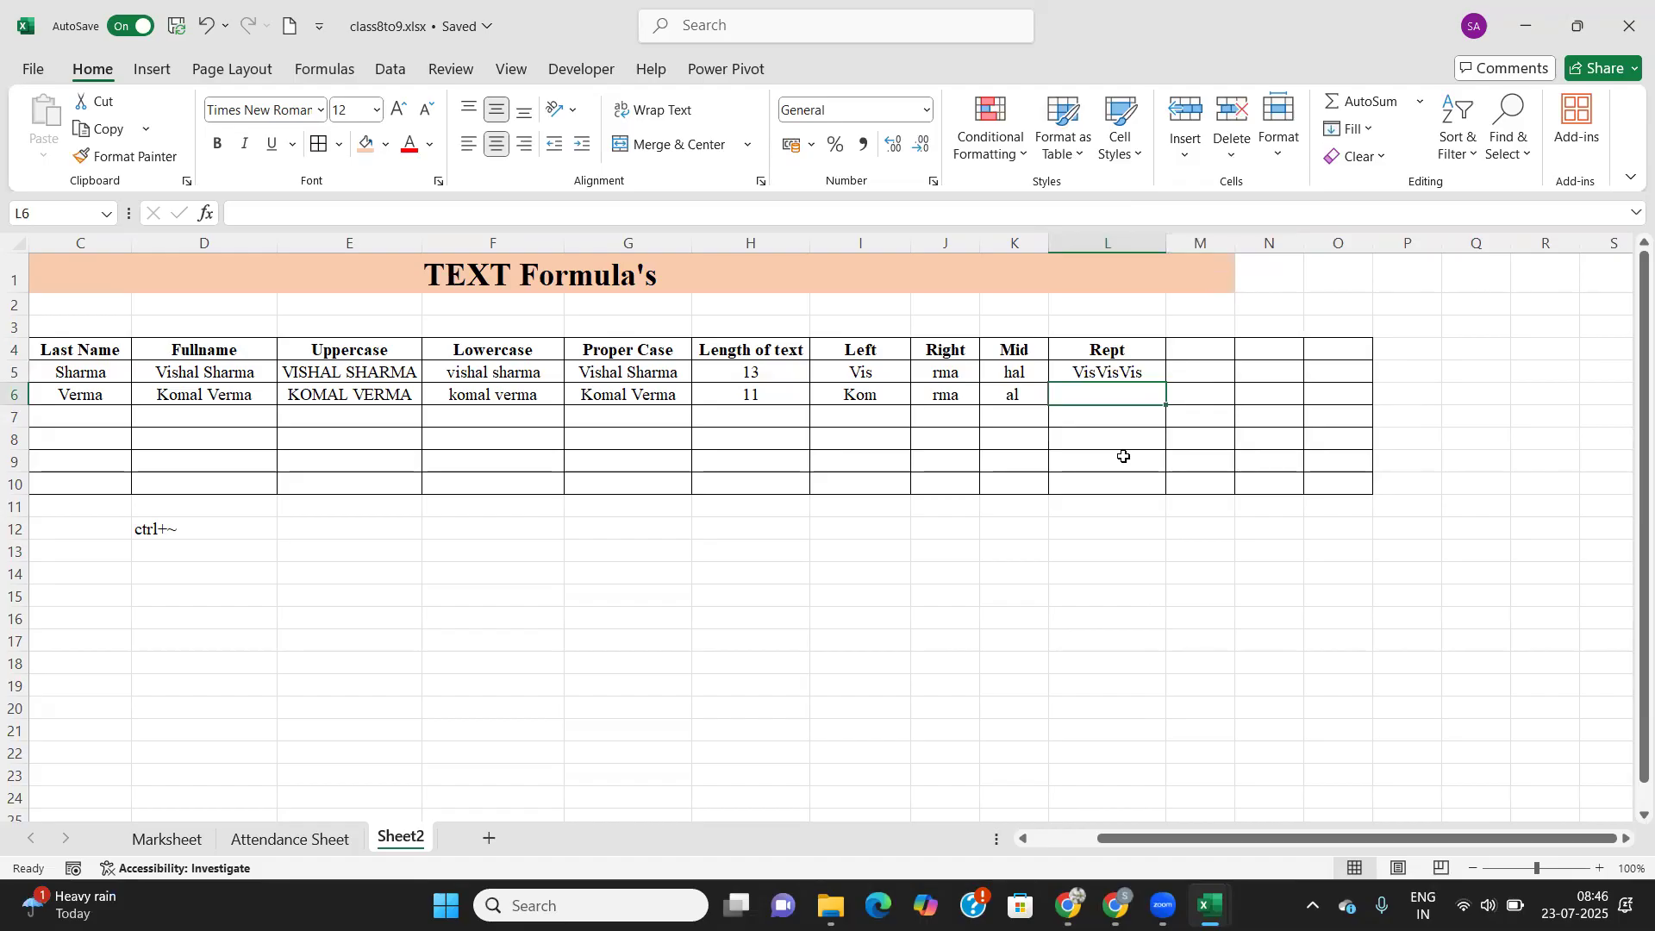
pyautogui.click(1126, 370)
pyautogui.moveTo(1167, 390); pyautogui.dragTo(1157, 407)
pyautogui.press('Down')
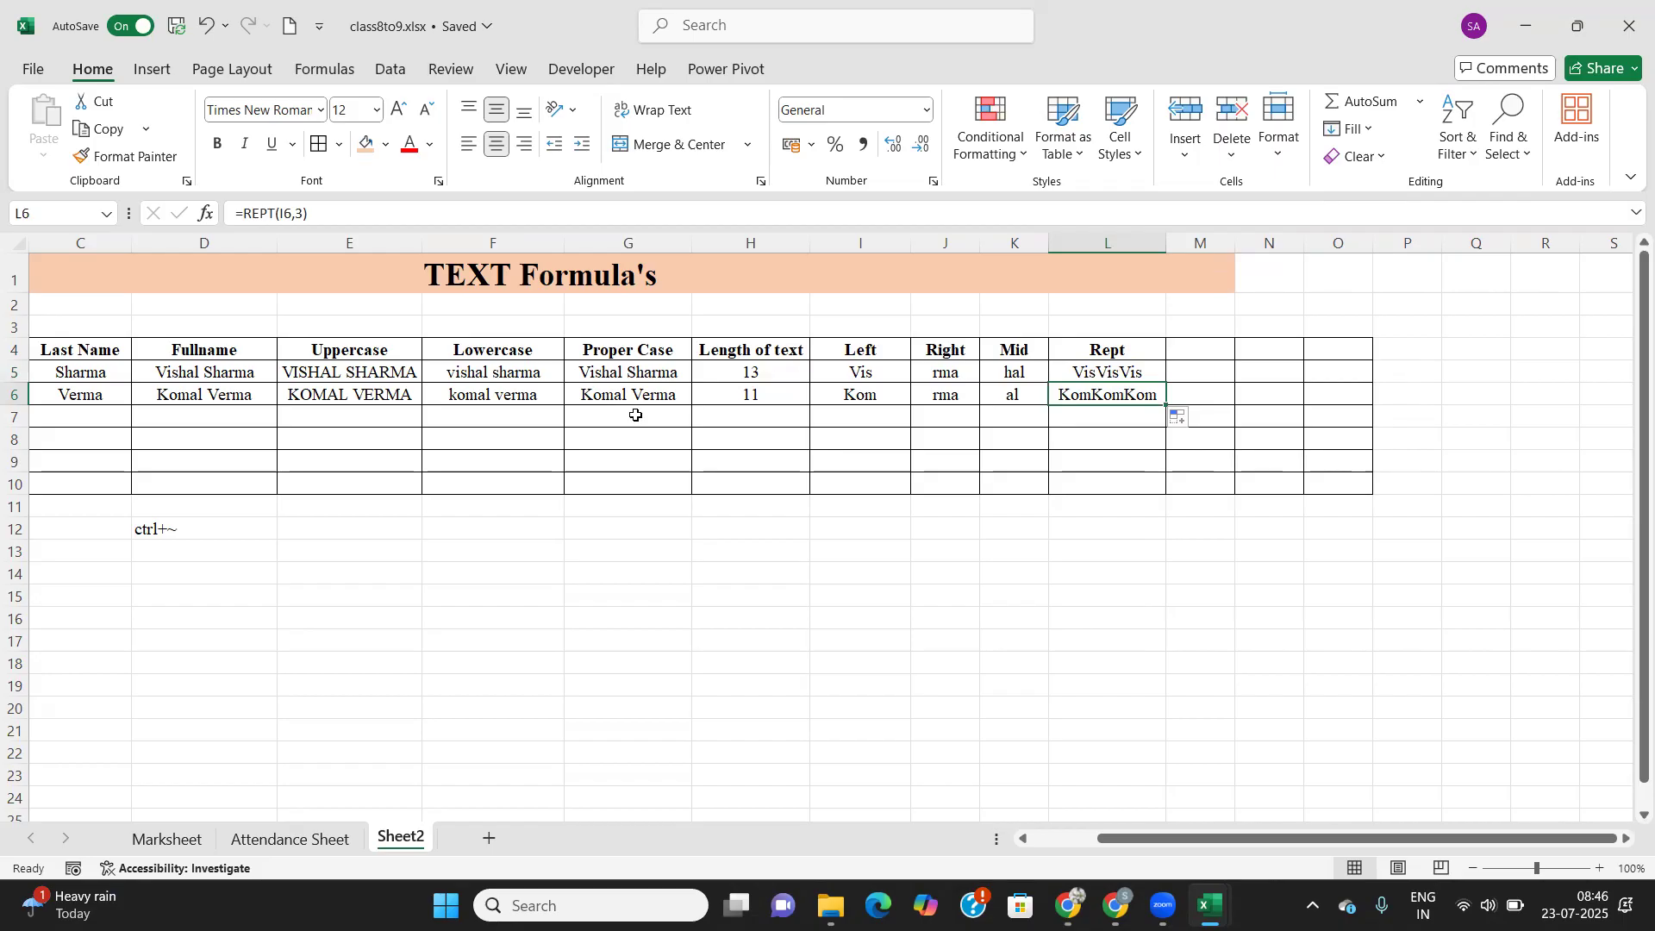
# Add the note "for showing the formula's" in E12 beside the ctrl+~ entry.
pyautogui.moveTo(1295, 839); pyautogui.dragTo(1230, 840)
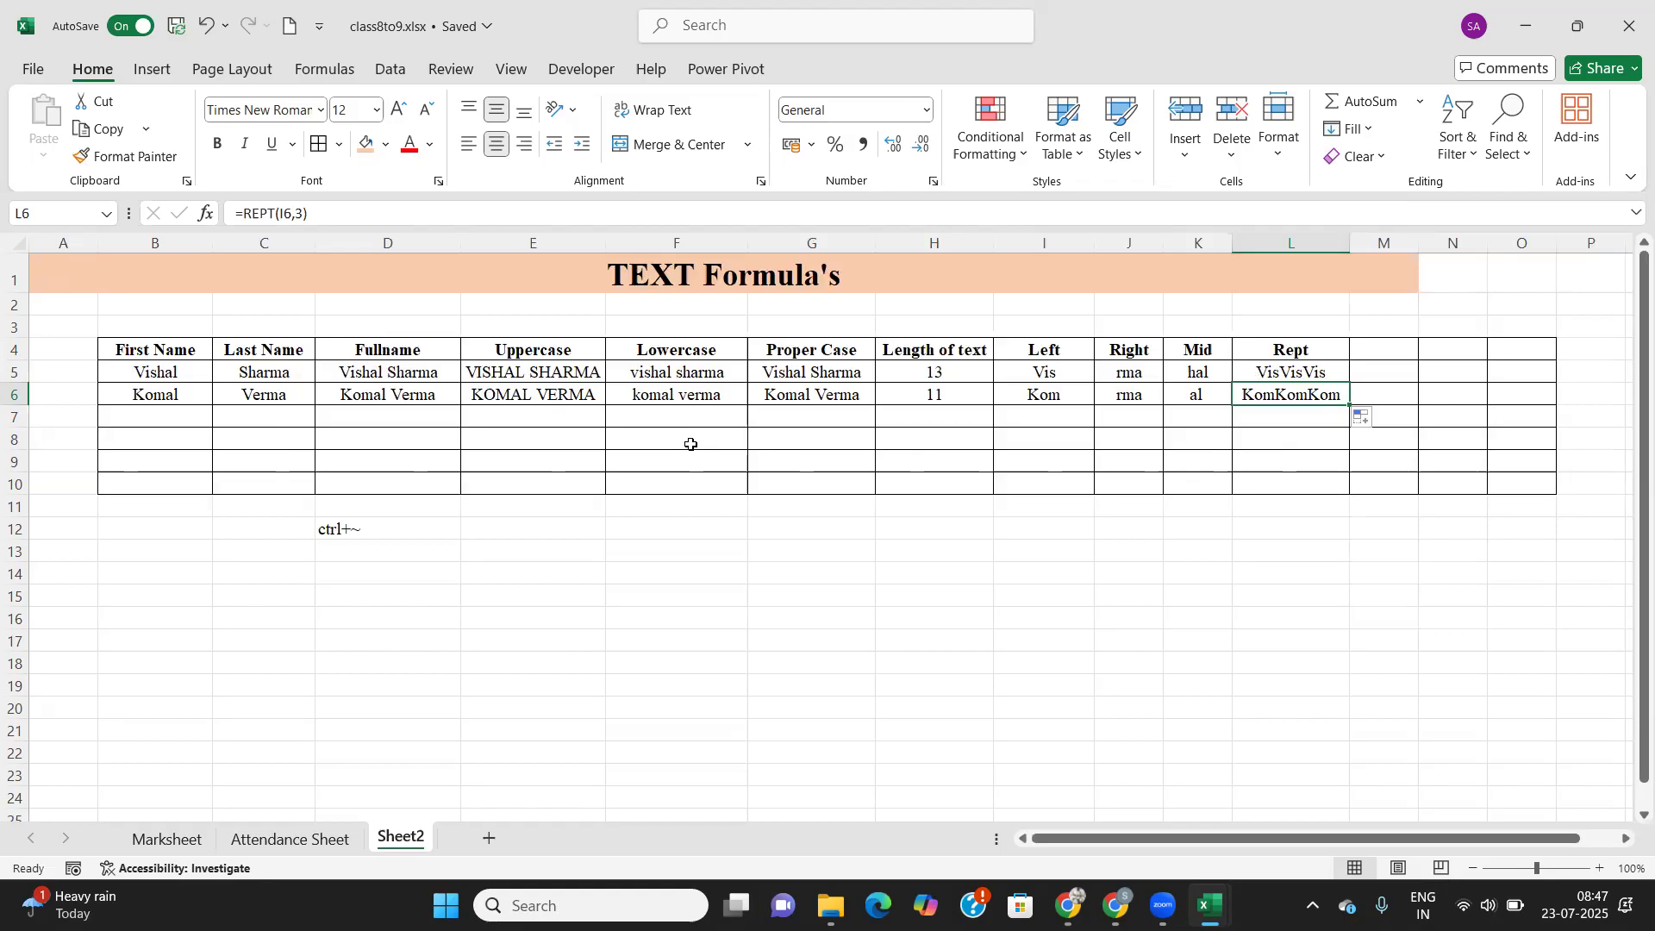
pyautogui.click(549, 525)
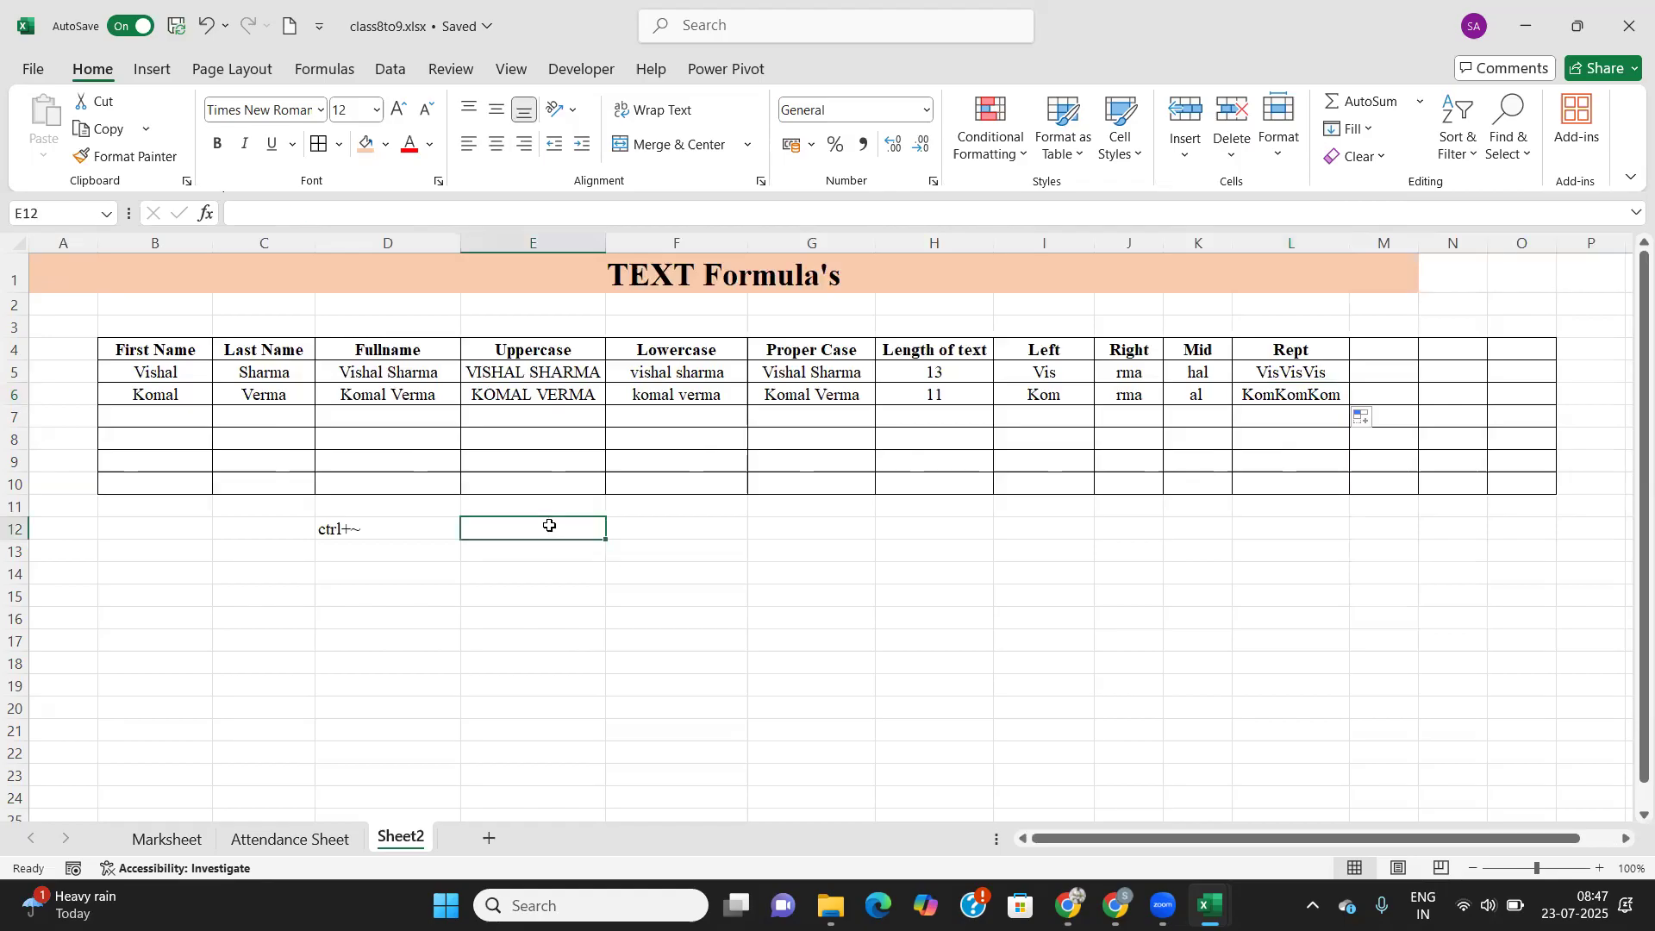
pyautogui.write('for sh')
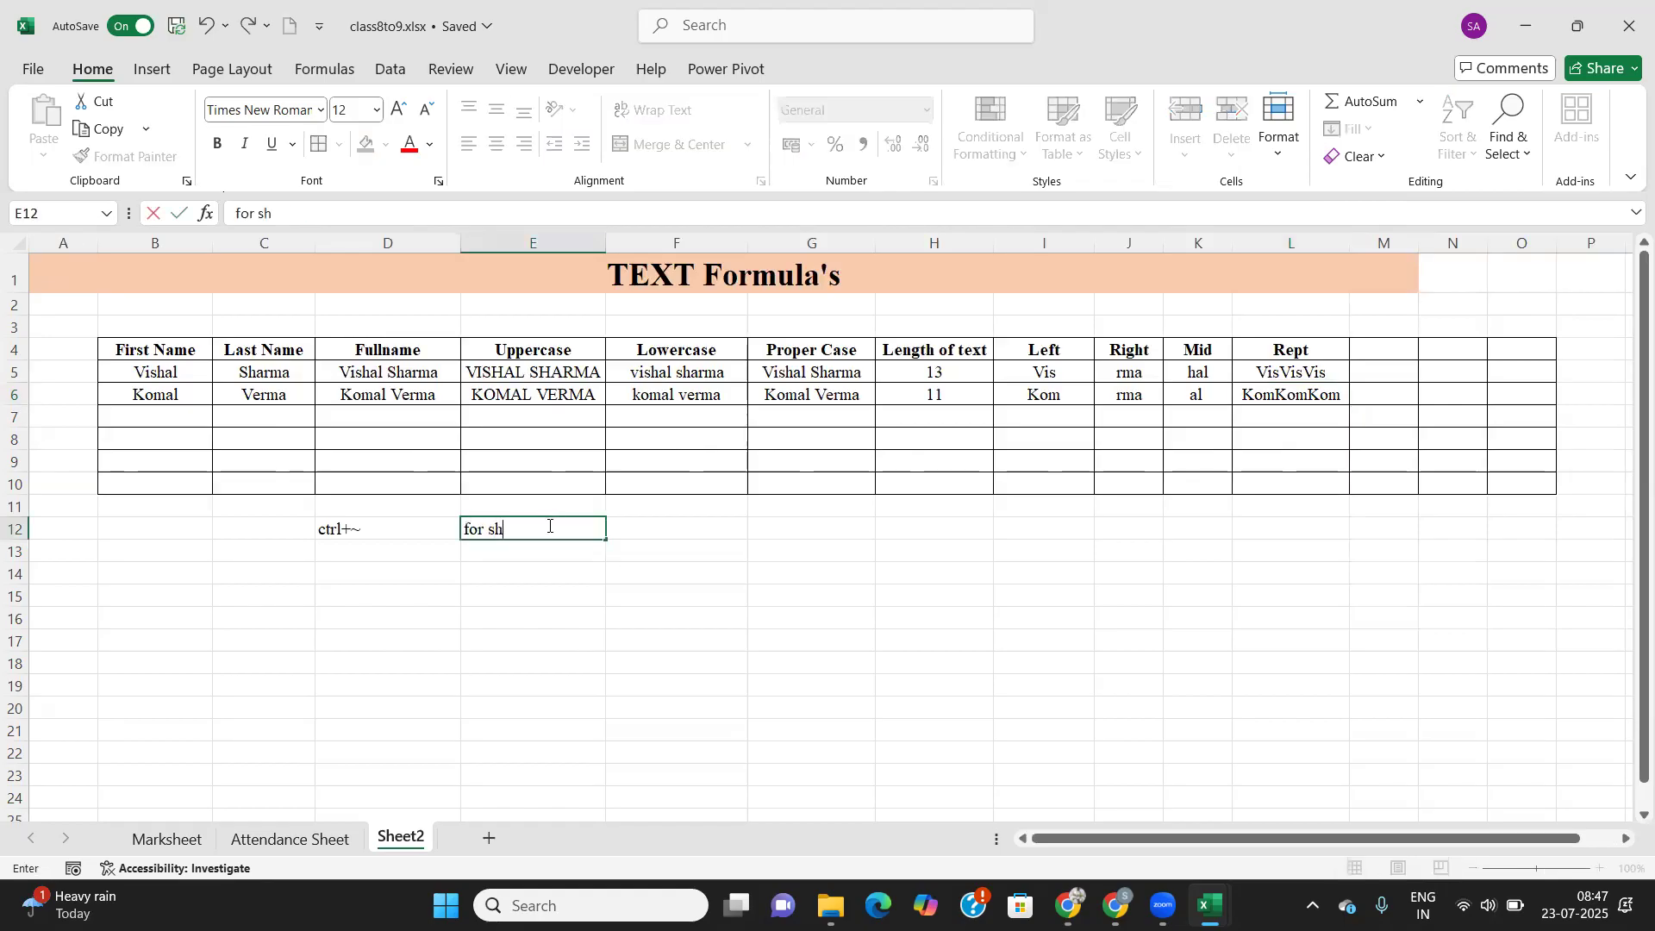
pyautogui.write('owing the formu')
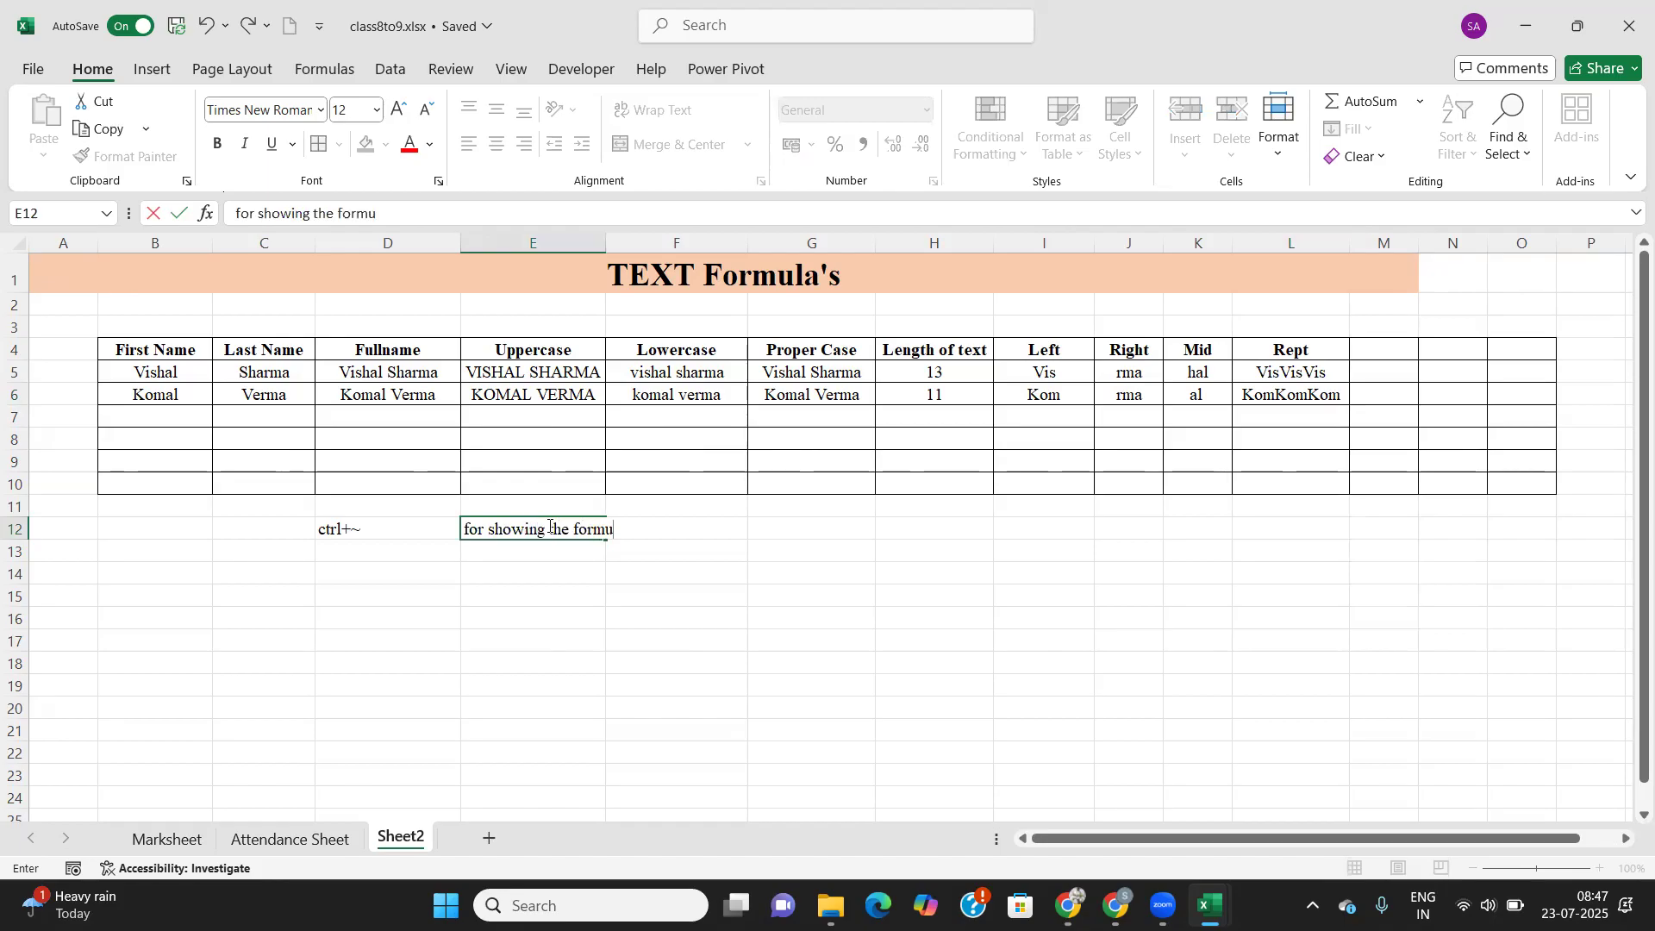
pyautogui.write("la's")
# Enter the title "Date's Formula" in B15 and copy the formatting of the TEXT Formula's title onto it.
pyautogui.click(190, 606)
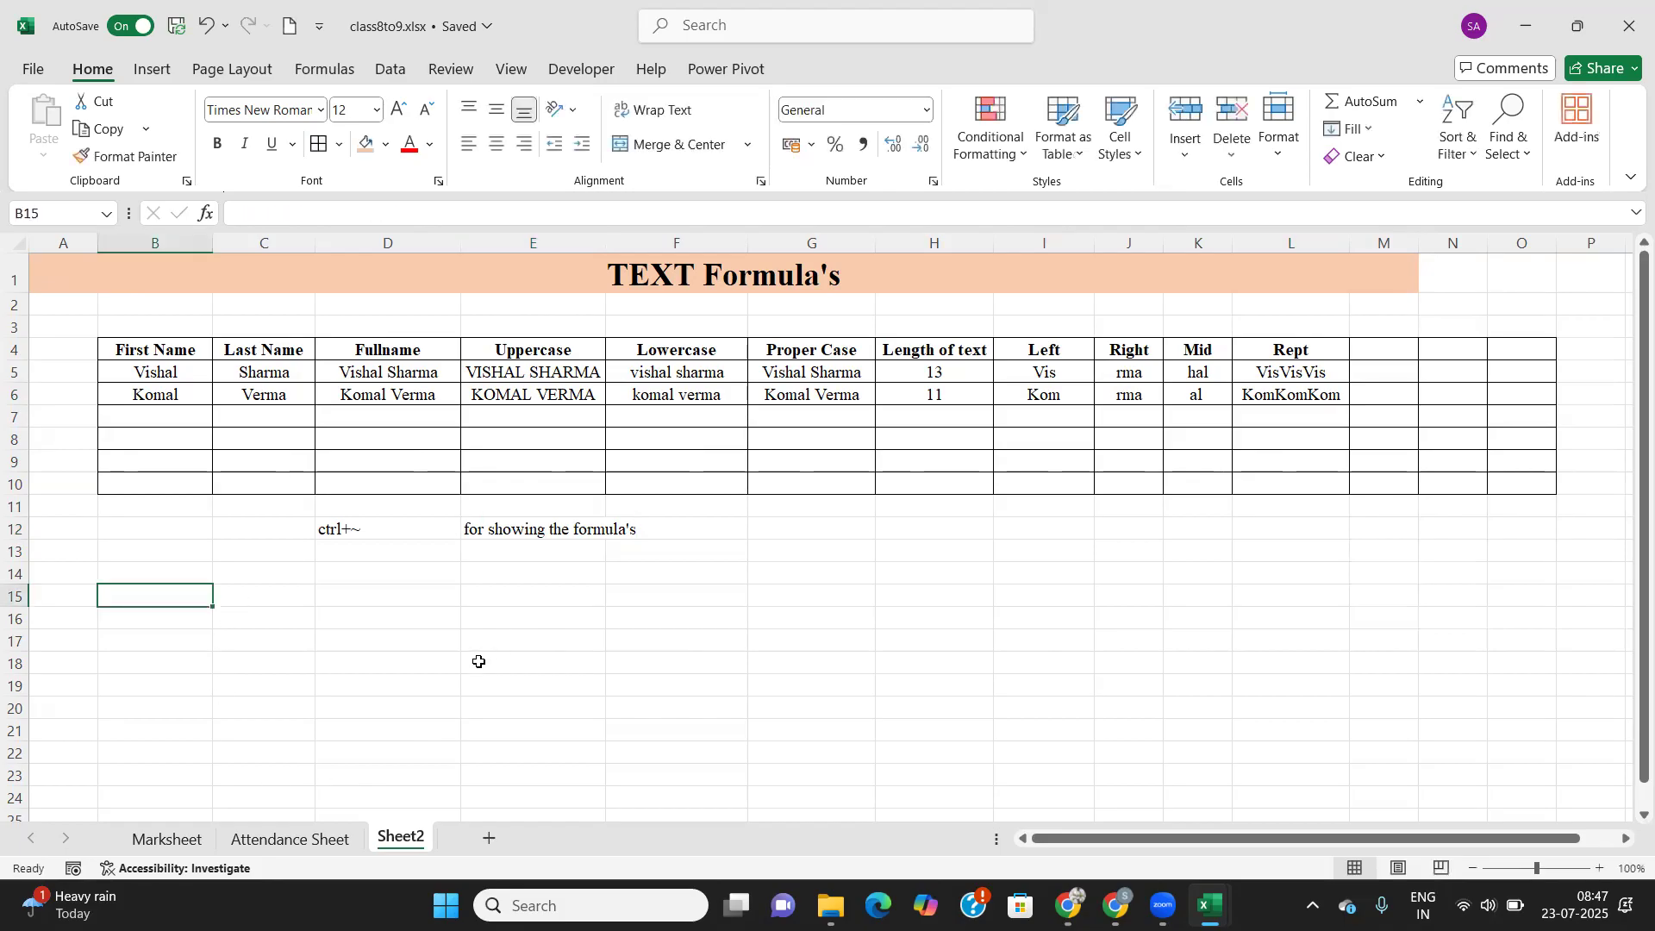
pyautogui.write("Date's Formula")
pyautogui.press('Tab')
pyautogui.moveTo(137, 601)
pyautogui.mouseDown()
pyautogui.moveTo(860, 613)
pyautogui.moveTo(1136, 585)
pyautogui.mouseUp()
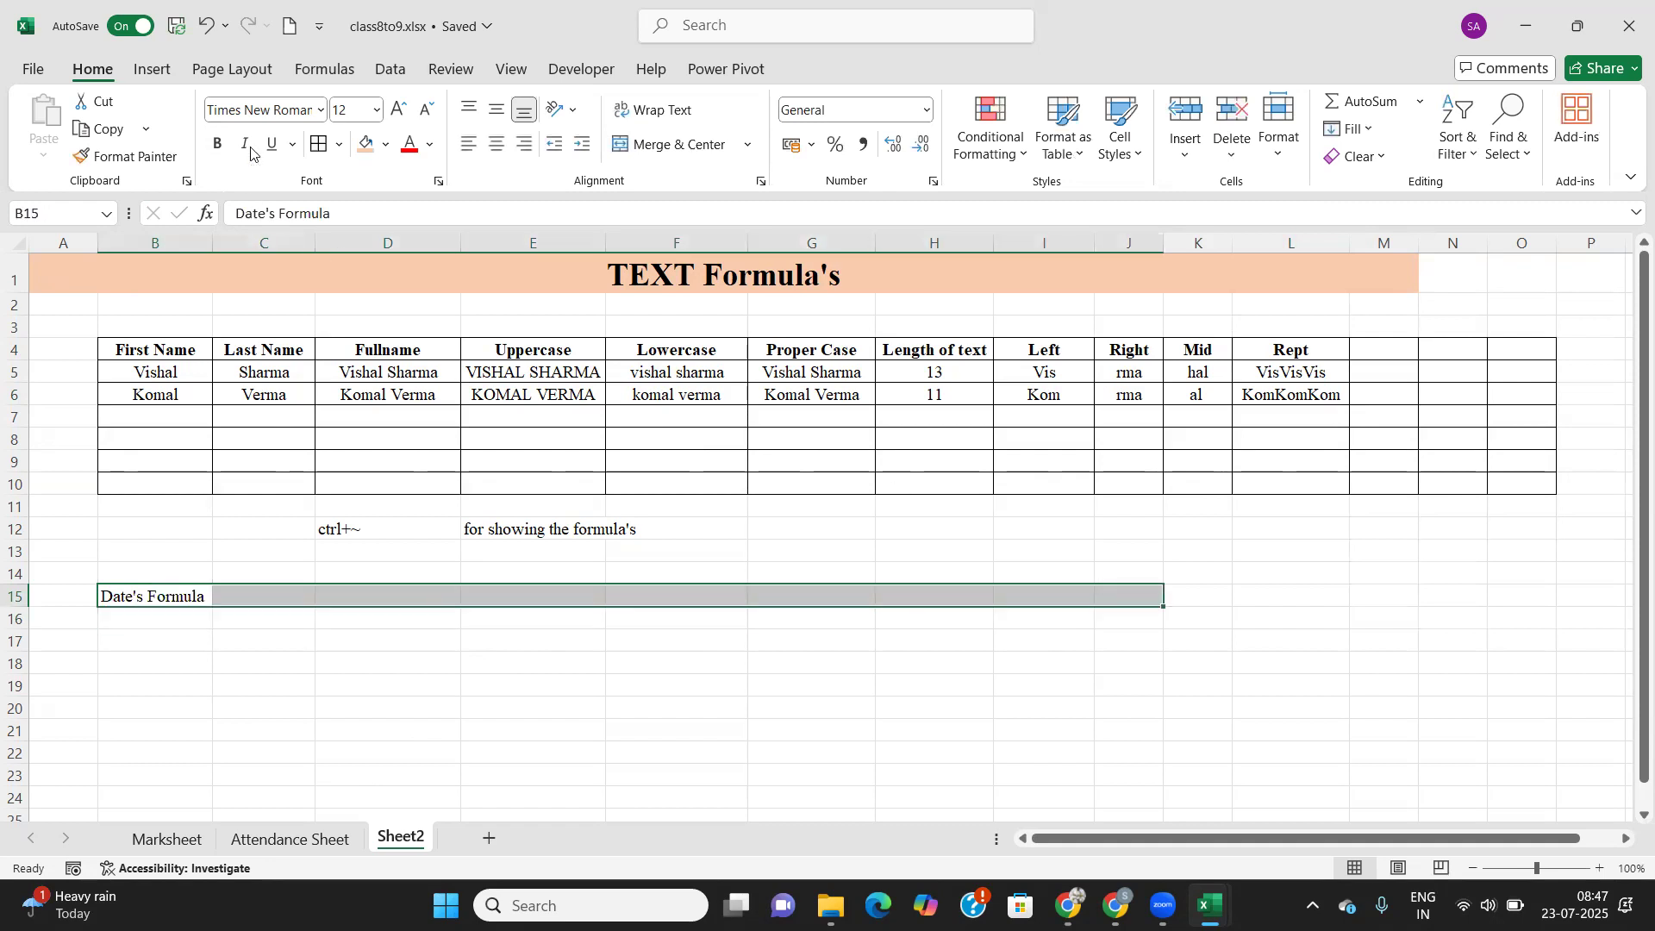
pyautogui.hotkey('ctrl', 'Home')
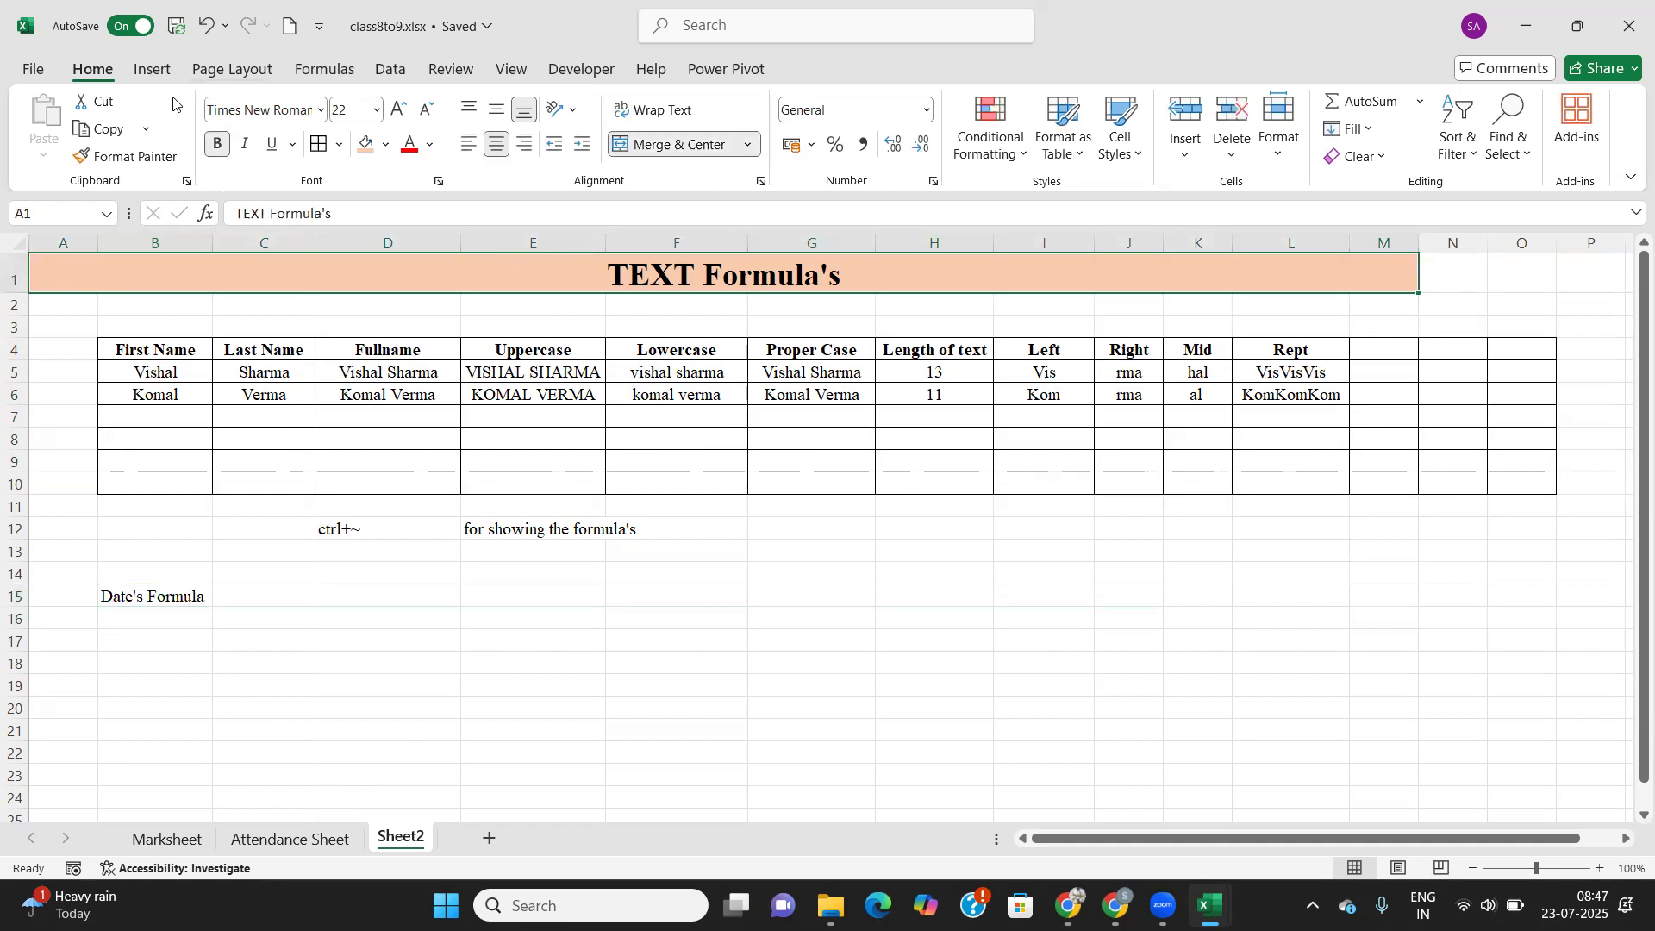
pyautogui.click(129, 156)
pyautogui.click(124, 595)
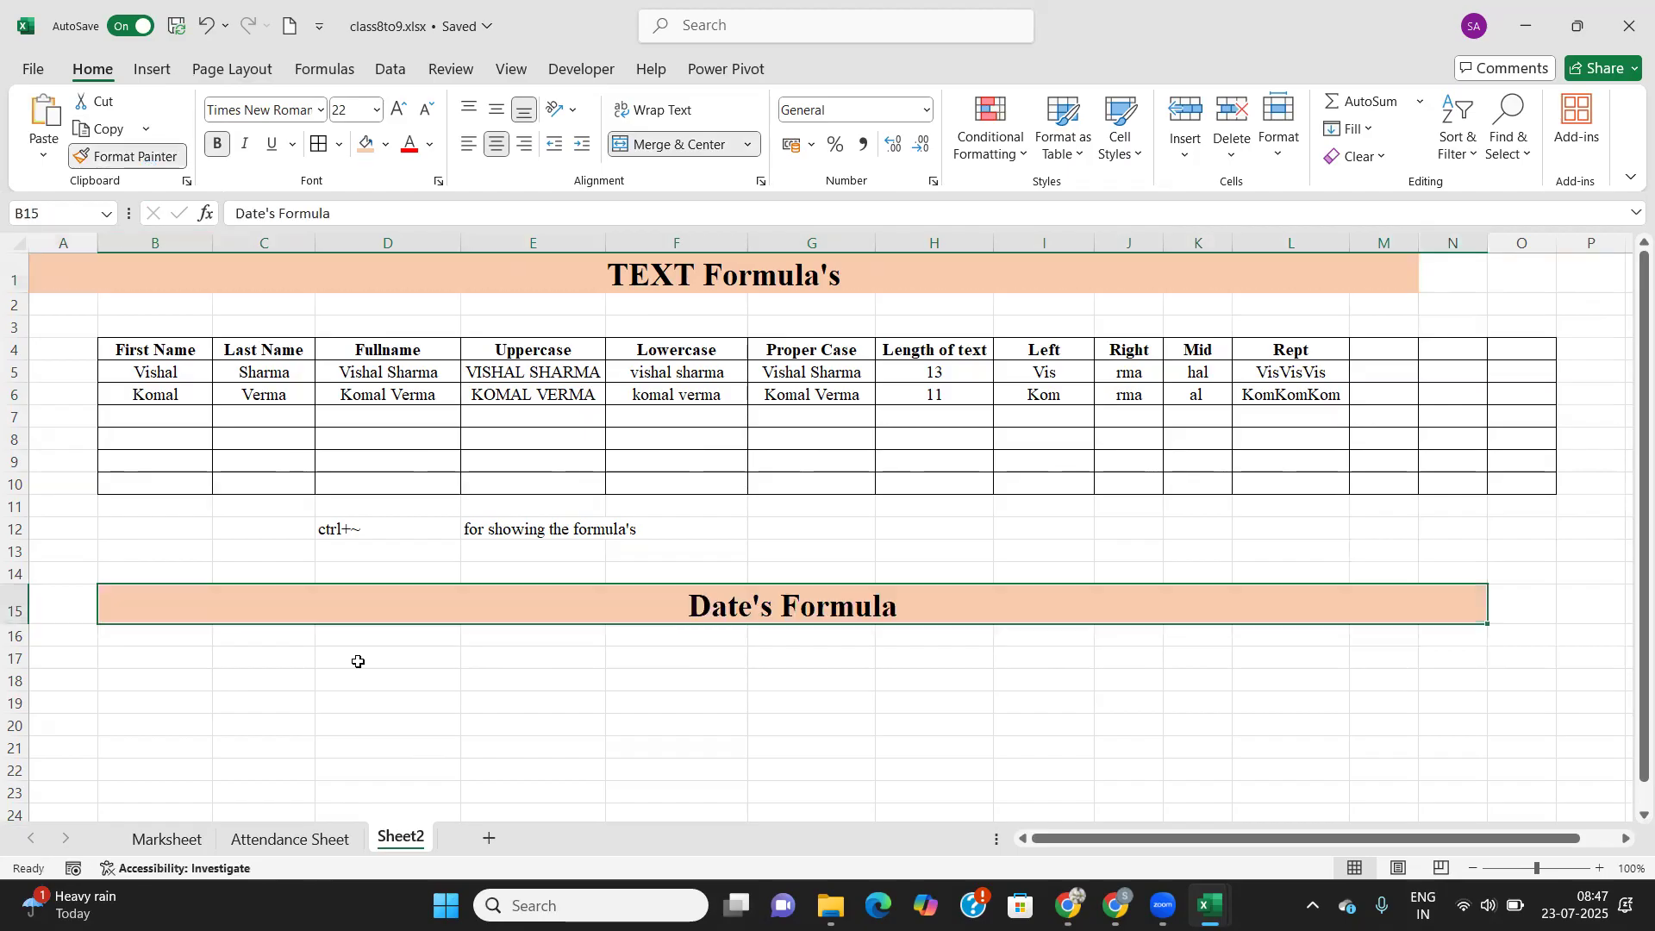
pyautogui.click(546, 681)
pyautogui.click(293, 677)
pyautogui.click(158, 700)
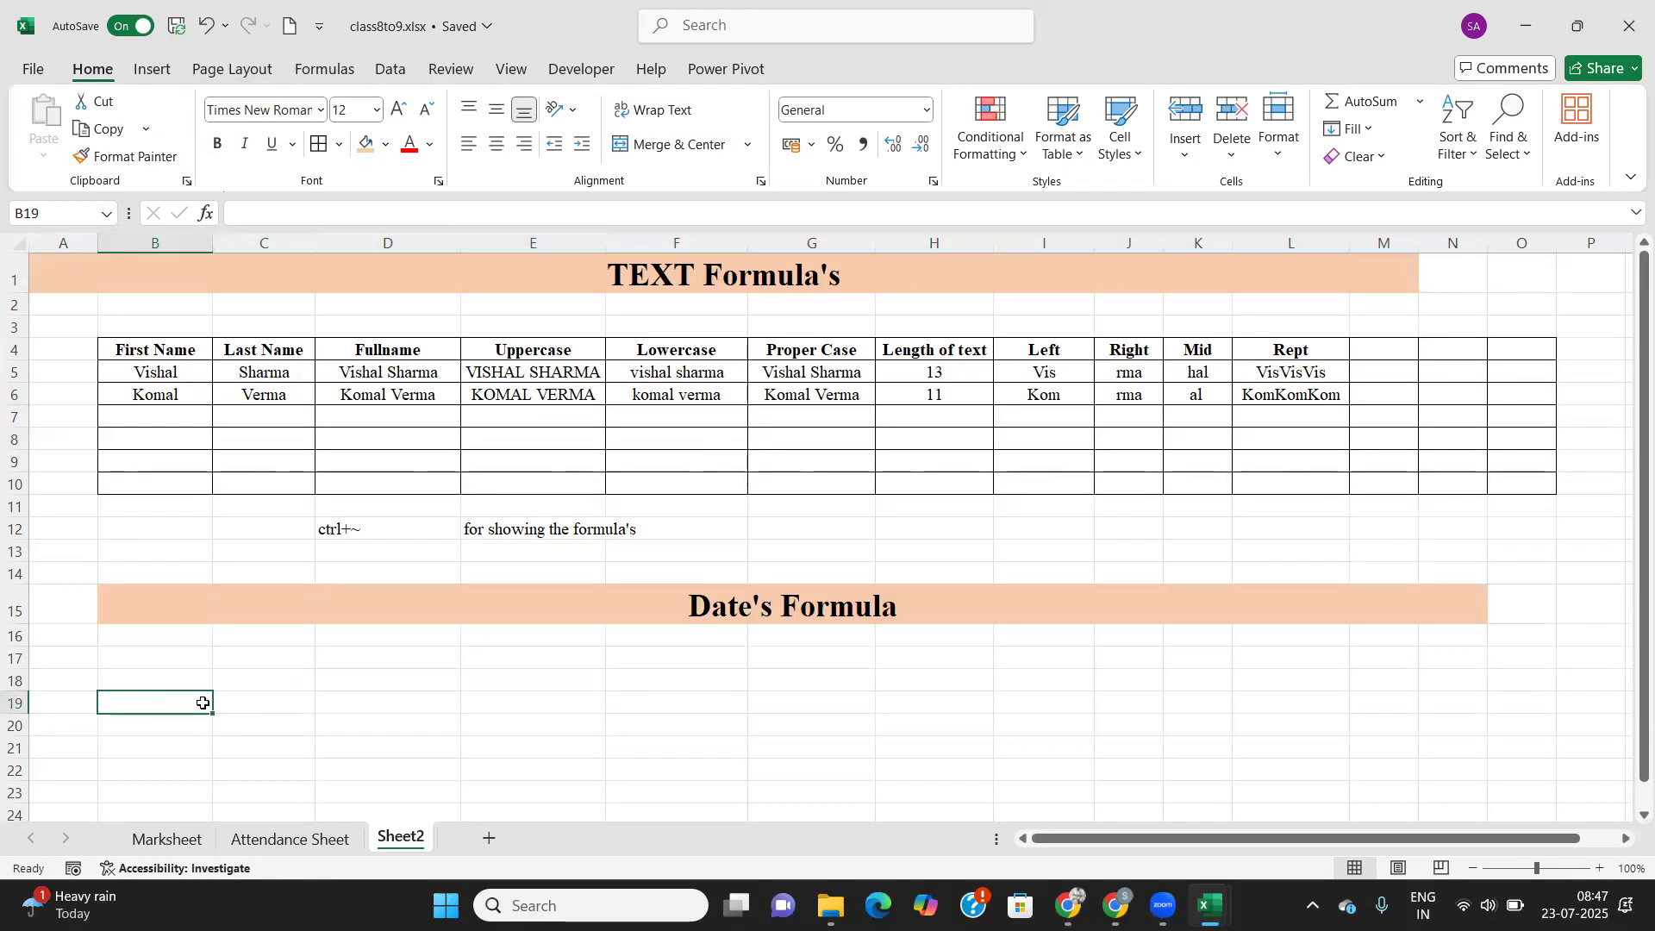
pyautogui.scroll(-1, 508, 569)
pyautogui.scroll(1, 518, 618)
pyautogui.scroll(-1, 518, 621)
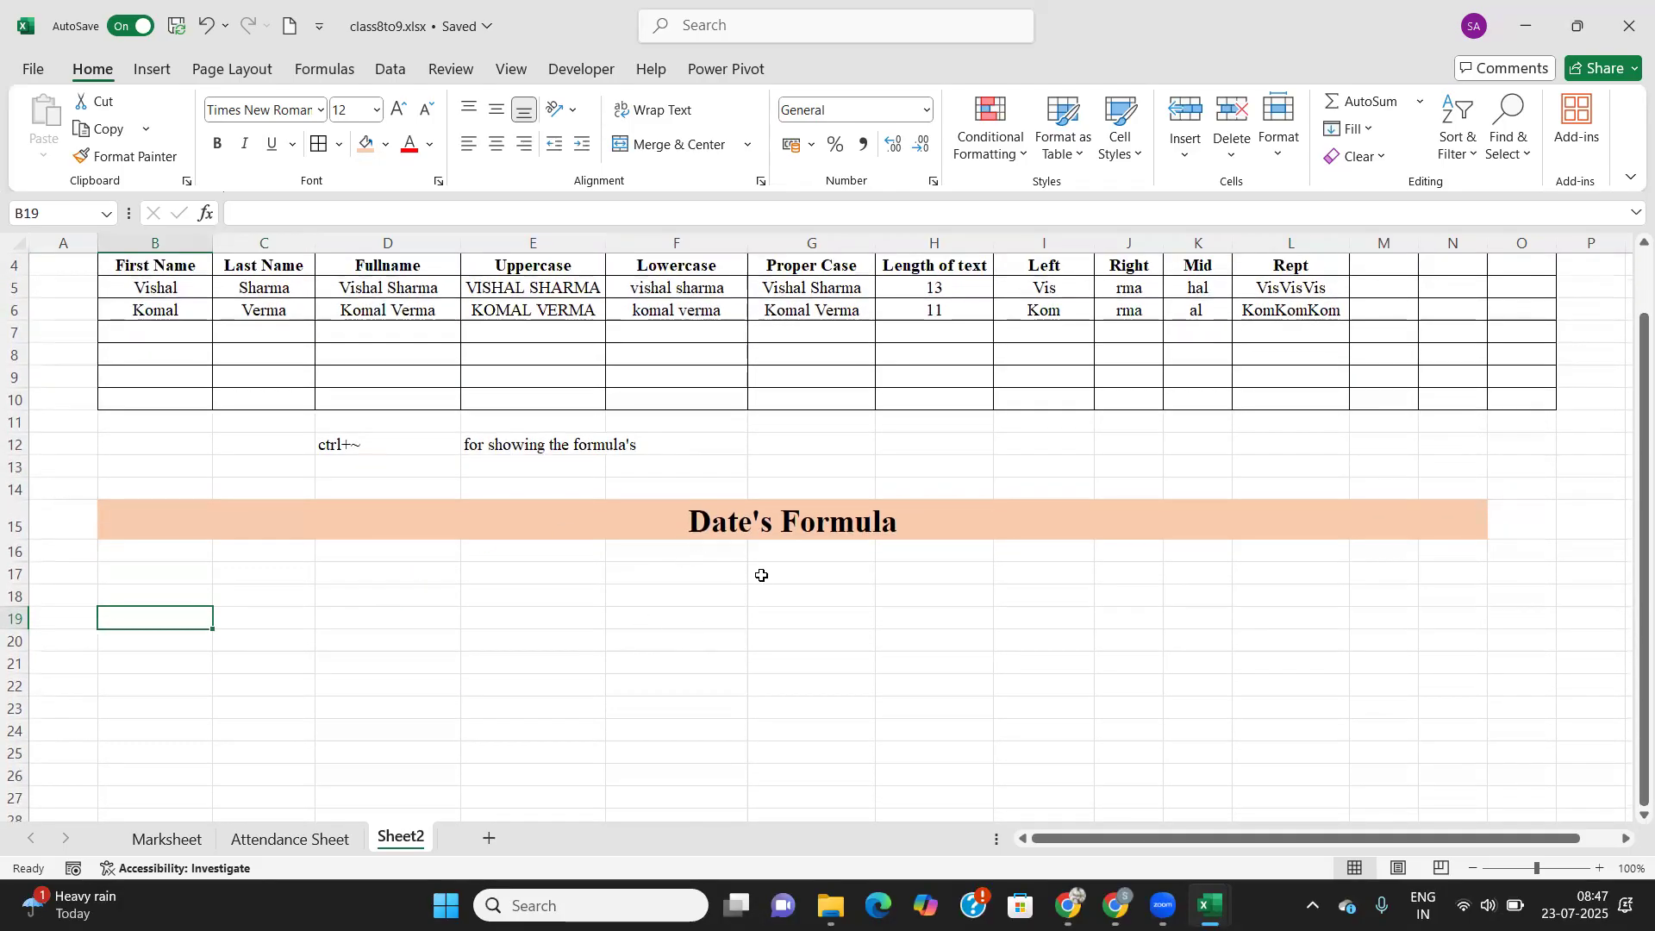
pyautogui.click(680, 517)
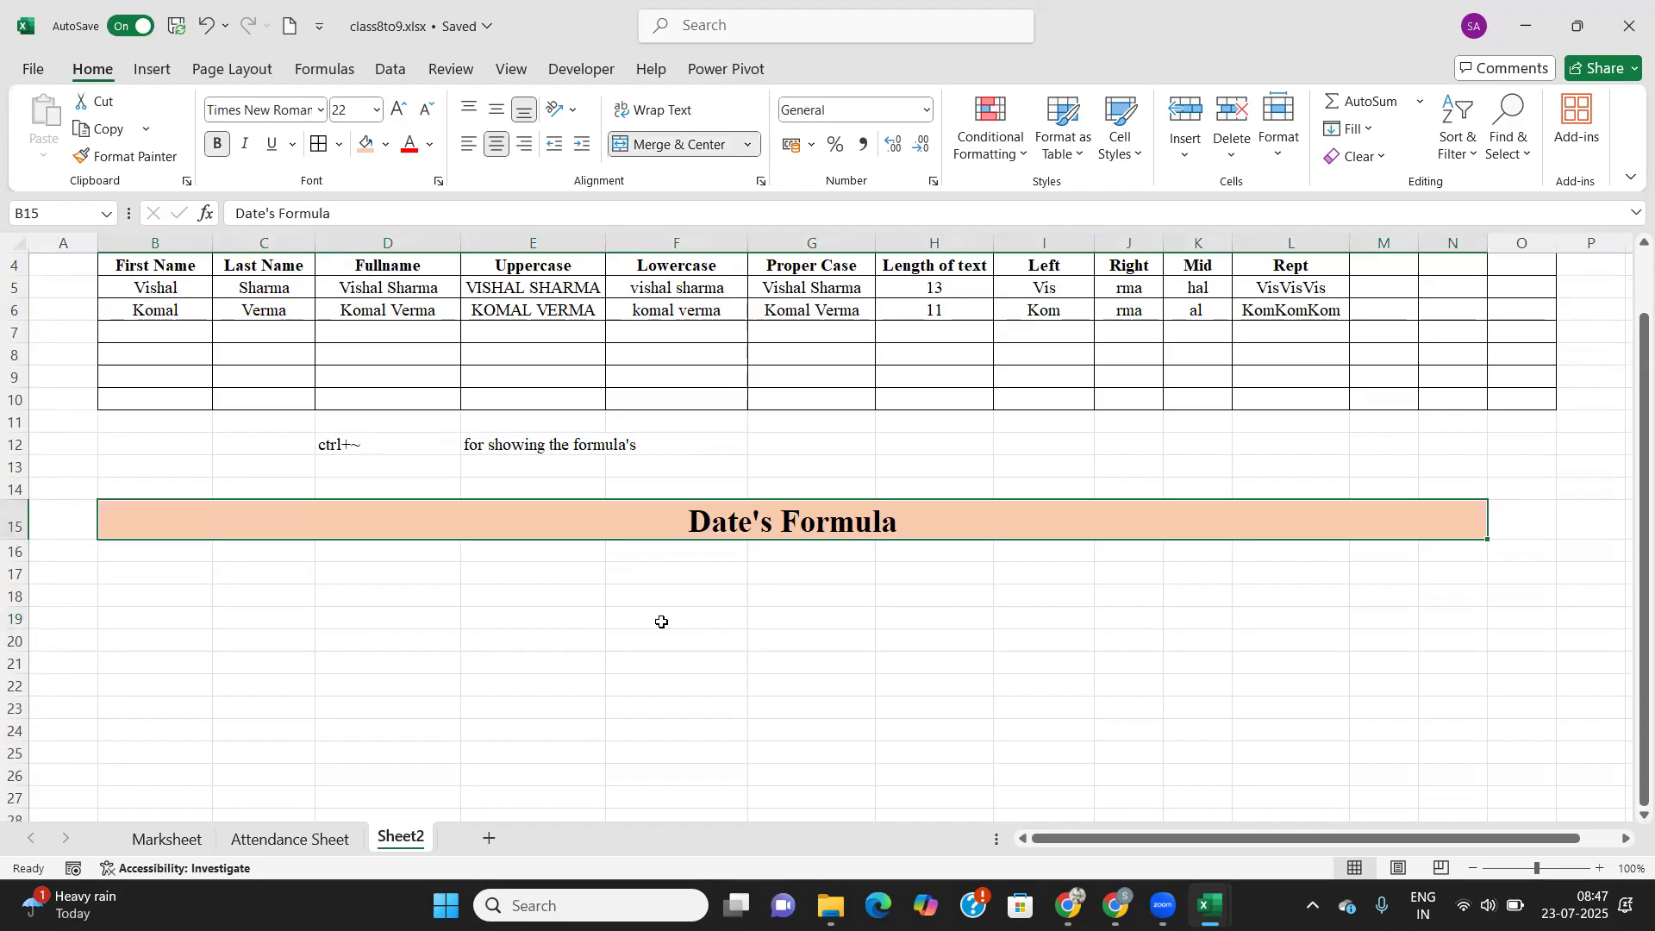
pyautogui.scroll(1, 628, 691)
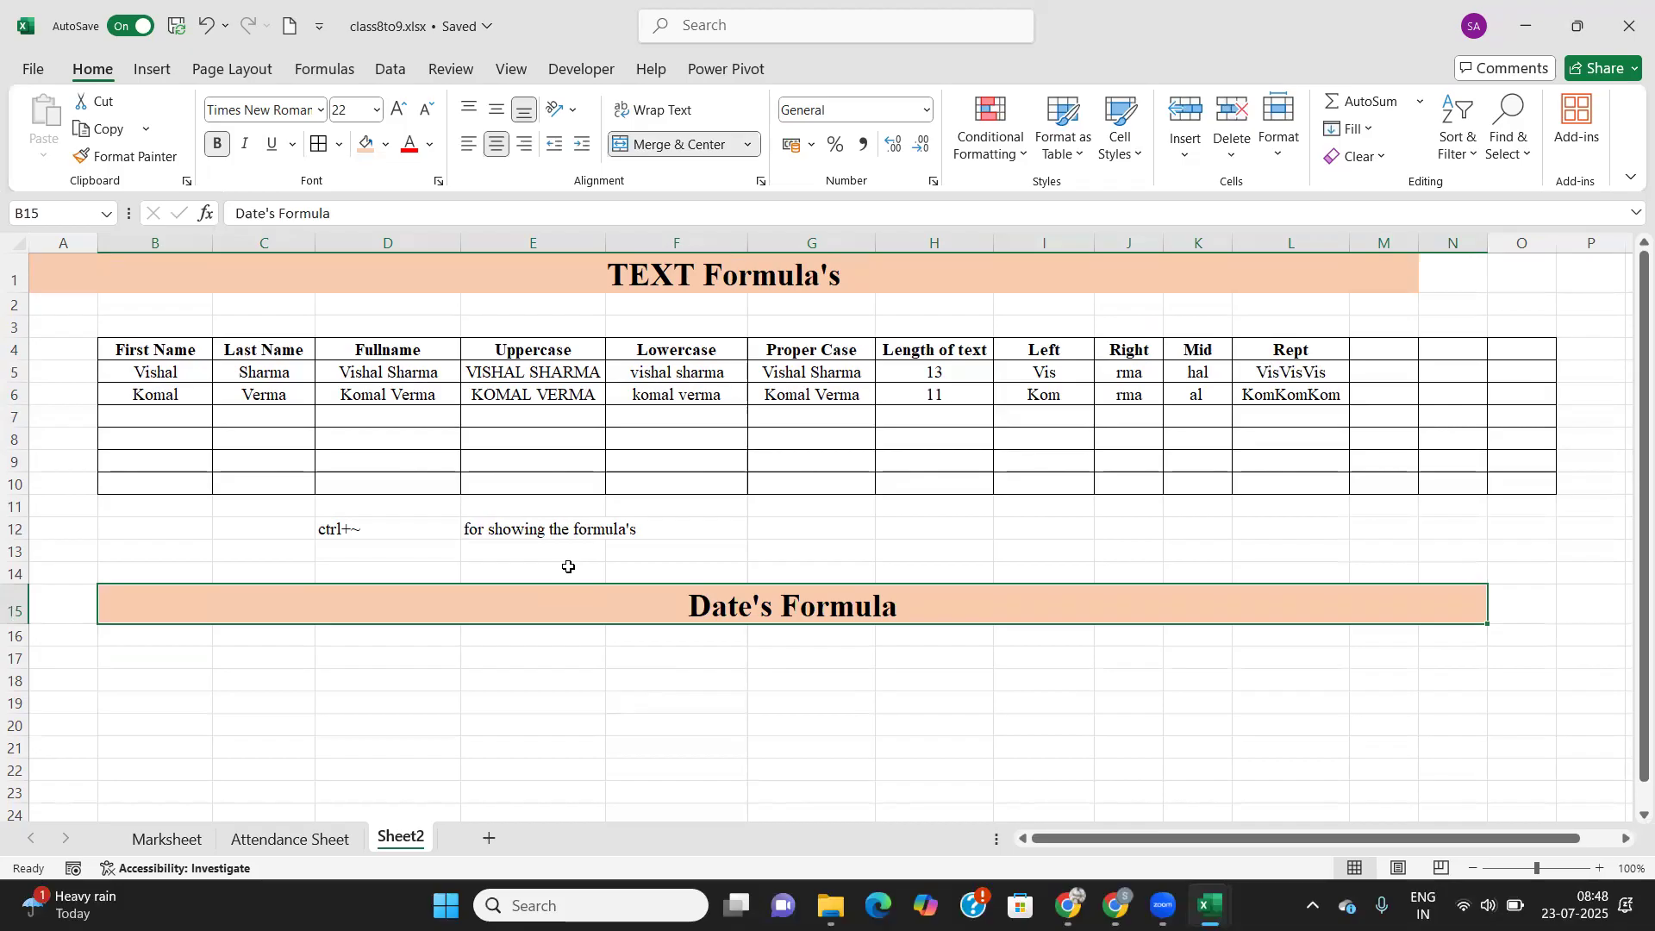
# Switch to the Attendance Sheet worksheet to look at its dates and counts.
pyautogui.click(300, 839)
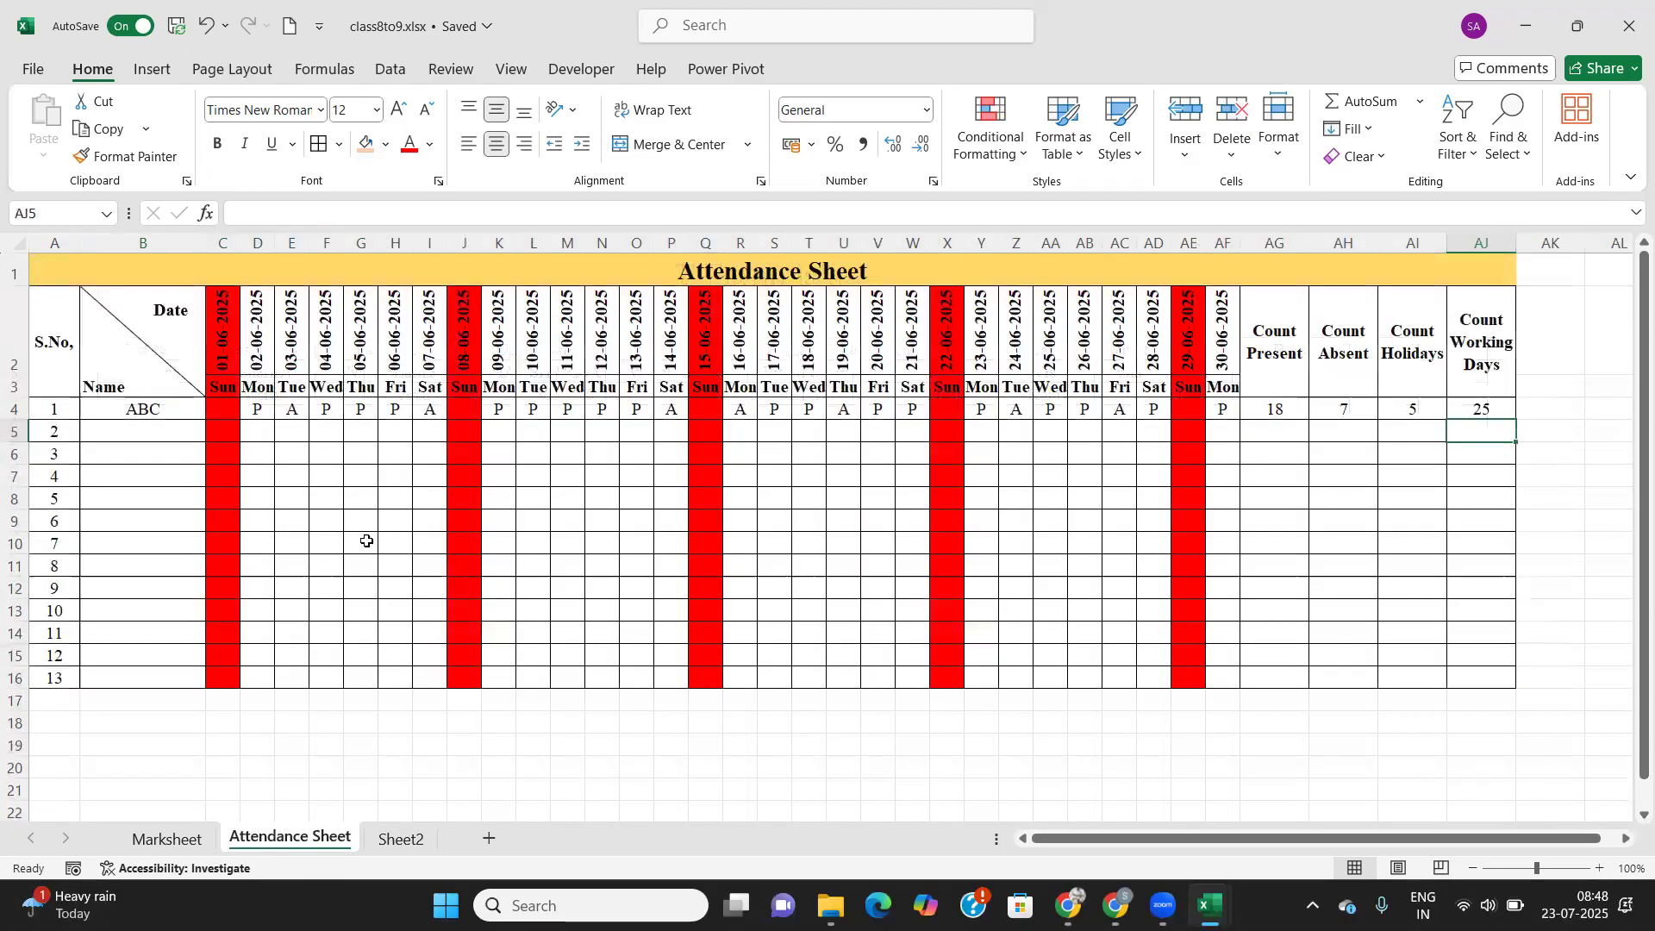
pyautogui.click(399, 778)
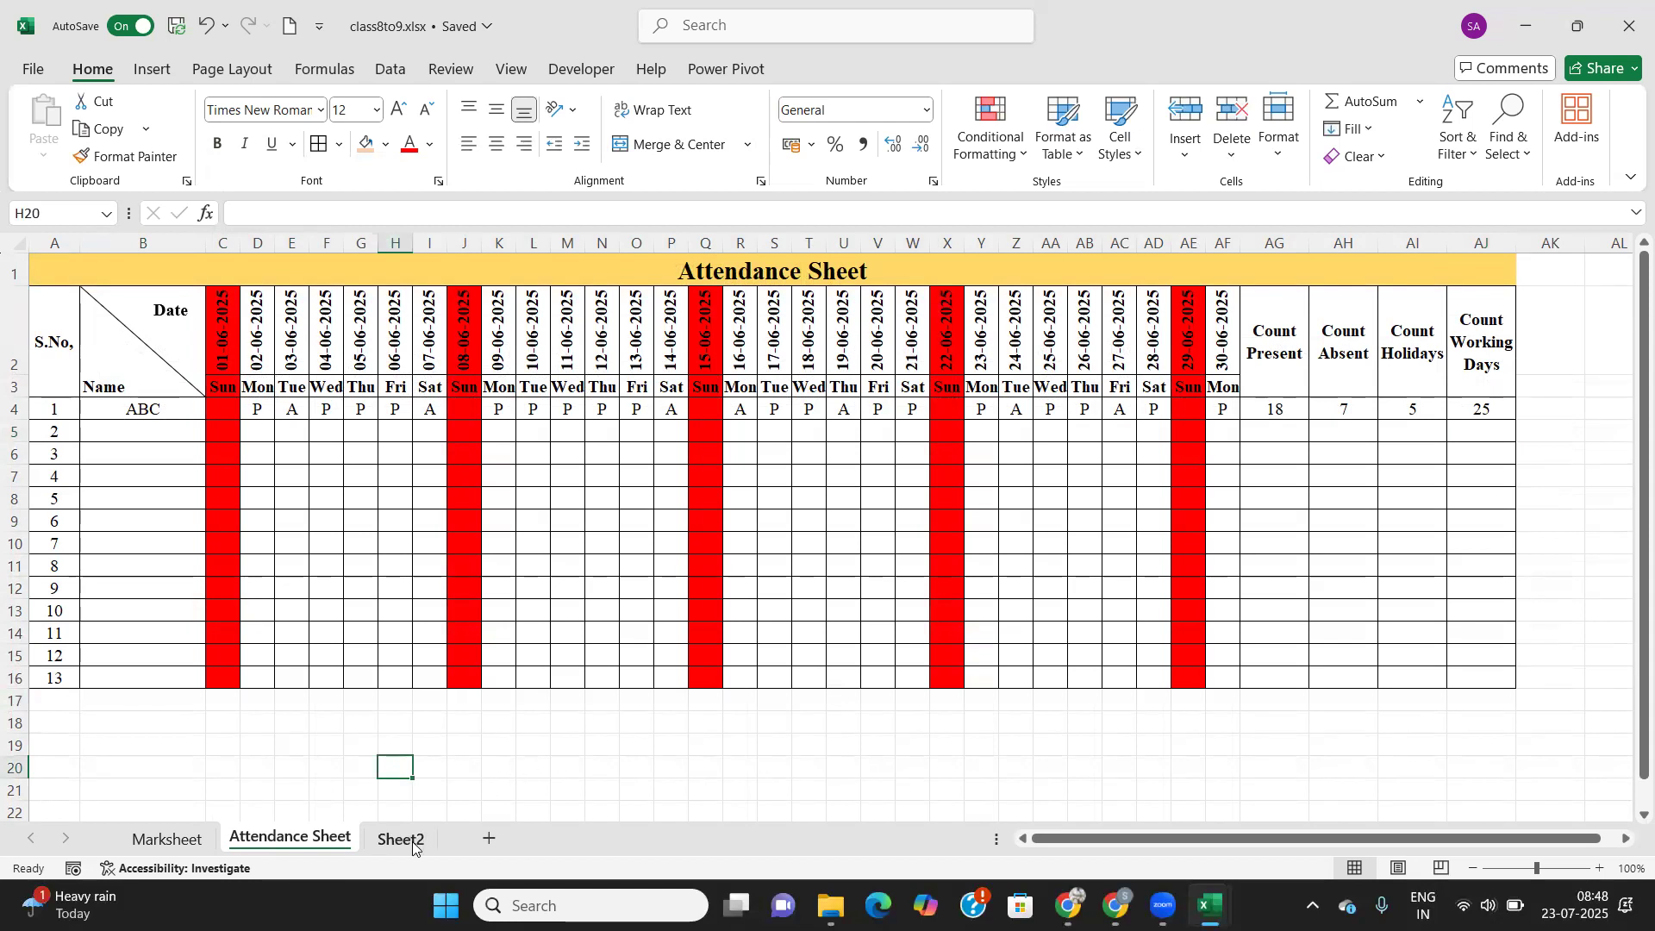